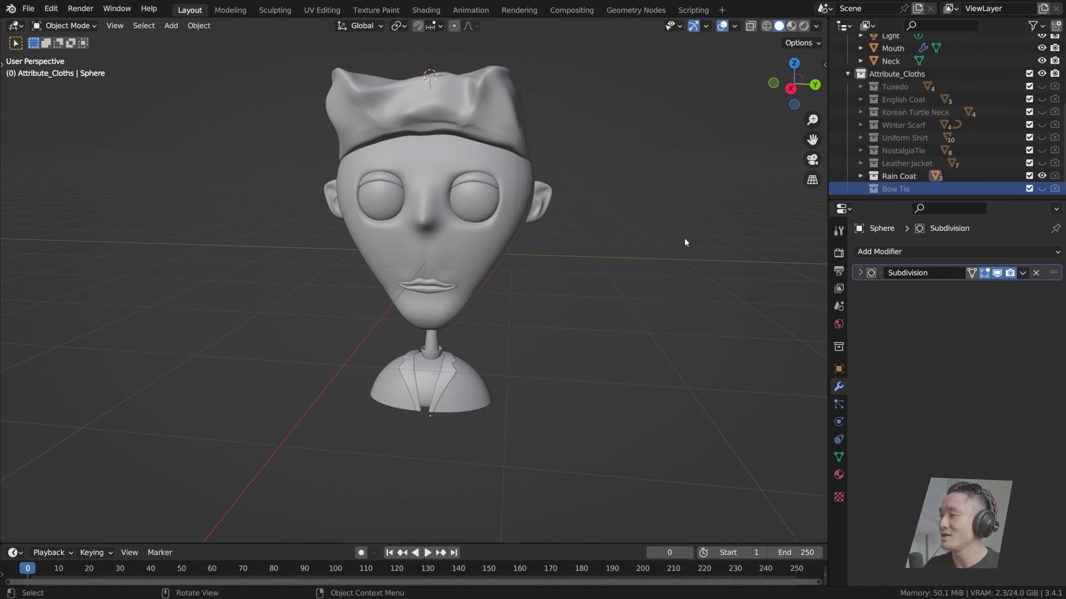
Step: Hide the Rain Coat collection in the viewport
scroll(608, 262, "up", 3)
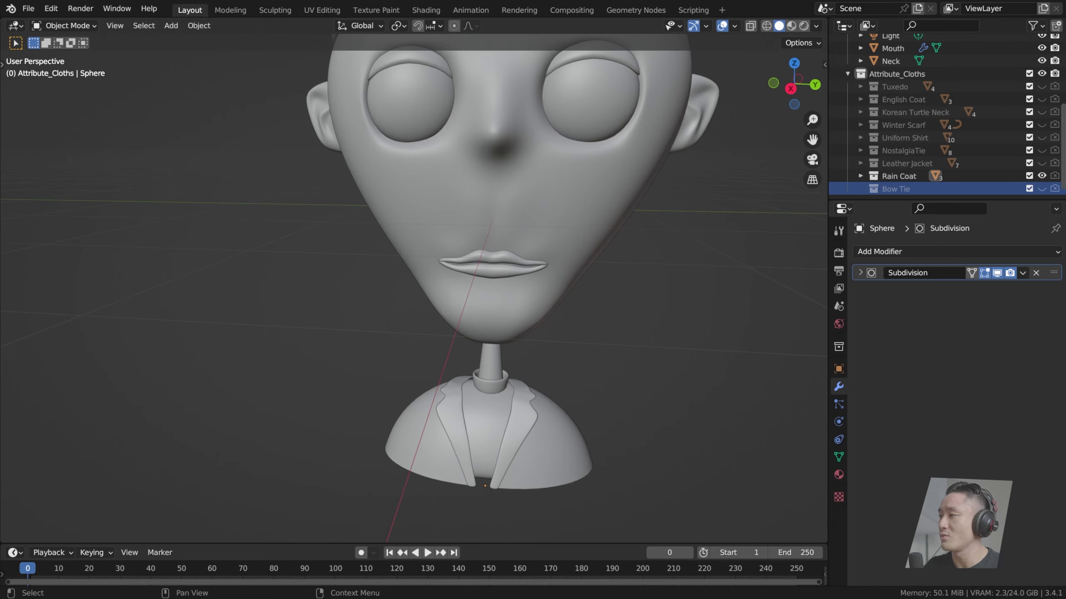
left_click(1043, 176)
scroll(591, 357, "down", 4)
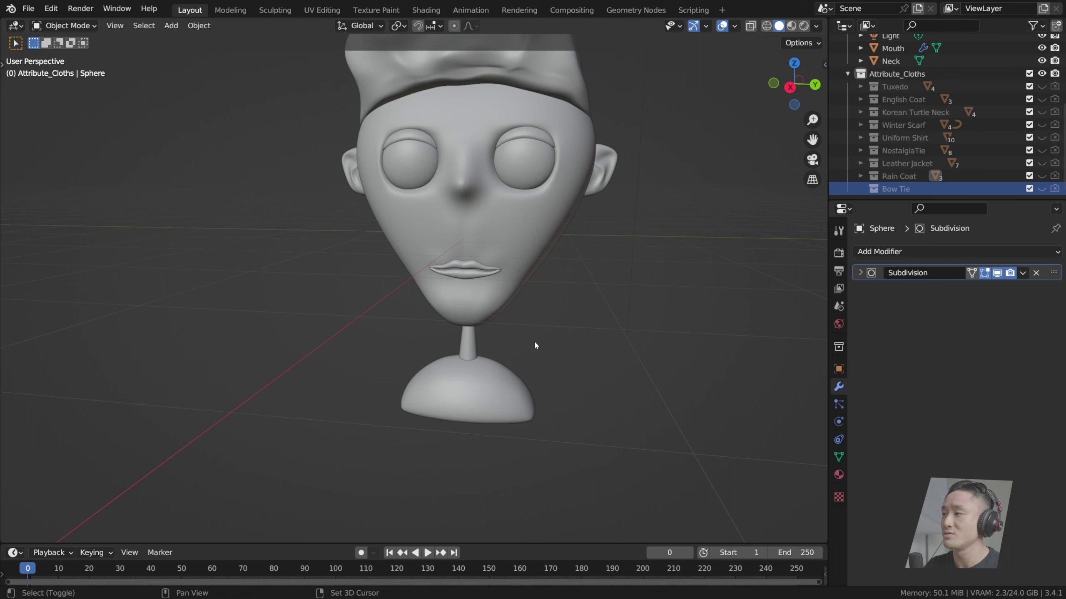
Step: Add a mesh circle and move it about 3.4 m down along Z to the base of the neck
key("shift+a")
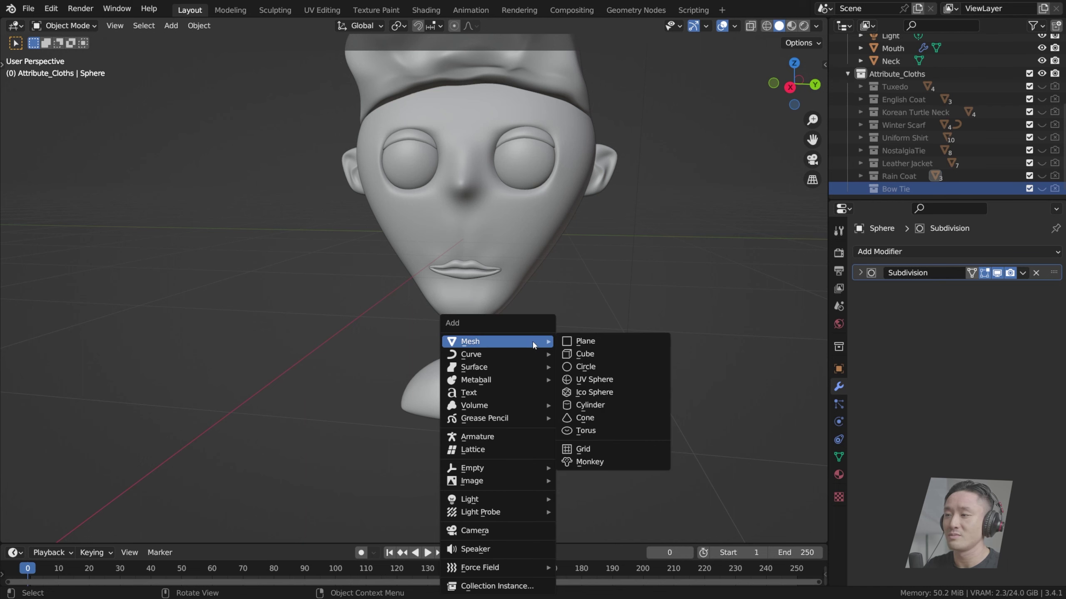
left_click(614, 368)
middle_click_drag(615, 368, 494, 126)
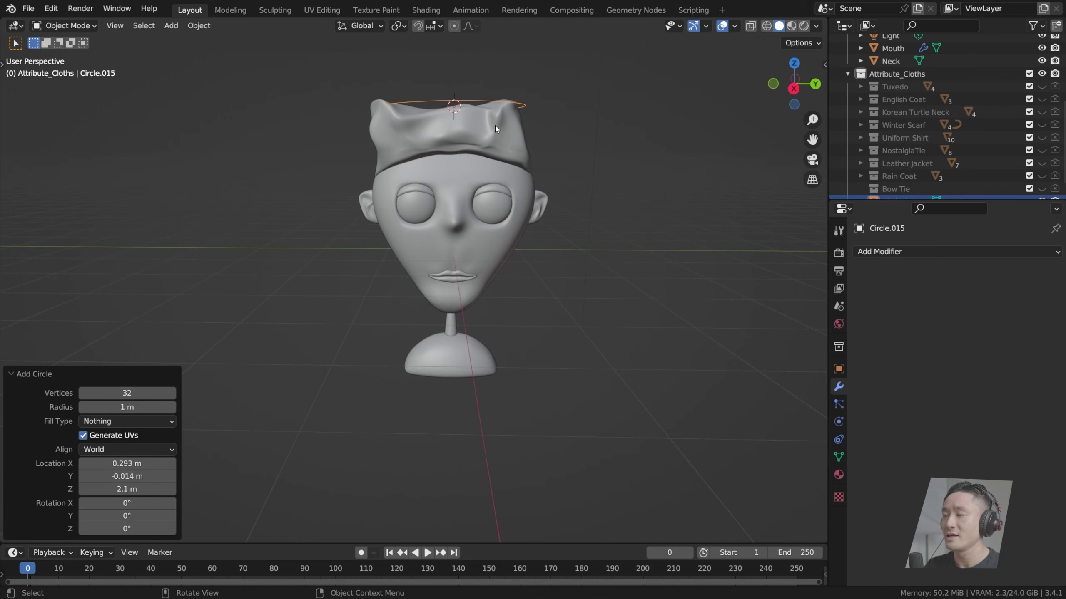
key("KP_3")
key("g")
key("z")
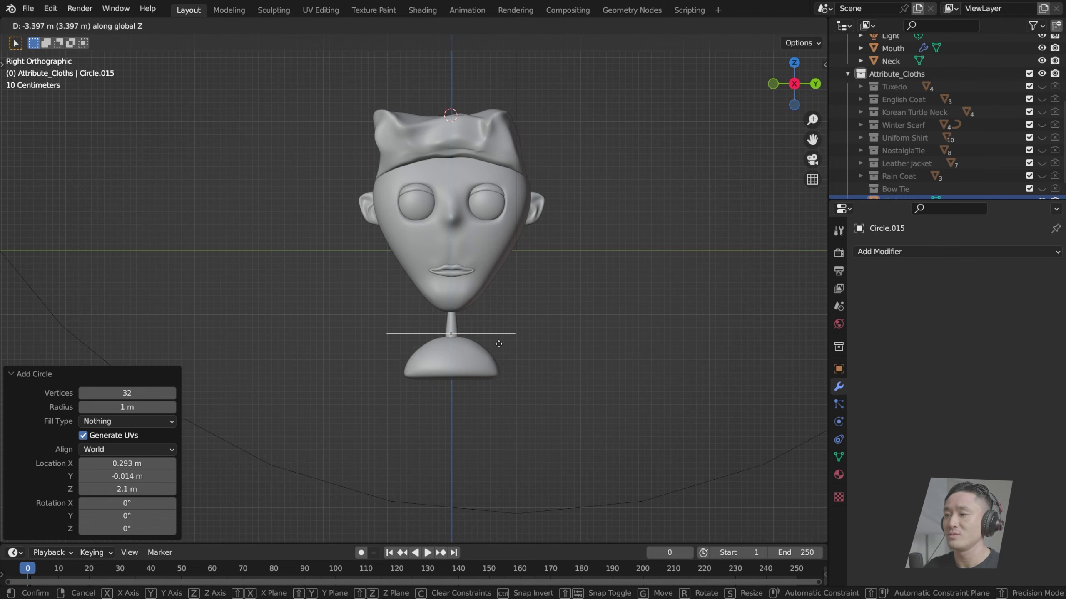
left_click(499, 344)
Step: Move the circle backward in the front view so that it is centred on the neck
scroll(490, 323, "up", 3)
middle_click_drag(490, 323, 553, 341)
scroll(553, 340, "up", 1)
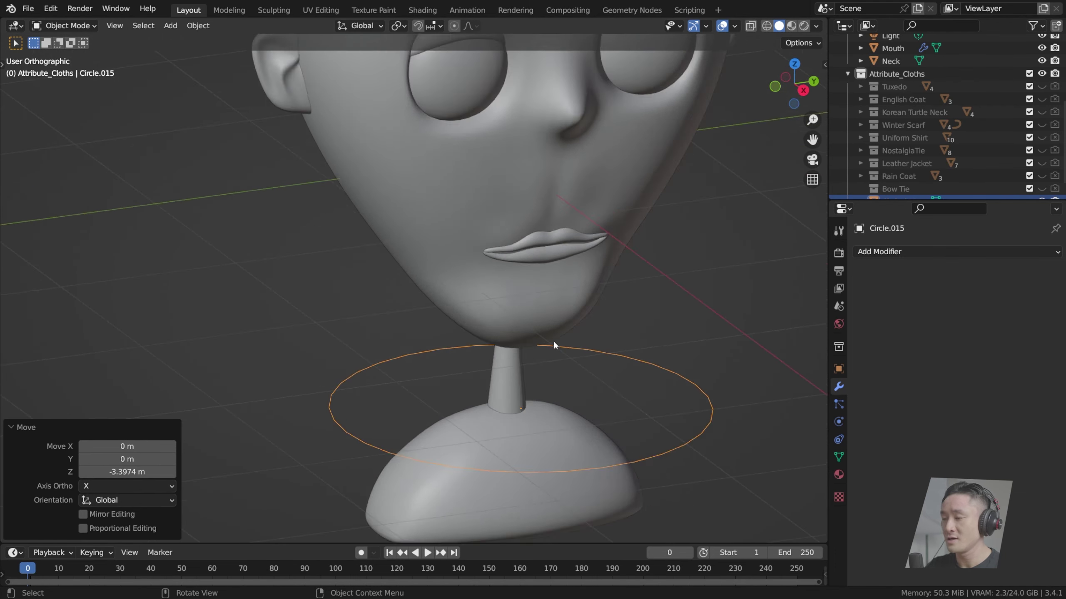
key("KP_1")
key("g")
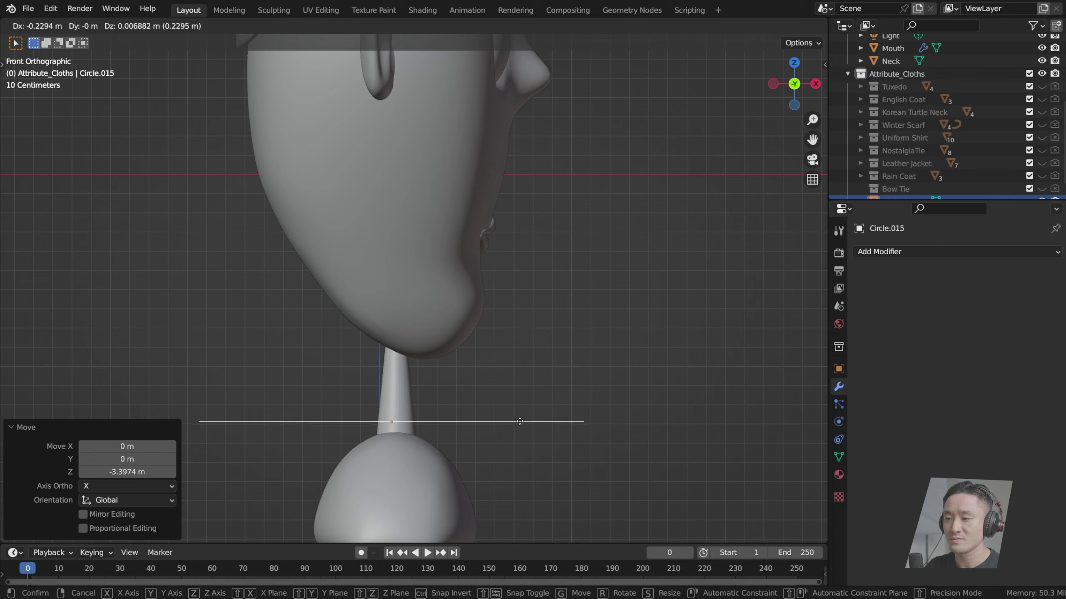
left_click(513, 420)
Step: Scale all the circle's vertices in Edit Mode by about 0.174 so the ring sits close around the neck
middle_click_drag(514, 420, 376, 376)
middle_click_drag(616, 410, 663, 376)
key("Tab")
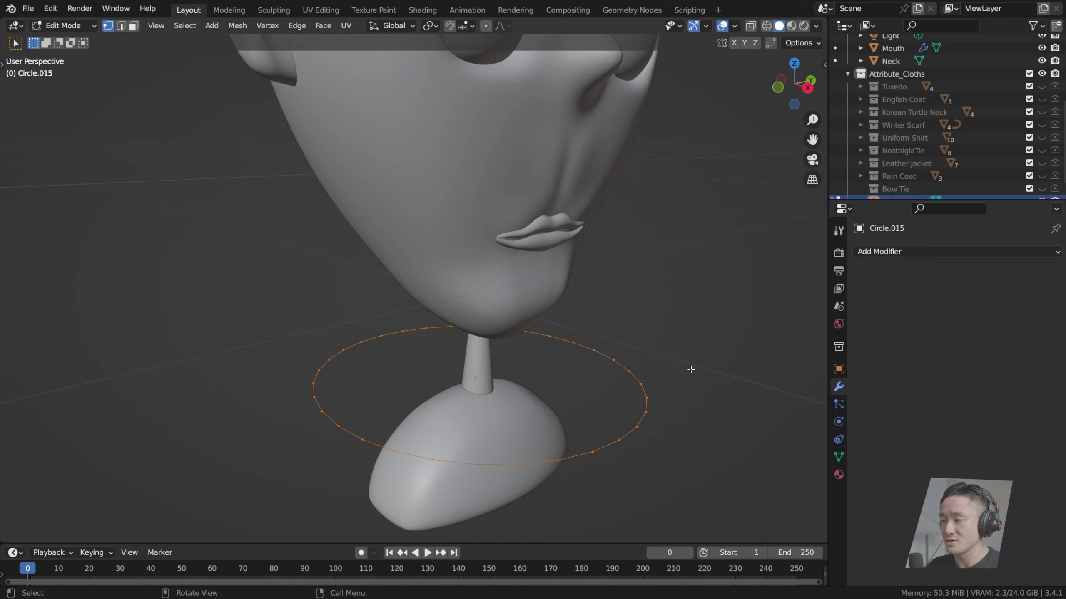
left_click(717, 365)
key("a")
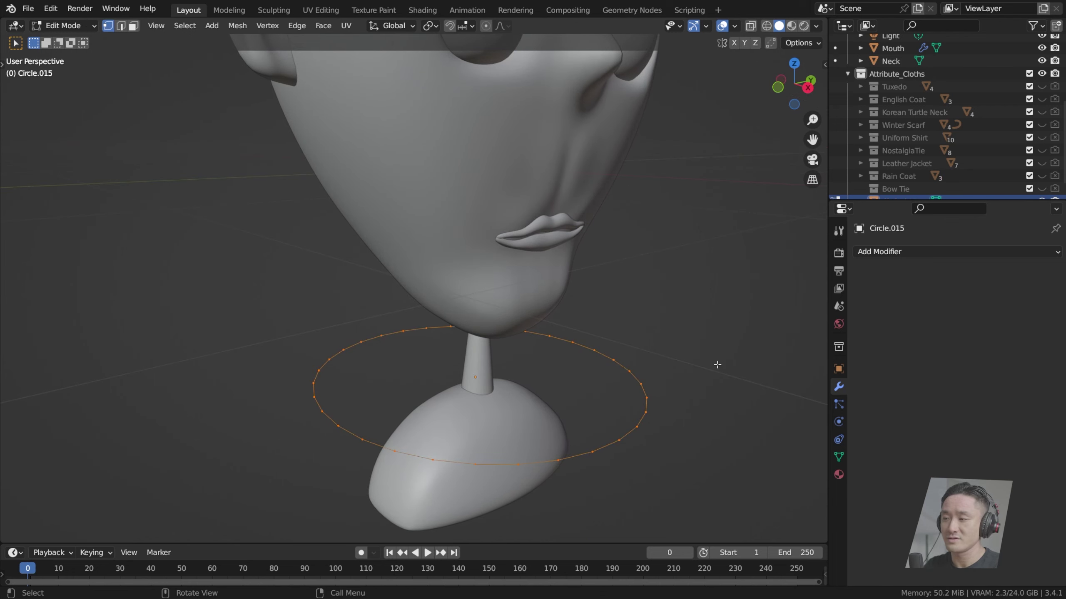
key("s")
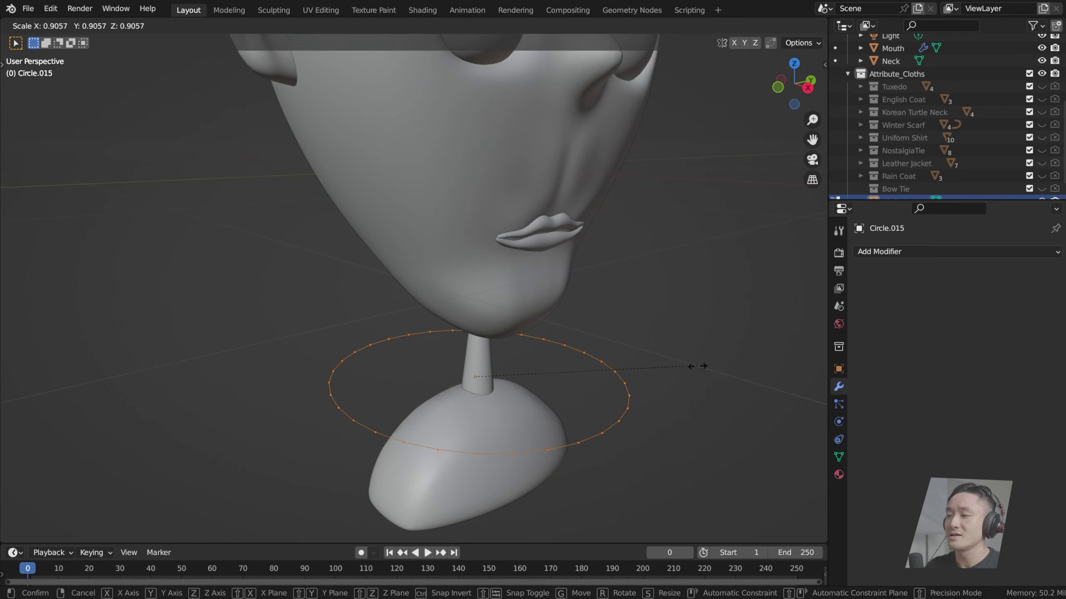
left_click(521, 374)
mouse_move(521, 374)
middle_mouse_down()
mouse_move(459, 366)
mouse_move(455, 381)
mouse_move(532, 375)
middle_mouse_up()
key("KP_3")
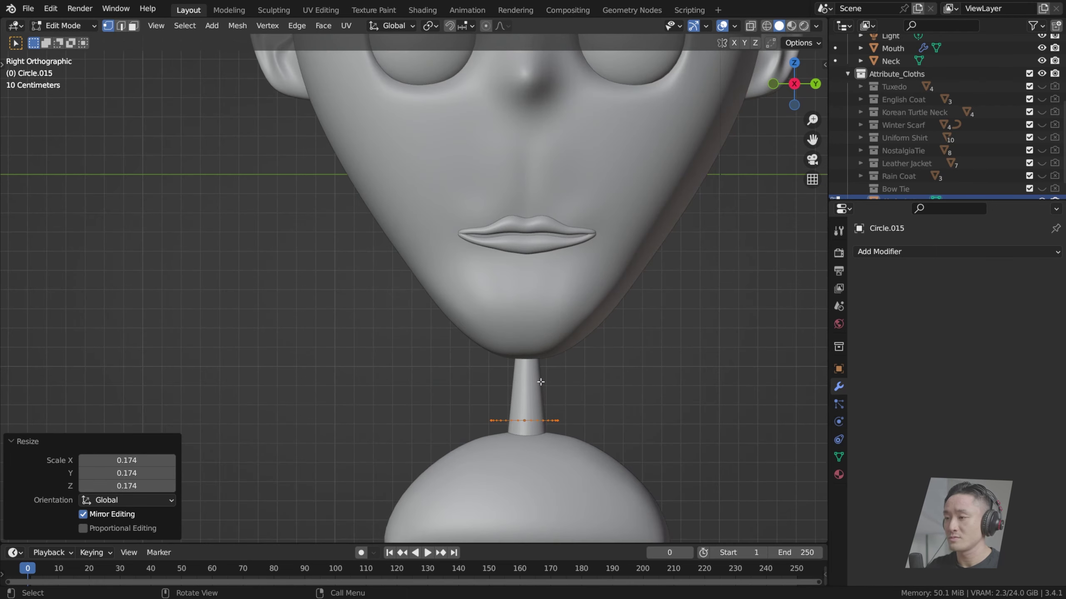
Step: Shrink the ring further around the neck, scaling it by about 0.743 and again by about 0.921
scroll(503, 374, "up", 8)
key("s")
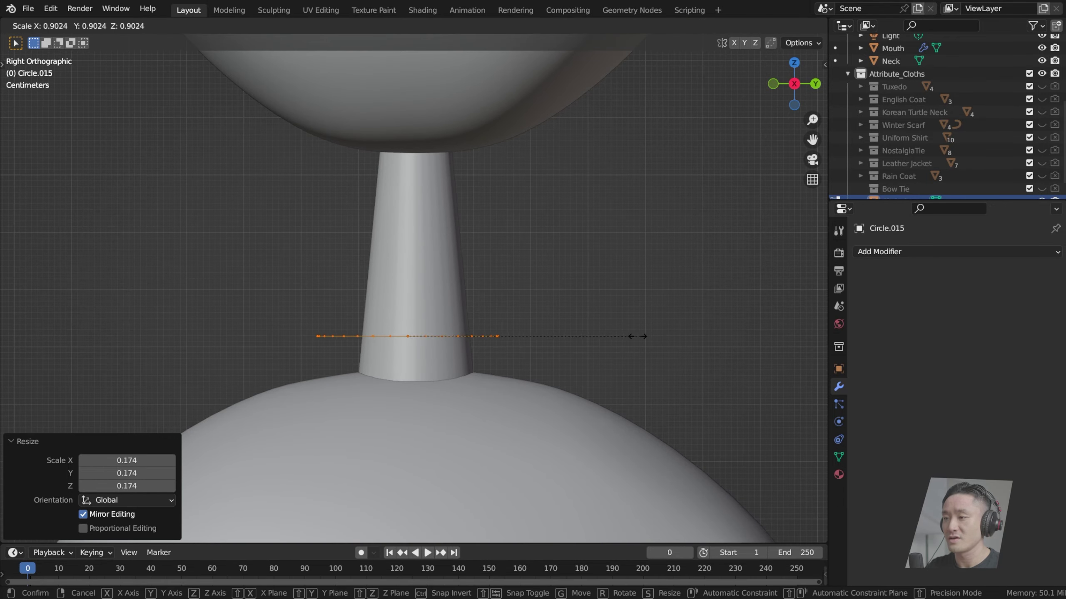
left_click(590, 315)
middle_click_drag(590, 315, 580, 307)
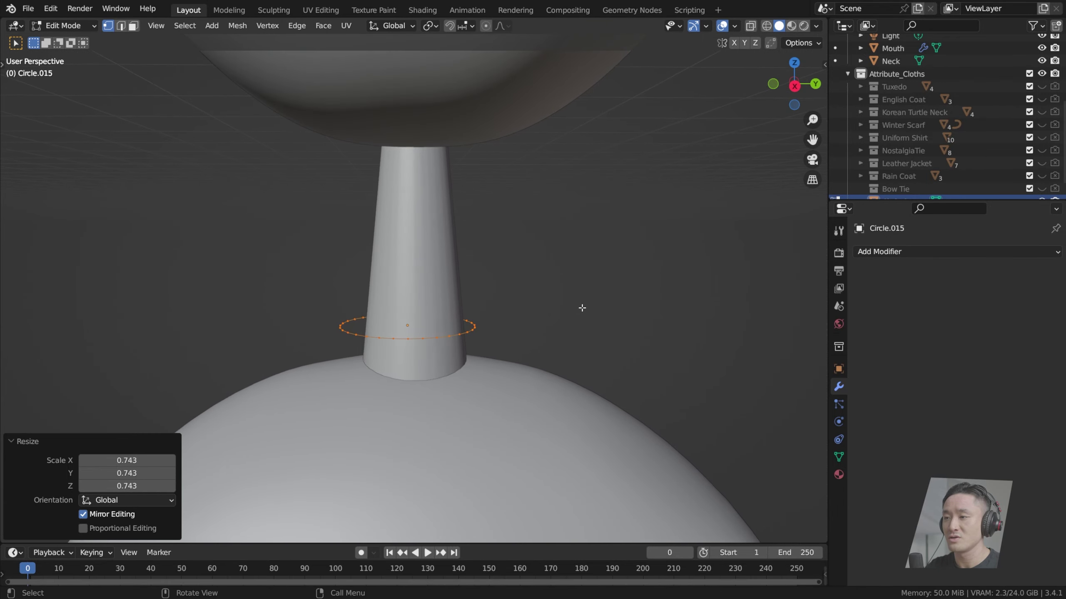
key("s")
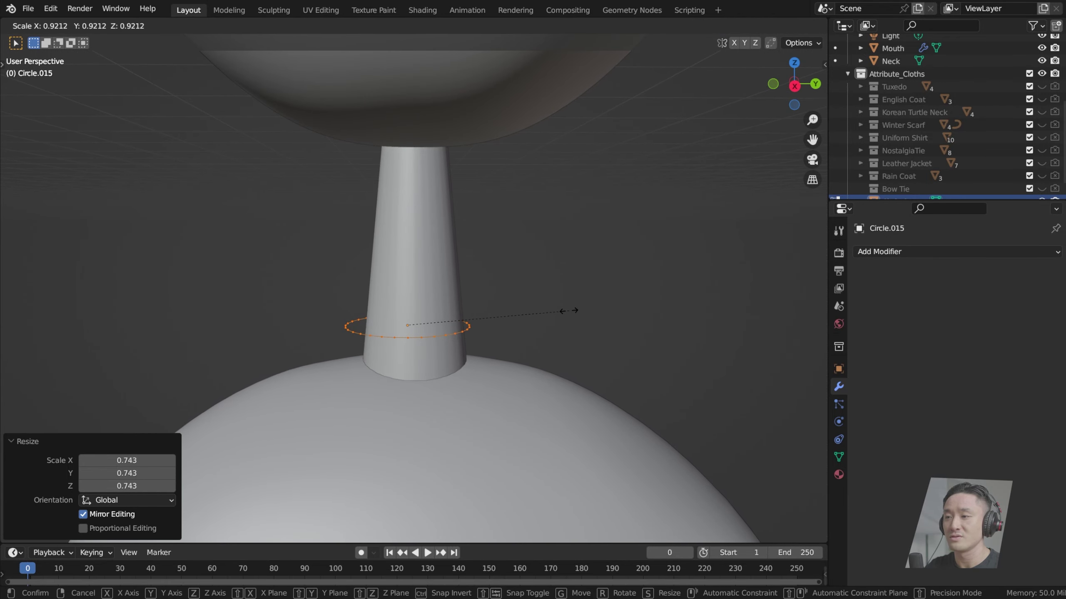
left_click(567, 310)
middle_click_drag(509, 307, 525, 326)
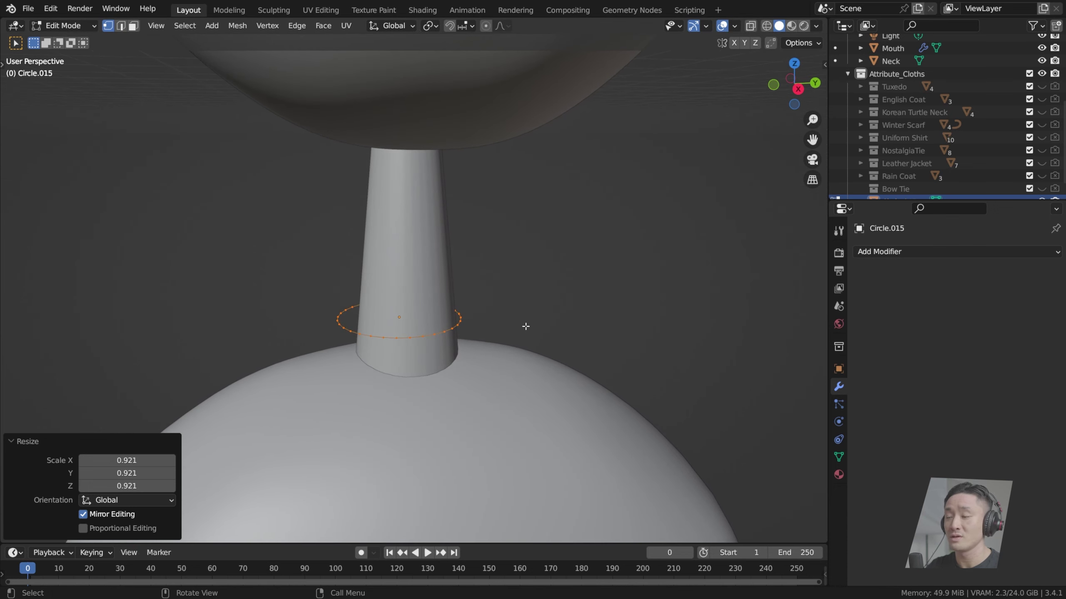
Step: Move the circle object about 0.013 m along Y and about 0.013 m up along Z to fit the neck
key("KP_1")
key("KP_3")
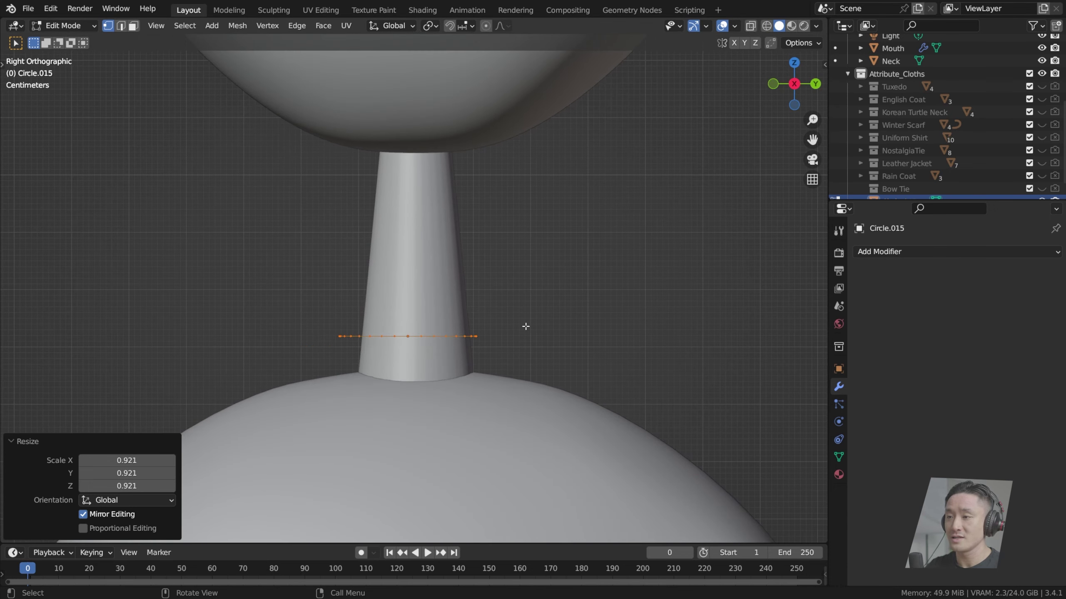
key("Tab")
scroll(516, 332, "up", 5)
scroll(466, 375, "down", 7)
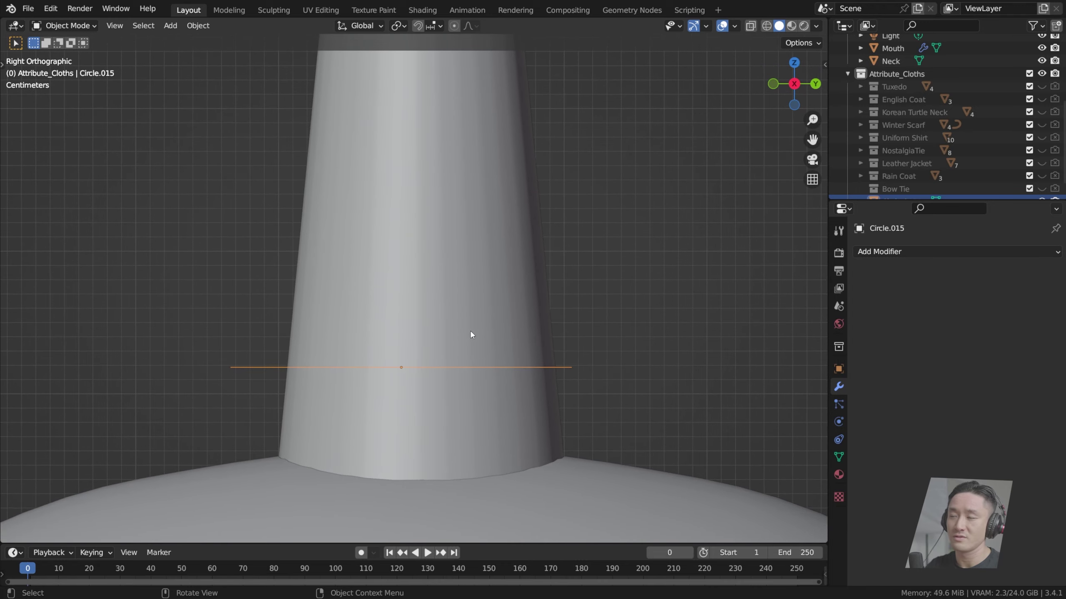
scroll(457, 331, "up", 6)
key("g")
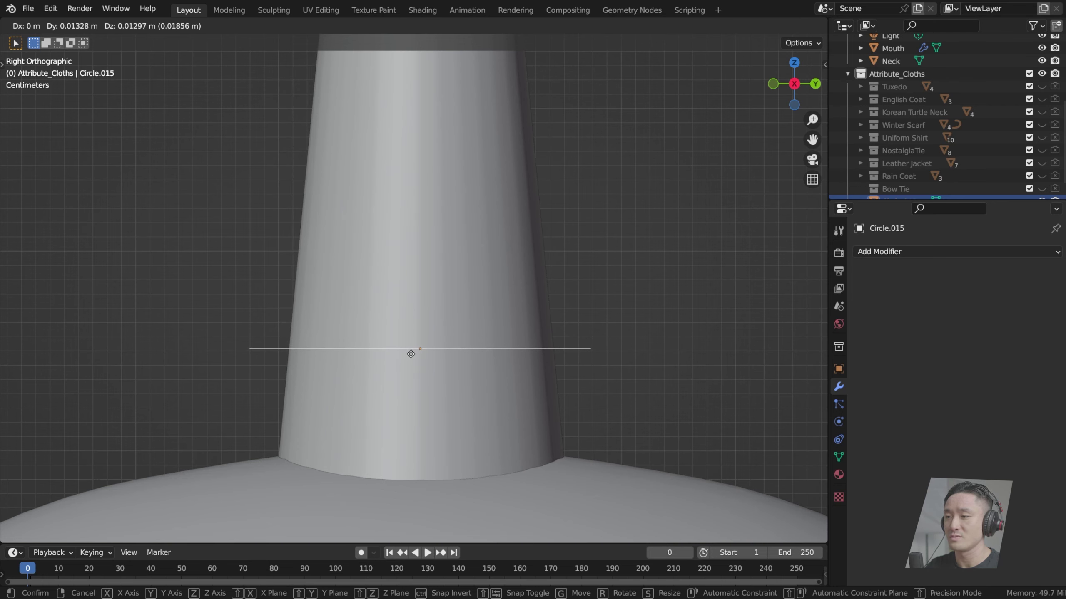
left_click(411, 354)
middle_click_drag(411, 354, 523, 266)
Step: Extrude the circle's edge loop in place and scale it outward by about 1.122 to form a flat rim
key("Tab")
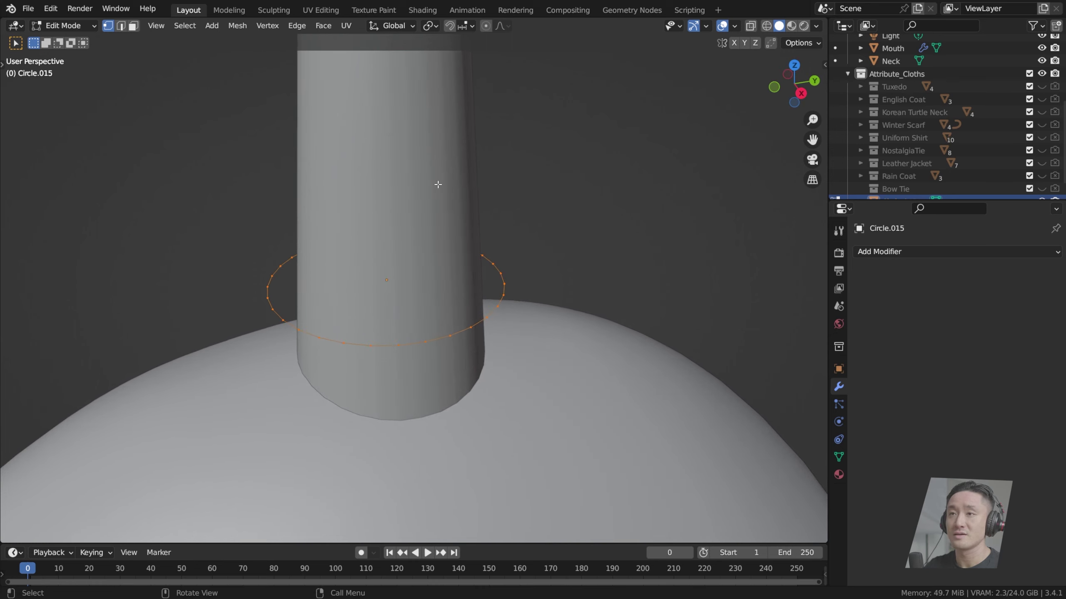
middle_click_drag(435, 183, 471, 216, "shift")
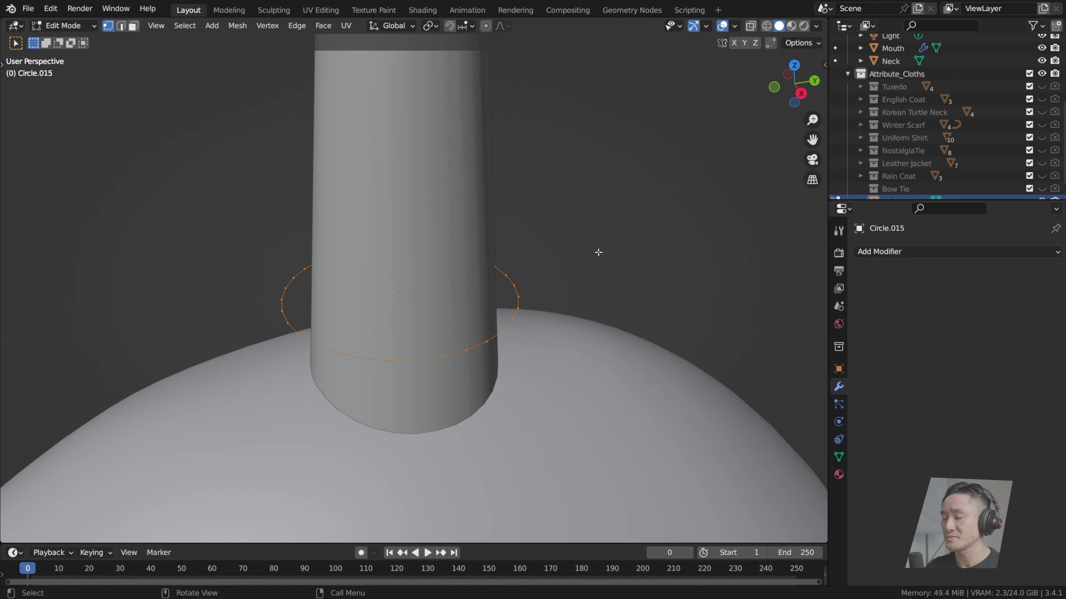
middle_click_drag(602, 261, 566, 279)
key("g")
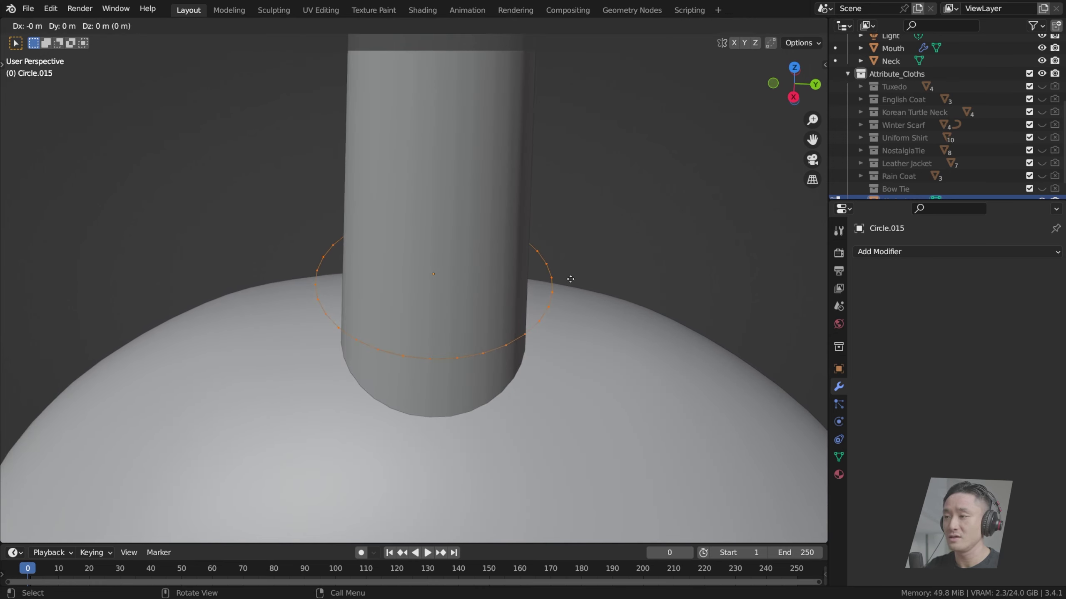
right_click(570, 280)
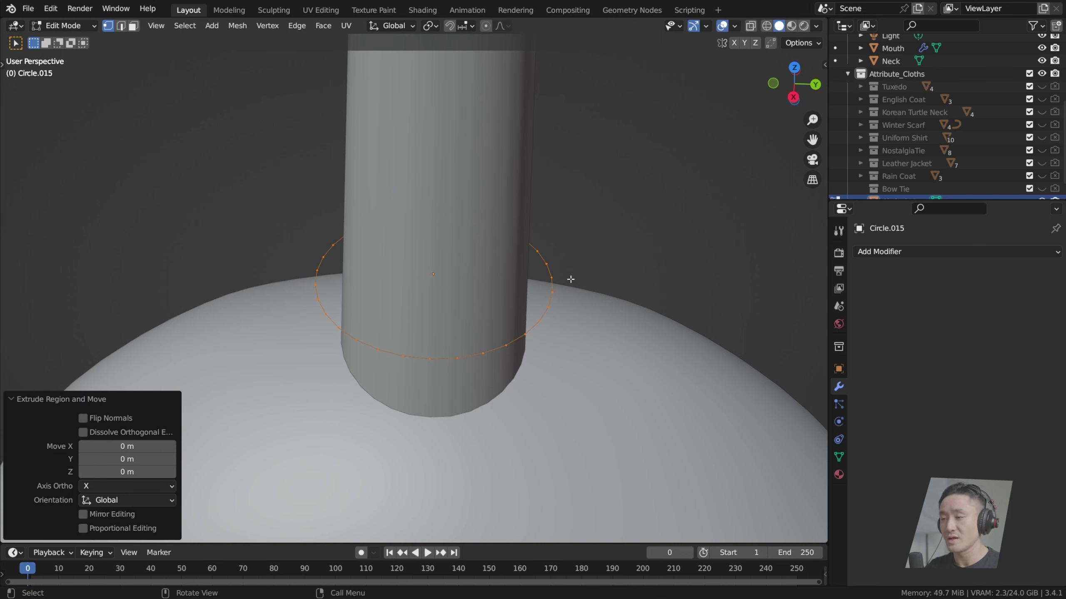
key("s")
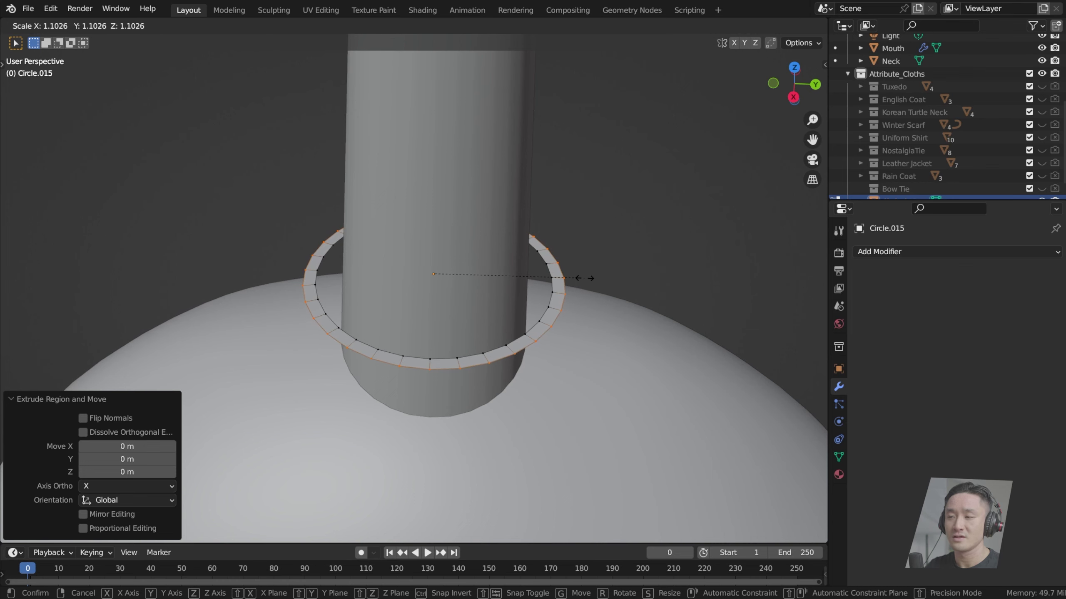
left_click(588, 278)
middle_click_drag(588, 279, 583, 270)
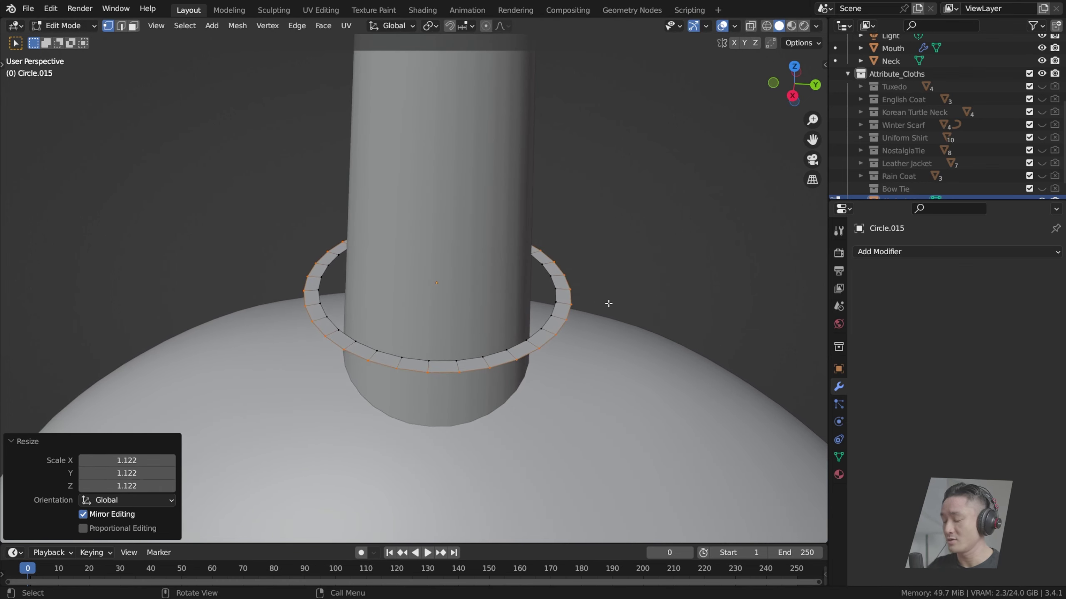
Step: Extrude the rim's outer edge loop about 0.07 m straight down along Z to form the collar wall
key("KP_3")
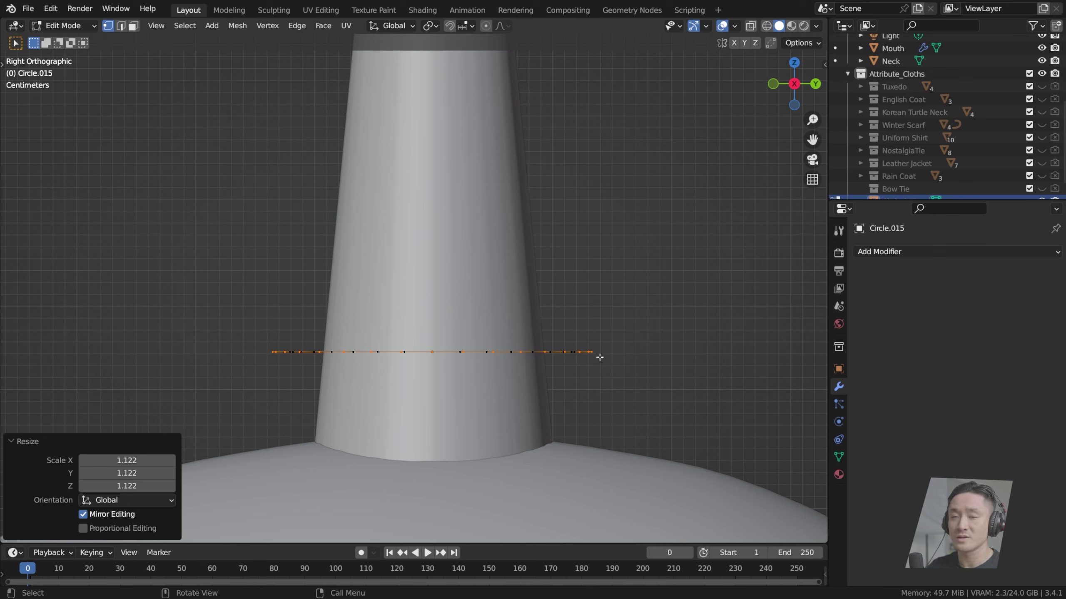
key("g")
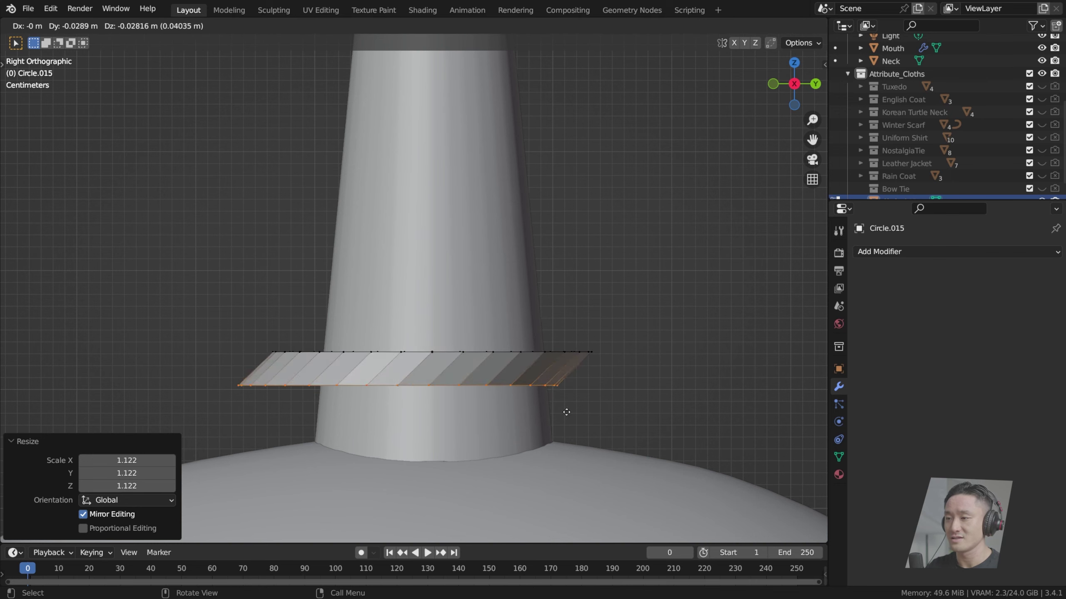
key("z")
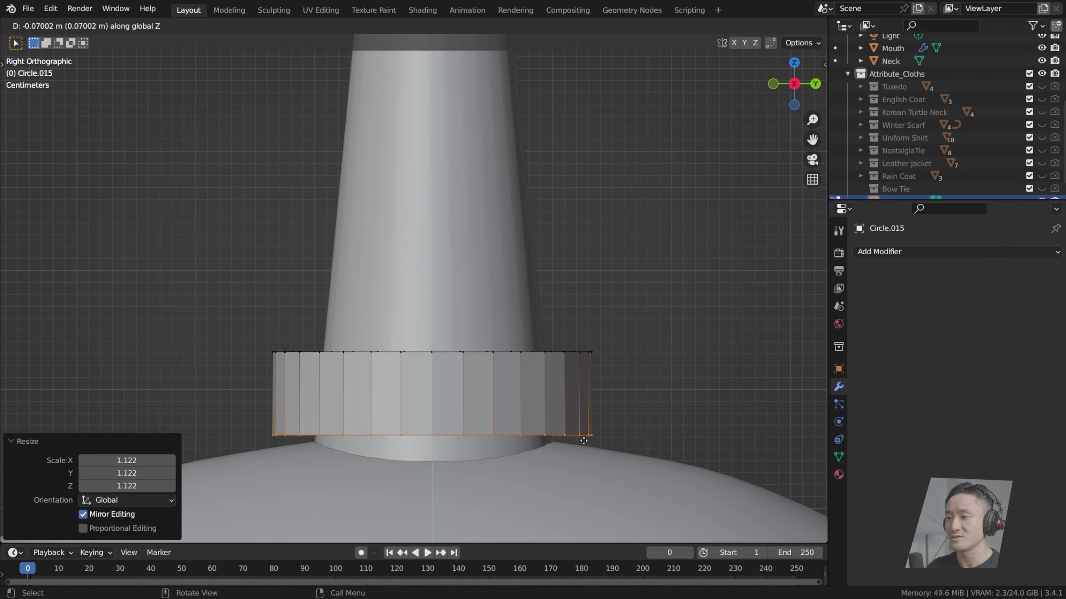
left_click(583, 442)
middle_click_drag(584, 441, 456, 352)
key("KP_3")
scroll(516, 388, "up", 1)
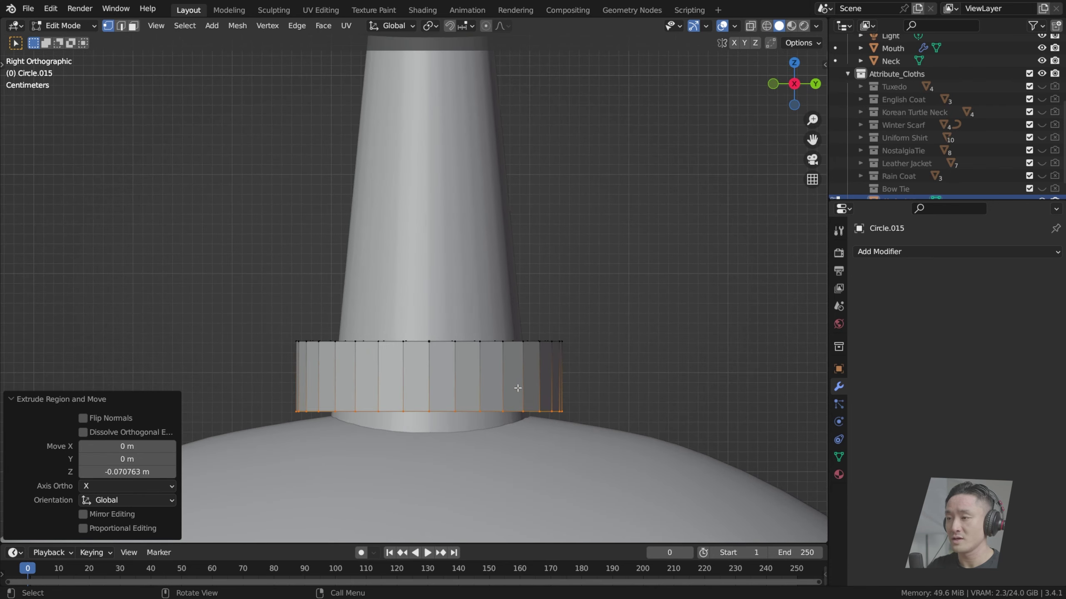
Step: Flare the collar's bottom edge loop by scaling it about 1.159, and clear the selection
middle_click_drag(542, 386, 593, 357, "shift")
key("s")
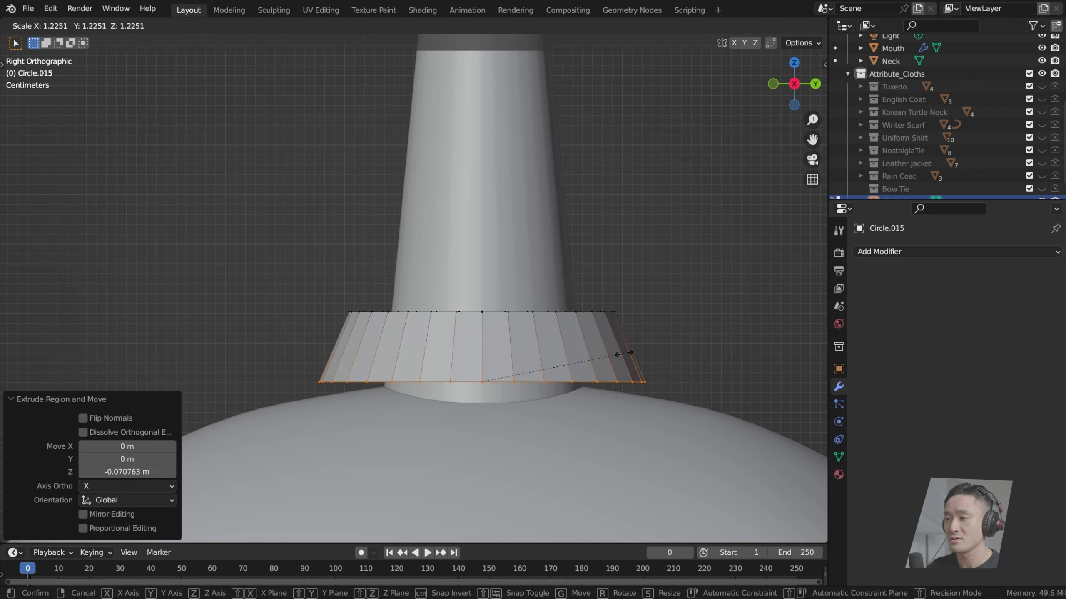
left_click(614, 357)
middle_click_drag(614, 357, 407, 296)
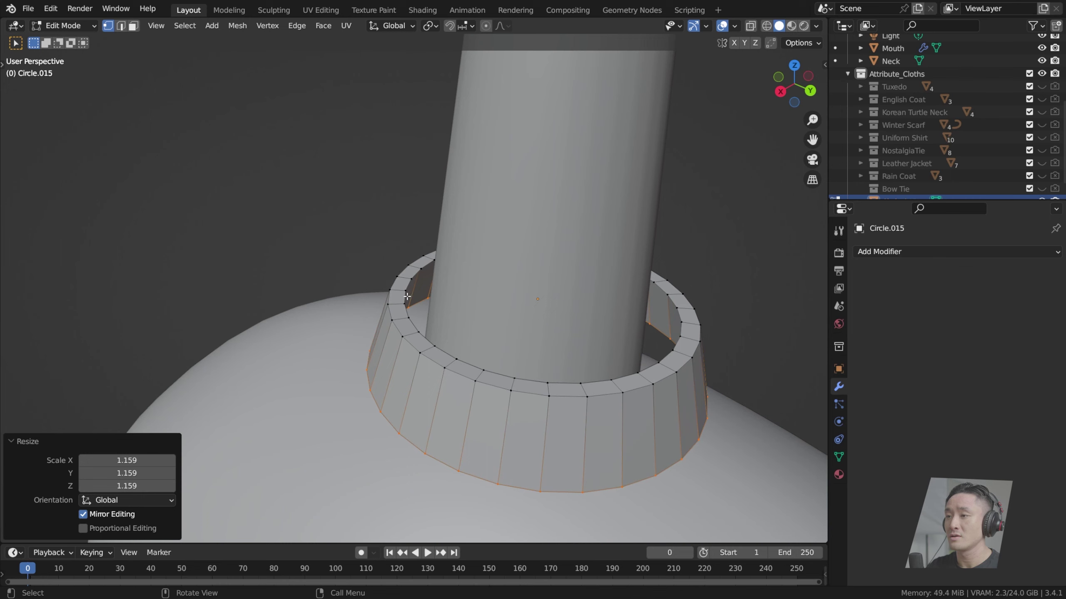
left_click(776, 278)
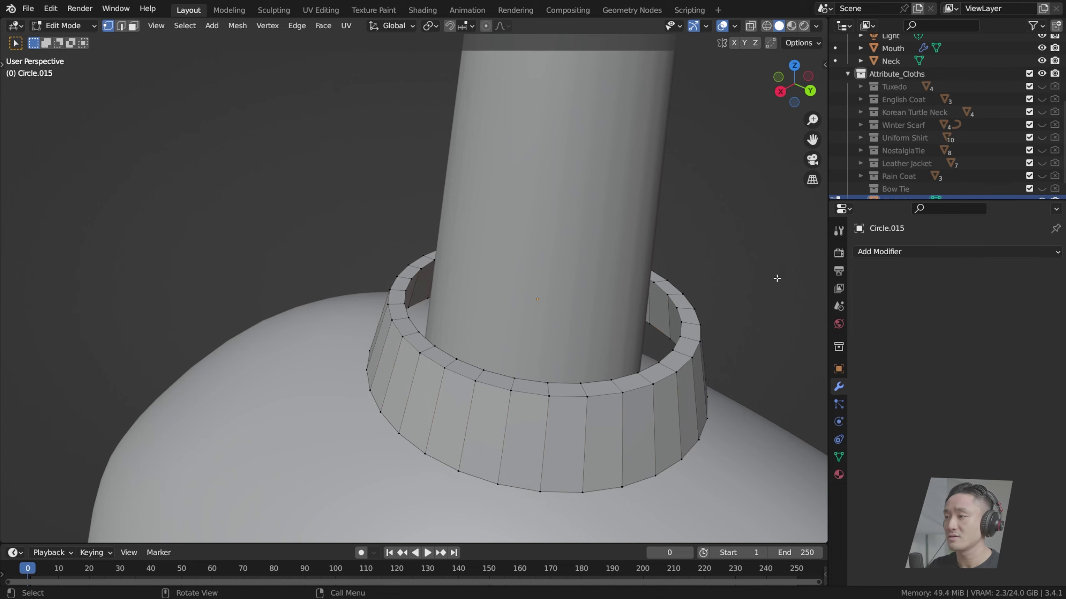
middle_click_drag(551, 323, 575, 346)
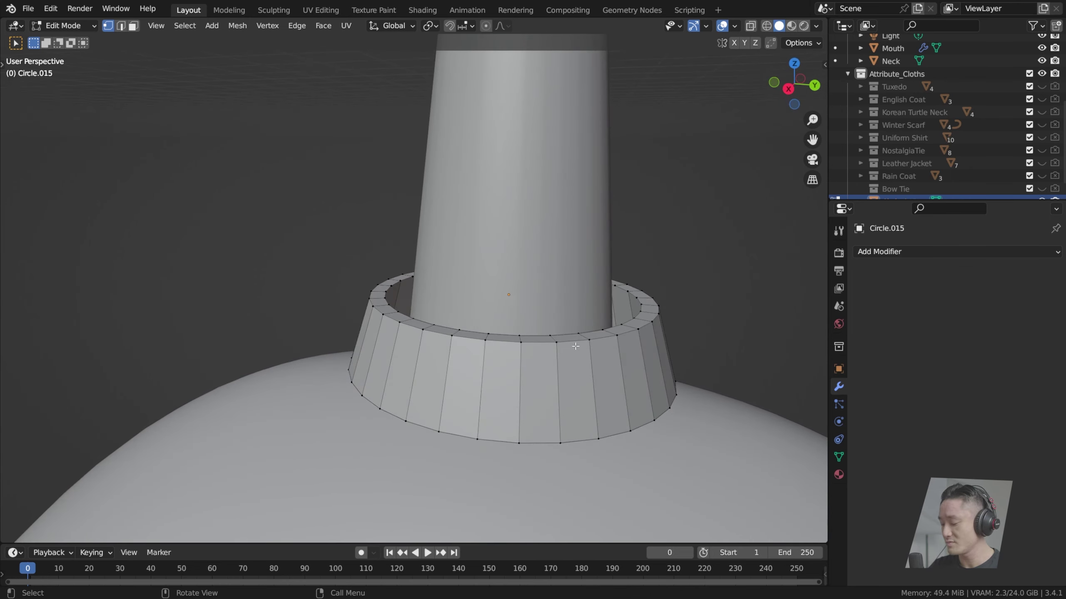
key("KP_3")
left_click(752, 27)
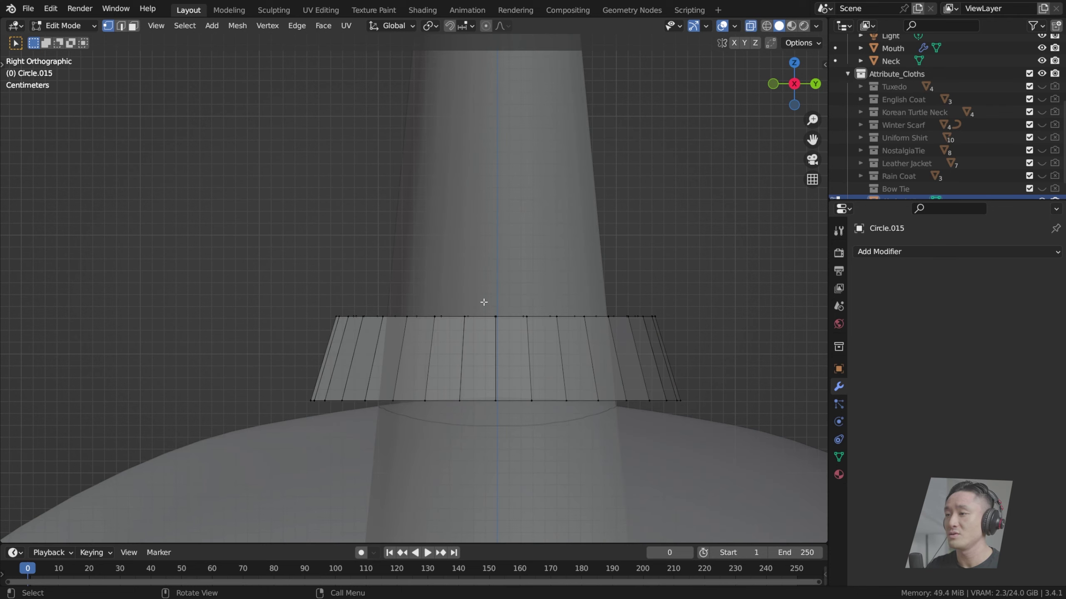
left_click_drag(486, 296, 498, 432)
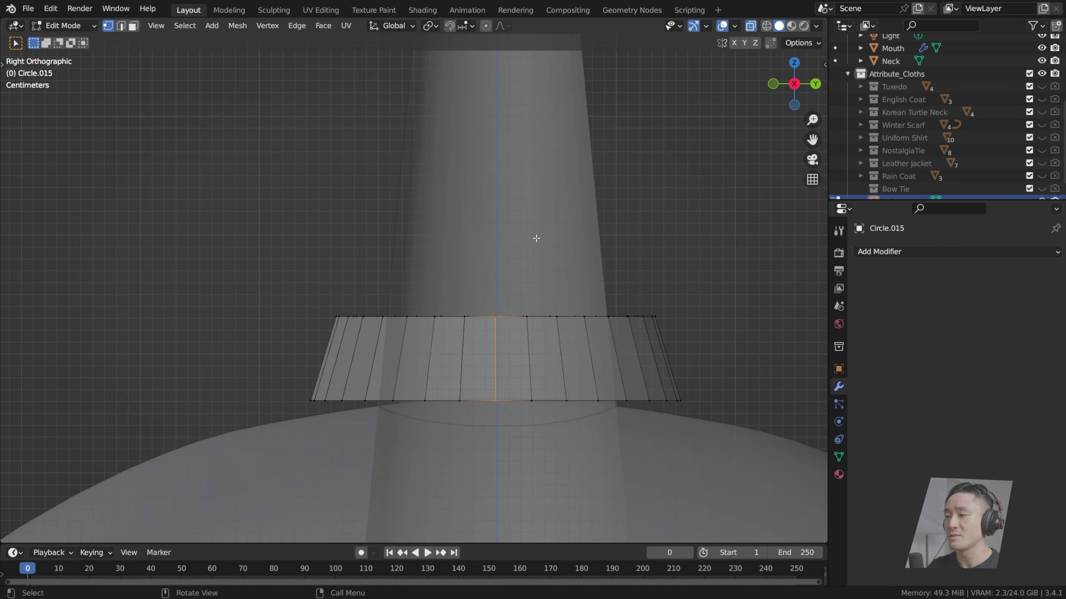
middle_click_drag(551, 234, 508, 306)
key("alt+a")
left_click(749, 26)
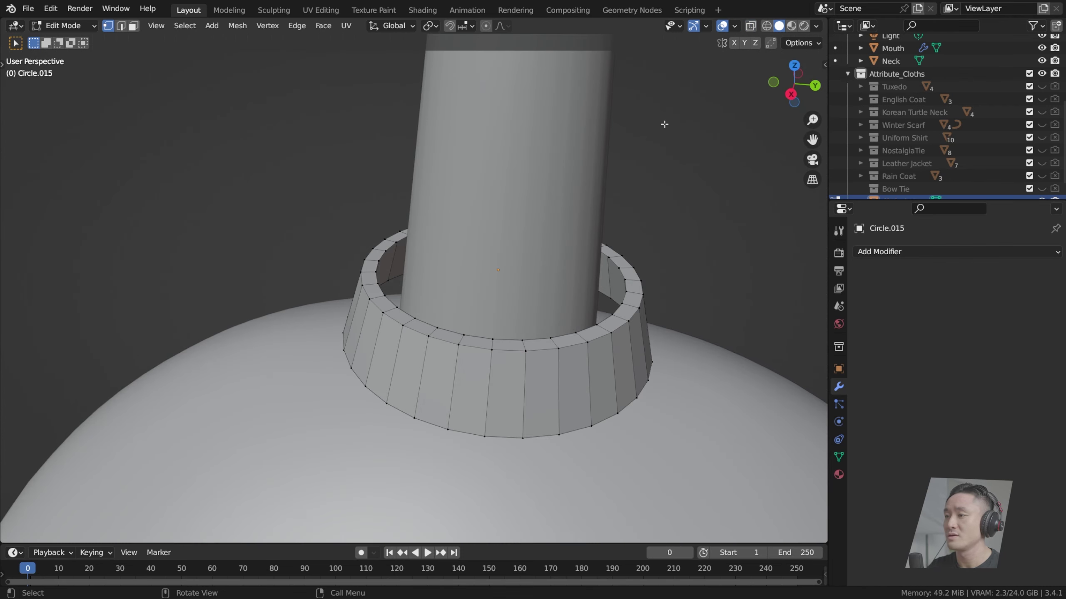
Step: Delete the front column of three vertices on the collar, from the inner rim to the bottom edge, to open a gap
key("KP_3")
middle_click_drag(541, 256, 490, 352)
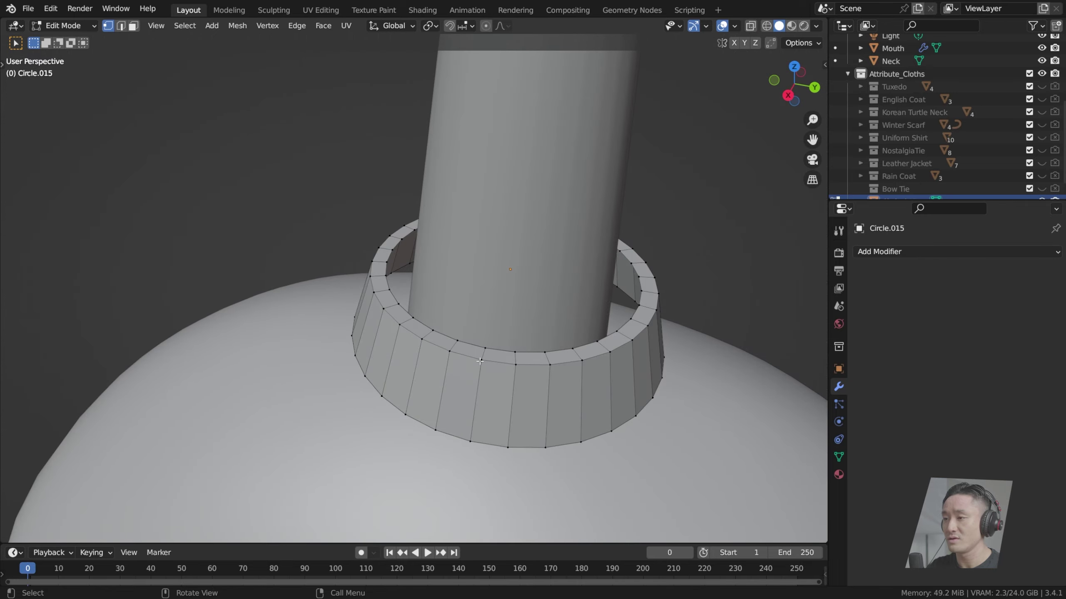
left_click(480, 361)
left_click(485, 350, "shift")
left_click(470, 440, "shift")
middle_click_drag(469, 440, 480, 387)
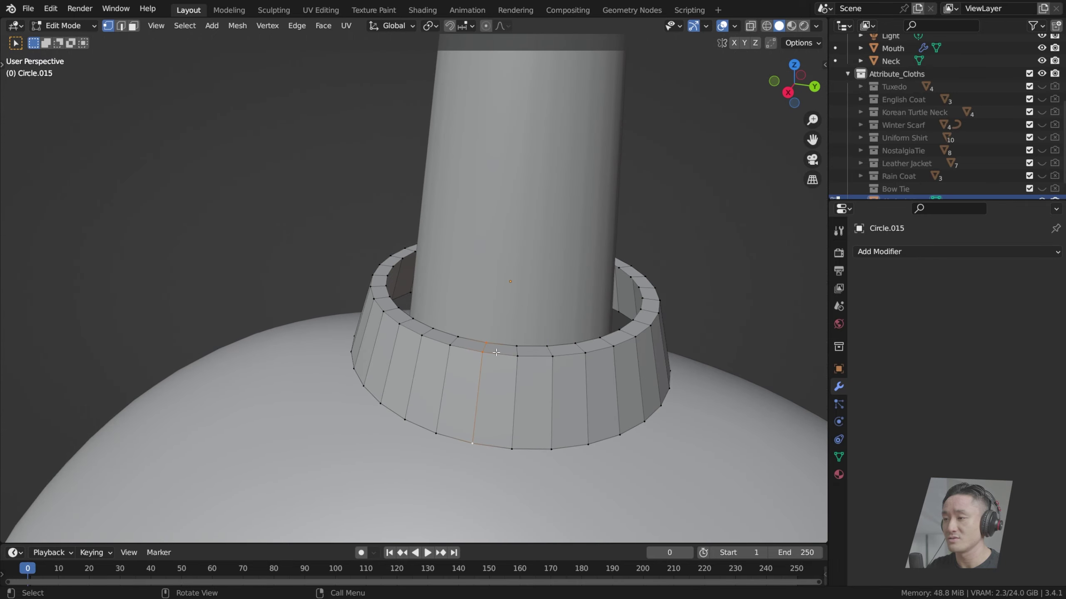
key("x")
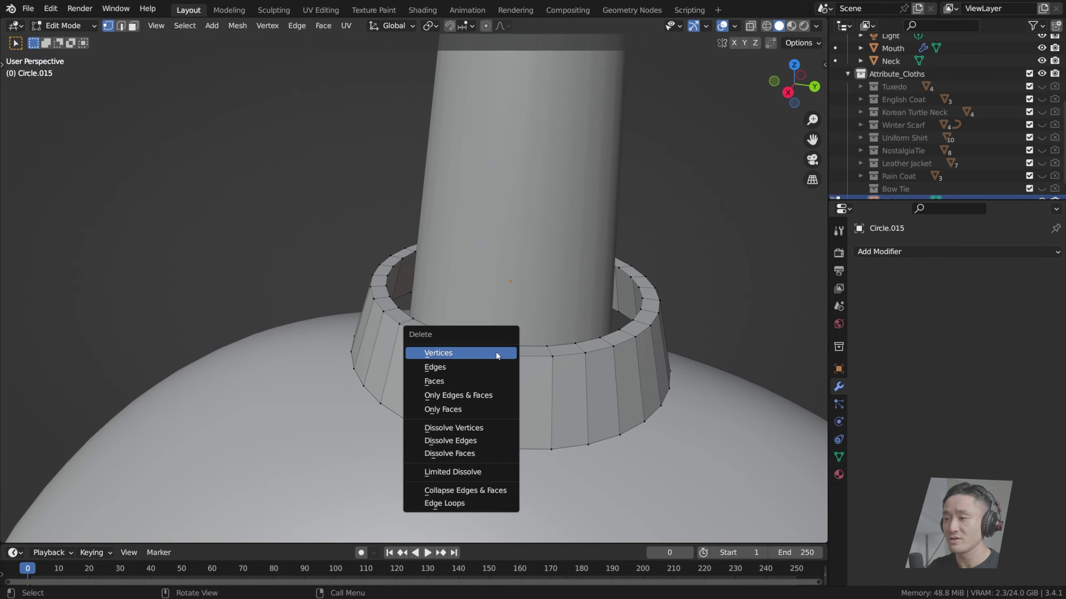
left_click(496, 352)
mouse_move(495, 362)
middle_mouse_down()
mouse_move(575, 350)
mouse_move(513, 365)
middle_mouse_up()
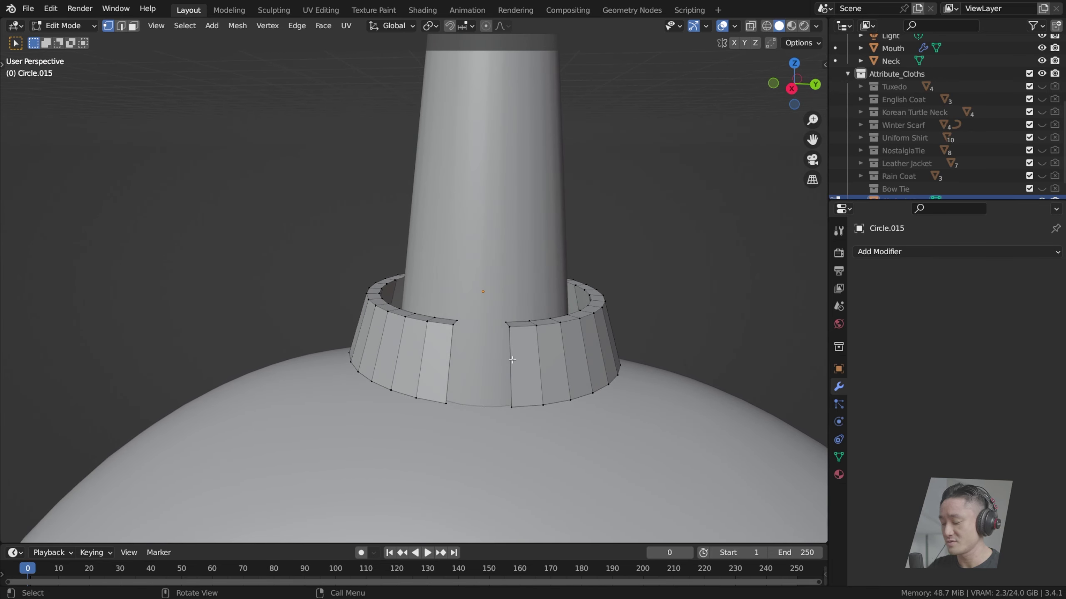
key("KP_3")
scroll(483, 324, "up", 5)
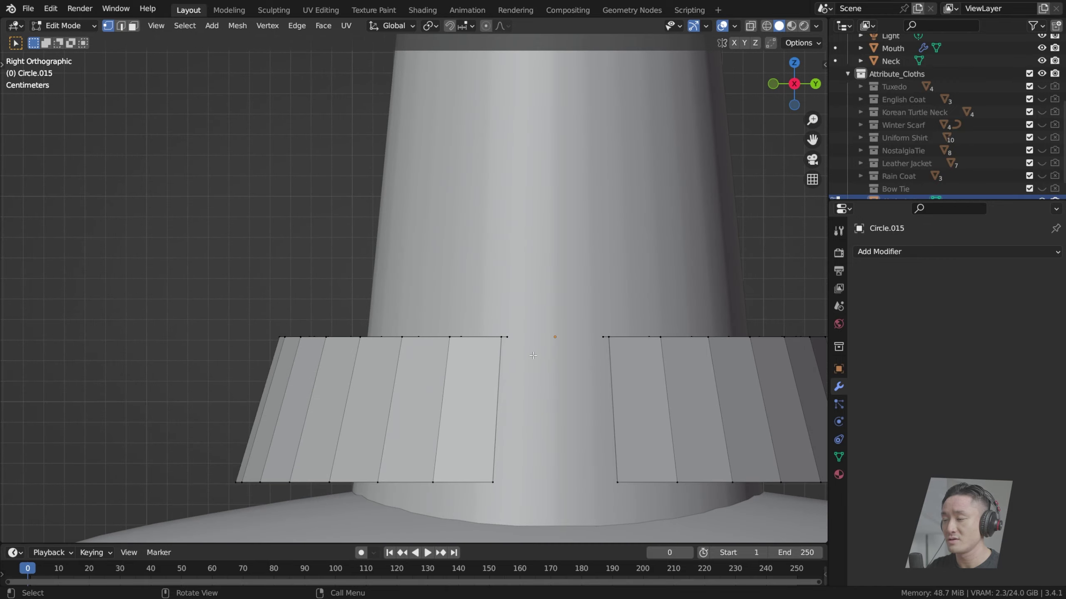
middle_click_drag(482, 323, 544, 390)
scroll(544, 390, "down", 3)
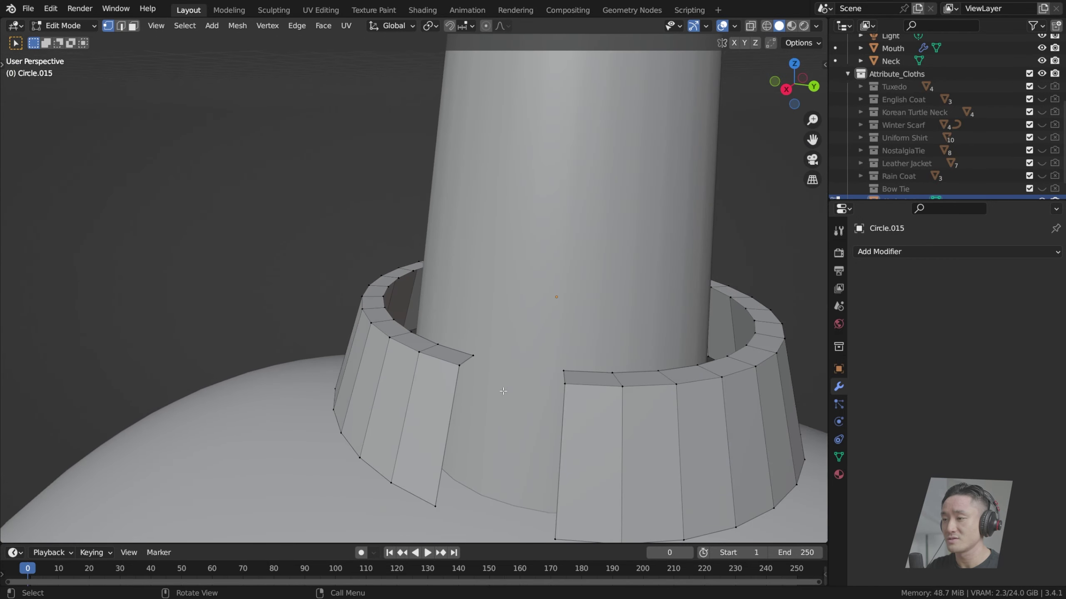
left_click(481, 336)
middle_click_drag(481, 336, 556, 392)
left_click(557, 337, "shift")
scroll(503, 369, "down", 5)
scroll(442, 363, "up", 3)
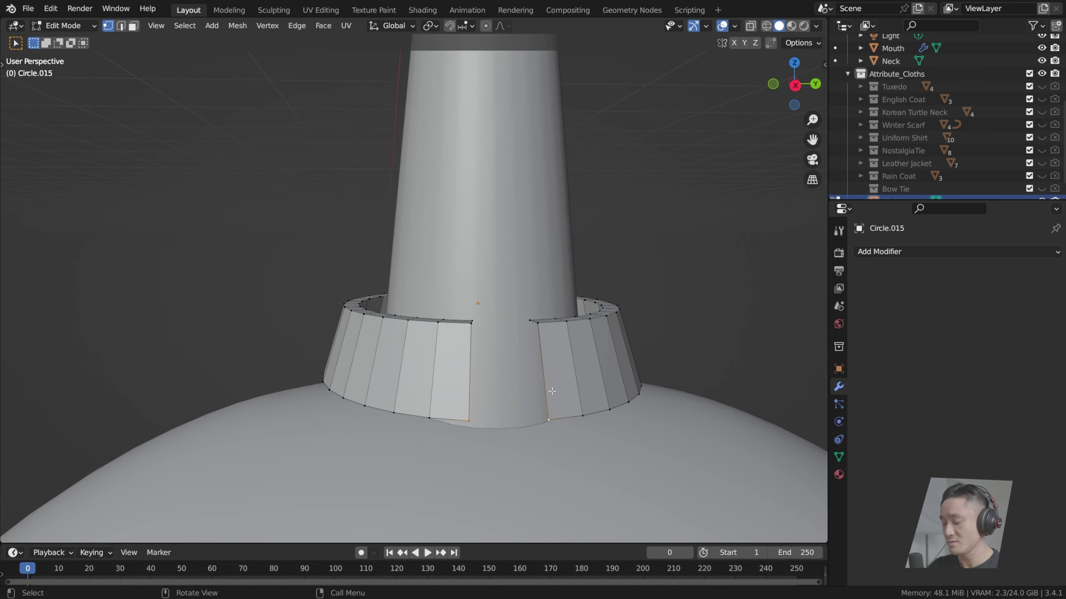
key("KP_3")
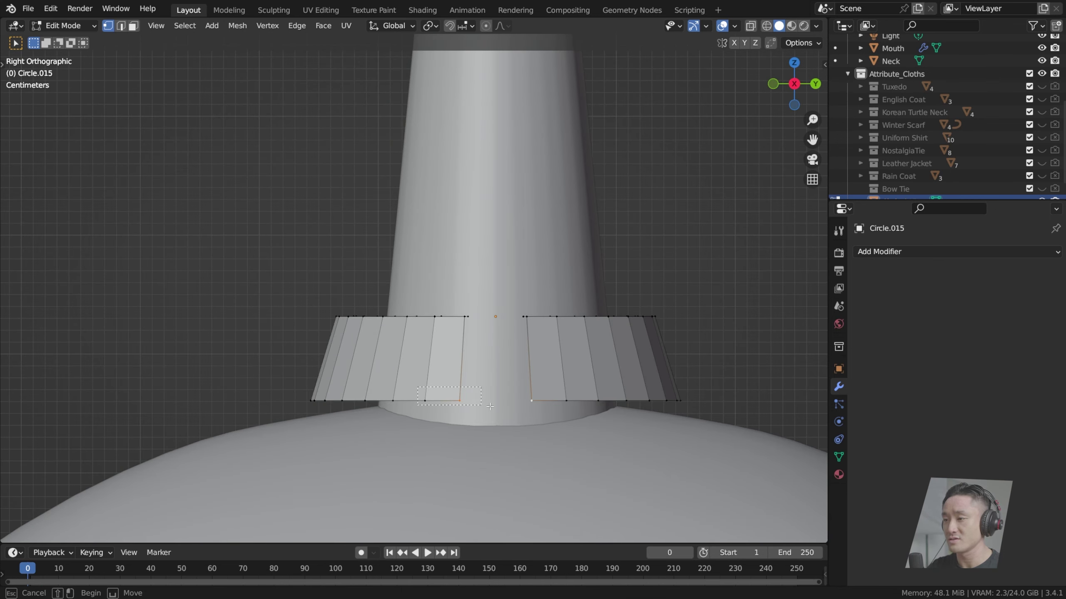
left_click(566, 401, "shift")
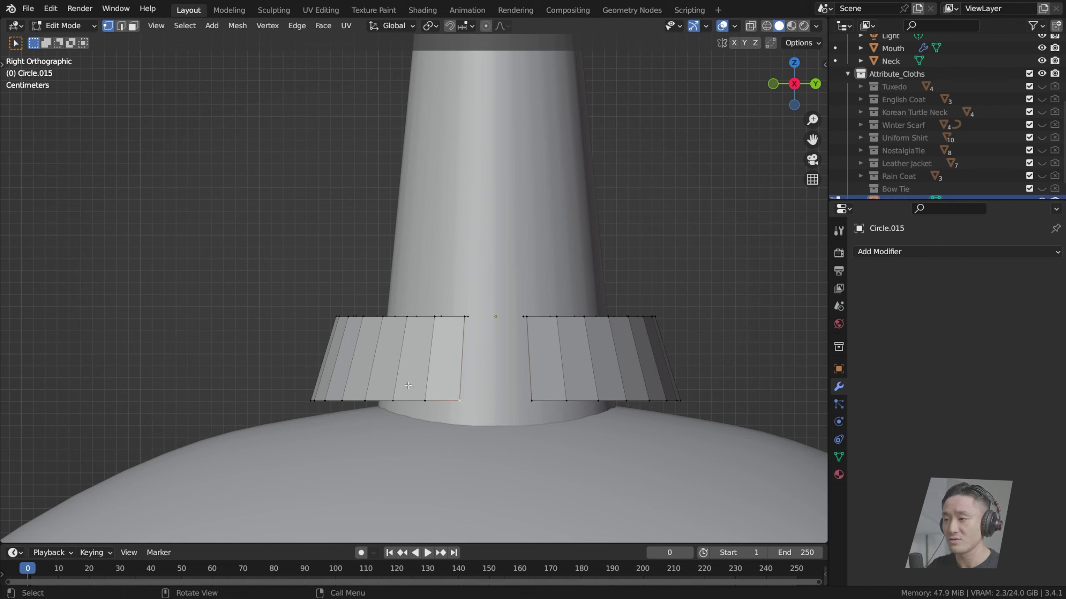
key("s")
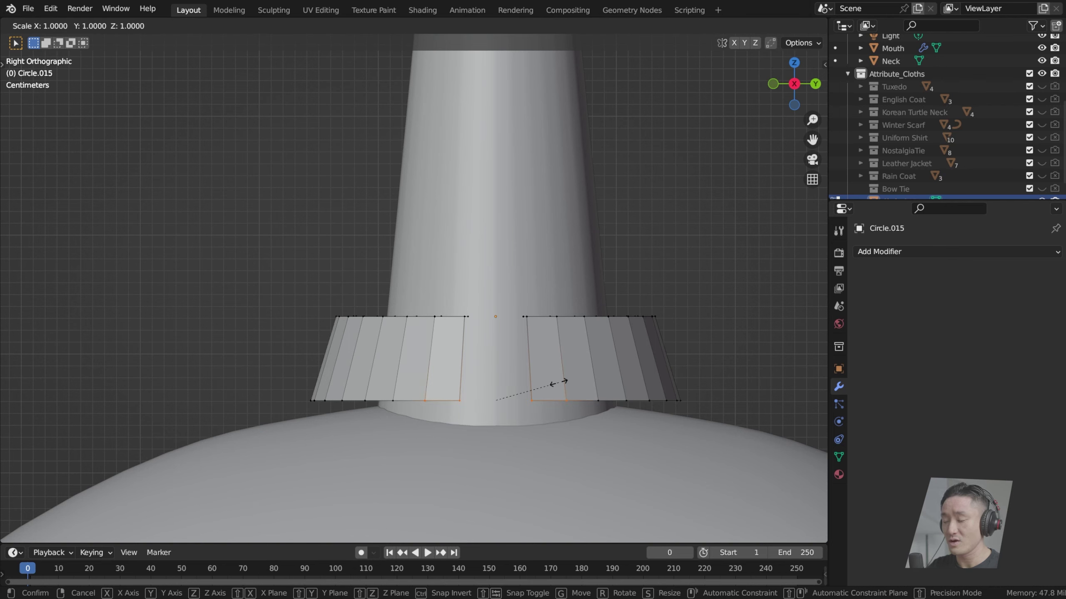
key("y")
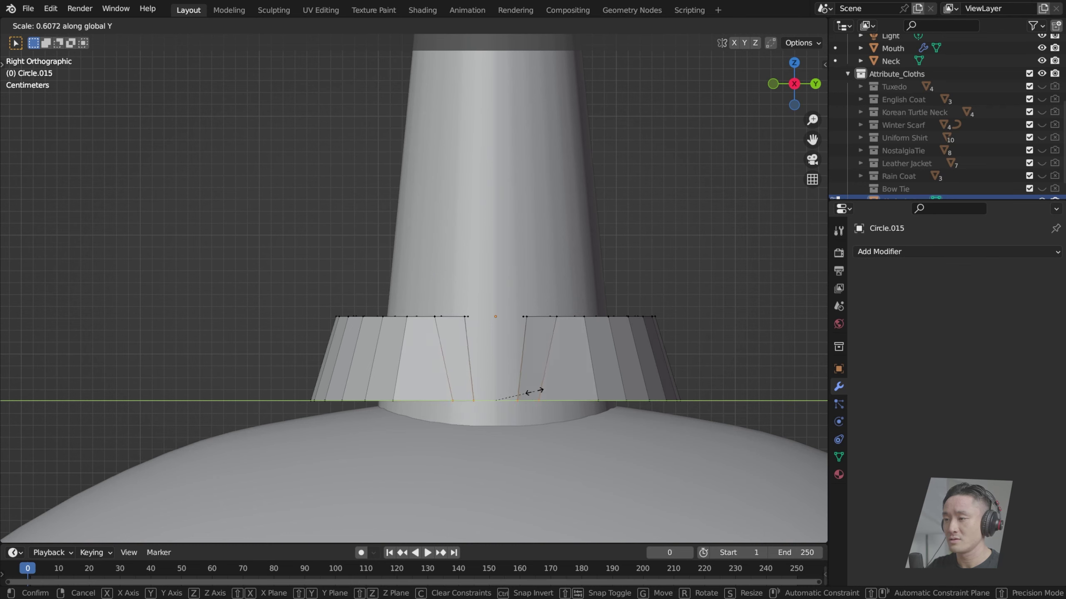
left_click(566, 386)
Step: Scale the two bottom corner vertices of the collar gap outward by about 1.443 along Y
middle_click_drag(566, 385, 542, 414)
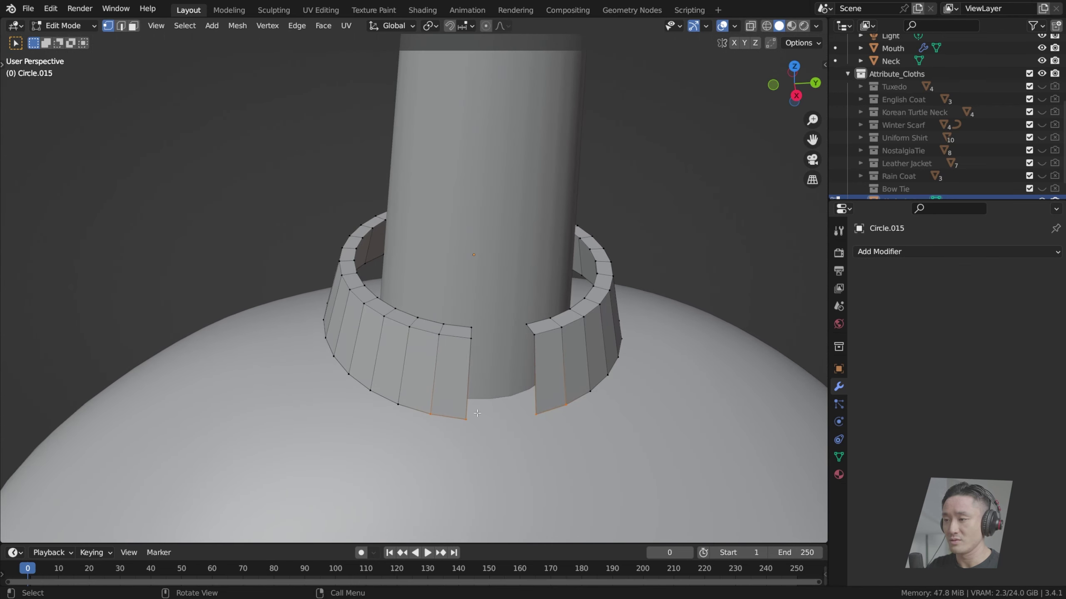
middle_click_drag(477, 414, 474, 433)
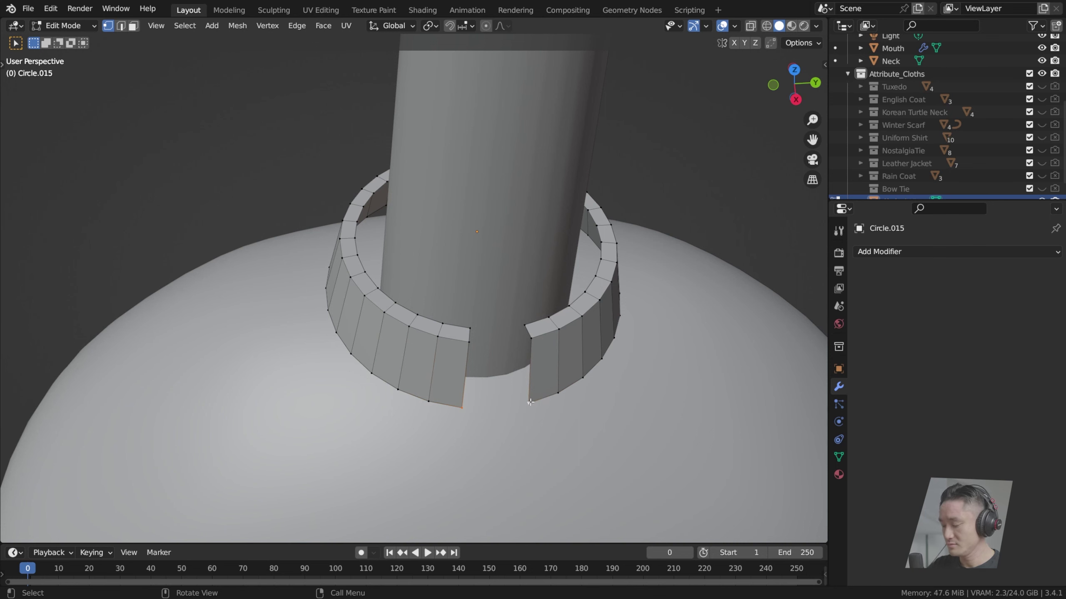
key("KP_3")
key("s")
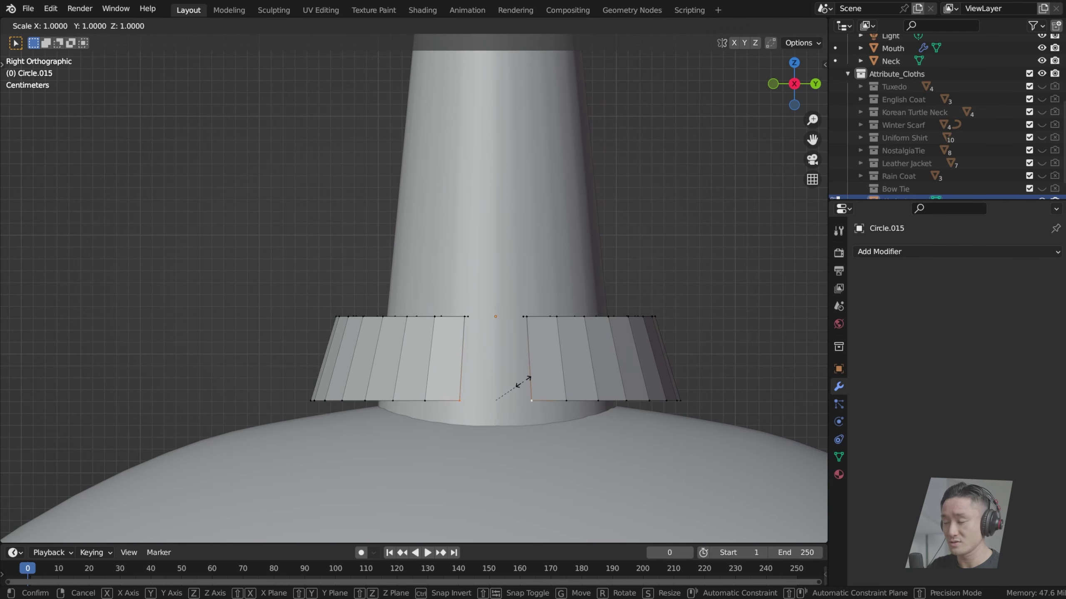
key("y")
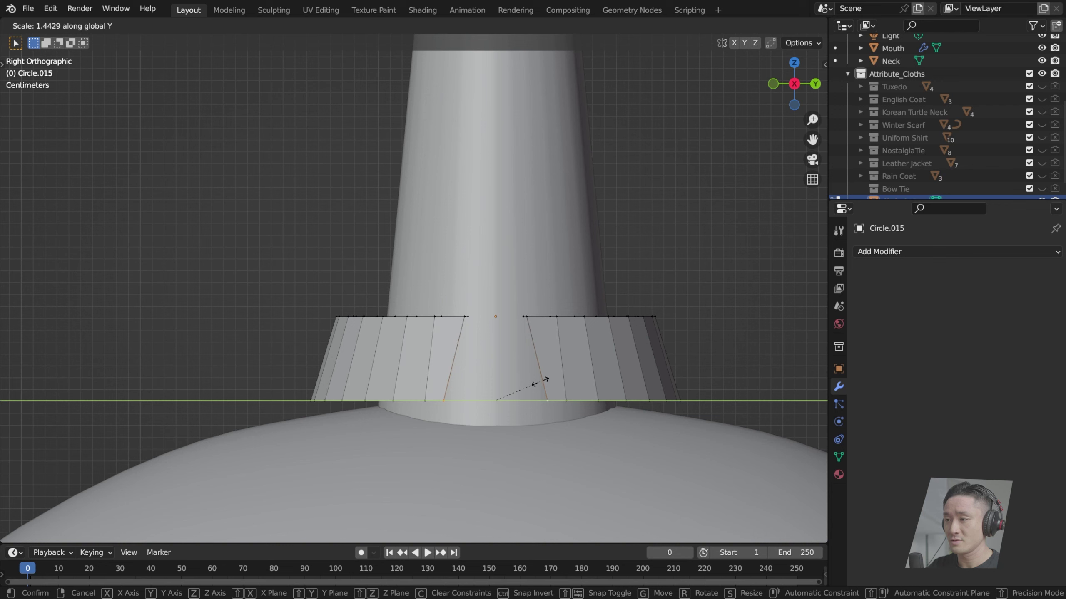
left_click(540, 383)
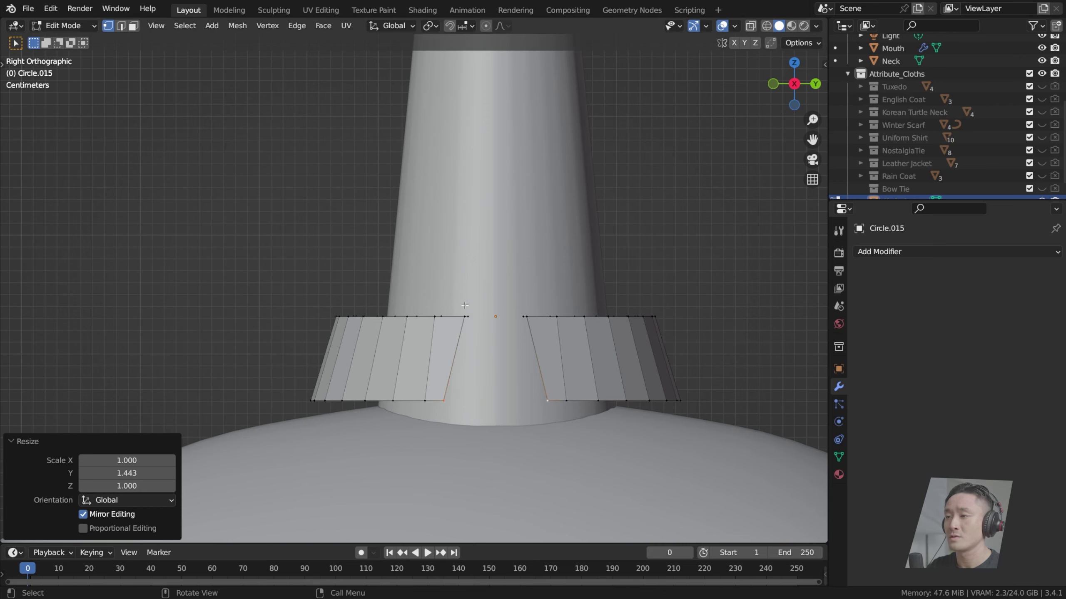
Step: Scale the bottom vertices beside the gap outward along Y to even out the spacing, and clear the selection
middle_click_drag(465, 305, 572, 349)
left_click(432, 418, "shift")
key("s")
key("y")
left_click(586, 423)
left_click(479, 329)
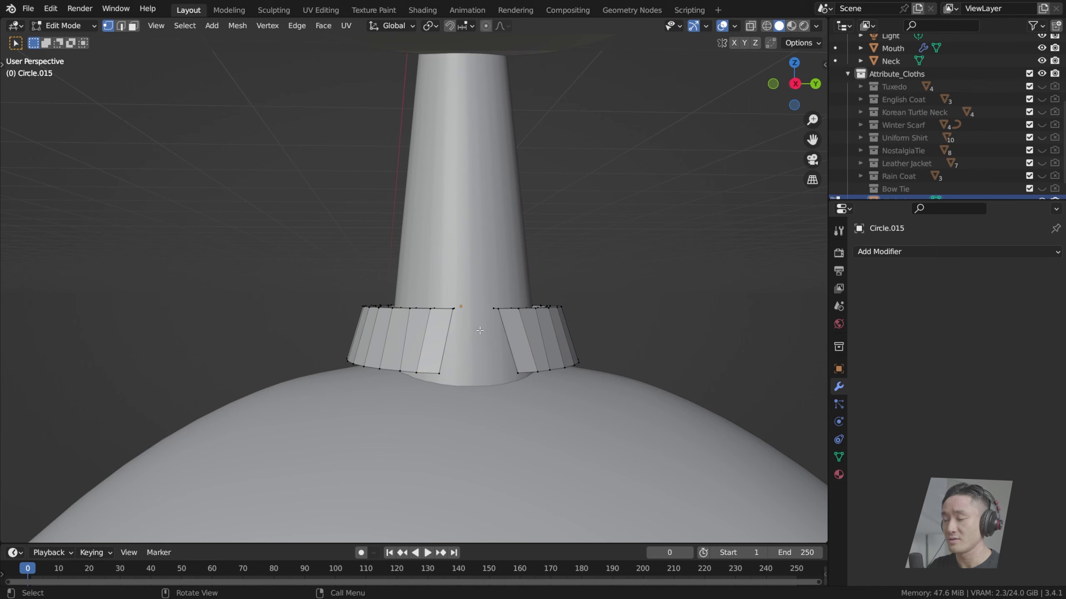
scroll(479, 342, "down", 1)
middle_click_drag(477, 341, 474, 379)
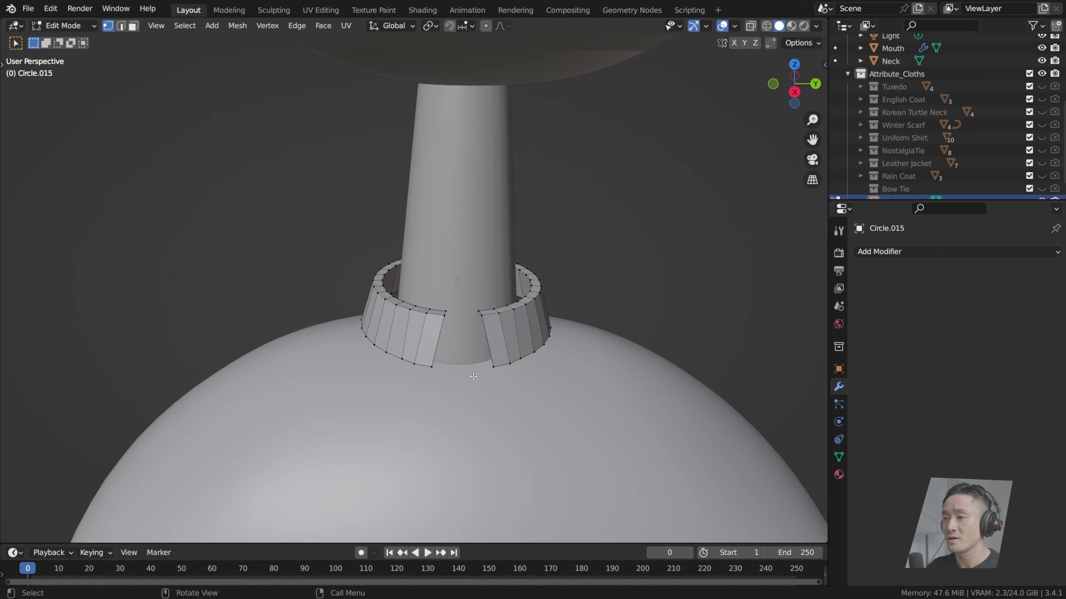
Step: Return to Object Mode and rename the collar object as Colar
scroll(473, 378, "down", 2)
key("Tab")
middle_click_drag(479, 323, 427, 311)
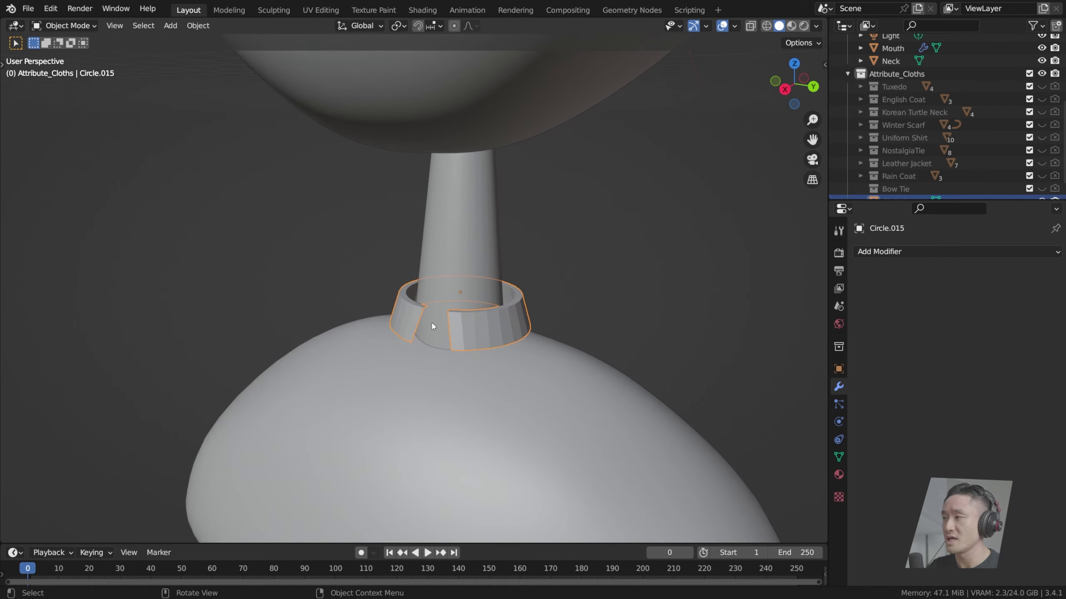
scroll(899, 169, "down", 1)
double_click(889, 186)
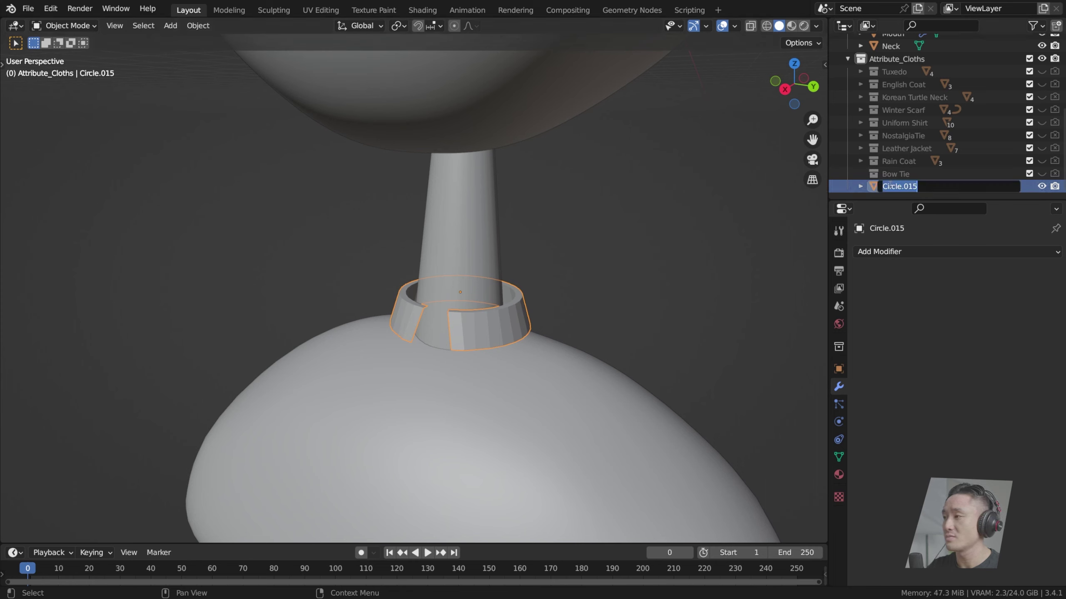
type("Colar")
key("Return")
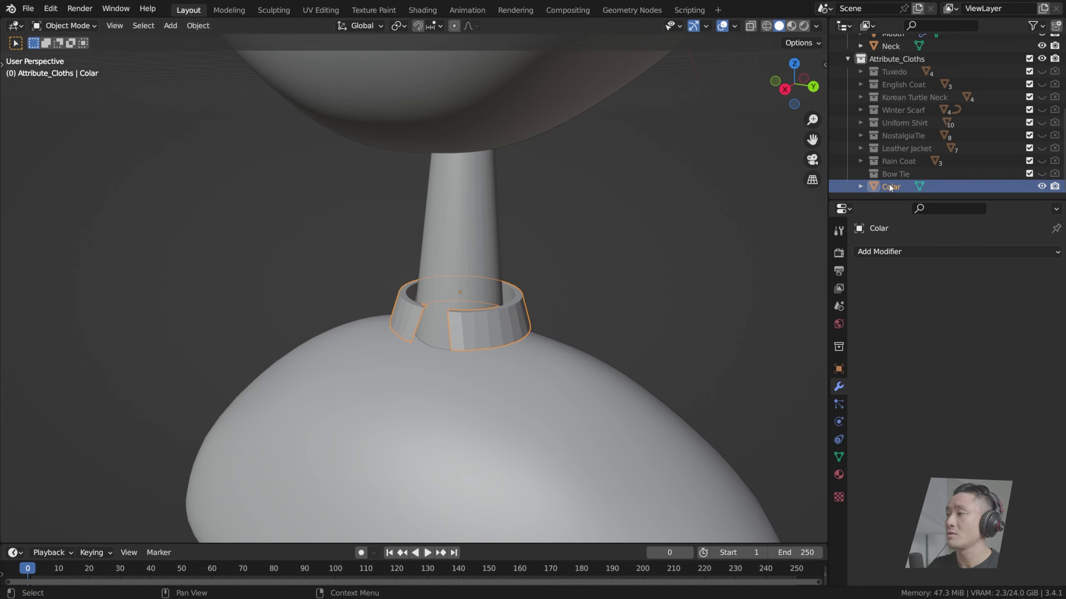
Step: Move the Colar object into the Bow Tie collection, make that collection visible and deselect everything
left_click_drag(890, 187, 894, 174)
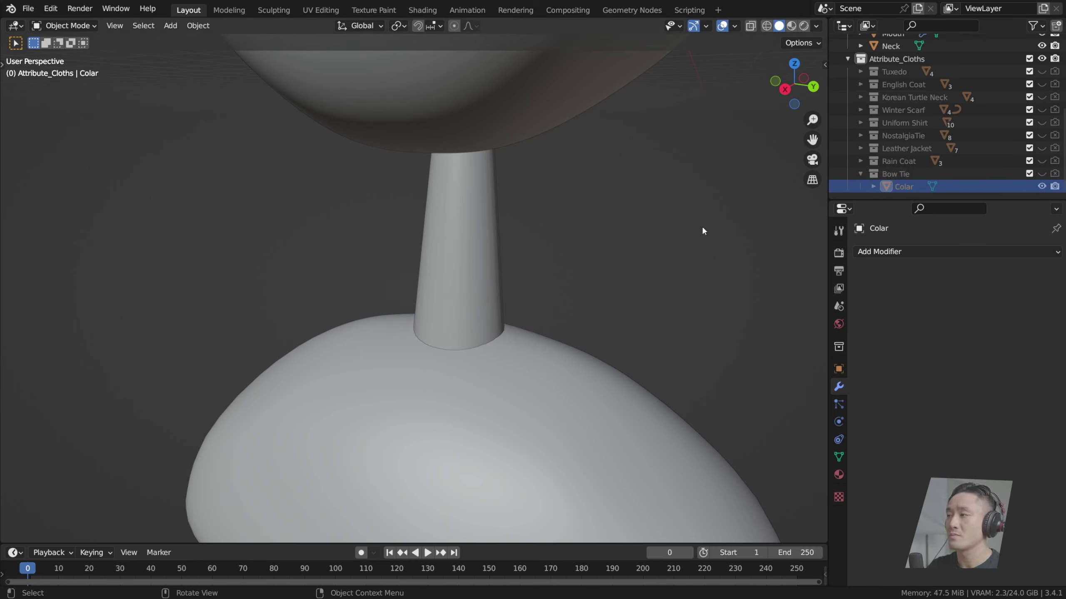
left_click(1042, 174)
left_click(530, 270)
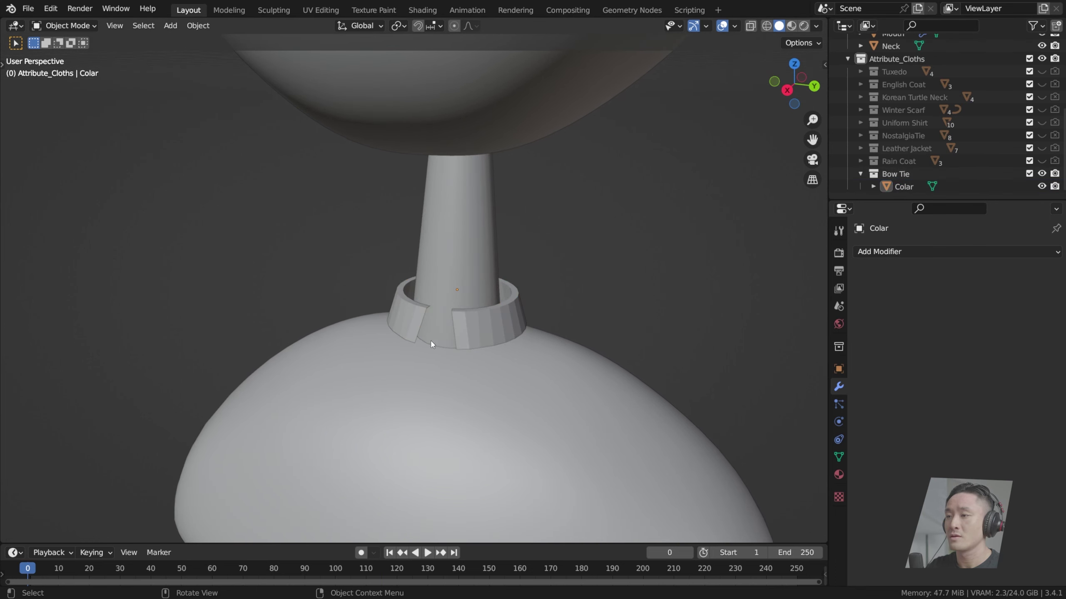
Step: Add a mesh cylinder with 32 vertices, 1 m radius and 2 m depth
scroll(450, 321, "down", 2)
key("shift+a")
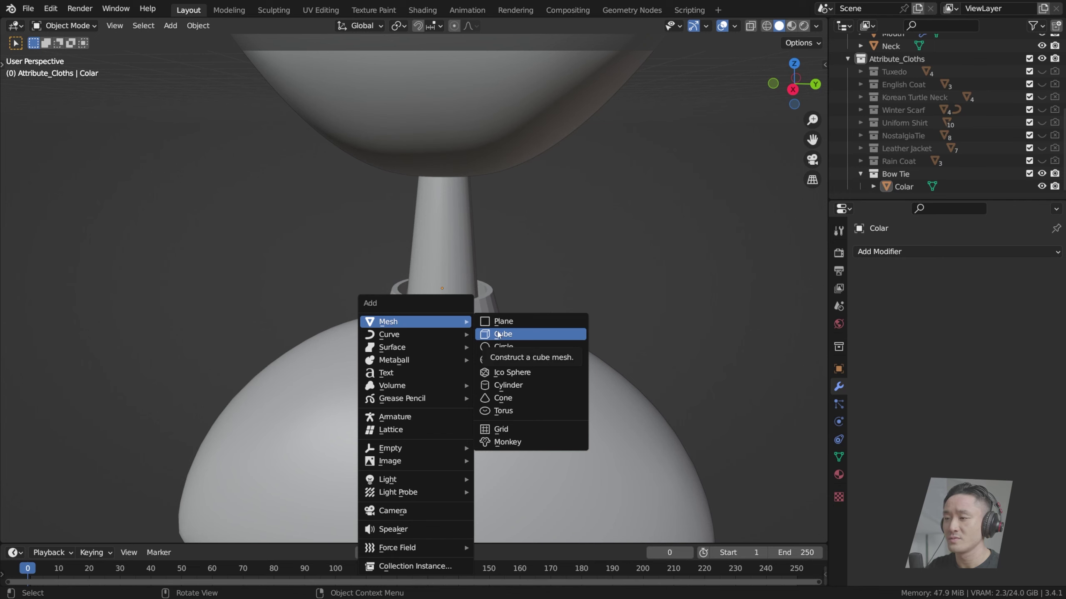
left_click(517, 385)
scroll(483, 330, "down", 8)
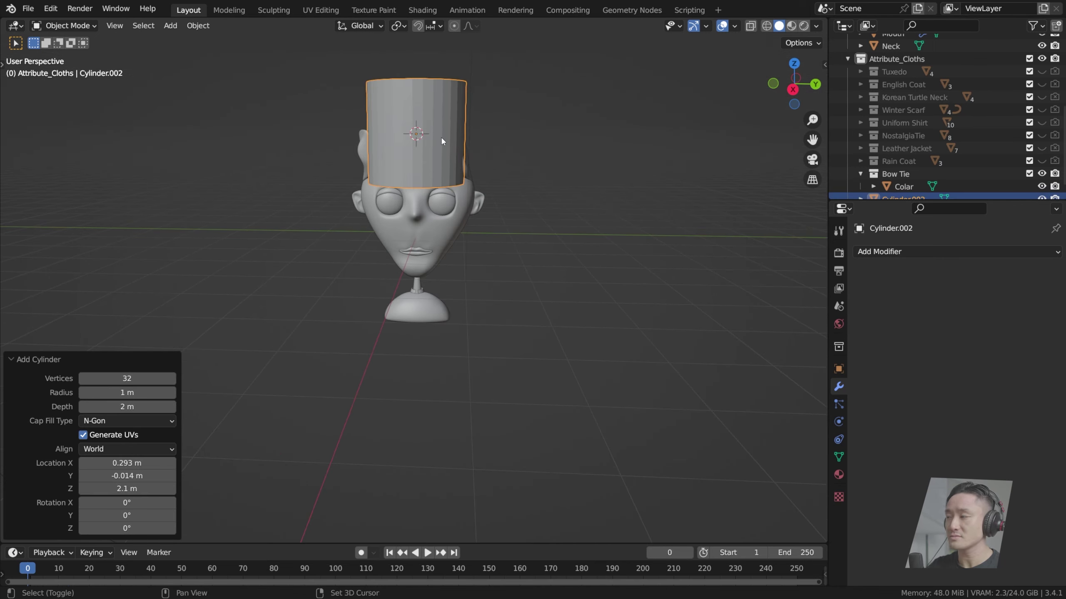
left_click_drag(441, 138, 447, 175, "shift")
scroll(457, 180, "down", 1)
scroll(456, 180, "up", 3)
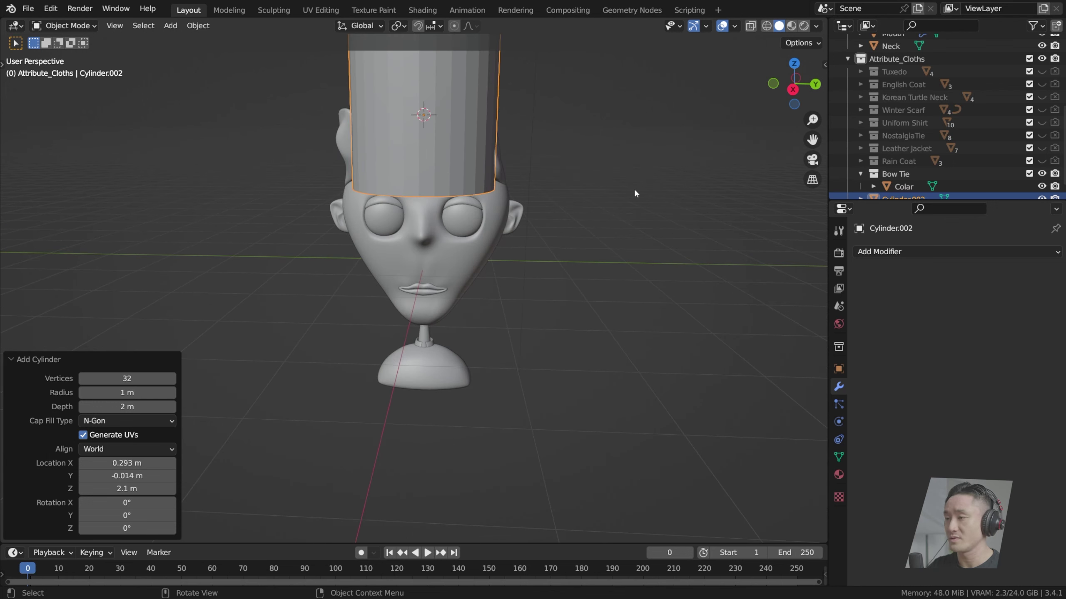
Step: Move the cylinder about 3.38 m down along Z to the neck's height
key("KP_3")
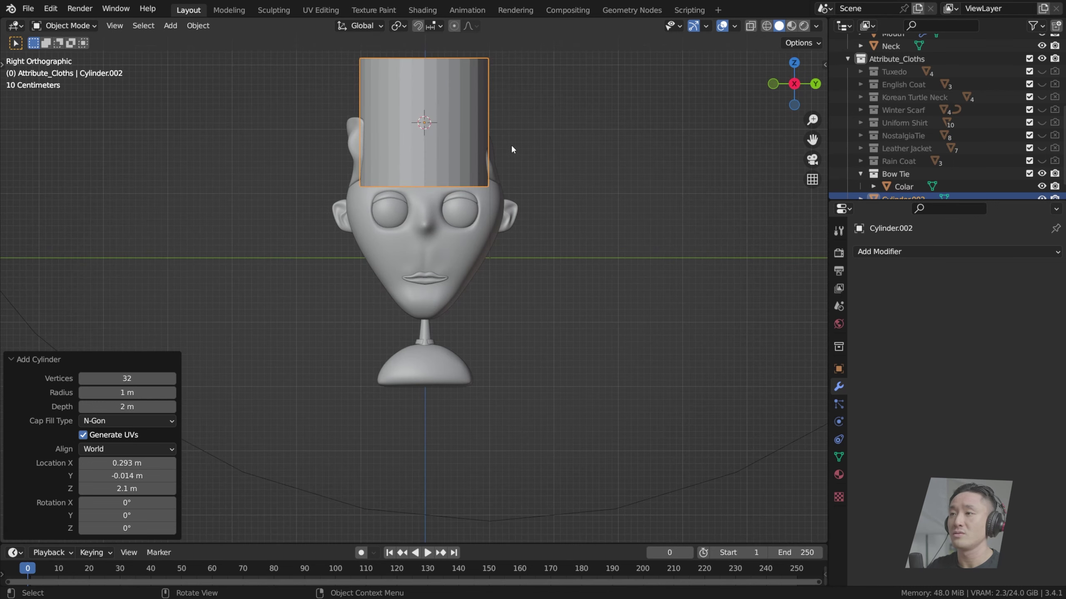
key("g")
key("z")
left_click(542, 288)
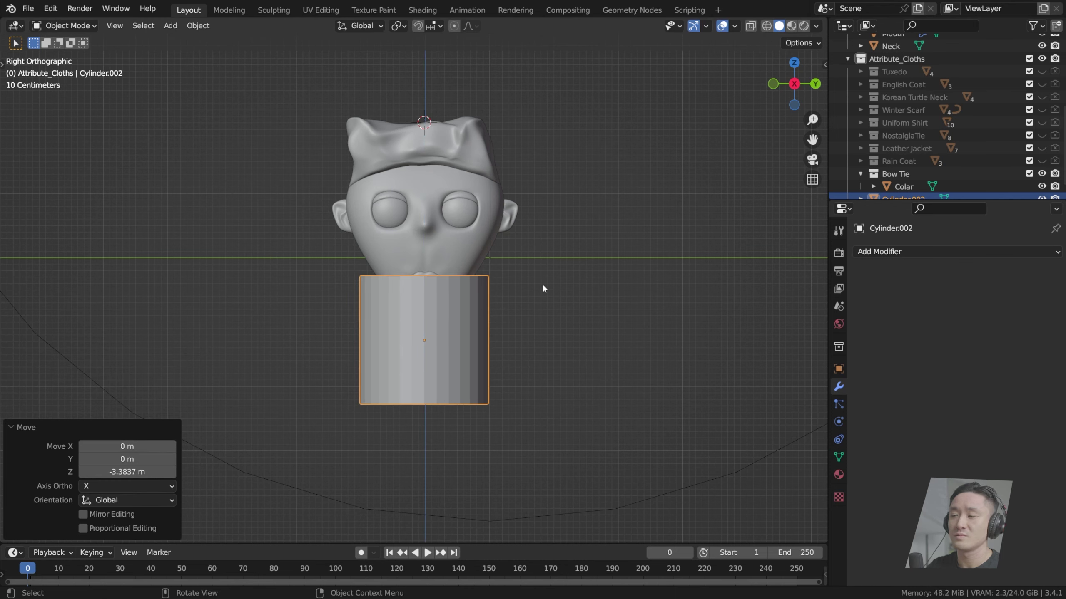
Step: Rotate the whole cylinder mesh by 90° in Edit Mode, viewed from the right side, so that it lies horizontally
key("Tab")
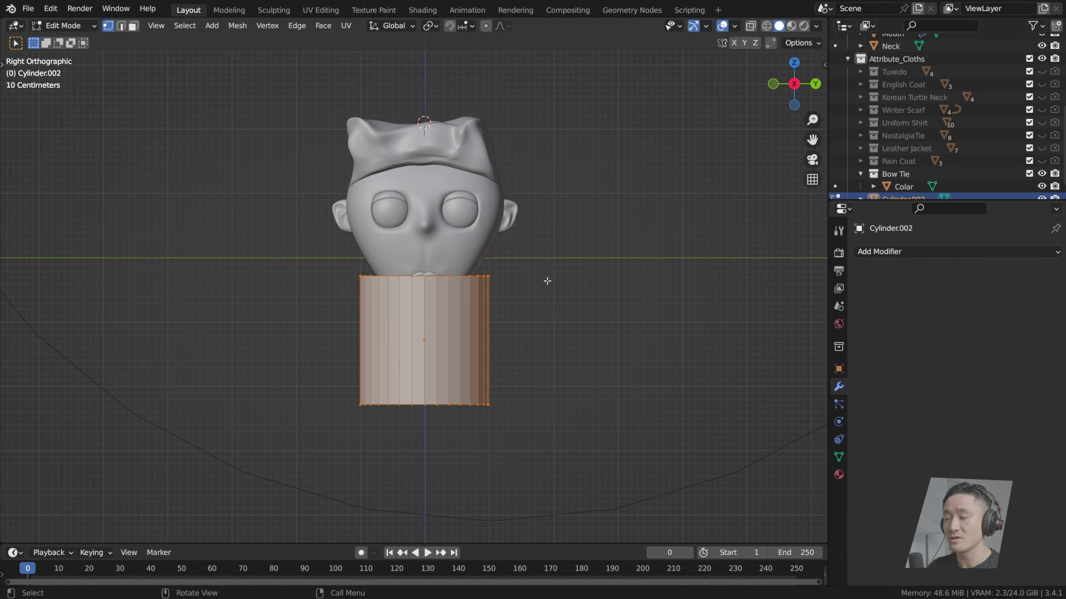
type("r90")
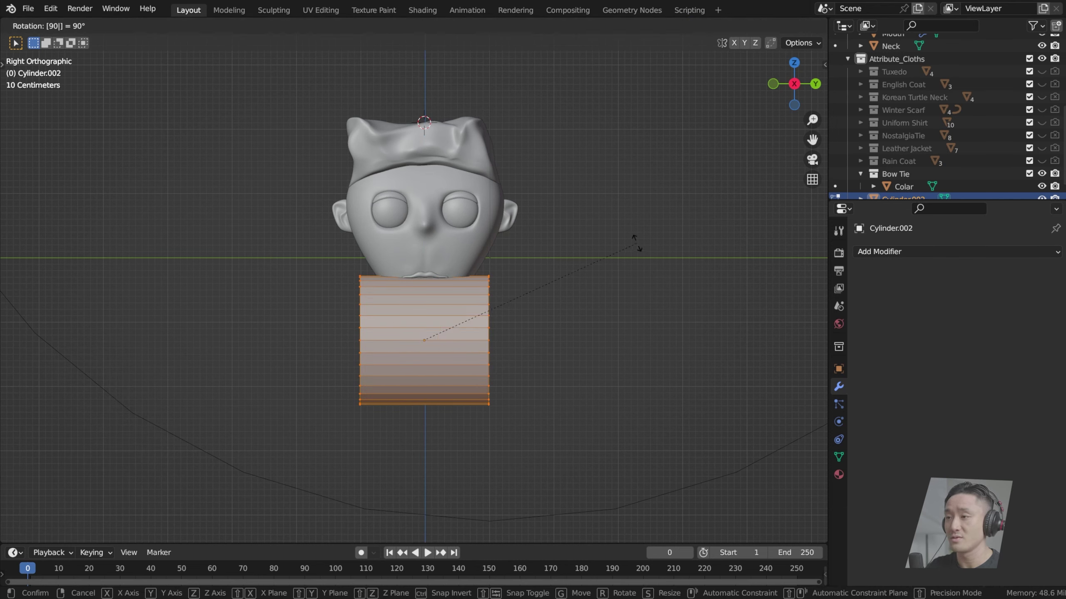
key("Return")
middle_click_drag(524, 276, 583, 314)
scroll(563, 315, "up", 4)
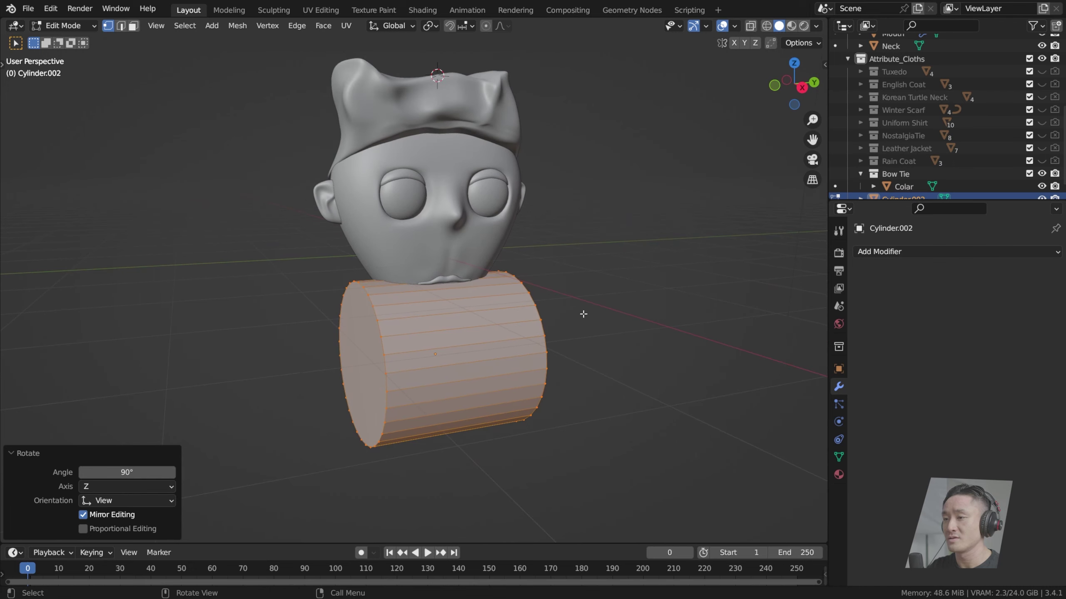
Step: Scale the cylinder mesh down by about 0.074 and again by about 0.646 to fit the collar gap, and return to Object Mode
key("KP_3")
key("s")
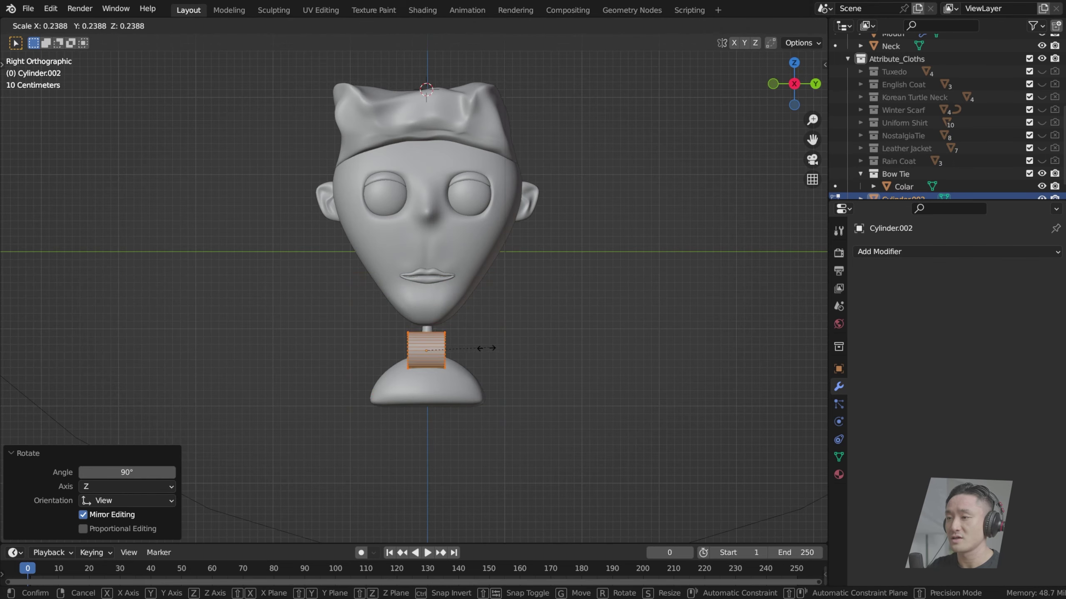
left_click(446, 349)
scroll(454, 353, "up", 7)
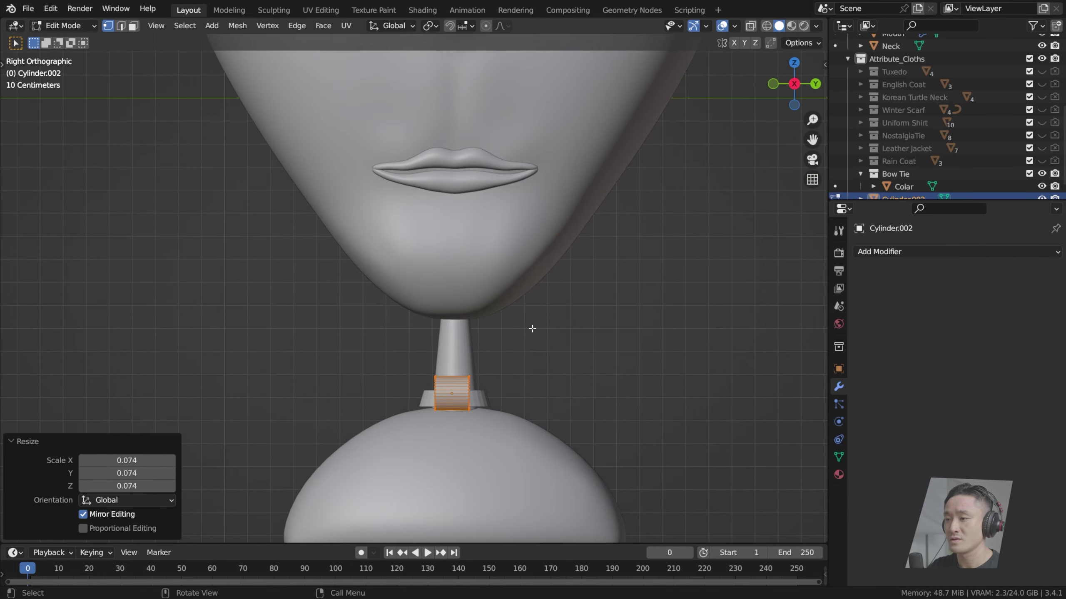
middle_click_drag(568, 354, 510, 206, "shift")
key("s")
left_click(542, 305)
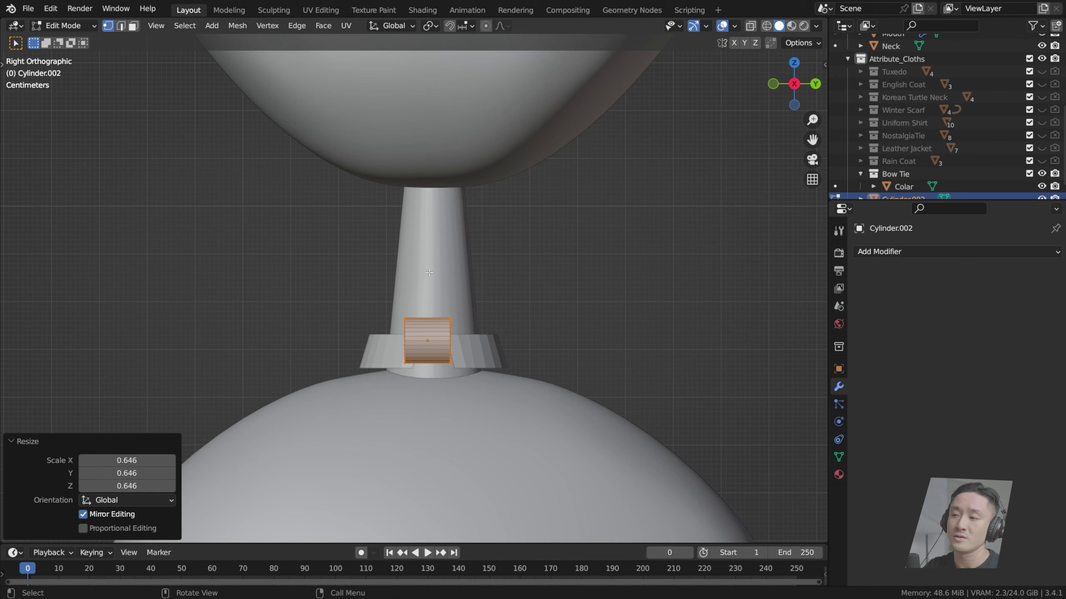
middle_click_drag(432, 299, 502, 316)
key("Tab")
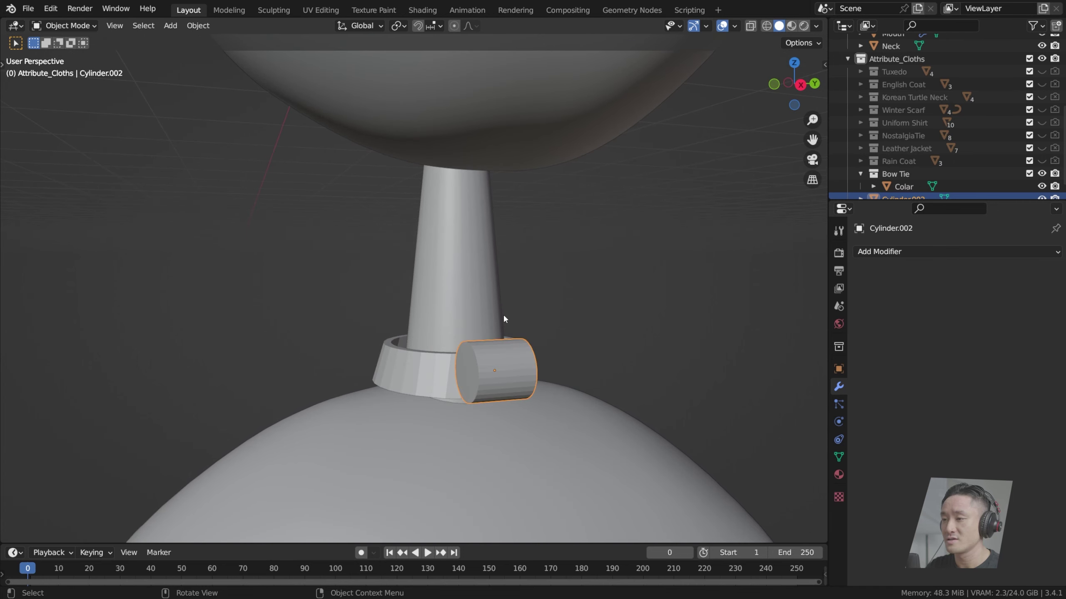
Step: Narrow the knot cylinder's mesh along X in Edit Mode from the front view, then return to Object Mode
key("Tab")
key("KP_1")
scroll(611, 331, "up", 3)
middle_click_drag(611, 331, 624, 309, "shift")
scroll(361, 281, "up", 1)
scroll(623, 309, "up", 3)
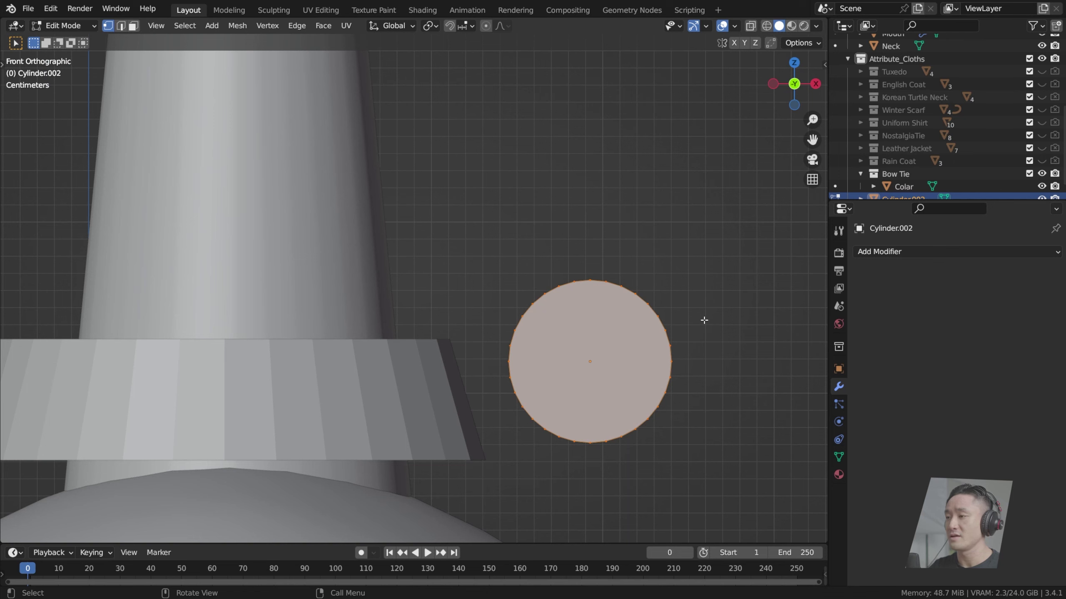
key("s")
key("x")
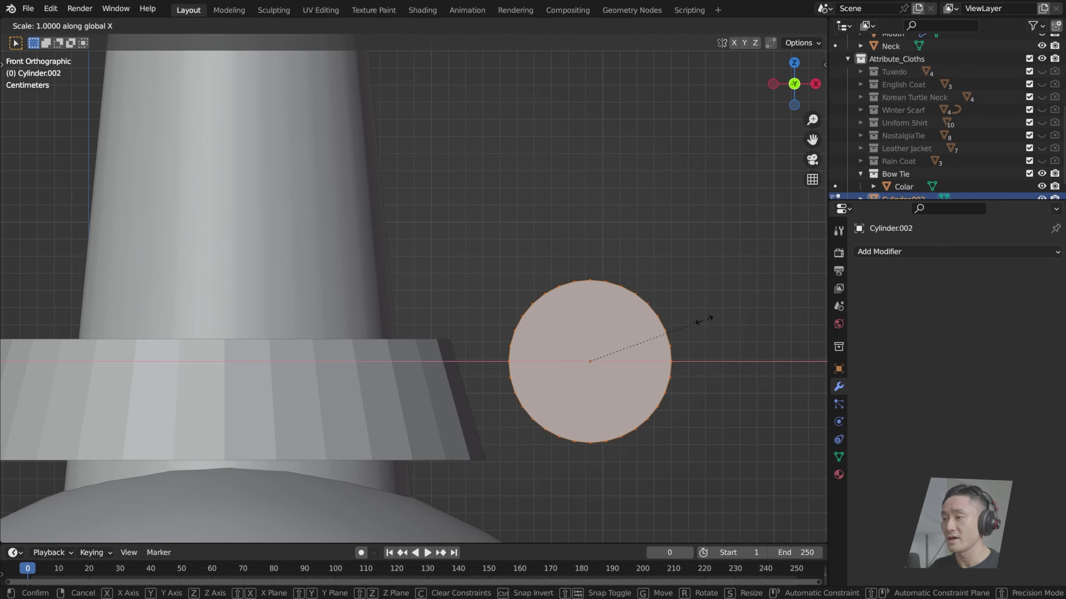
left_click(646, 350)
middle_click_drag(655, 348, 485, 321)
scroll(474, 328, "down", 5)
left_click(490, 320)
key("Tab")
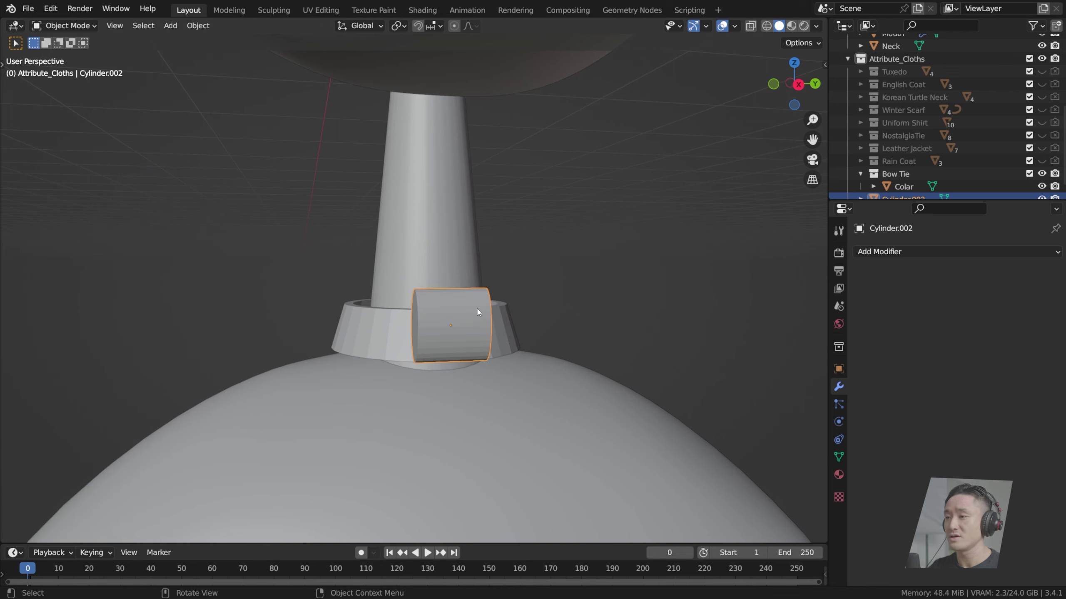
Step: Add a mesh cube with a size of 2 m for the bow's wing and view it from the right side
scroll(477, 310, "down", 4)
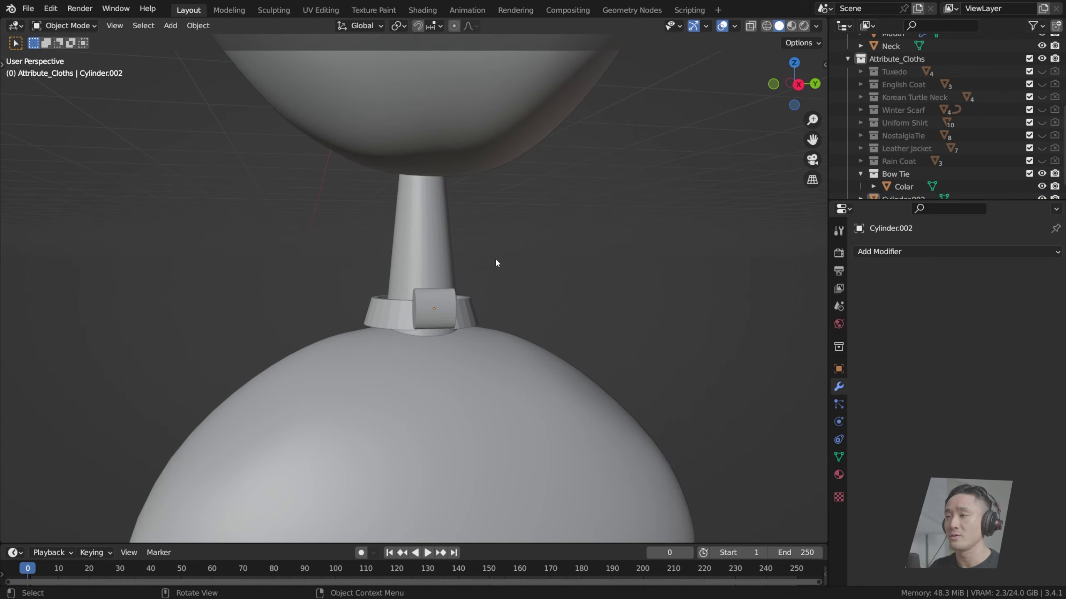
key("shift+a")
mouse_move(492, 258)
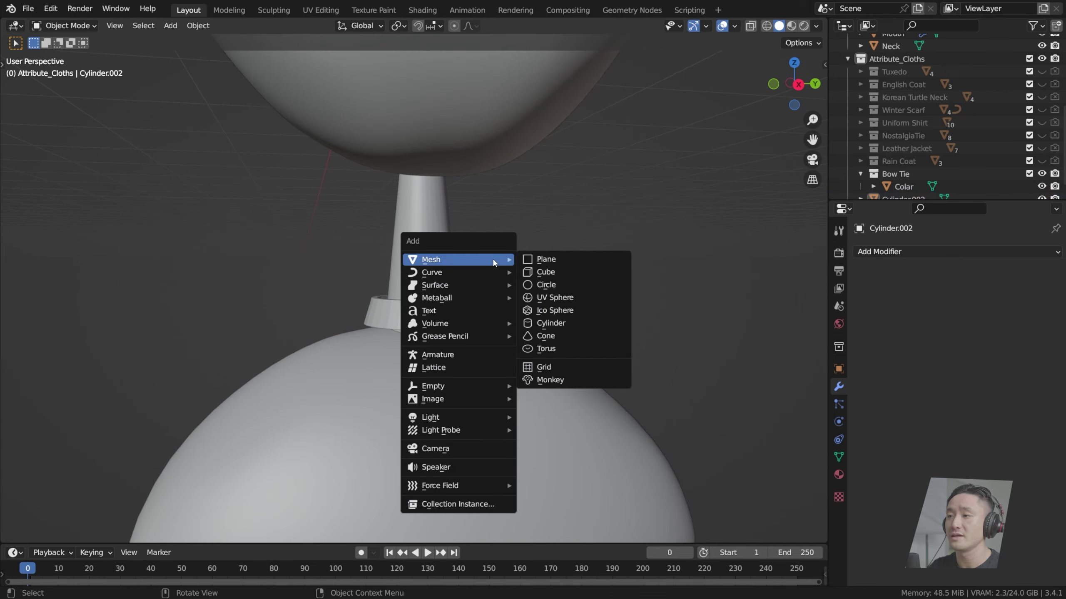
left_click(560, 273)
scroll(475, 233, "down", 7)
scroll(471, 232, "up", 2)
key("KP_3")
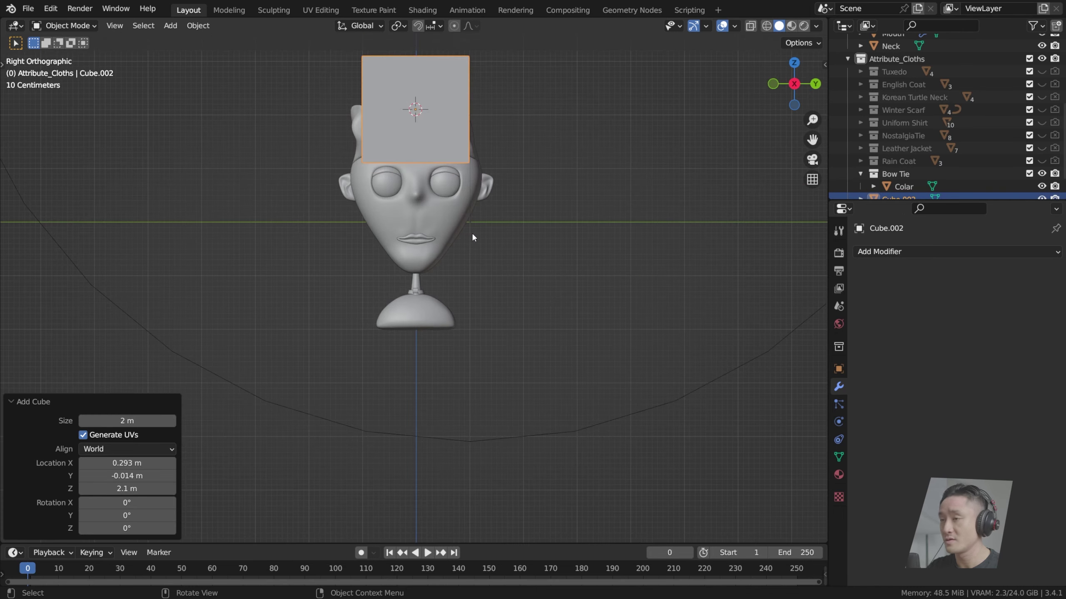
Step: Move the cube about 3.41 m down along Z to the neck's height
middle_click_drag(472, 232, 509, 326, "shift")
key("g")
key("z")
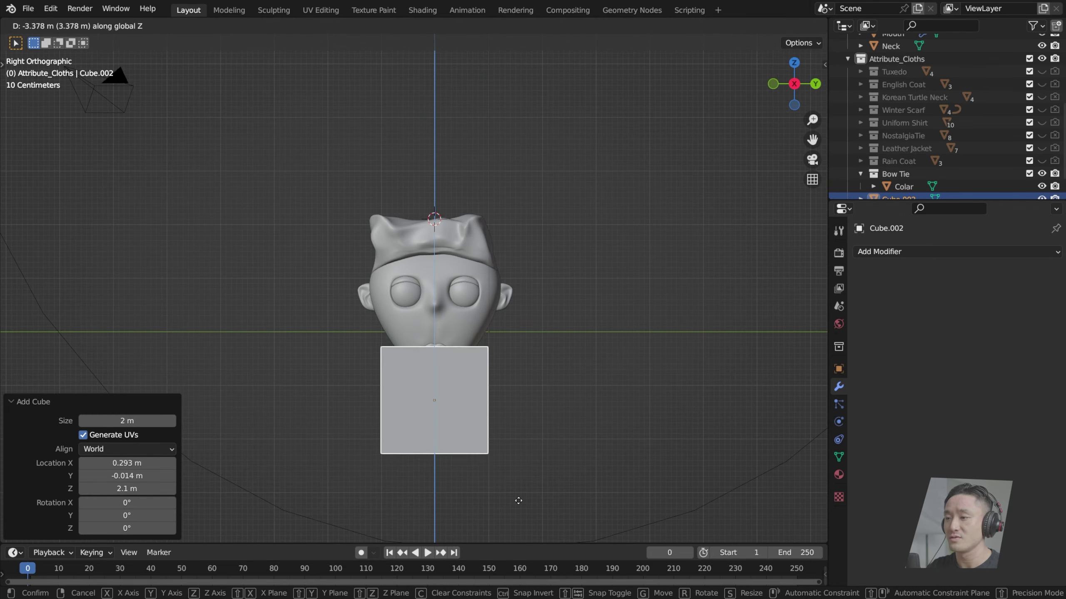
left_click(519, 499)
scroll(562, 323, "up", 3)
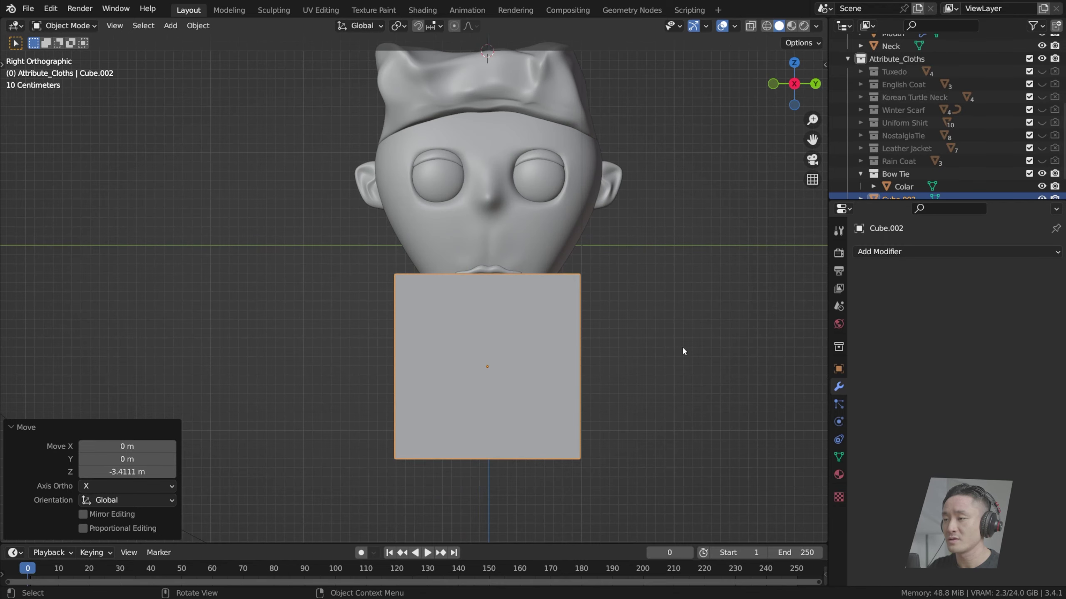
Step: Scale the cube's mesh down to about 0.131 in Edit Mode and return to Object Mode
key("s")
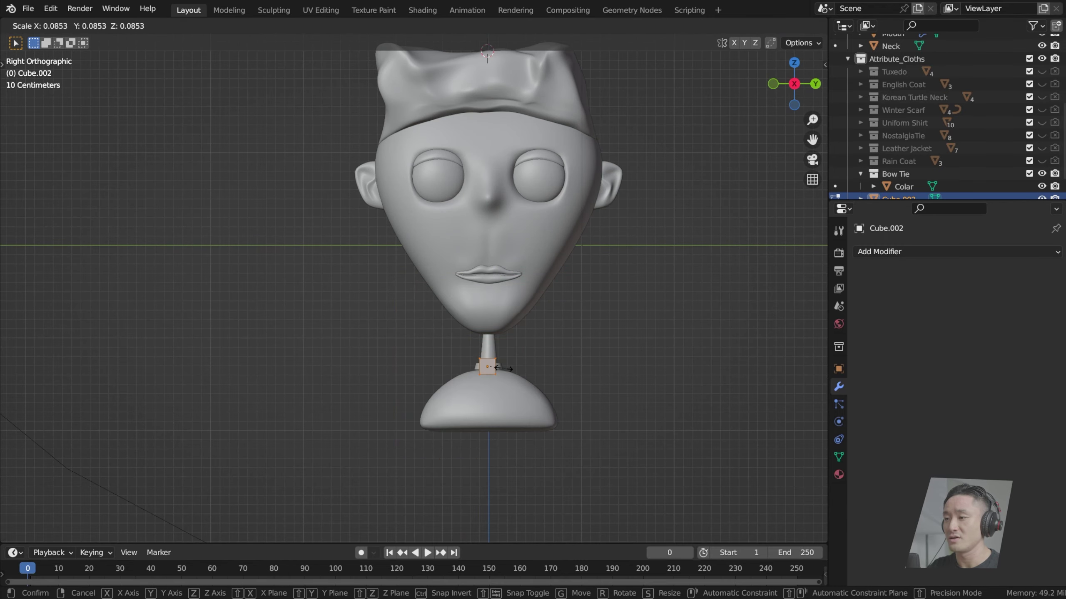
left_click(514, 364)
scroll(568, 385, "up", 3)
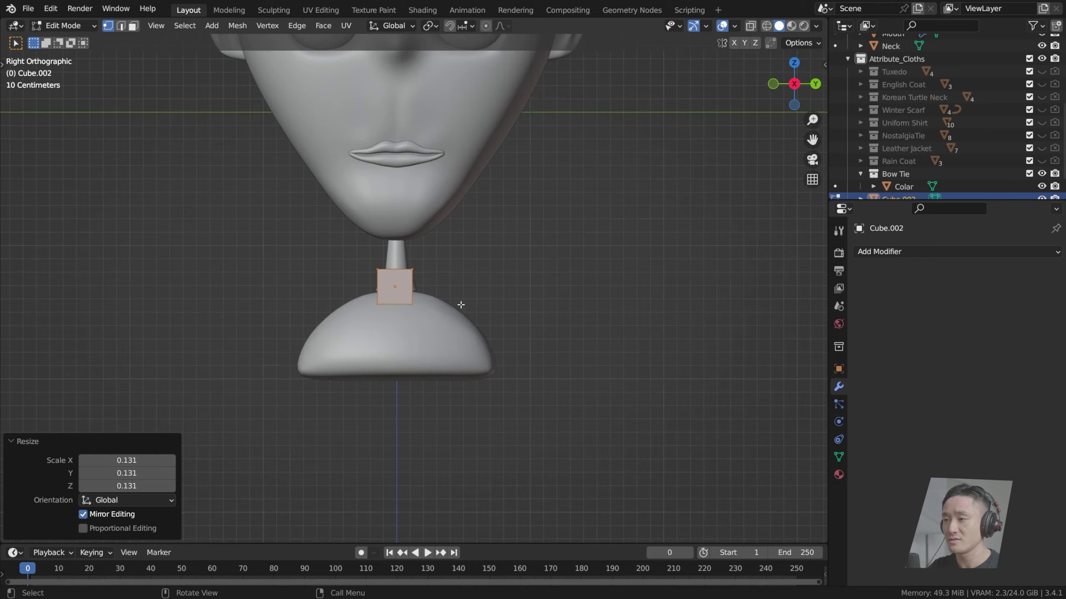
scroll(461, 305, "up", 5)
middle_click_drag(461, 305, 536, 308)
key("Tab")
Step: Move the cube beside the knot cylinder, about -0.18 m along Y and 0.028 m along Z
key("g")
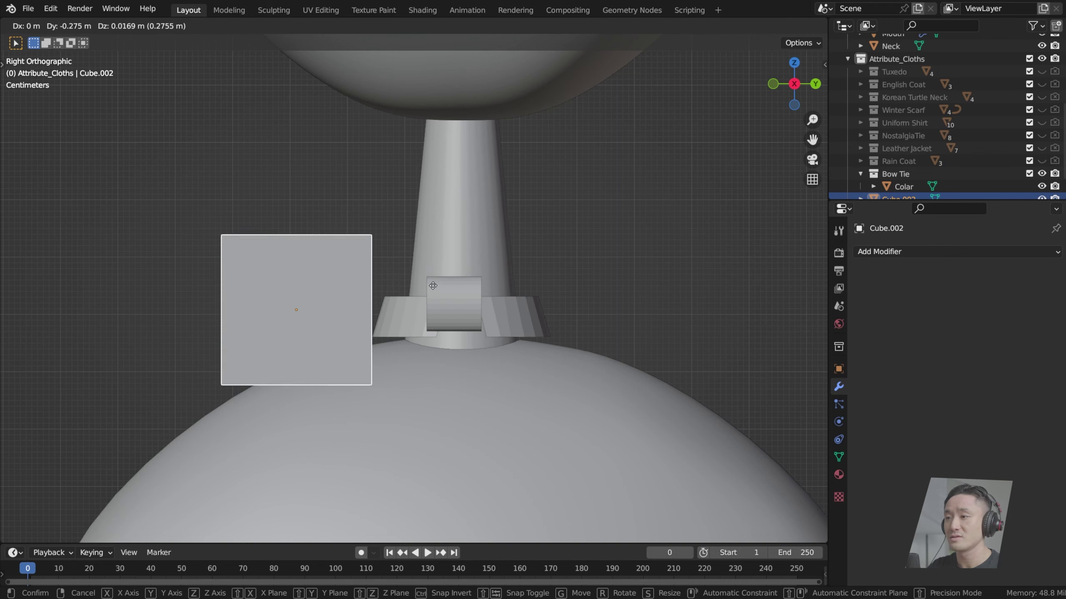
left_click(488, 281)
middle_click_drag(488, 281, 455, 295)
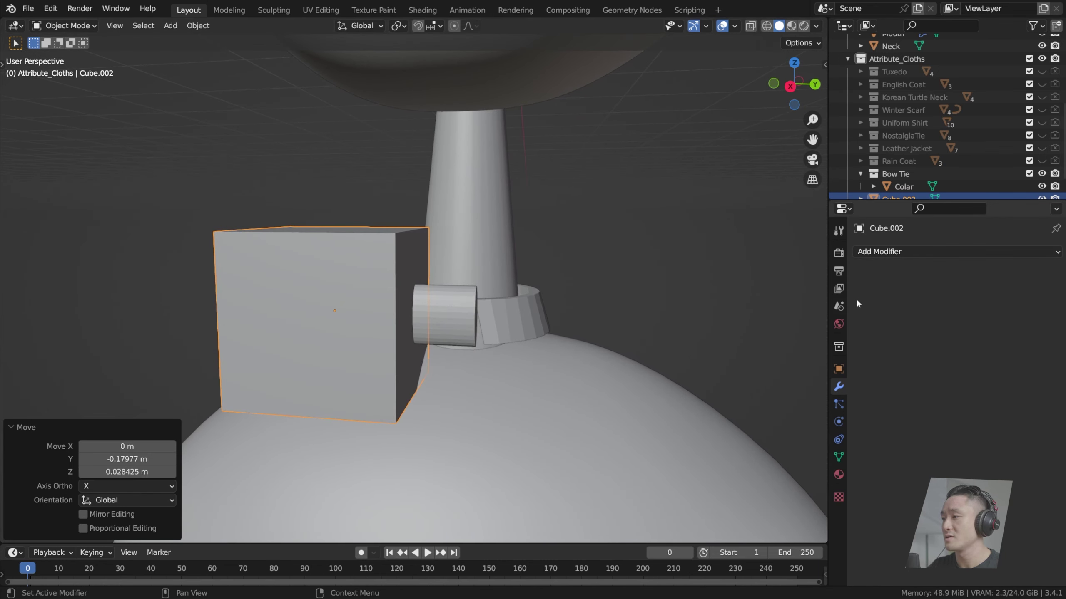
Step: Add a Mirror modifier to the cube on the Y axis only, with the knot cylinder as the mirror object
left_click(912, 252)
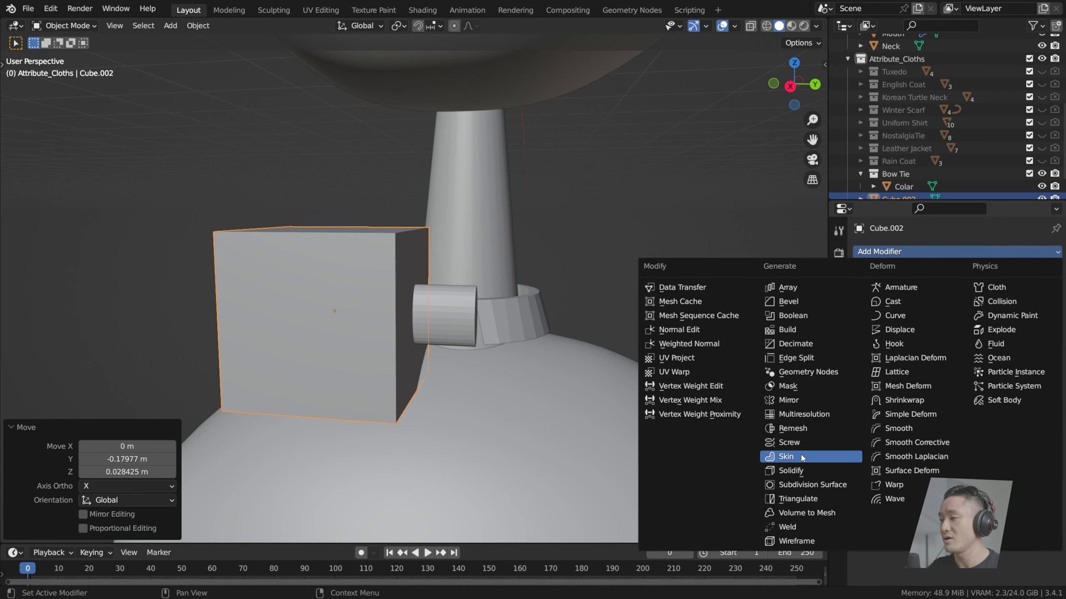
left_click(797, 400)
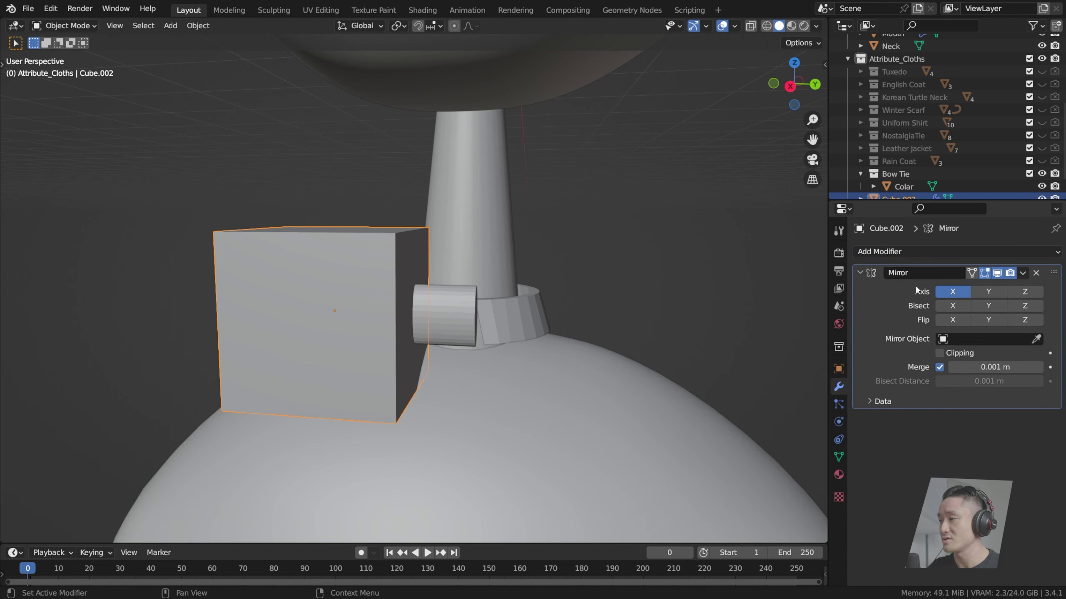
left_click(958, 293)
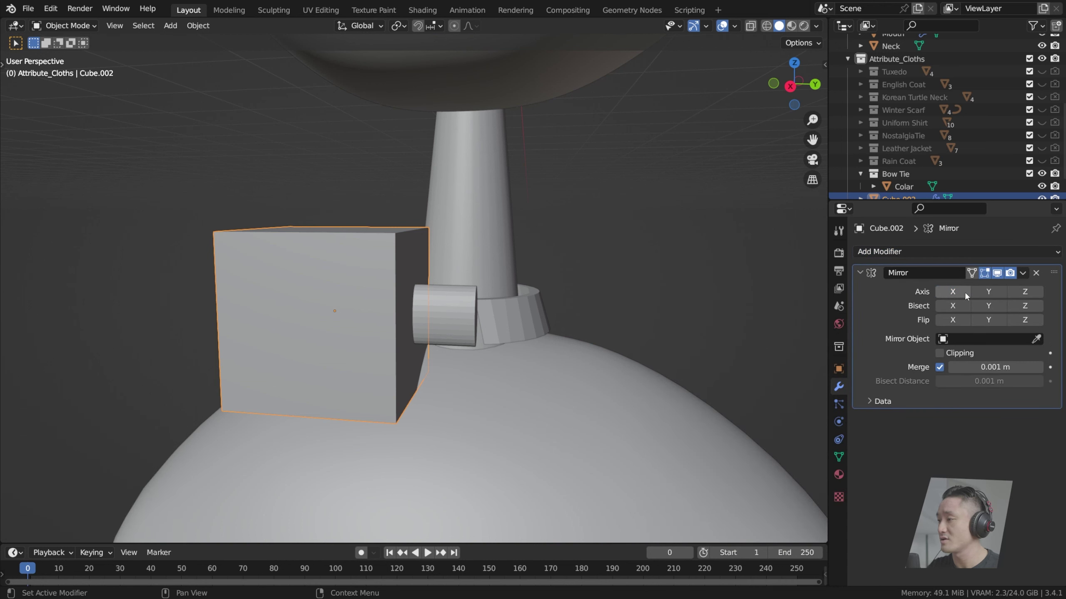
left_click(994, 290)
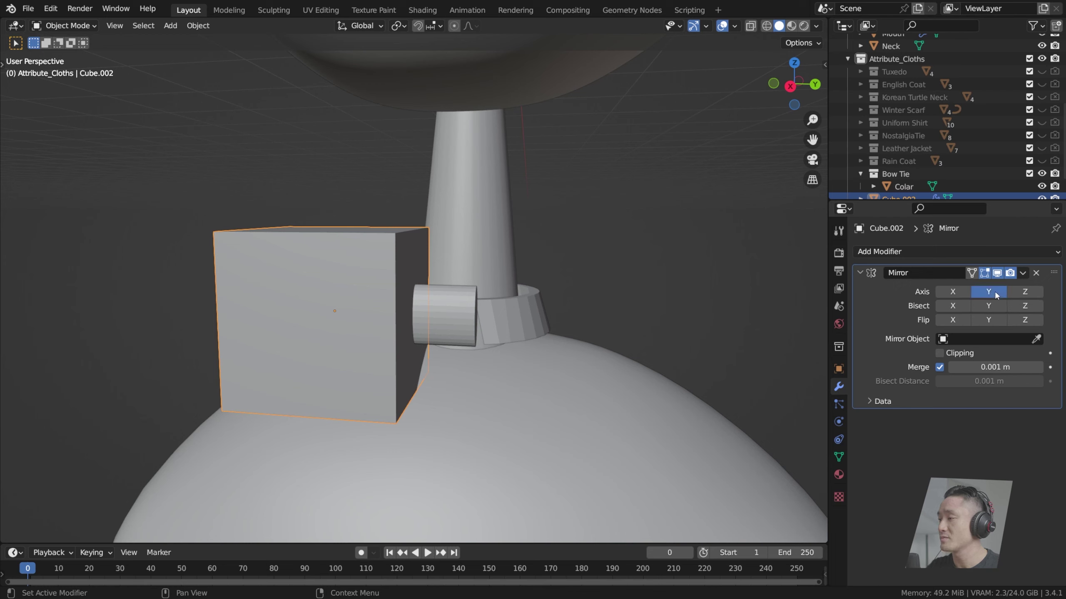
left_click(1036, 339)
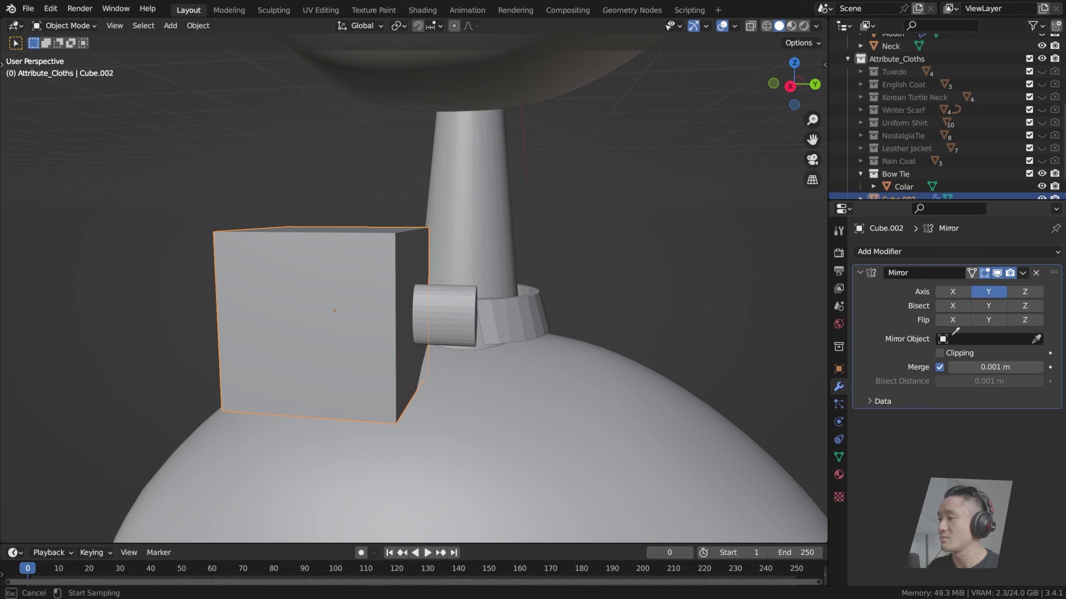
left_click(456, 307)
middle_click_drag(456, 307, 734, 337)
mouse_move(473, 309)
middle_mouse_down()
mouse_move(464, 322)
mouse_move(445, 297)
mouse_move(475, 310)
middle_mouse_up()
scroll(461, 312, "down", 3)
scroll(412, 298, "up", 2)
Step: Flatten the cube's mesh along X to about 0.32 in Edit Mode
key("Tab")
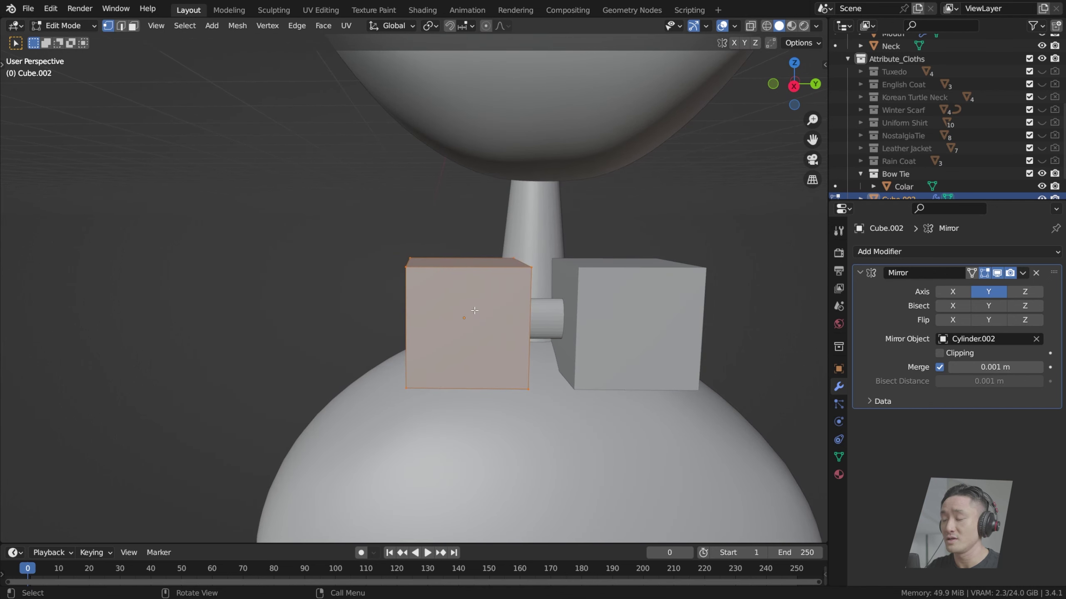
key("KP_1")
key("s")
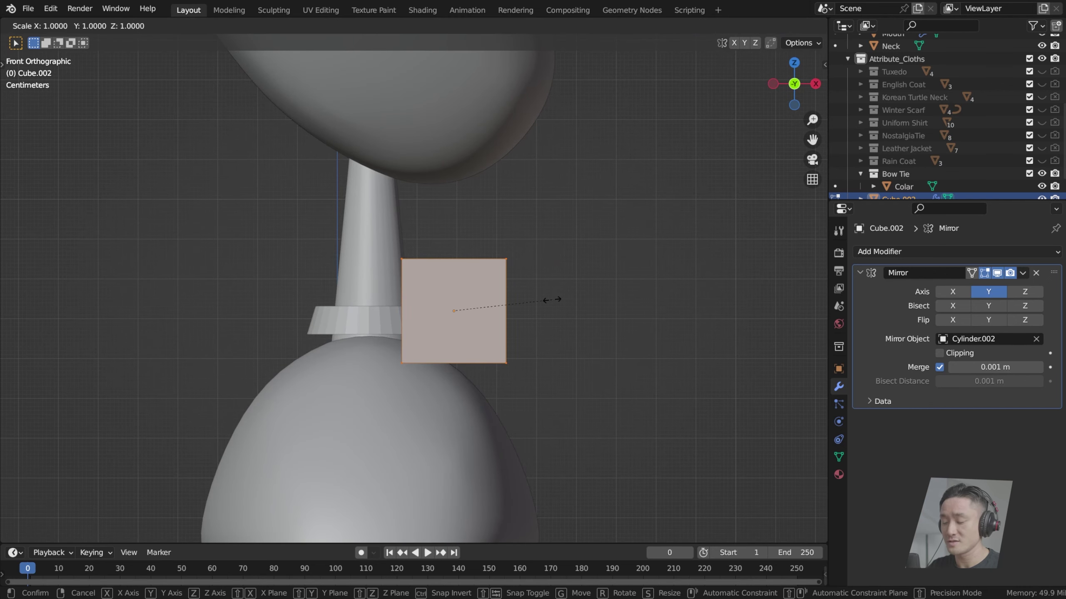
key("y")
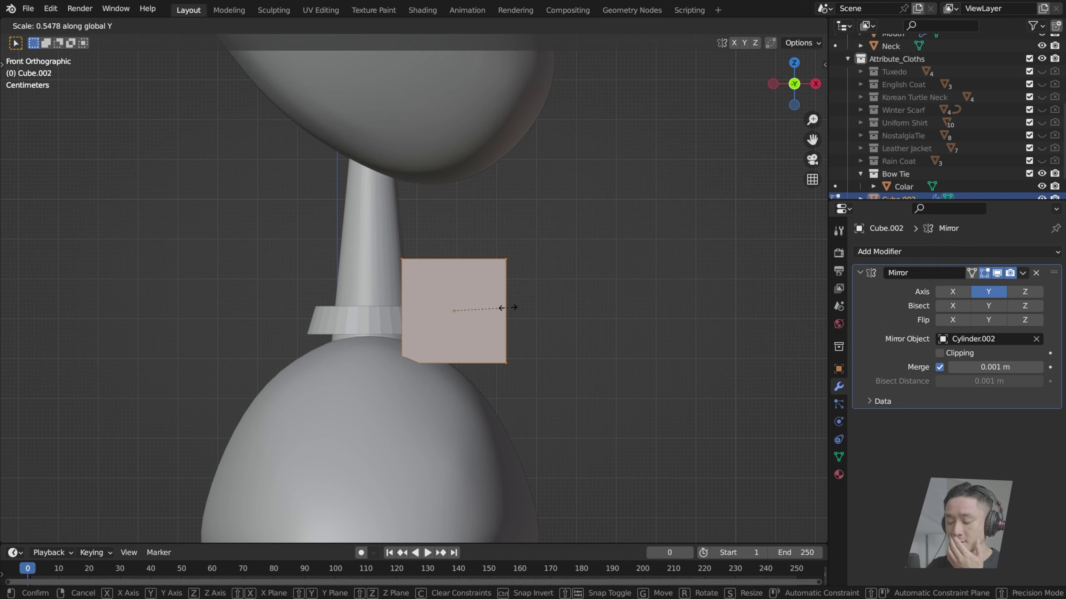
key("x")
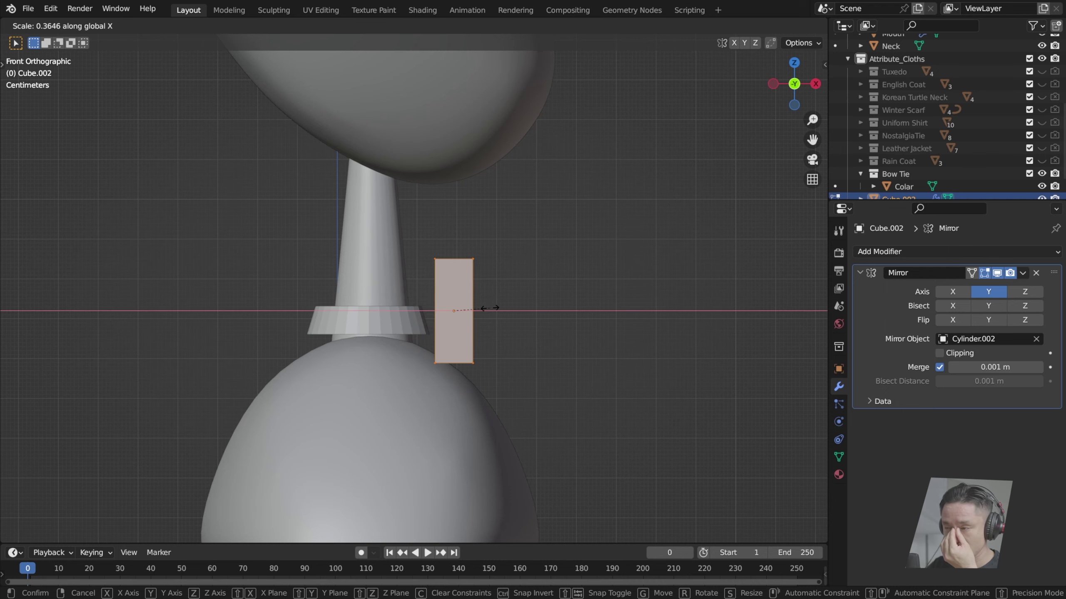
left_click(492, 308)
middle_click_drag(491, 307, 509, 317)
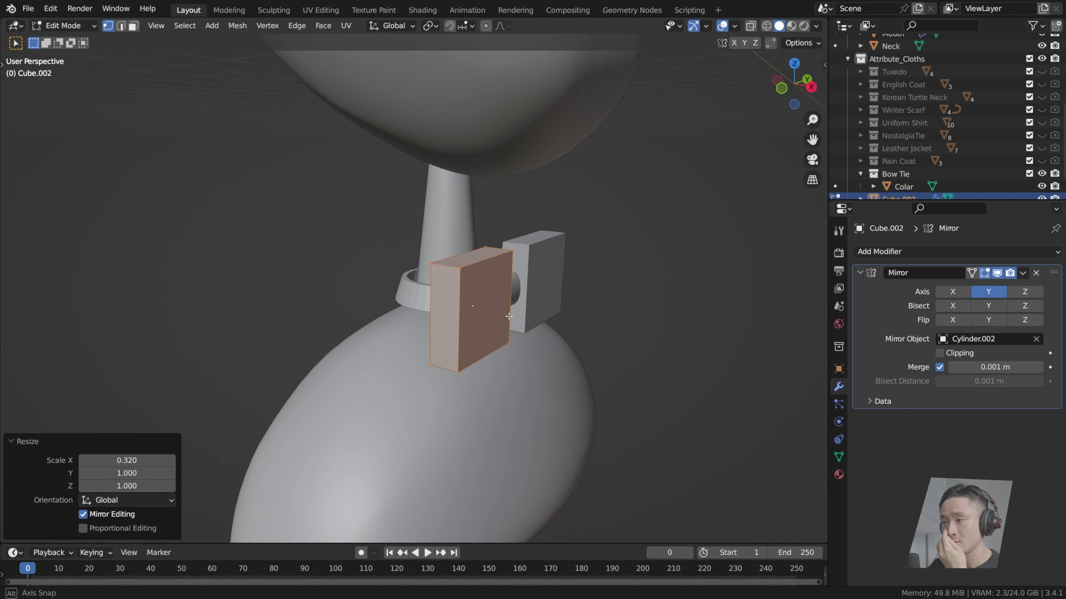
Step: Turn on X-ray and scale the cube's inner end next to the knot along Z to about 0.414 to taper the wing
key("KP_3")
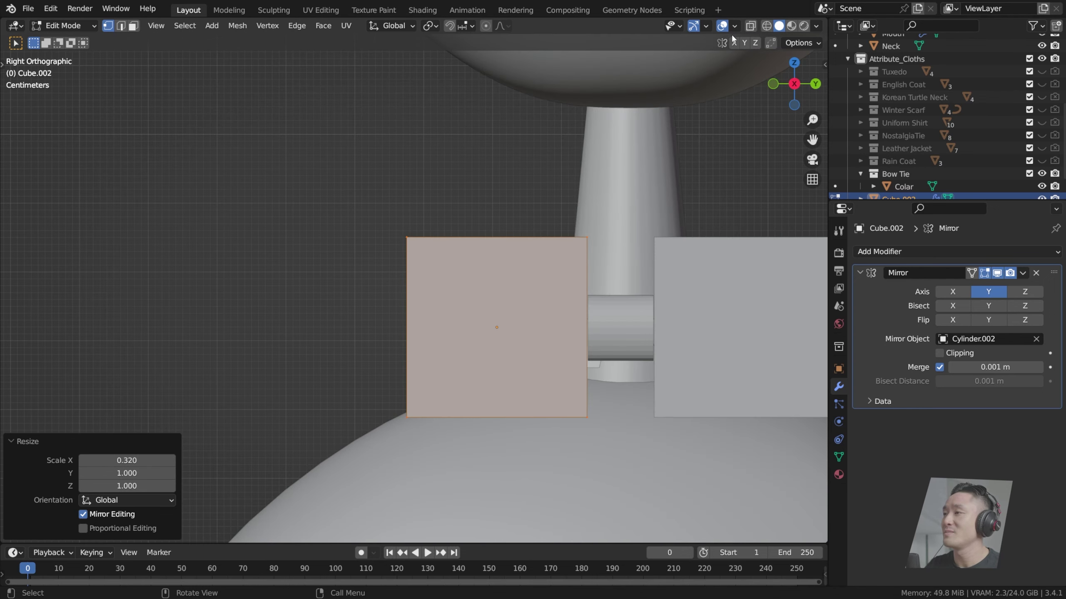
left_click(751, 27)
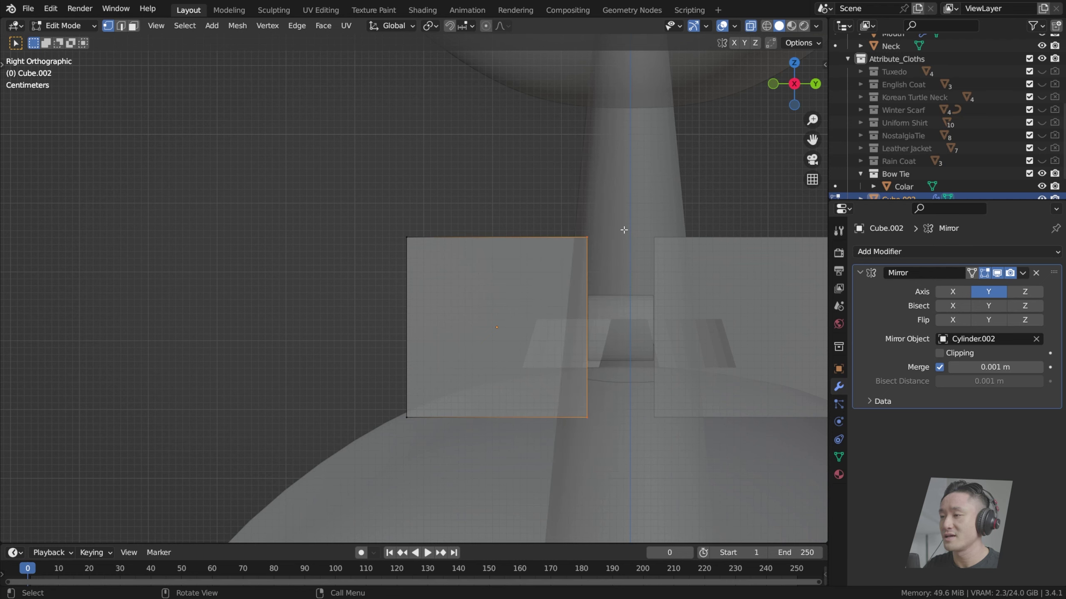
middle_click_drag(615, 228, 598, 234)
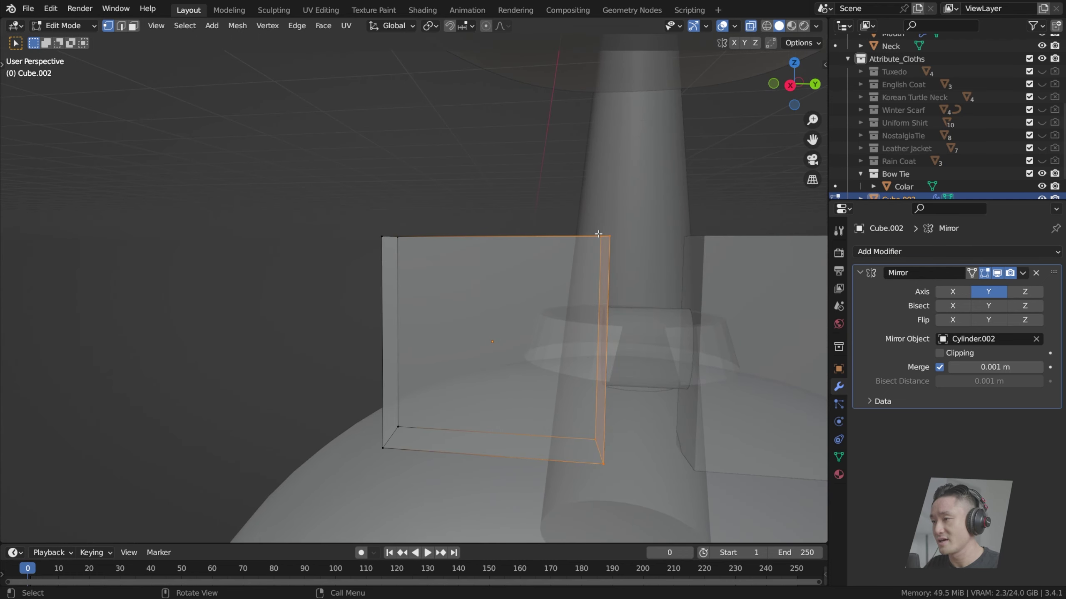
key("s")
key("z")
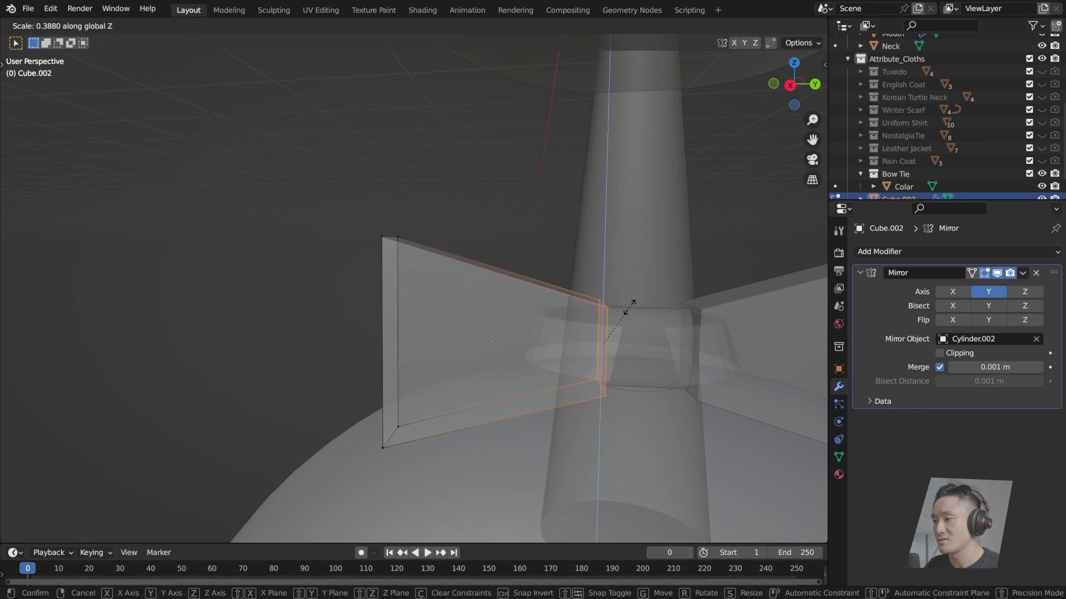
left_click(632, 305)
middle_click_drag(632, 306, 616, 290)
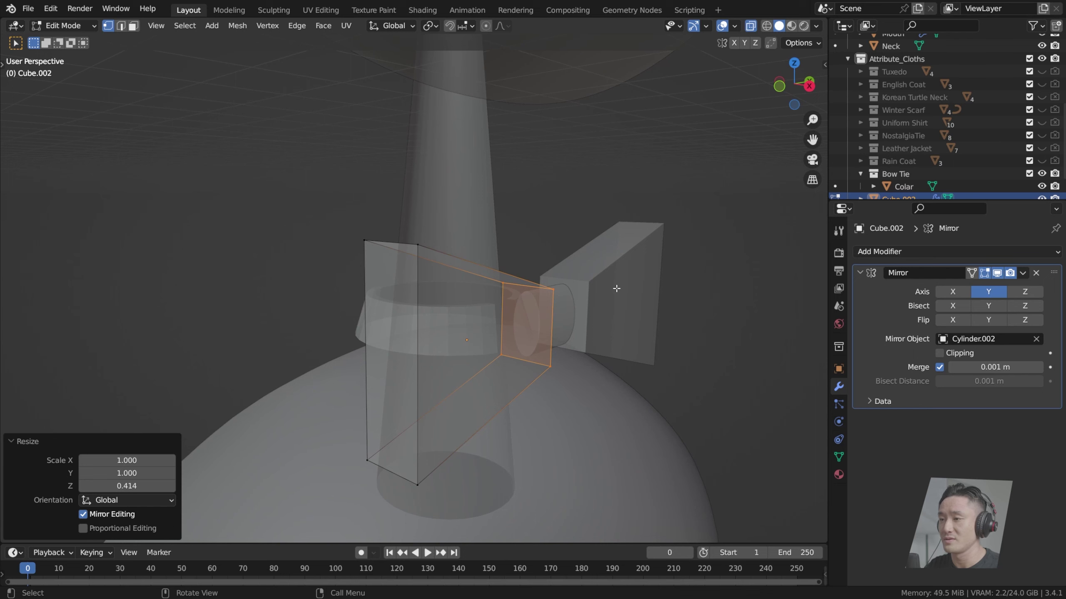
Step: Thin the whole wing mesh by scaling it along X to about 0.668
key("Tab")
key("Tab")
middle_click_drag(601, 246, 552, 242)
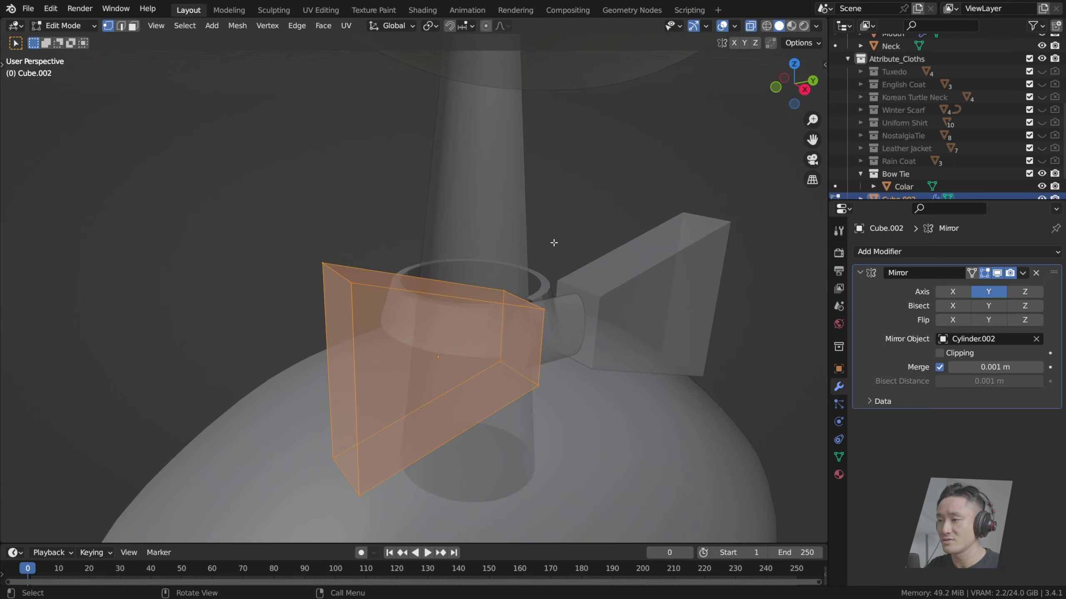
key("s")
key("x")
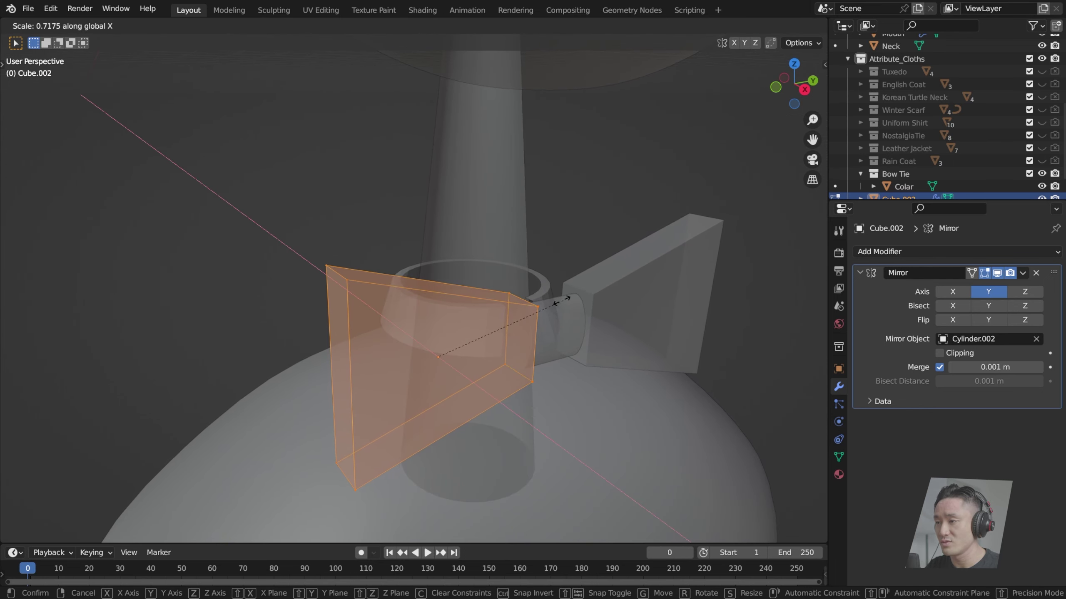
left_click(551, 302)
middle_click_drag(551, 301, 403, 261)
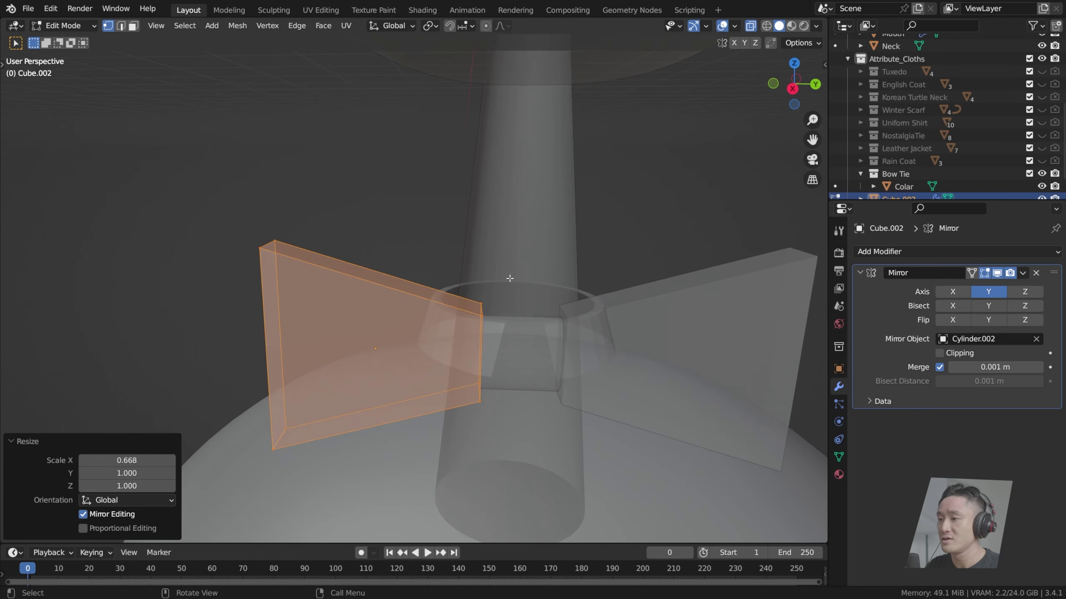
Step: Add a Subdivision Surface modifier after the wing's Mirror modifier and turn off X-ray in the right side view
left_click(880, 273)
left_click(881, 251)
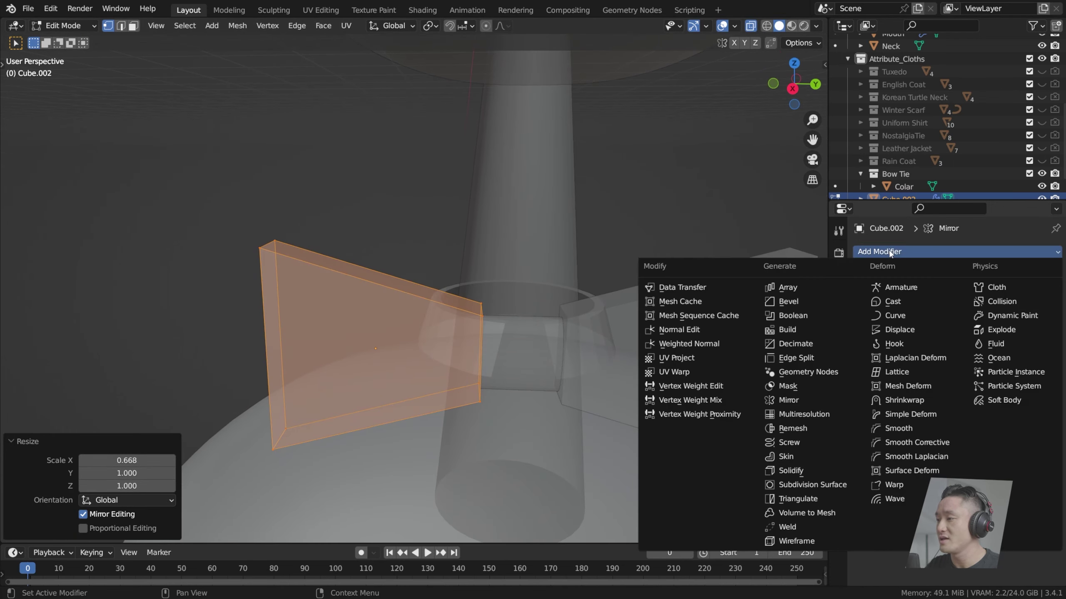
left_click(833, 486)
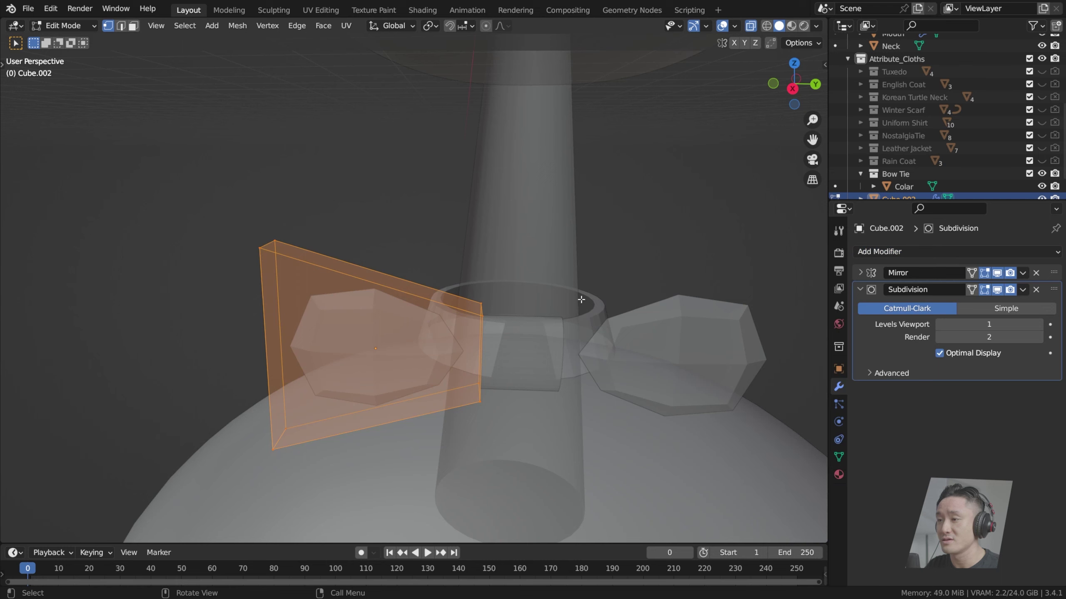
middle_click_drag(609, 312, 655, 268)
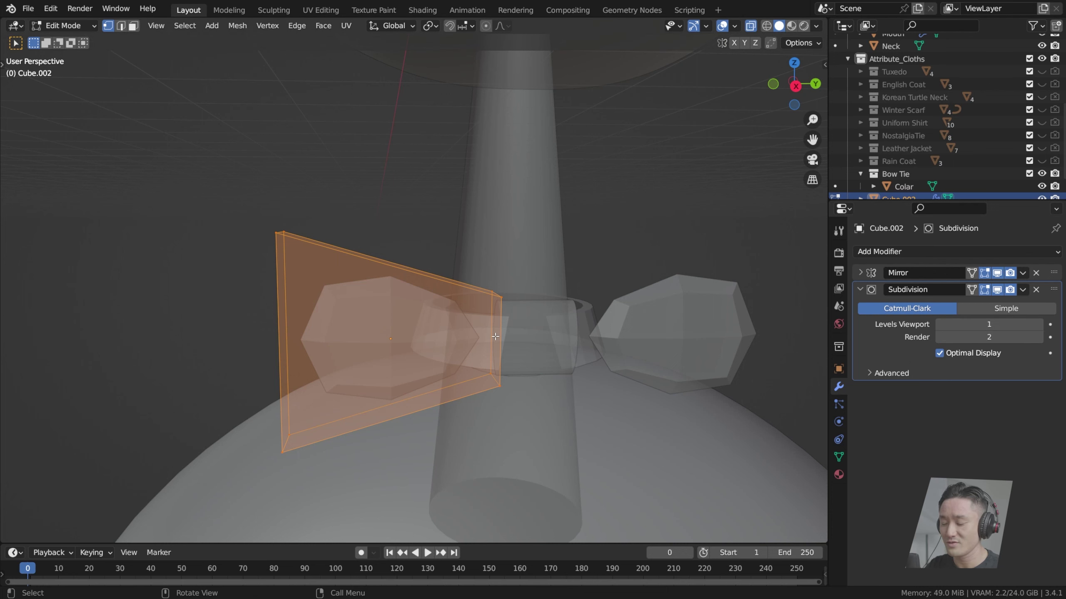
key("KP_3")
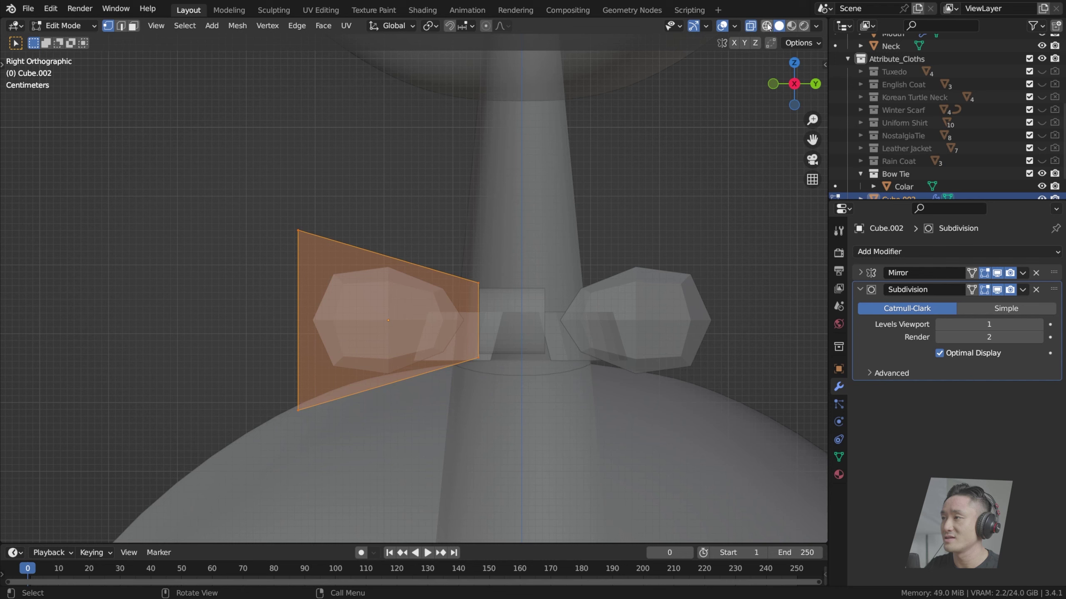
left_click(750, 26)
scroll(545, 254, "up", 2)
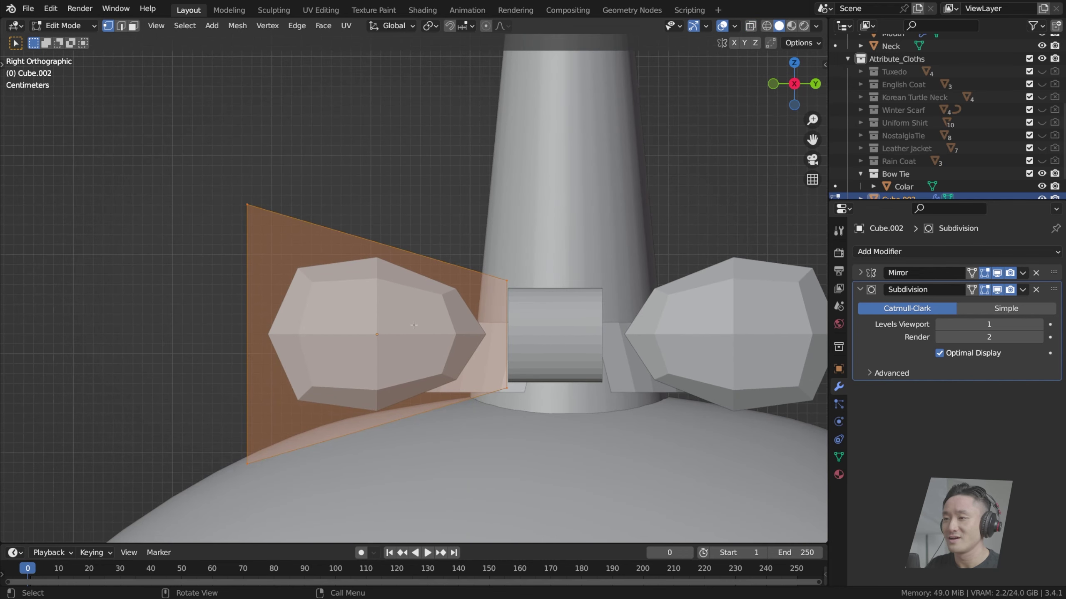
Step: Add one centred horizontal loop cut running along the length of the left wing's mesh
key("ctrl+r")
key("Escape")
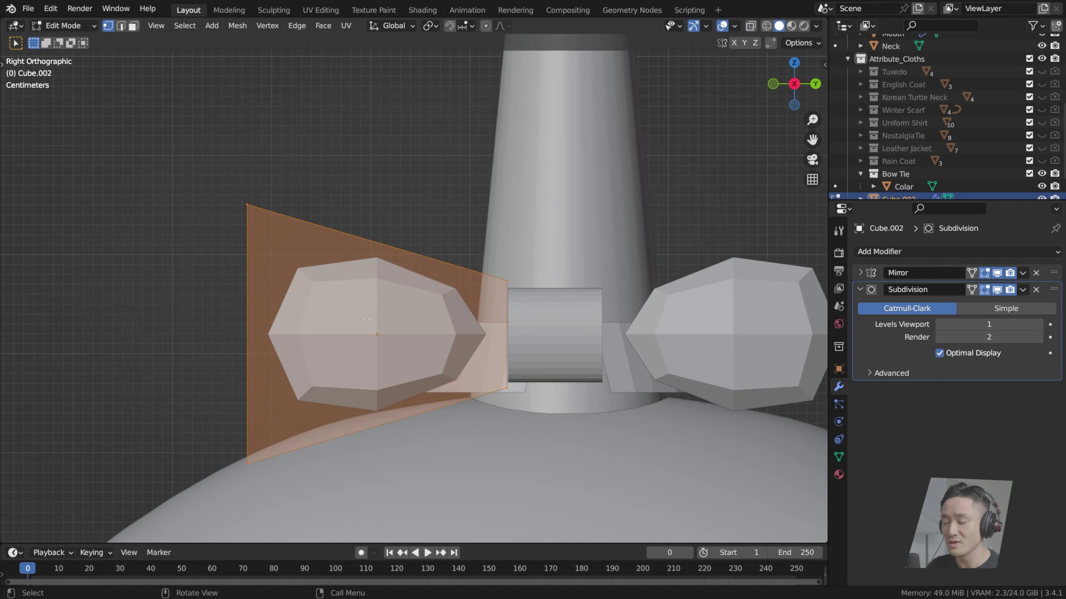
key("ctrl+r")
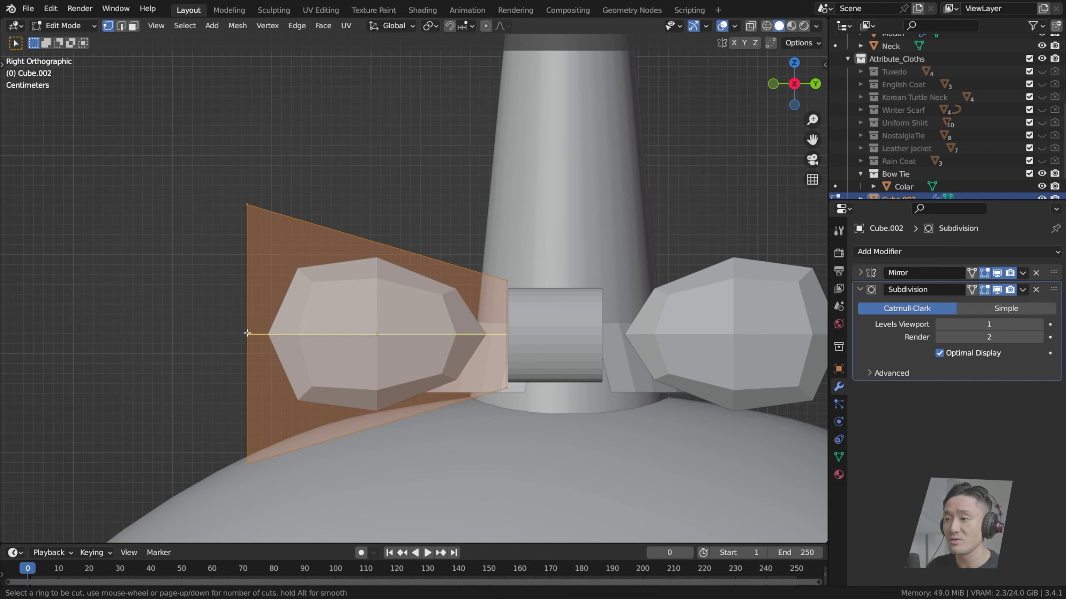
left_click(248, 334)
right_click(247, 334)
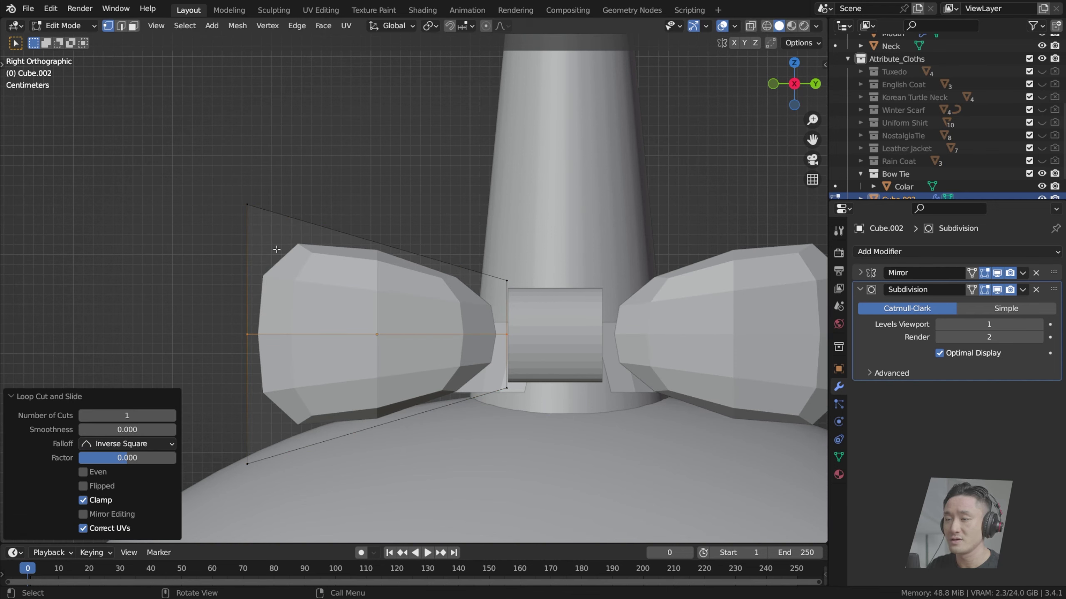
Step: Add a vertical loop cut to the wing and slide it toward the outer end with a factor of about -0.449
key("ctrl+r")
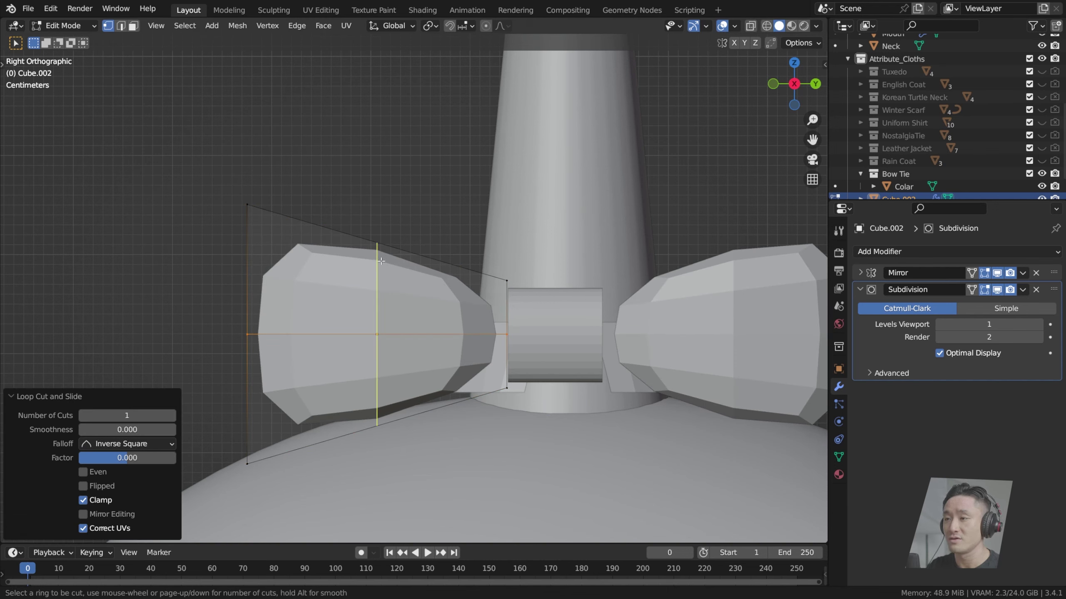
left_click(381, 261)
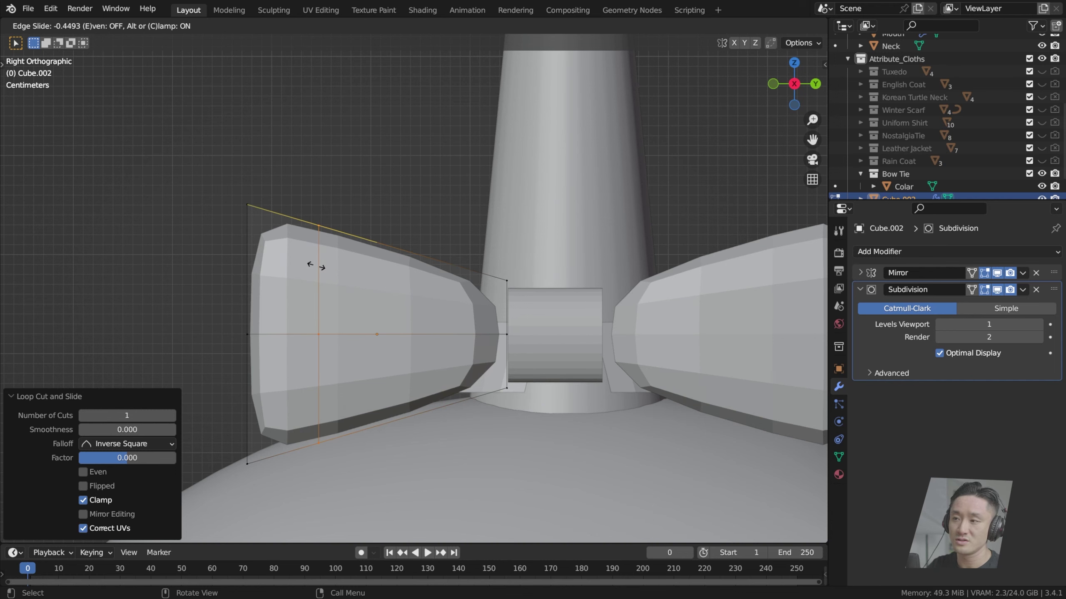
left_click(318, 266)
scroll(450, 296, "down", 5)
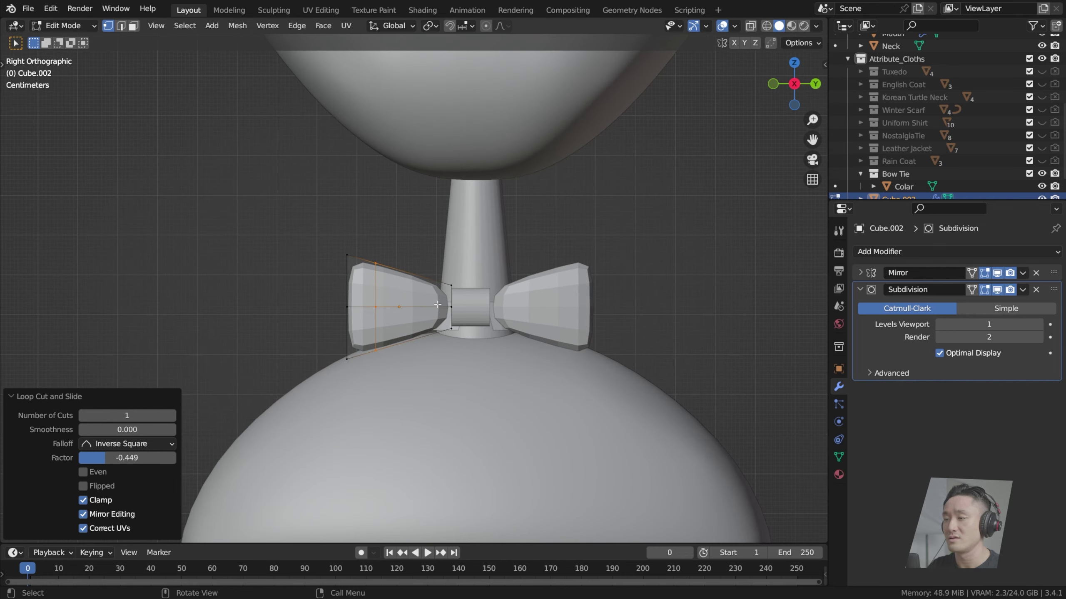
scroll(437, 305, "up", 4)
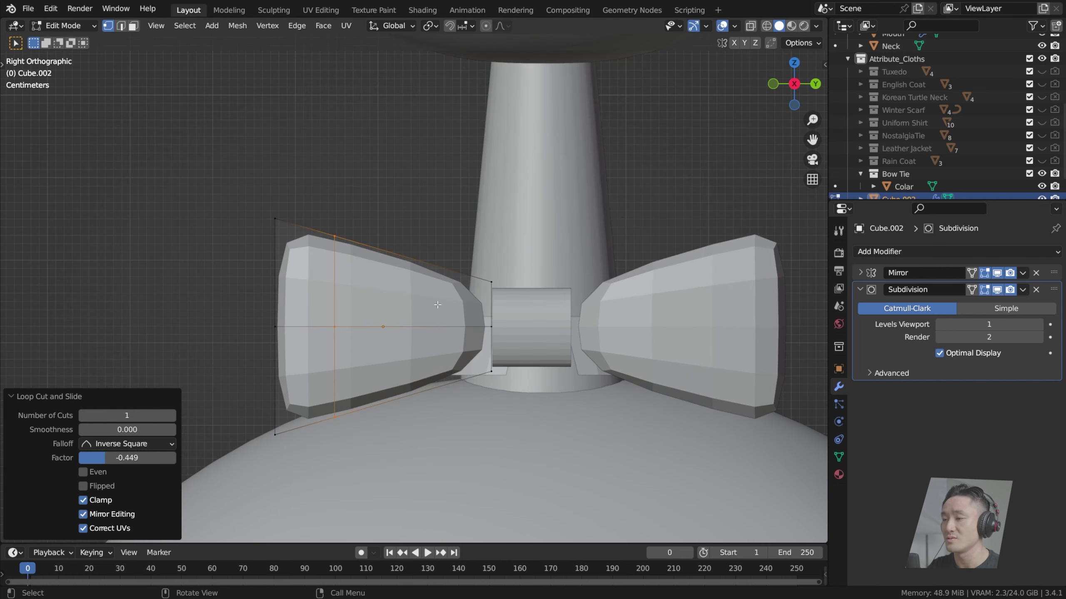
Step: Add two more vertical loop cuts to the wing, one near mid-length at factor 0.242 and one near the inner end at -0.324
key("ctrl+r")
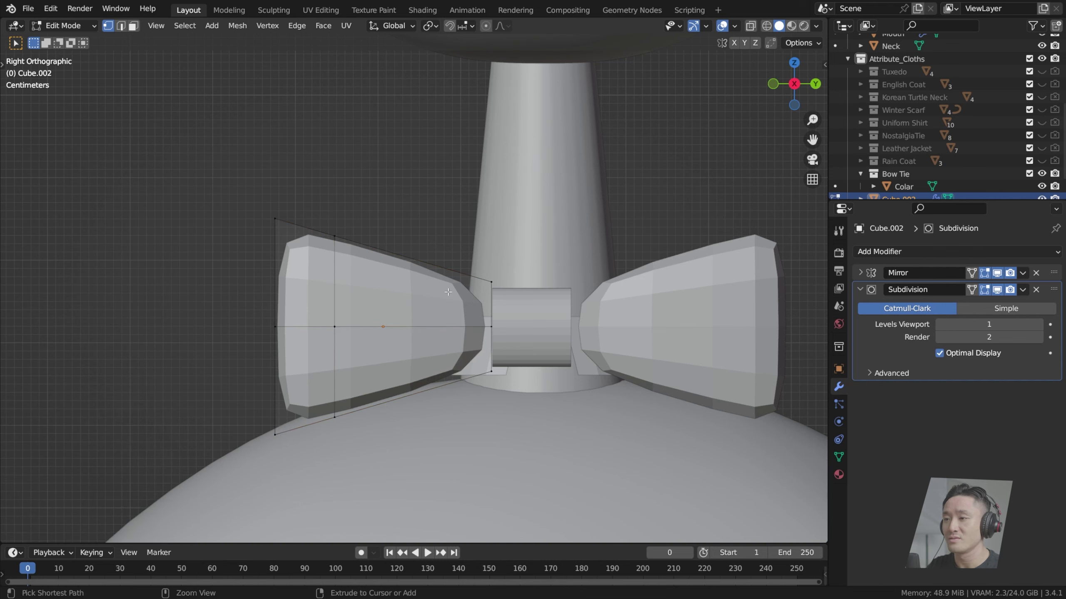
left_click(445, 289)
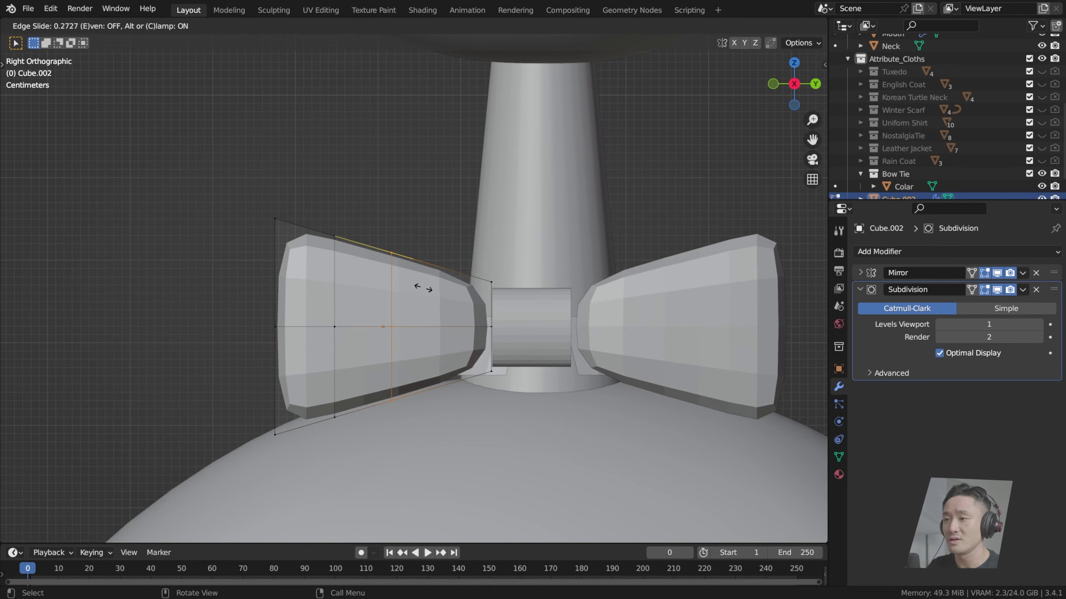
left_click(444, 289)
key("ctrl+r")
left_click(444, 288)
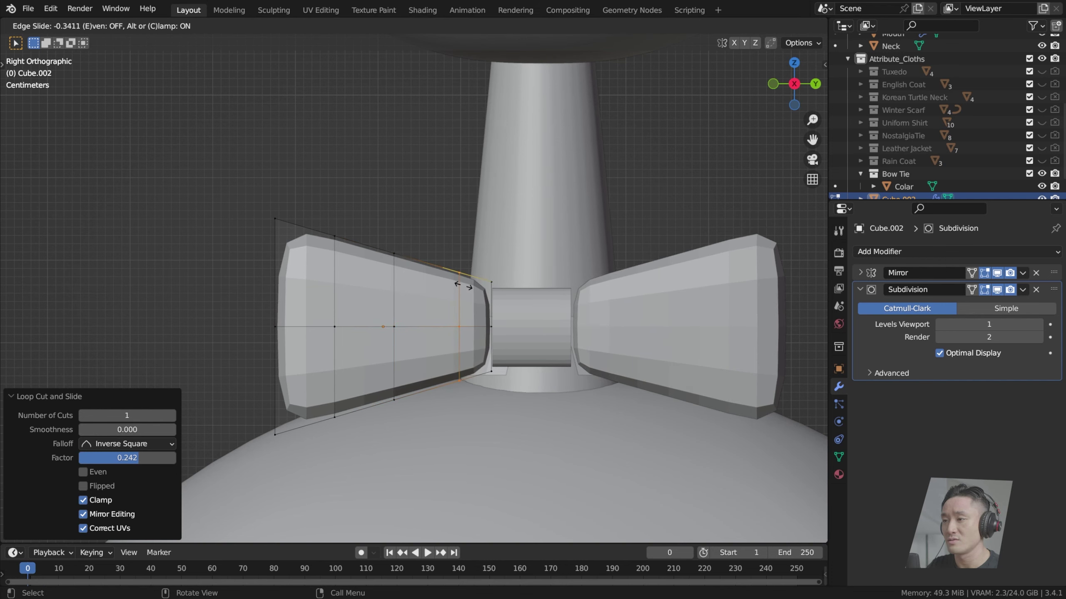
left_click(463, 285)
scroll(465, 253, "up", 1)
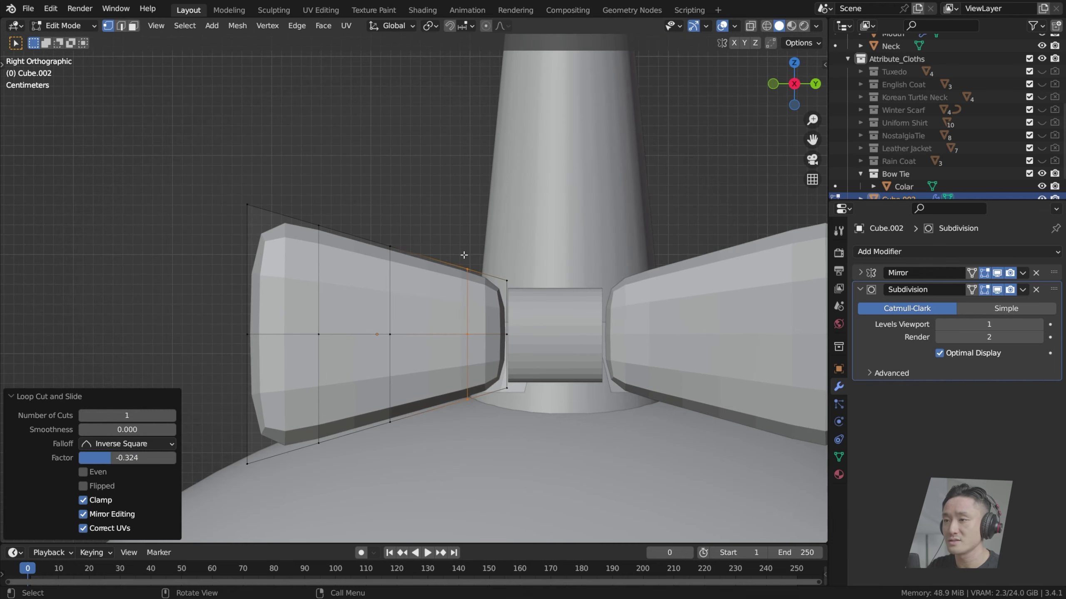
left_click(457, 221)
middle_click_drag(460, 223, 440, 212, "shift")
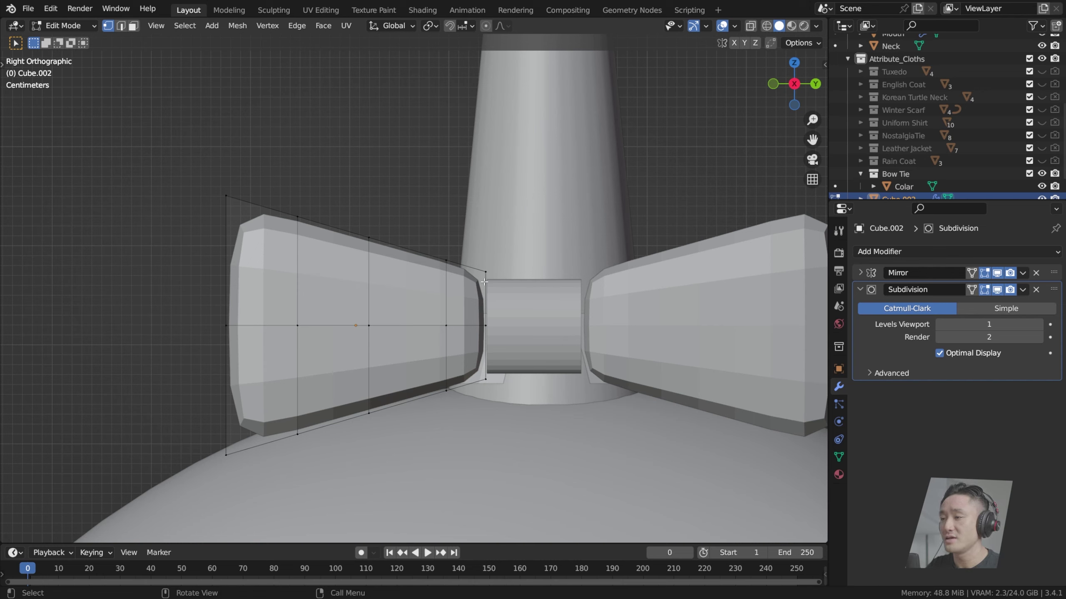
Step: Move the wing object along Y by about 0.017 m so it overlaps the knot, and return to Edit Mode
left_click_drag(147, 157, 621, 451)
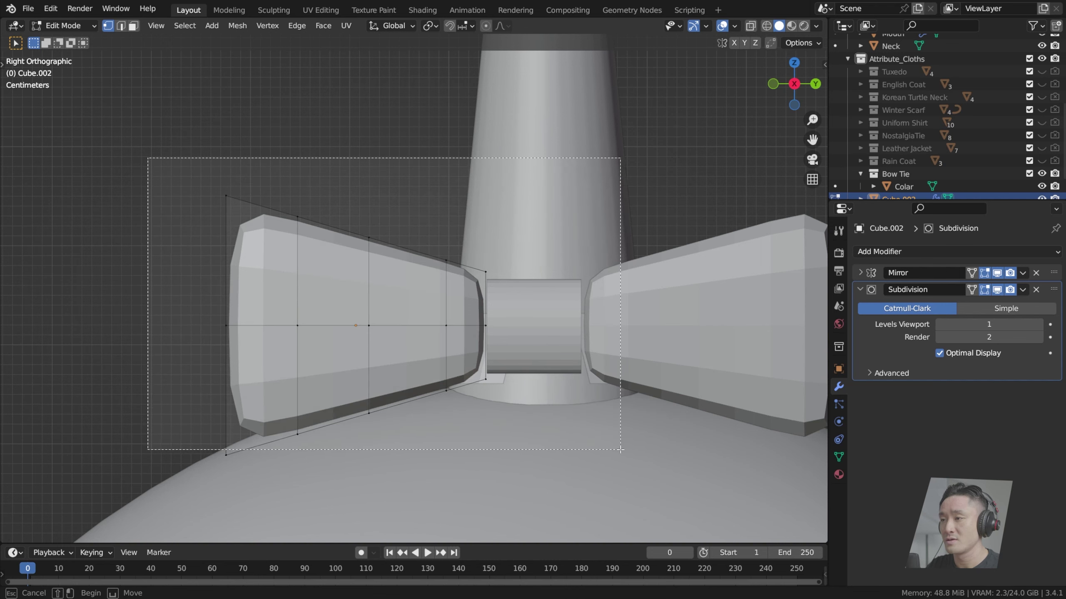
left_click(280, 192)
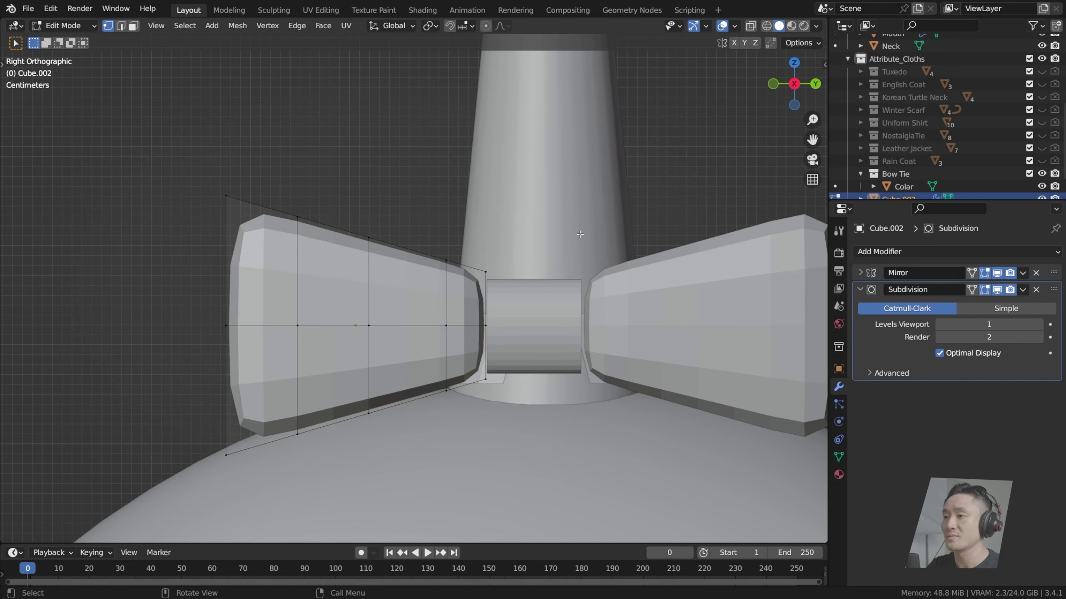
key("a")
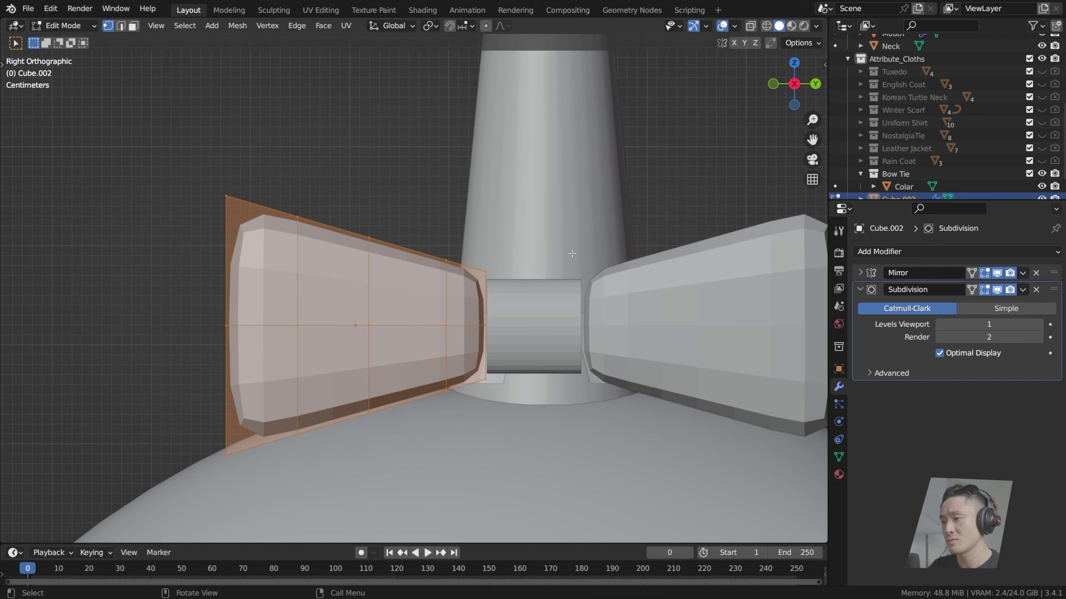
key("Tab")
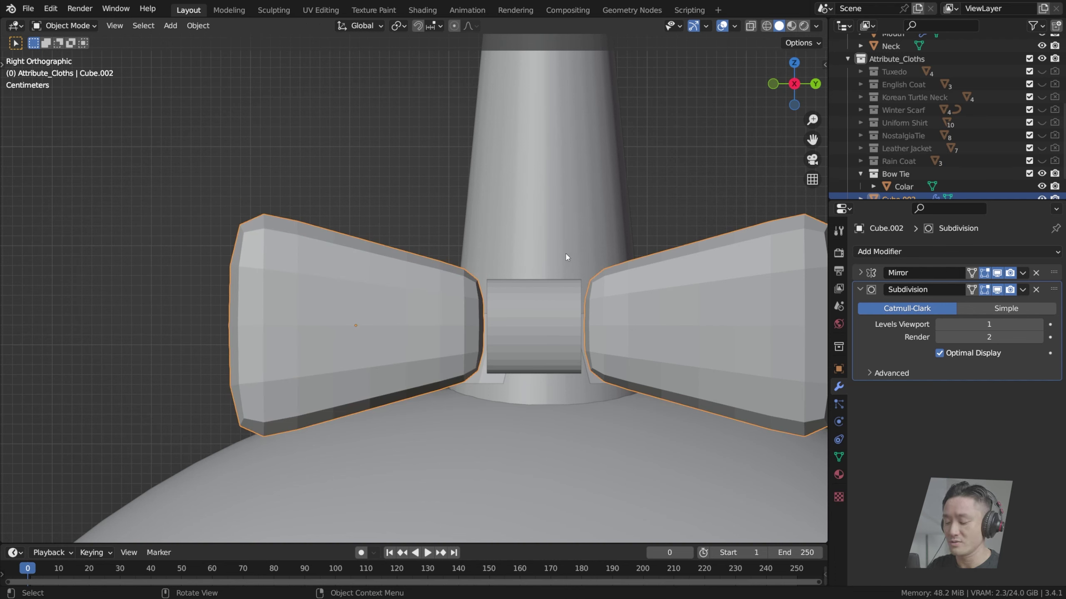
key("g")
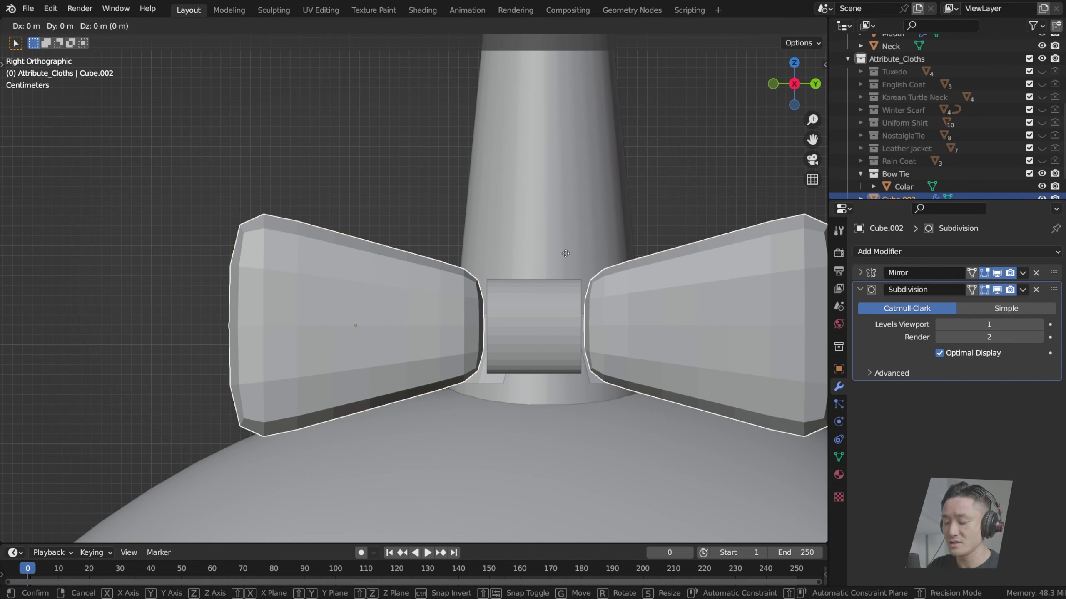
key("y")
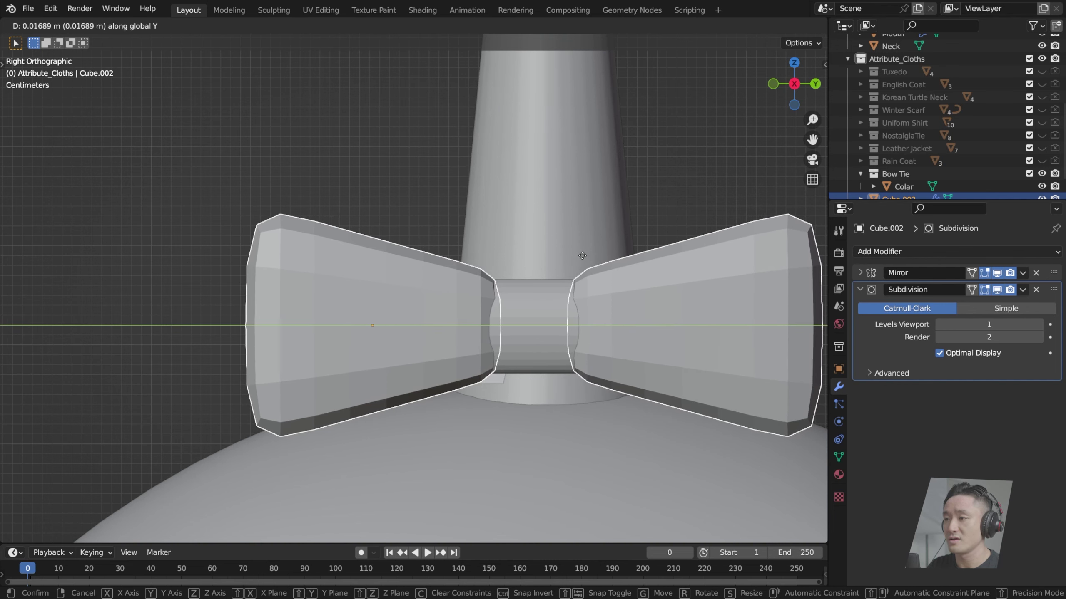
left_click(276, 216)
key("Tab")
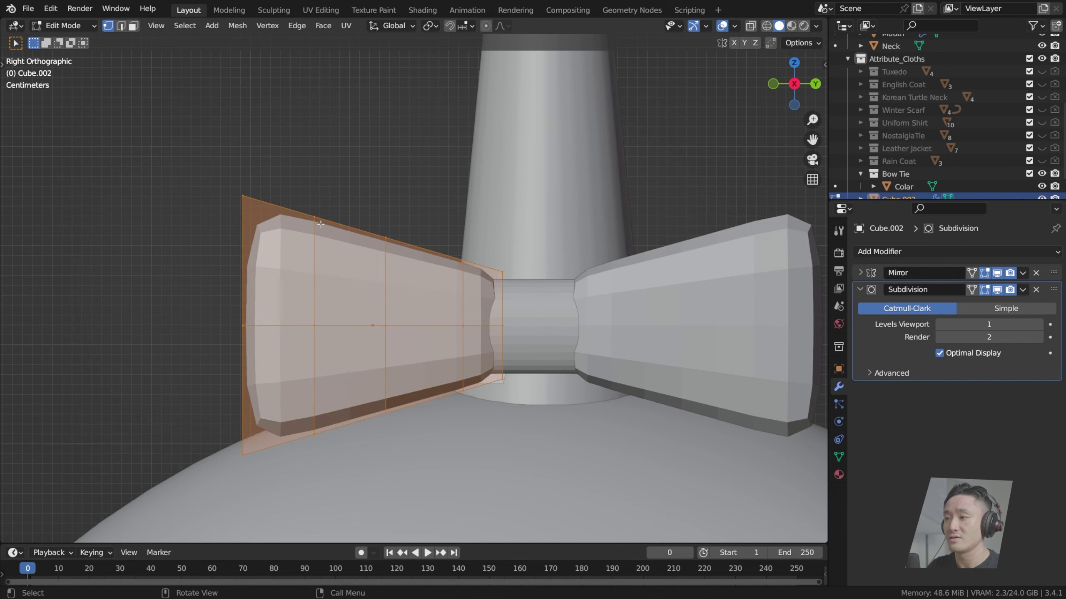
key("s")
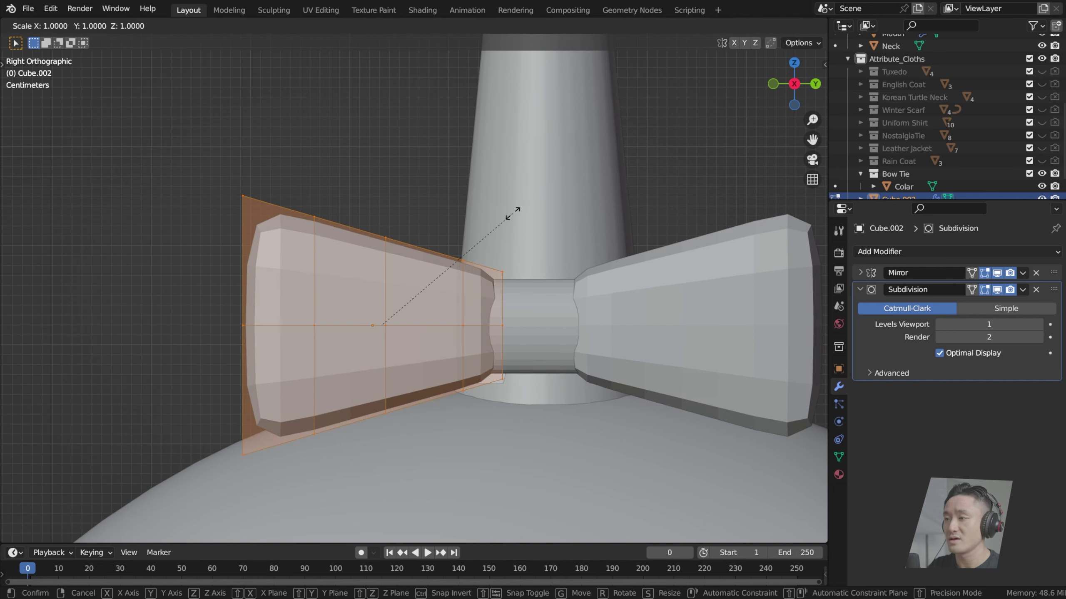
key("Escape")
left_click_drag(445, 227, 532, 403)
key("s")
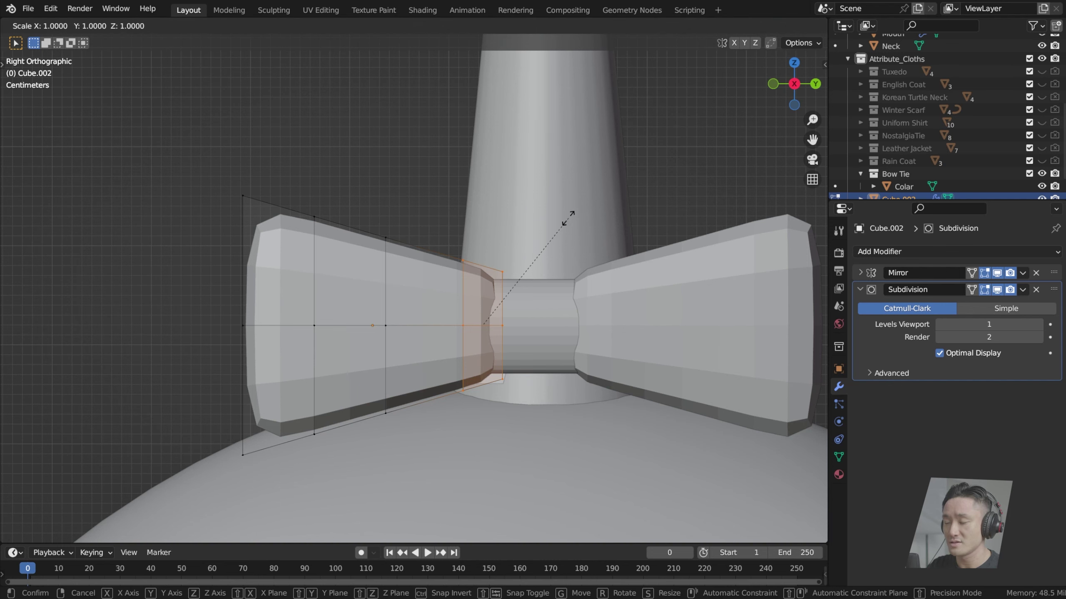
key("z")
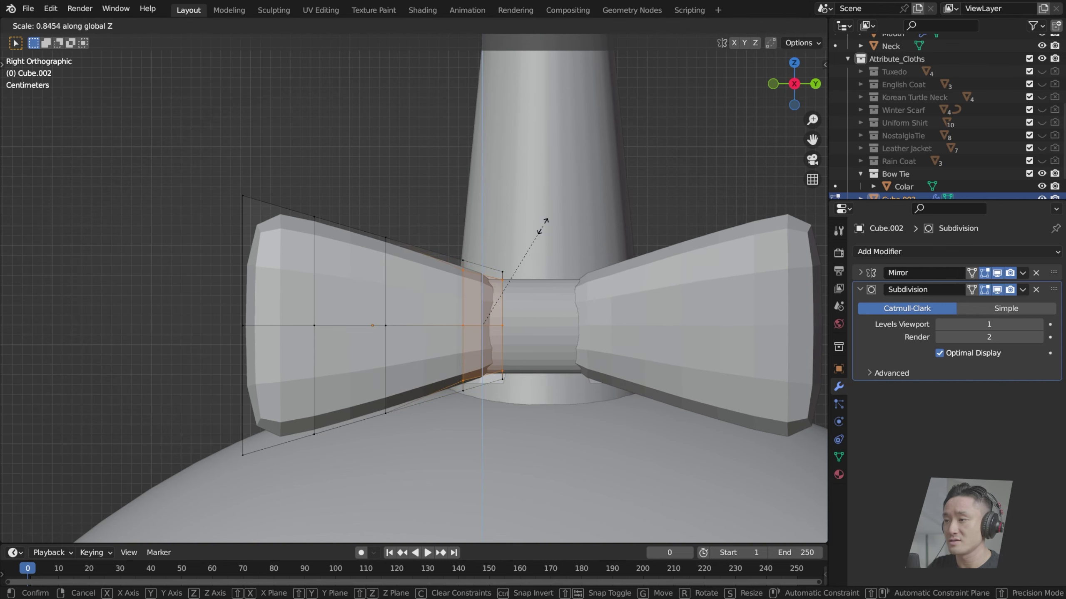
key("Escape")
Step: With X-ray on, scale the wing's two inner vertex columns next to the knot along Z to about 0.838, then leave Edit Mode
left_click_drag(449, 212, 549, 459)
key("s")
key("z")
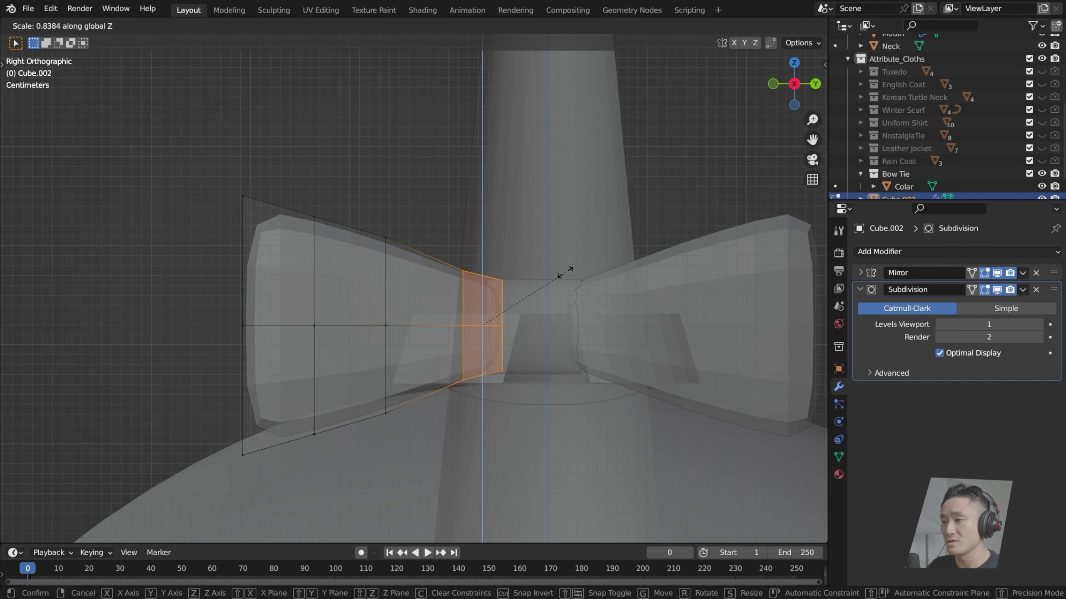
left_click(565, 272)
middle_click_drag(565, 273, 530, 303)
key("Tab")
middle_click_drag(462, 324, 486, 319)
key("Tab")
key("Tab")
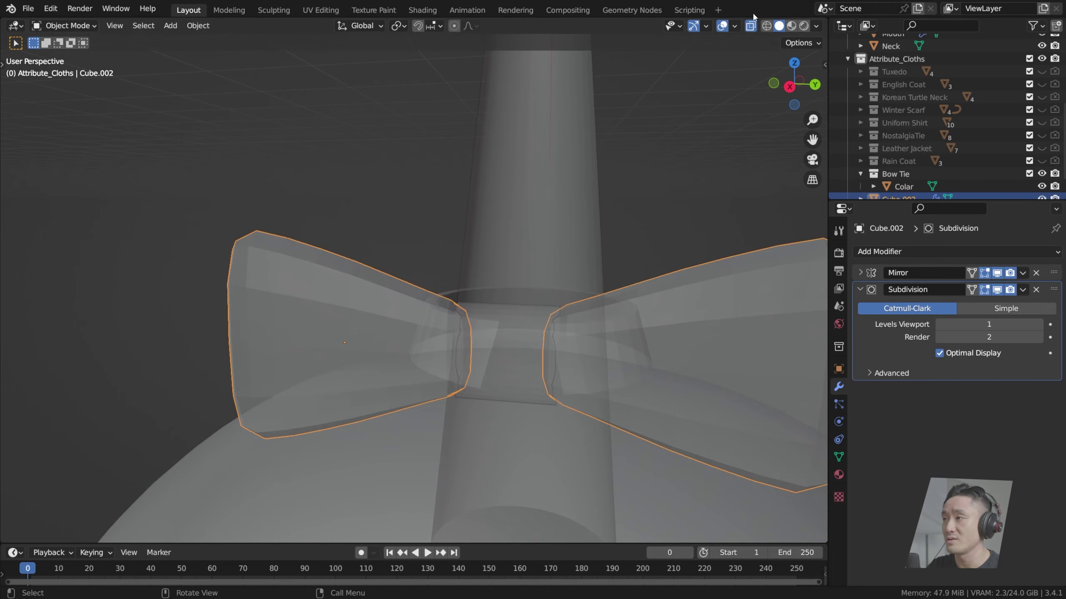
Step: Turn off X-ray and set the wing's Subdivision viewport level to 2
left_click(751, 26)
scroll(547, 191, "down", 4)
mouse_move(547, 190)
middle_mouse_down()
mouse_move(566, 254)
mouse_move(538, 243)
middle_mouse_up()
middle_click_drag(623, 285, 483, 260)
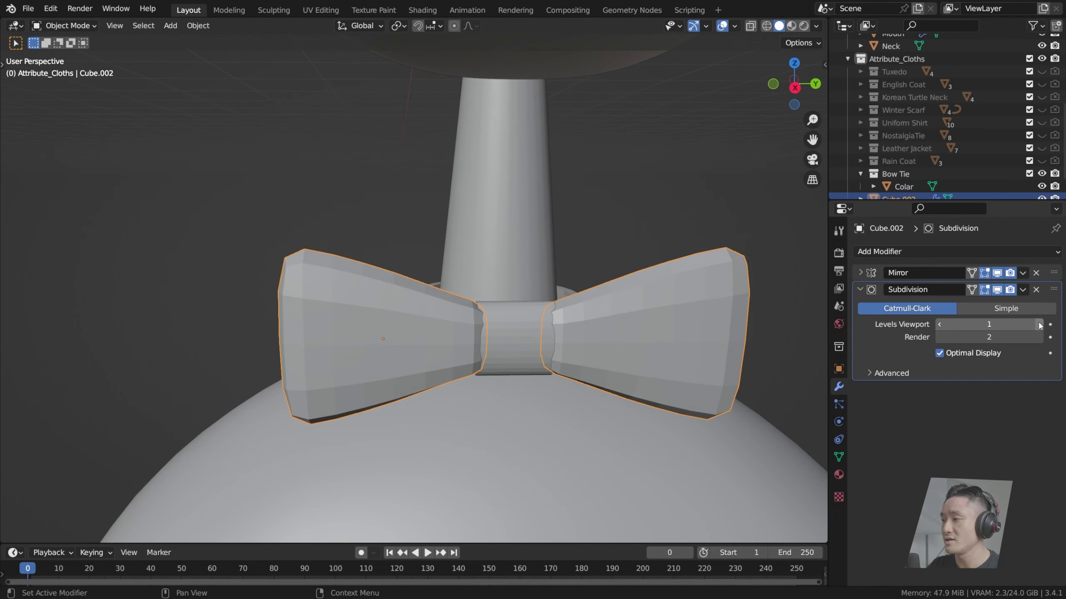
key("ctrl+2")
middle_click_drag(463, 224, 526, 275)
scroll(486, 223, "down", 4)
Step: Select the cylinder knot and scale its mesh along X to about 1.776 in Edit Mode
key("Tab")
key("Tab")
left_click(477, 294)
key("Tab")
scroll(526, 276, "up", 3)
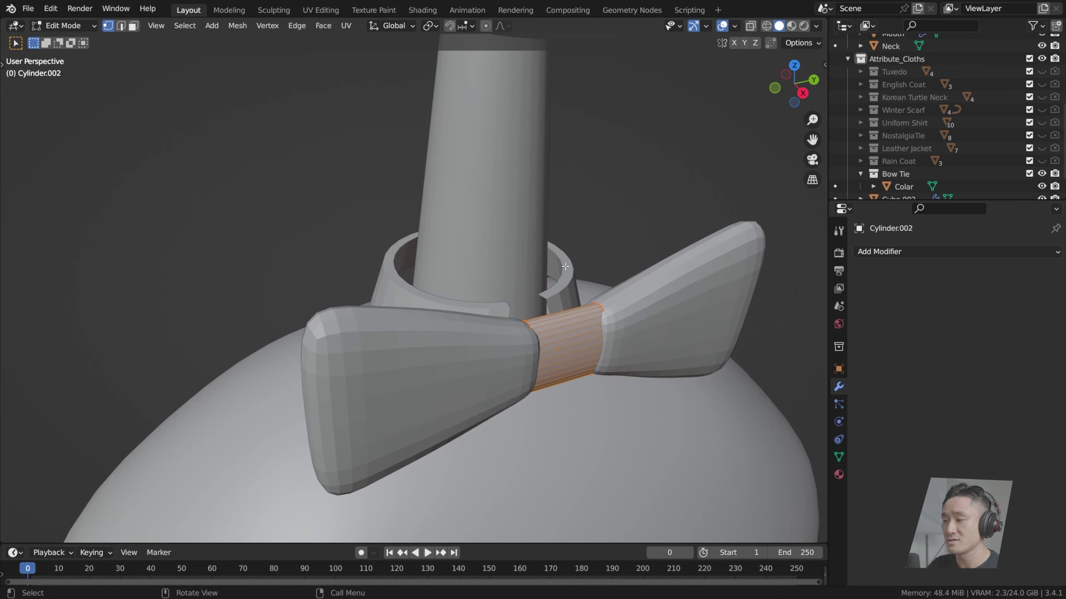
key("s")
key("x")
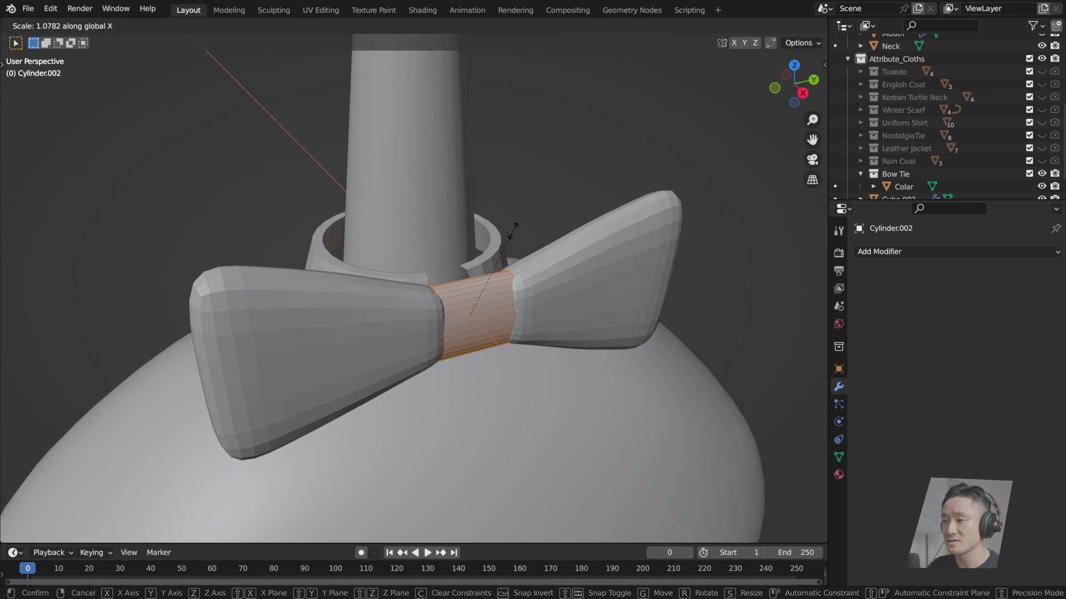
left_click(593, 224)
middle_click_drag(593, 224, 579, 192)
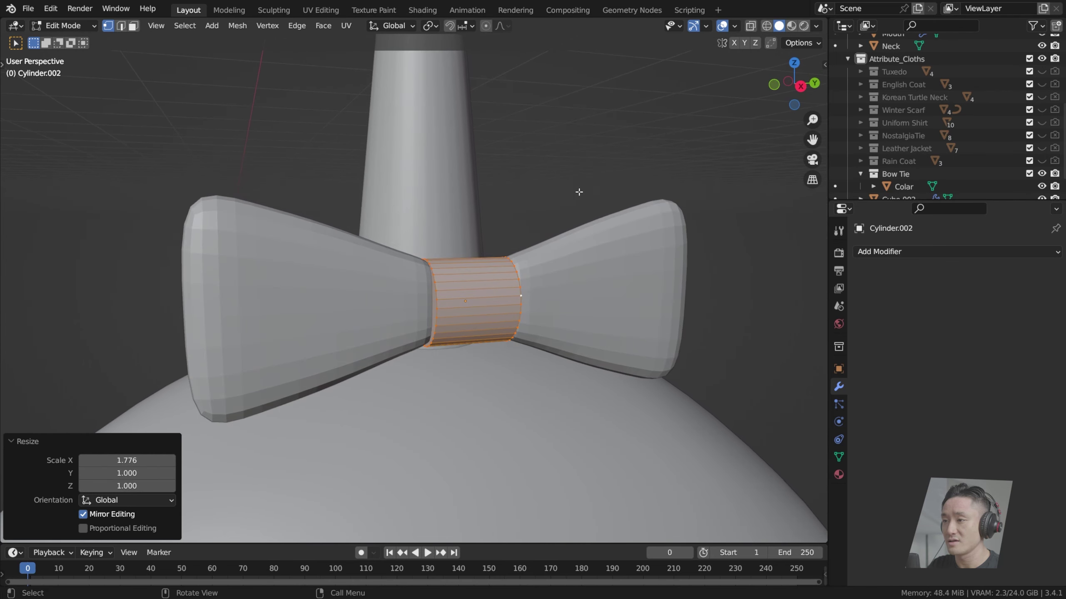
Step: Enlarge the knot mesh uniformly to about 1.141, reduce it along X to about 0.85, and return to Object Mode
key("s")
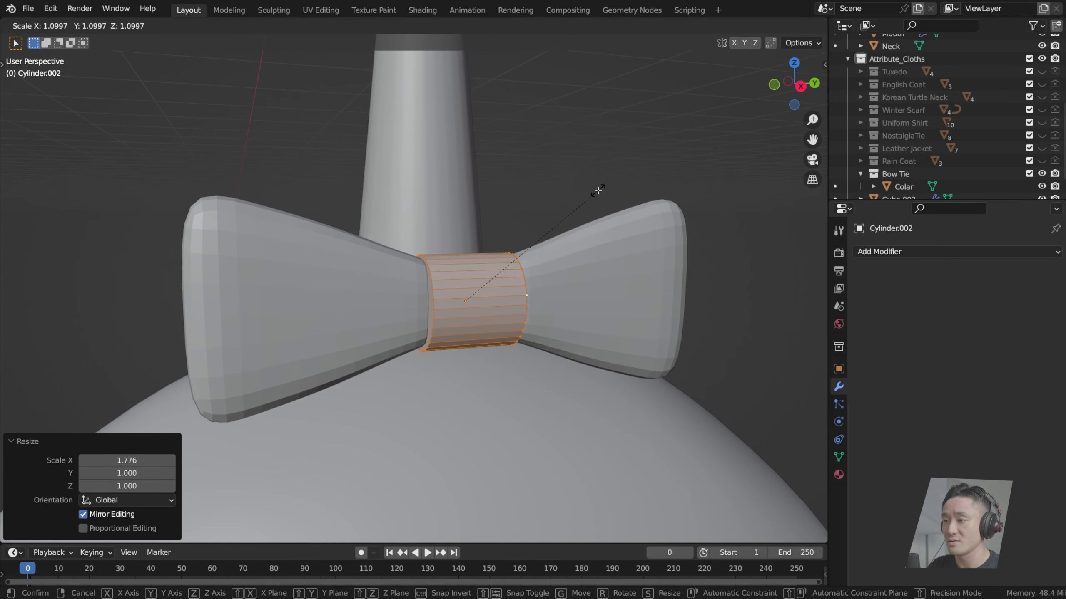
left_click(625, 184)
middle_click_drag(626, 185, 469, 244)
key("s")
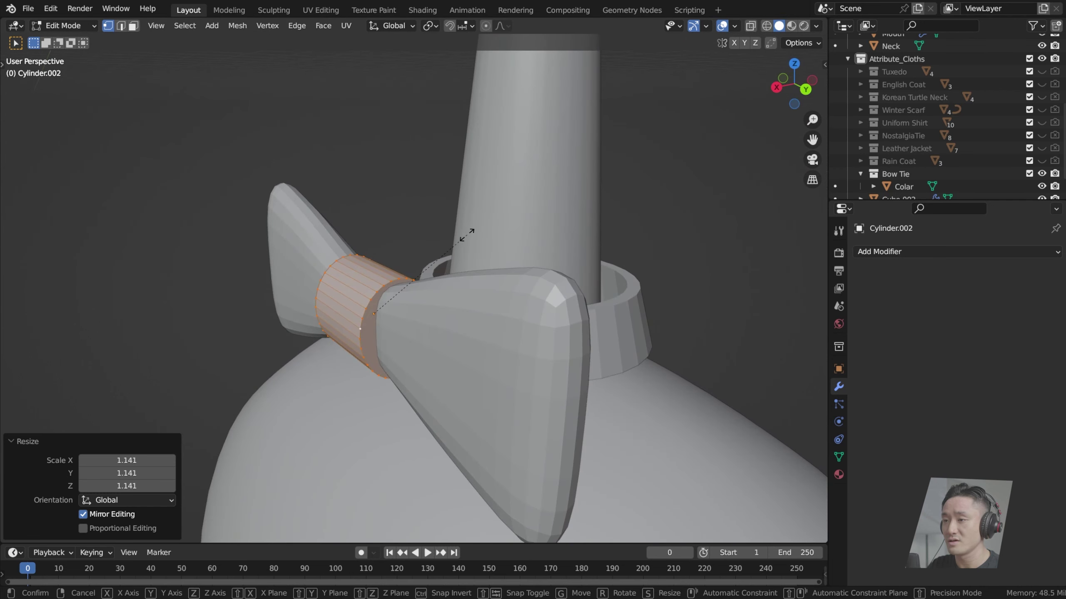
key("x")
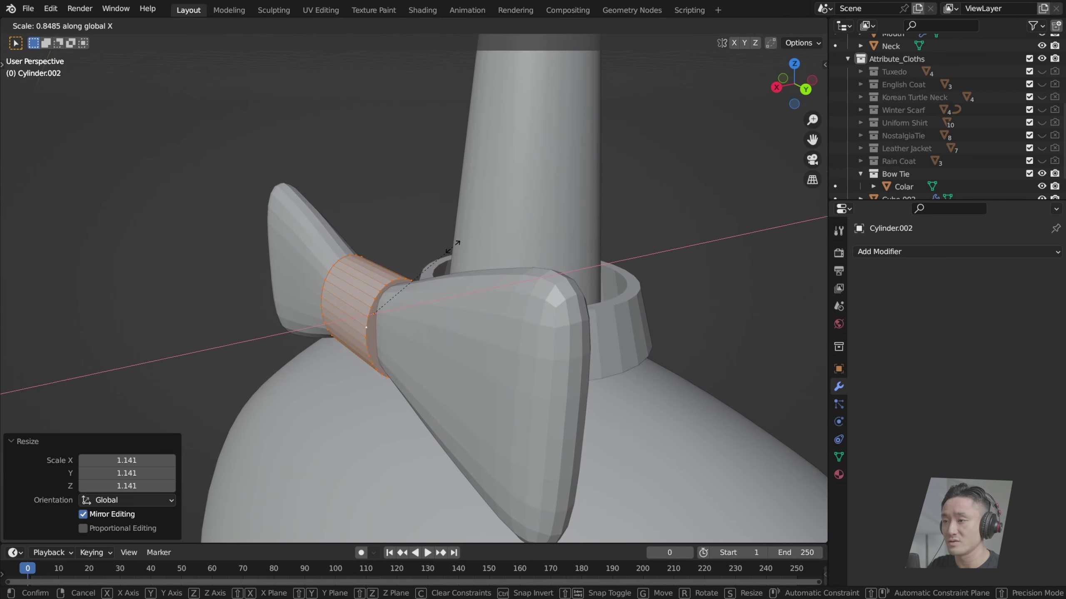
left_click(453, 246)
key("Tab")
Step: Save the Blender file with the finished bow tie shape
scroll(527, 239, "down", 2)
middle_click_drag(453, 246, 506, 200)
scroll(506, 201, "down", 1)
key("ctrl+s")
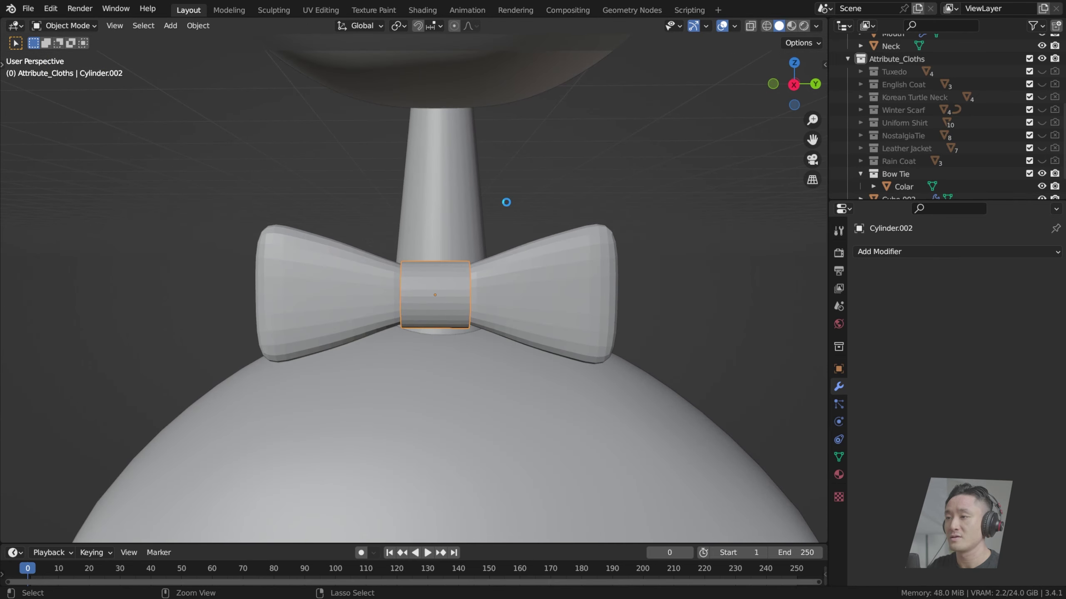
key("ctrl+s")
scroll(466, 218, "down", 4)
scroll(420, 262, "up", 4)
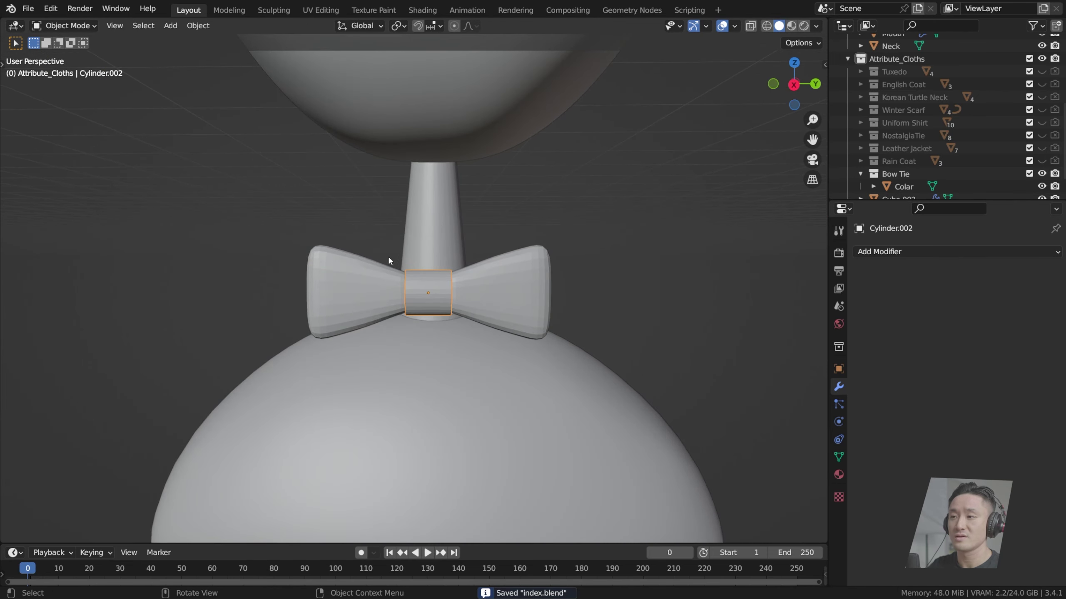
Step: Select the wings and the knot together and move them about 0.013 m along Y and -0.04 m along Z
left_click(356, 269)
left_click(445, 299, "shift")
middle_click_drag(490, 243, 509, 275)
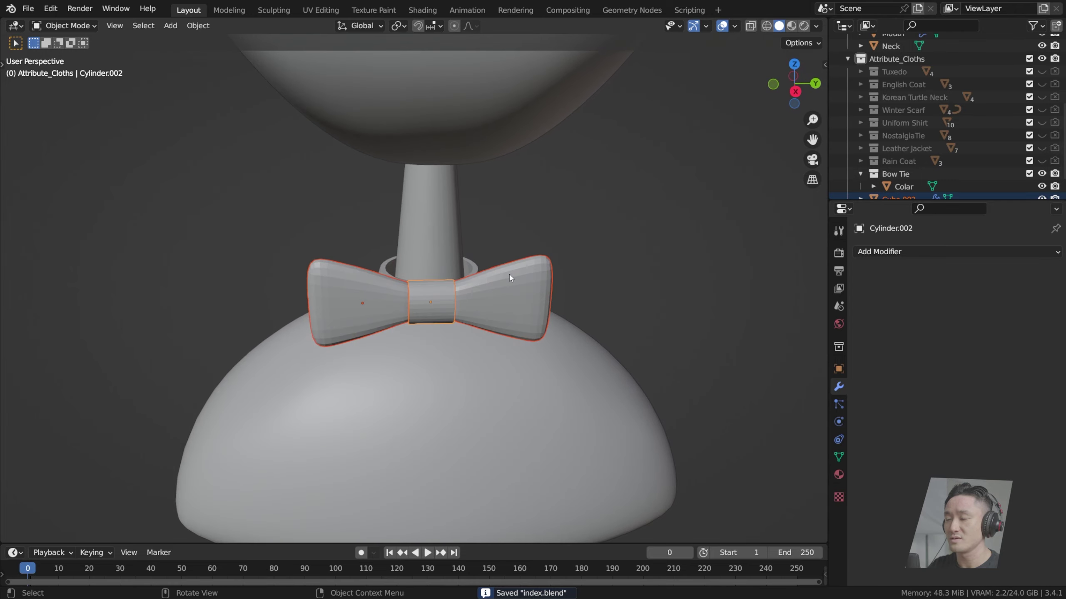
key("KP_3")
scroll(509, 275, "up", 5)
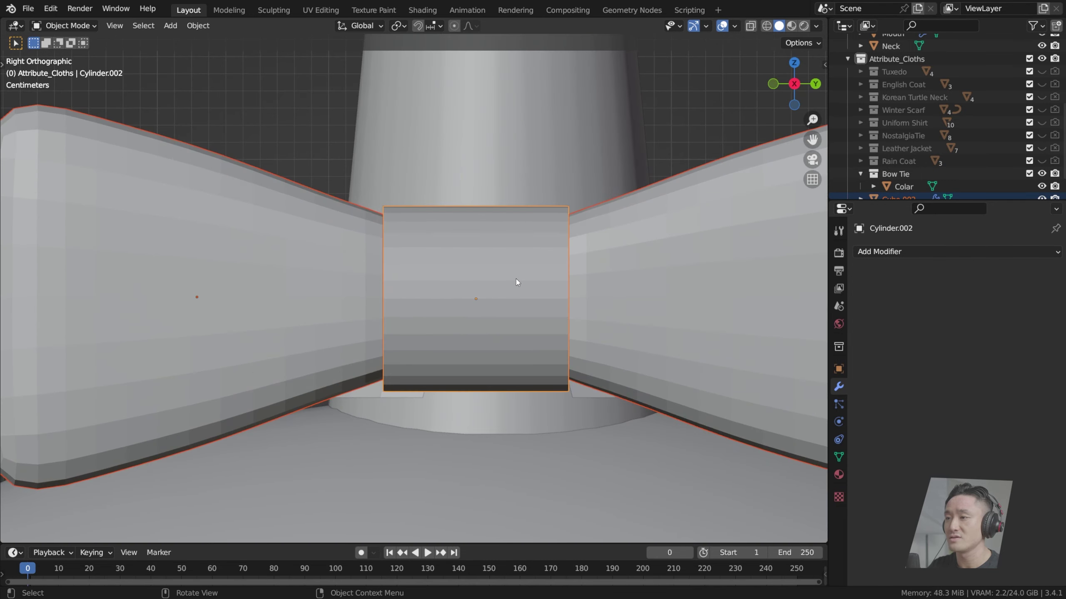
scroll(516, 278, "down", 5)
left_click(551, 173)
left_click(546, 275)
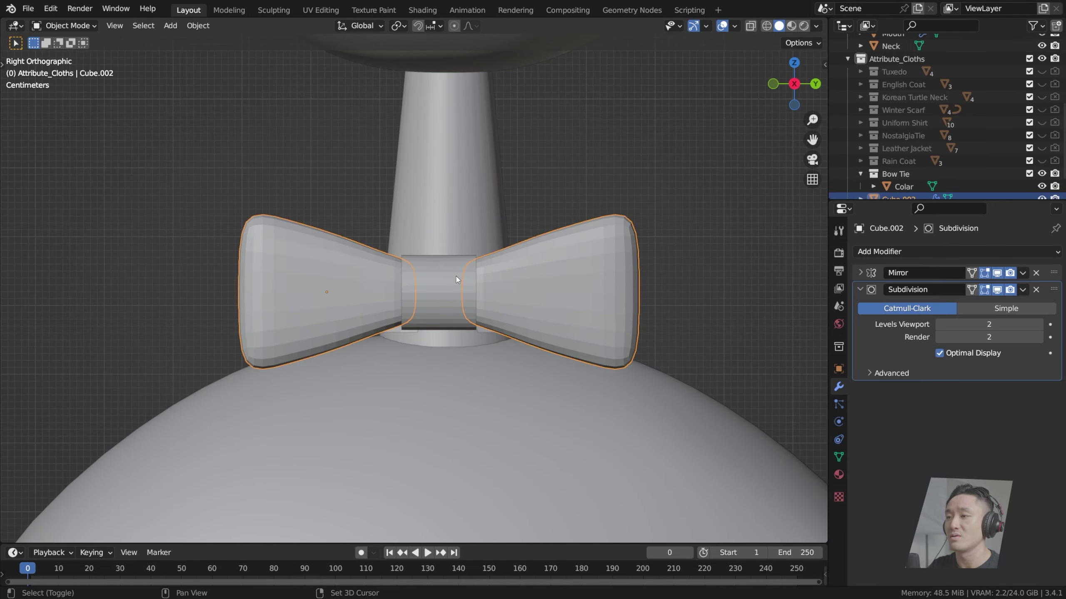
left_click(456, 277, "shift")
key("g")
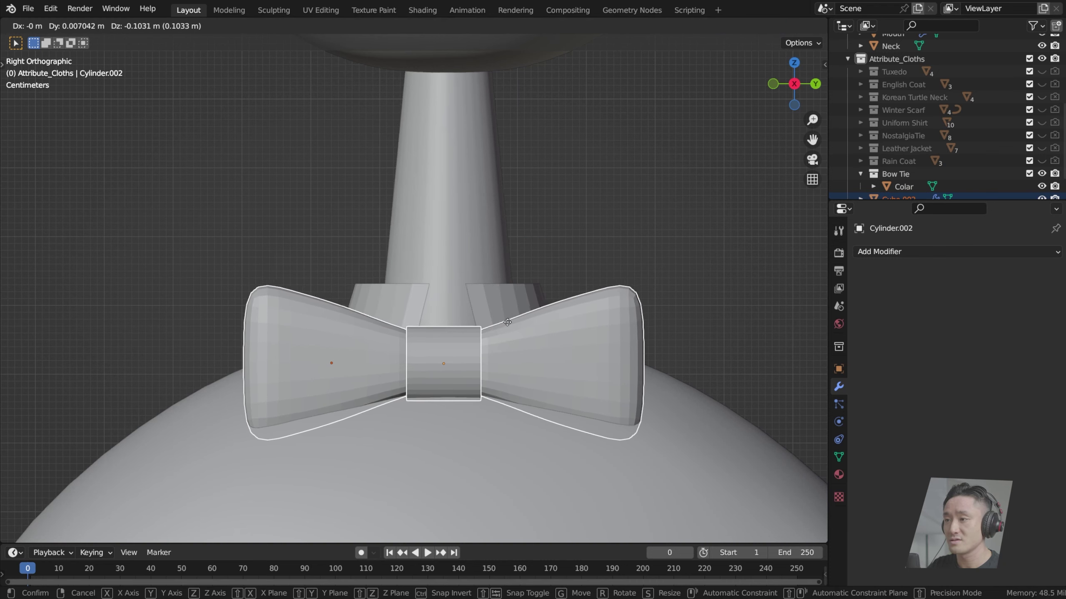
left_click(512, 282)
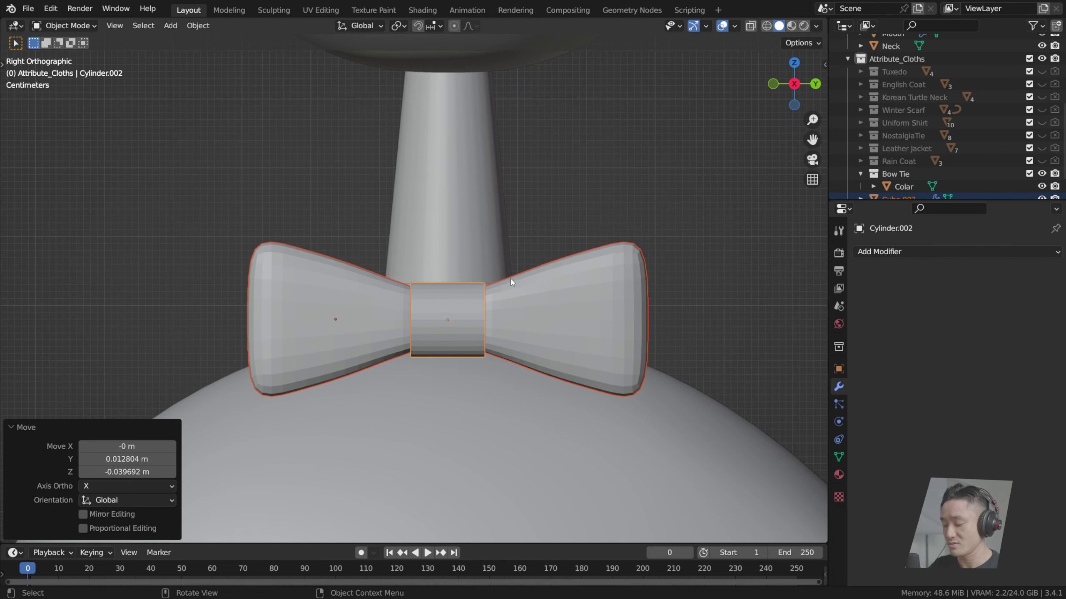
Step: Move the wings and knot about -0.06 m along X in front view so they sit against the collar
key("KP_1")
key("g")
key("x")
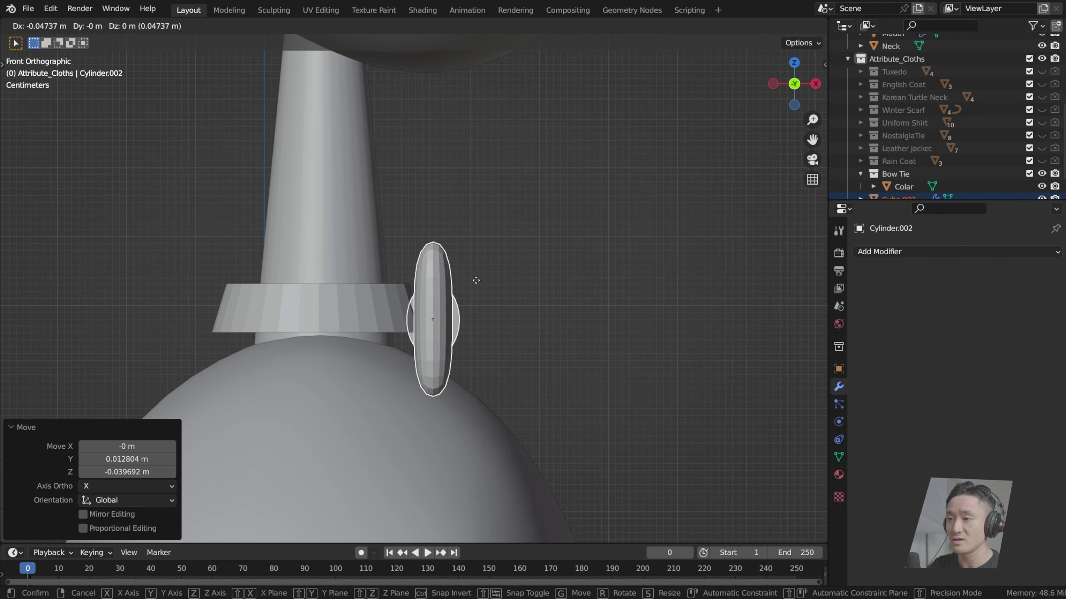
left_click(469, 278)
middle_click_drag(498, 271, 339, 304)
scroll(368, 323, "down", 6)
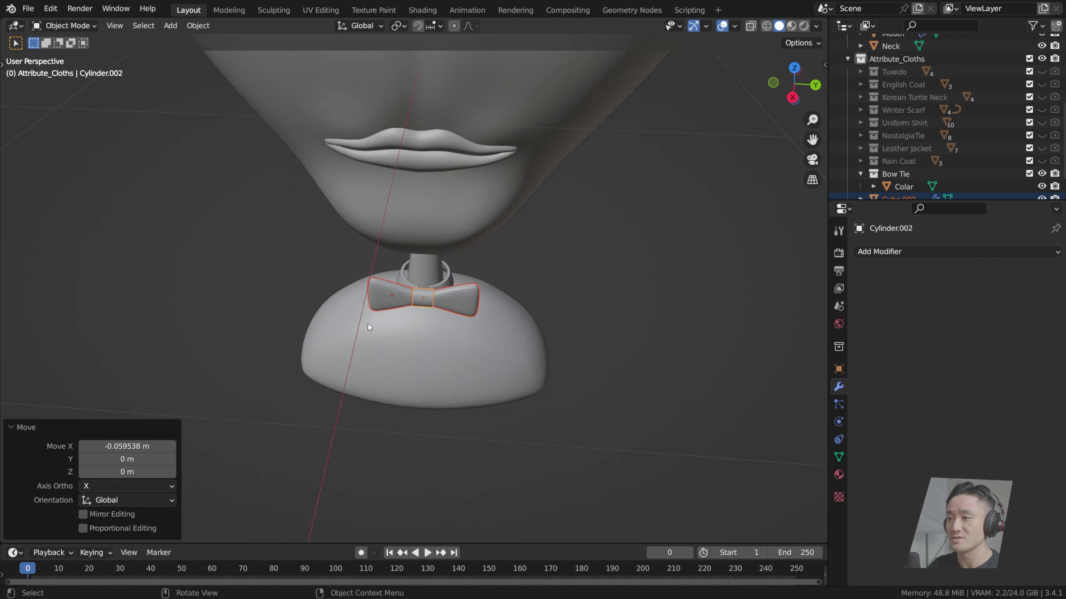
scroll(390, 269, "up", 4)
scroll(461, 270, "up", 3)
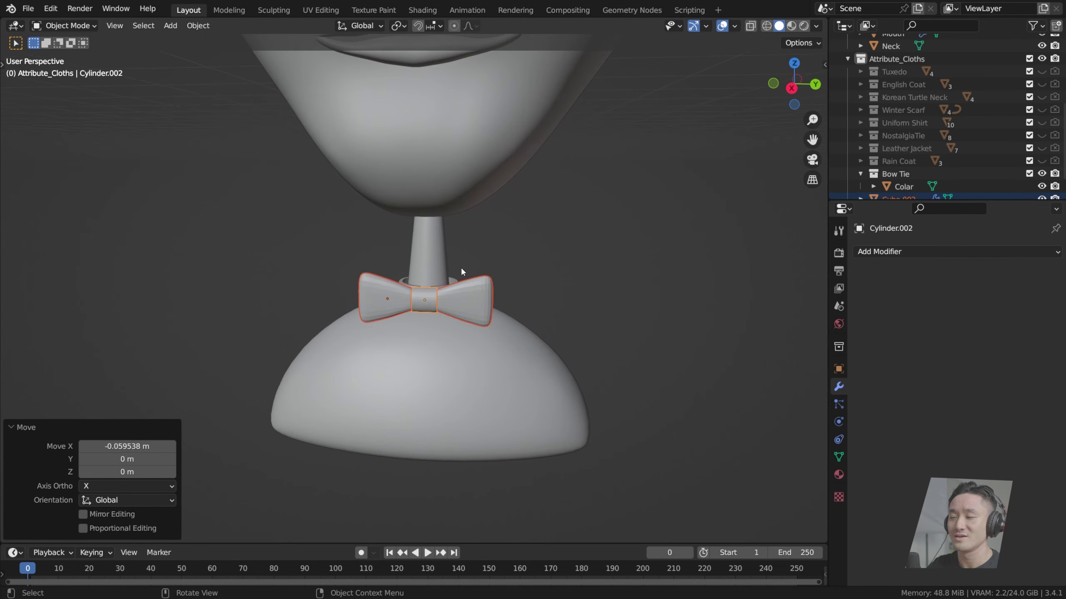
scroll(461, 268, "up", 4)
scroll(467, 262, "up", 5)
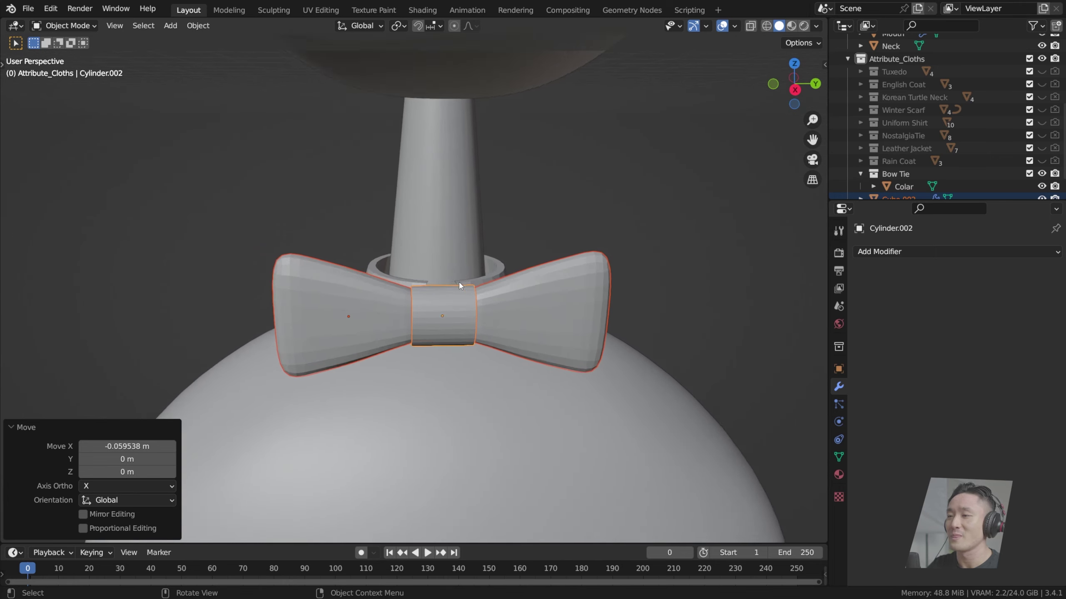
key("s")
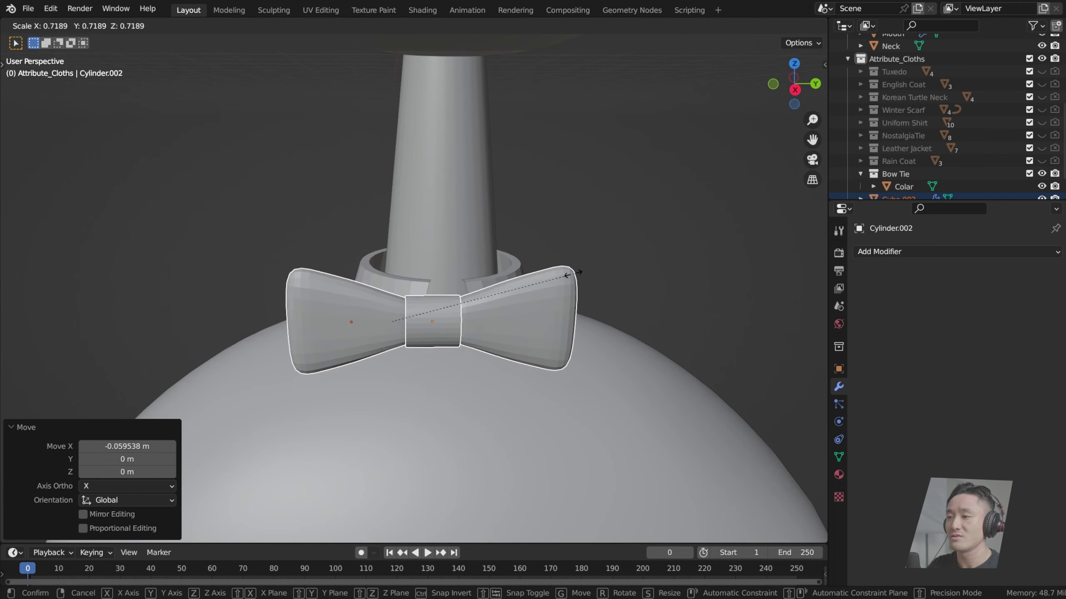
right_click(542, 269)
middle_click_drag(543, 269, 479, 288)
key("Tab")
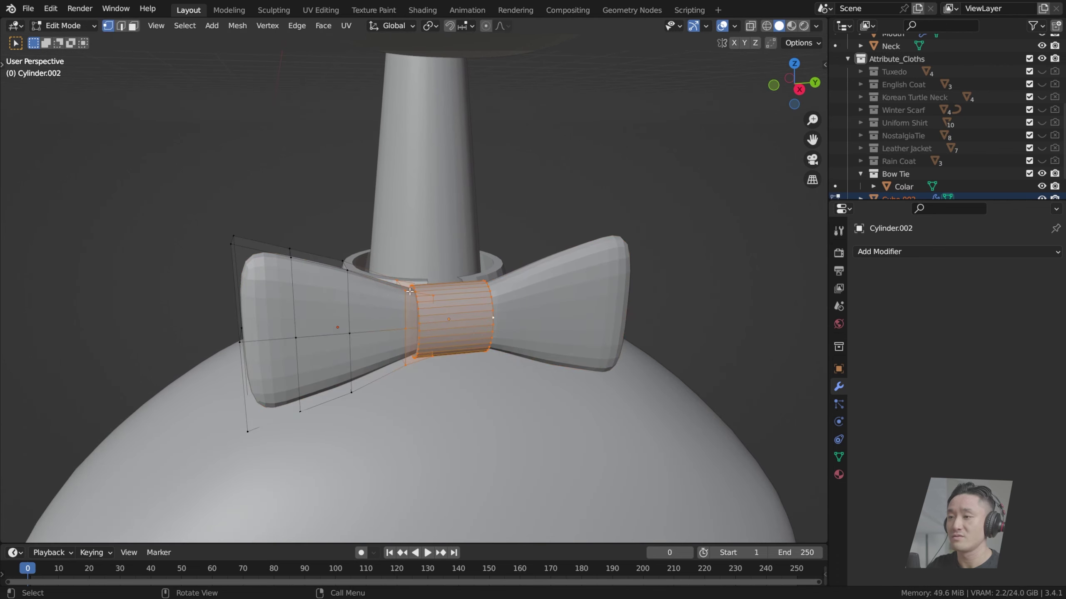
middle_click_drag(361, 312, 375, 302)
key("Tab")
Step: Apply Shade Smooth to the bow tie wings and to the cylinder knot
left_click(377, 302)
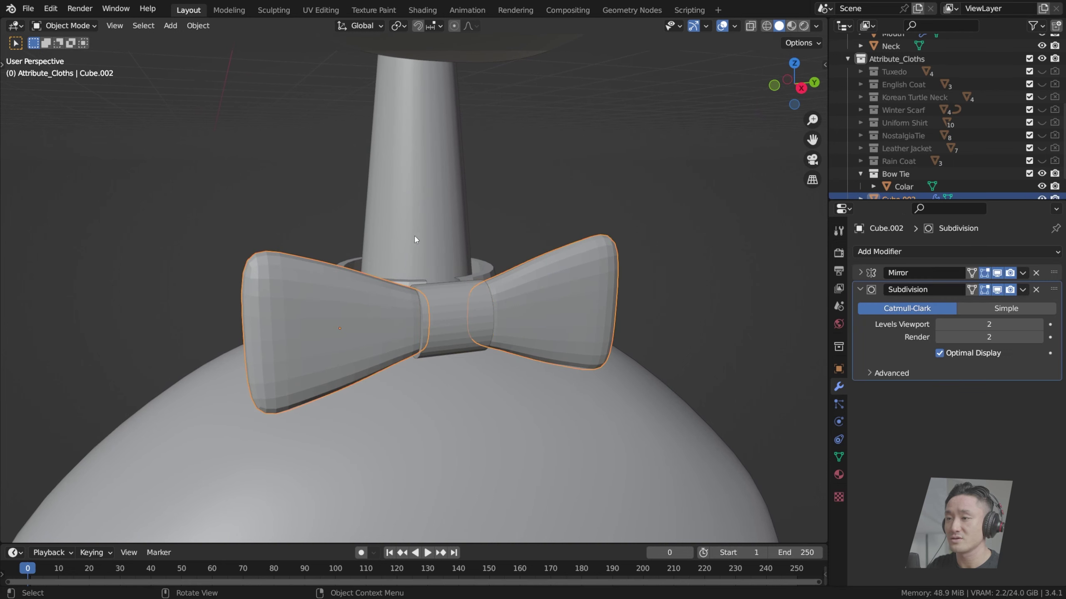
left_click(337, 303)
scroll(349, 293, "up", 3)
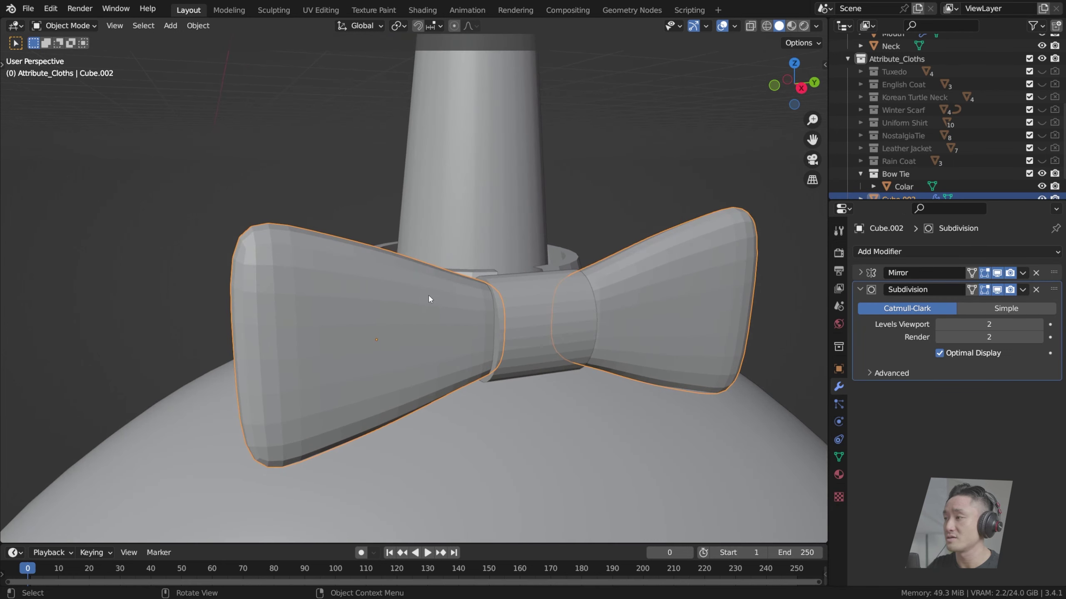
right_click(423, 297)
left_click(423, 297)
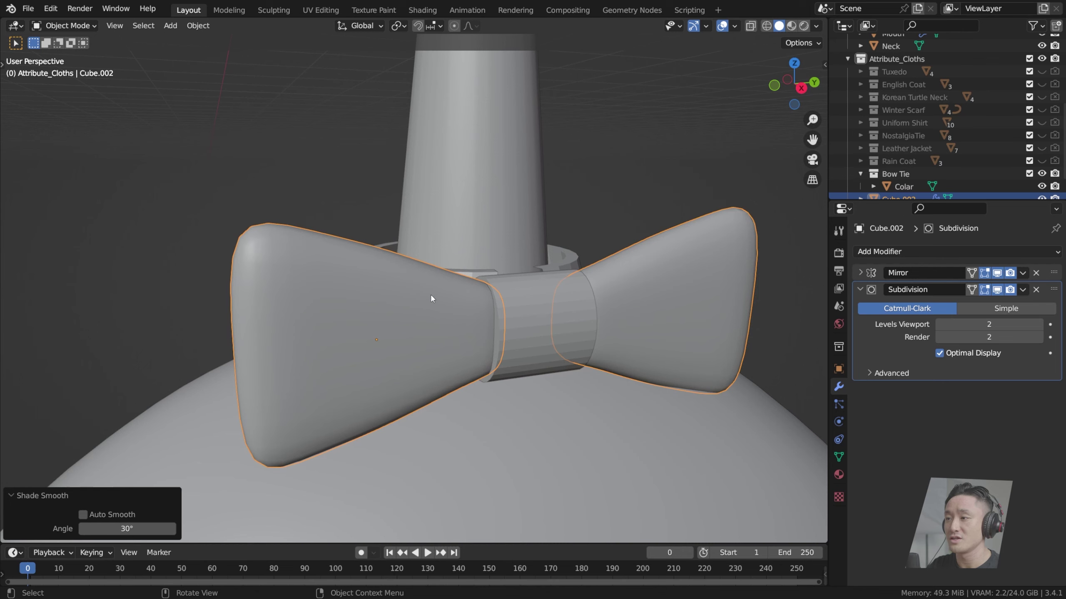
scroll(479, 316, "down", 1)
left_click(521, 314)
right_click(521, 314)
left_click(521, 314)
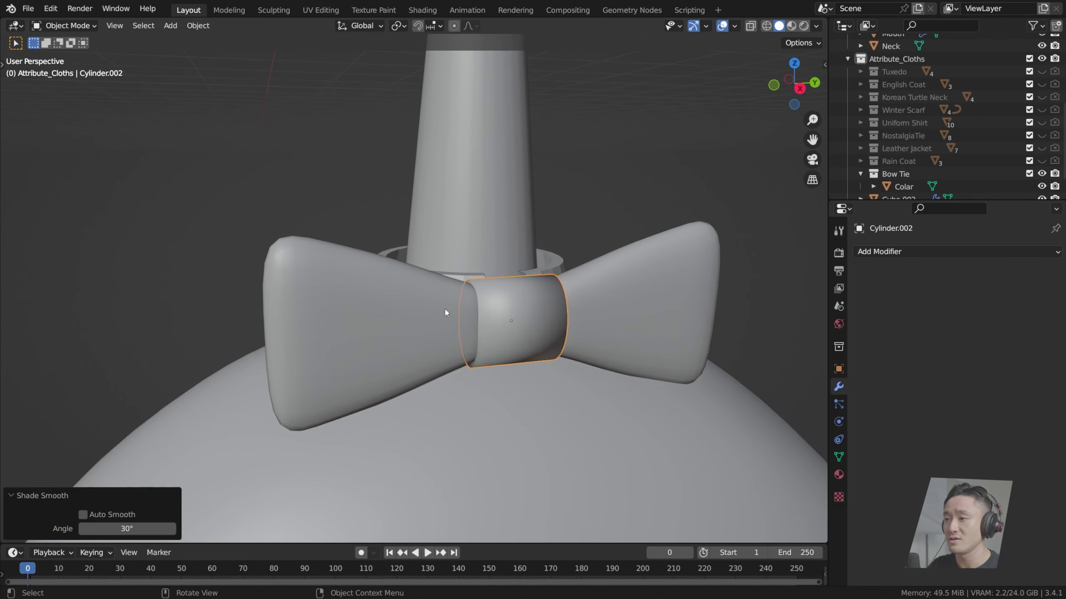
Step: Add a Bevel modifier to the cylinder knot and set its amount to 0.01 m
scroll(445, 308, "up", 2)
middle_click_drag(444, 308, 536, 312)
scroll(499, 317, "up", 3)
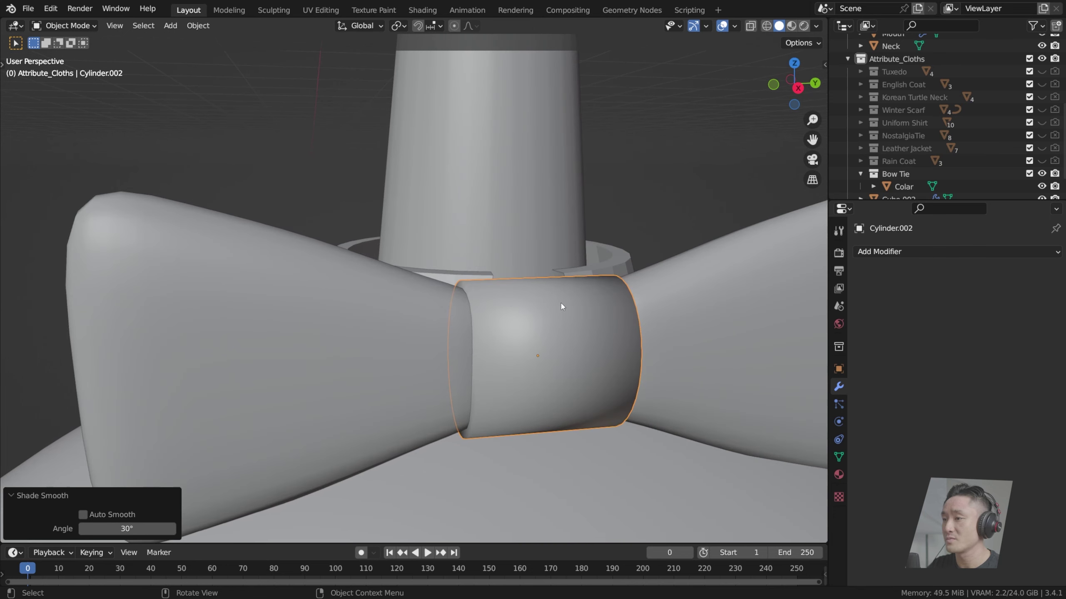
left_click(973, 250)
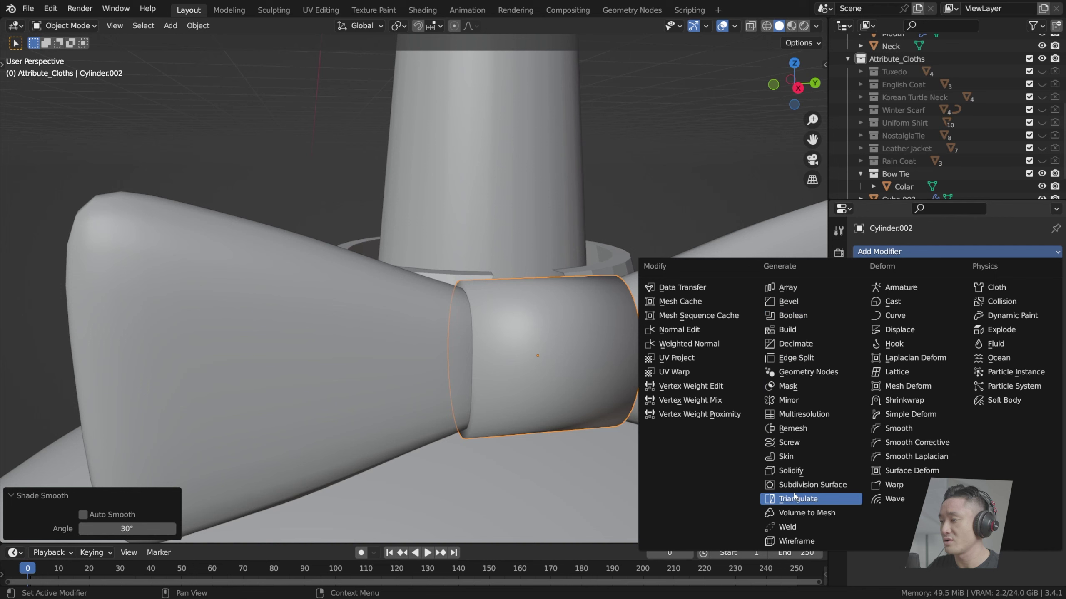
left_click(834, 254)
left_click(869, 254)
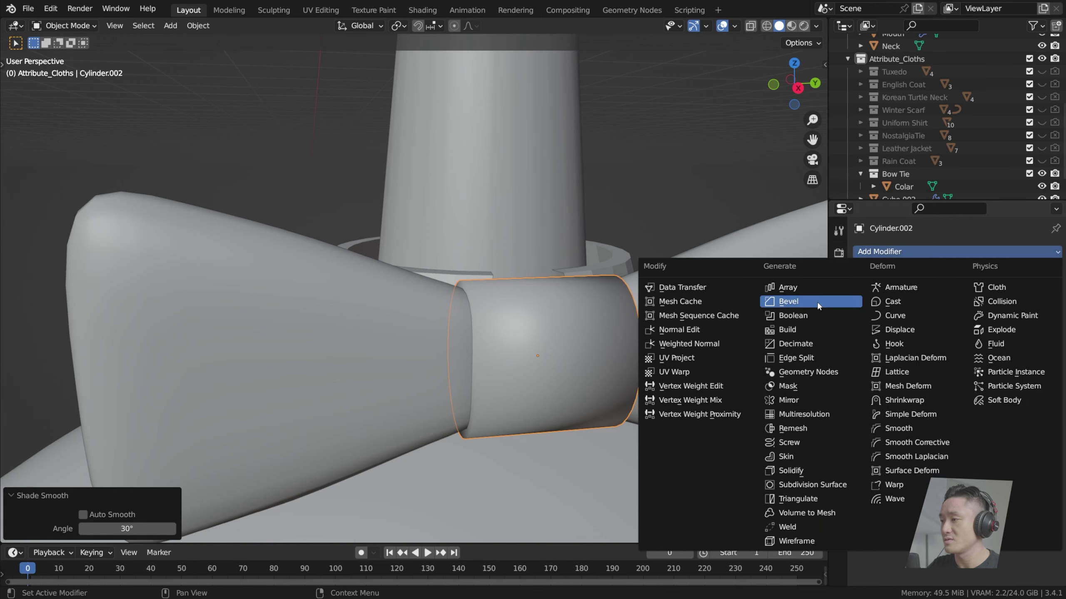
left_click(817, 301)
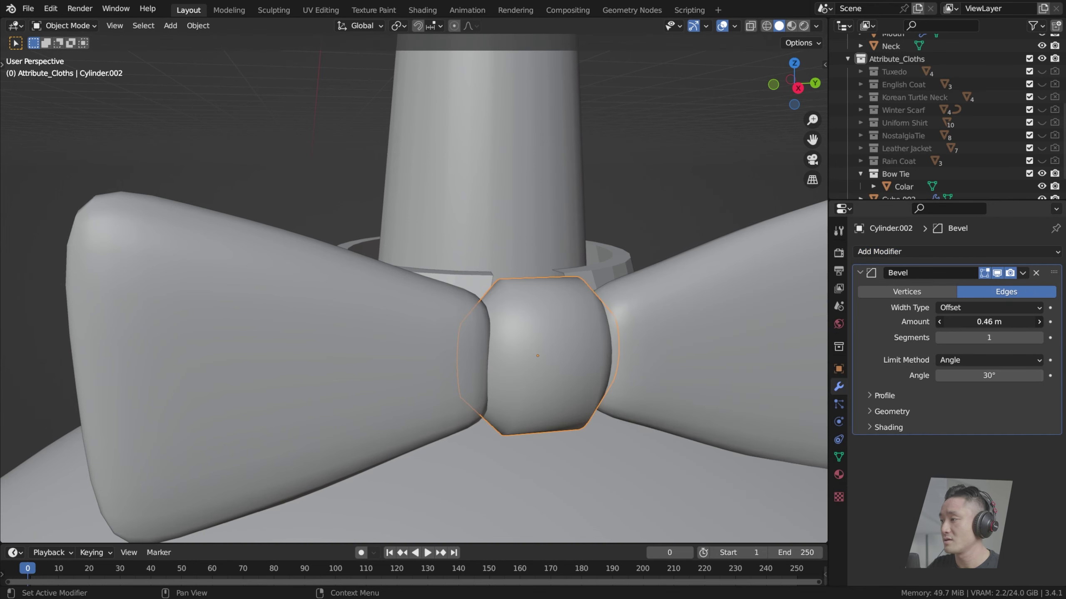
left_click_drag(989, 321, 965, 322)
left_click(1038, 322)
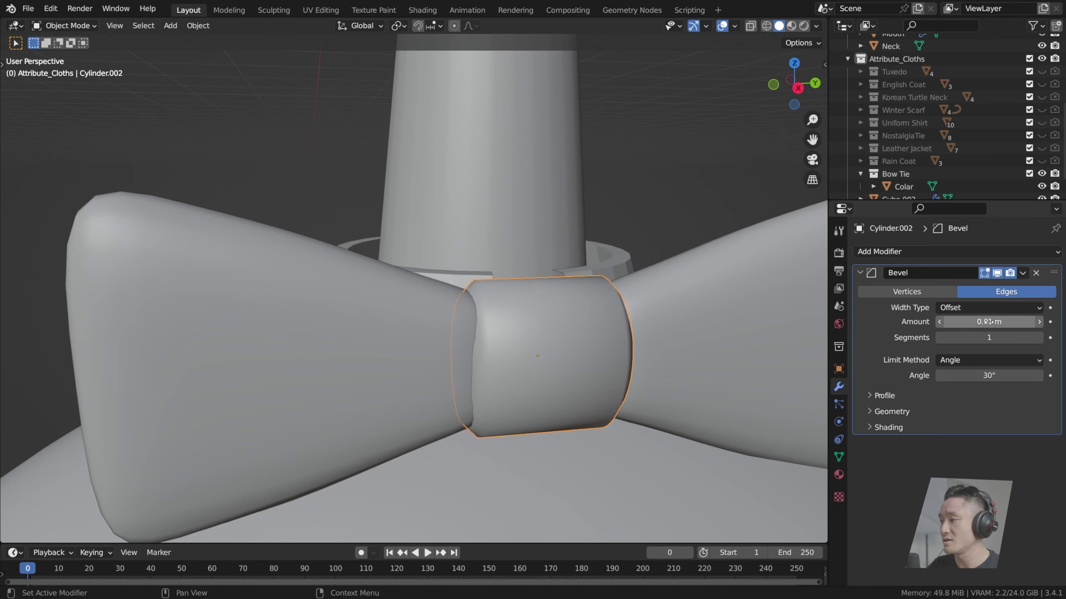
left_click(990, 322)
left_click(669, 281)
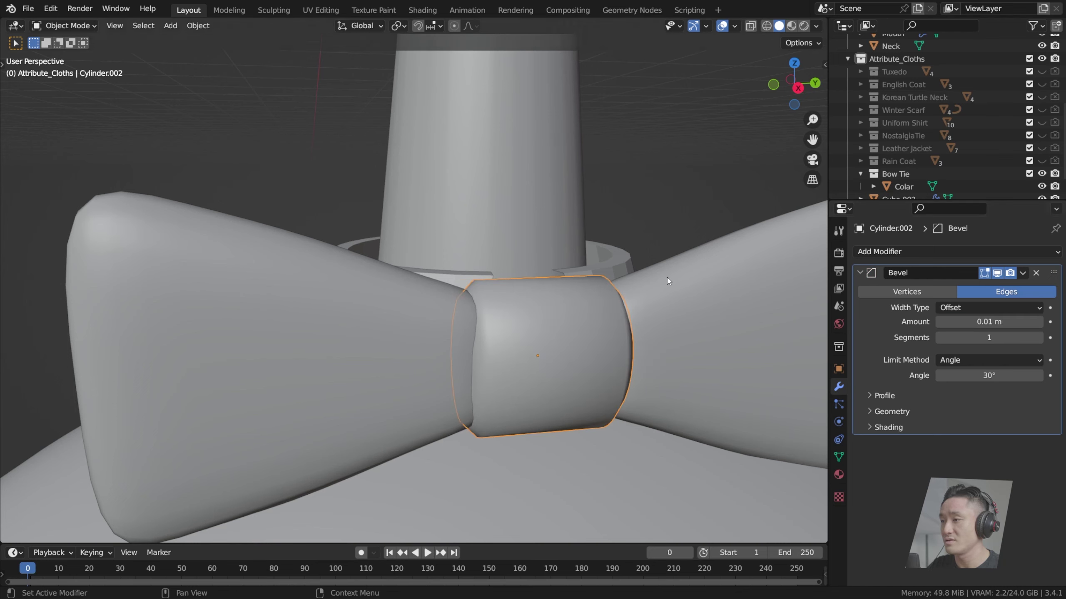
Step: Set the knot's Bevel segments to 4 and save the file
middle_click_drag(669, 281, 606, 281)
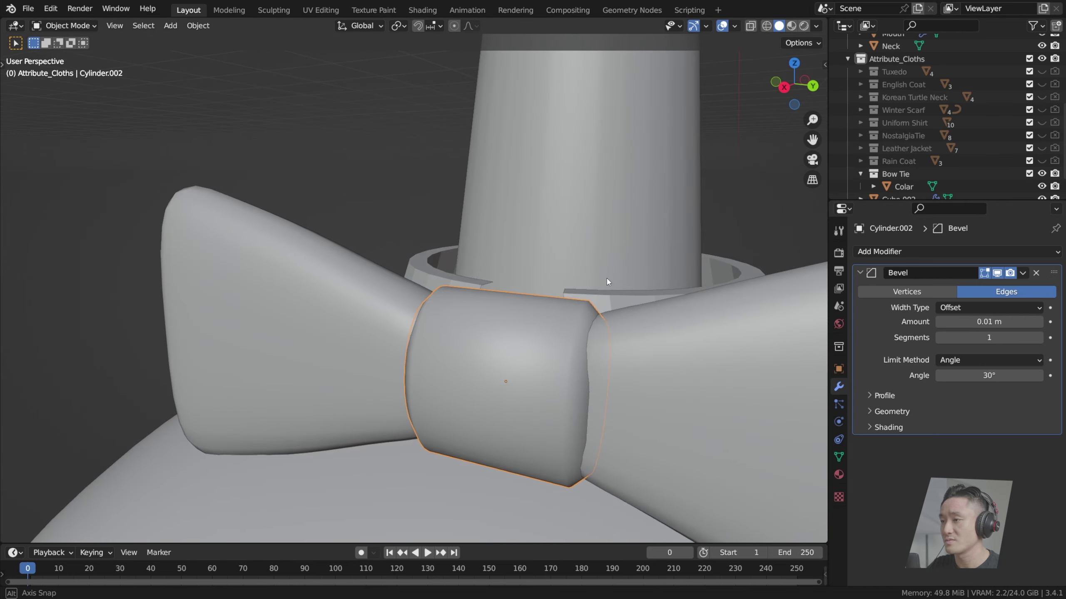
left_click(1038, 341)
left_click(1039, 341)
left_click(1039, 341)
middle_click_drag(789, 302, 616, 289)
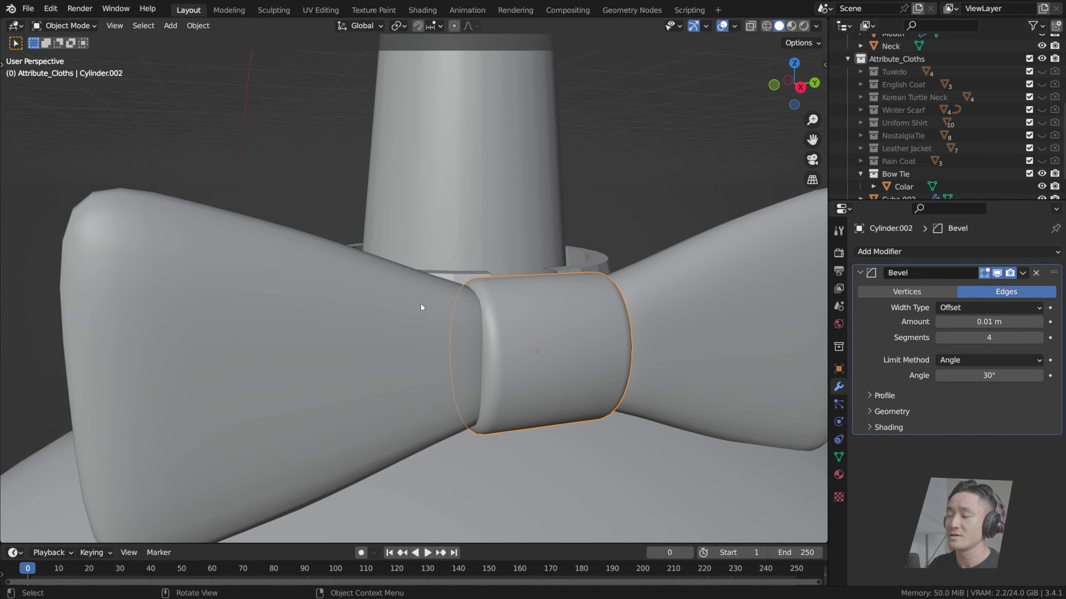
middle_click_drag(421, 305, 414, 301)
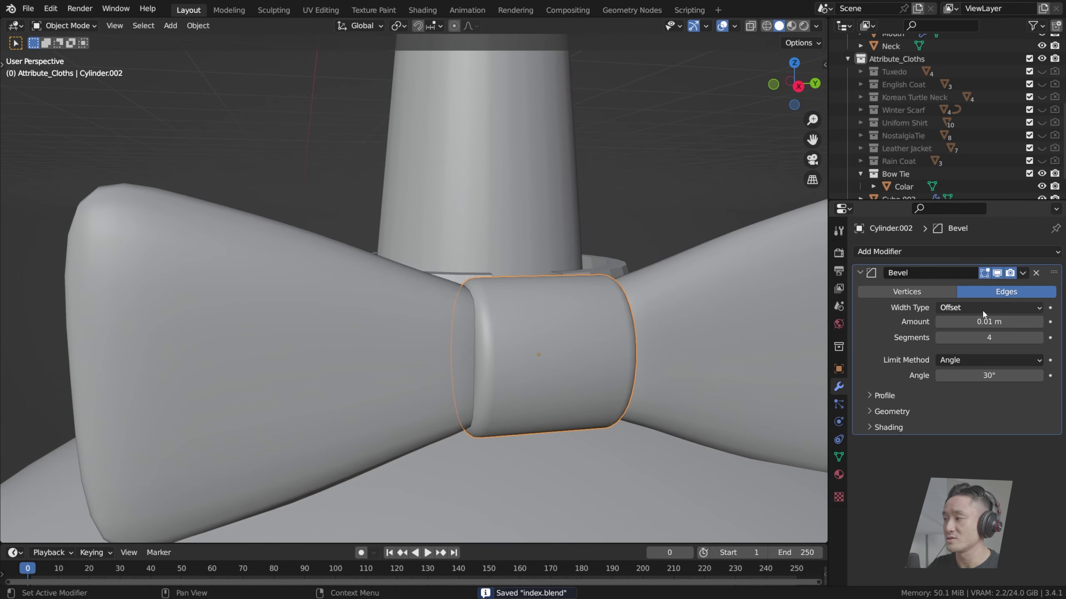
Step: Apply the Subdivision modifier on the wing object and enter Edit Mode
left_click(411, 300)
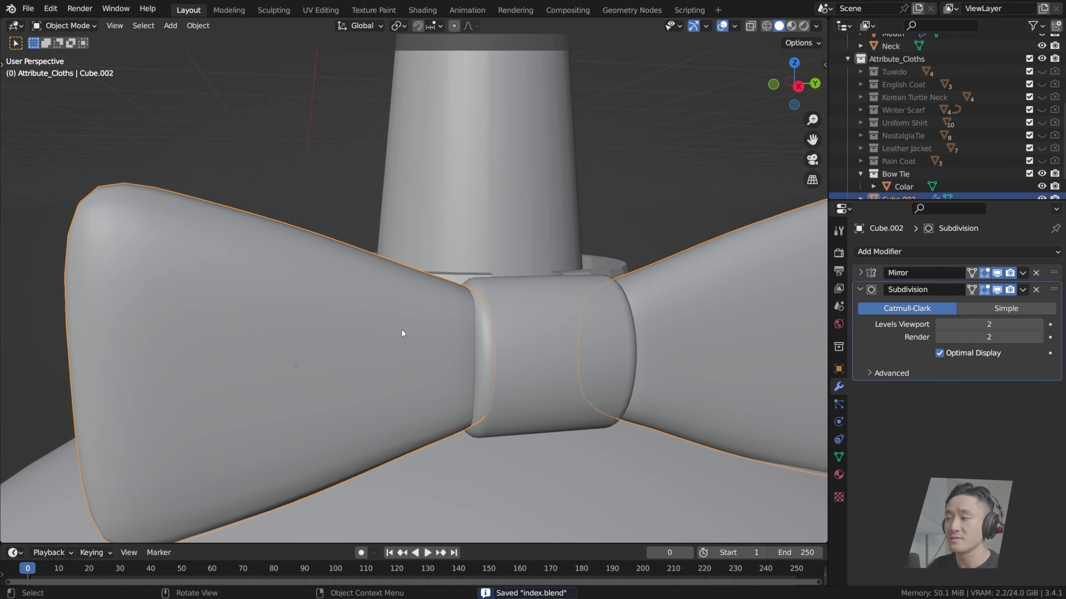
left_click(860, 290)
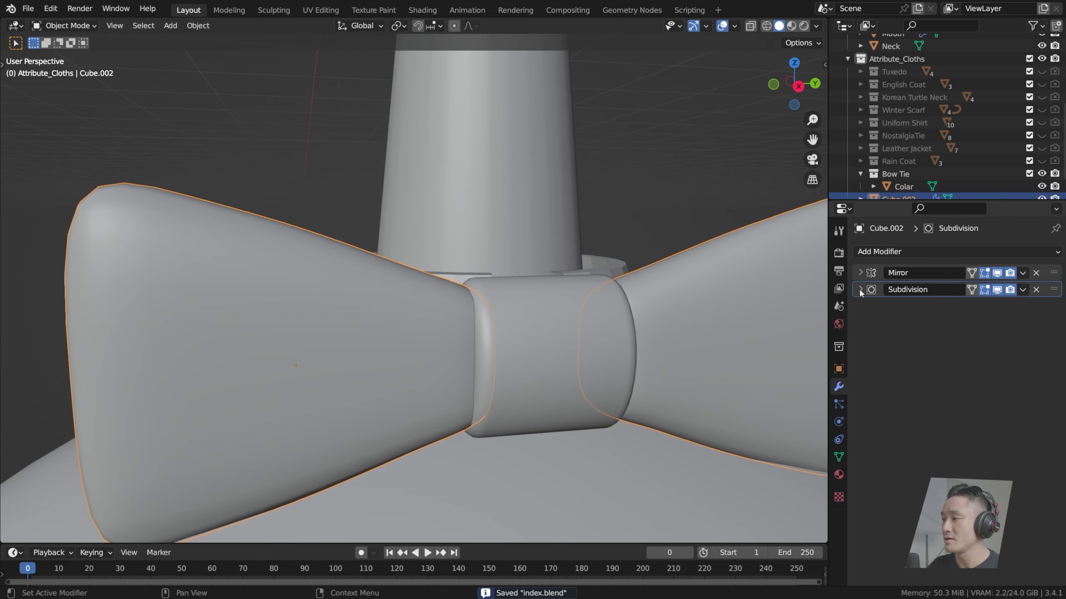
left_click(1024, 290)
left_click(998, 302)
key("Tab")
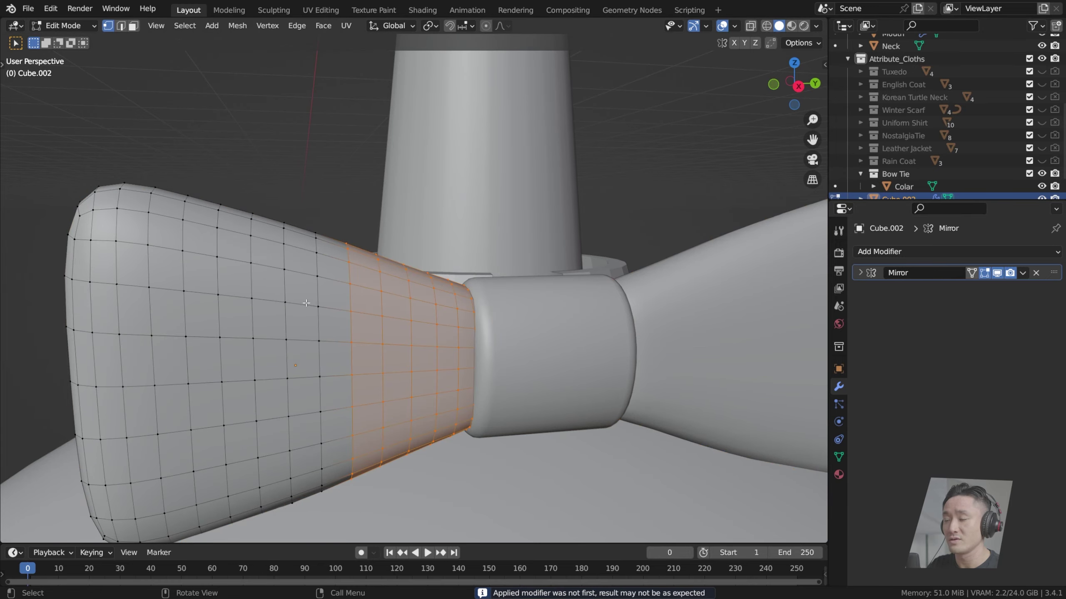
Step: Select a few front vertices on the wing near the knot and move them about -0.009 m along X to form a crease
middle_click_drag(307, 303, 417, 301)
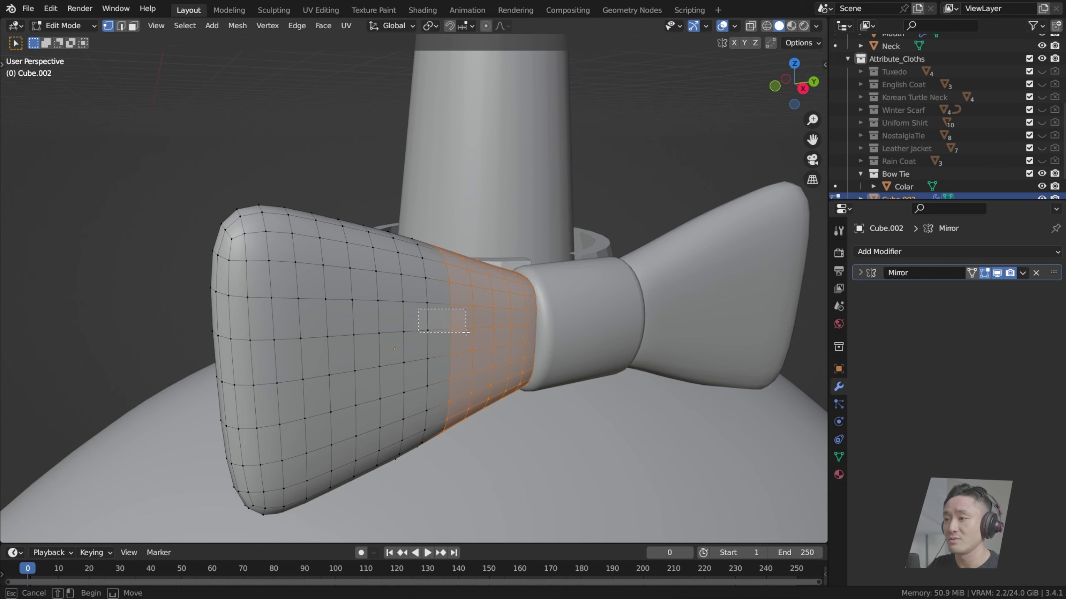
left_click(429, 327)
middle_click_drag(475, 331, 427, 309)
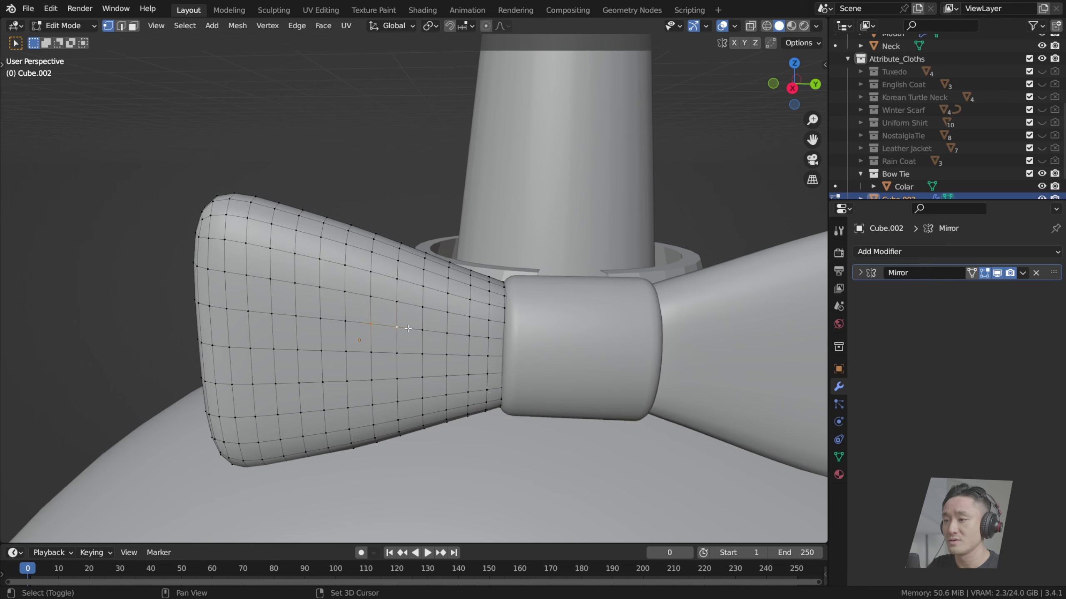
middle_click_drag(466, 313, 405, 347)
key("g")
key("x")
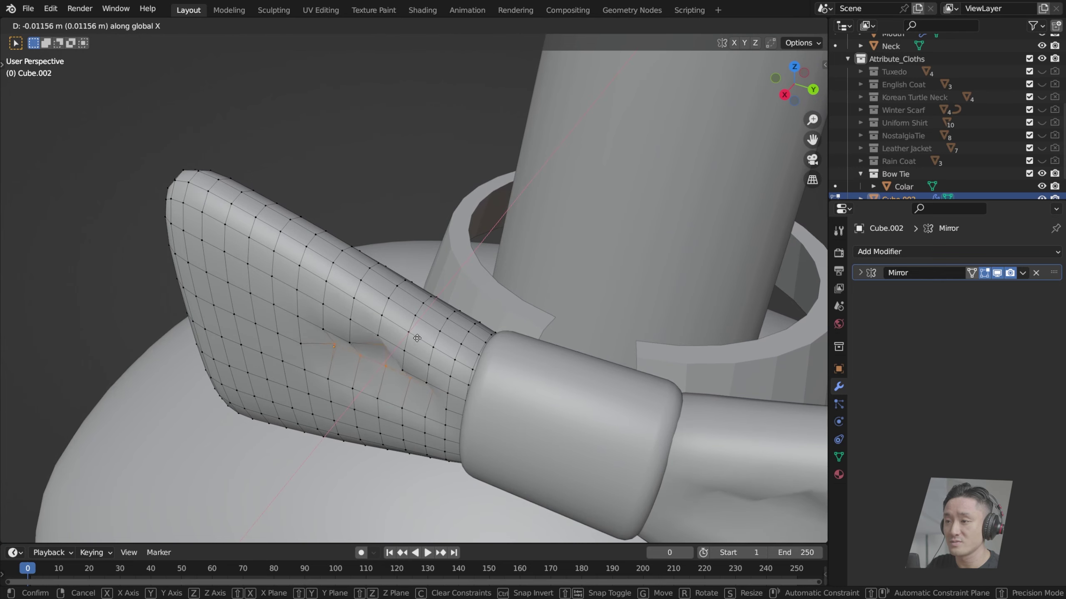
left_click(419, 339)
middle_click_drag(419, 340, 561, 299)
scroll(561, 300, "down", 2)
scroll(675, 296, "up", 5)
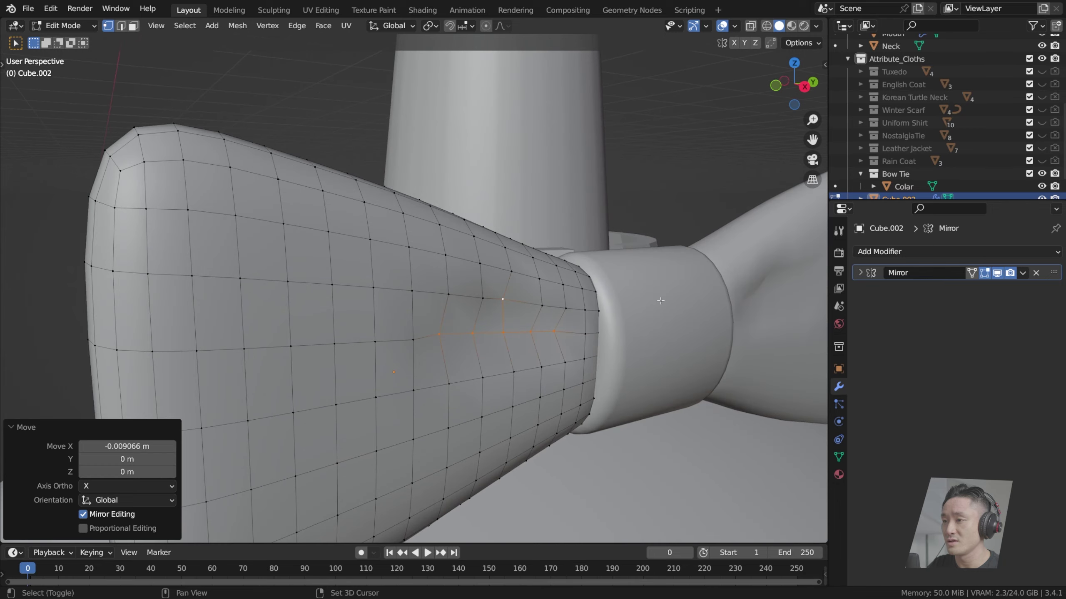
middle_click_drag(676, 296, 371, 374)
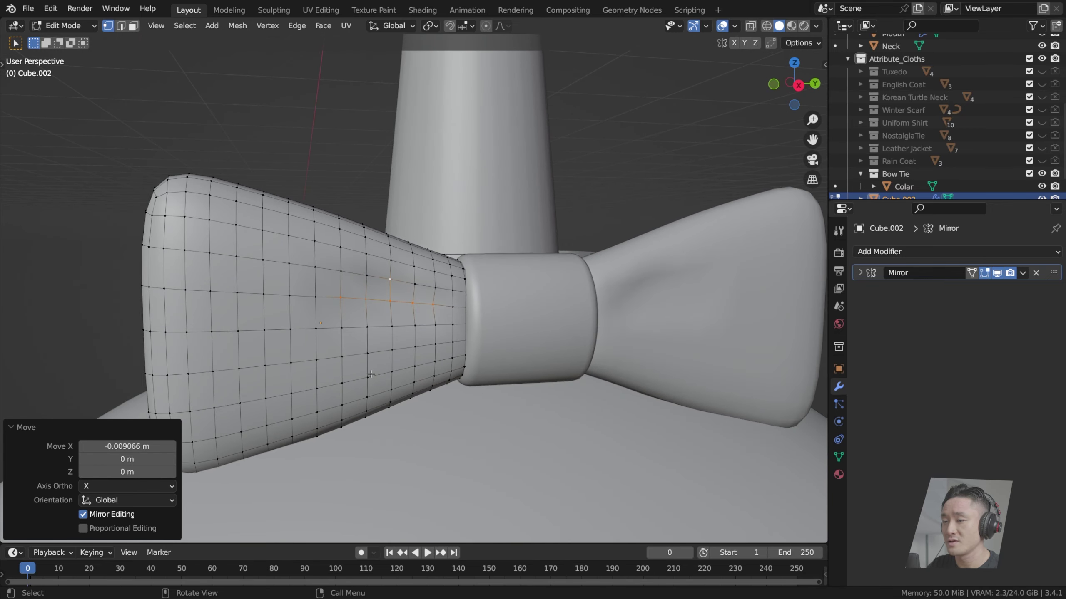
Step: Select a few front vertices near the wing's outer end and move them about -0.0066 m along X for a shallow dent
left_click(212, 319)
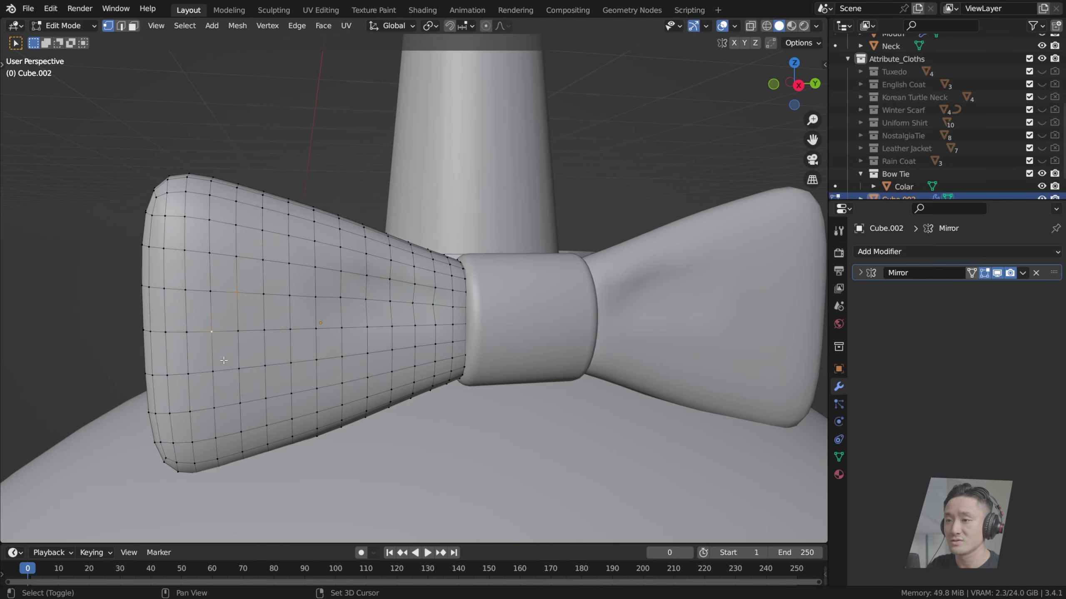
middle_click_drag(287, 297, 230, 335)
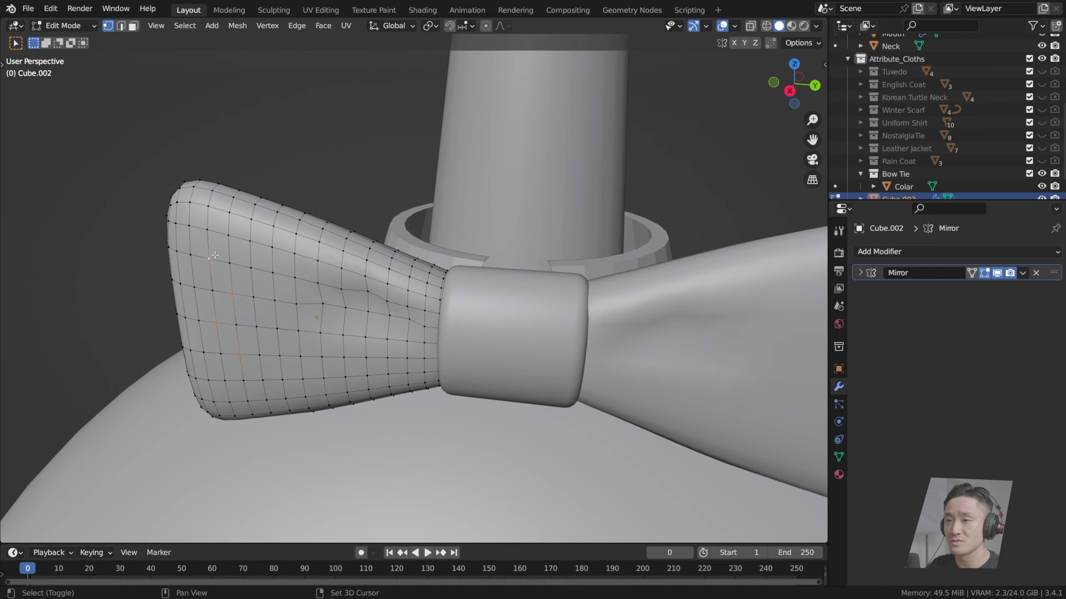
key("g")
key("x")
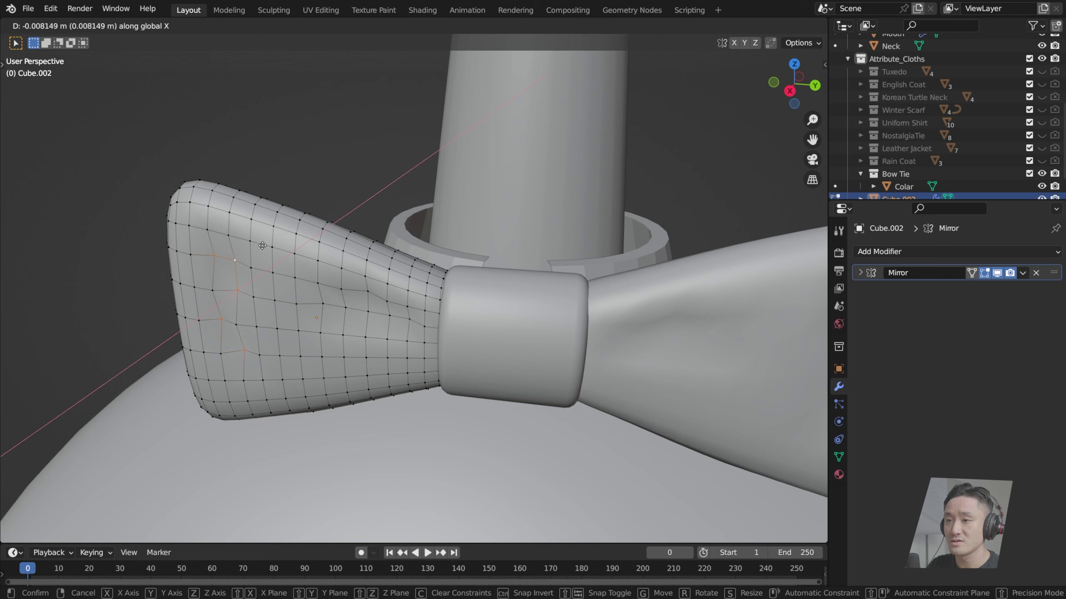
left_click(262, 246)
scroll(461, 319, "down", 6)
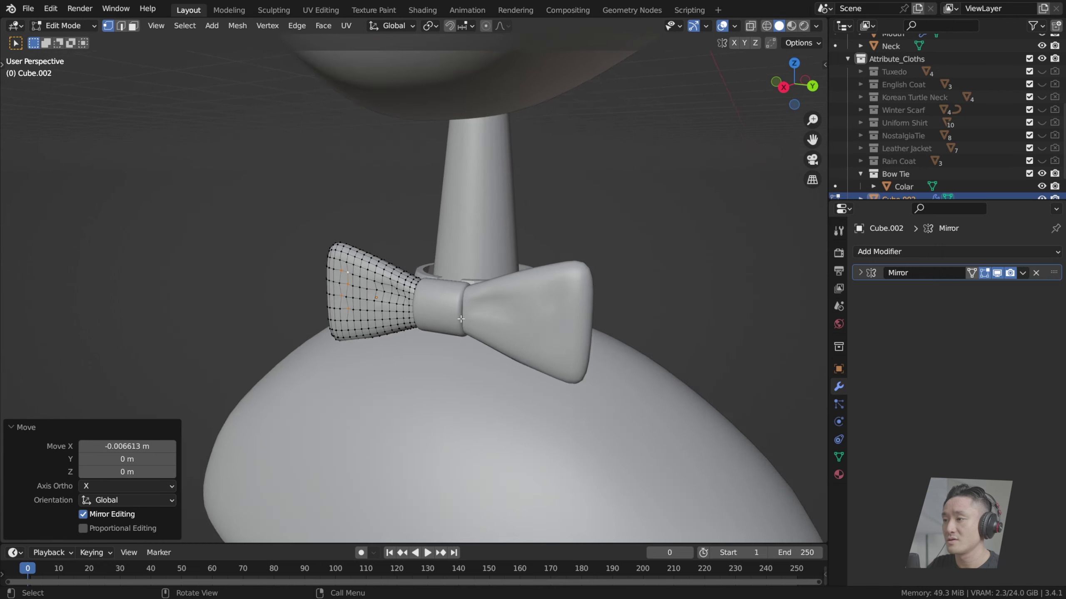
Step: Select the wing vertices just beside the knot and move them about -0.002 m along X
scroll(461, 319, "down", 3)
scroll(405, 311, "up", 7)
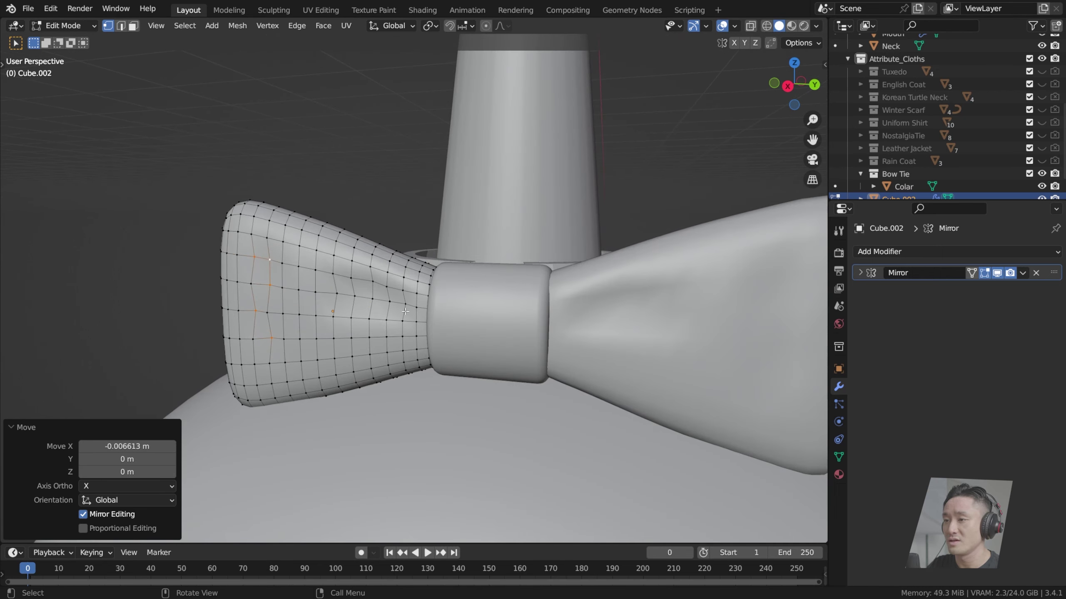
scroll(406, 311, "up", 3)
left_click(399, 318)
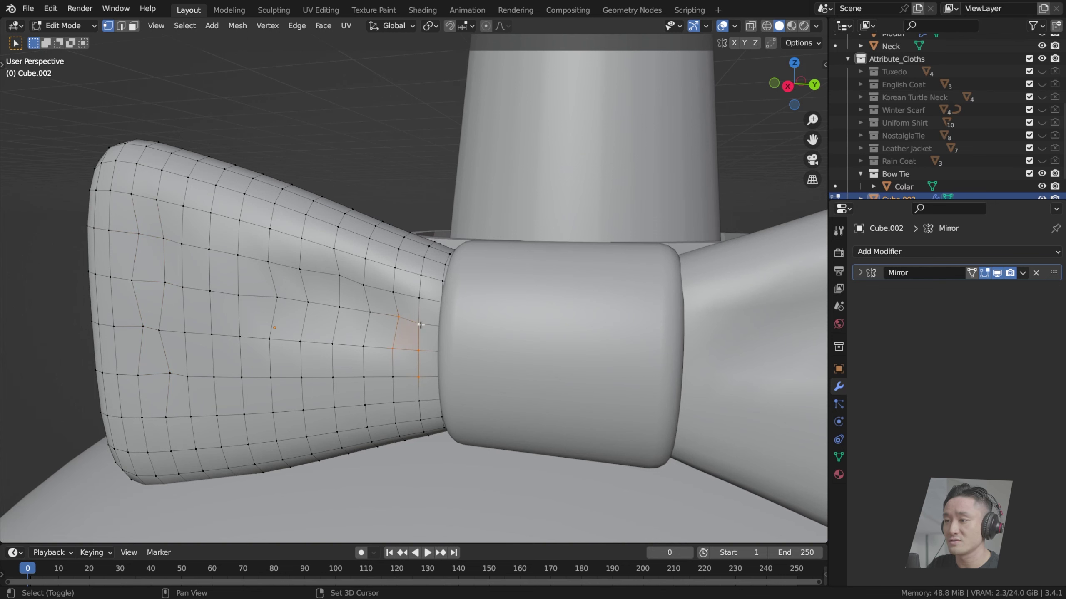
middle_click_drag(421, 325, 472, 328)
scroll(472, 328, "down", 1)
key("g")
key("z")
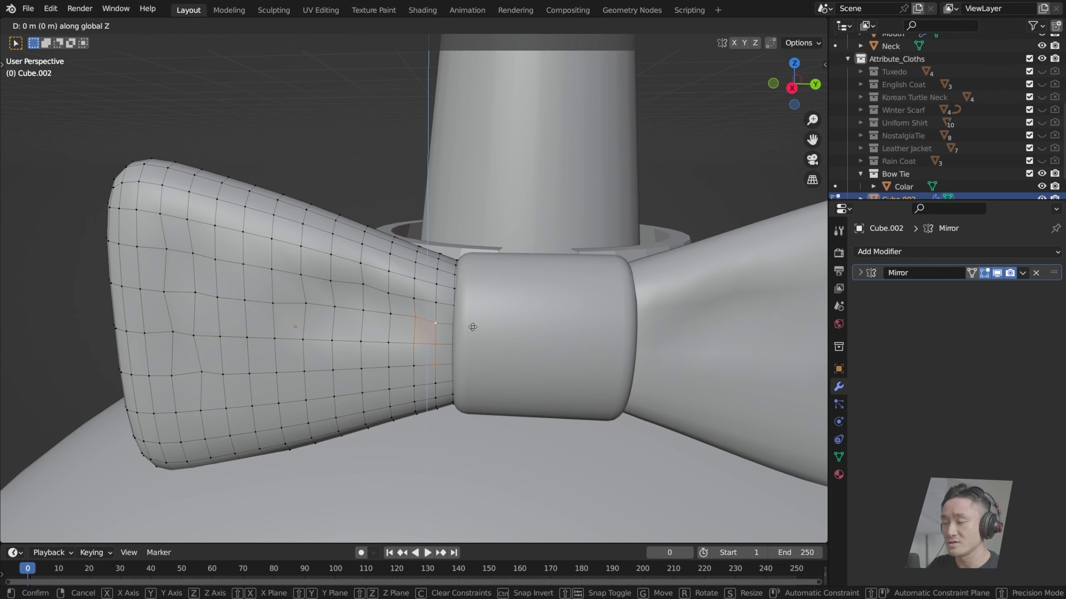
key("x")
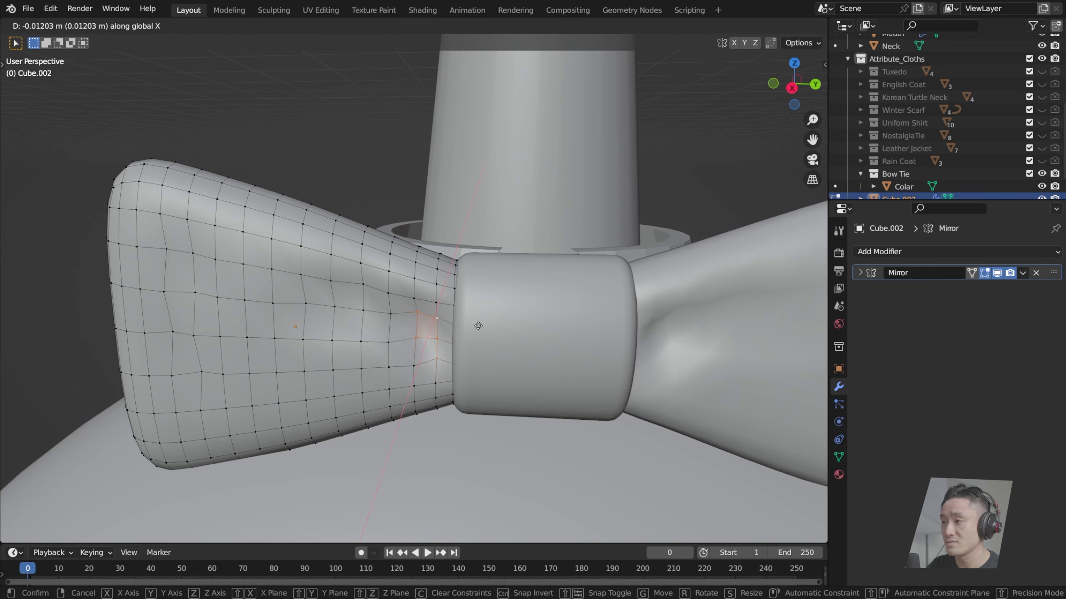
left_click(474, 330)
Step: Push a wing vertex at the knot's edge about -0.033 m along X and adjust its neighboring vertex along X to deepen the pinch
middle_click_drag(447, 329, 460, 329)
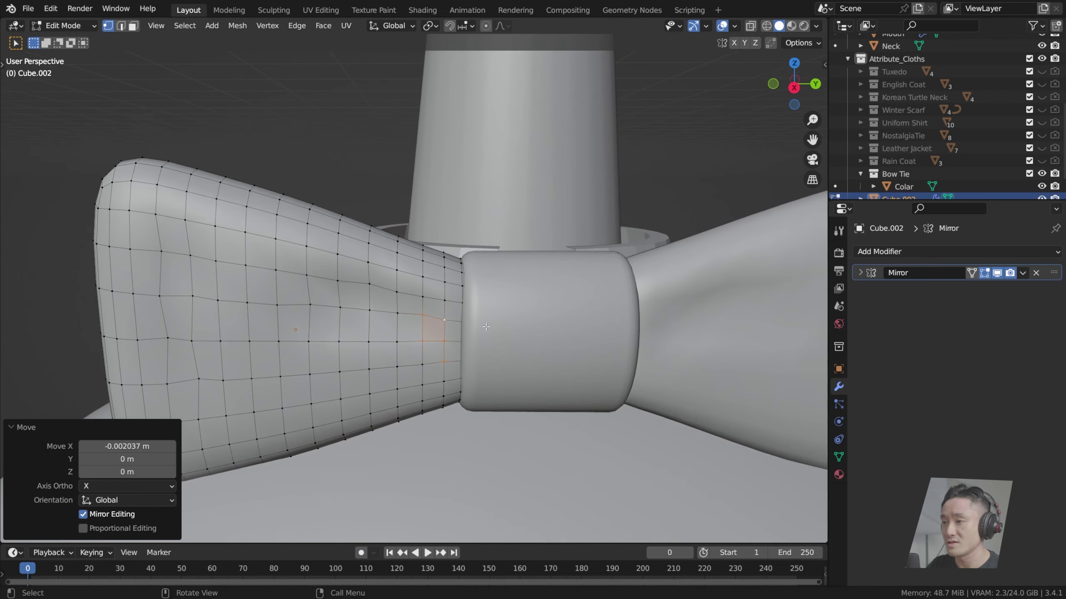
left_click(459, 329)
key("g")
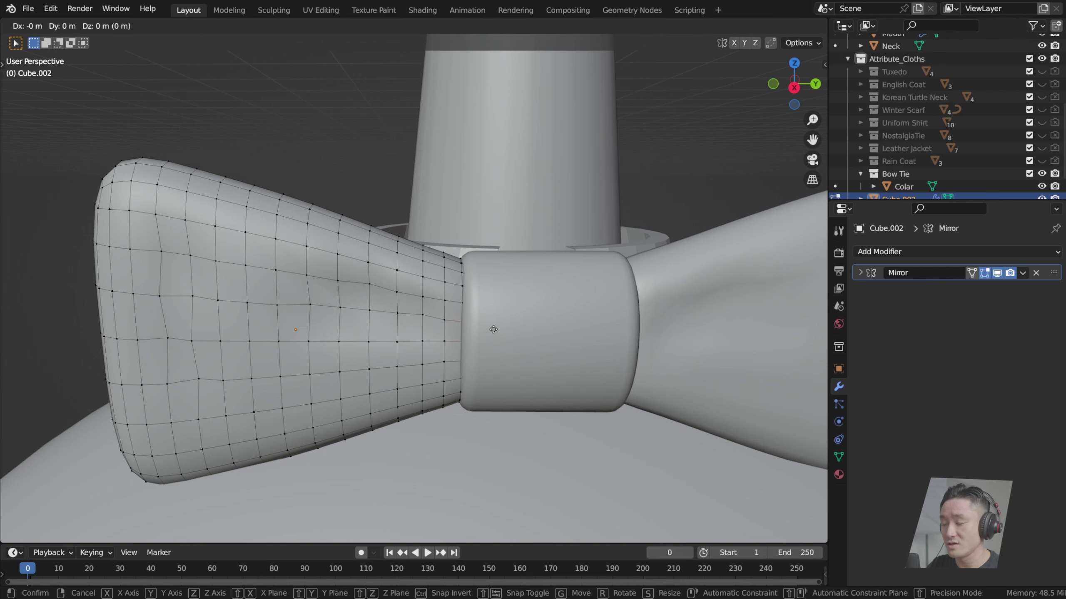
key("x")
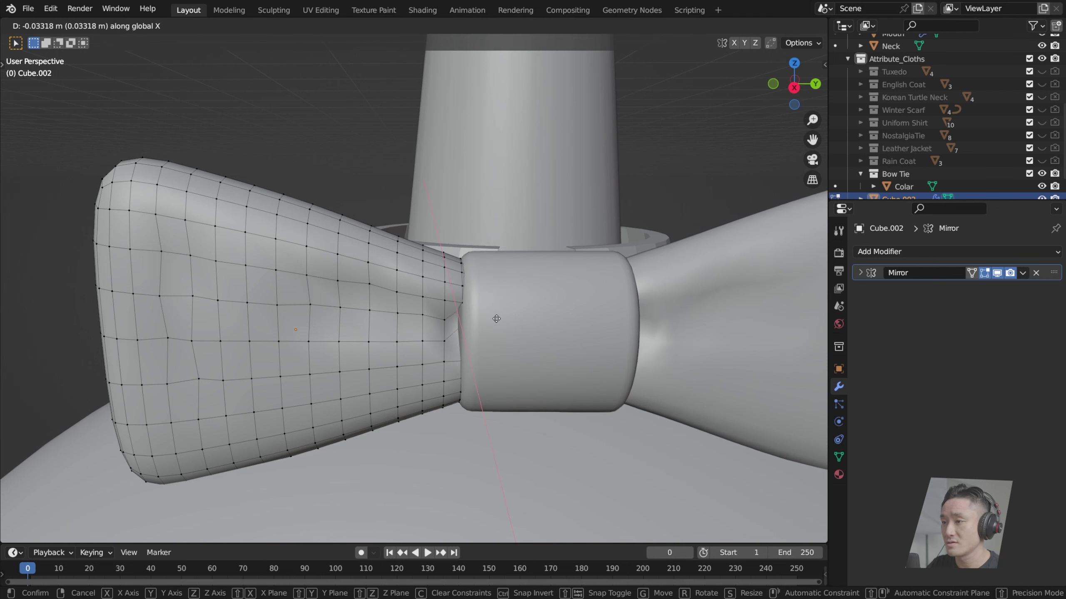
left_click(495, 321)
left_click(447, 323)
key("g")
key("x")
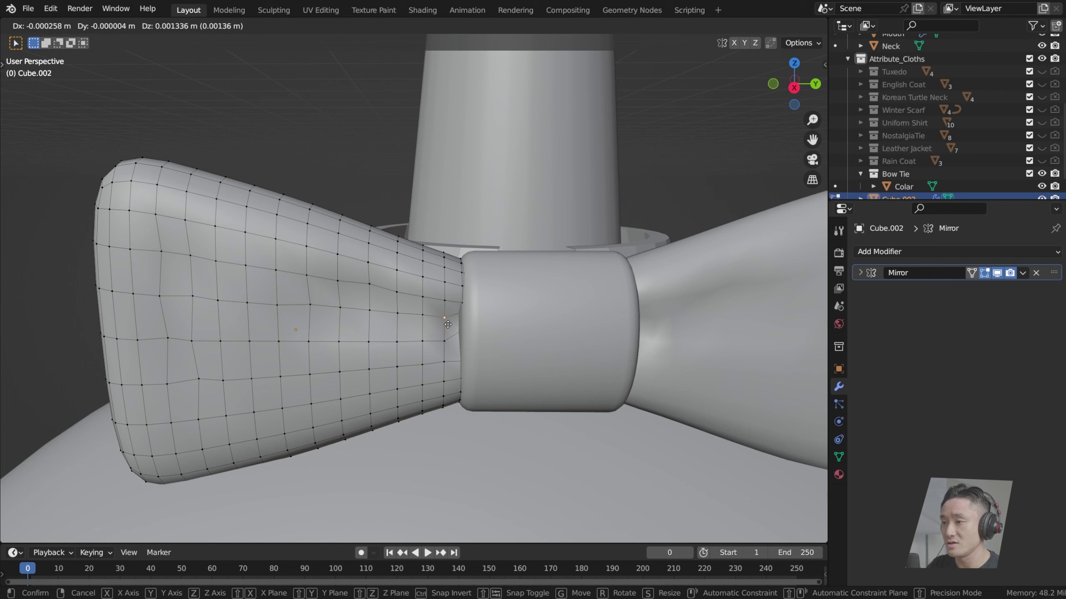
left_click(448, 322)
Step: Leave Edit Mode on the creased wings and save the file
scroll(454, 319, "down", 7)
middle_click_drag(478, 311, 469, 303)
key("Tab")
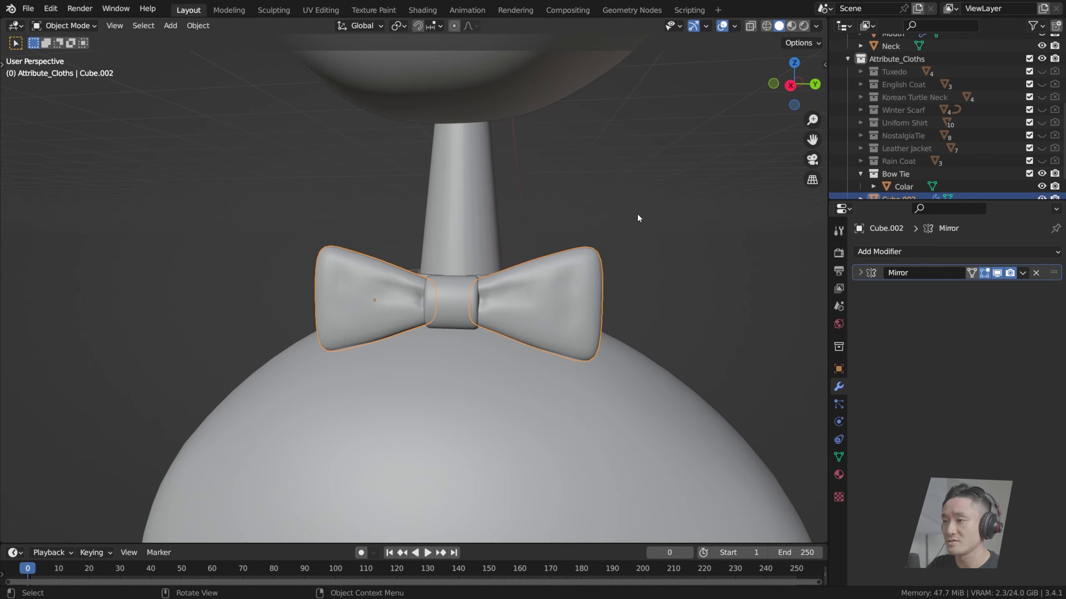
scroll(505, 261, "down", 3)
middle_click_drag(505, 262, 462, 322)
scroll(466, 296, "up", 5)
scroll(461, 302, "up", 3)
key("ctrl+s")
key("Tab")
key("Tab")
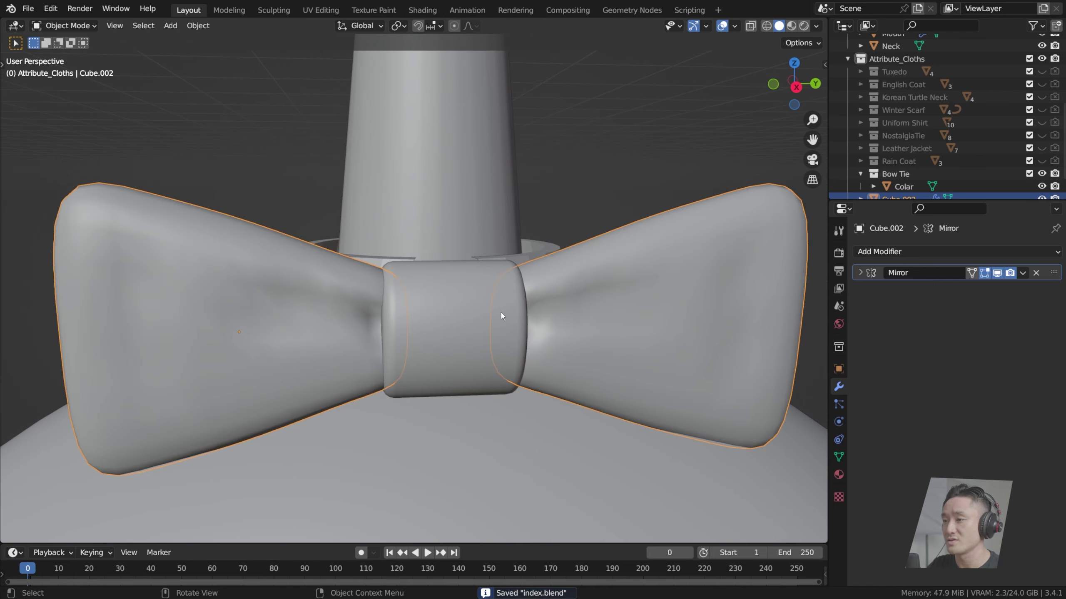
scroll(502, 315, "down", 5)
scroll(306, 348, "up", 5)
scroll(306, 342, "down", 5)
Step: Select a short row of vertices on the wing's lower outer area in Edit Mode and move them about -0.012 m along X
key("Tab")
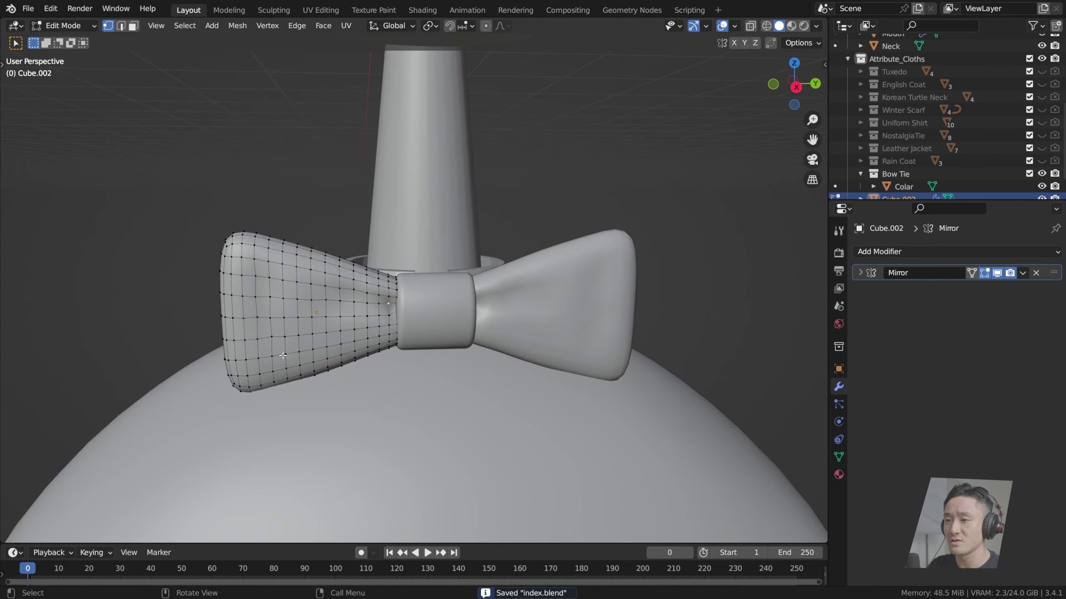
scroll(283, 356, "up", 5)
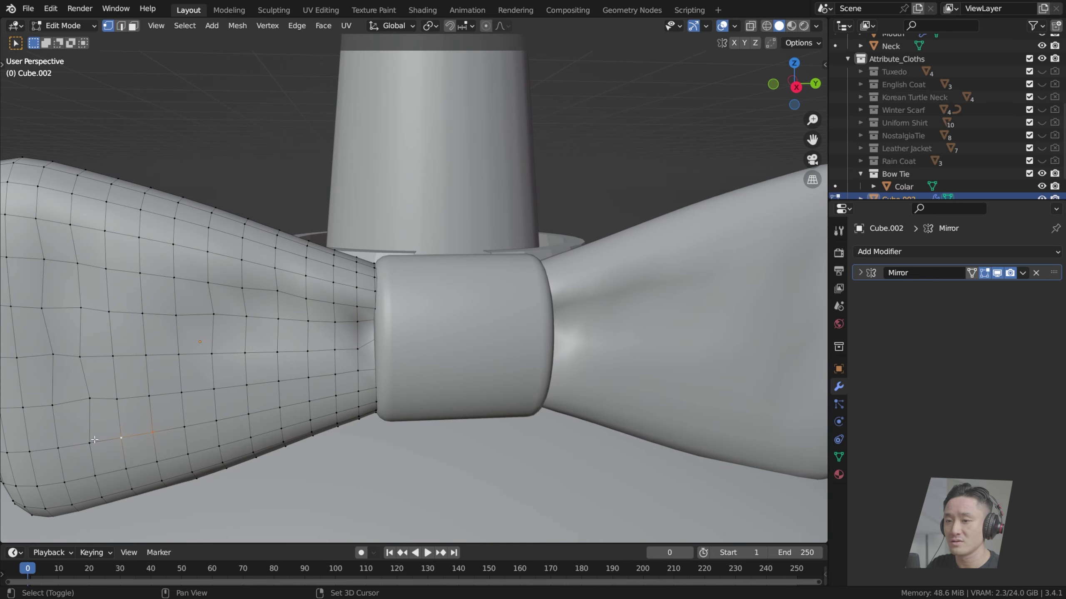
middle_click_drag(94, 439, 222, 384)
key("g")
key("x")
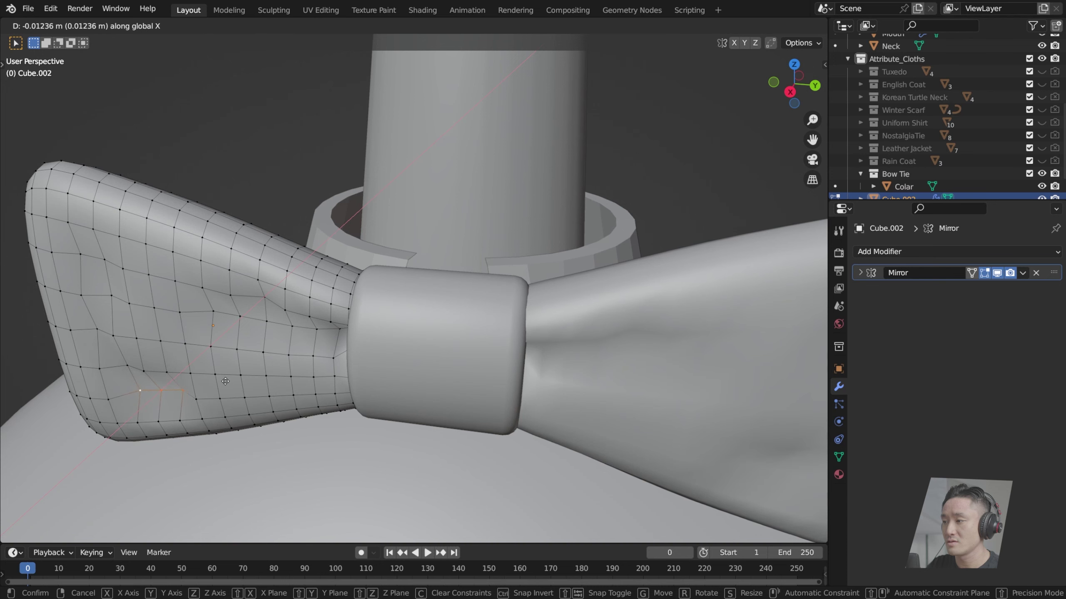
left_click(225, 381)
Step: Return to Object Mode, check the creases from the front and save the file with the knot selected
key("Tab")
scroll(225, 381, "down", 6)
middle_click_drag(226, 381, 504, 228)
scroll(494, 296, "up", 1)
key("Tab")
scroll(499, 294, "up", 6)
key("Tab")
middle_click_drag(496, 303, 532, 279)
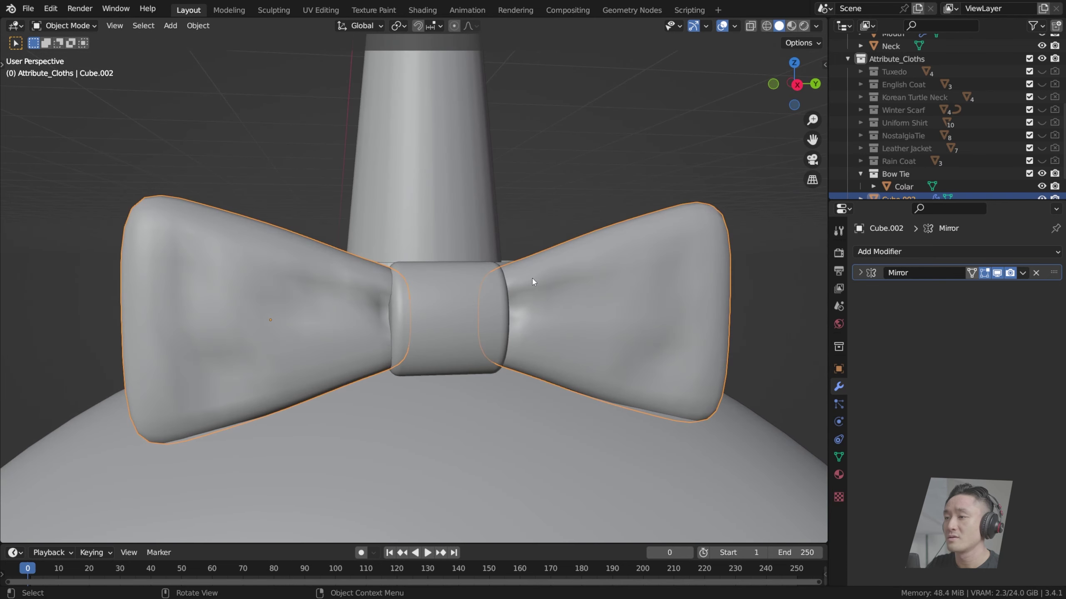
left_click(487, 284)
key("ctrl+s")
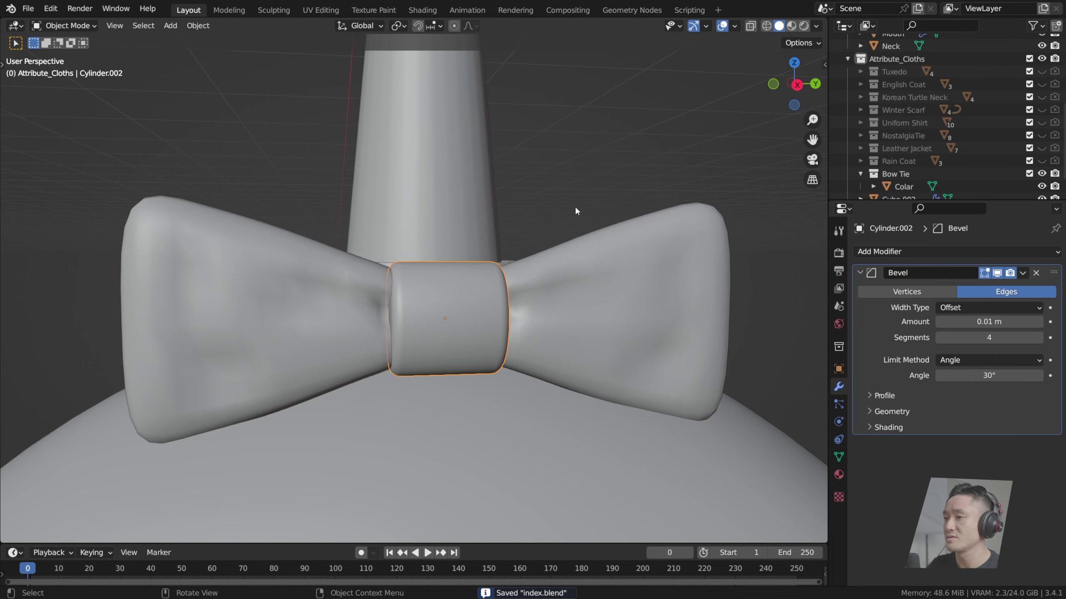
Step: Add a Subdivision modifier to the wings with Levels Viewport set to 2 and save the file
scroll(575, 211, "down", 4)
left_click(488, 278)
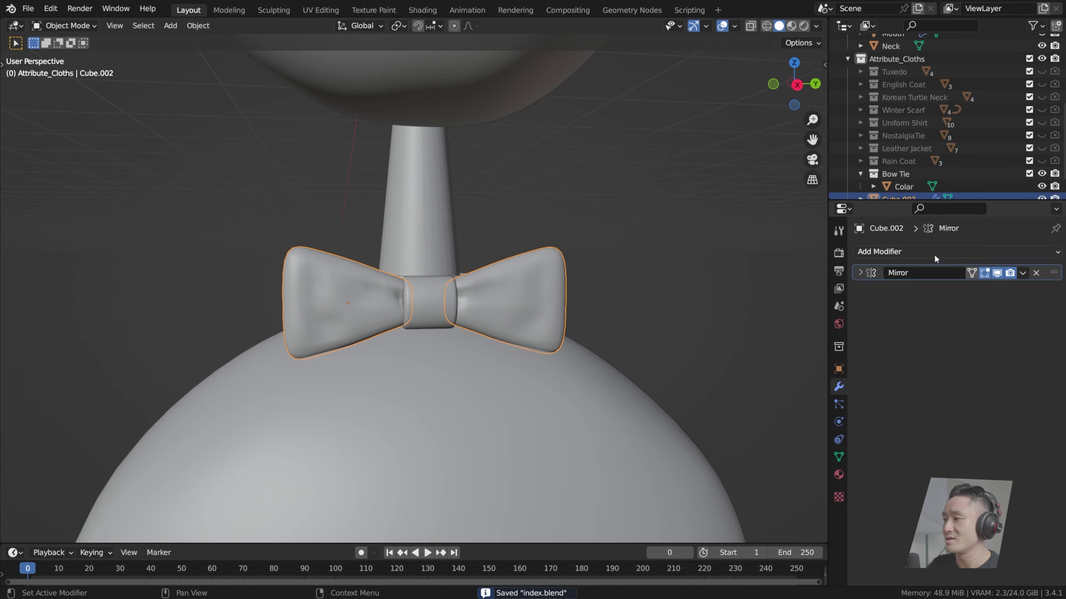
left_click(909, 251)
left_click(813, 485)
scroll(536, 289, "up", 3)
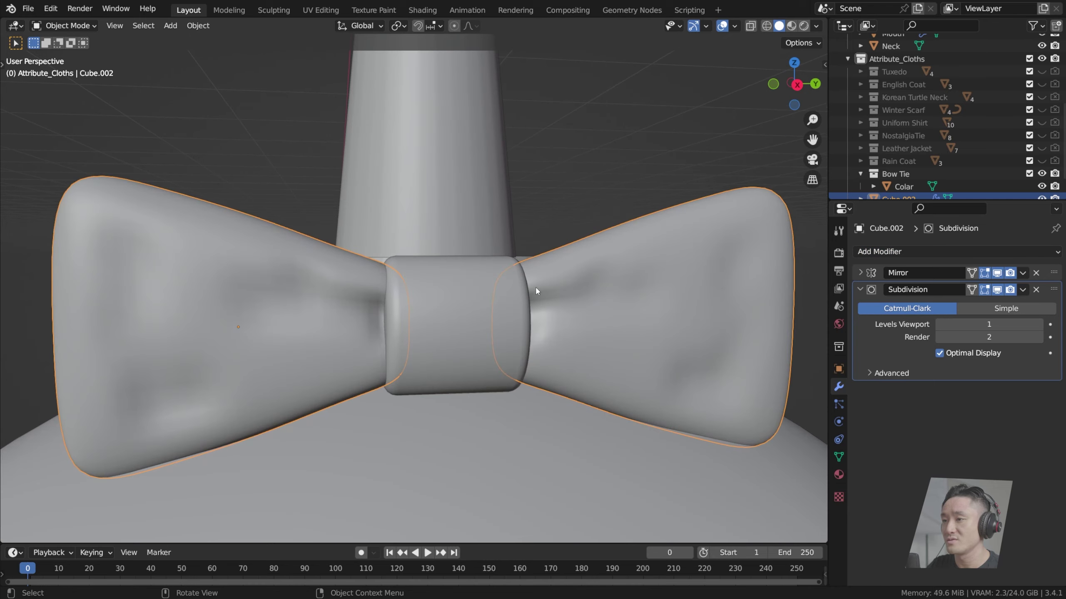
middle_click_drag(535, 287, 629, 277)
left_click(1039, 324)
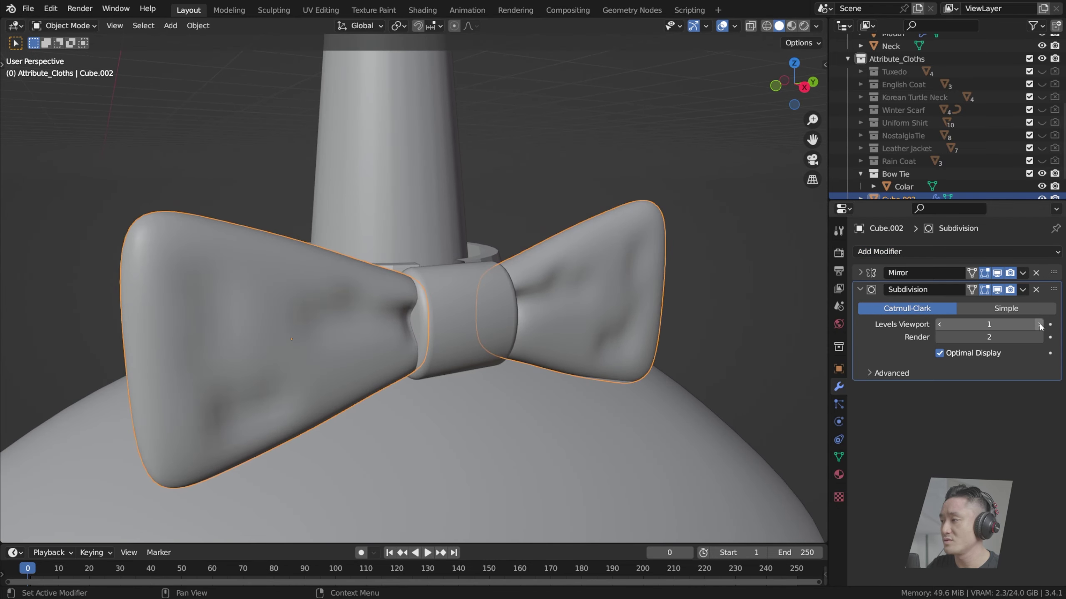
scroll(420, 229, "up", 2)
middle_click_drag(421, 229, 532, 260)
scroll(424, 241, "down", 3)
key("ctrl+s")
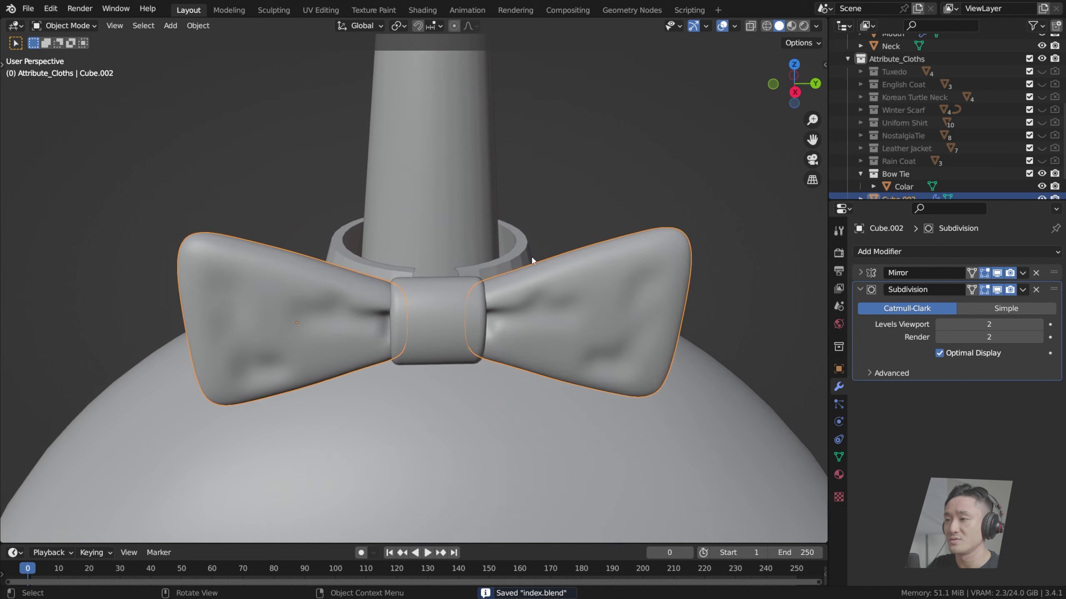
Step: Try to scale down the wings and knot together in Edit Mode
left_click(462, 298)
key("Tab")
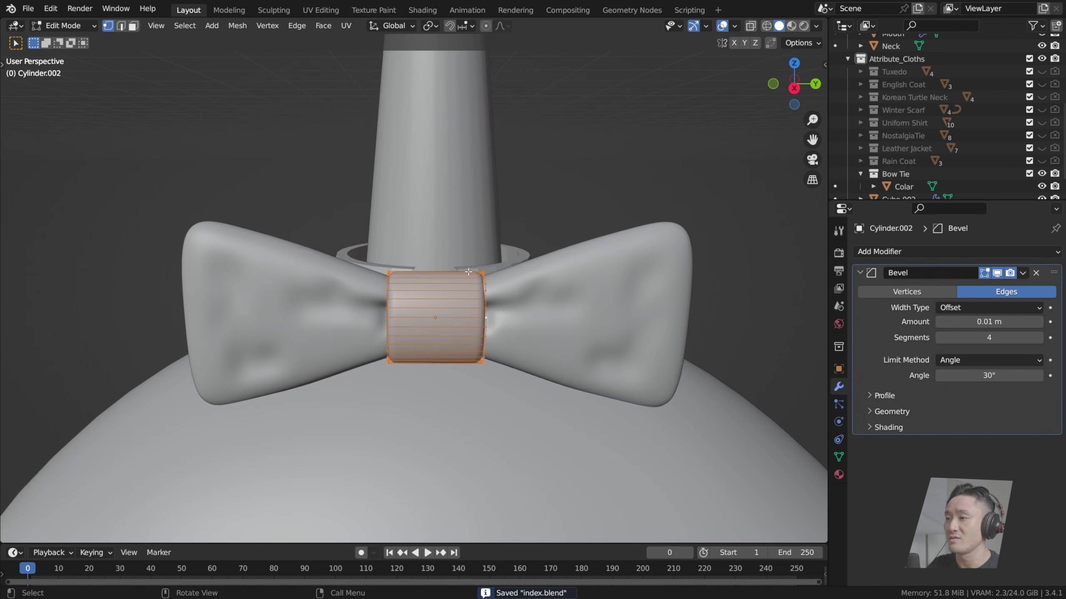
key("alt+a")
key("Tab")
left_click(523, 282)
left_click(443, 286, "shift")
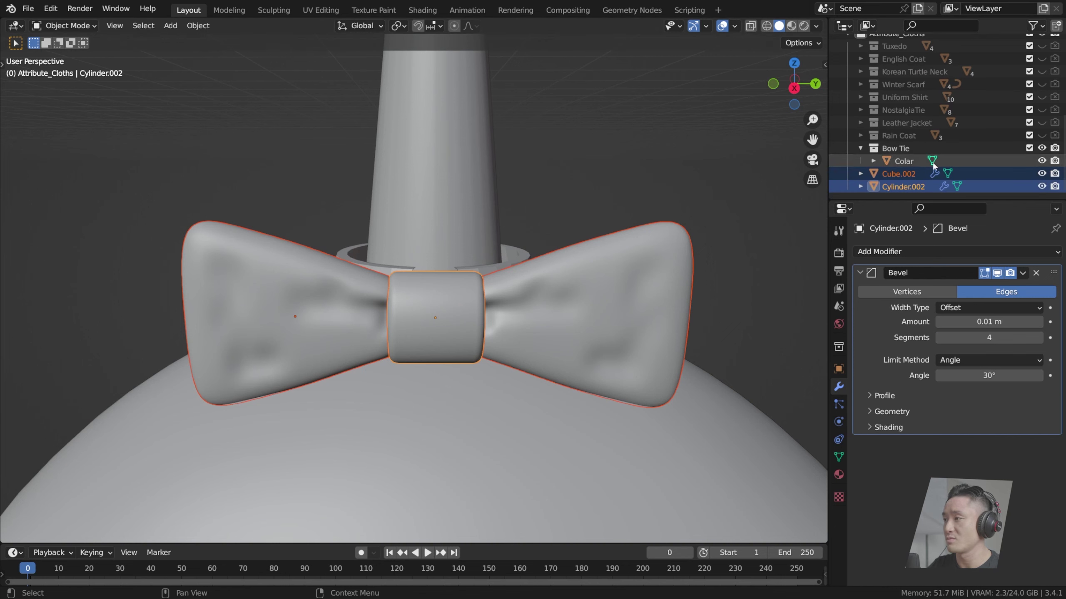
key("Tab")
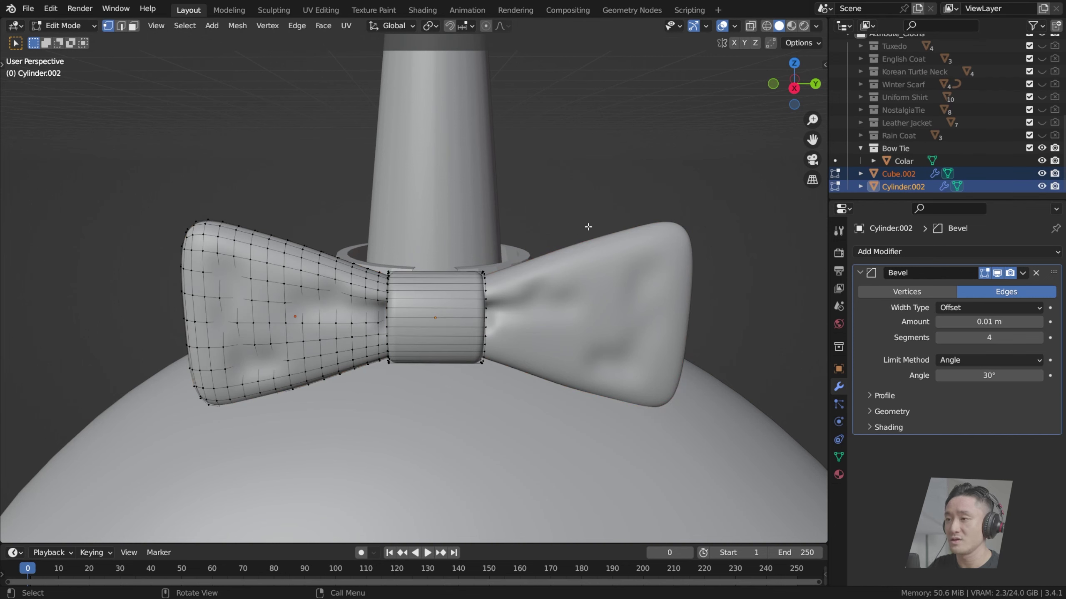
key("a")
key("s")
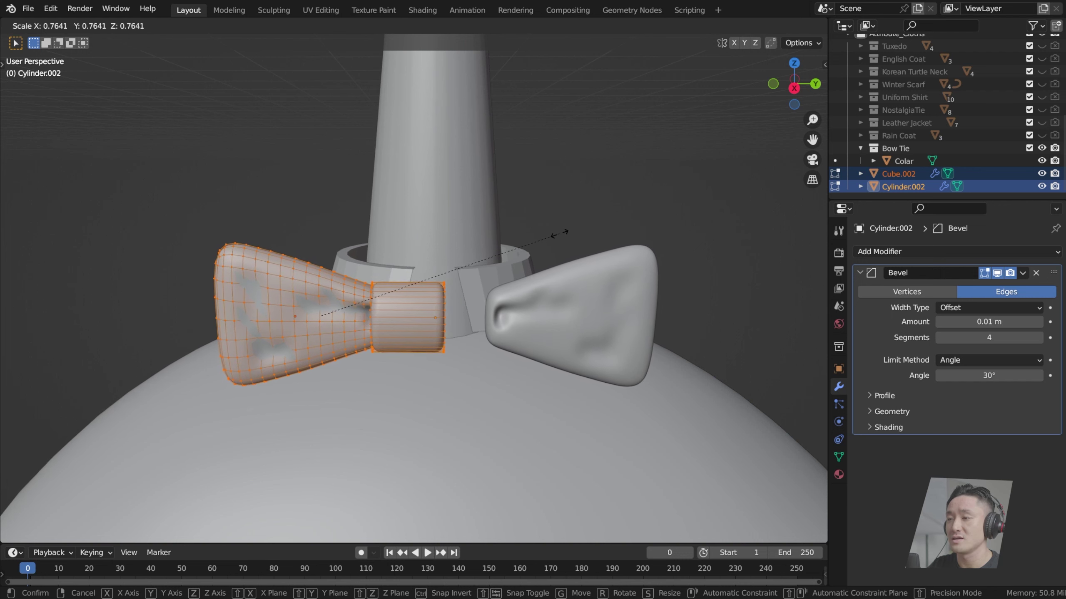
left_click(555, 233)
key("Tab")
left_click(630, 171)
Step: Select the wings and the knot in Object Mode and scale them together to 0.51
left_click(592, 276)
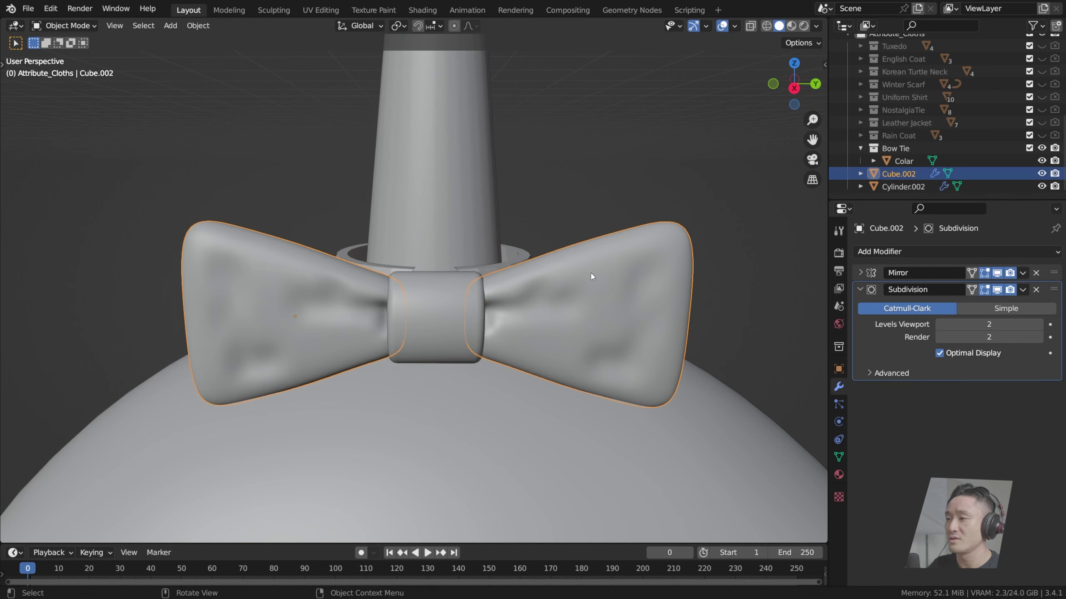
left_click(472, 283, "shift")
key("s")
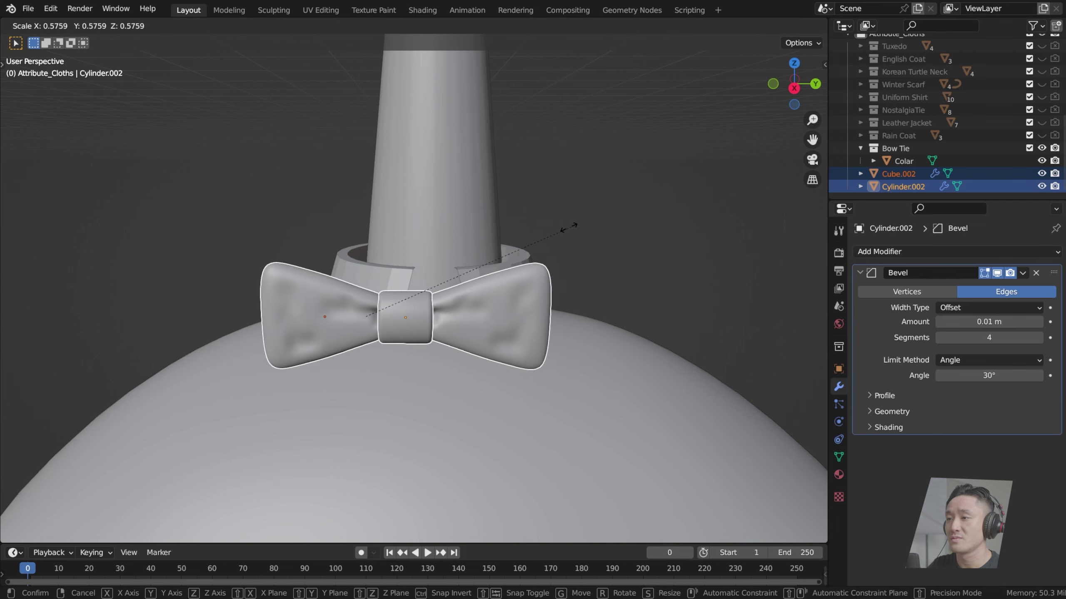
left_click(552, 233)
Step: Move the bow tie about 0.038 m along Y and 0.018 m along Z, then lower it about 0.006 m in the right view
key("g")
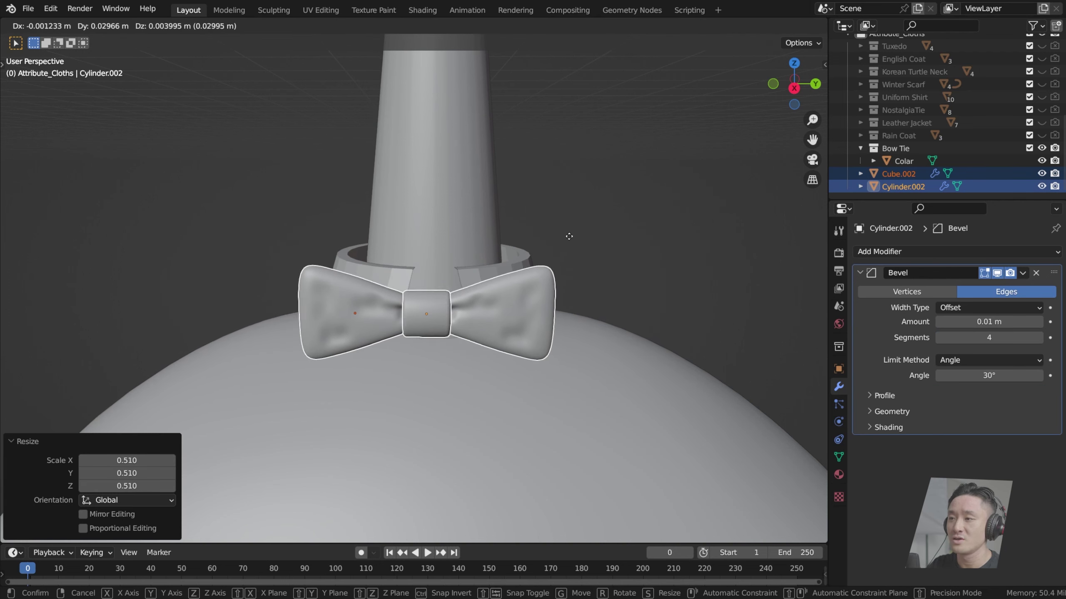
left_click(575, 222)
key("KP_3")
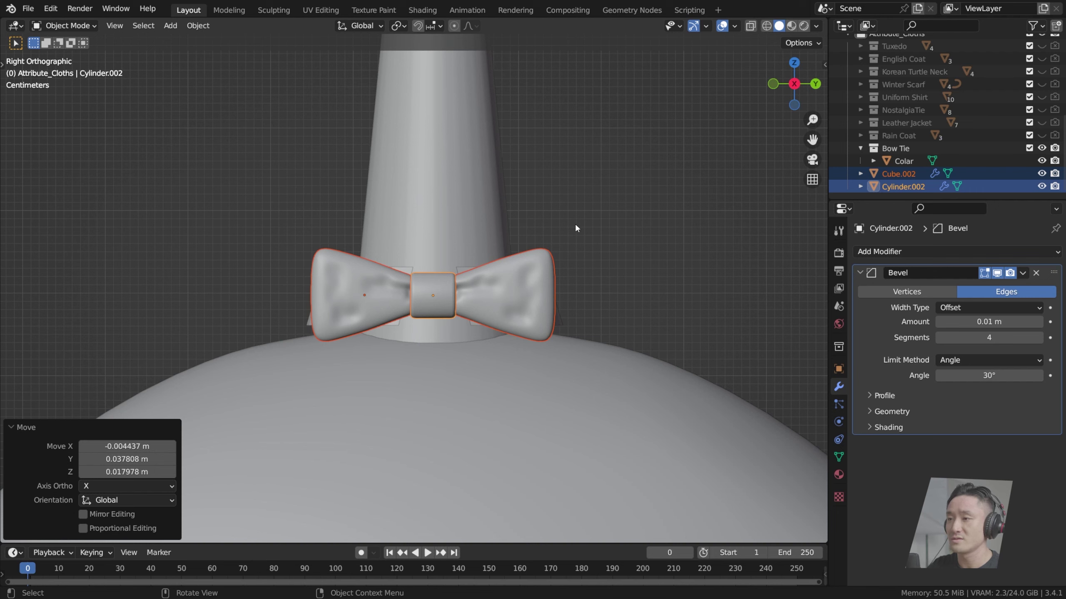
key("g")
left_click(563, 238)
Step: Examine the bow tie's size and placement on the whole character, including from the camera view
middle_click_drag(562, 237, 444, 267)
scroll(605, 265, "down", 6)
scroll(432, 237, "down", 3)
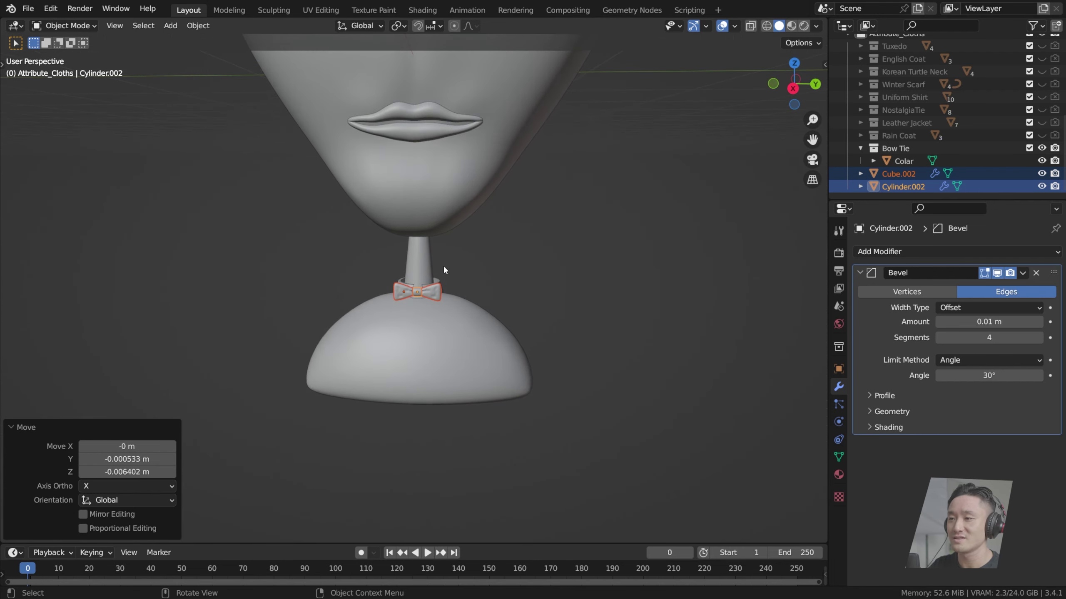
key("KP_0")
key("KP_0")
scroll(444, 269, "down", 6)
middle_click_drag(465, 332, 444, 346)
key("Tab")
key("Tab")
scroll(439, 353, "up", 3)
Step: Deselect the bow tie objects and save the file
left_click(437, 354)
middle_click_drag(368, 368, 444, 340, "shift")
scroll(465, 368, "up", 7)
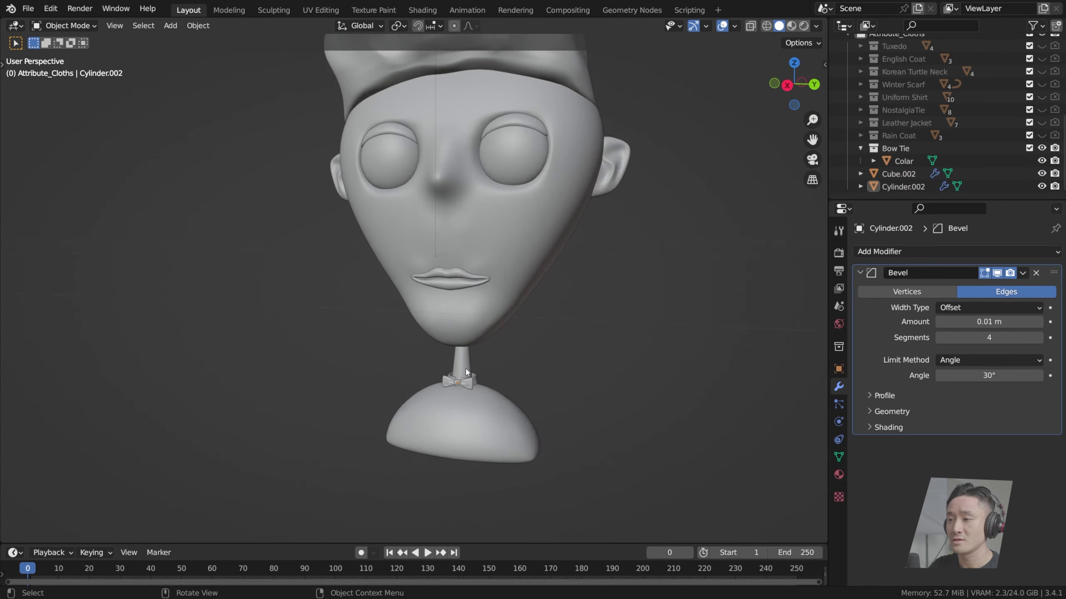
scroll(498, 425, "down", 5)
key("ctrl+s")
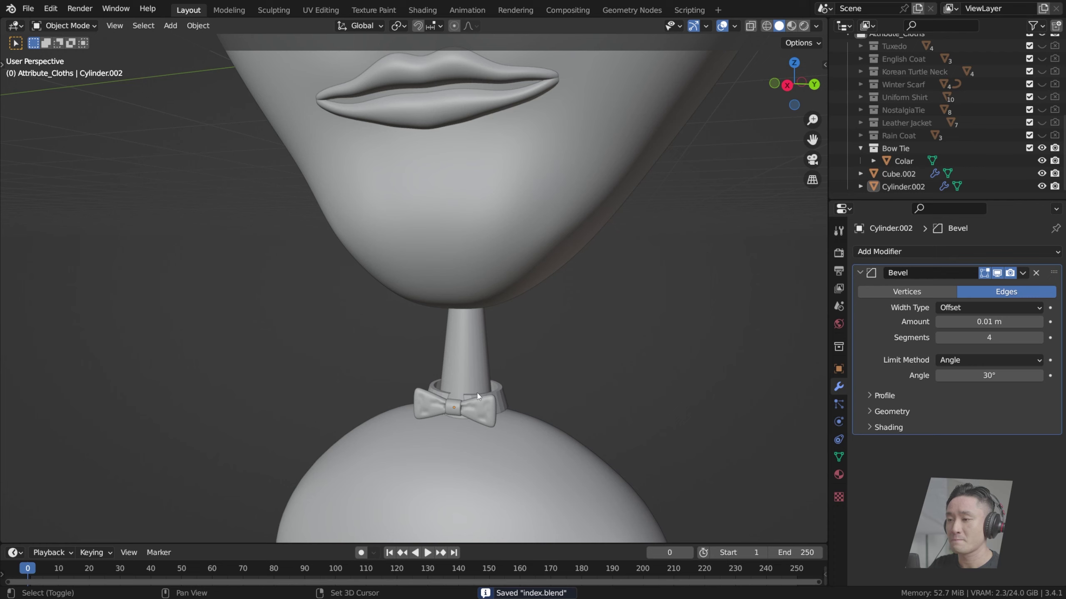
scroll(441, 339, "up", 2)
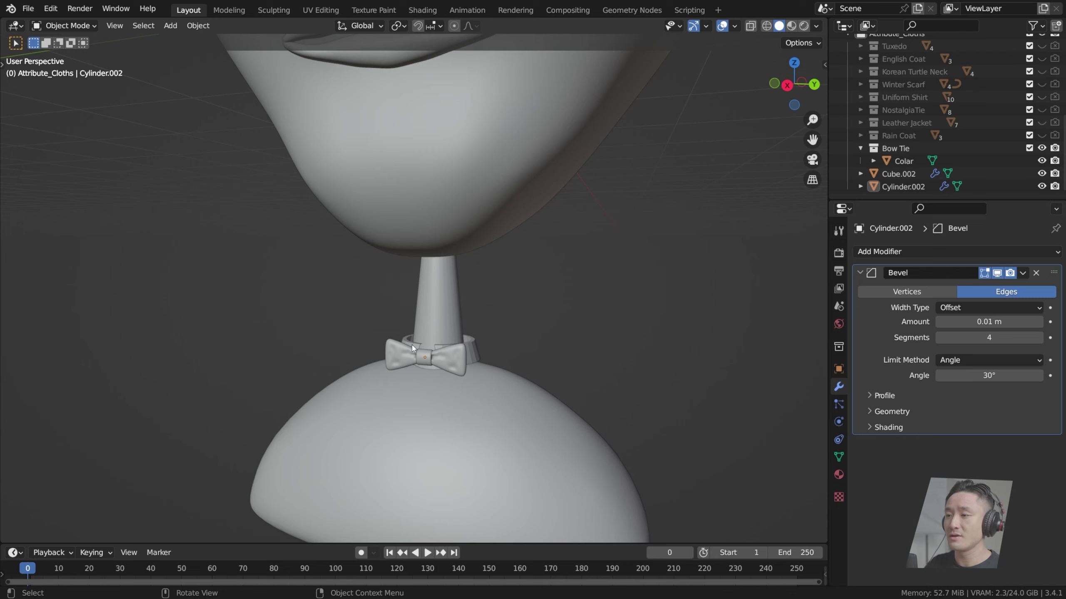
Step: Select the collar behind the bow tie and open it in Edit Mode
scroll(461, 353, "down", 1)
middle_click_drag(411, 345, 473, 399)
scroll(462, 358, "up", 3)
scroll(461, 358, "up", 4)
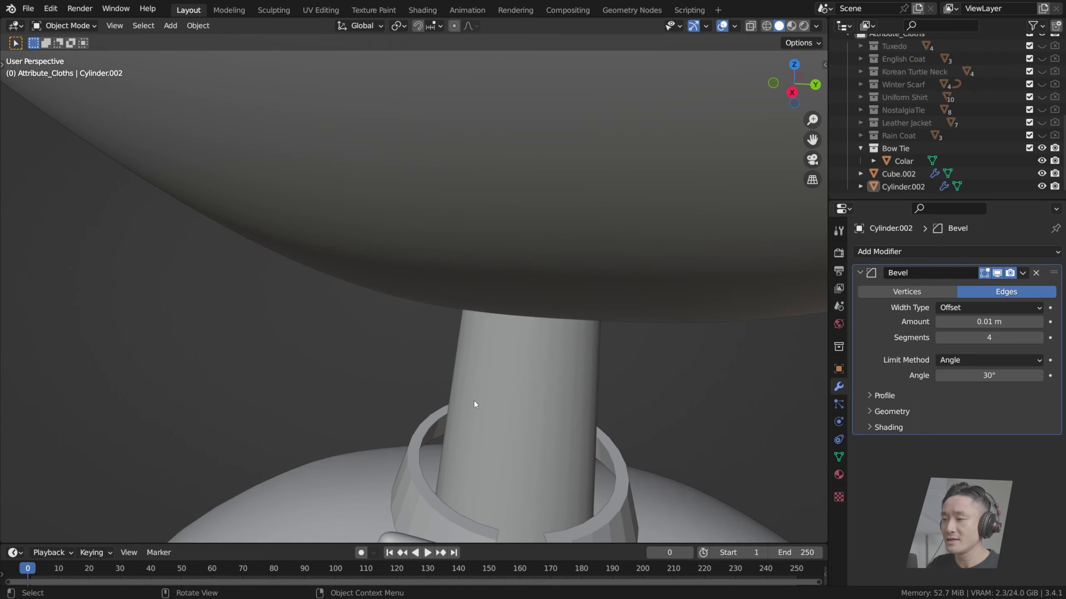
scroll(475, 404, "down", 3)
middle_click_drag(377, 188, 414, 278)
left_click(389, 347)
left_click(471, 331)
scroll(496, 348, "up", 1)
scroll(441, 301, "up", 4)
left_click(306, 297)
scroll(422, 287, "down", 2)
key("Tab")
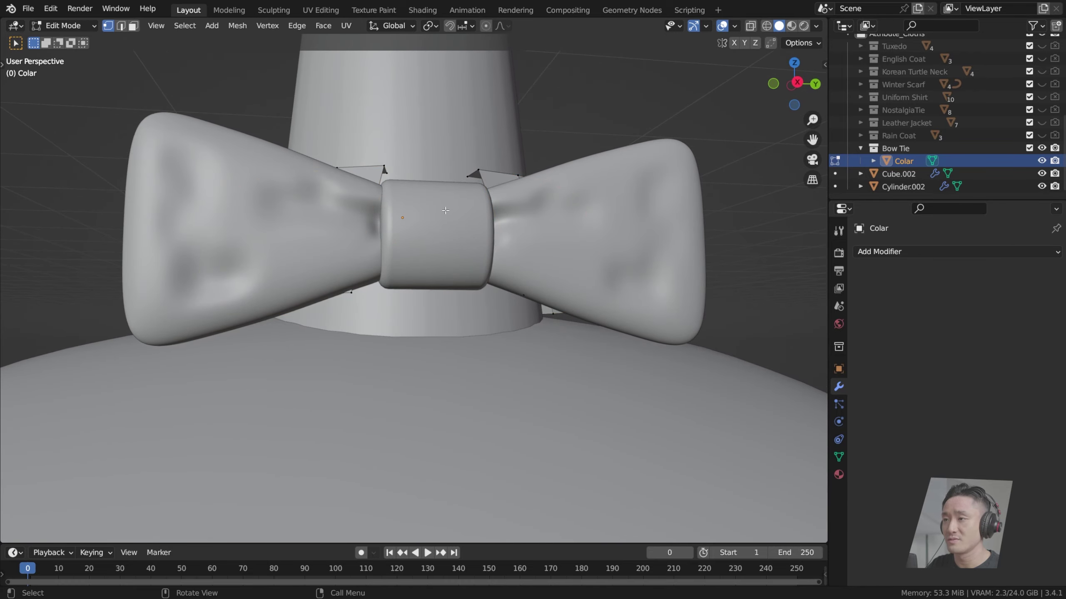
middle_click_drag(445, 211, 616, 312)
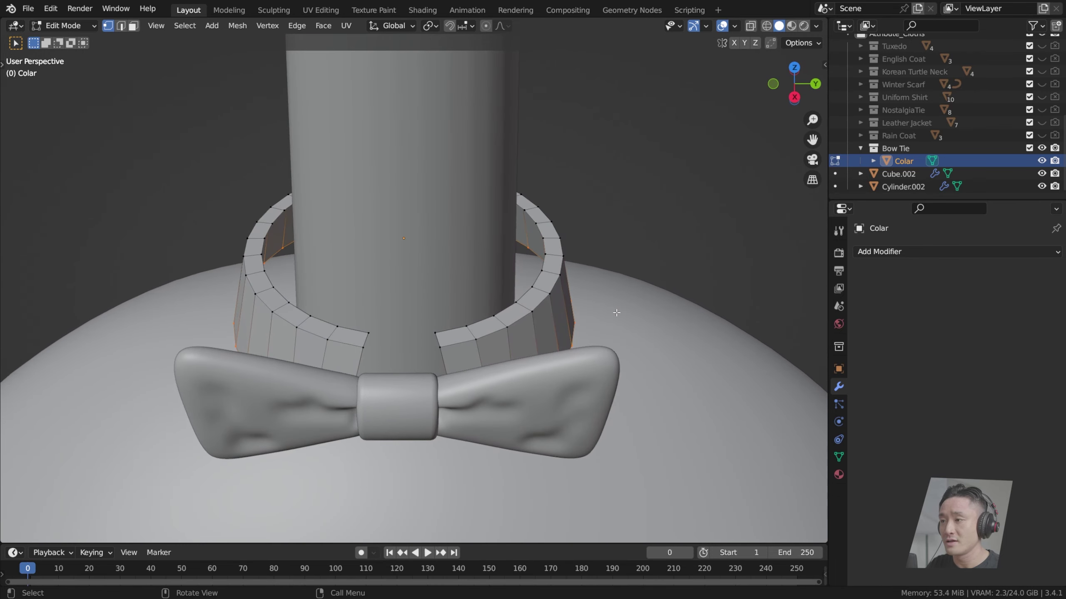
key("KP_3")
key("g")
key("y")
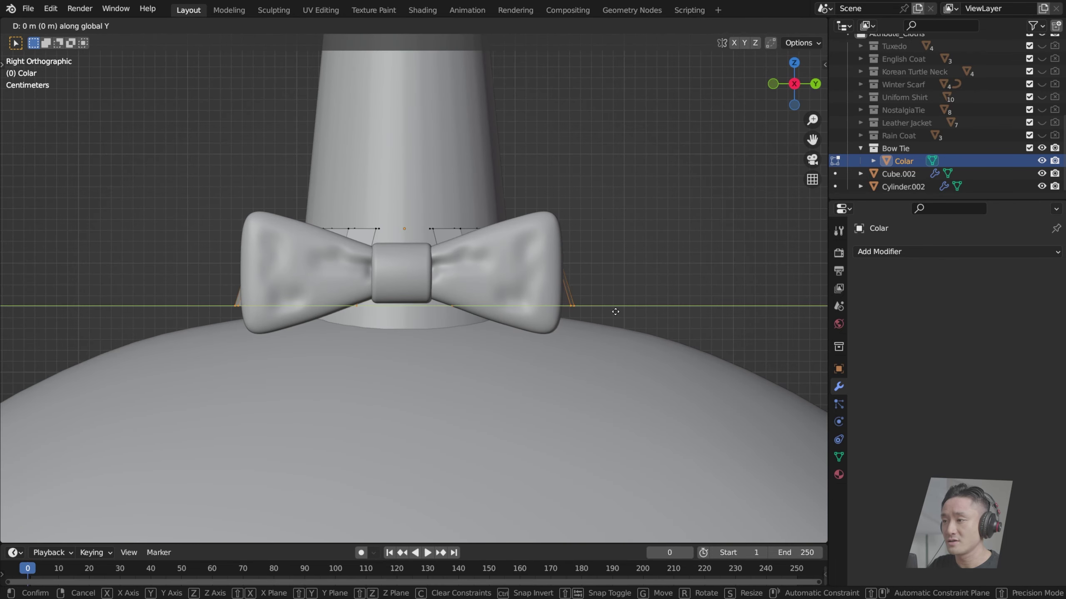
key("x")
key("g")
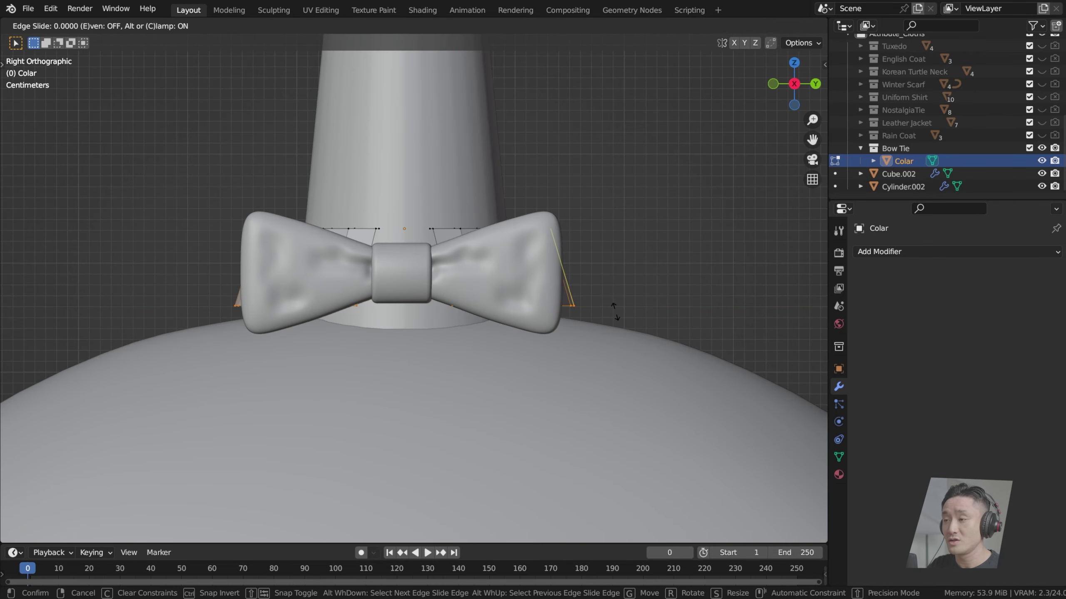
key("Escape")
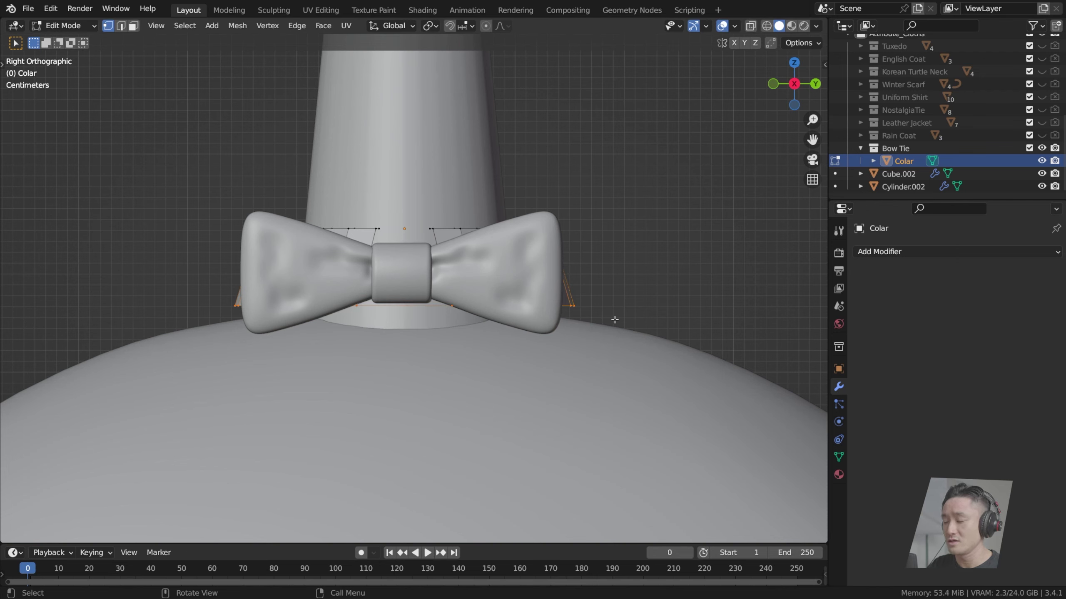
key("z")
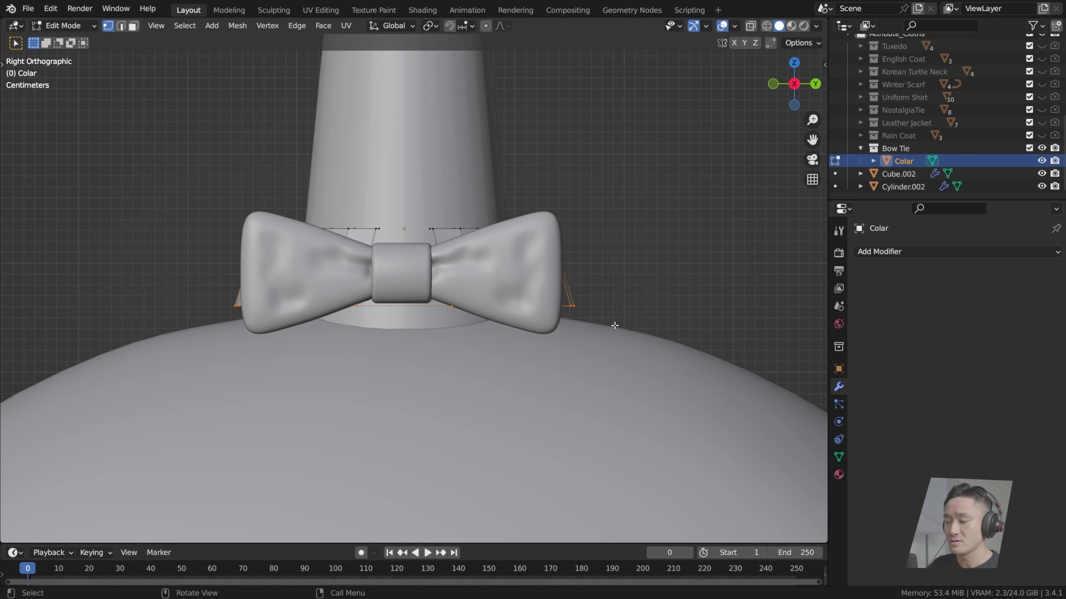
key("z")
Step: Extend the collar's bottom edge downward along Z so it reaches closer to the bust
mouse_move(616, 329)
middle_mouse_down()
mouse_move(623, 281)
mouse_move(667, 303)
mouse_move(730, 290)
mouse_move(589, 273)
mouse_move(574, 253)
middle_mouse_up()
key("e")
key("z")
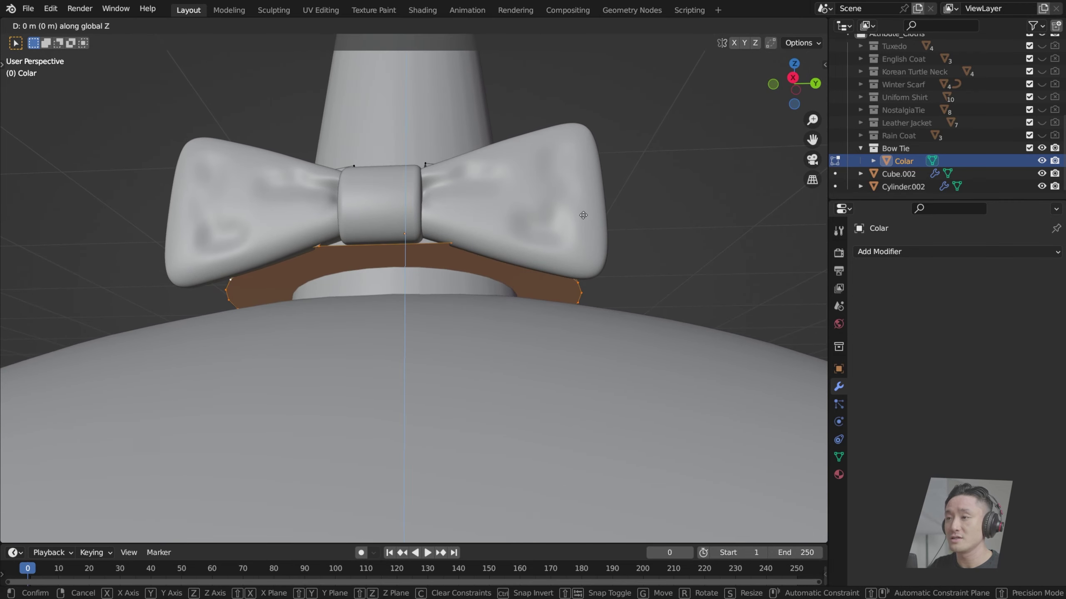
left_click(588, 240)
Step: Delete the face closing off the underside of the collar and save the file
middle_click_drag(588, 240, 602, 223)
middle_click_drag(470, 261, 474, 290)
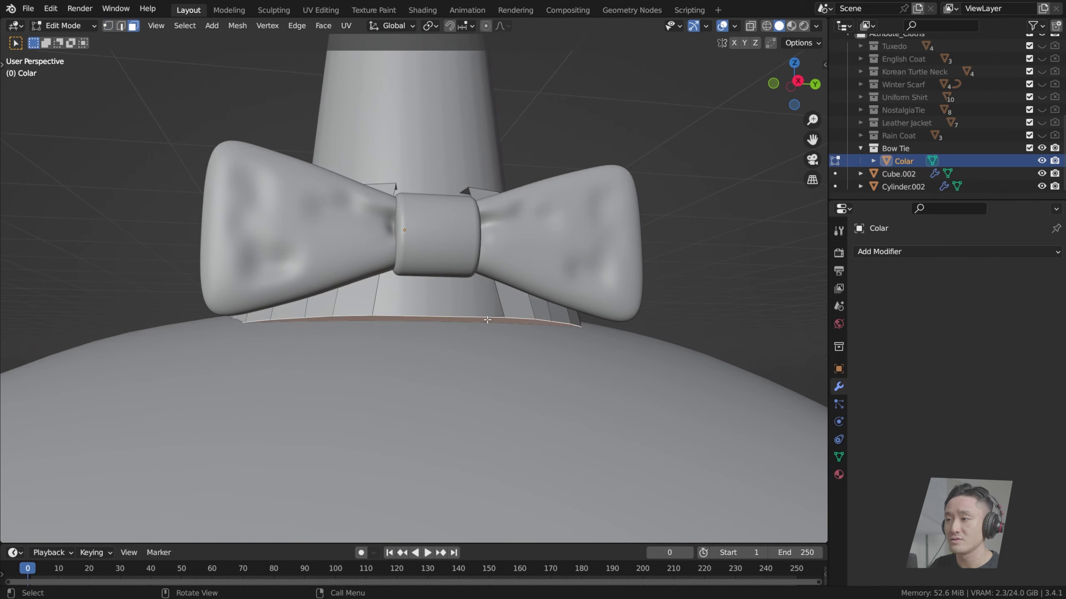
middle_click_drag(486, 349, 475, 307)
key("x")
key("Escape")
key("ctrl+z")
key("x")
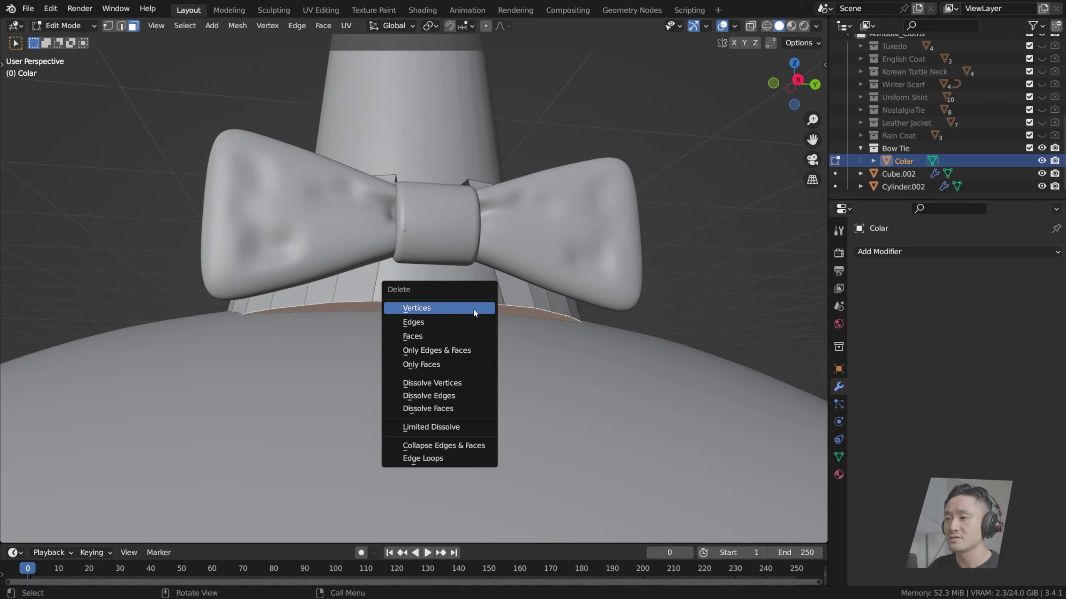
left_click(465, 334)
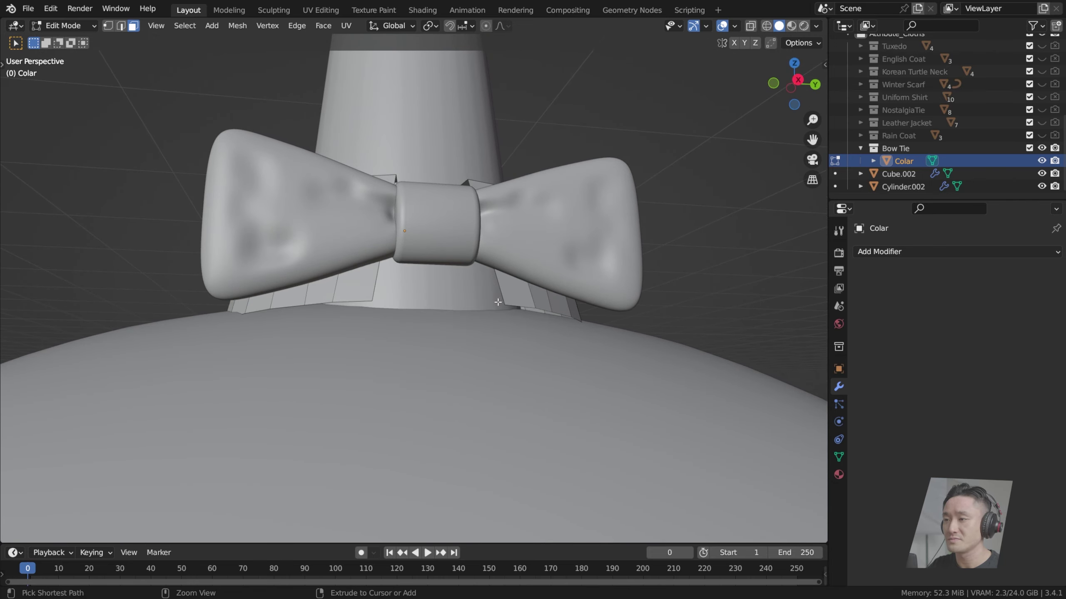
key("ctrl+s")
Step: Return to Object Mode and raise the collar slightly along Z
middle_click_drag(499, 301, 441, 339)
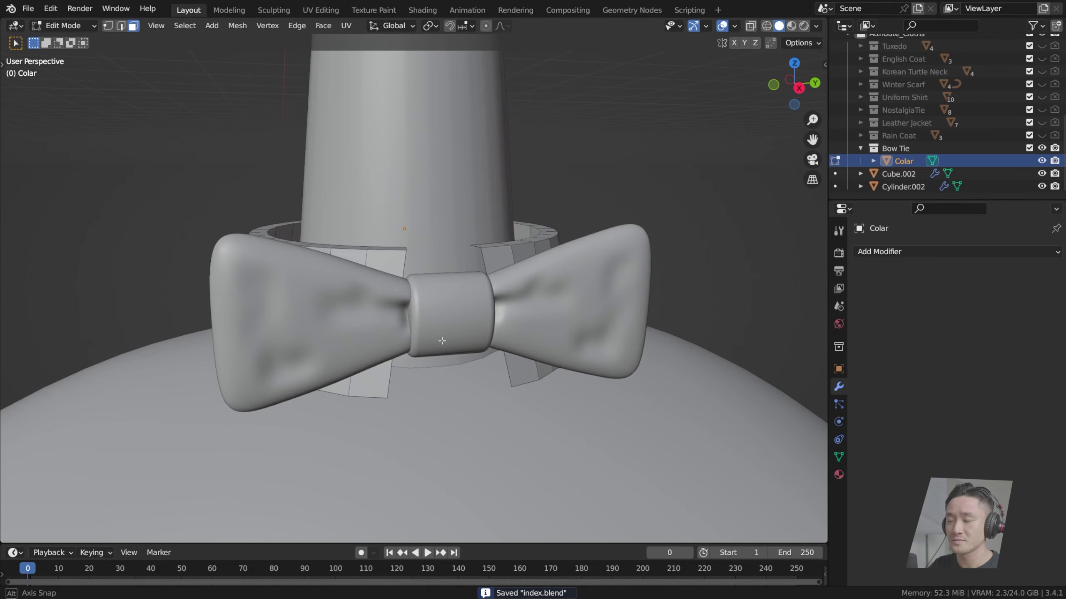
scroll(441, 338, "down", 4)
middle_click_drag(449, 296, 442, 292)
key("Tab")
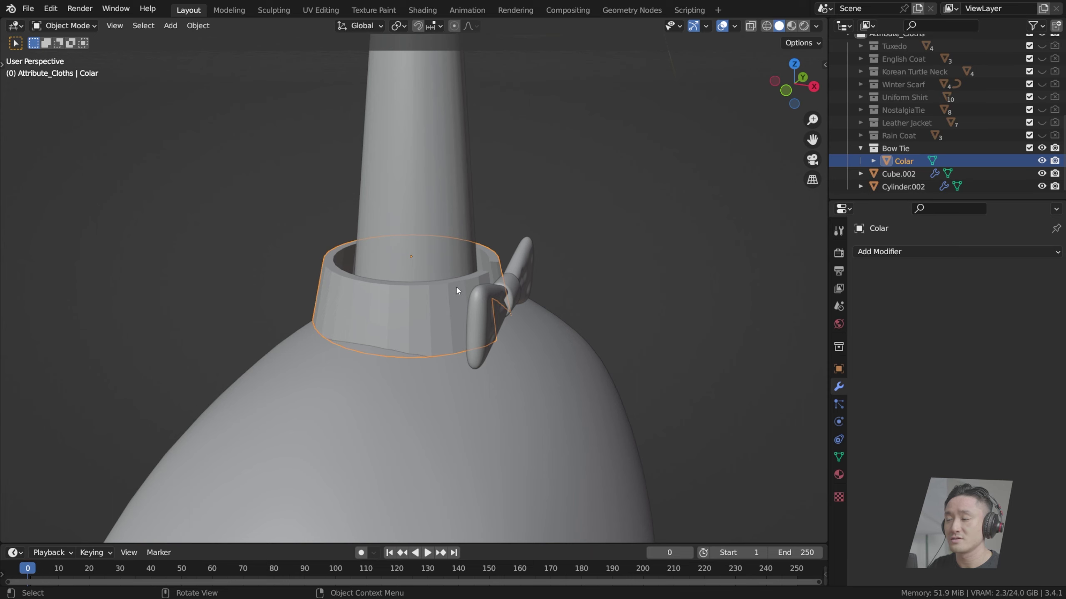
key("g")
key("z")
left_click(453, 258)
Step: Select the wings and the knot and fine-tune their height along Z, with a final move of about -0.0023 m
middle_click_drag(453, 258, 395, 294)
left_click(517, 255)
left_click(492, 270, "shift")
key("g")
key("z")
left_click(497, 262)
key("g")
key("z")
left_click(482, 317)
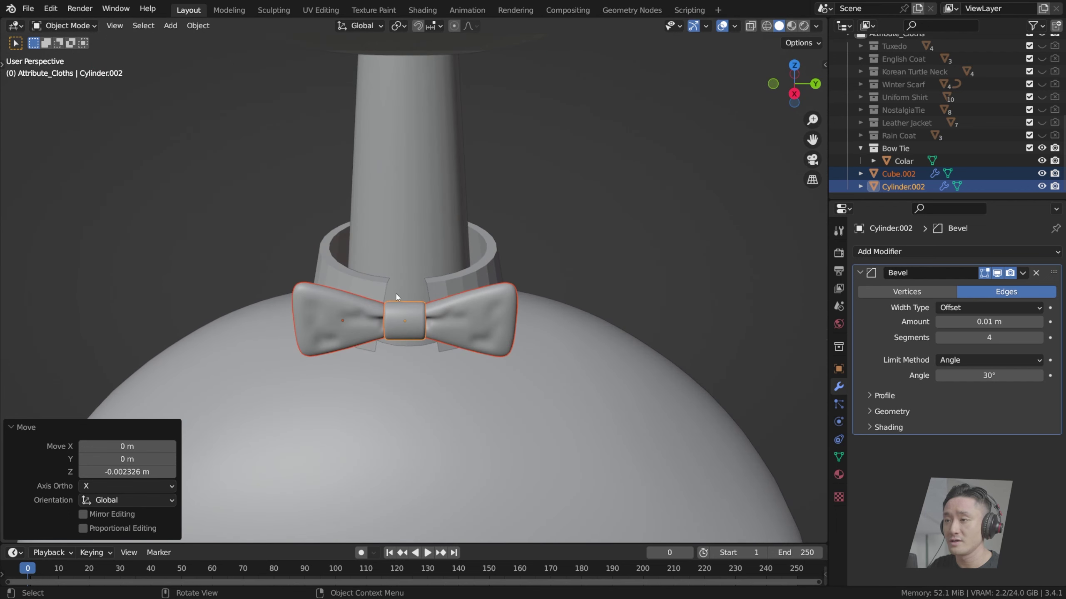
Step: Save the file, then extrude the collar's top inner edge loop down about 0.13 m along Z to form an inner band
left_click(389, 280)
scroll(390, 274, "up", 3)
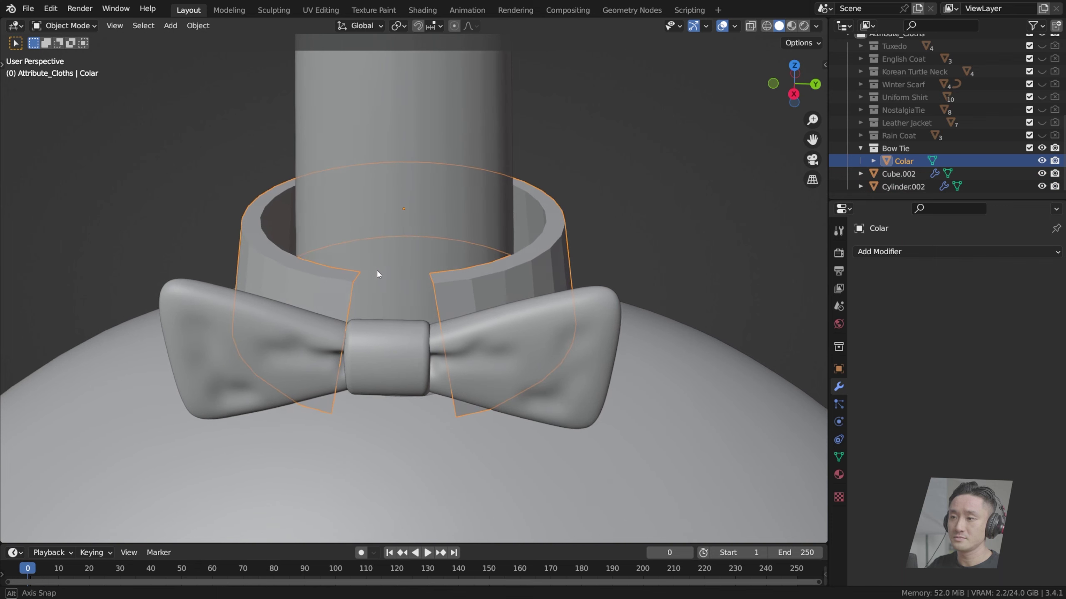
key("ctrl+s")
key("Tab")
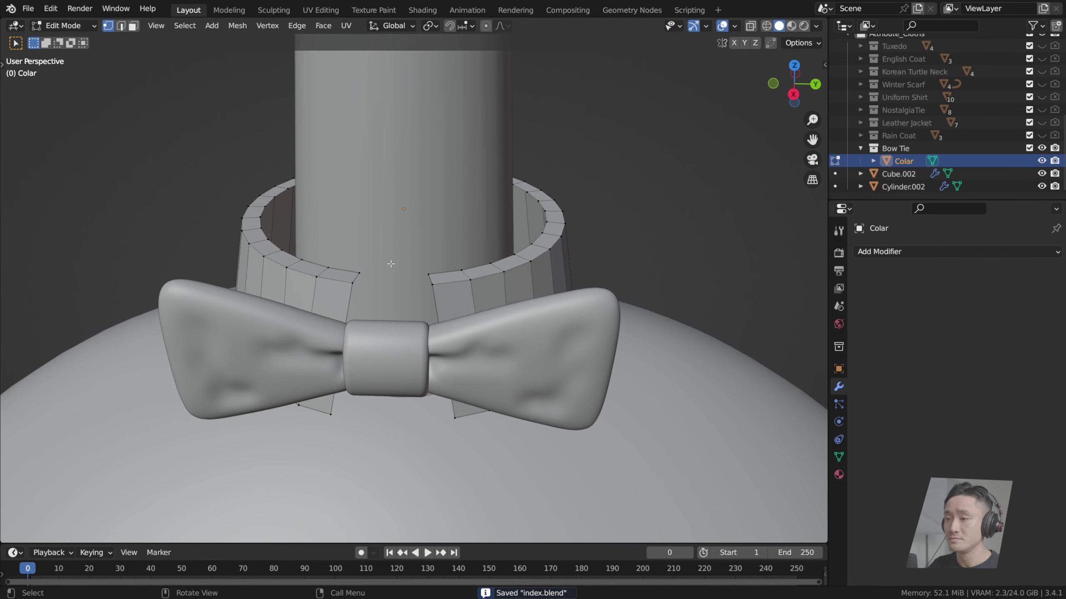
left_click(353, 272, "alt")
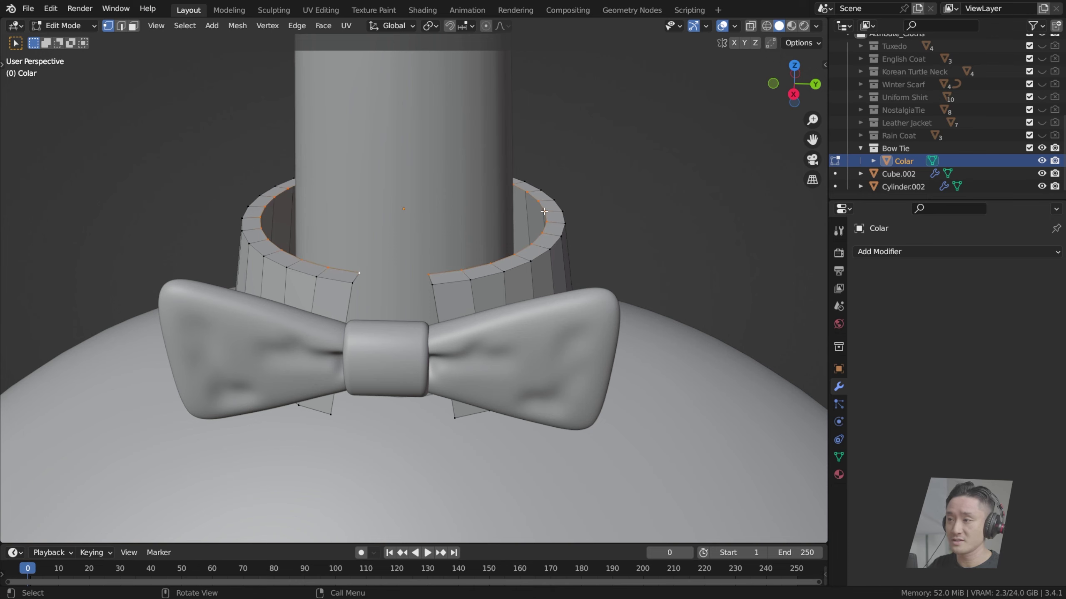
middle_click_drag(353, 272, 191, 236)
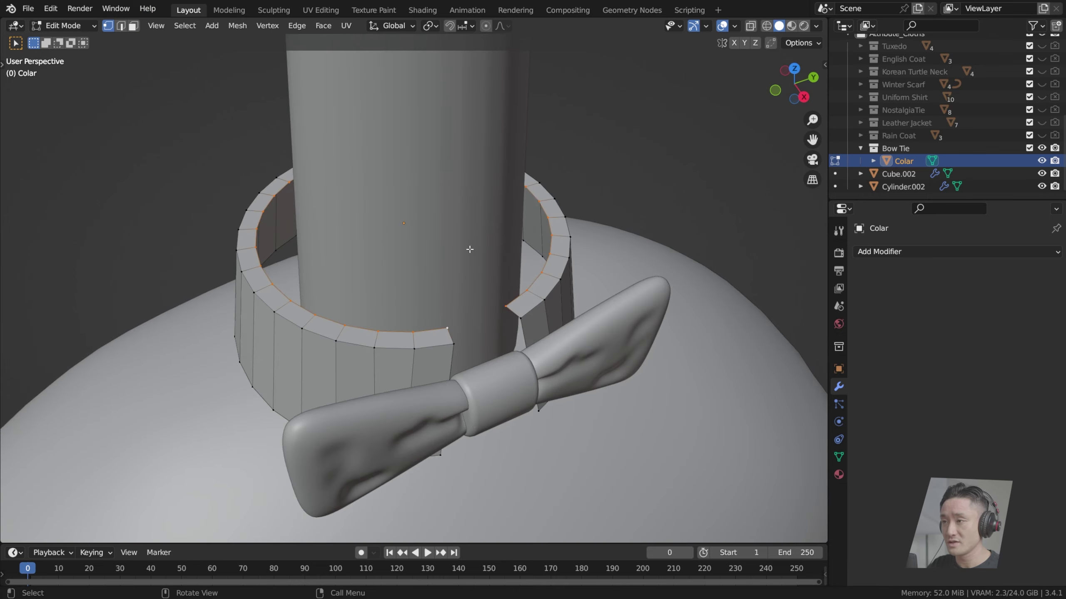
middle_click_drag(470, 249, 550, 243)
key("g")
key("z")
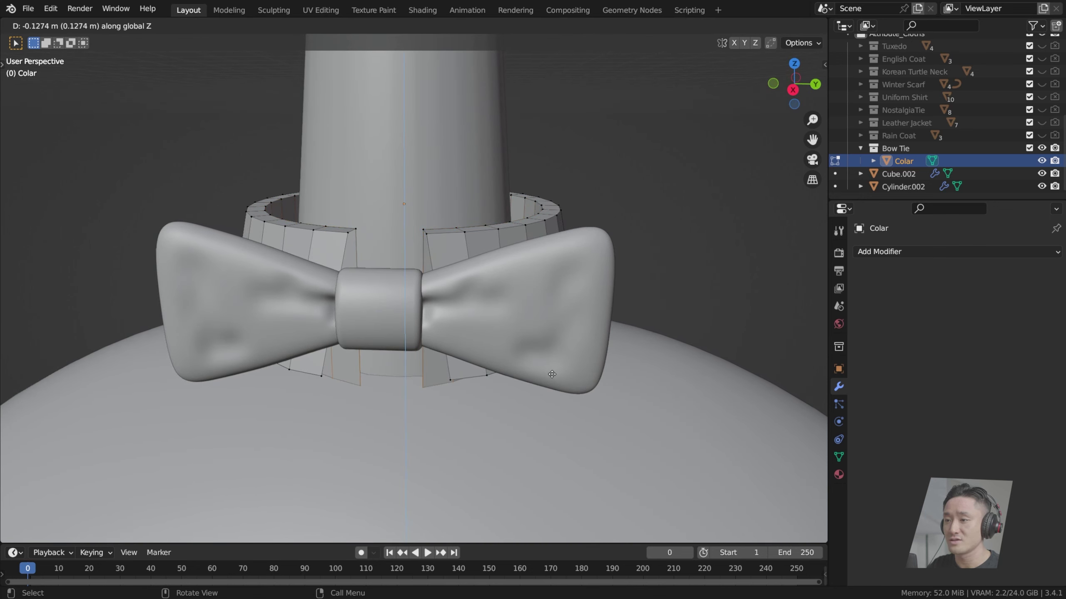
left_click(553, 360)
Step: Select the end edges of the inner band at the front opening and fill the gap between them with a face
middle_click_drag(553, 360, 569, 340)
middle_click_drag(460, 216, 403, 251)
left_click(377, 252)
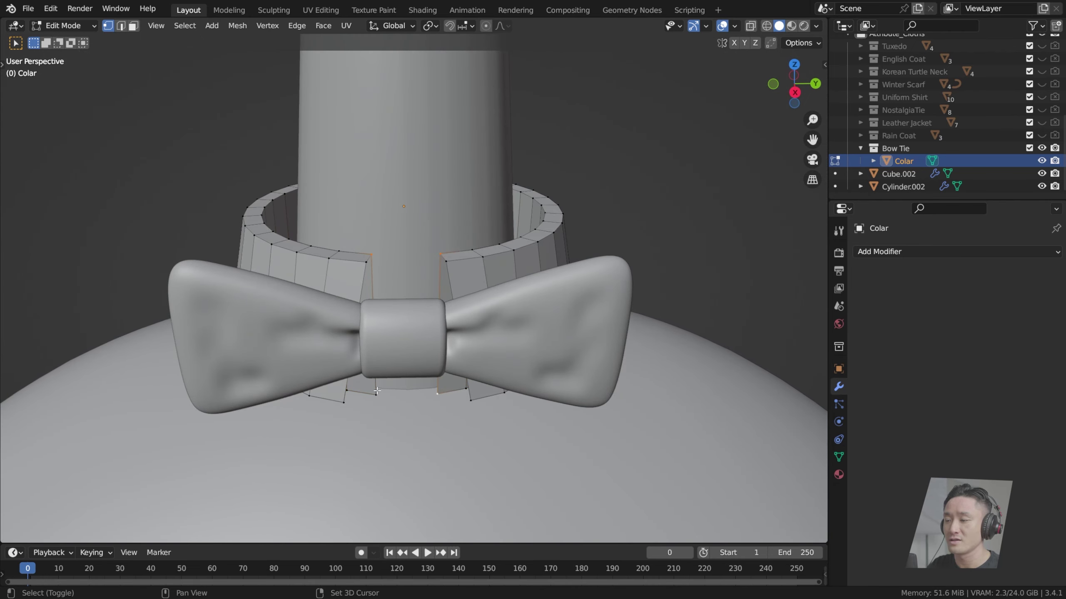
middle_click_drag(423, 262, 430, 311)
scroll(441, 297, "down", 3)
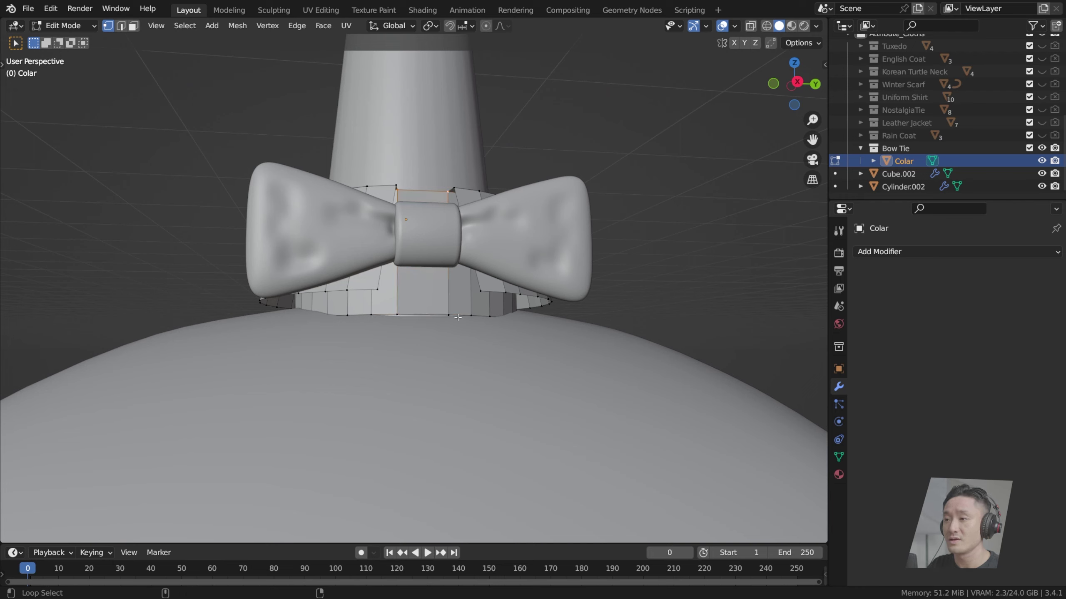
Step: Select the inner band's bottom edge loop and widen it by scaling about 1.24 and again by 1.09
key("alt+a")
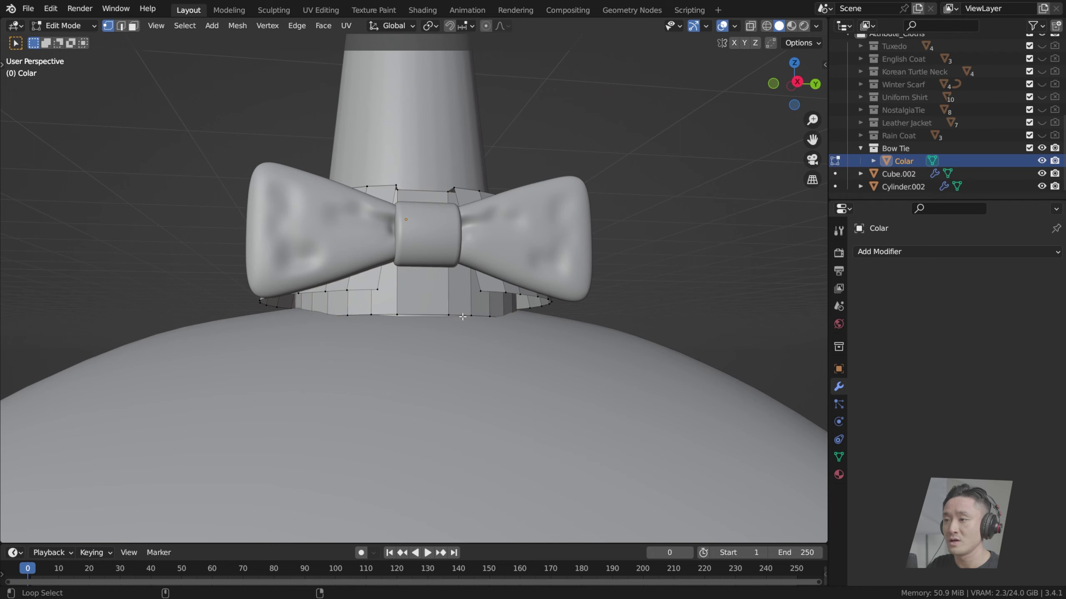
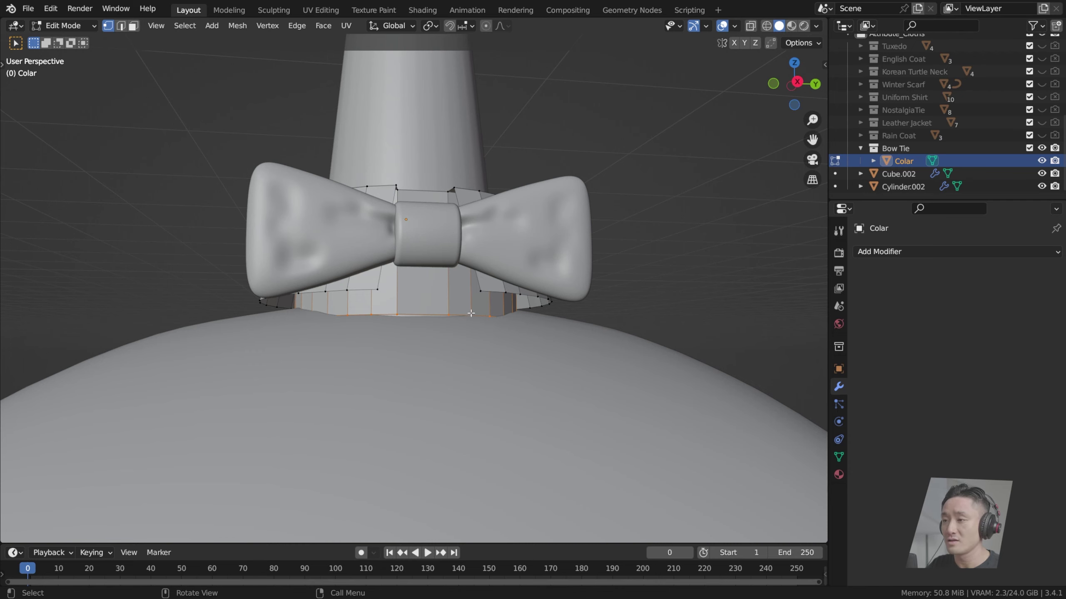
scroll(464, 320, "up", 2)
middle_click_drag(496, 335, 484, 354)
scroll(484, 354, "down", 3)
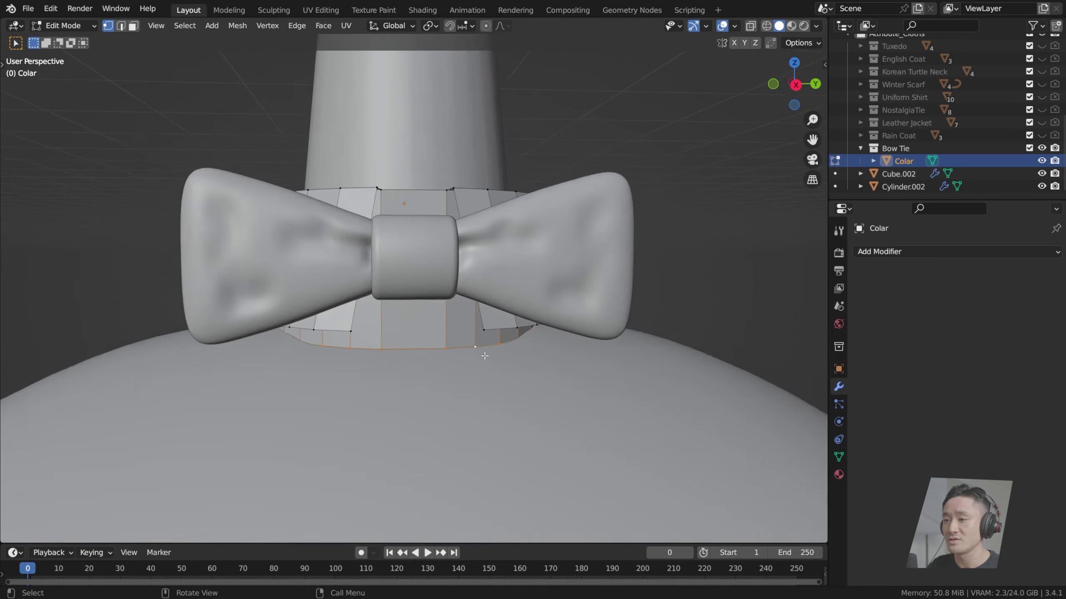
key("s")
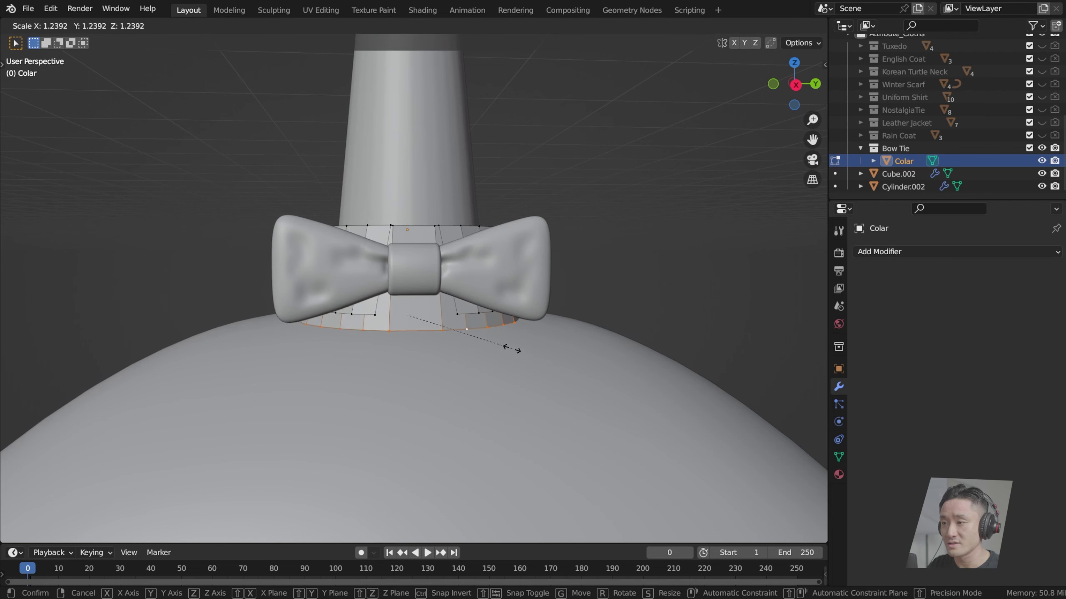
left_click(512, 348)
middle_click_drag(512, 348, 515, 317)
key("s")
left_click(514, 316)
Step: Lower the inner band's bottom loop about 0.009 m along Z, scale it to 0.971, and save the file
key("g")
key("z")
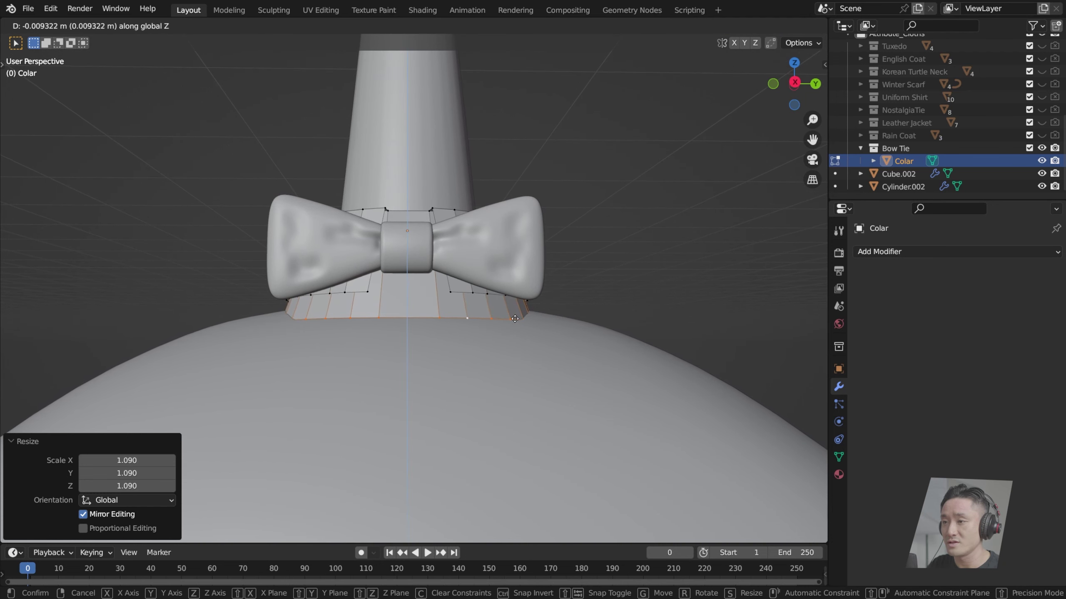
left_click(515, 318)
key("s")
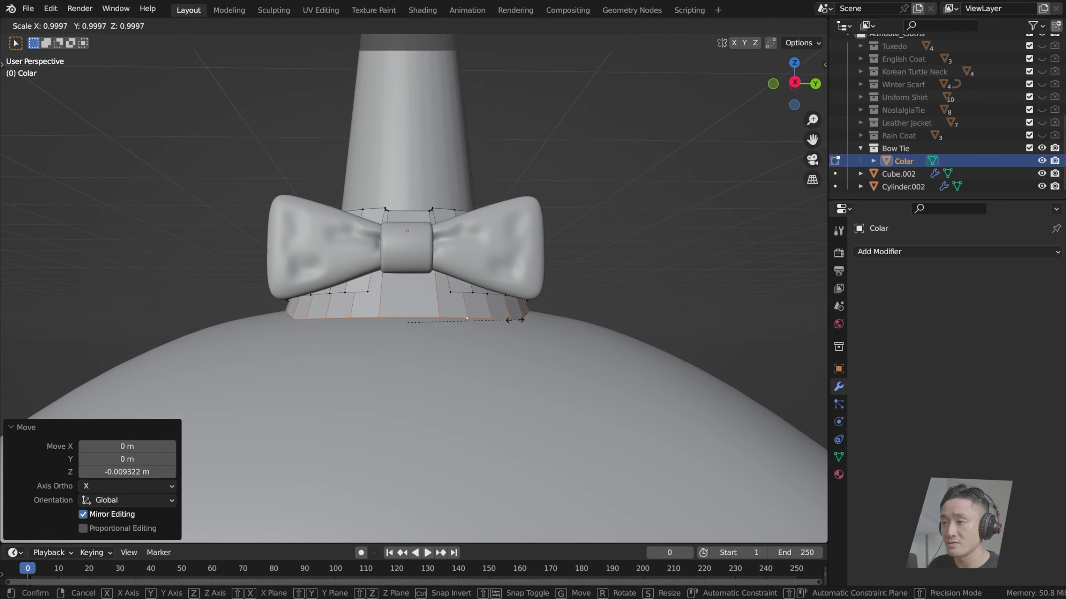
left_click(513, 320)
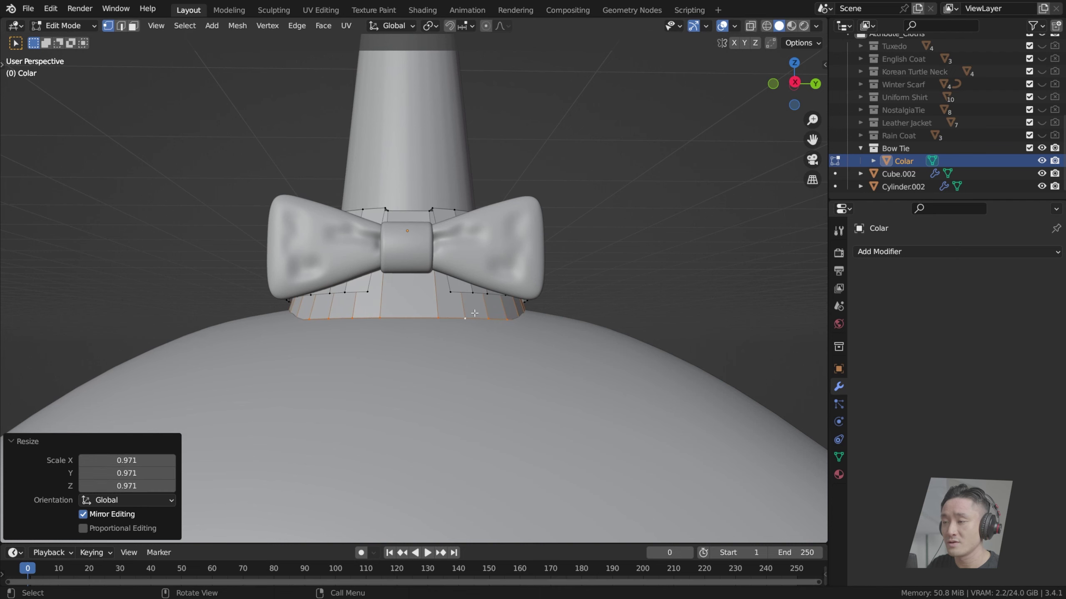
middle_click_drag(513, 320, 475, 373)
key("ctrl+s")
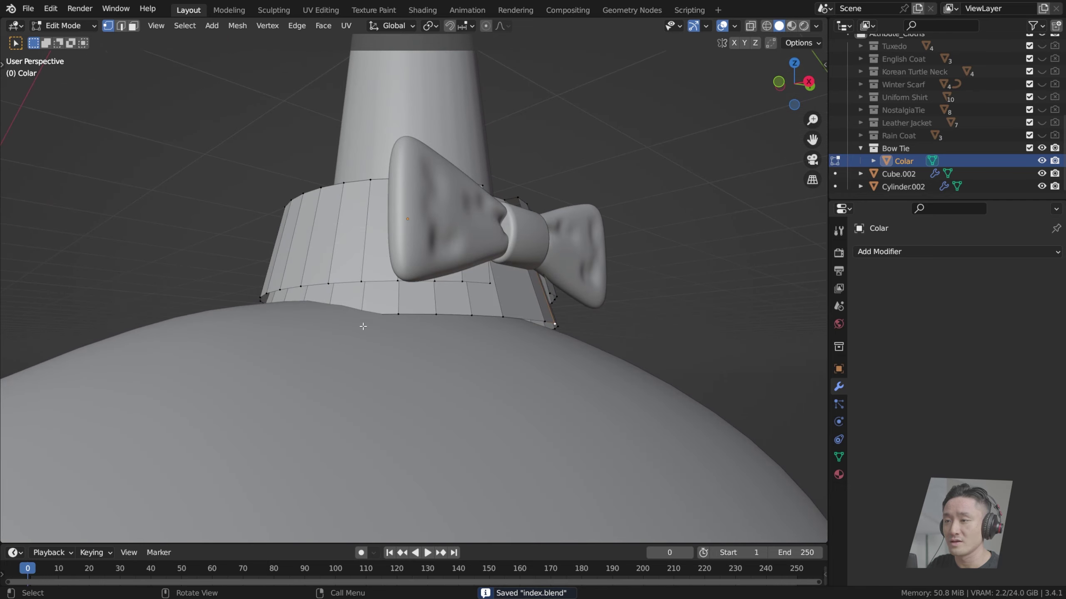
Step: Select the outer collar's front bottom vertices on both sides of the opening and lower them about 0.015 m along Z
middle_click_drag(364, 328, 324, 361)
scroll(435, 388, "down", 7)
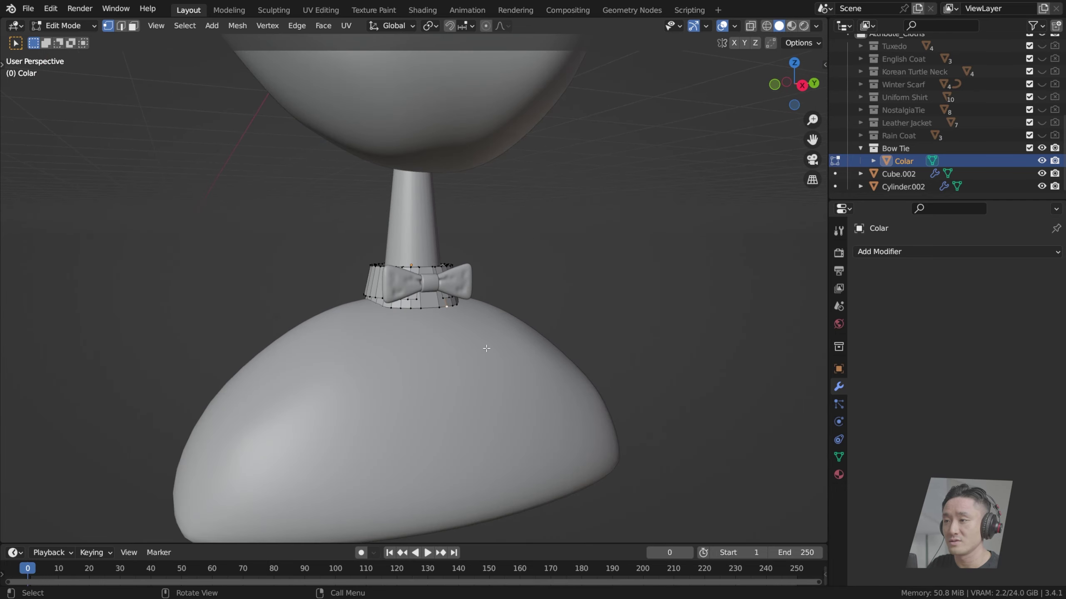
scroll(516, 356, "up", 6)
middle_click_drag(538, 362, 478, 348)
scroll(471, 362, "up", 4)
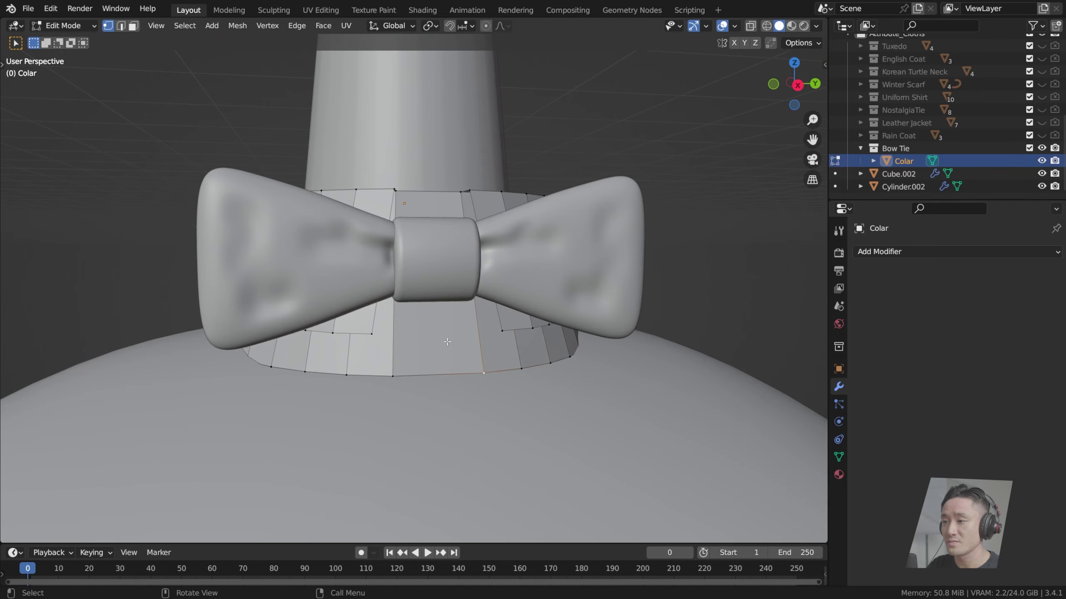
middle_click_drag(373, 332, 472, 330)
middle_click_drag(320, 320, 332, 312)
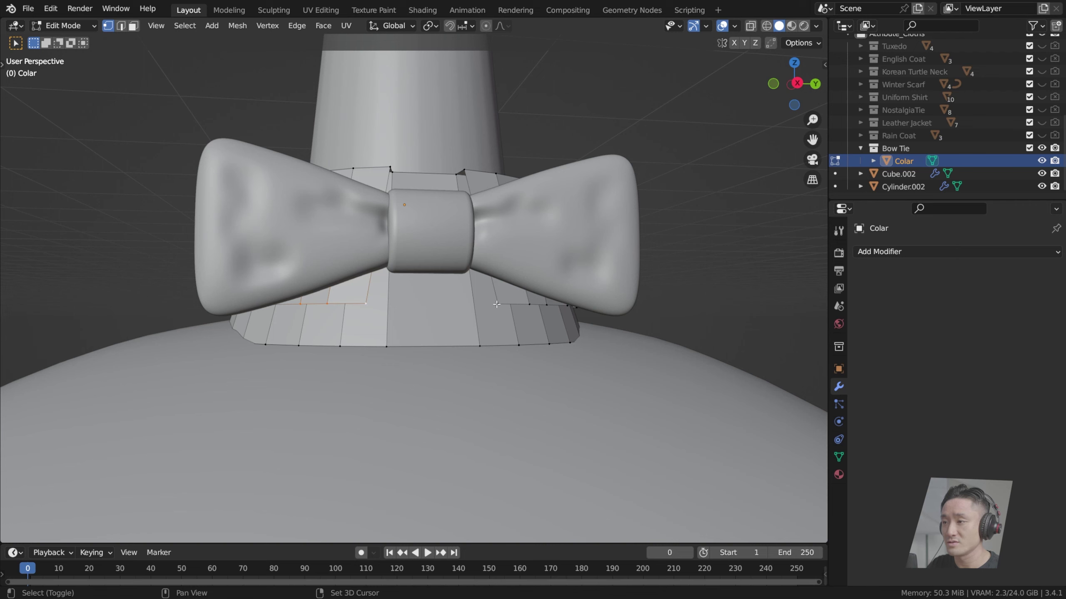
key("g")
key("z")
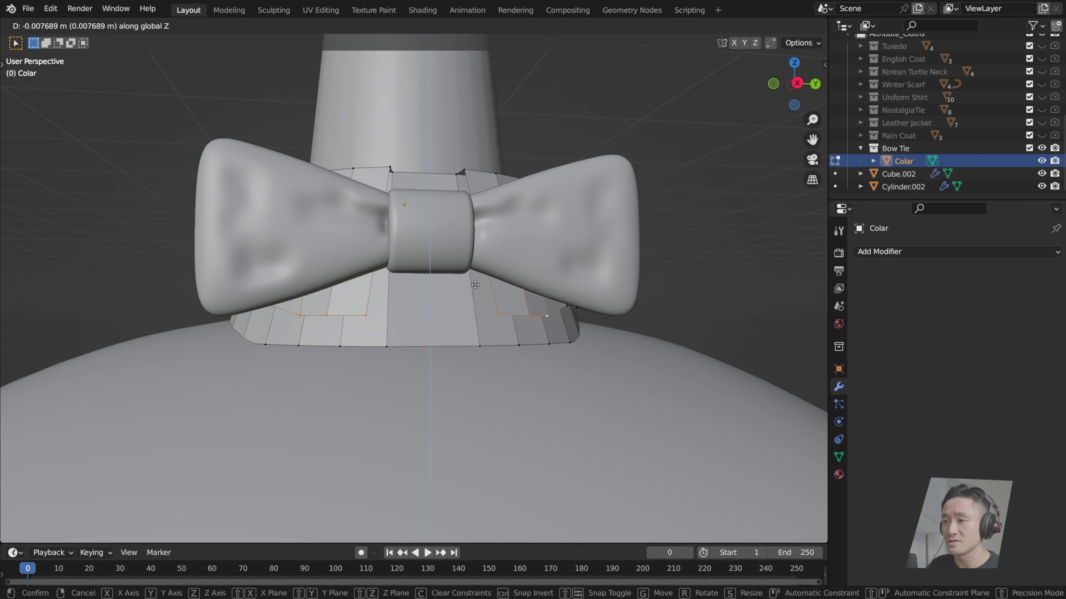
left_click(475, 295)
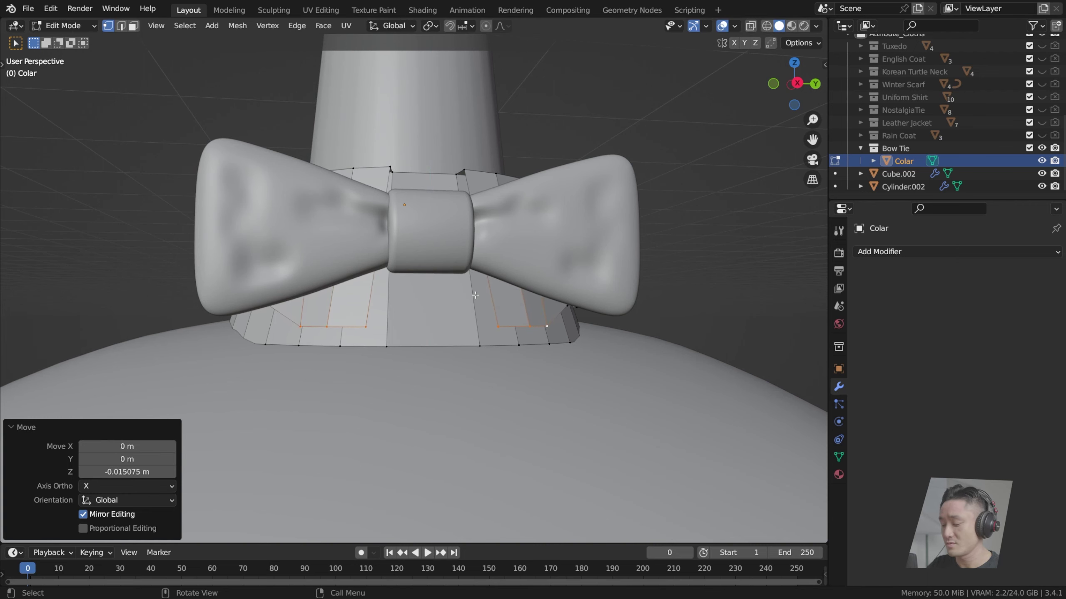
key("KP_3")
scroll(476, 295, "up", 3)
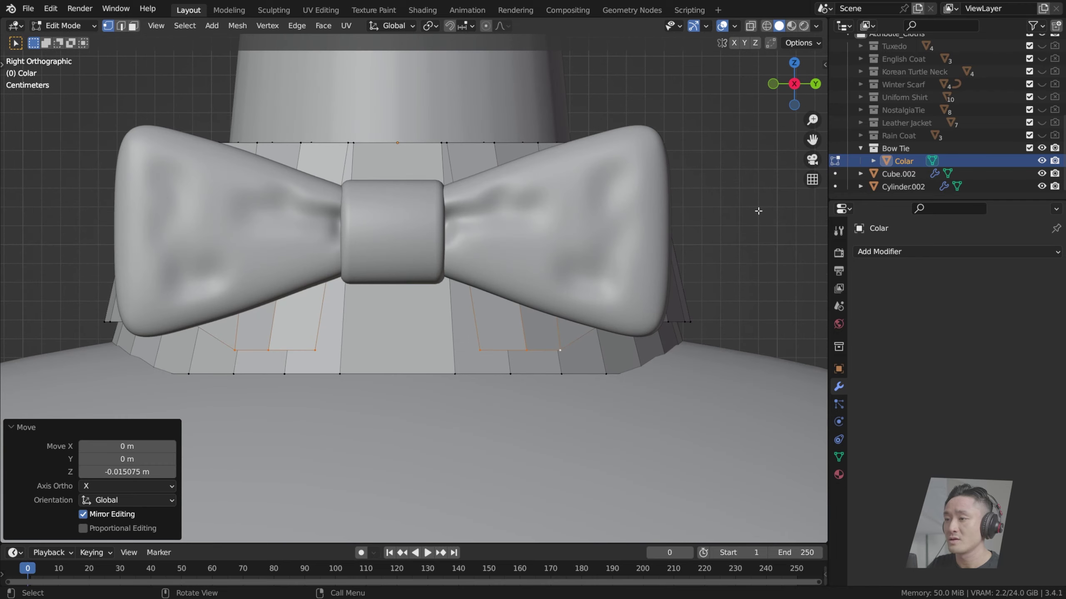
Step: With Y mirror editing enabled, rotate the outer collar's front bottom corner vertices about 24° and lower them about 0.005 m along Z
key("alt+a")
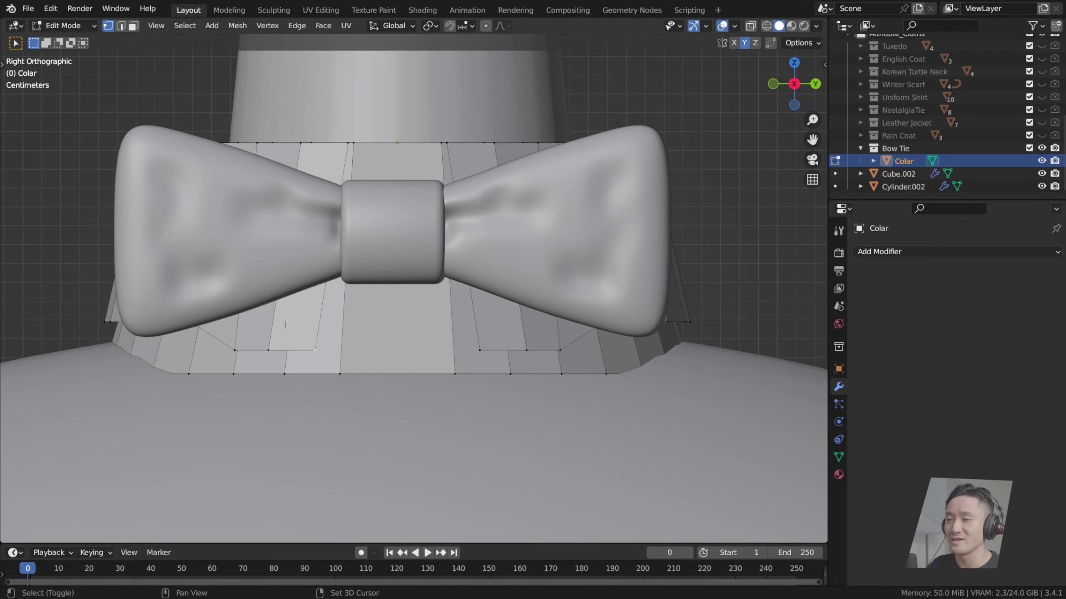
middle_click_drag(286, 325, 299, 323, "shift")
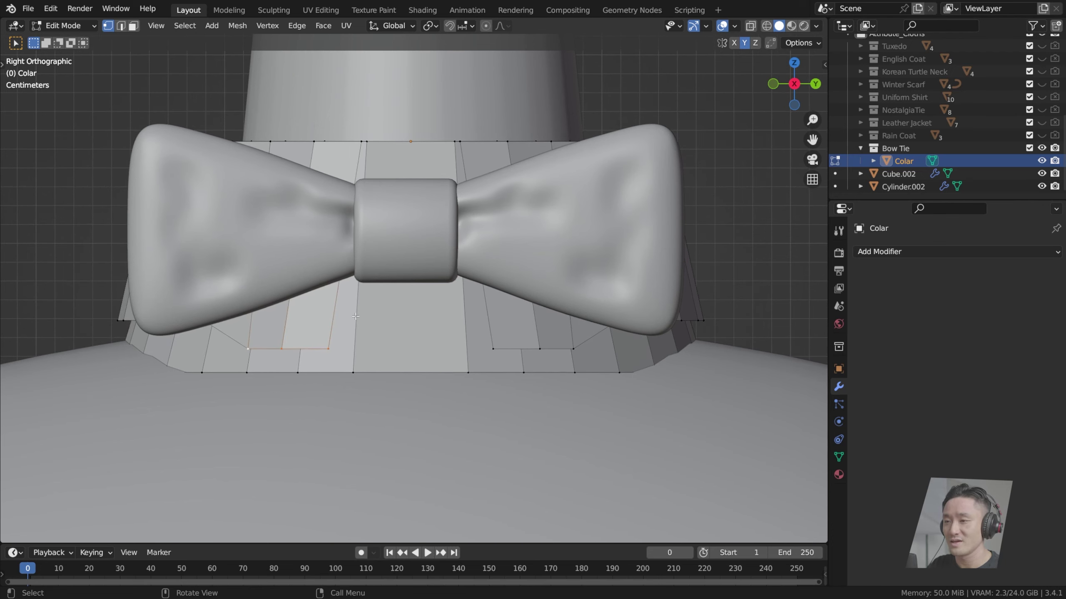
key("r")
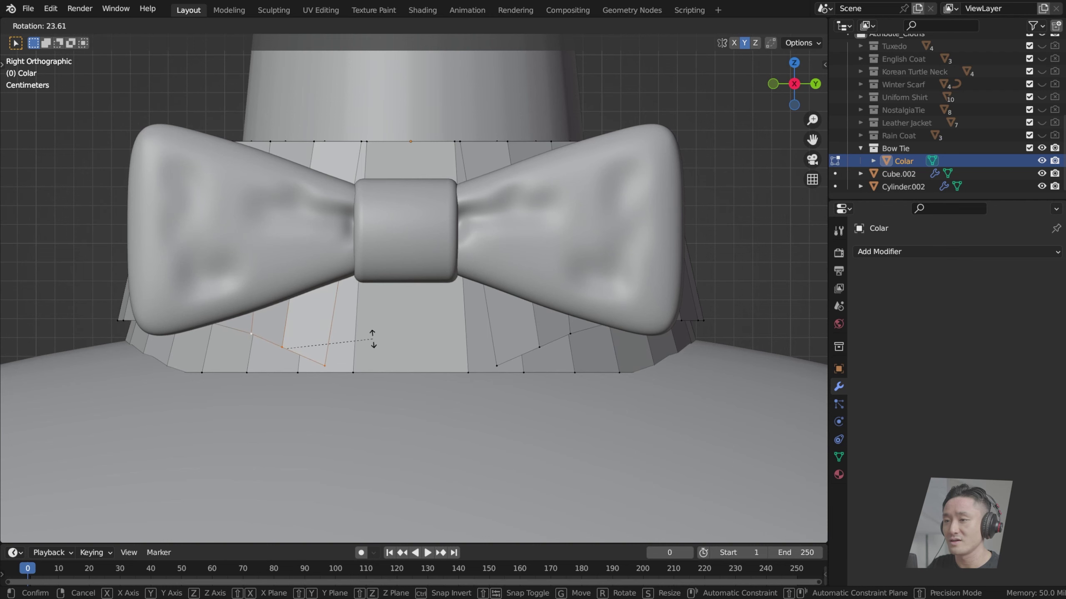
left_click(373, 335)
scroll(373, 335, "down", 3)
middle_click_drag(373, 335, 443, 302)
key("g")
key("z")
left_click(521, 291)
Step: Move the collar's selected front corner vertices forward about 0.0116 m along X and save the file
middle_click_drag(341, 294, 581, 305)
scroll(580, 305, "up", 3)
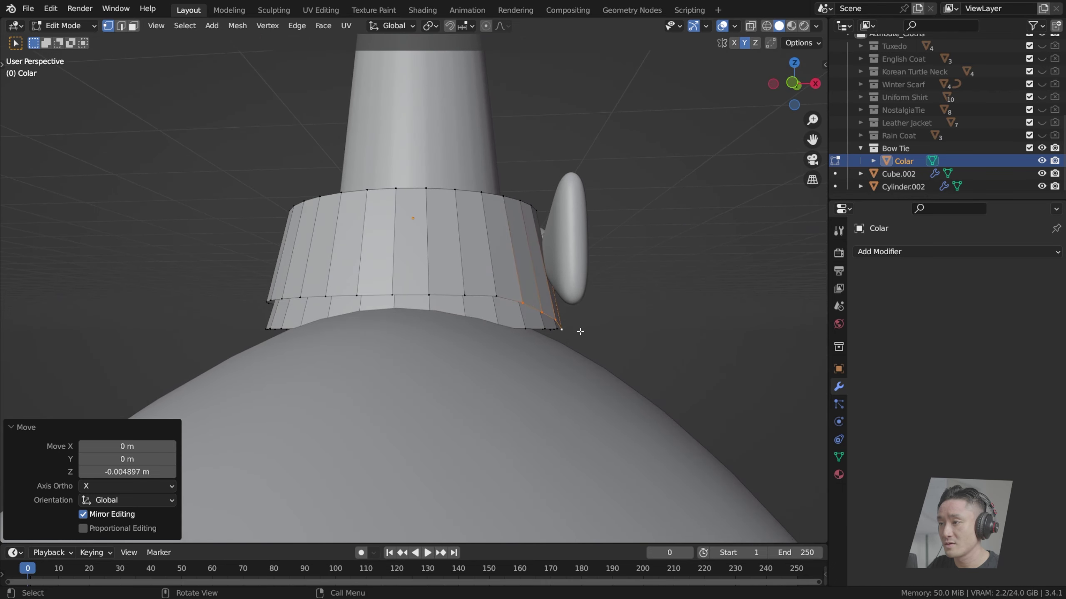
key("g")
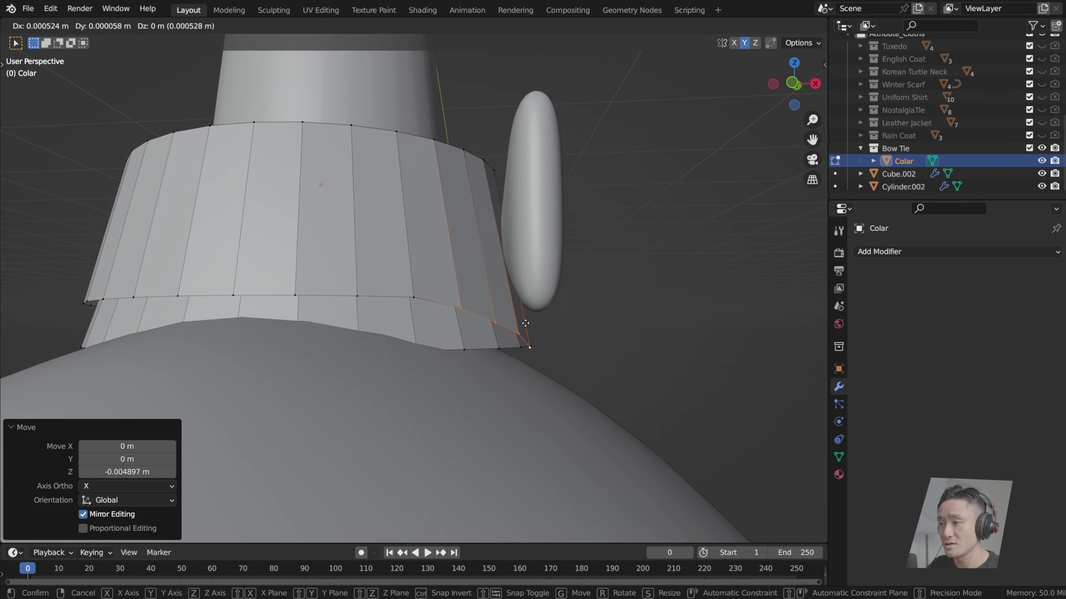
key("x")
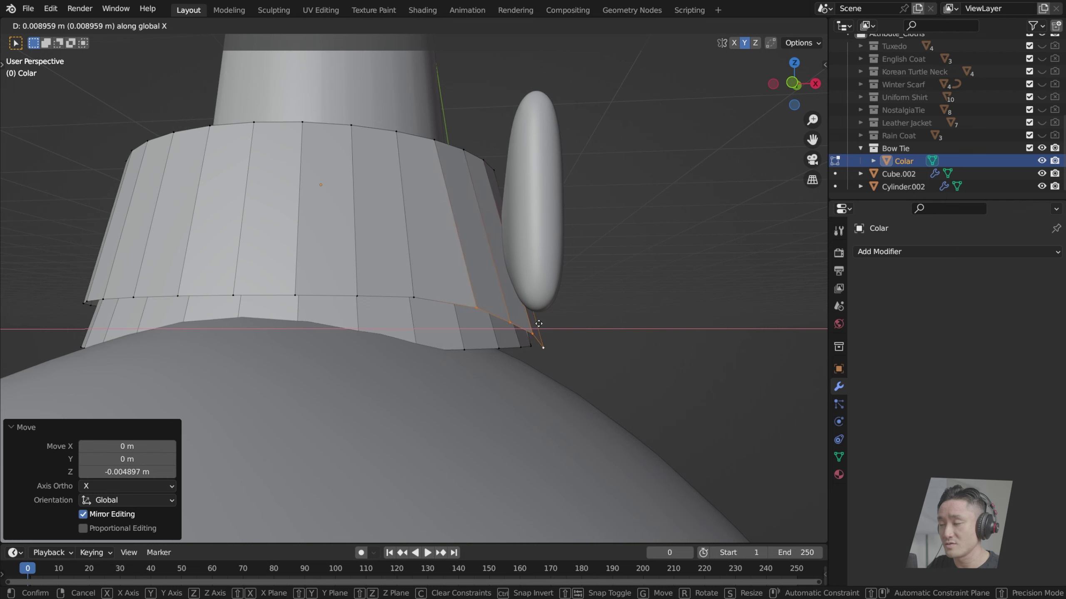
left_click(543, 323)
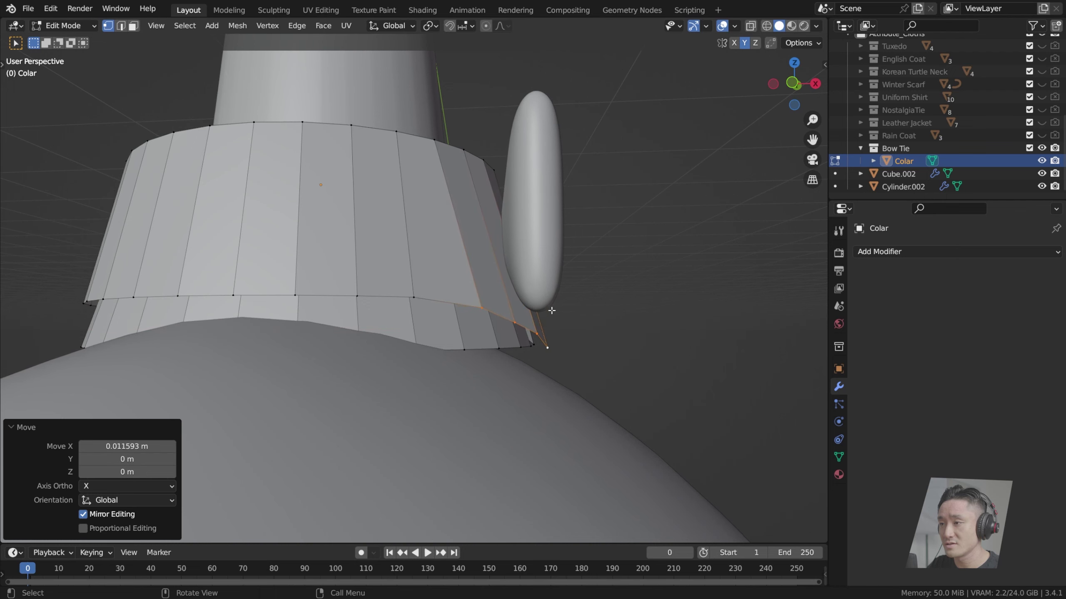
middle_click_drag(542, 323, 447, 333)
scroll(431, 331, "down", 5)
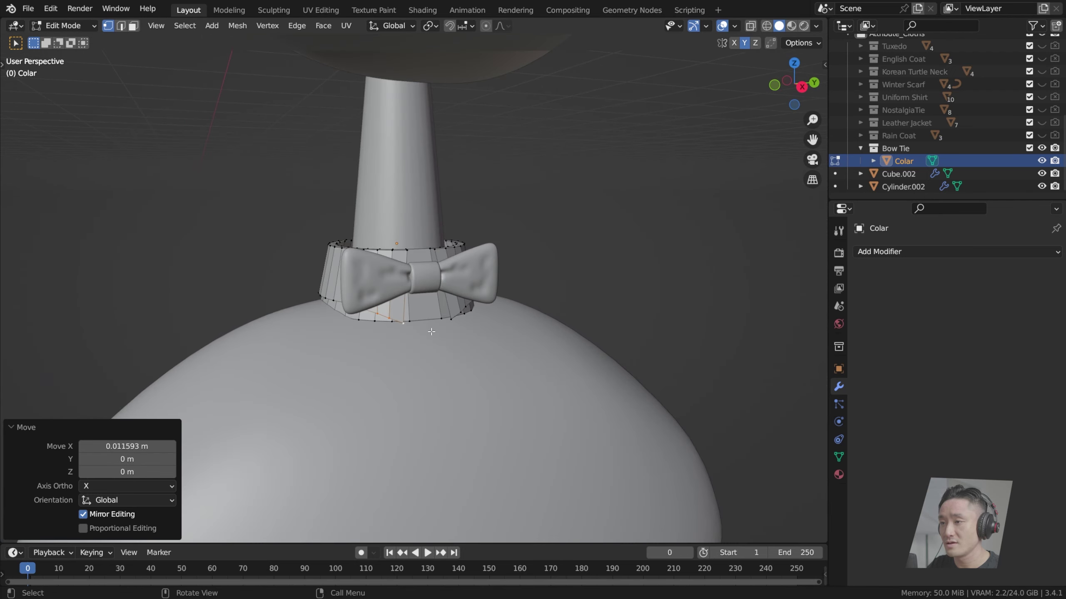
scroll(351, 304, "up", 4)
middle_click_drag(351, 303, 260, 304)
scroll(390, 302, "down", 4)
scroll(338, 309, "up", 3)
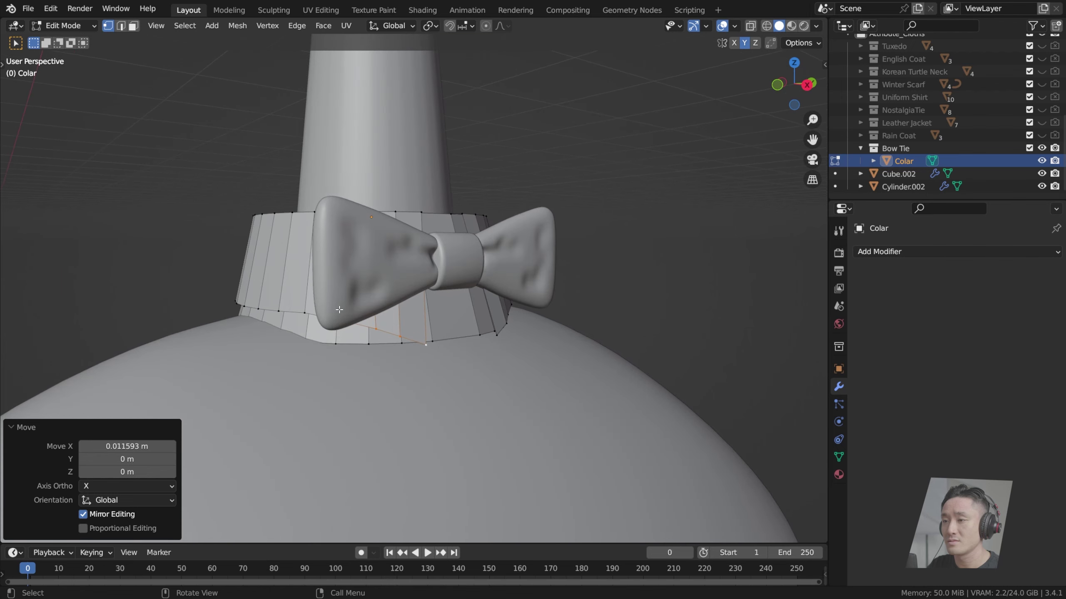
key("ctrl+s")
Step: Select the front bottom edge of the inner collar band and save the file again
scroll(339, 309, "down", 5)
scroll(354, 305, "up", 4)
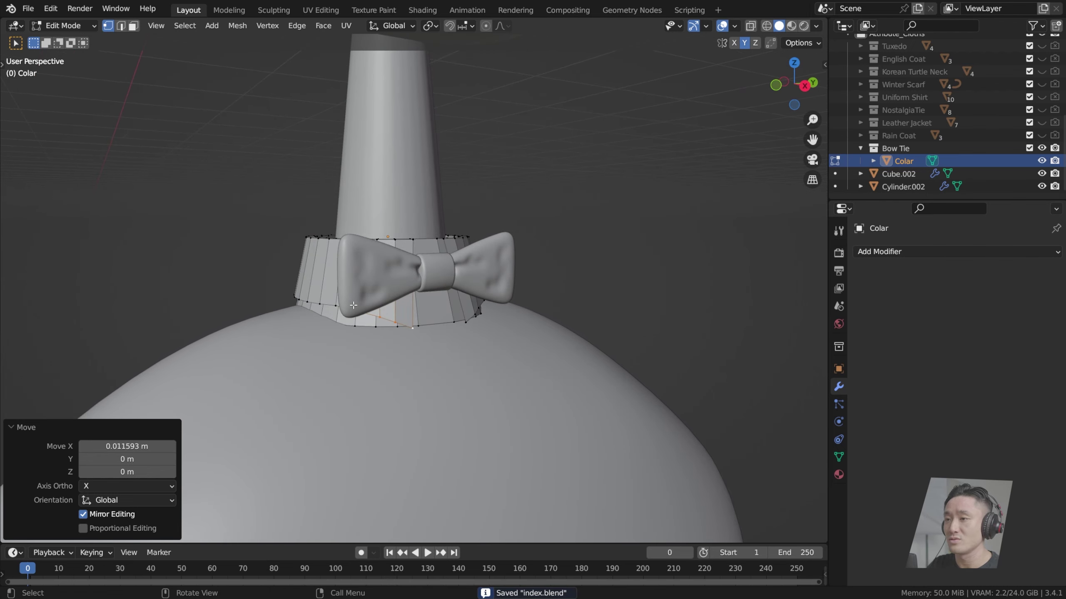
mouse_move(438, 326)
middle_mouse_down()
mouse_move(418, 327)
mouse_move(443, 318)
middle_mouse_up()
scroll(418, 327, "up", 1)
left_click(407, 335)
scroll(354, 322, "down", 4)
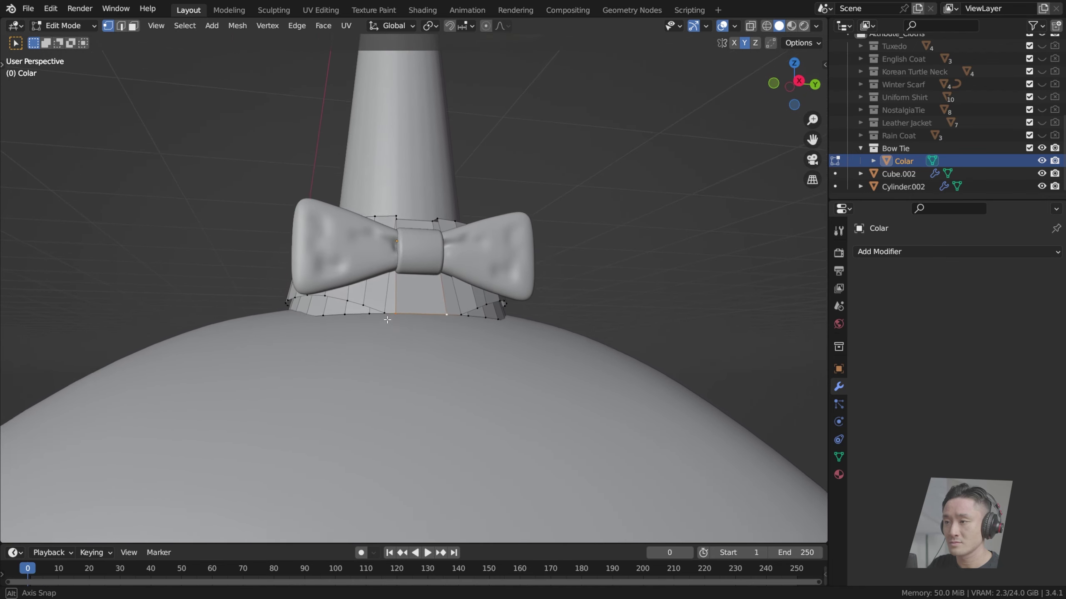
key("ctrl+s")
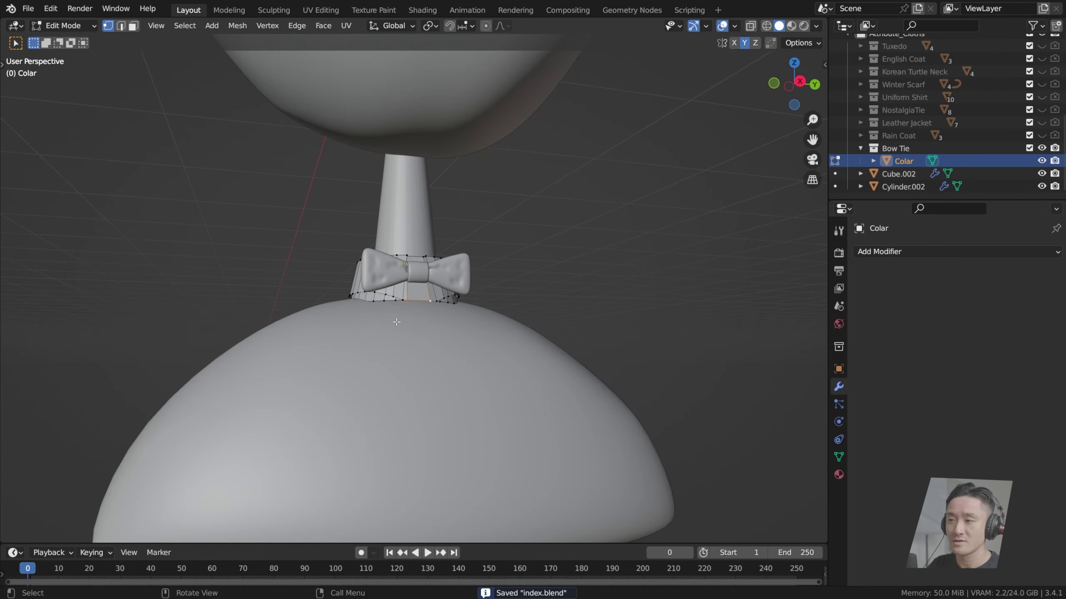
Step: Return to Object Mode and shade the collar smooth
scroll(393, 310, "up", 3)
key("Tab")
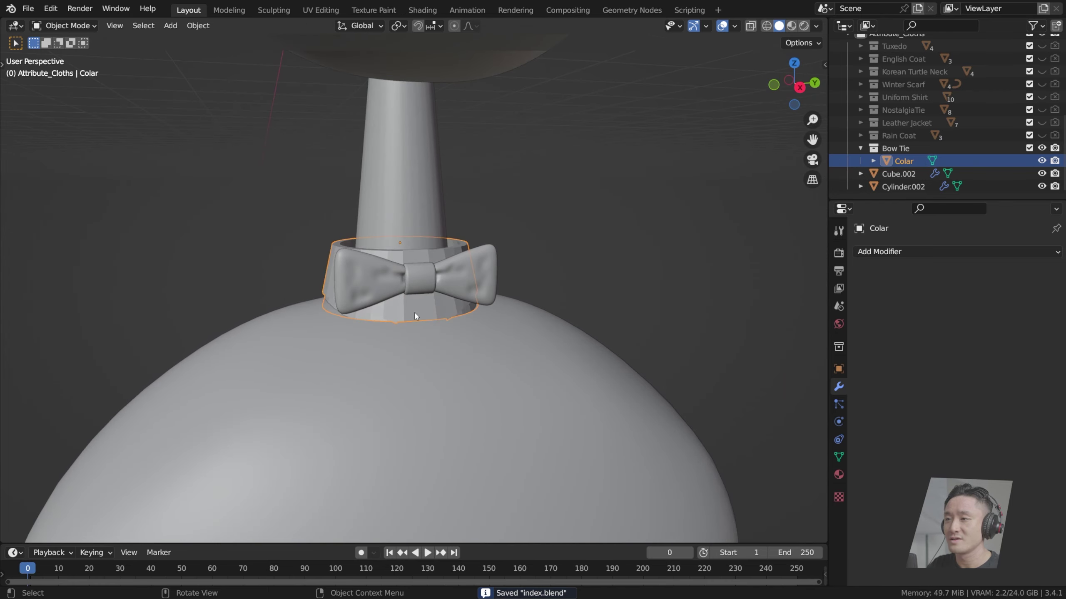
scroll(414, 312, "up", 4)
middle_click_drag(508, 217, 443, 252)
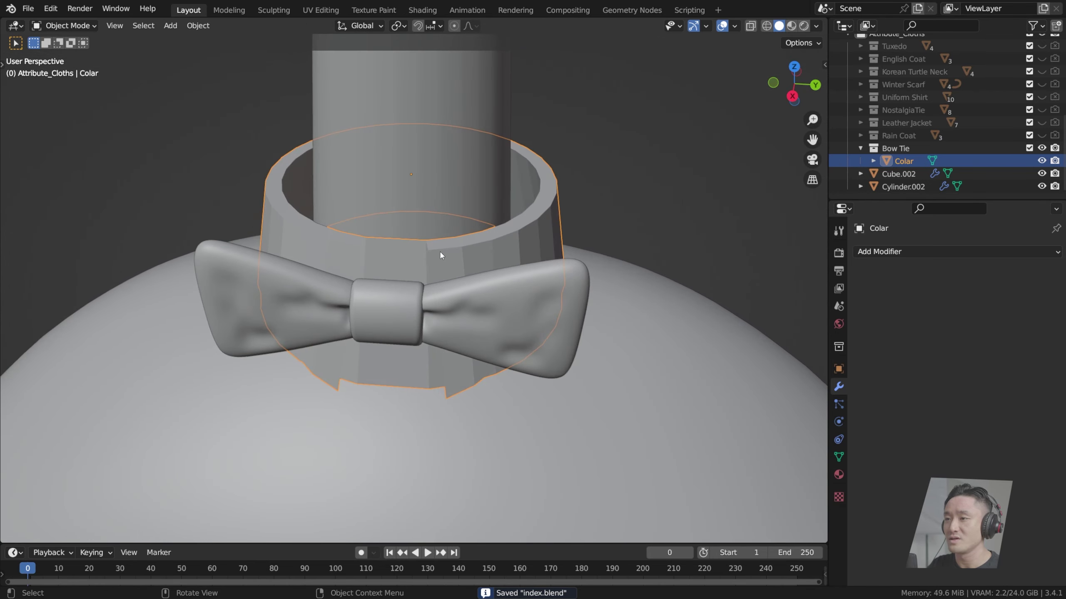
key("Tab")
key("Tab")
right_click(434, 252)
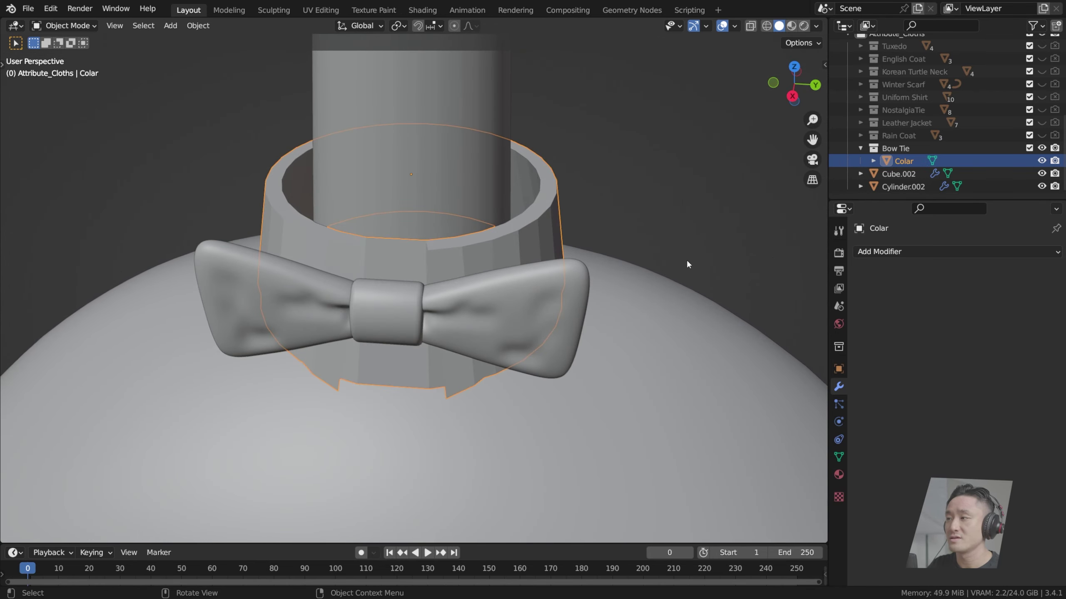
right_click(499, 246)
left_click(495, 247)
Step: Add a Subdivision Surface modifier to the collar
left_click(890, 252)
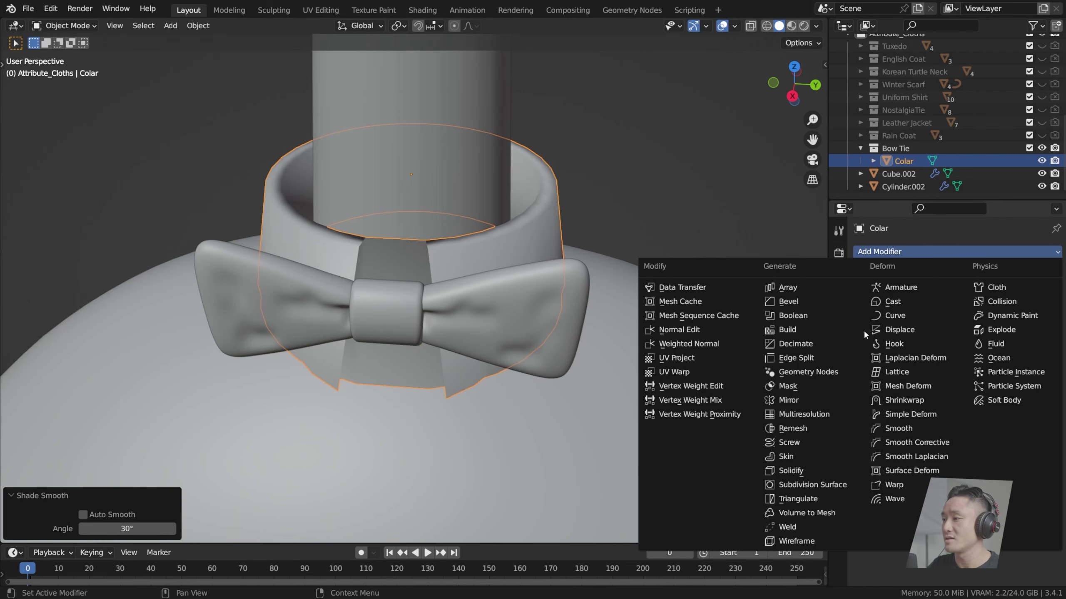
left_click(817, 486)
middle_click_drag(608, 278, 440, 220)
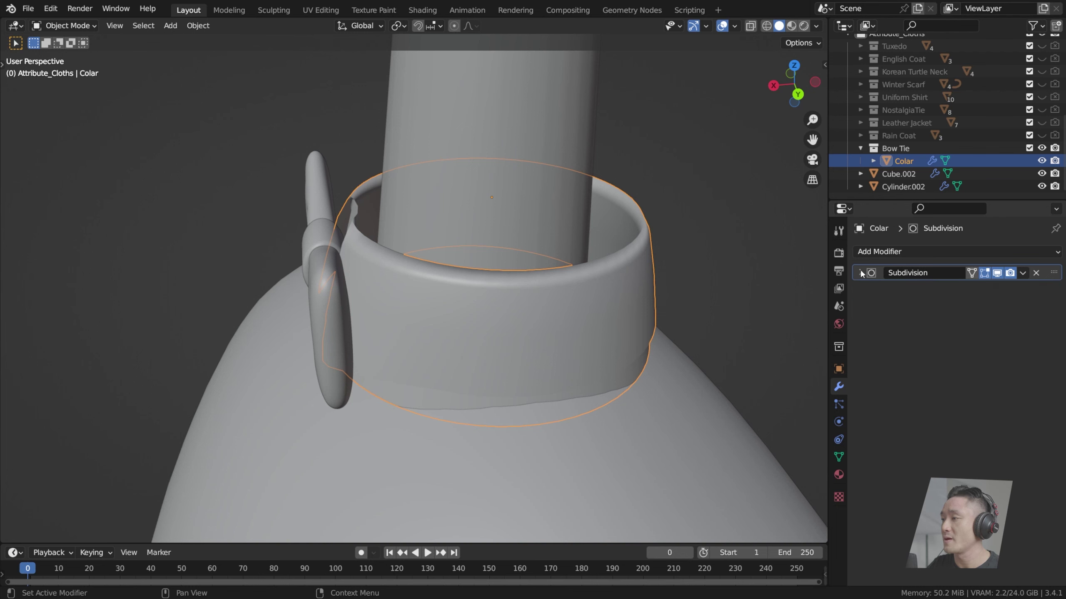
Step: Add a Solidify modifier to the collar and set its thickness to 0.005 m
left_click(881, 253)
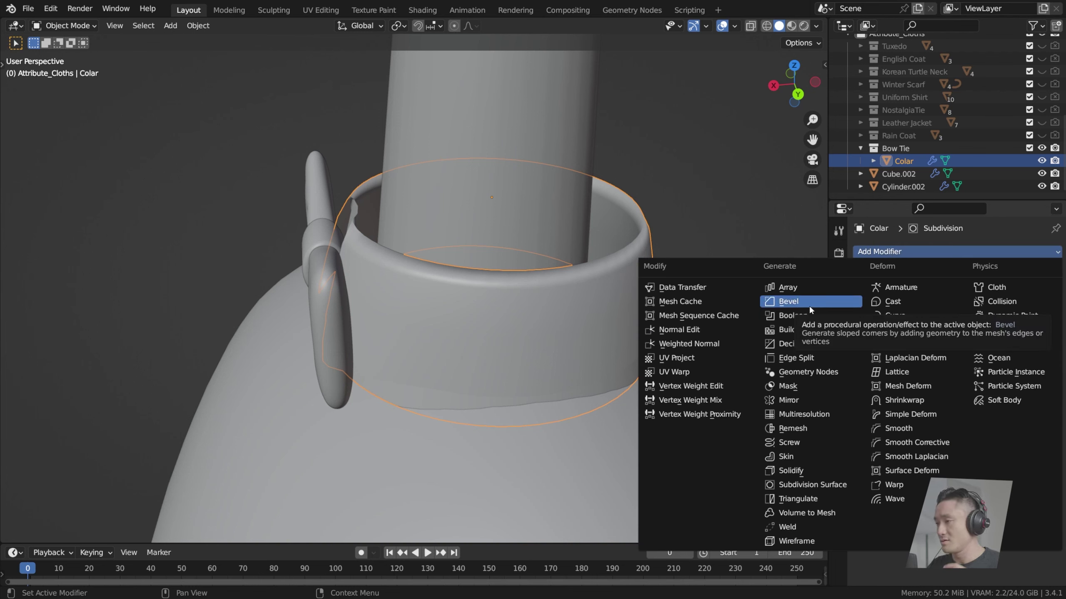
left_click(790, 470)
middle_click_drag(688, 336, 624, 320)
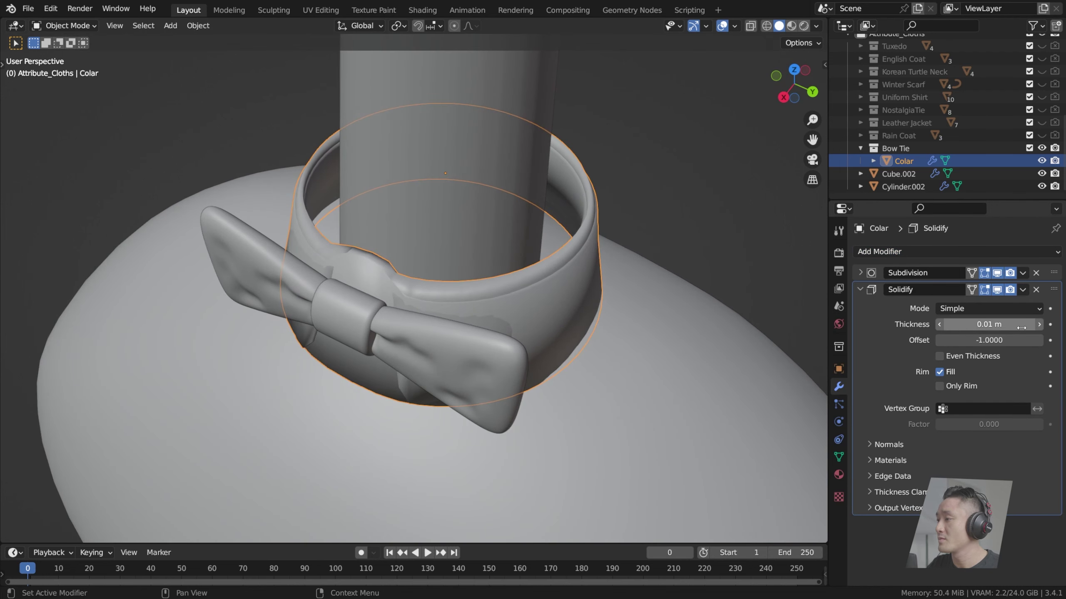
left_click_drag(949, 324, 981, 323)
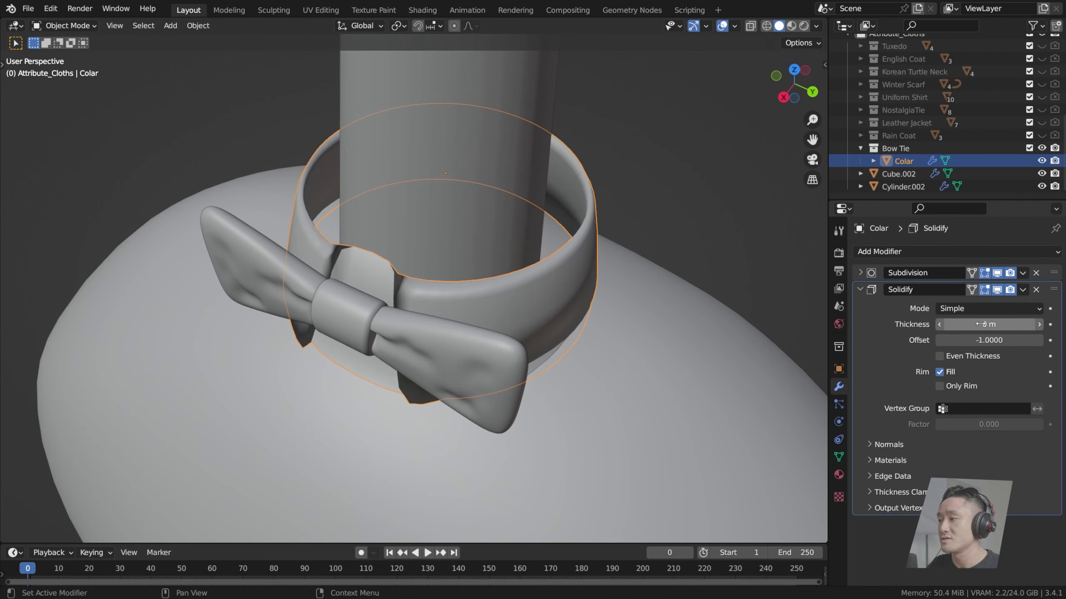
left_click(1010, 330)
type("0.01")
key("Return")
left_click(994, 325)
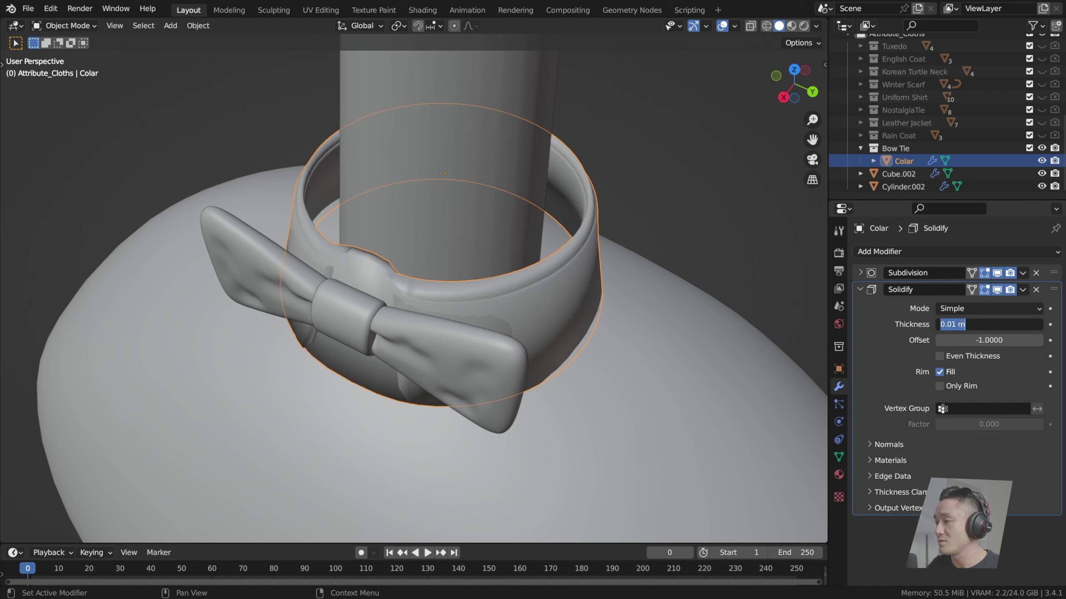
key("Return")
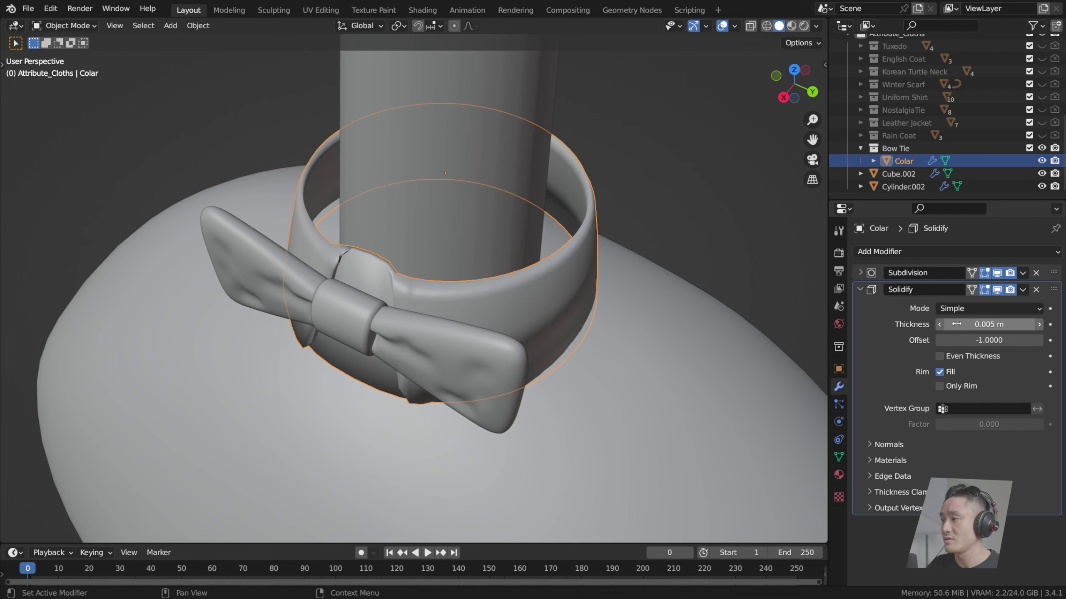
Step: Move the Solidify modifier above the Subdivision modifier, then remove the Subdivision modifier from the collar
left_click(861, 289)
left_click_drag(1054, 289, 1053, 272)
middle_click_drag(586, 203, 630, 206)
scroll(481, 241, "up", 5)
scroll(481, 241, "down", 5)
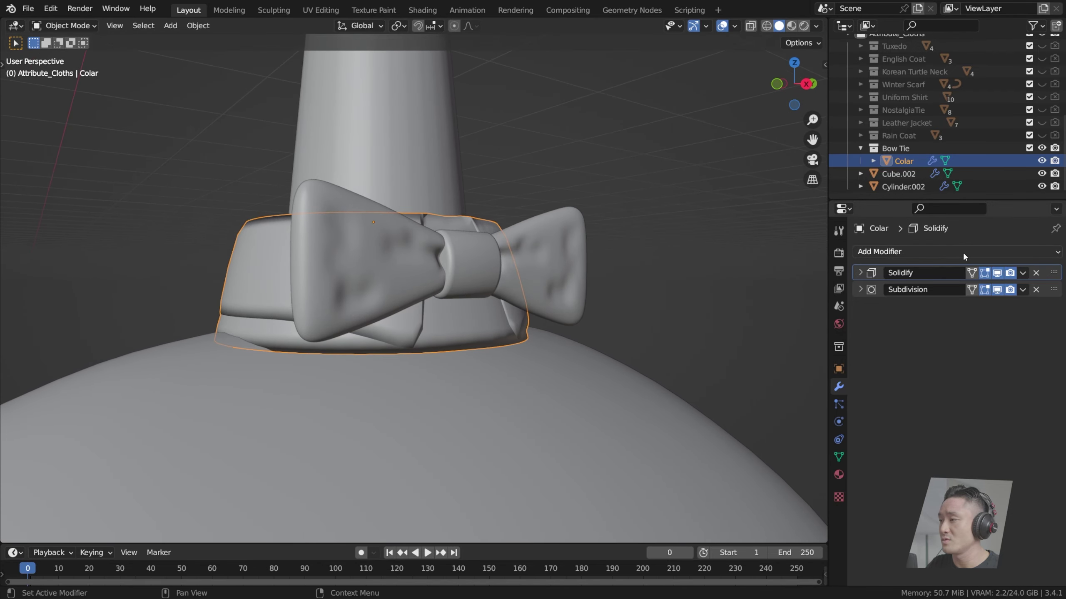
left_click(1035, 290)
Step: Add a Bevel modifier to the collar after Solidify and raise its segment count to 4
left_click(1012, 252)
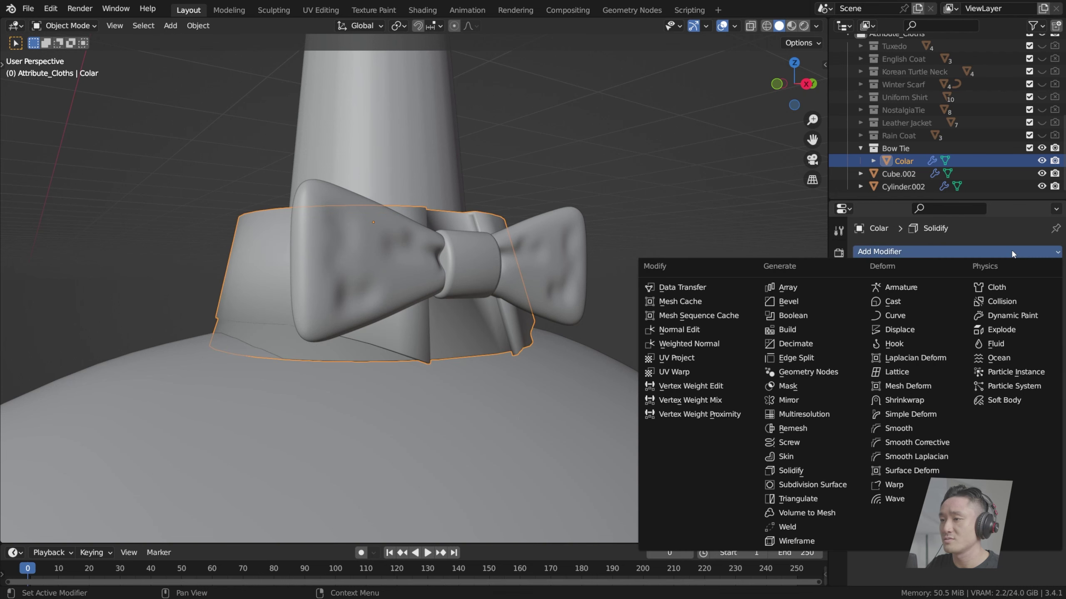
middle_click_drag(478, 247, 399, 293)
left_click(939, 253)
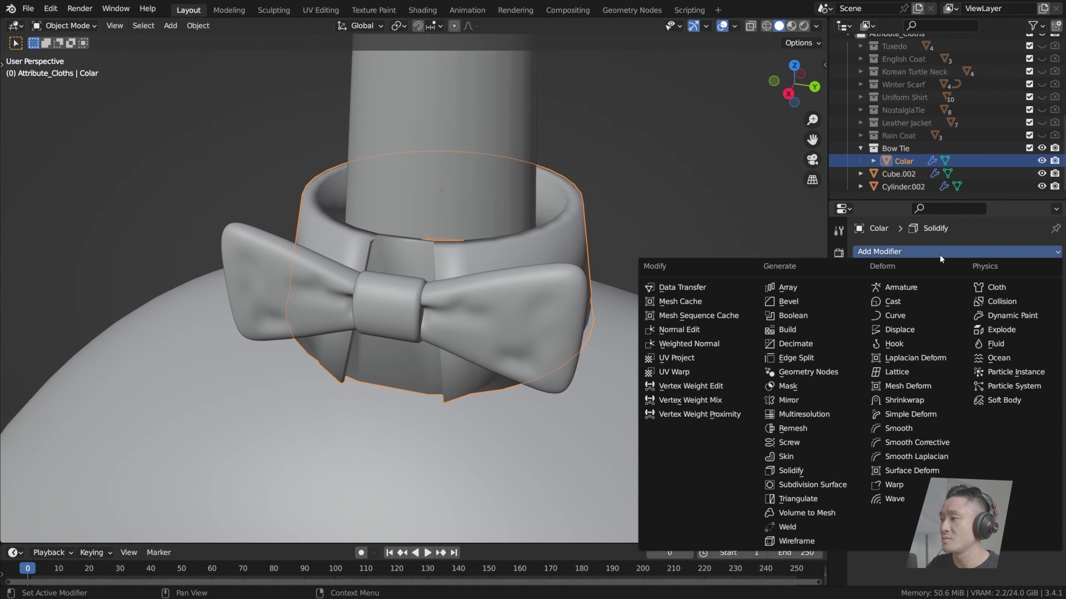
left_click(812, 301)
middle_click_drag(473, 218, 473, 241)
left_click(1038, 354)
left_click(1038, 354)
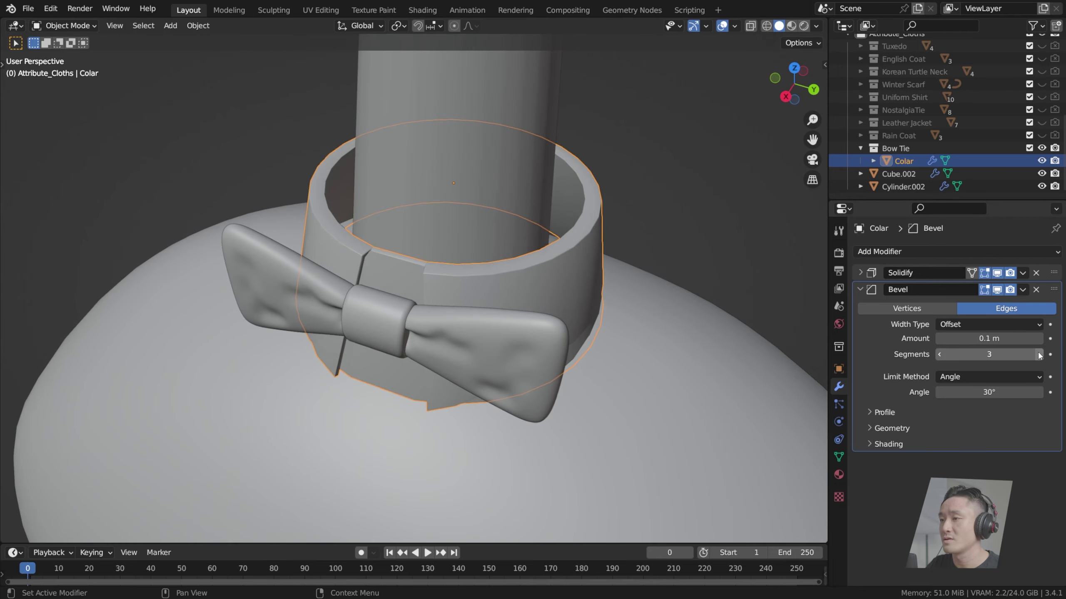
Step: Set the collar's bevel amount to 0.01 m and its segments to 20
left_click(1038, 339)
left_click(1039, 338)
left_click(1039, 339)
left_click(1038, 339)
left_click(1039, 339)
left_click(1038, 339)
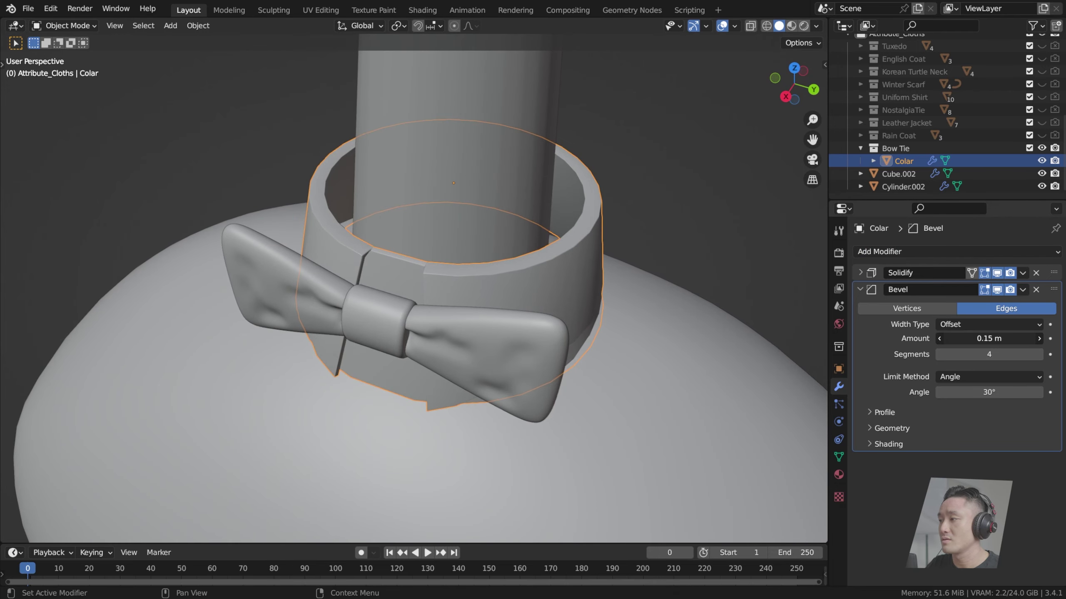
left_click_drag(1023, 338, 982, 343)
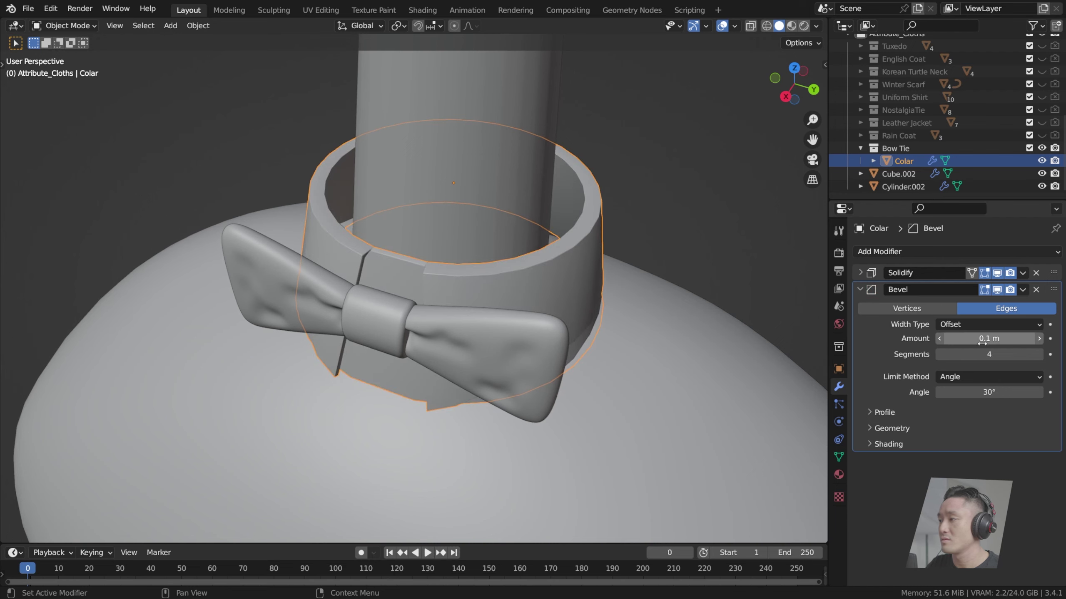
left_click(939, 338)
left_click(939, 338)
triple_click(939, 339)
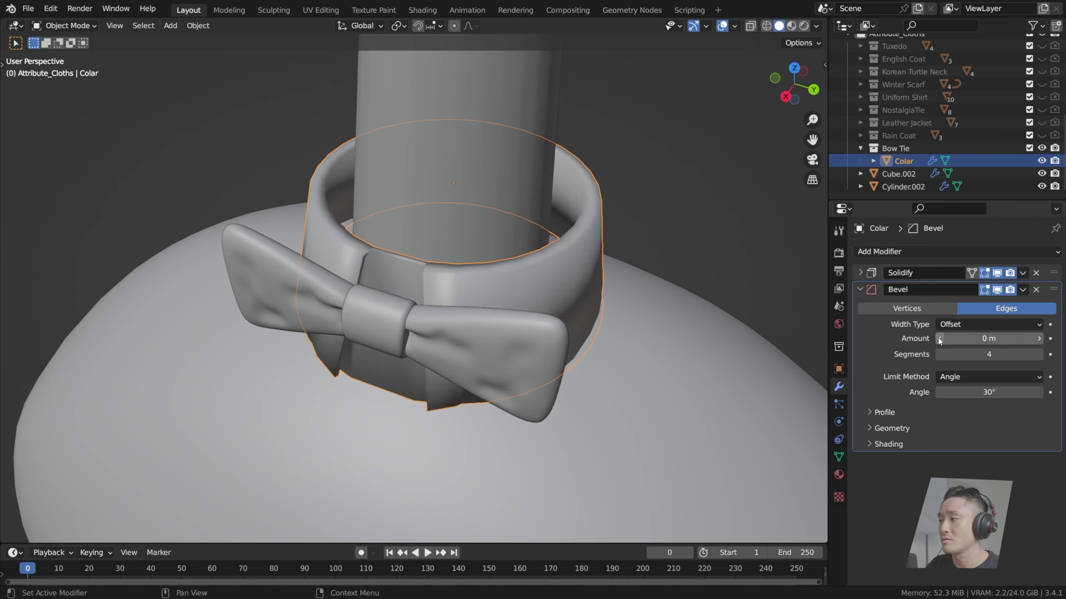
left_click(1038, 339)
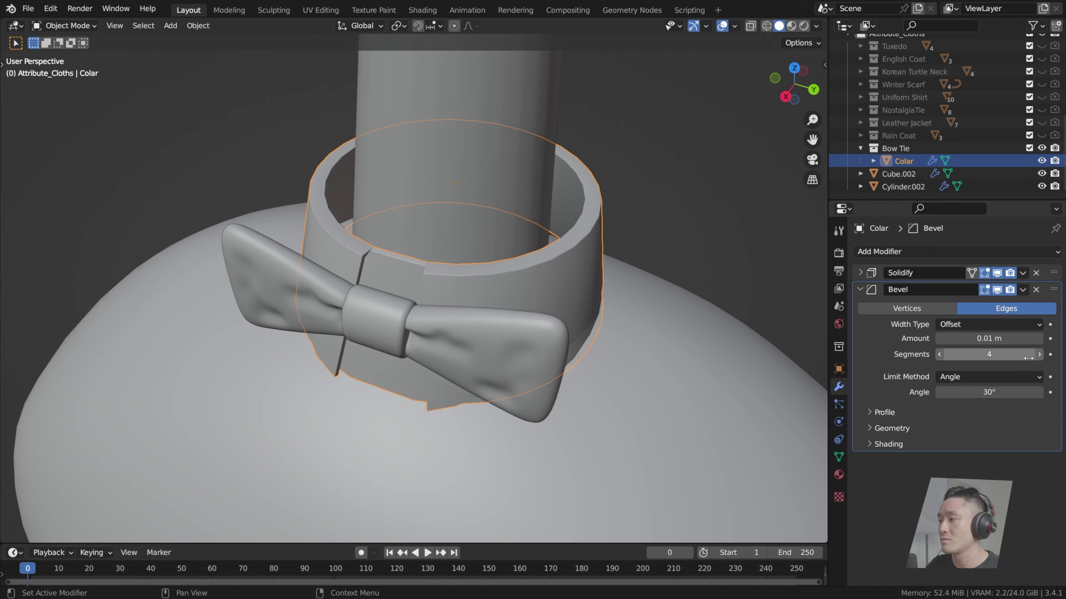
left_click_drag(985, 355, 1021, 355)
Step: Examine the collar's top rim and beveled edges in Edit Mode from several angles
middle_click_drag(482, 248, 396, 230)
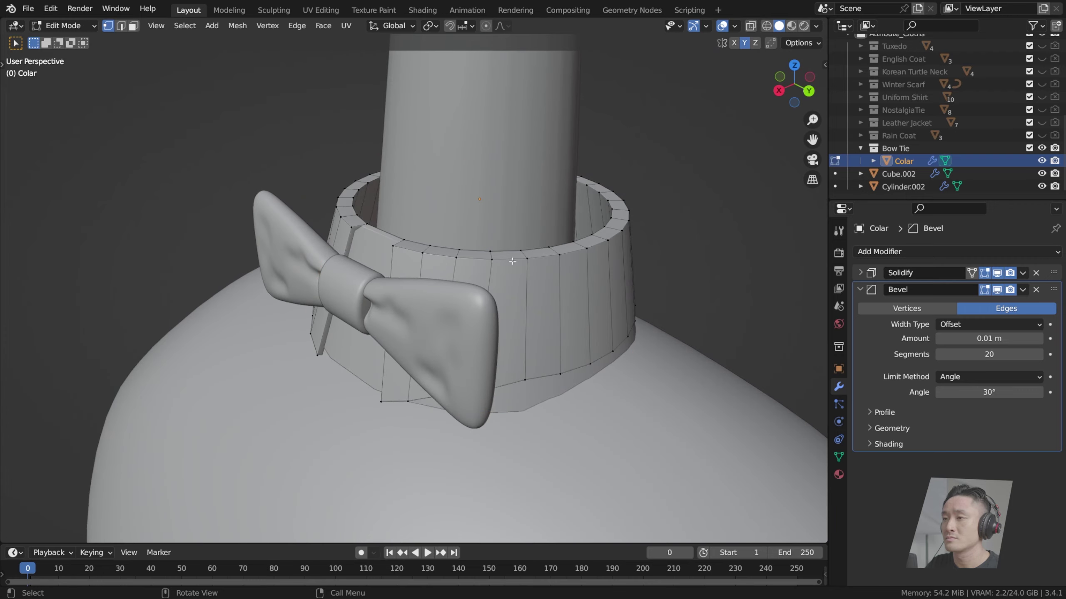
scroll(488, 243, "up", 2)
middle_click_drag(487, 243, 457, 296, "shift")
scroll(515, 276, "down", 5)
scroll(566, 266, "down", 1)
scroll(487, 277, "up", 2)
scroll(459, 296, "down", 2)
key("Tab")
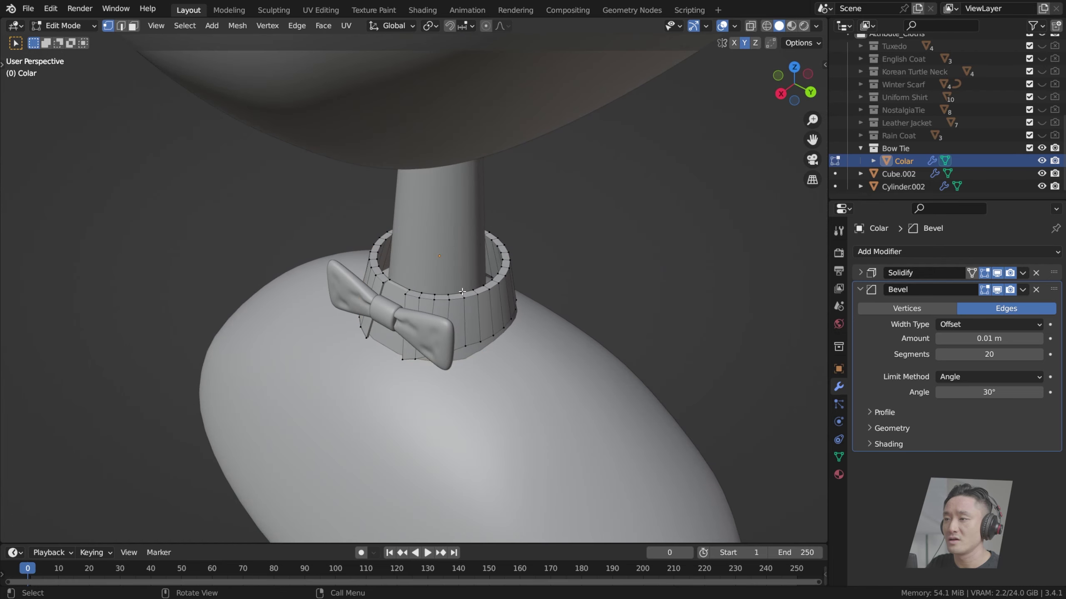
scroll(503, 294, "up", 4)
middle_click_drag(523, 294, 422, 298, "shift")
scroll(487, 313, "up", 3)
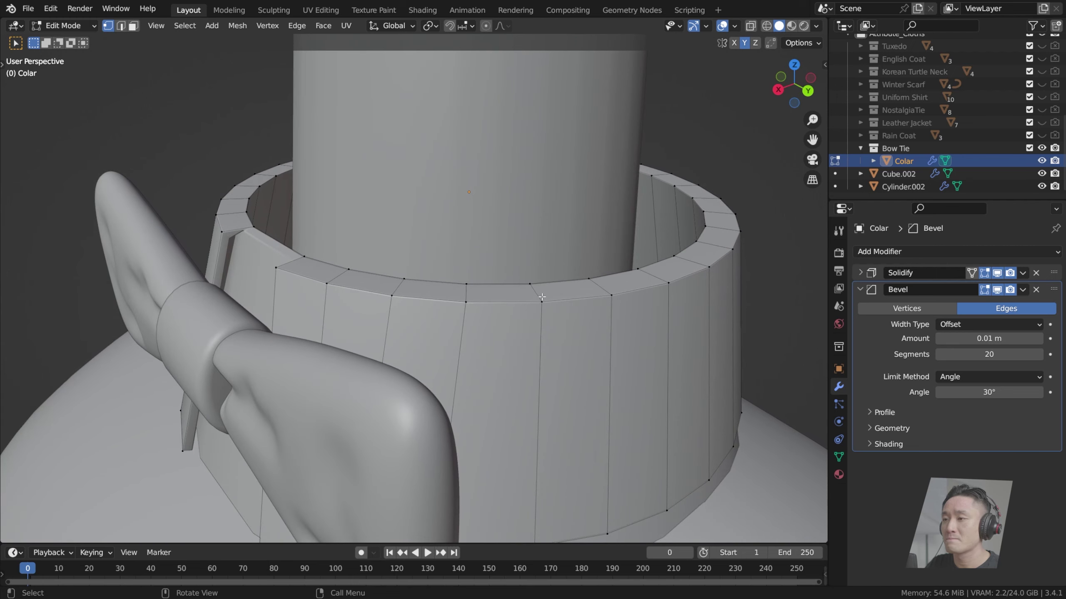
middle_click_drag(584, 295, 606, 300)
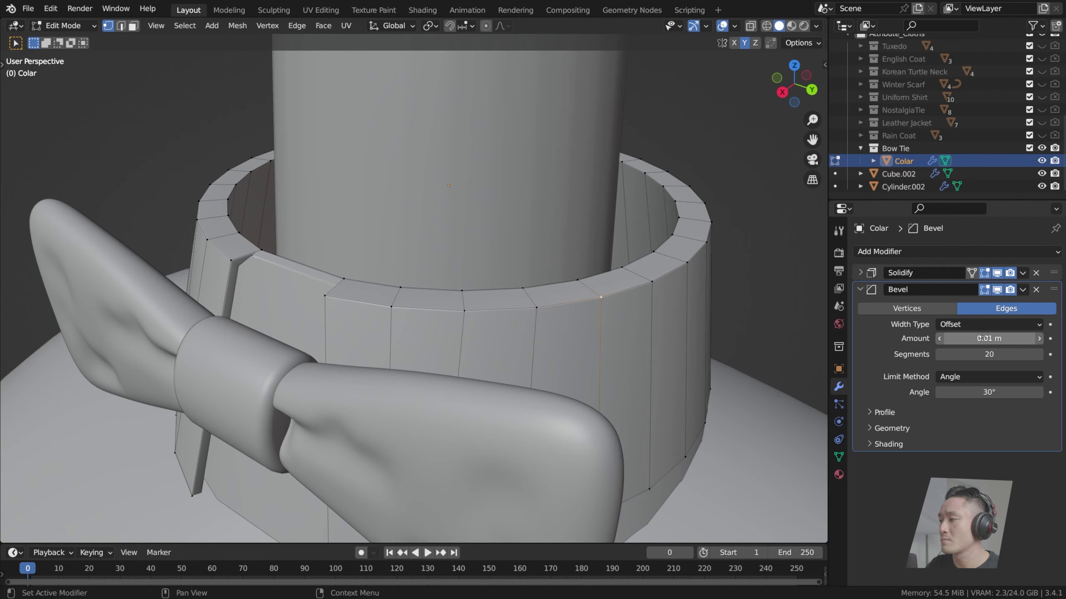
mouse_move(973, 339)
left_mouse_down()
mouse_move(996, 339)
mouse_move(965, 338)
mouse_move(977, 339)
left_mouse_up()
mouse_move(509, 300)
middle_mouse_down()
mouse_move(560, 248)
mouse_move(575, 201)
mouse_move(523, 295)
middle_mouse_up()
scroll(523, 295, "down", 2)
Step: Add a Subdivision Surface modifier to the collar and place it between the Solidify and Bevel modifiers
left_click(909, 294)
left_click(888, 252)
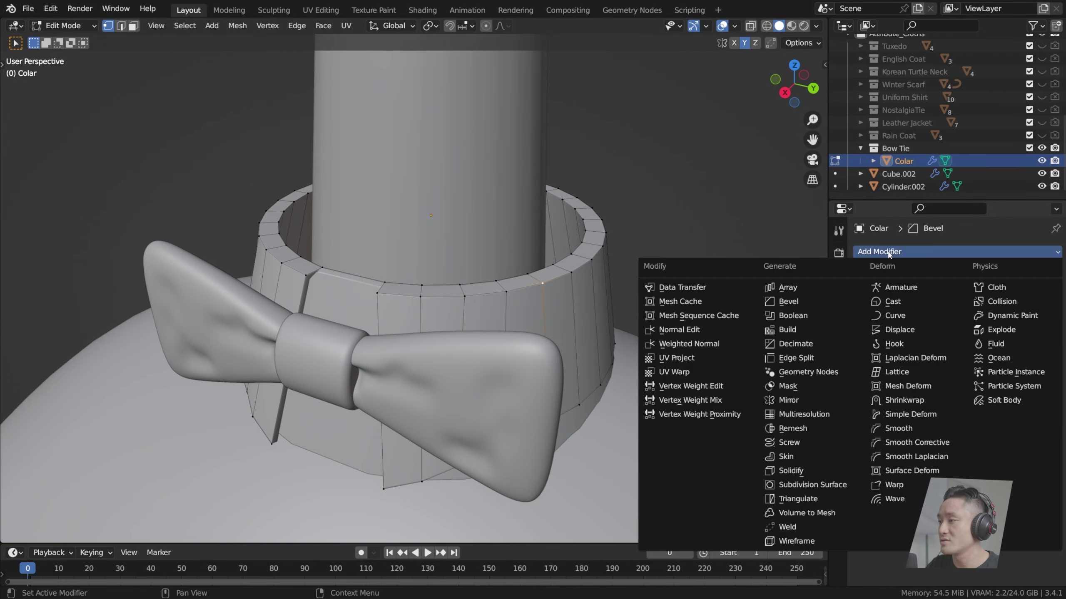
left_click(814, 485)
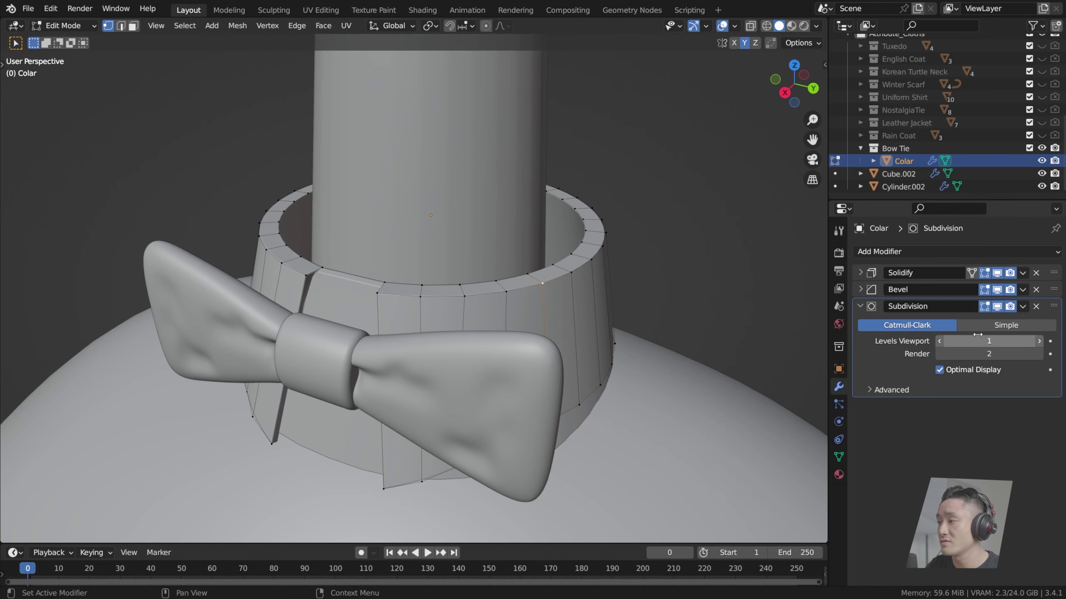
left_click_drag(1053, 306, 1056, 282)
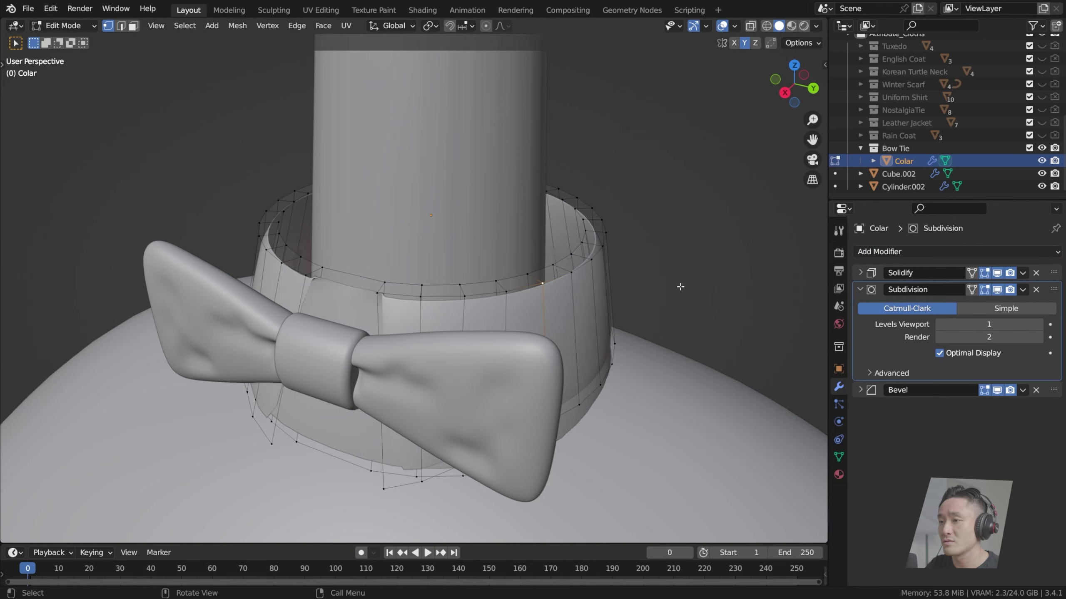
scroll(680, 287, "up", 3)
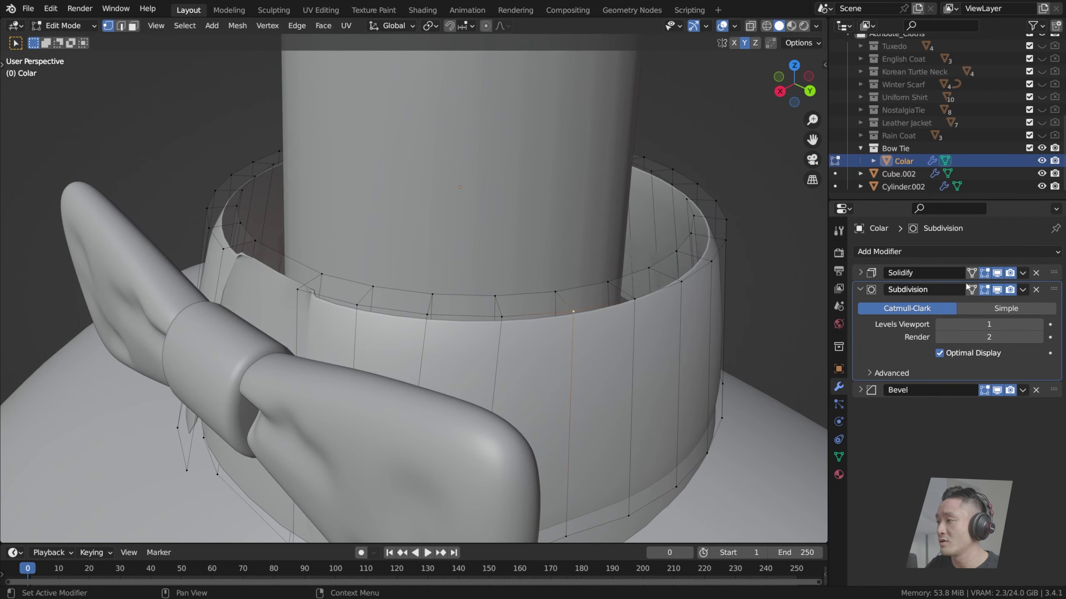
Step: Try a Solidify thickness of -0.015 m on the collar and check the rim
left_click(861, 272)
left_click(1038, 308)
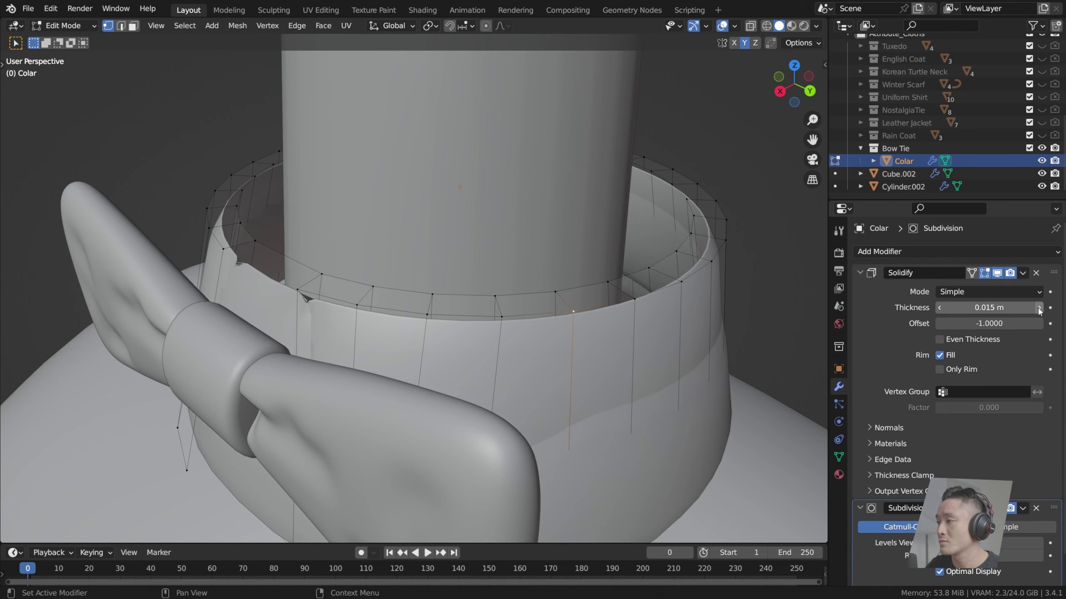
left_click(1039, 308)
left_click(1039, 309)
middle_click_drag(495, 294, 525, 303)
left_click_drag(947, 308, 908, 308)
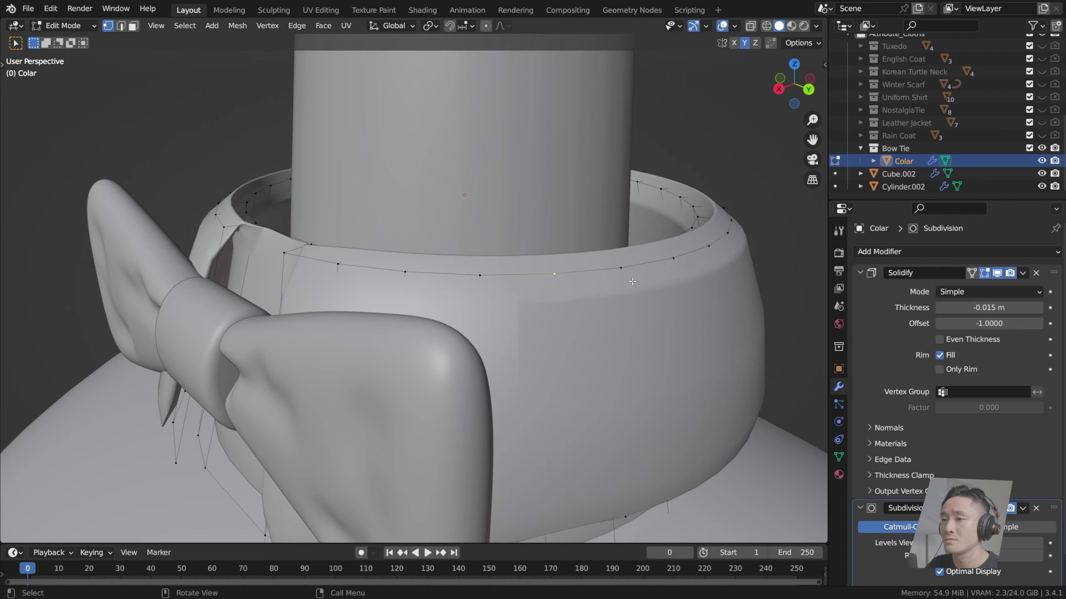
middle_click_drag(516, 294, 529, 285)
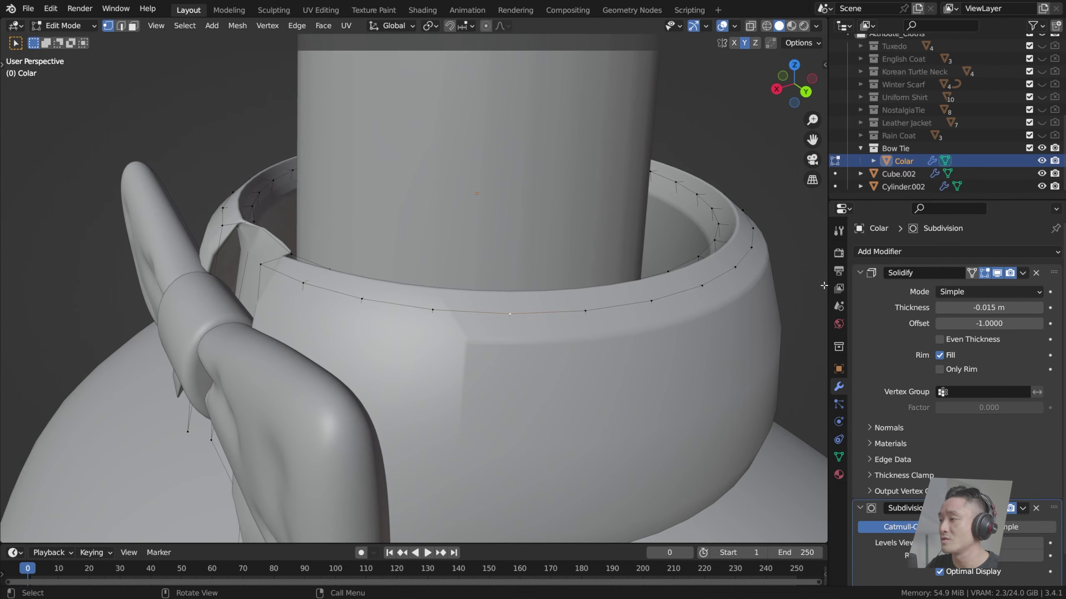
left_click(860, 272)
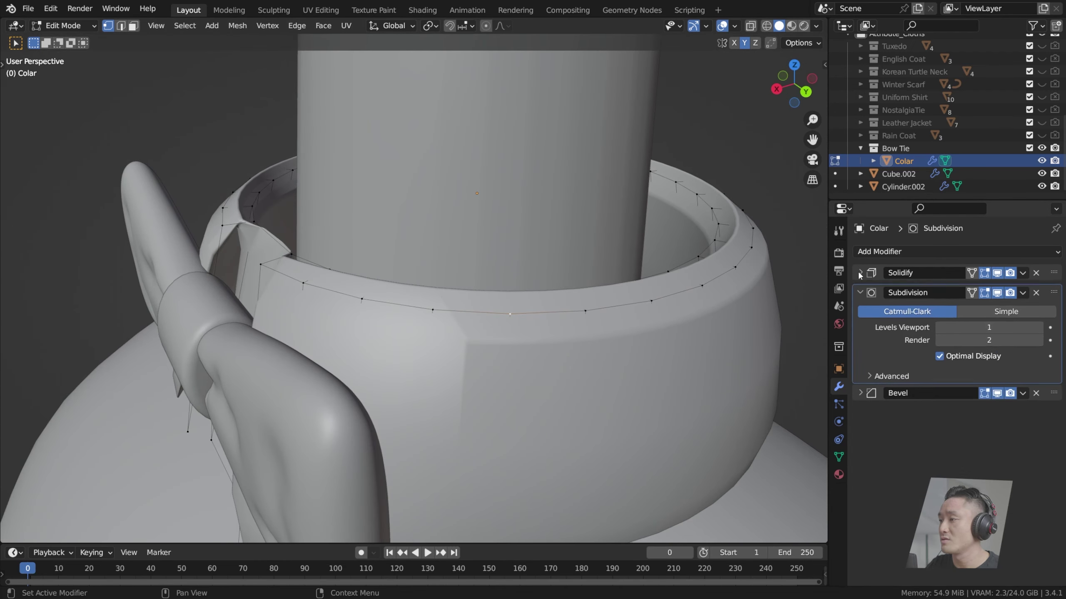
Step: Disable the Bevel modifier's viewport display and set the collar's Solidify thickness to 0.015 m
left_click(997, 390)
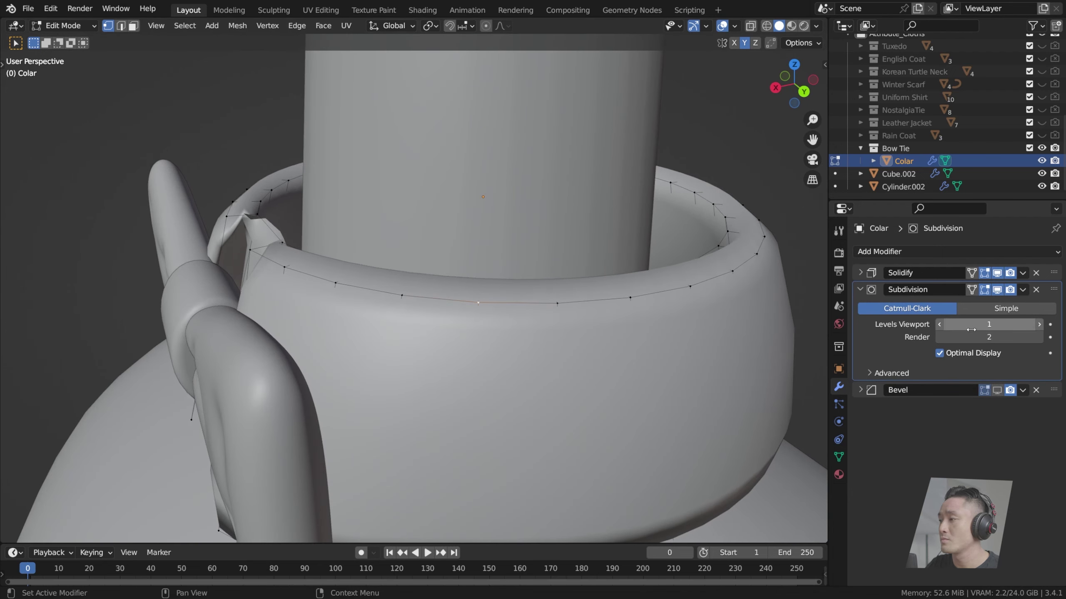
left_click(861, 273)
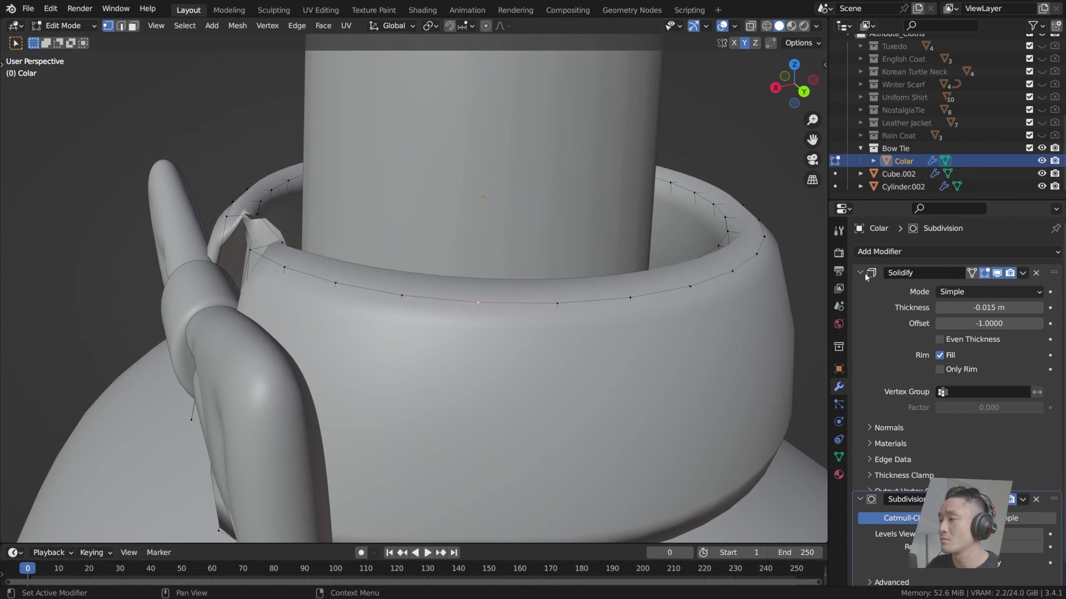
left_click(937, 309)
left_click(1036, 309)
left_click(1036, 309)
left_click(1036, 309)
left_click(1036, 309)
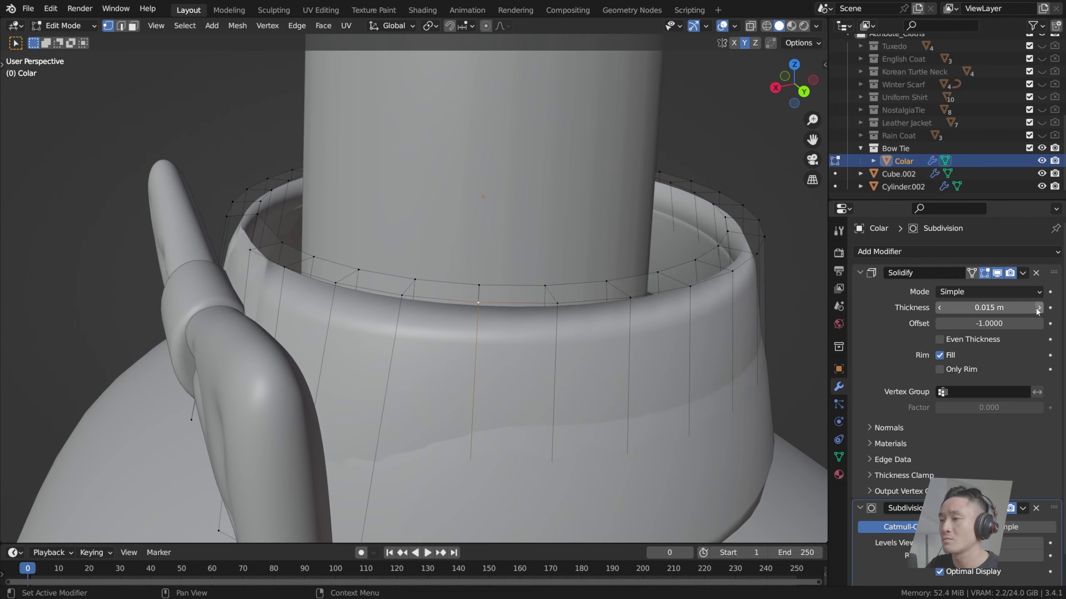
middle_click_drag(546, 293, 571, 348)
scroll(607, 352, "down", 4)
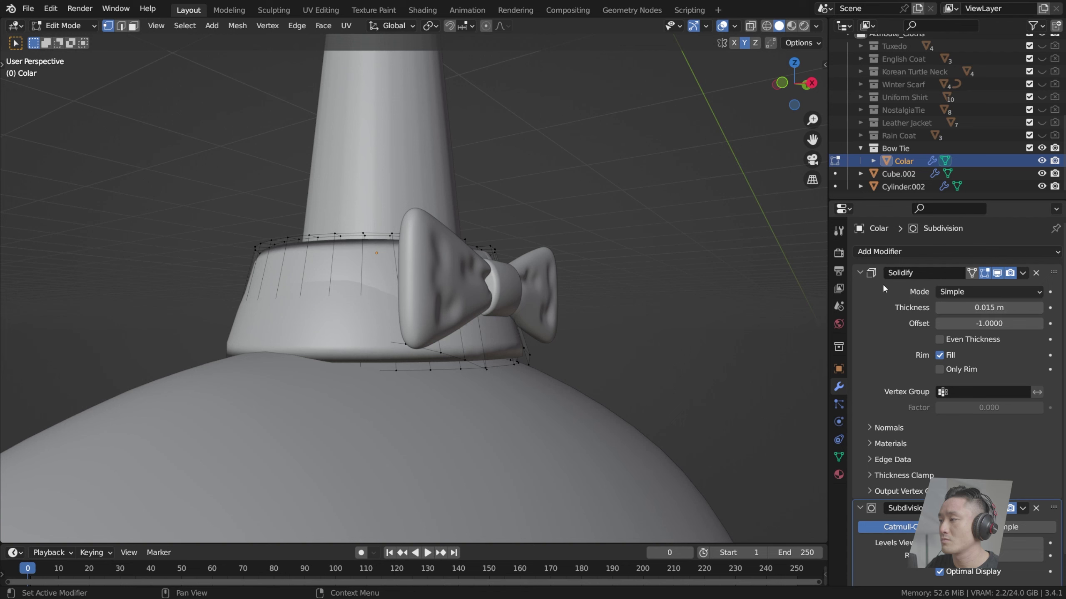
left_click(860, 273)
Step: Delete the collar's front center face behind the bow tie knot to open the collar
middle_click_drag(557, 277, 443, 307)
scroll(444, 306, "up", 3)
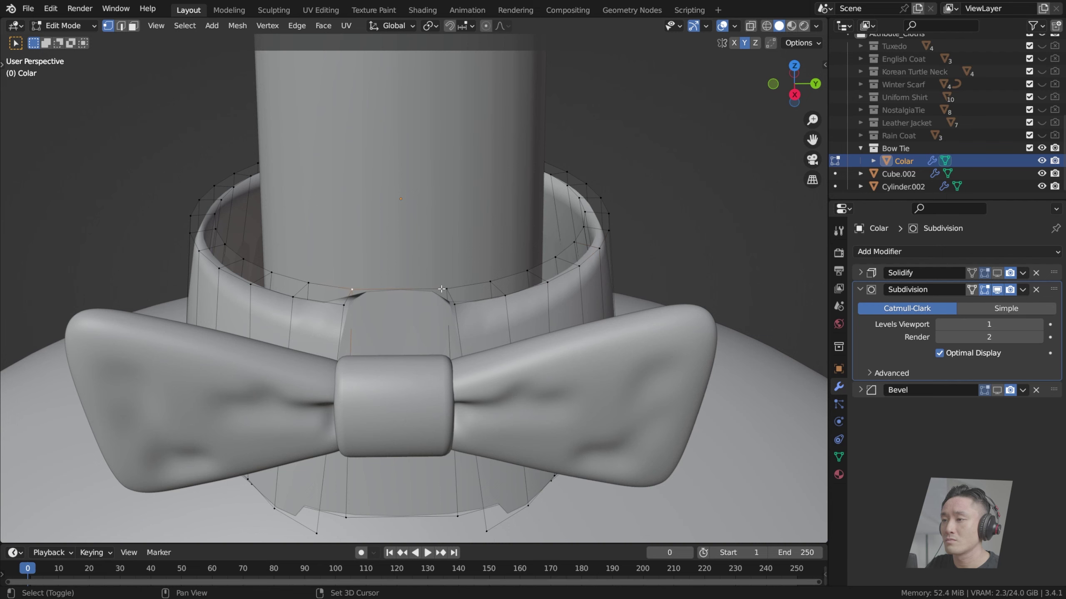
left_click(441, 289, "shift")
middle_click_drag(441, 288, 422, 389)
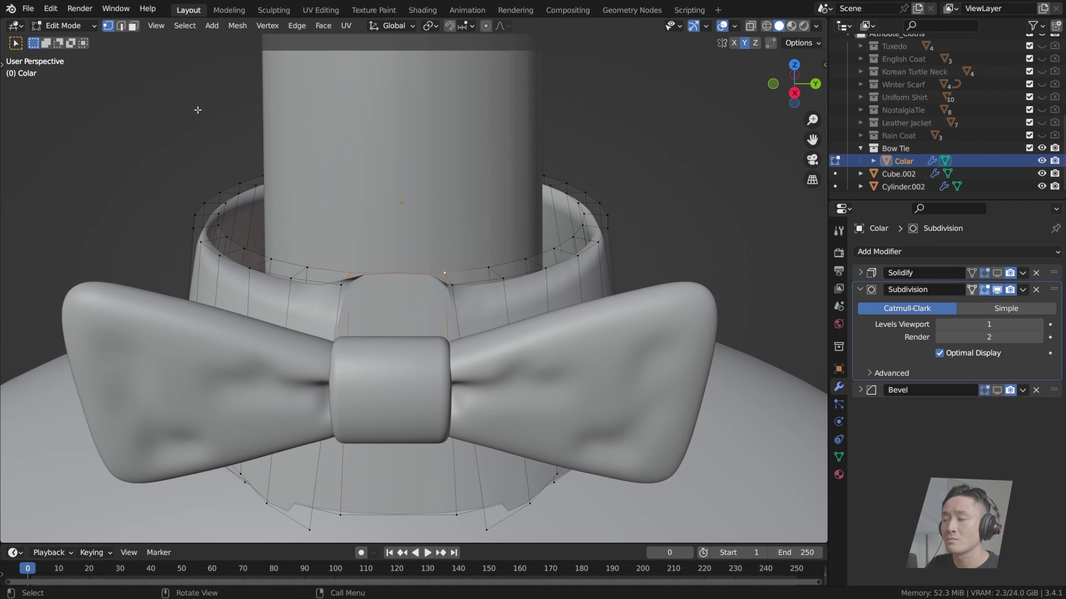
left_click(425, 328)
key("x")
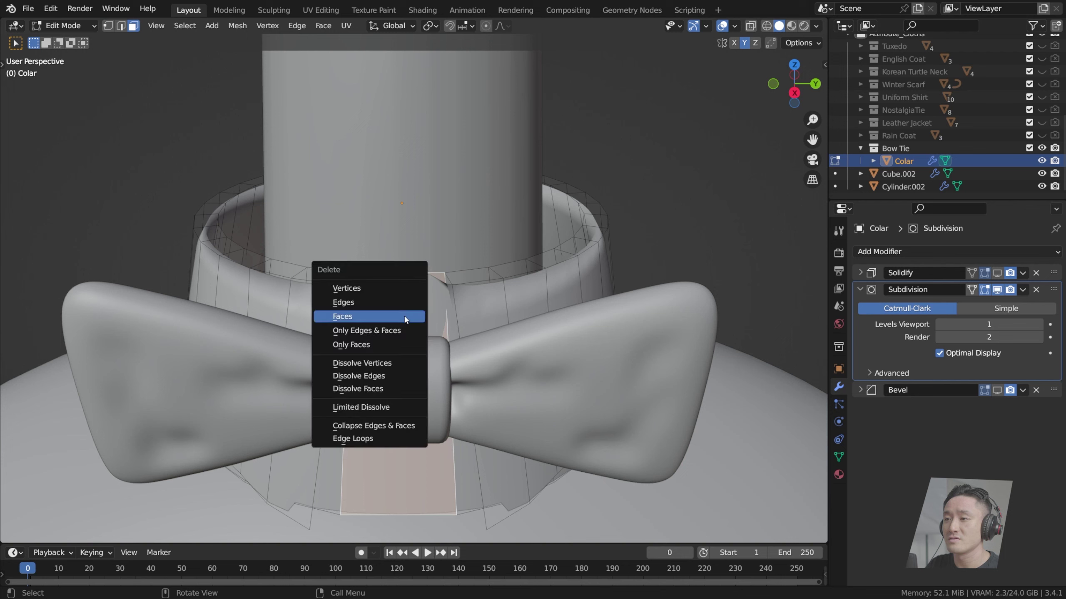
left_click(380, 318)
middle_click_drag(388, 315, 394, 303)
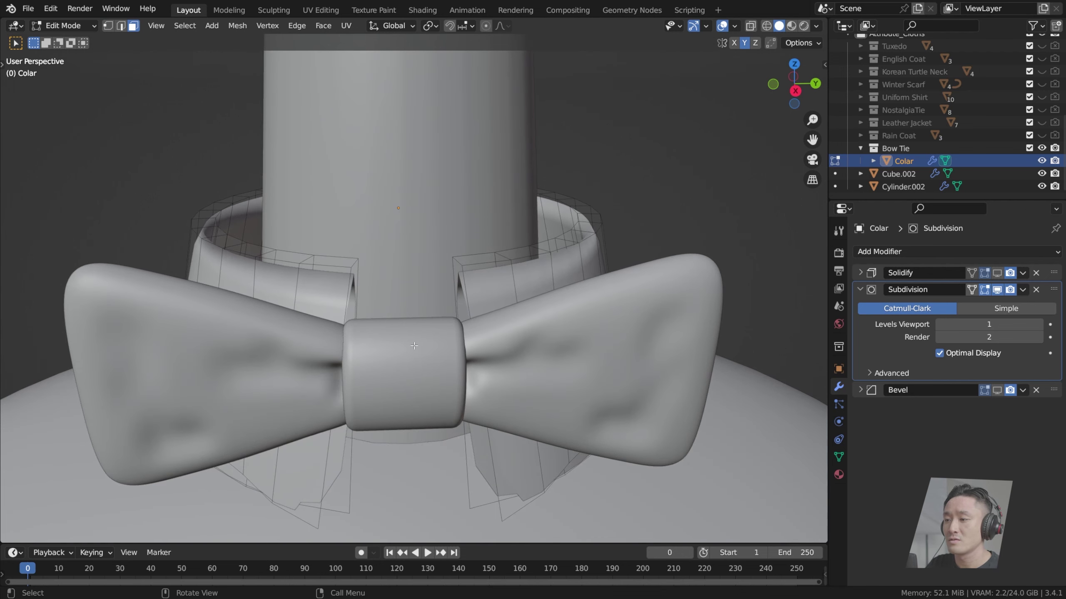
Step: Add a centered loop cut to the collar beside the front opening, without sliding it
scroll(413, 336, "down", 2)
middle_click_drag(428, 361, 440, 342)
scroll(475, 399, "up", 1)
middle_click_drag(483, 405, 498, 393)
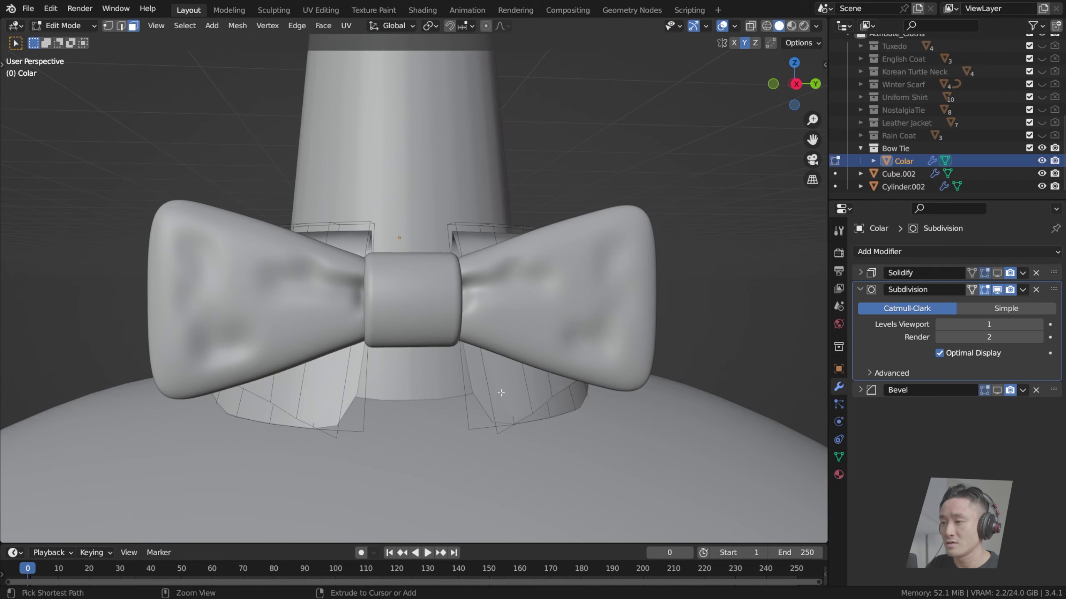
key("ctrl+r")
left_click(493, 386)
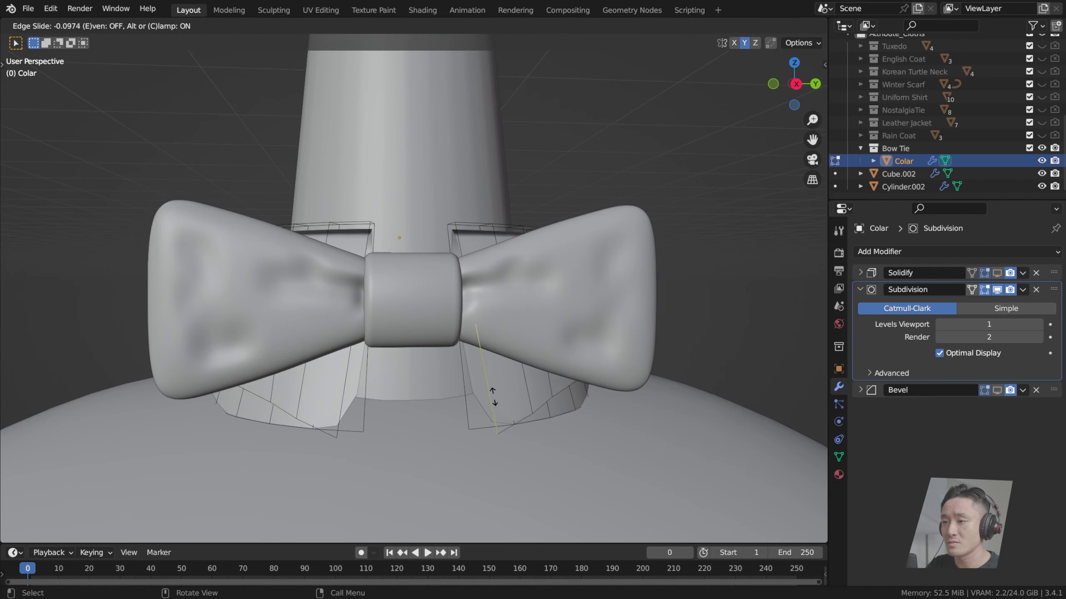
right_click(493, 385)
middle_click_drag(493, 386, 483, 341)
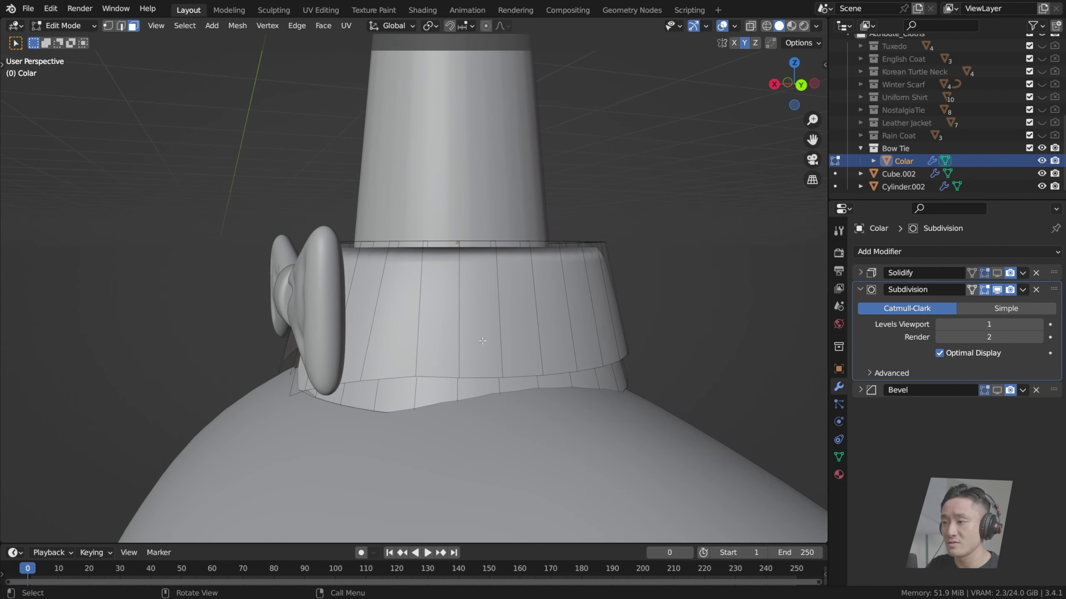
Step: Add a horizontal loop cut around the collar and slide it close to the lower edge with a factor of -0.848
key("ctrl+r")
left_click(487, 342)
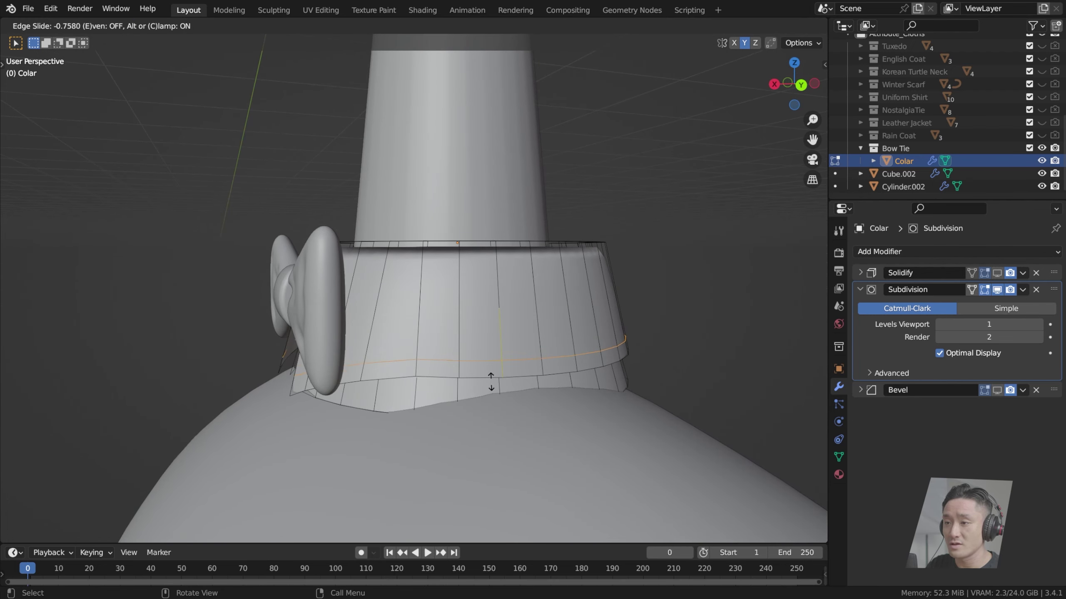
left_click(491, 388)
Step: Add a vertical loop cut at the collar's front opening and slide it close to the front edge with a factor of -0.900
middle_click_drag(491, 388, 408, 326)
scroll(349, 411, "down", 4)
scroll(398, 403, "up", 4)
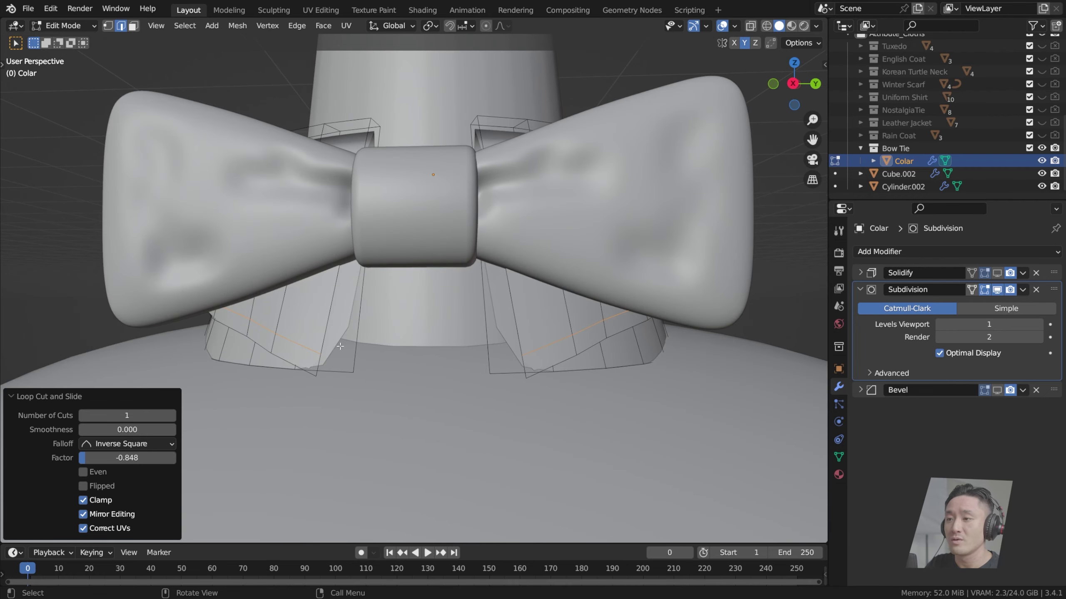
scroll(352, 341, "up", 2)
key("ctrl+r")
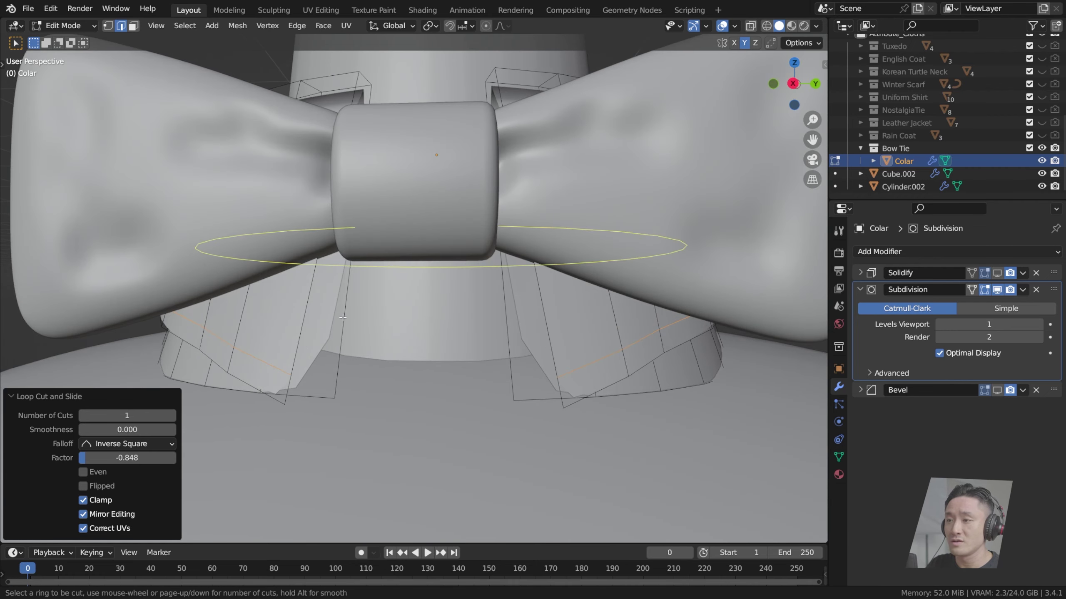
middle_click_drag(350, 290, 298, 300)
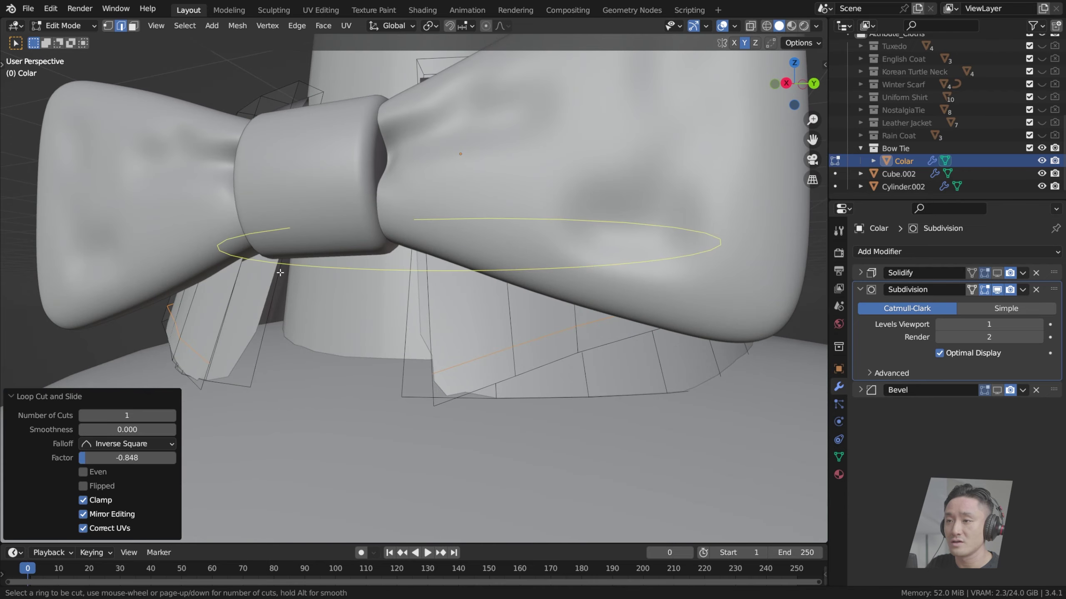
left_click(294, 303)
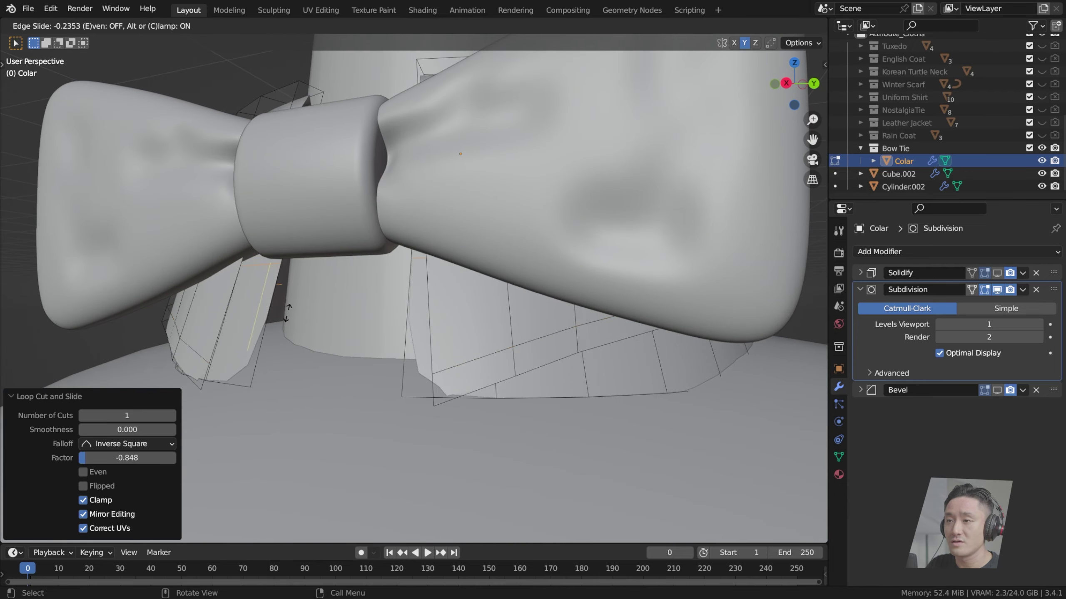
left_click(281, 415)
Step: Try showing the collar's Solidify modifier in the viewport, and hide it again
scroll(294, 399, "down", 5)
middle_click_drag(332, 341, 332, 311)
scroll(411, 290, "up", 4)
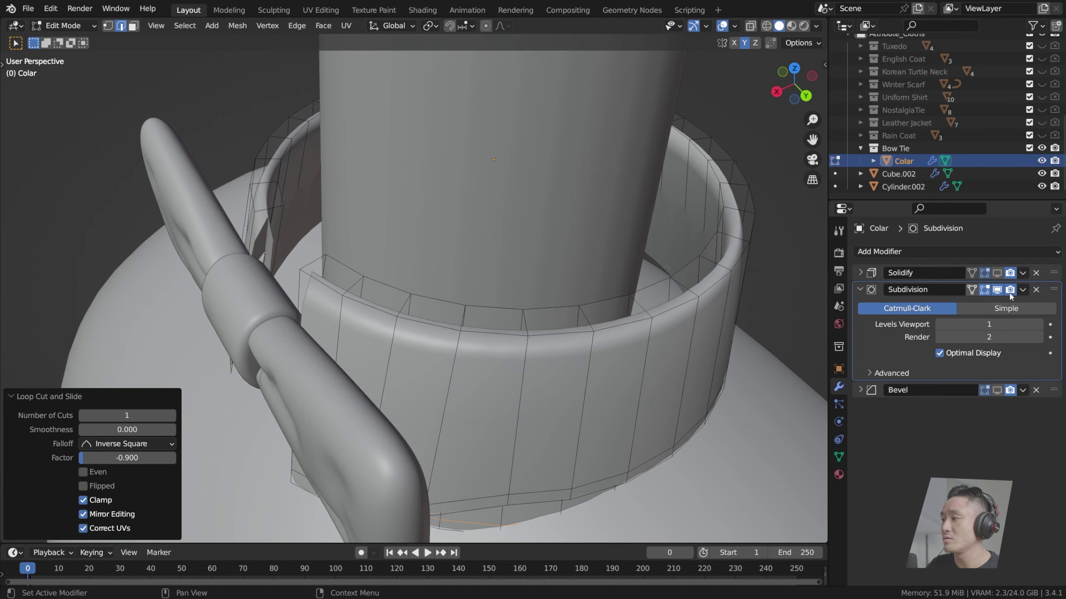
left_click(996, 274)
middle_click_drag(469, 270, 563, 174)
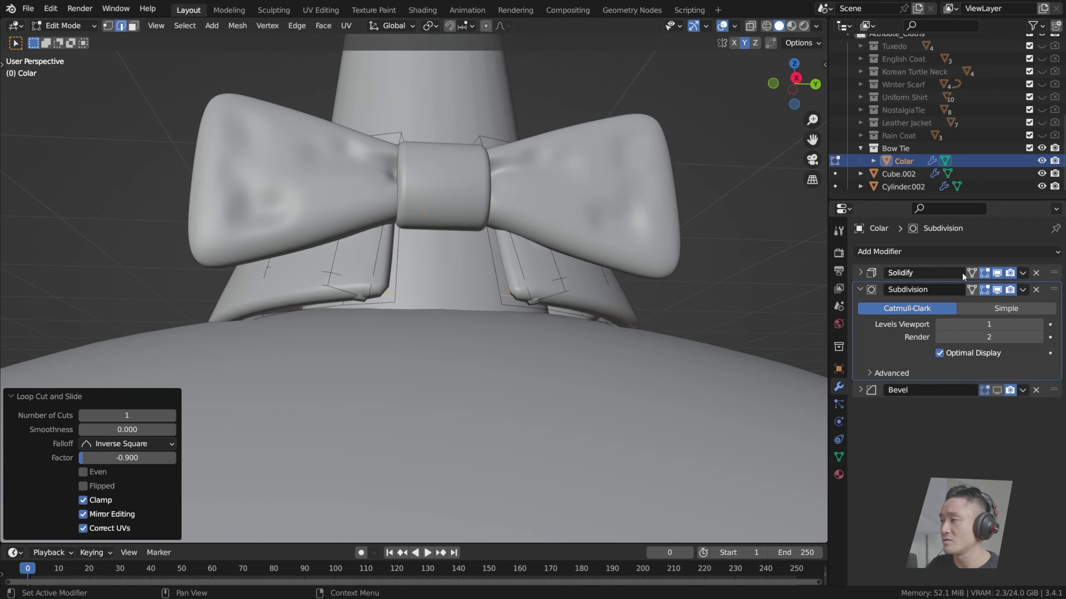
left_click(996, 273)
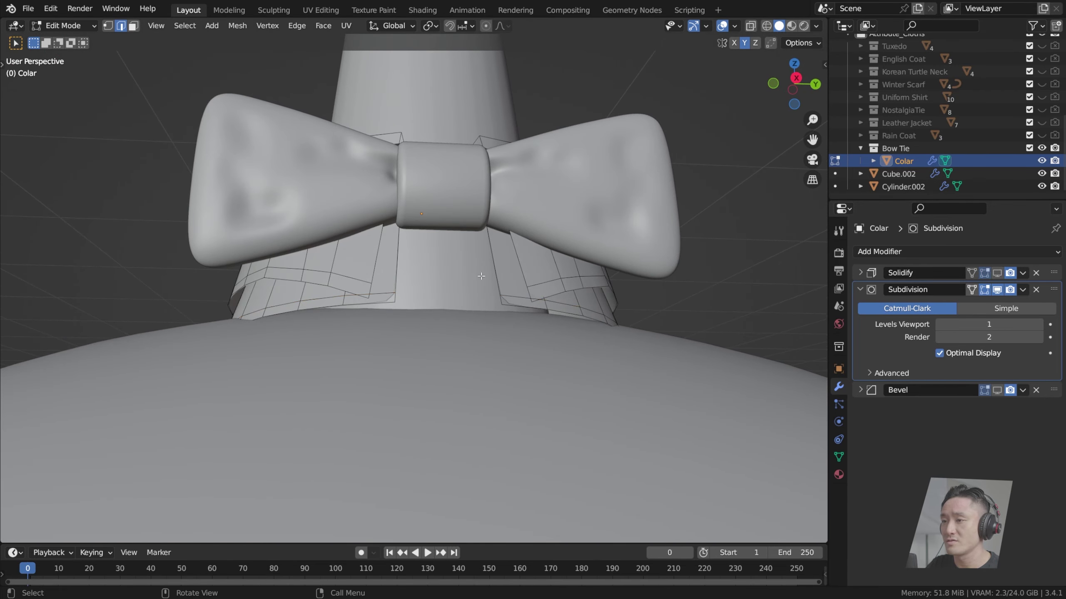
Step: Enable the collar's Bevel modifier in the viewport and save the file
middle_click_drag(519, 278, 412, 287)
scroll(412, 286, "up", 2)
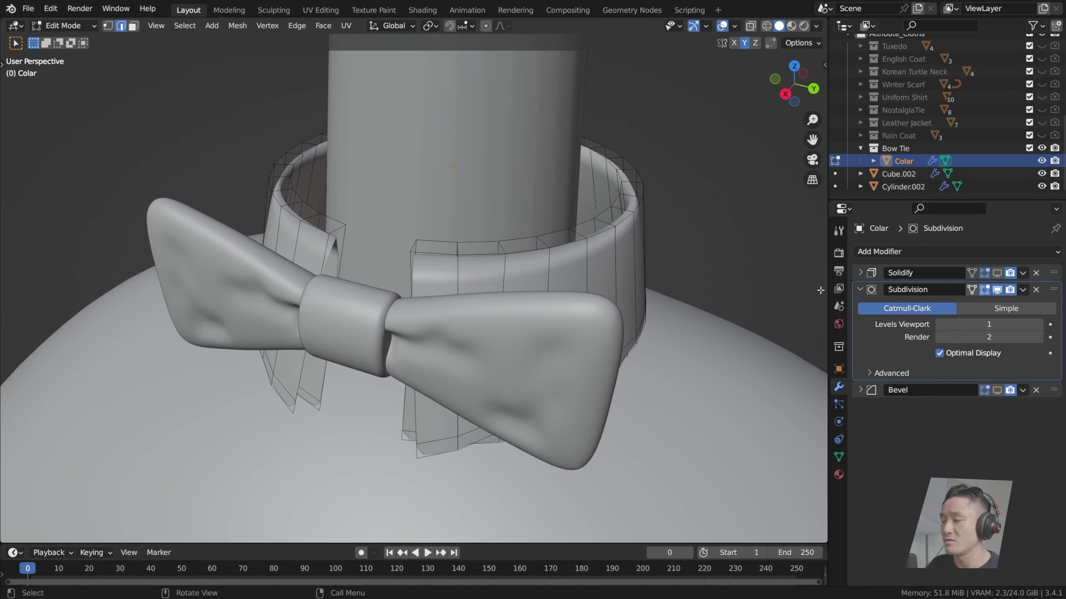
left_click(859, 290)
left_click(997, 303)
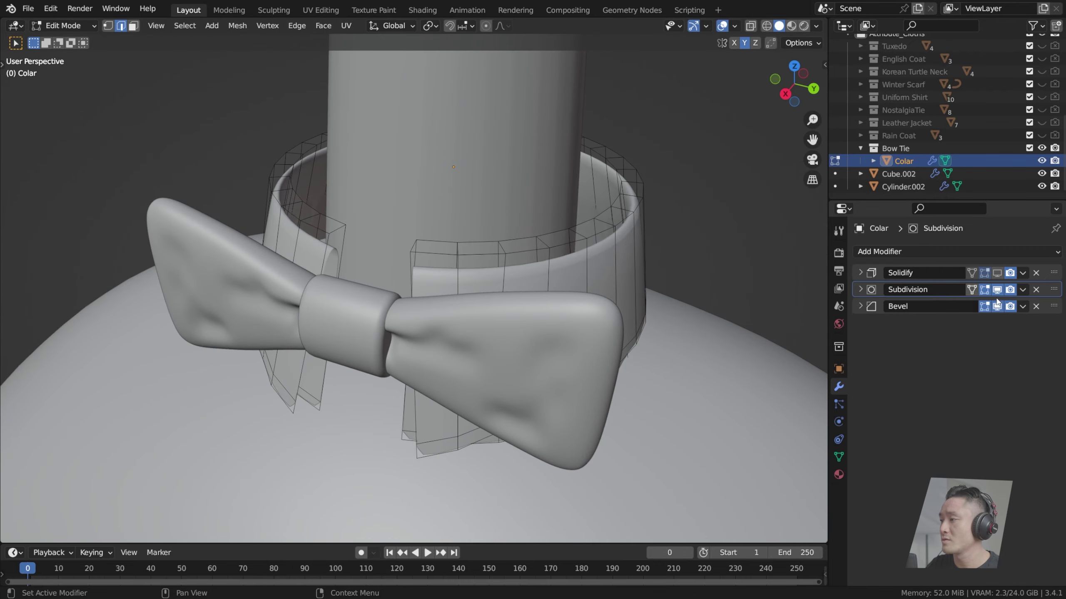
left_click(997, 290)
left_click(997, 290)
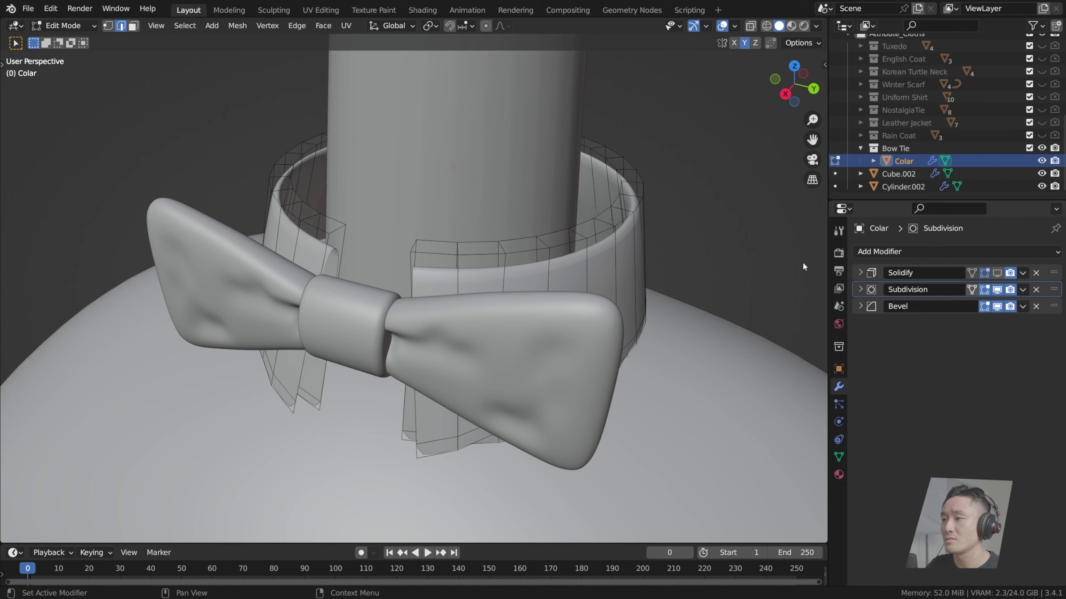
mouse_move(608, 233)
middle_mouse_down()
mouse_move(520, 216)
mouse_move(616, 229)
middle_mouse_up()
key("ctrl+s")
Step: Return to Object Mode and move the bow and its center knot together slightly down along the Z axis
scroll(616, 229, "down", 1)
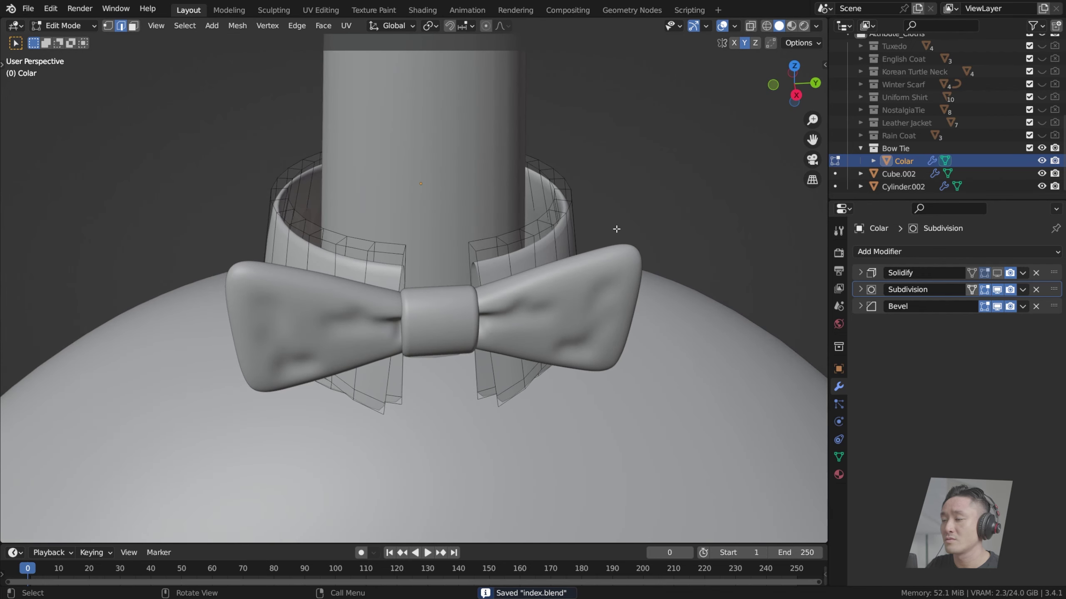
middle_click_drag(603, 270, 583, 229)
key("Tab")
middle_click_drag(600, 192, 538, 291)
key("Tab")
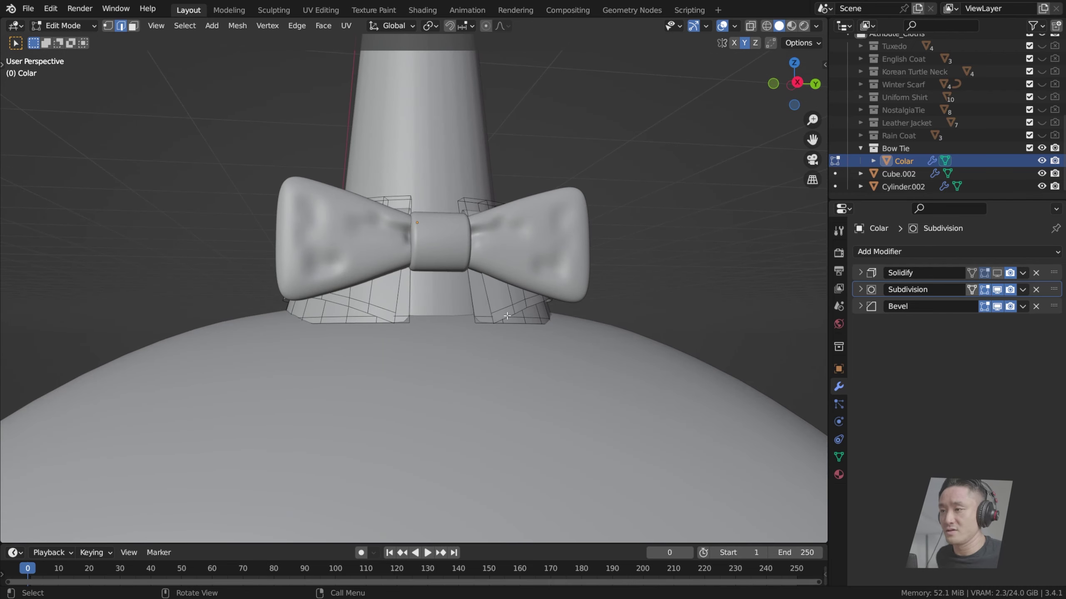
key("Tab")
left_click(434, 226)
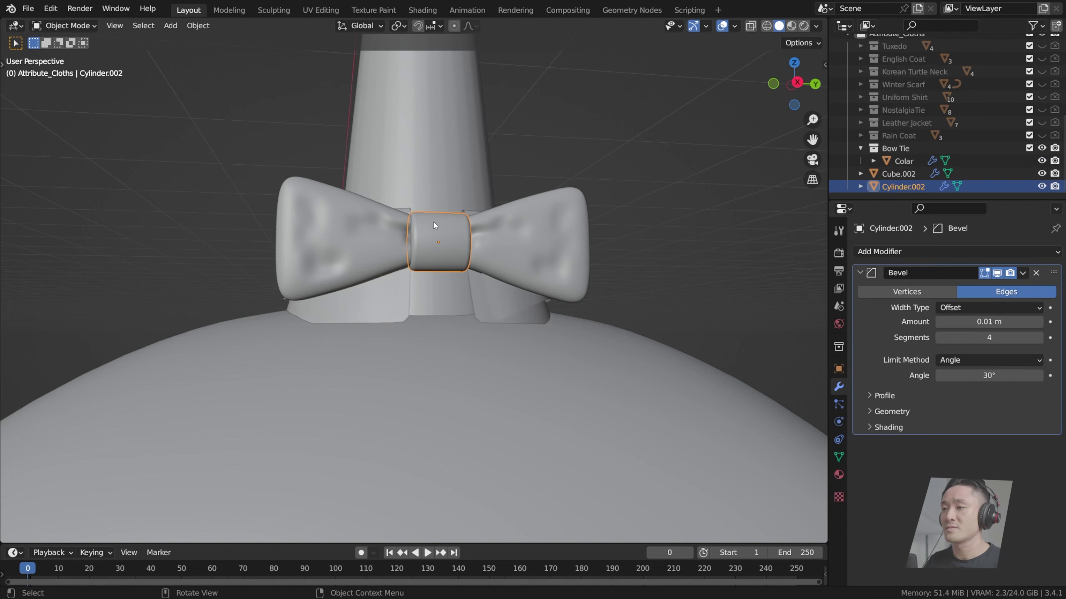
left_click(522, 241, "shift")
key("g")
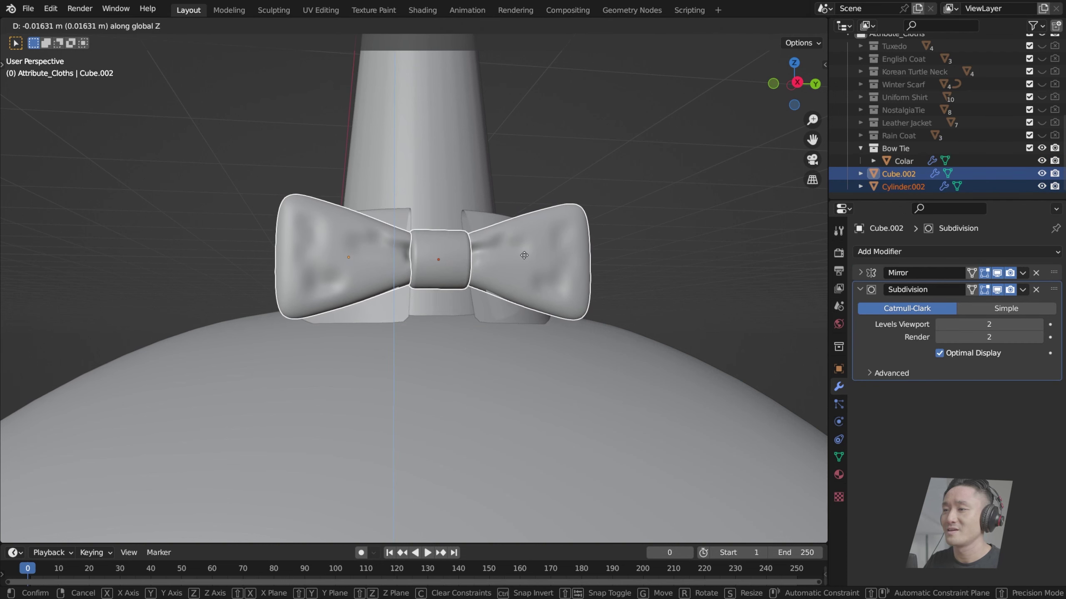
left_click(498, 288)
Step: Open the collar for vertex editing and select the lower front corner vertices on both sides of the opening
left_click(459, 260)
key("Tab")
scroll(459, 261, "up", 3)
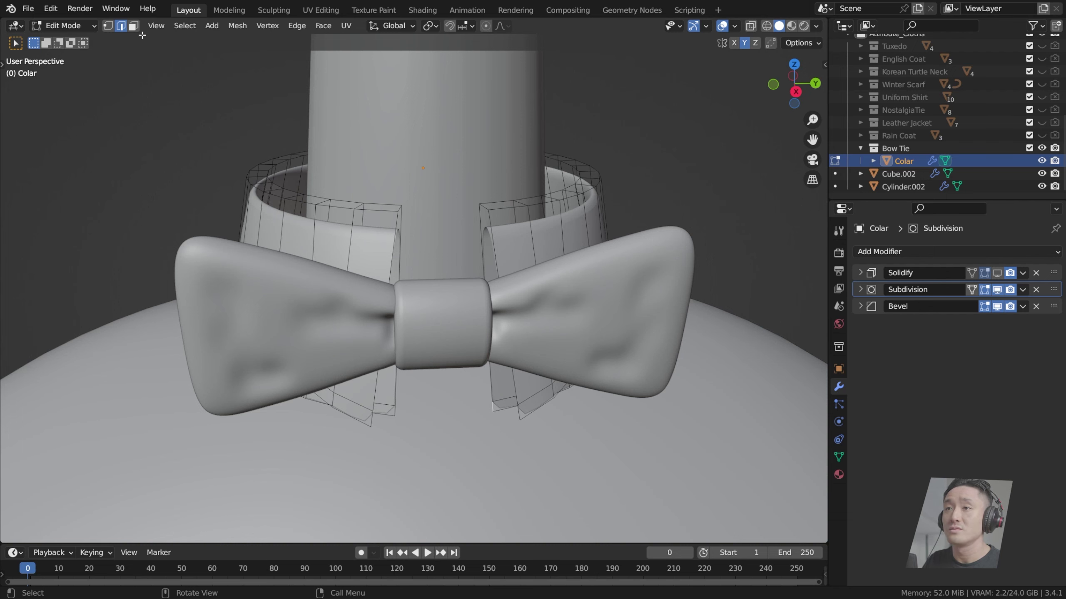
scroll(432, 245, "up", 2)
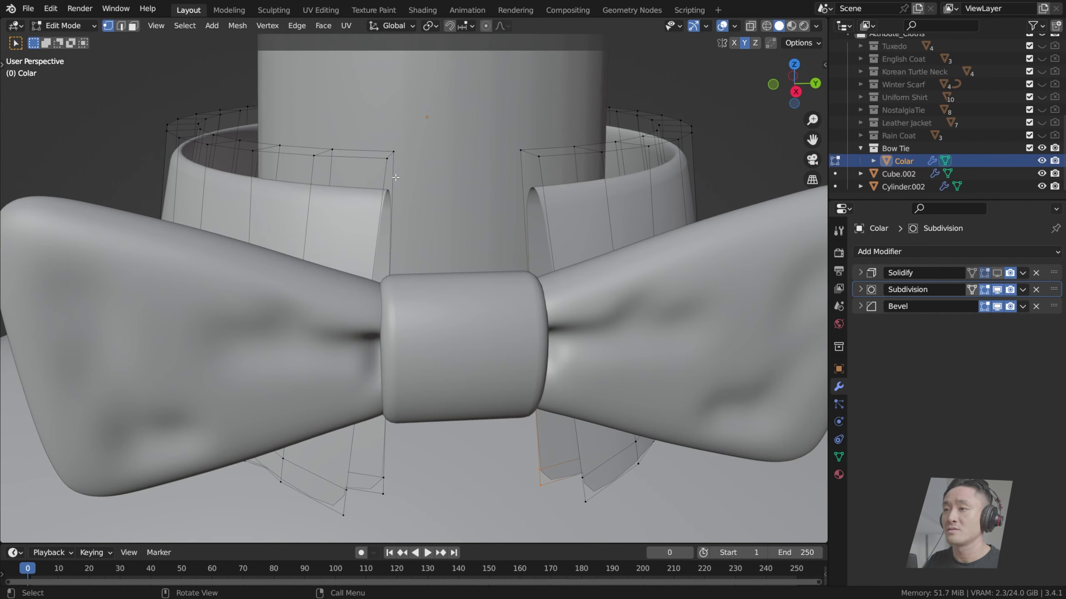
left_click(377, 454, "alt")
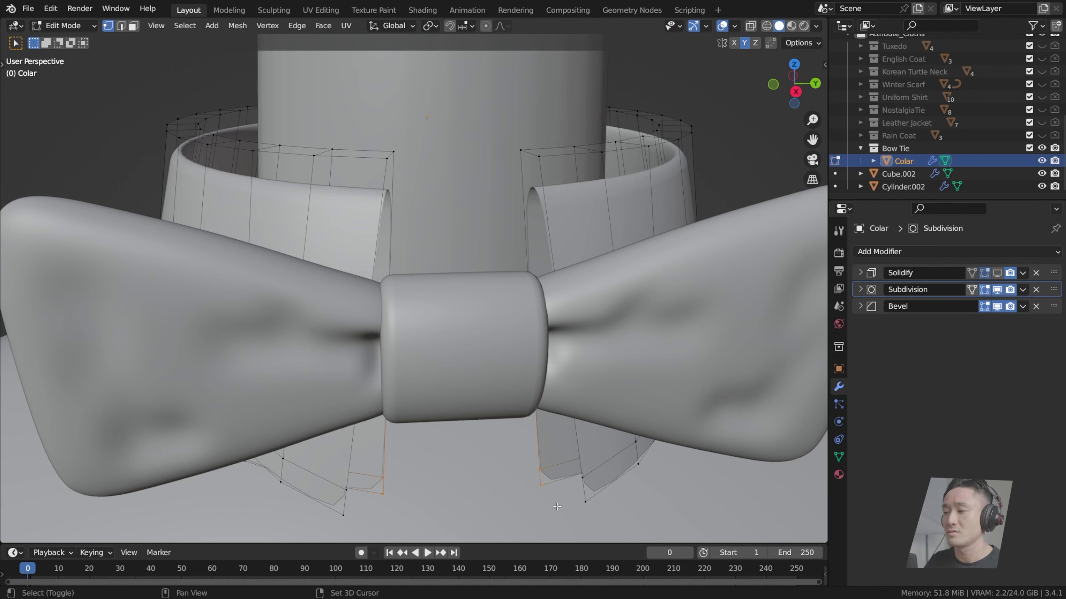
middle_click_drag(557, 507, 538, 417)
key("s")
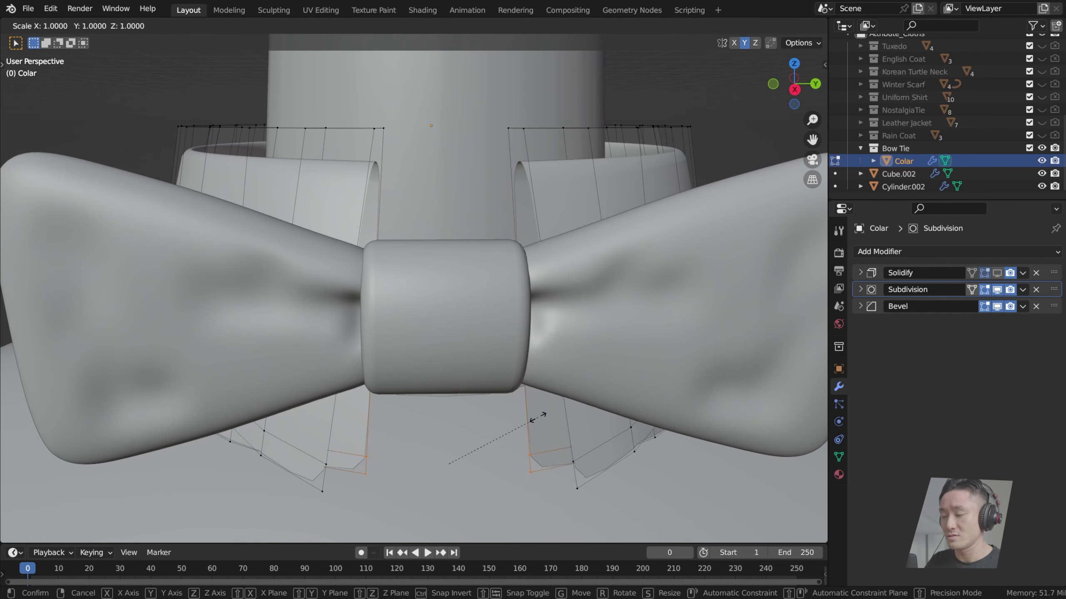
key("y")
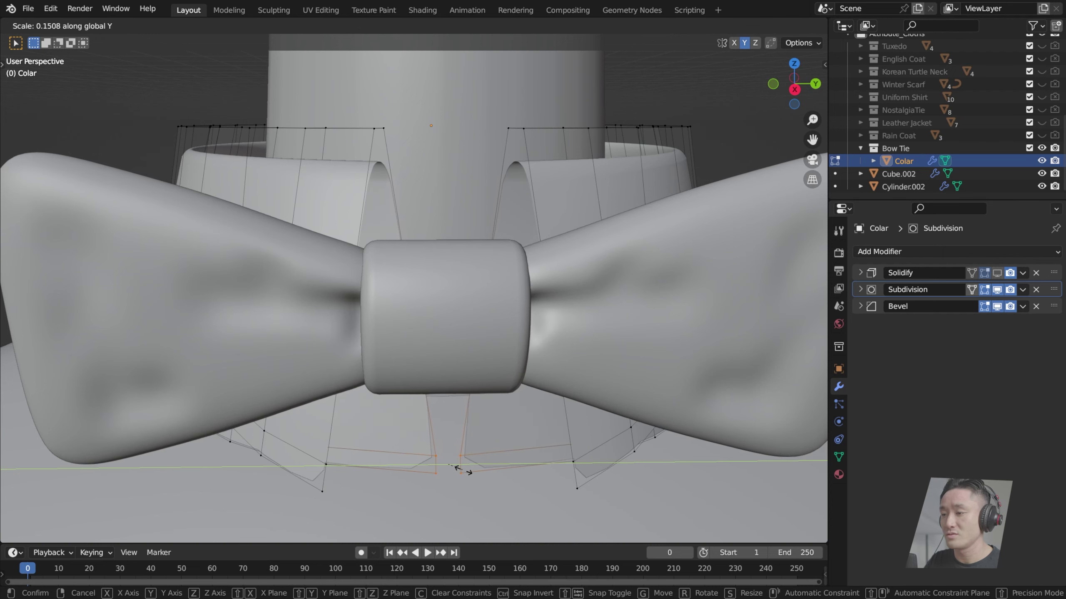
right_click(452, 465)
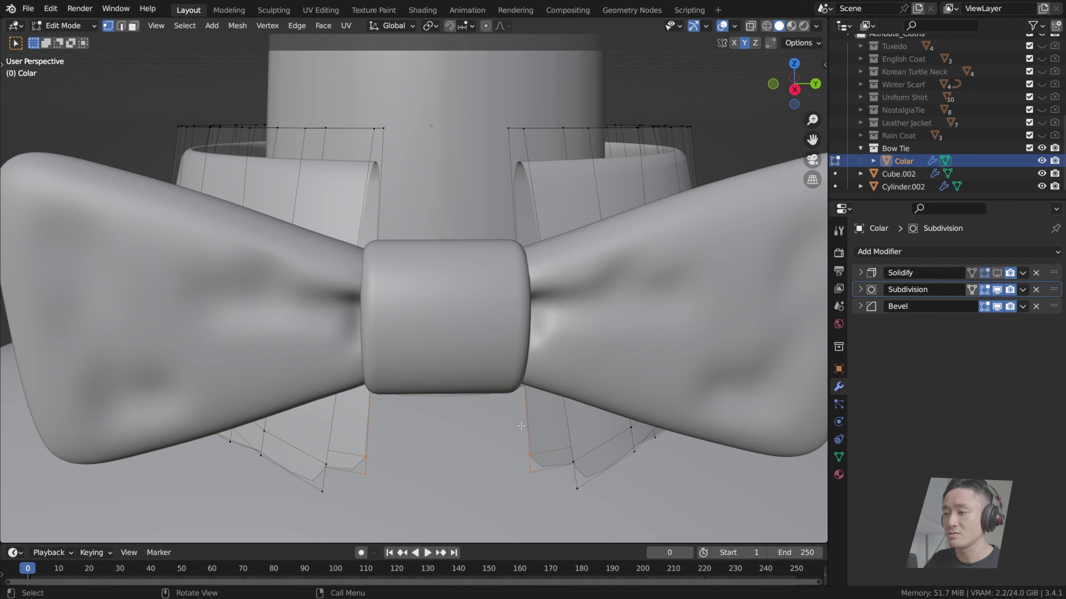
Step: Scale the lower front corners together along Y to about 0.08 to nearly close the gap
key("s")
key("y")
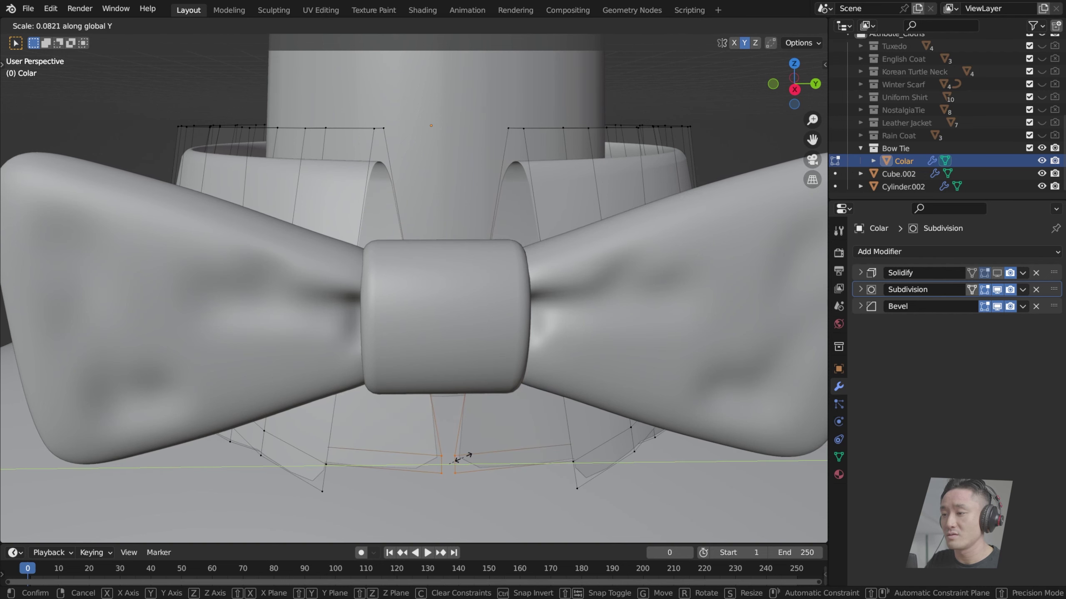
left_click(462, 457)
Step: Select the upper front corner vertices on both sides of the collar opening and scale them along Y to 0.164
left_click(382, 129)
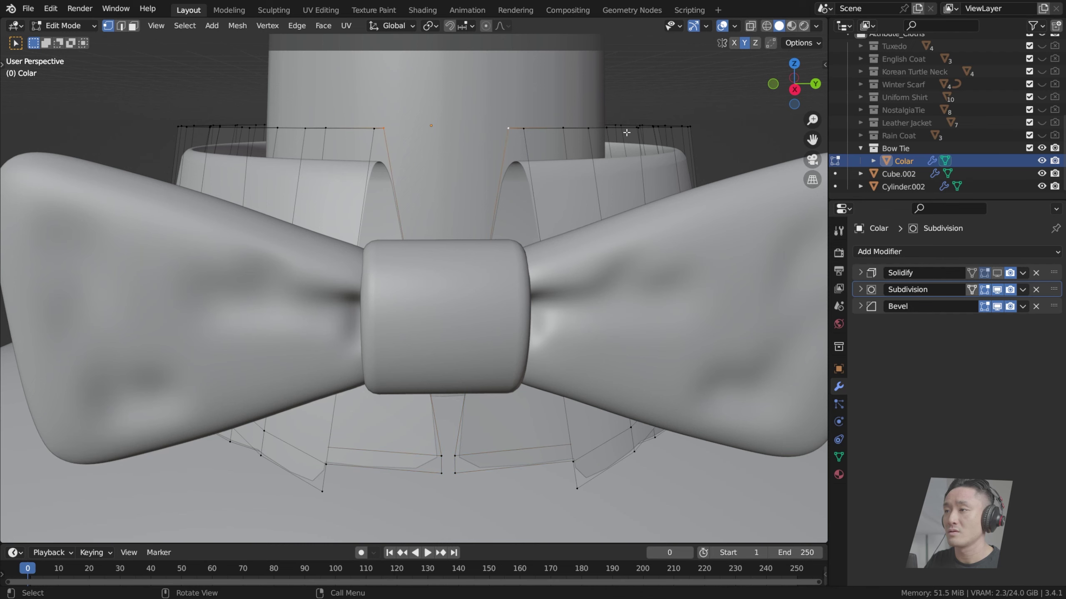
middle_click_drag(467, 128, 461, 180)
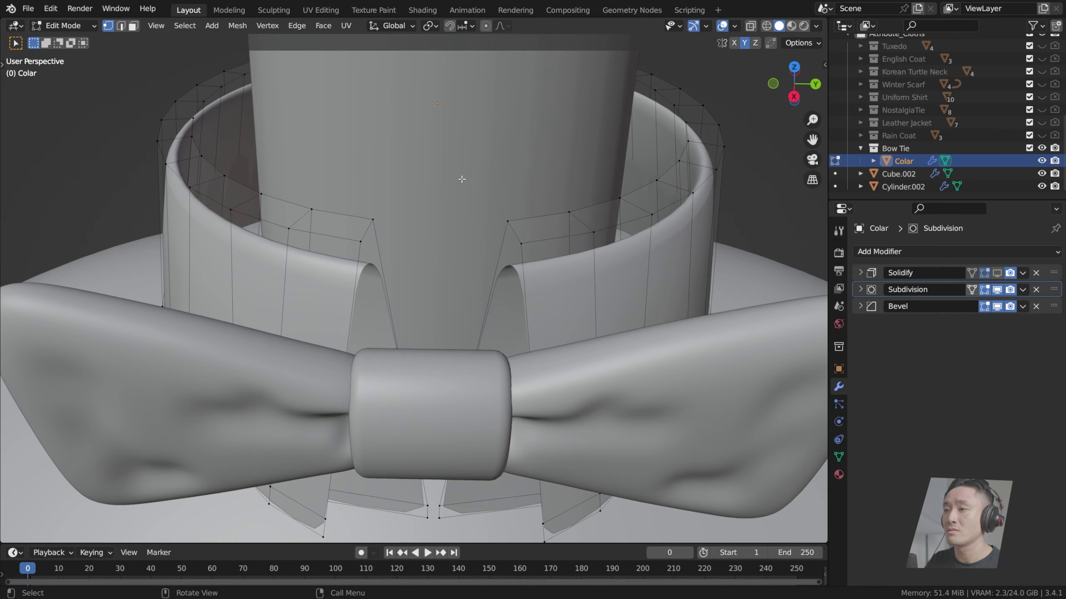
key("s")
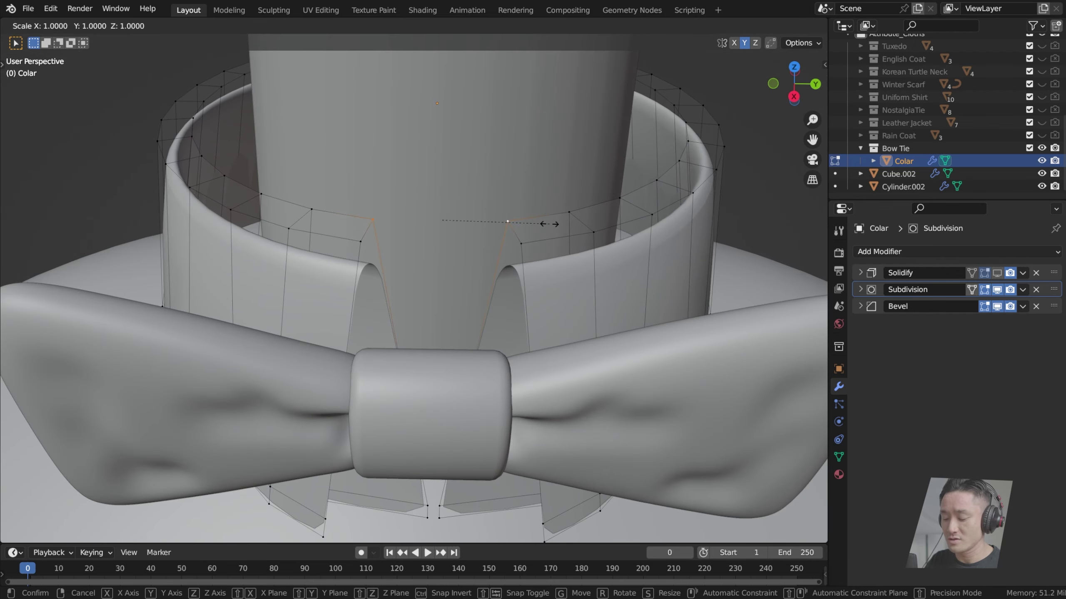
key("y")
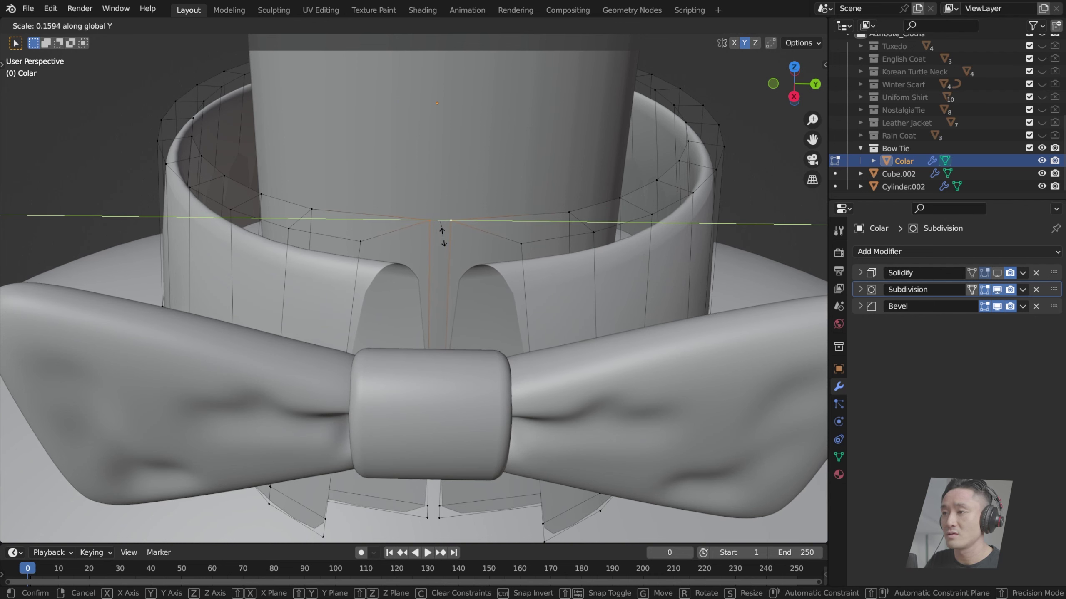
left_click(443, 238)
Step: Add the lower front vertices to the selection and fill the narrow gap in the collar with a face
middle_click_drag(447, 251, 444, 227)
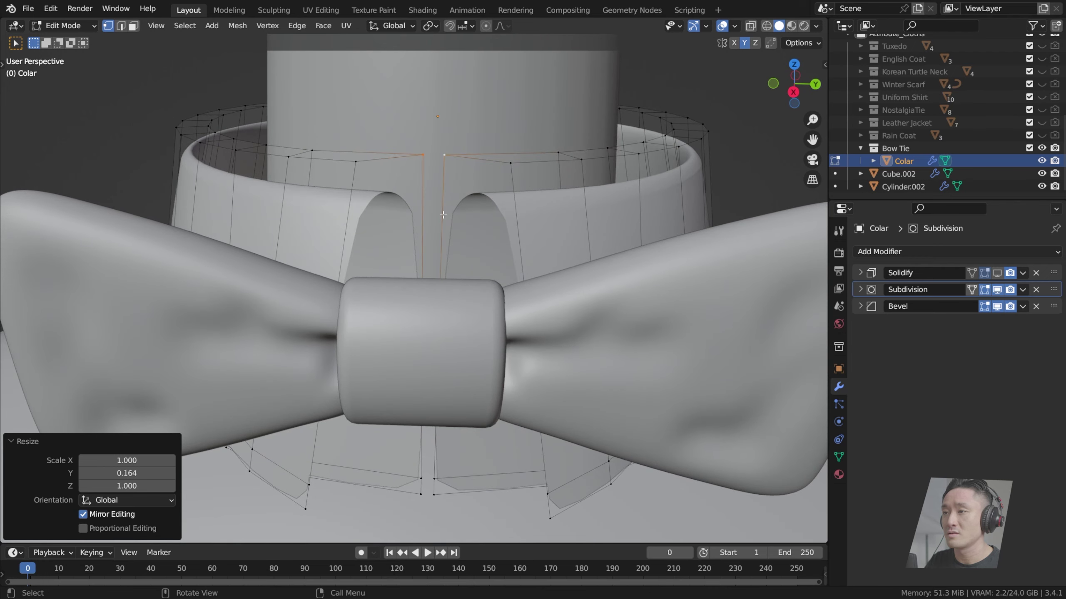
scroll(440, 191, "down", 3)
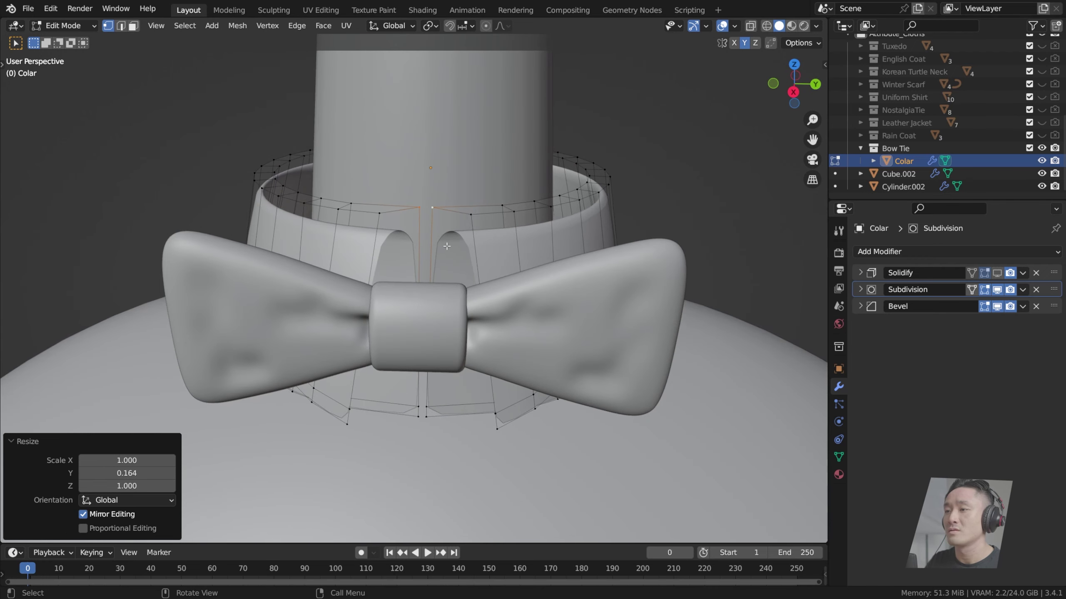
scroll(430, 428, "up", 3)
left_click(427, 478, "shift")
left_click(426, 492, "shift")
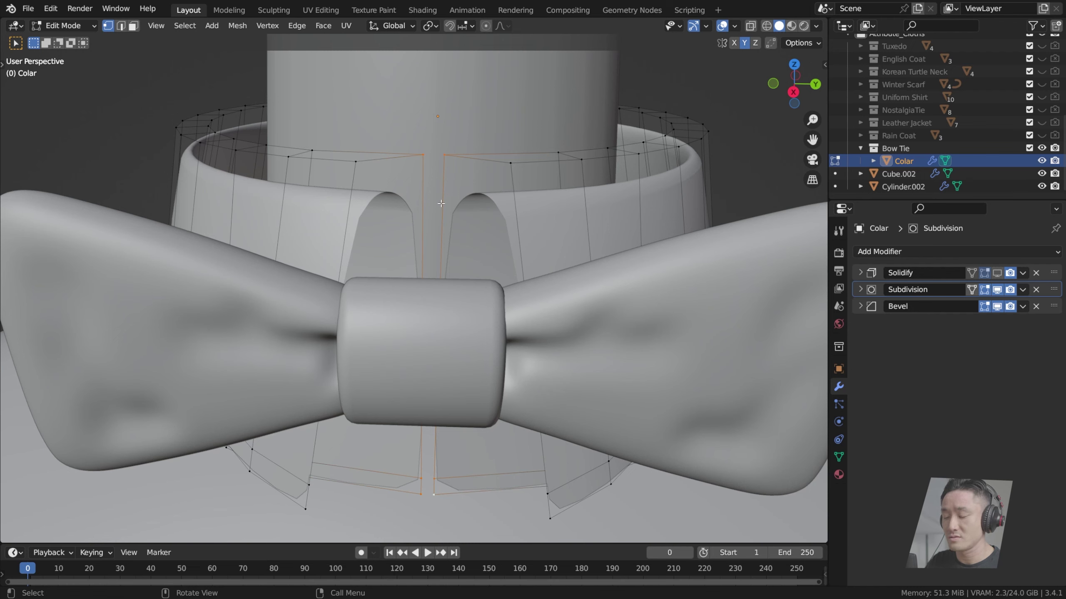
key("f")
mouse_move(443, 185)
middle_mouse_down()
mouse_move(388, 206)
mouse_move(443, 193)
middle_mouse_up()
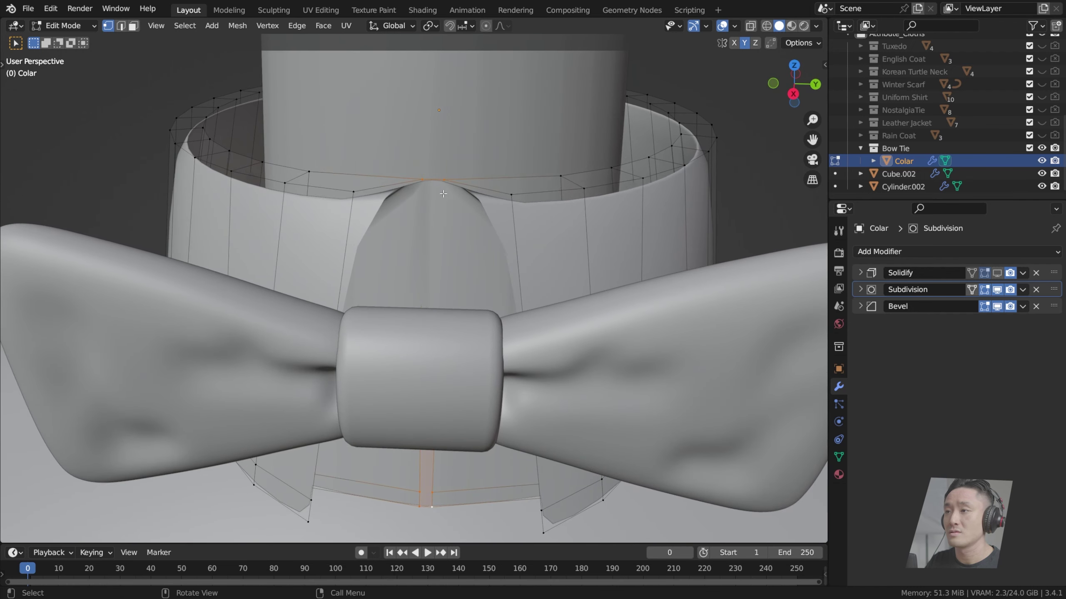
Step: Select the upper front vertices of the collar and move them -0.013654 m along Z
left_click_drag(410, 166, 452, 194)
key("g")
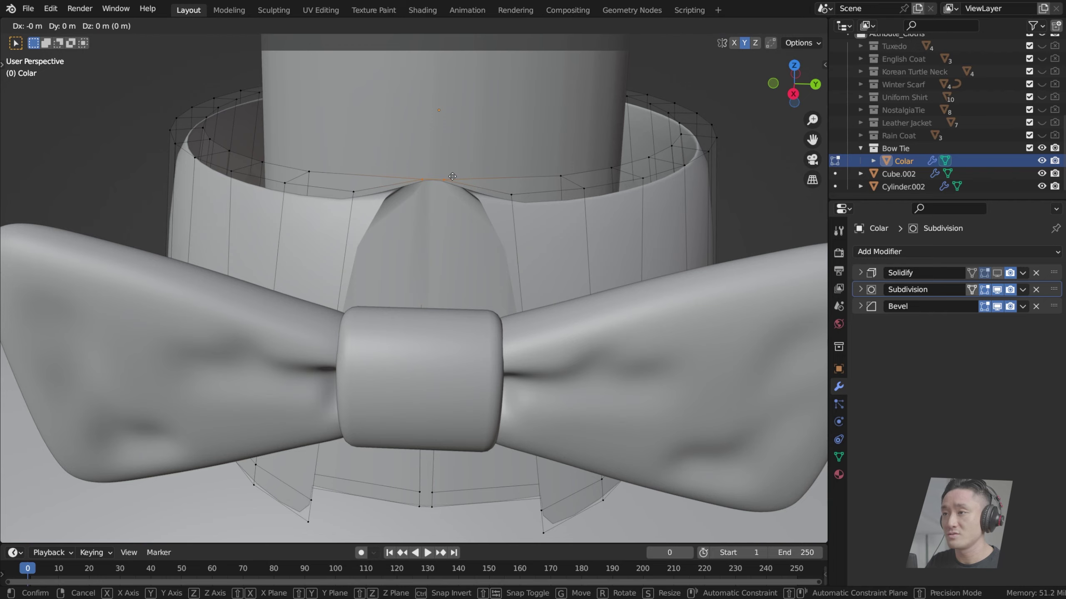
key("z")
left_click(448, 201)
Step: Lower the collar's upper front vertices by a further 0.014129 m along Z to form a V-shaped dip
middle_click_drag(446, 194, 414, 233)
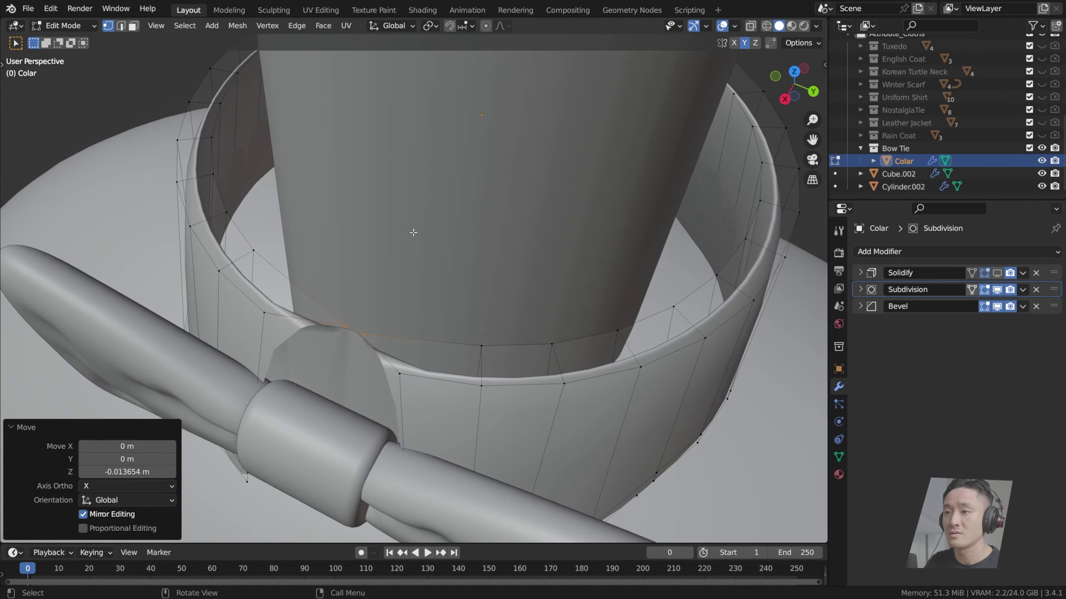
scroll(408, 307, "up", 2)
middle_click_drag(410, 314, 450, 210)
scroll(451, 210, "down", 3)
key("g")
key("z")
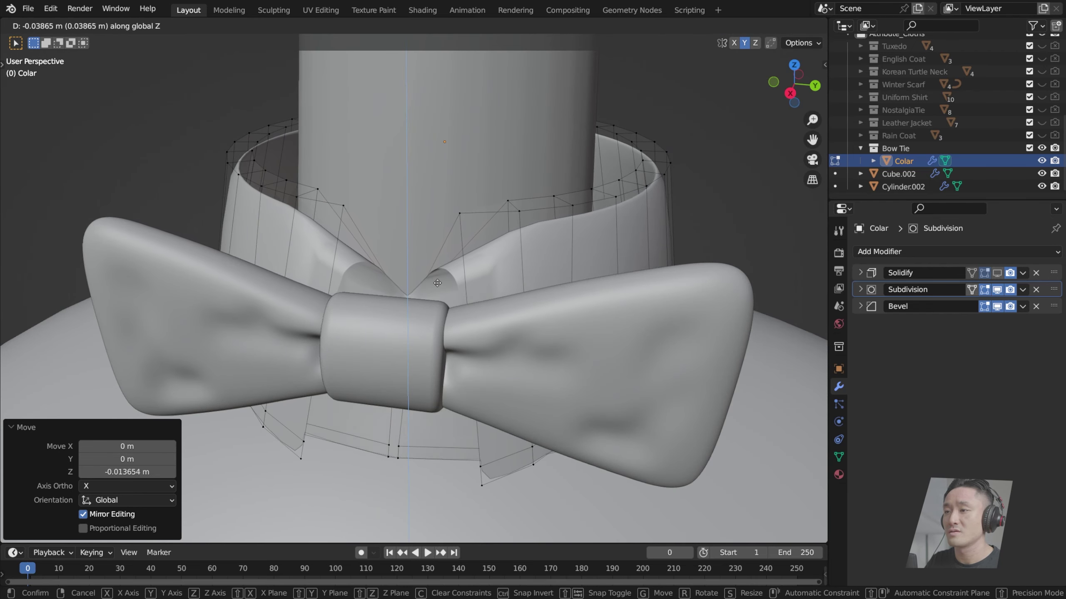
left_click(442, 251)
Step: Leave Edit Mode and switch the viewport to Rendered shading to preview the collar and bow tie
middle_click_drag(442, 251, 573, 140)
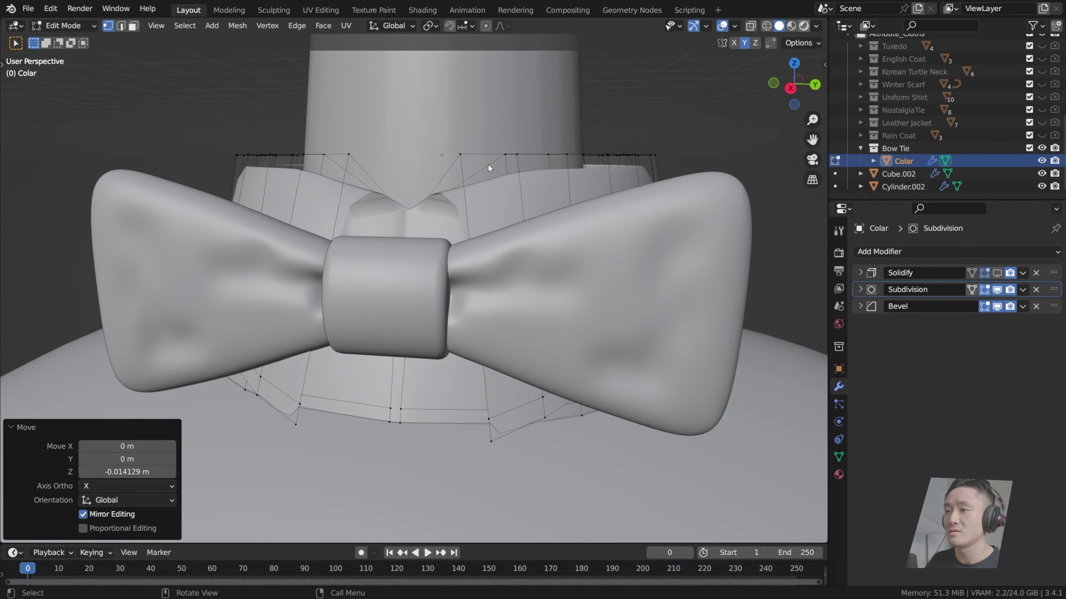
key("z")
key("Tab")
scroll(576, 135, "down", 6)
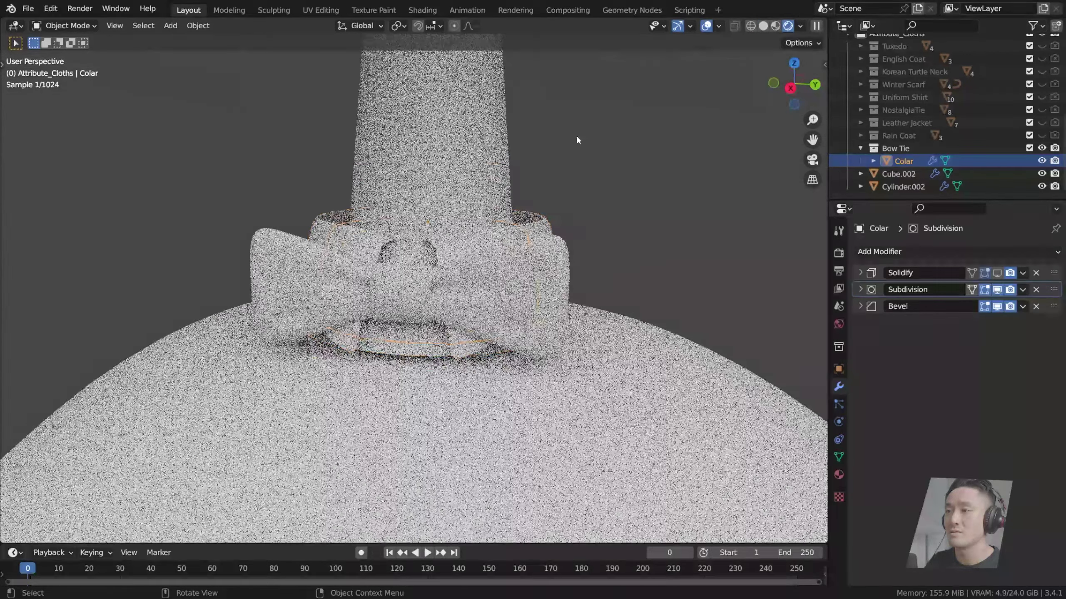
Step: Check the rendered collar and bow tie from another angle and return the viewport to Solid shading
left_click(574, 137)
middle_click_drag(526, 207, 706, 62)
scroll(493, 245, "down", 3)
scroll(527, 236, "up", 3)
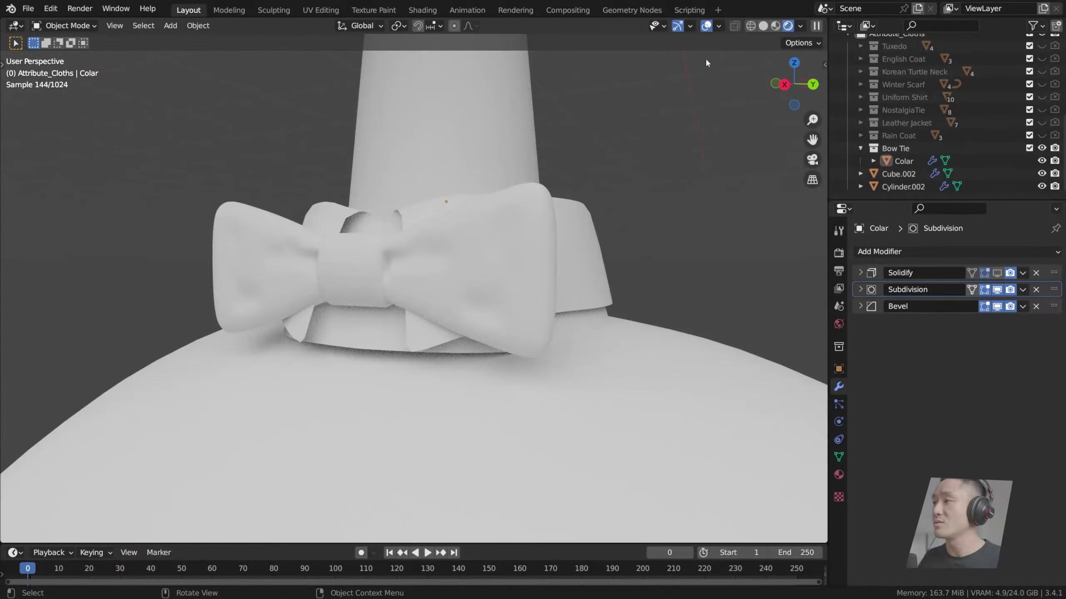
left_click(764, 26)
middle_click_drag(633, 273, 658, 263)
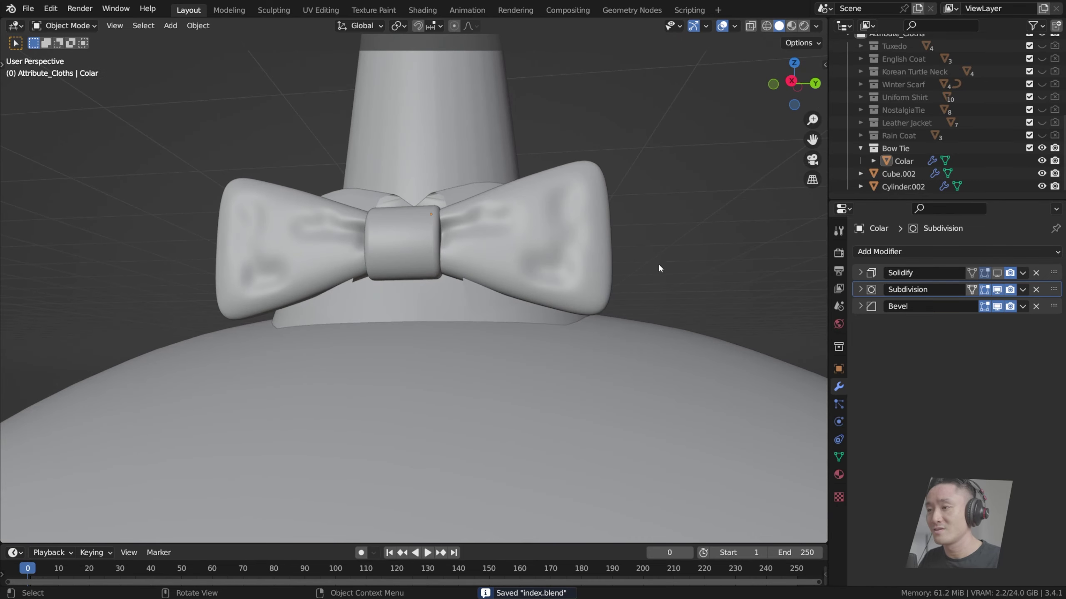
Step: Examine how the collar and bow tie sit on the neck from several angles and save the file
key("Tab")
key("Tab")
middle_click_drag(590, 147, 650, 170)
scroll(482, 290, "down", 4)
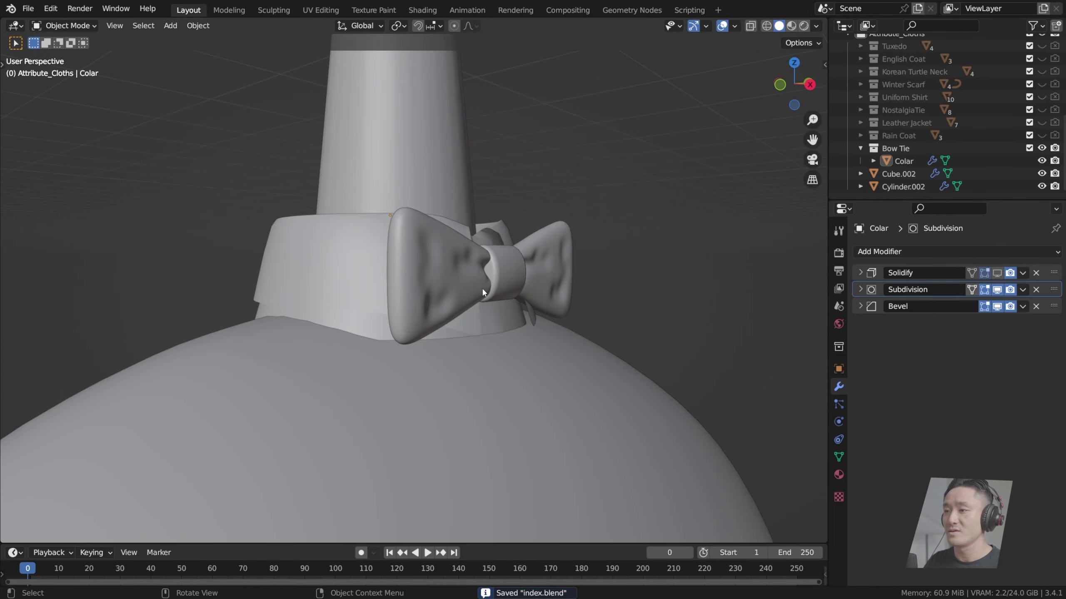
middle_click_drag(480, 294, 461, 314)
left_click(460, 320)
key("Tab")
key("Tab")
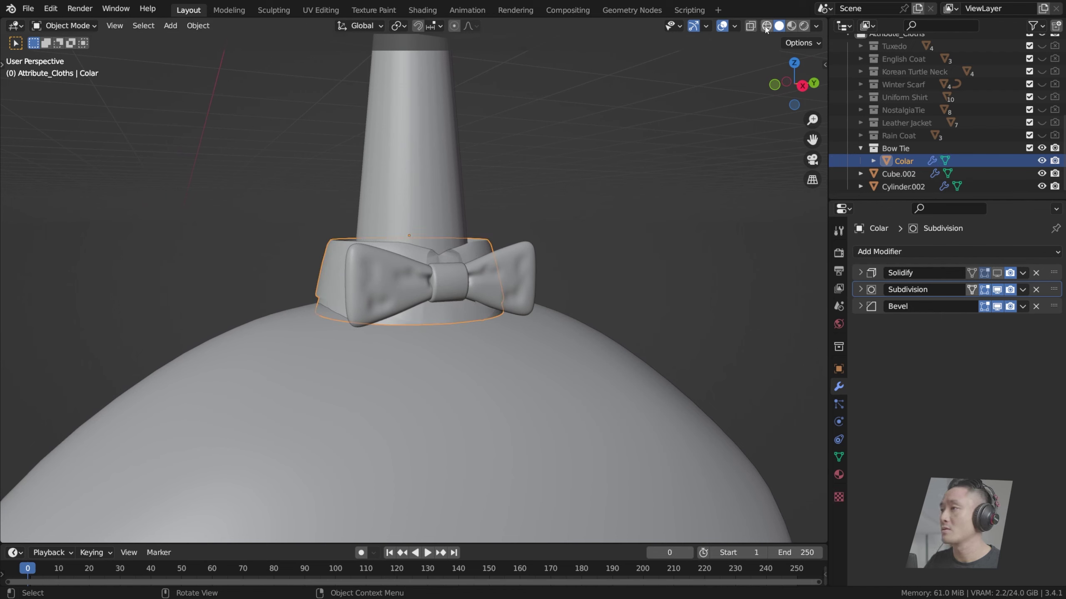
left_click(701, 77)
scroll(543, 288, "down", 2)
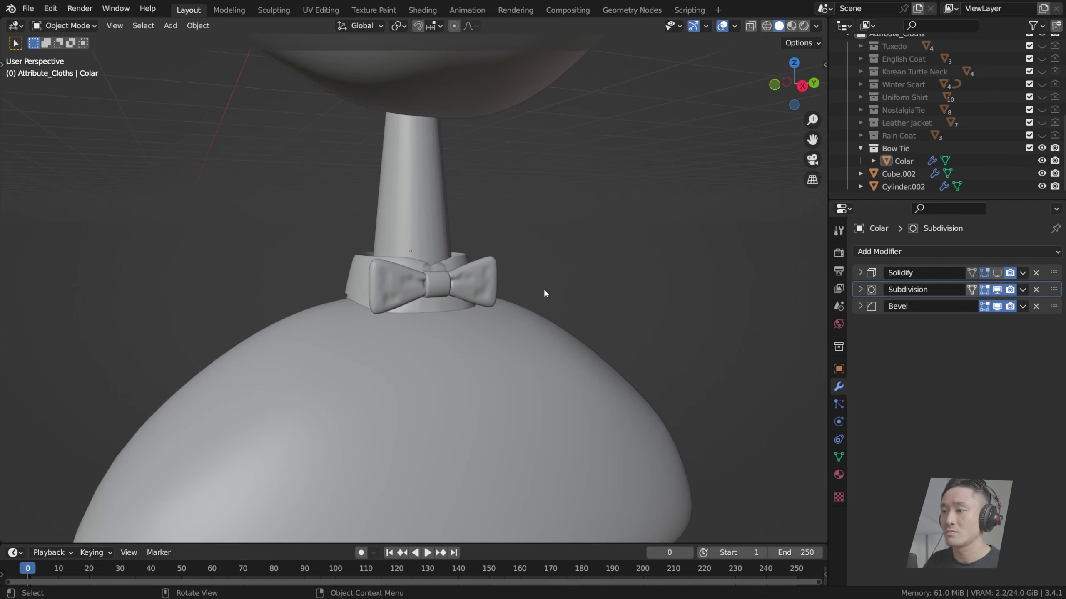
middle_click_drag(542, 289, 484, 335)
key("ctrl+s")
Step: Select the collar and open its mesh in Edit Mode around the lower front edge below the bow tie
scroll(462, 332, "up", 1)
left_click(409, 326)
middle_click_drag(409, 326, 454, 361)
scroll(478, 313, "up", 3)
key("Tab")
scroll(471, 352, "down", 2)
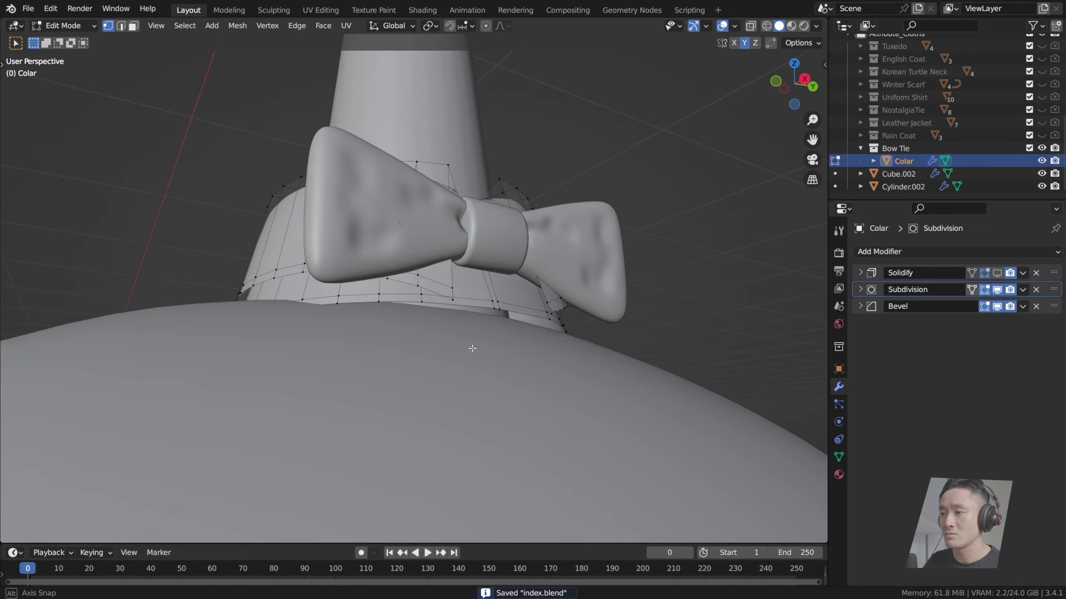
scroll(487, 362, "up", 3)
scroll(456, 341, "up", 2)
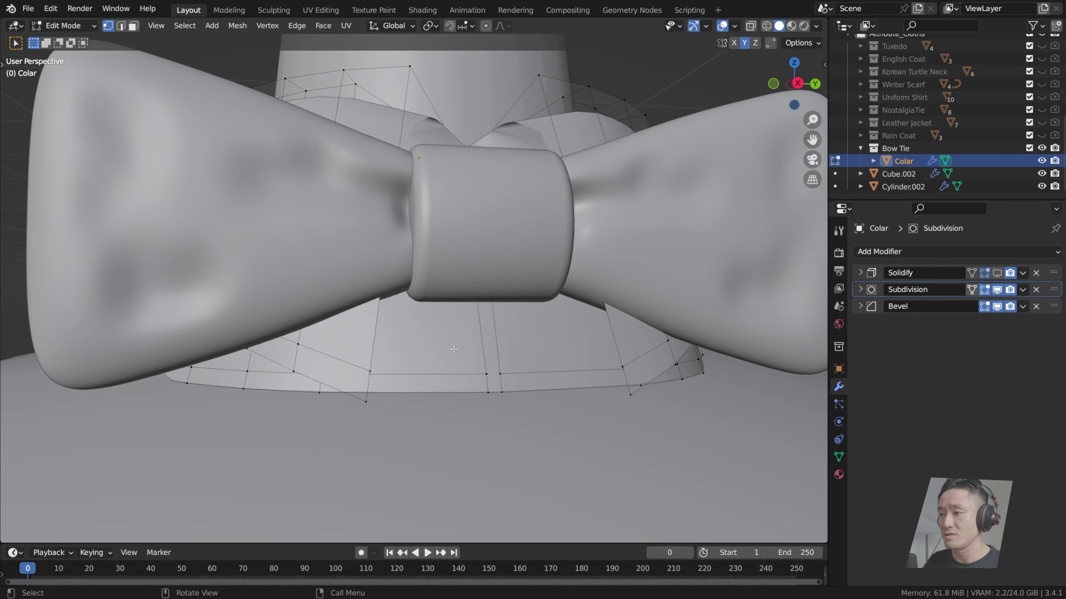
Step: Select the front-centre vertices of the collar's bottom edge and lower them about 0.012 m along Z
scroll(484, 338, "down", 3)
left_click(484, 338, "alt")
scroll(417, 338, "up", 3)
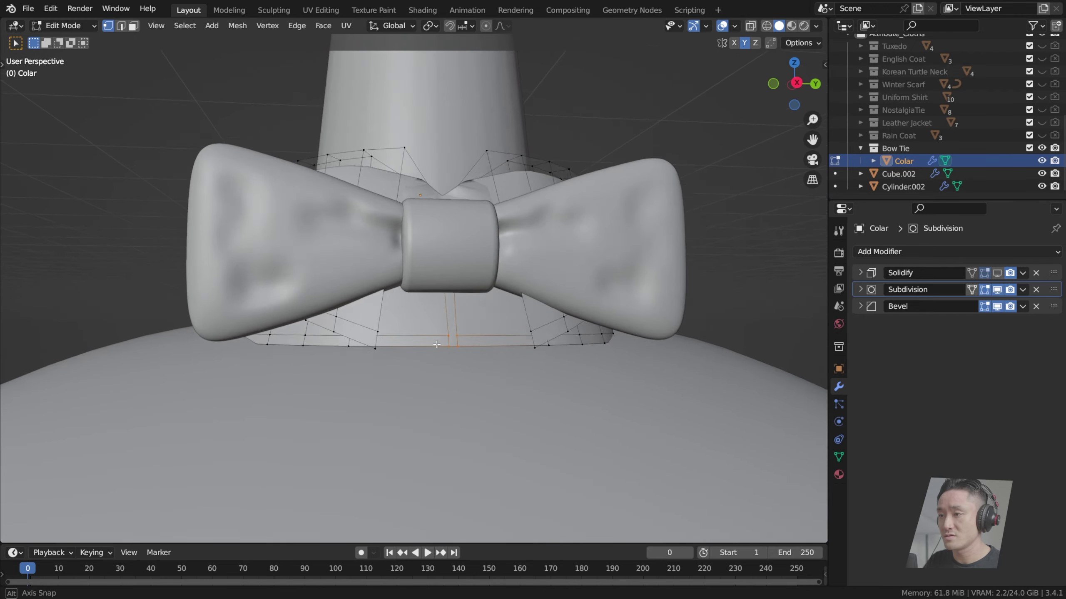
key("g")
key("z")
left_click(465, 335)
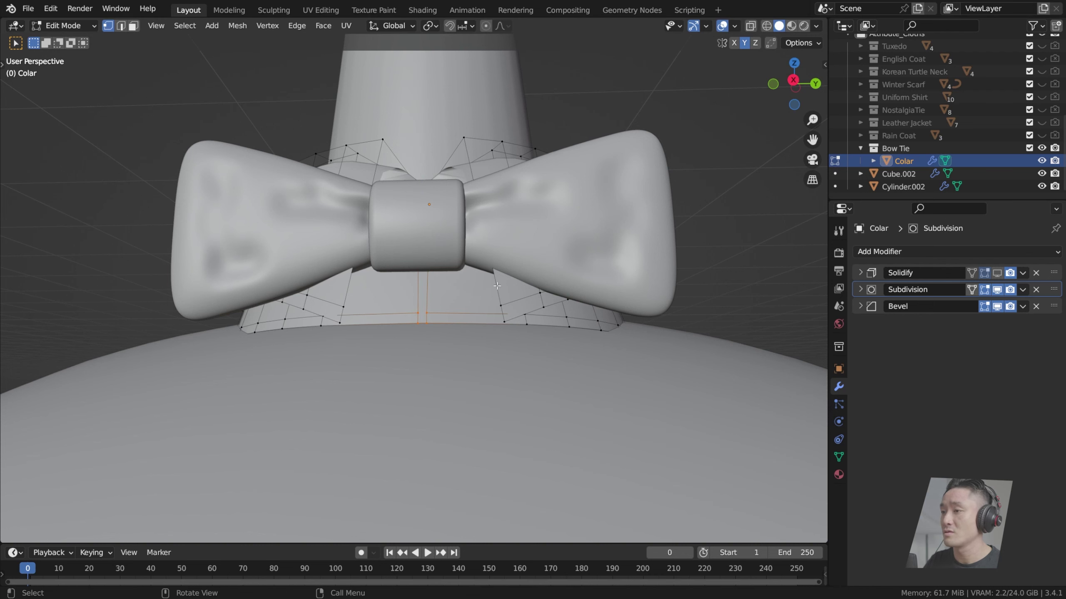
key("g")
key("z")
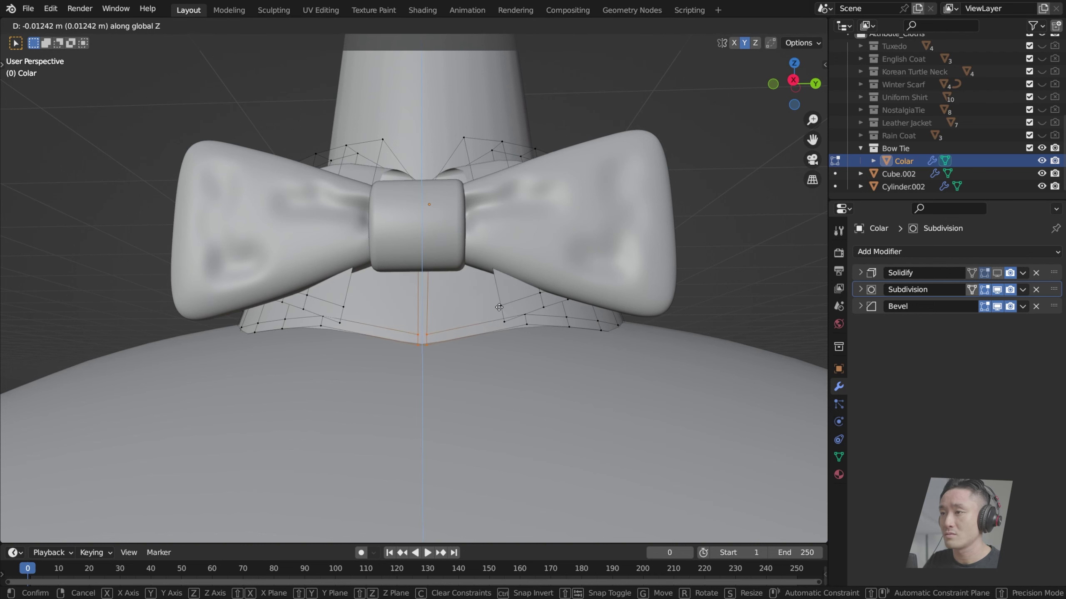
left_click(499, 308)
middle_click_drag(499, 307, 426, 341)
Step: Lower the adjacent bottom-edge vertex on the collar's +Y side by 0.005624 m along Z
left_click(428, 312)
key("g")
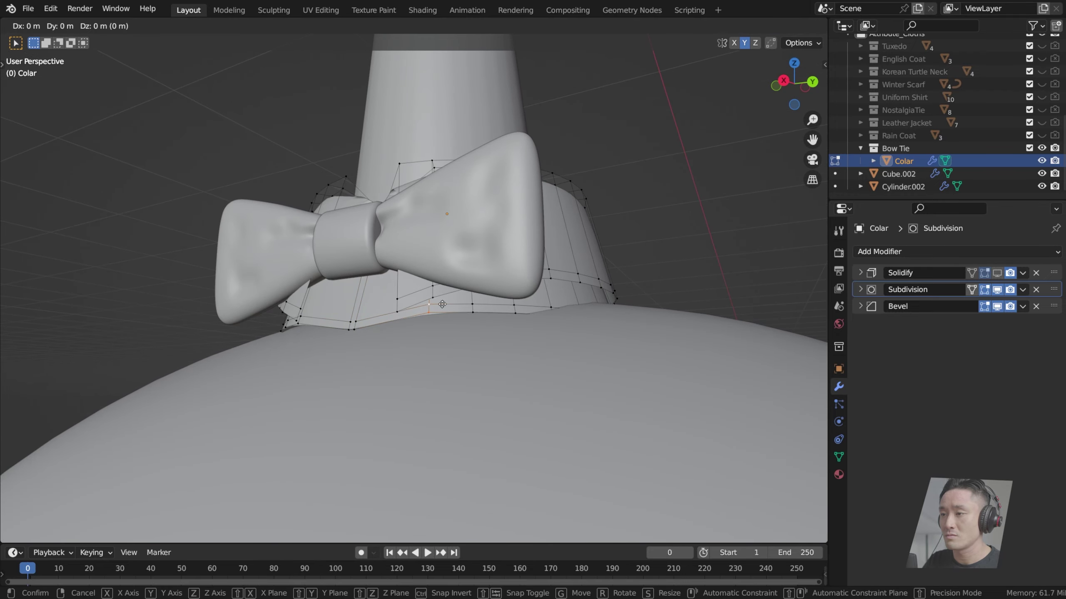
key("z")
left_click(475, 309)
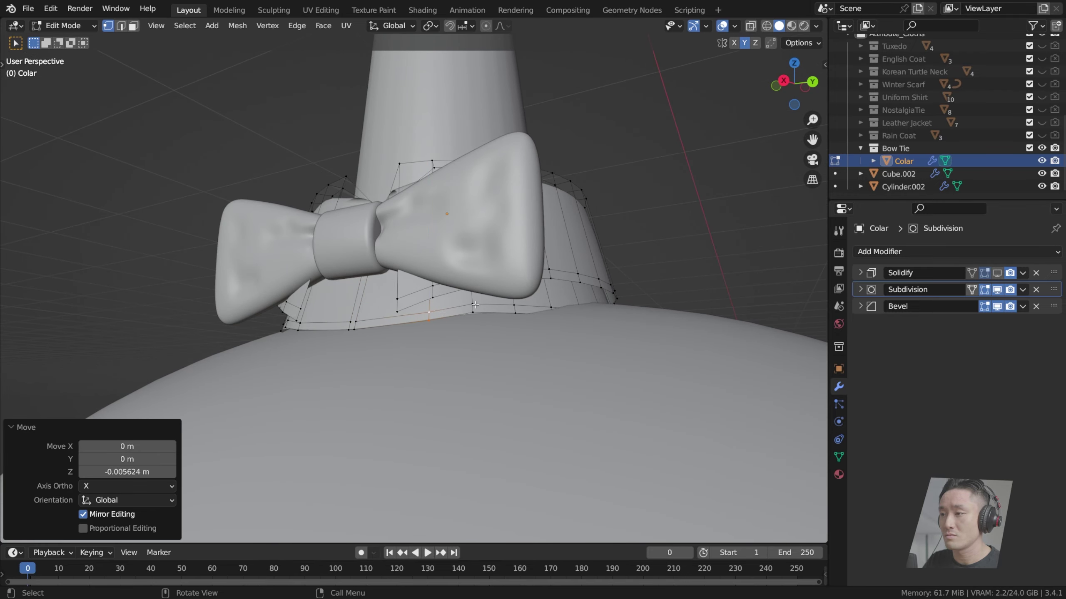
Step: Move the next bottom-edge vertex along the collar's +Y side -0.003431 m along Z and save the file
left_click(475, 306)
key("shift+g")
key("Escape")
key("g")
key("z")
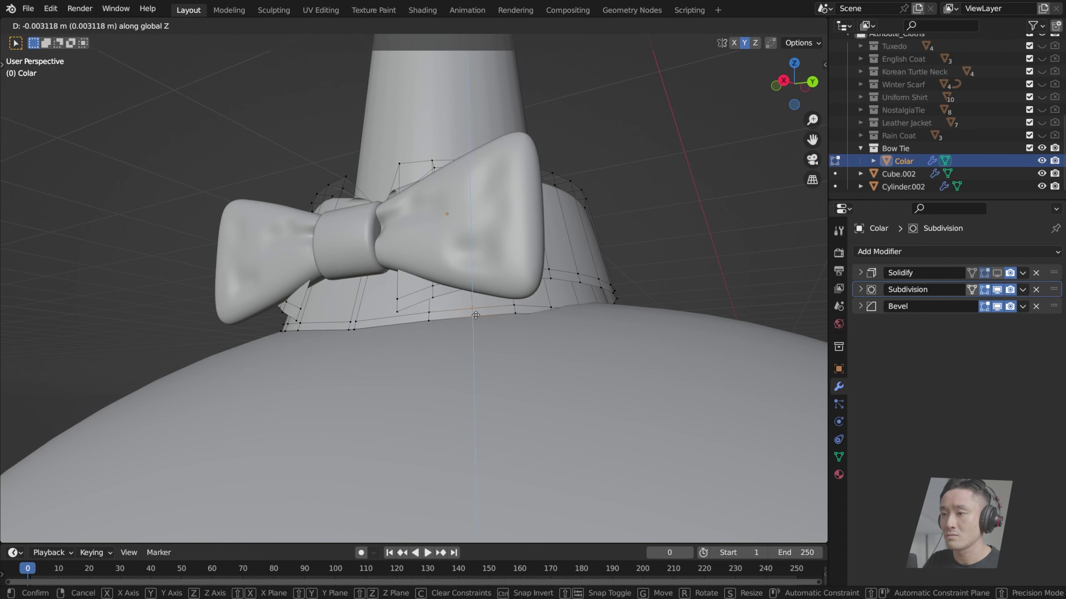
left_click(475, 314)
middle_click_drag(476, 315, 515, 316)
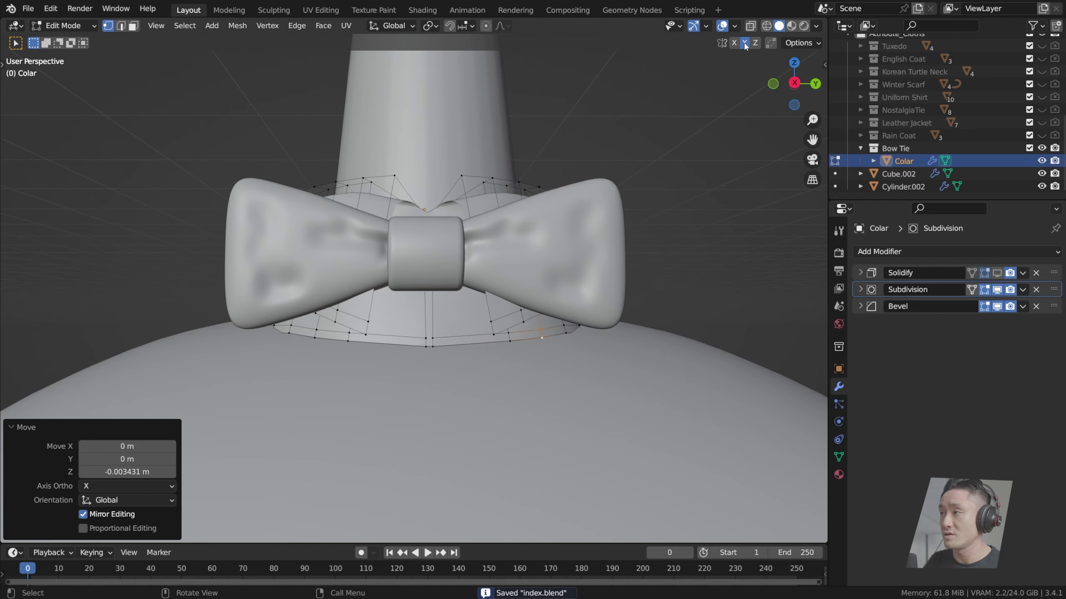
Step: Select the bottom-edge vertices just beside the front centre on the -Y side and move them -0.00673 m along Z
scroll(471, 349, "up", 3)
middle_click_drag(460, 356, 496, 332)
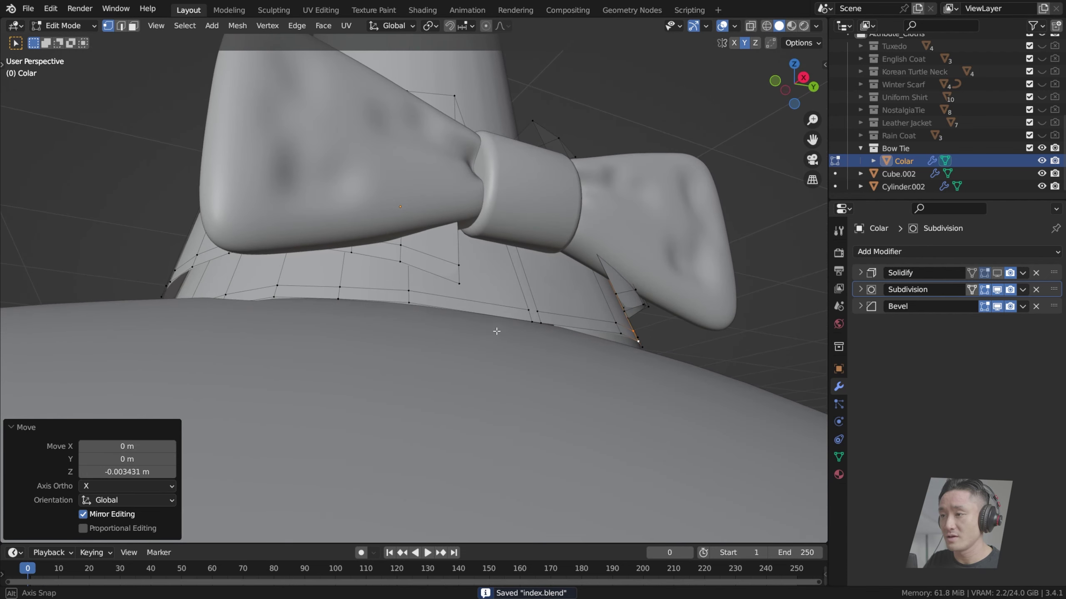
left_click(406, 309)
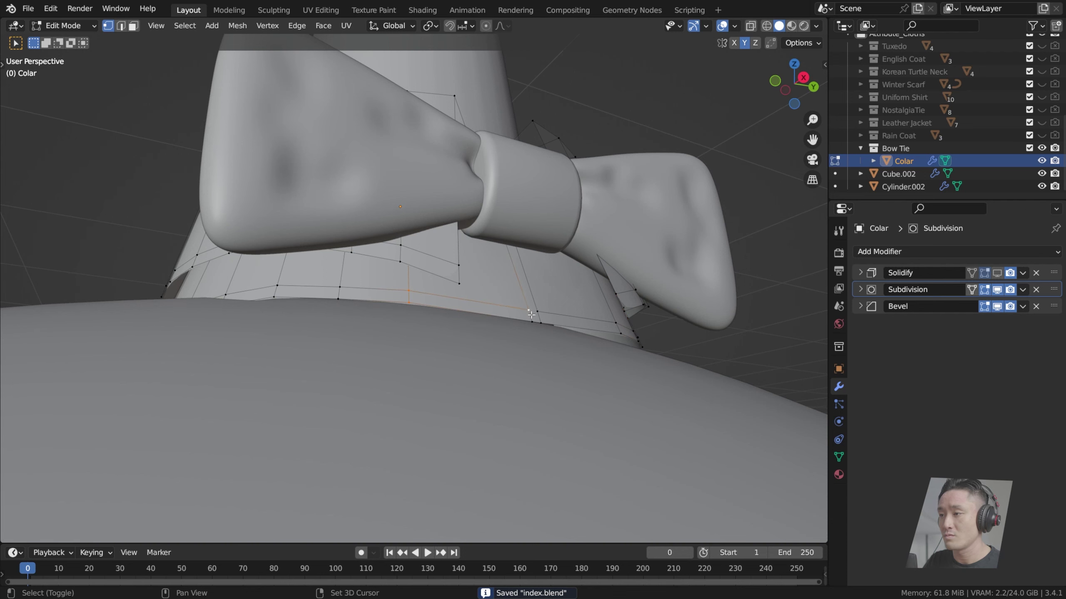
middle_click_drag(531, 314, 539, 322)
key("g")
key("z")
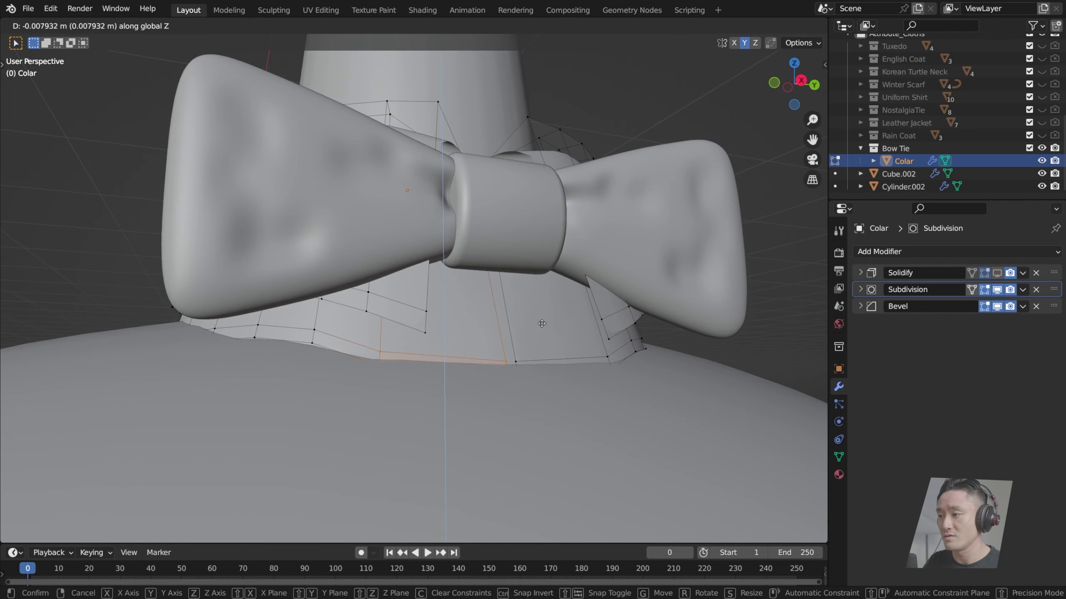
left_click(527, 324)
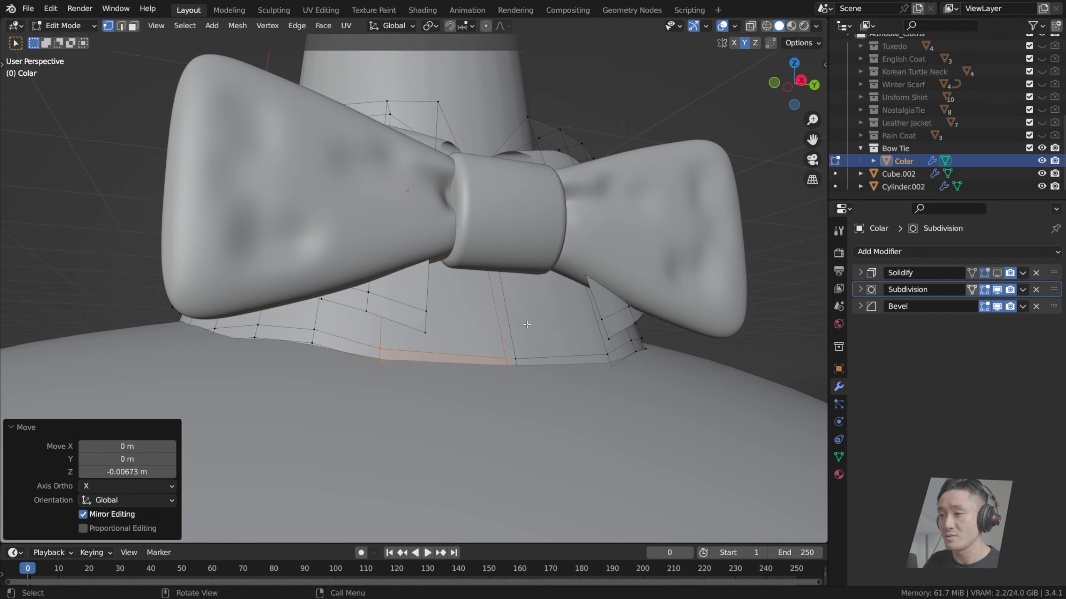
Step: Lower the next two bottom-edge vertices on the collar's -Y side about 0.005 m and 0.0045 m along Z
left_click(332, 355)
key("g")
key("z")
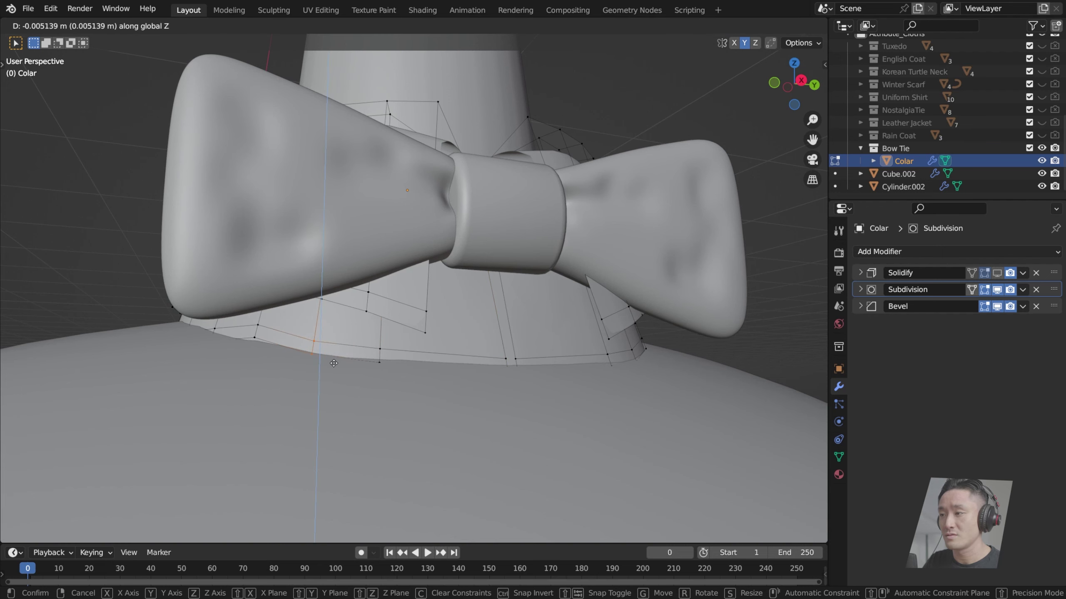
left_click(333, 363)
left_click(249, 342)
key("g")
key("z")
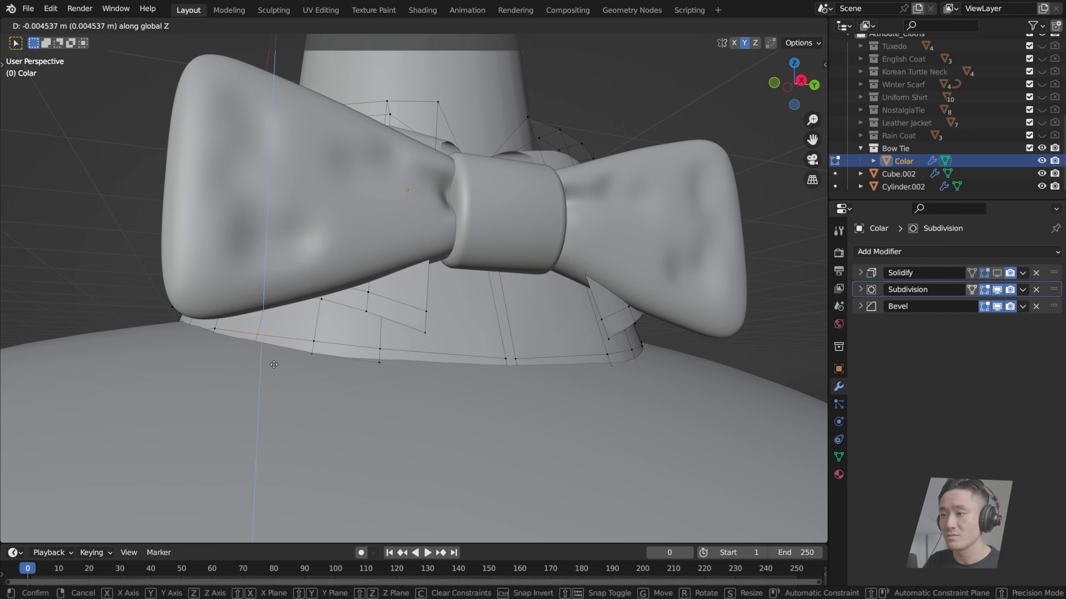
left_click(274, 364)
Step: In the Left orthographic view, select the second bottom-edge vertex from the collar's rear centre and lower it about 0.018 m along Z
middle_click_drag(274, 364, 407, 345)
left_click(407, 345)
scroll(407, 346, "up", 4)
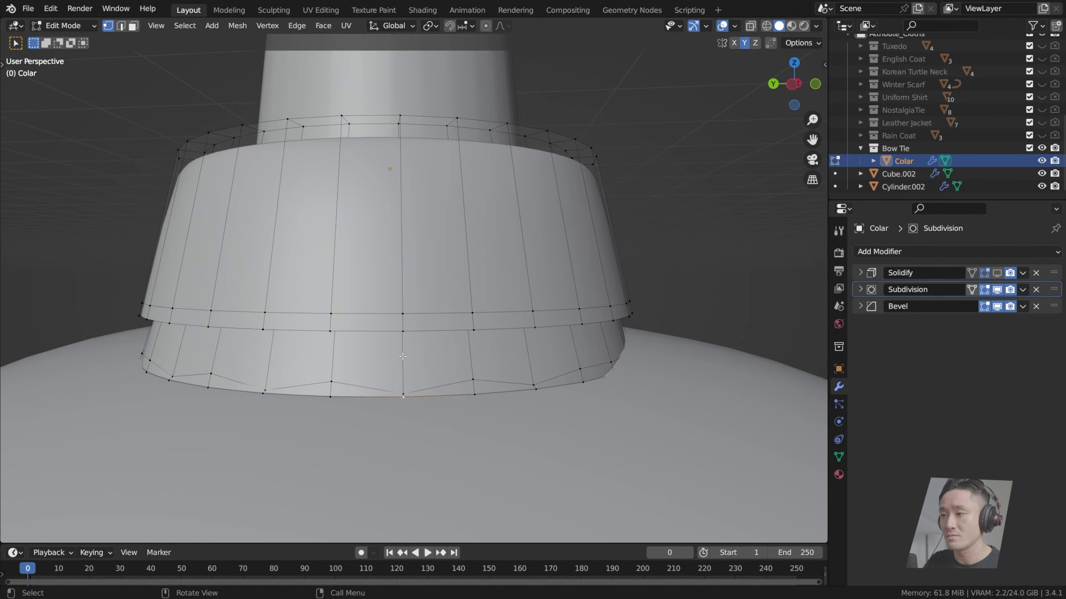
mouse_move(406, 384)
middle_mouse_down()
mouse_move(390, 366)
mouse_move(356, 365)
mouse_move(389, 388)
middle_mouse_up()
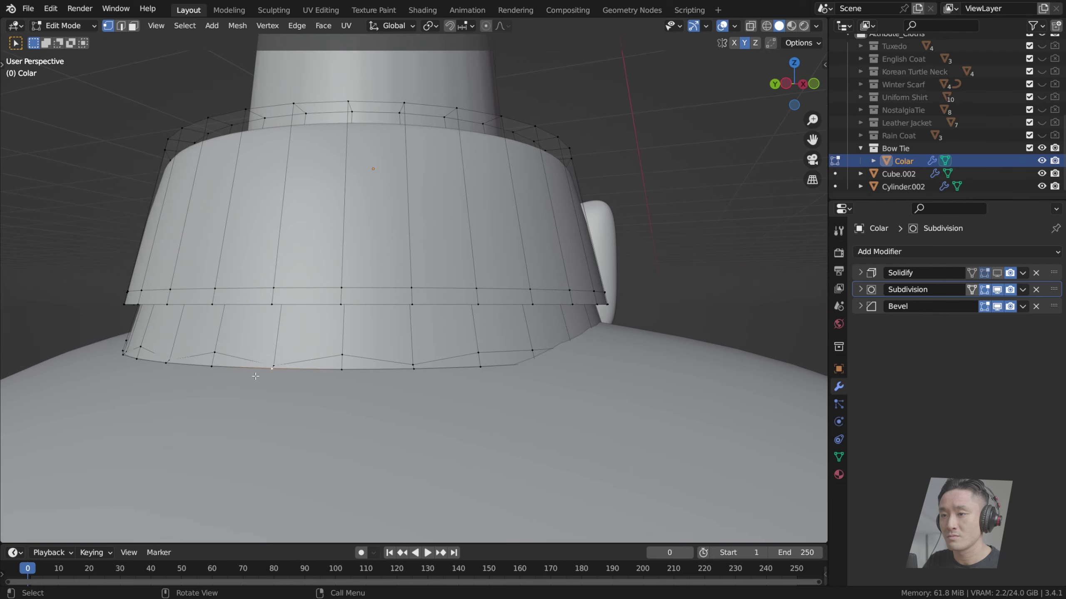
middle_click_drag(175, 357, 202, 361)
key("KP_3")
key("KP_1")
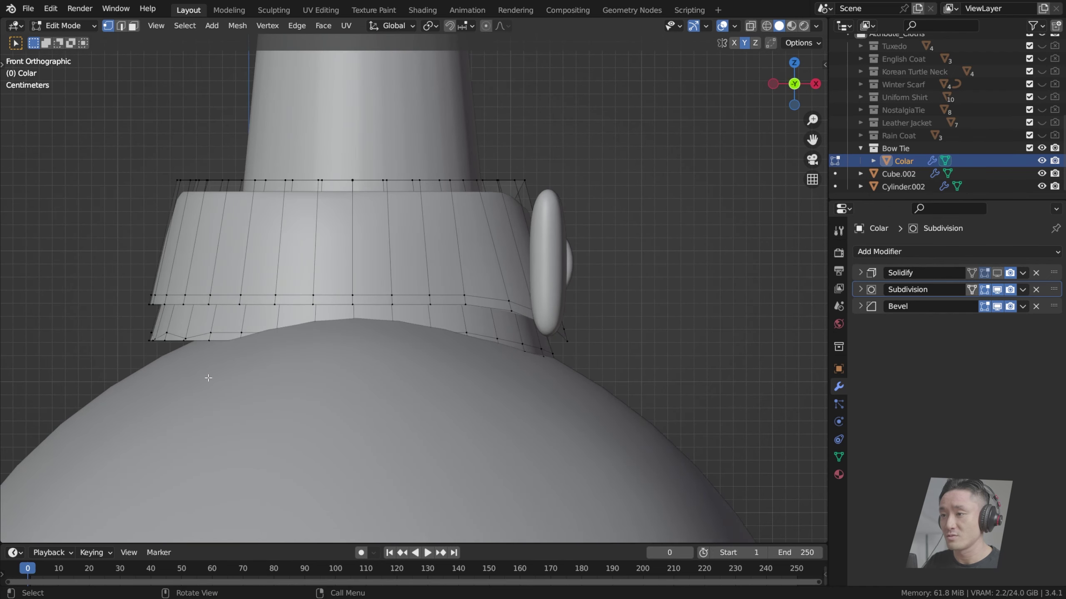
key("ctrl+KP_3")
left_click_drag(211, 326, 623, 403)
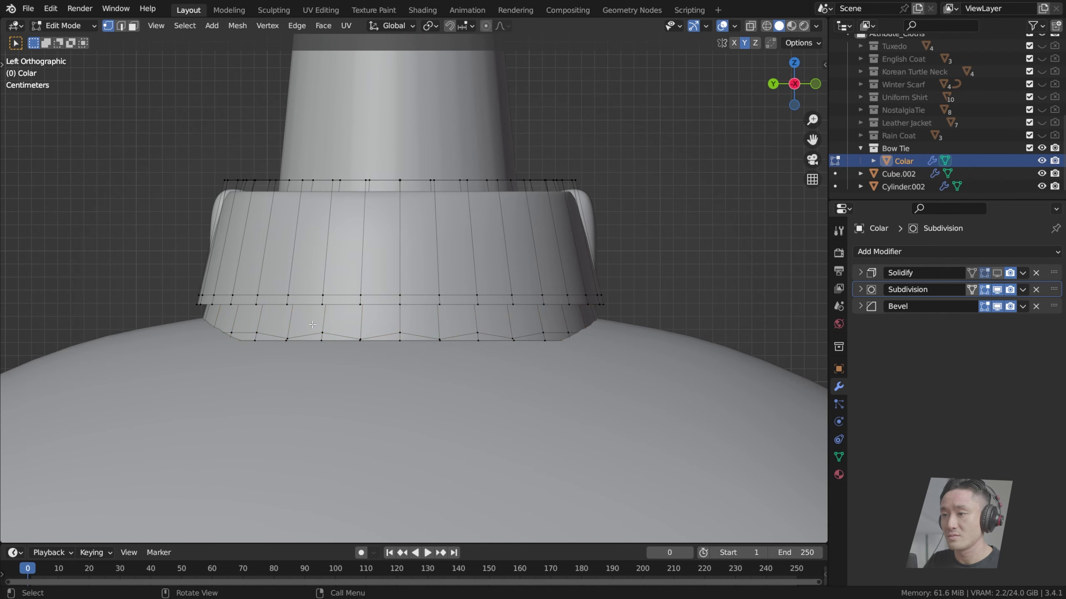
key("g")
key("z")
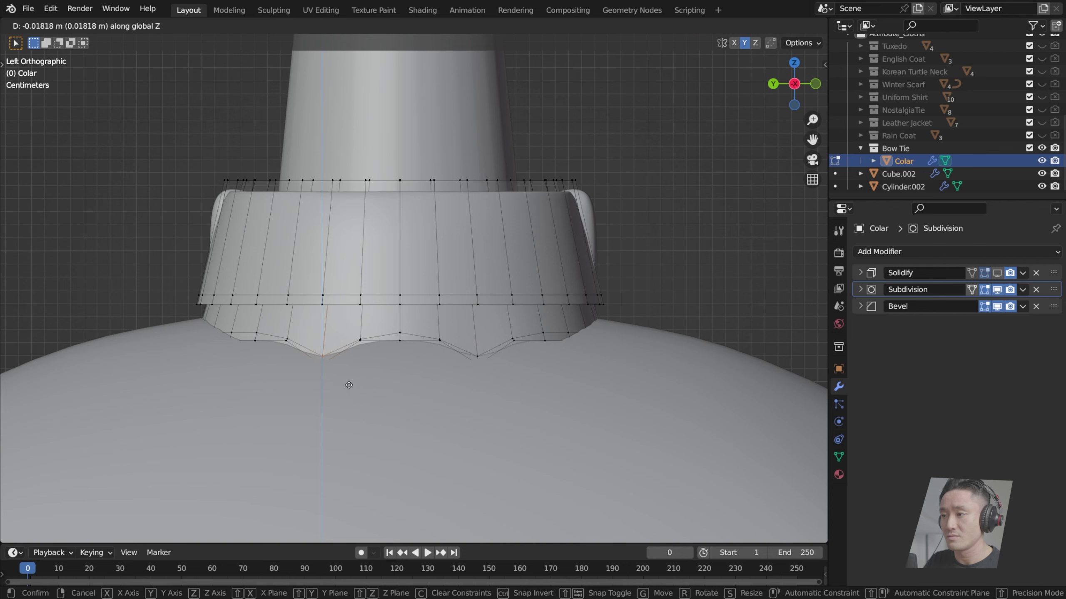
left_click(349, 385)
Step: Lower the bottom-edge vertex directly beside the collar's rear centre along Z to continue the curve
left_click_drag(348, 328, 375, 370)
key("g")
key("z")
left_click(377, 387)
Step: Lower the collar's rear-centre bottom vertex about 0.023 m along Z and the one beside it by 0.007406 m
left_click_drag(384, 325, 414, 369)
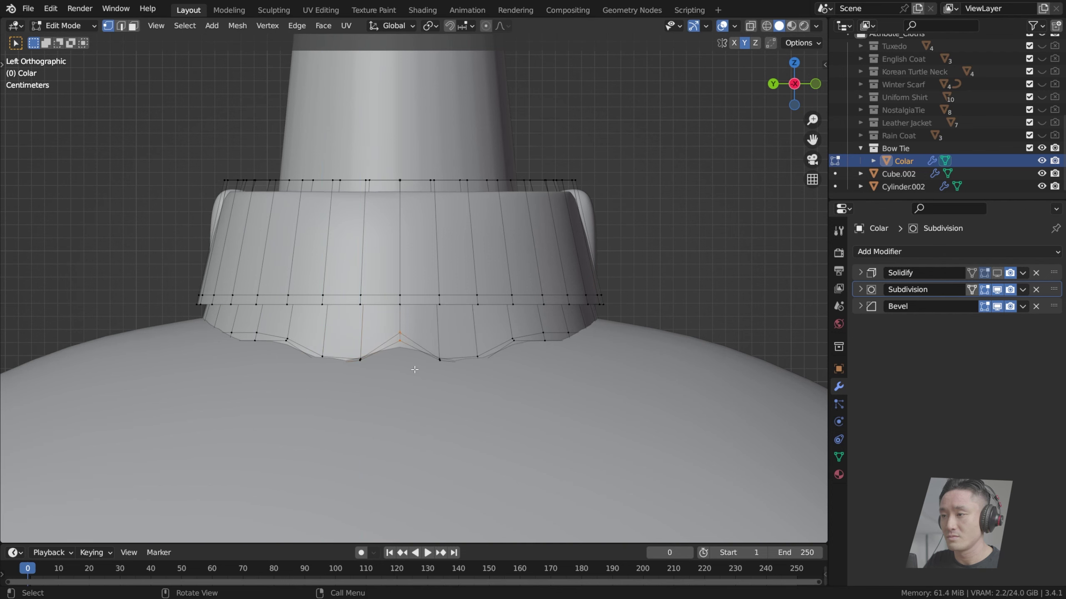
key("z")
key("g")
key("z")
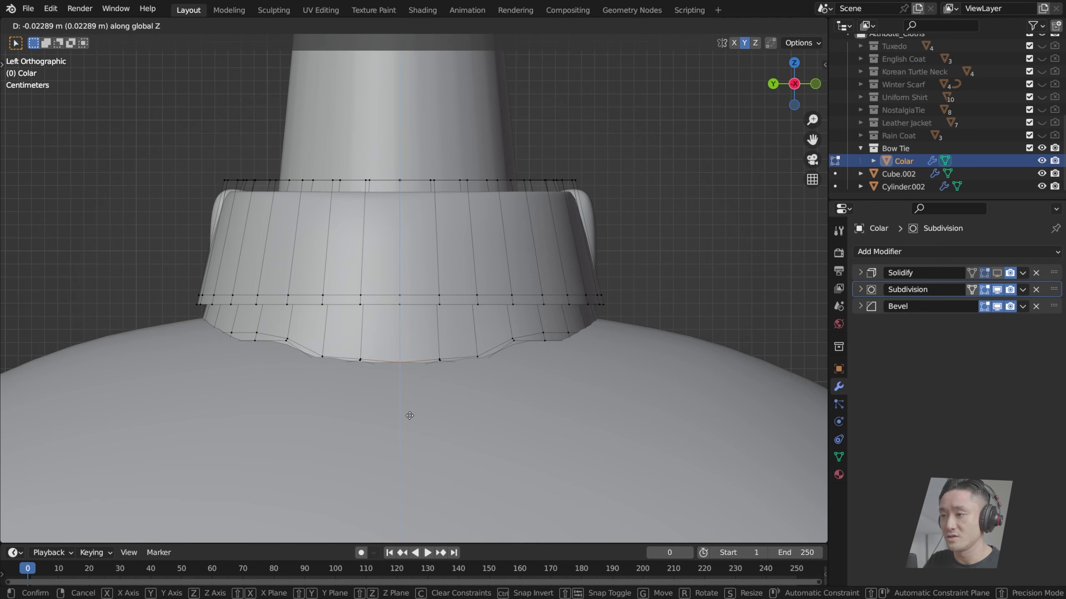
left_click(410, 416)
left_click(439, 362)
key("g")
key("z")
left_click(455, 394)
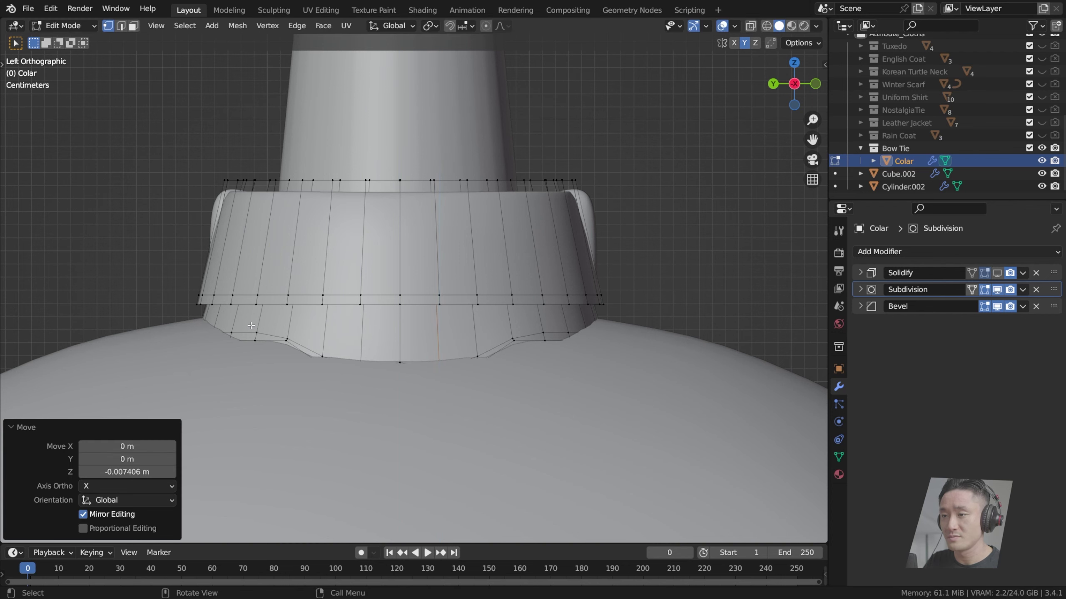
Step: Lower the next two outward vertices of the collar's rear bottom edge about 0.013 m and 0.010772 m along Z
left_click(287, 339)
key("g")
key("z")
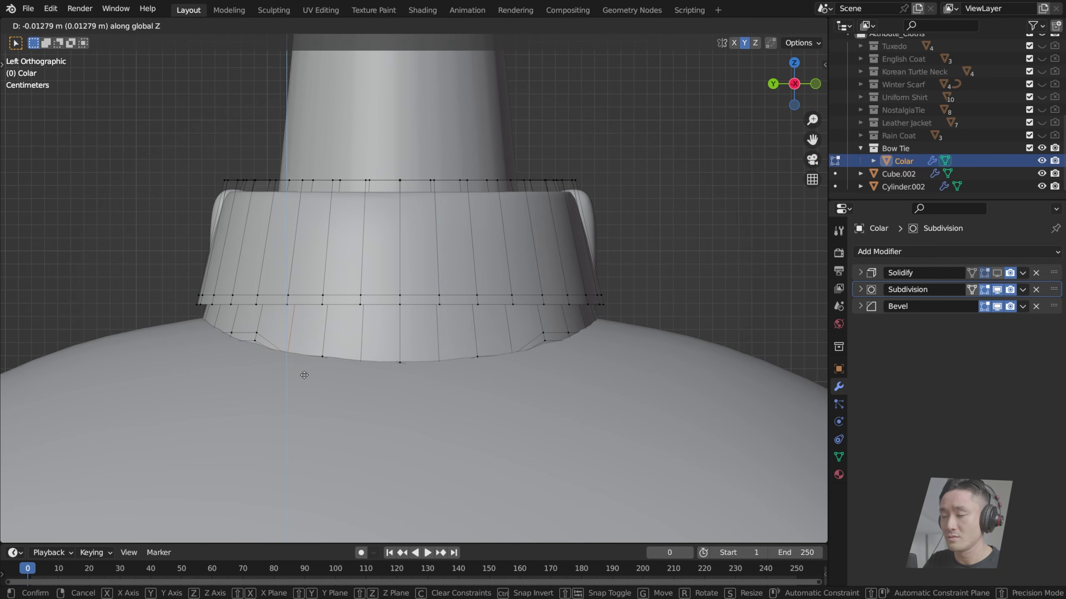
left_click(304, 375)
left_click(256, 342)
key("g")
key("z")
left_click(278, 383)
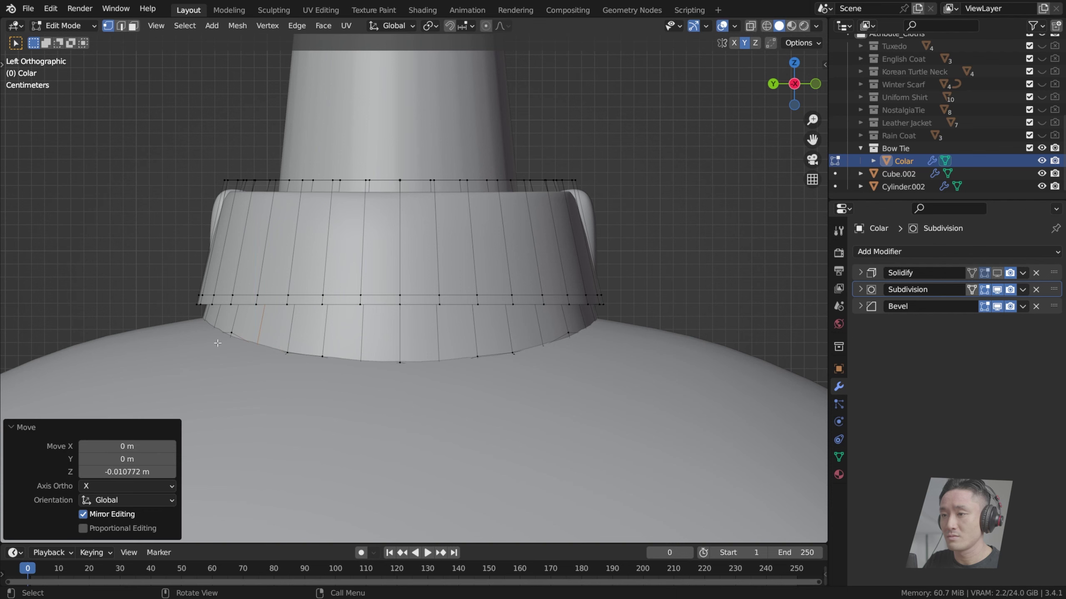
Step: Lower the outermost vertex of the collar's rear bottom edge along Z so it follows the body
left_click(231, 333)
key("g")
key("z")
left_click(243, 364)
Step: Reposition the rear-centre bottom vertex, raising it by 0.018177 m and lowering it again about 0.019 m along Z
left_click(400, 362)
key("g")
left_click(398, 356)
key("g")
key("z")
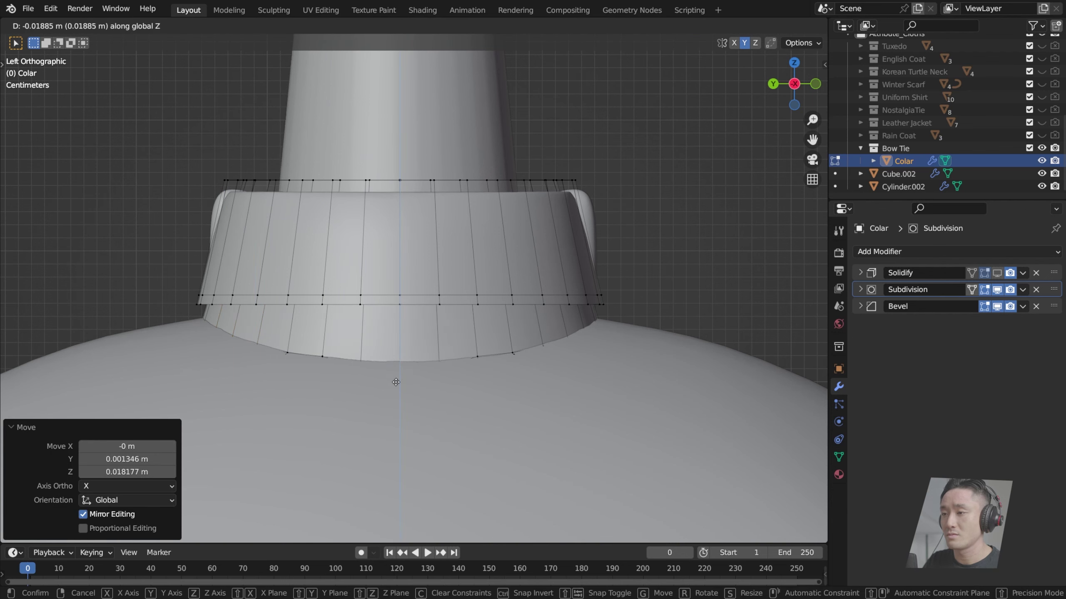
left_click(396, 382)
Step: Lower the remaining rear bottom-edge vertices on the -Y side along Z, moving the outer one -0.002693 m
key("g")
left_click_drag(451, 354, 535, 376)
key("z")
left_click(492, 380)
key("g")
key("z")
left_click(535, 379)
left_click_drag(537, 338, 551, 357)
key("g")
key("z")
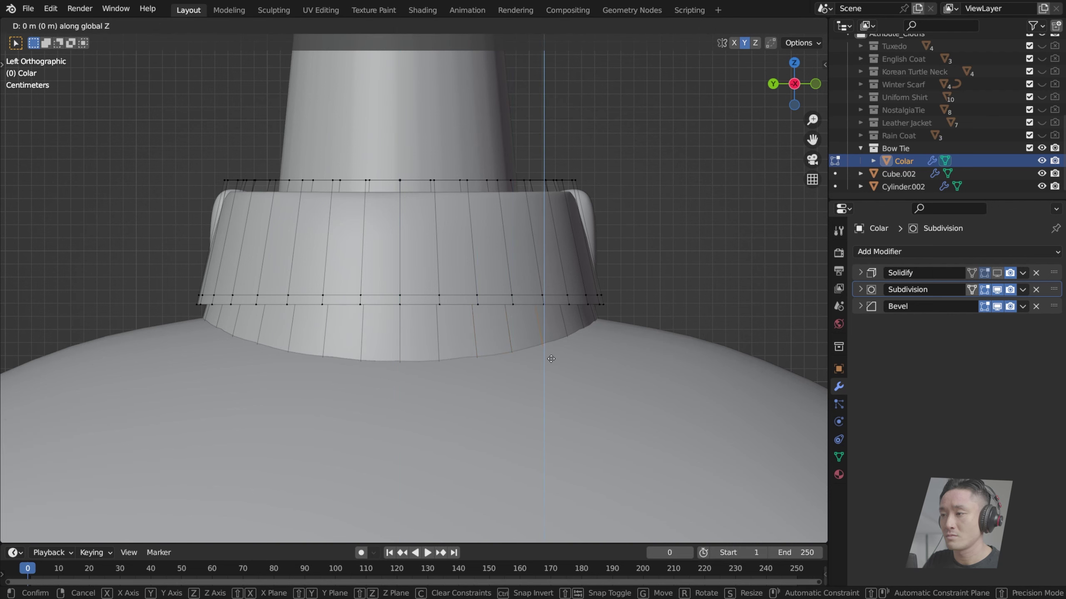
left_click(551, 361)
Step: Lower the collar's bottom-edge vertices beside the bow tie by 0.005373 m along Z and save the file
middle_click_drag(550, 362, 369, 340)
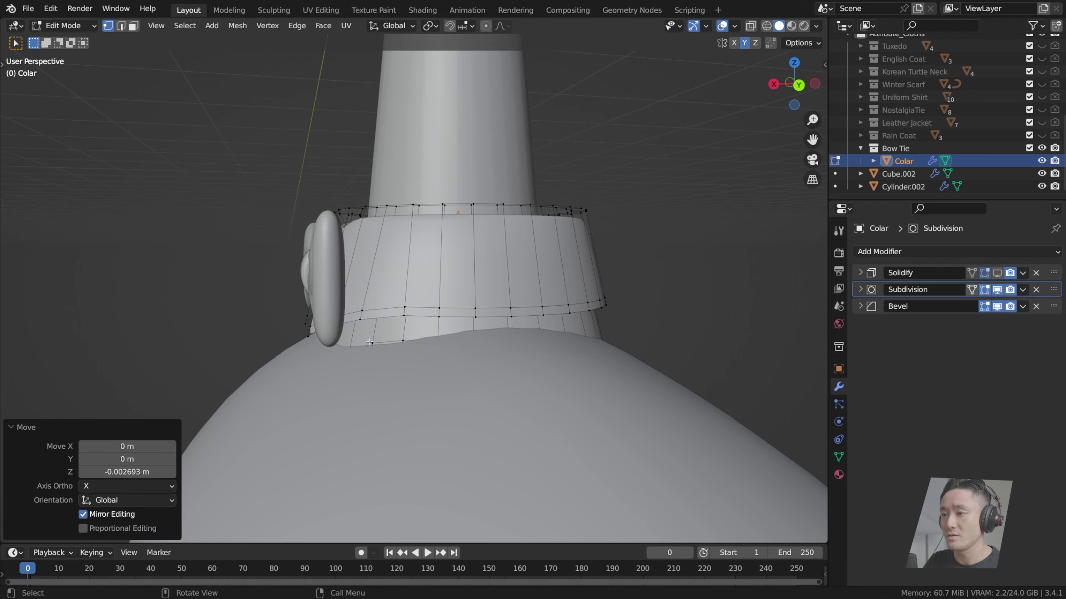
left_click_drag(367, 338, 394, 368)
key("g")
key("z")
left_click(420, 375)
middle_click_drag(357, 369, 422, 343)
key("ctrl+s")
scroll(422, 343, "down", 3)
scroll(421, 343, "down", 3)
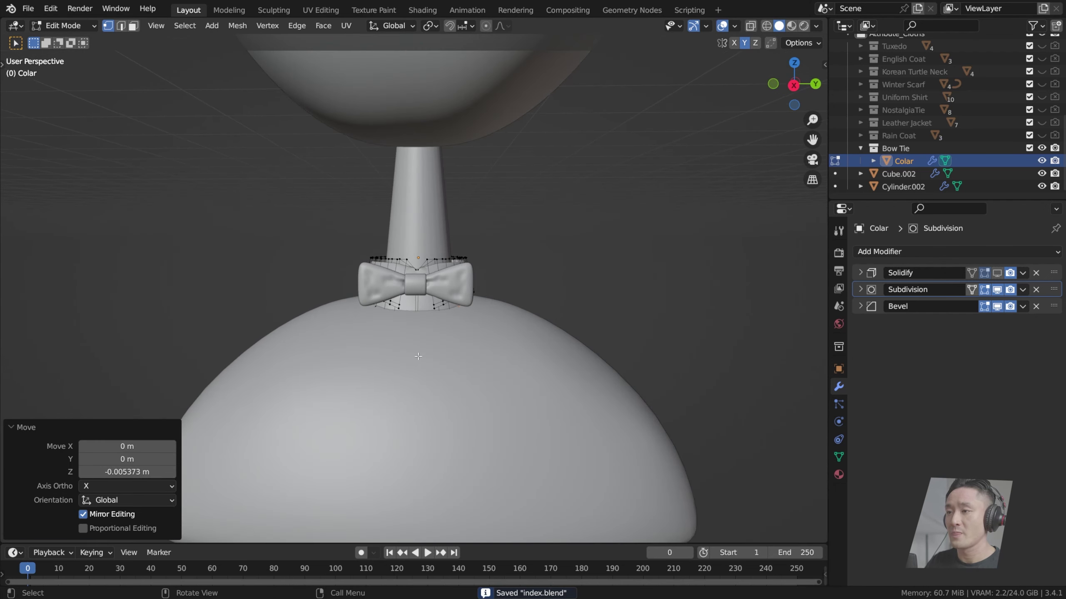
Step: Leave Edit Mode and select the character's body
key("Tab")
left_click(487, 340)
scroll(458, 319, "down", 3)
scroll(457, 316, "up", 3)
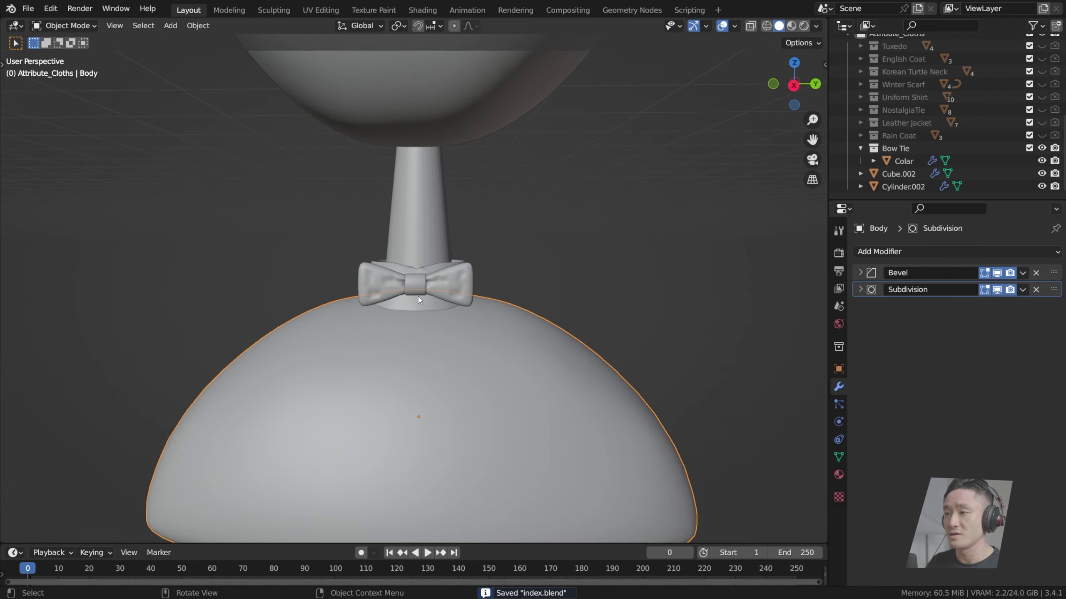
Step: Select the shirt collar instead of the body and enter Edit Mode on it
middle_click_drag(417, 296, 460, 315)
key("a")
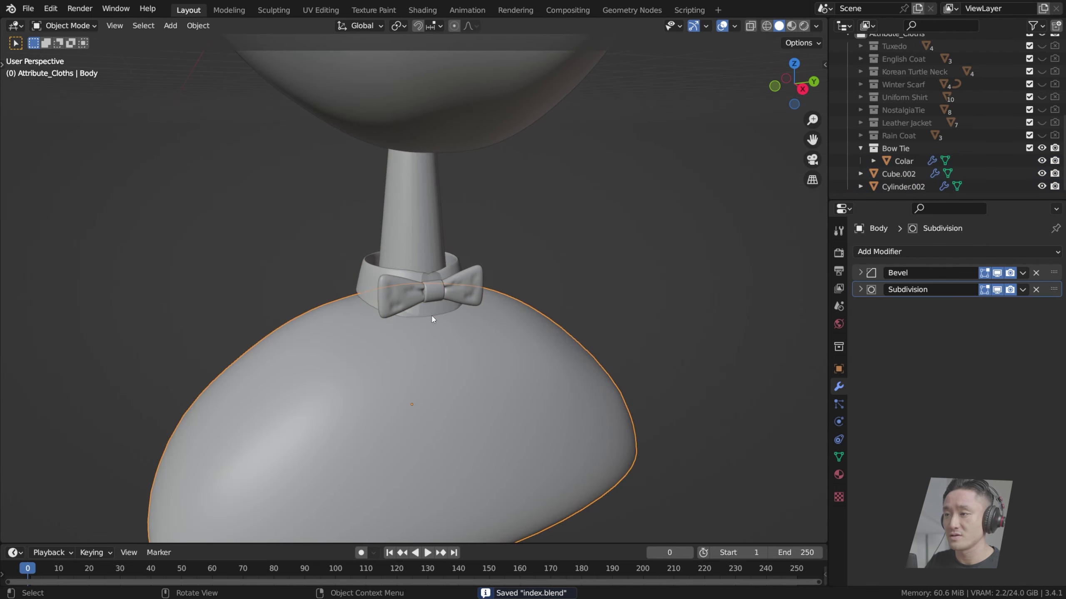
key("Tab")
key("Tab")
left_click(436, 313)
key("Tab")
scroll(448, 311, "up", 2)
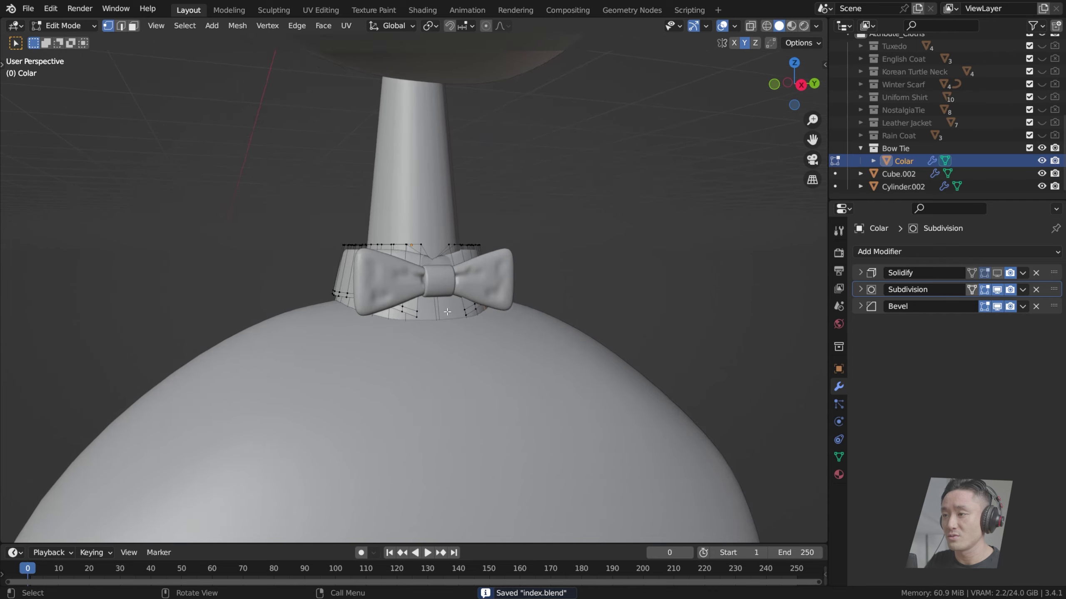
Step: With X-ray on in front view, move the collar's lowest front-edge vertices below the bow tie 0.003927 m in X and 0.015148 m in Z
scroll(447, 312, "up", 3)
middle_click_drag(447, 311, 491, 334)
right_click(491, 333)
key("Escape")
key("KP_1")
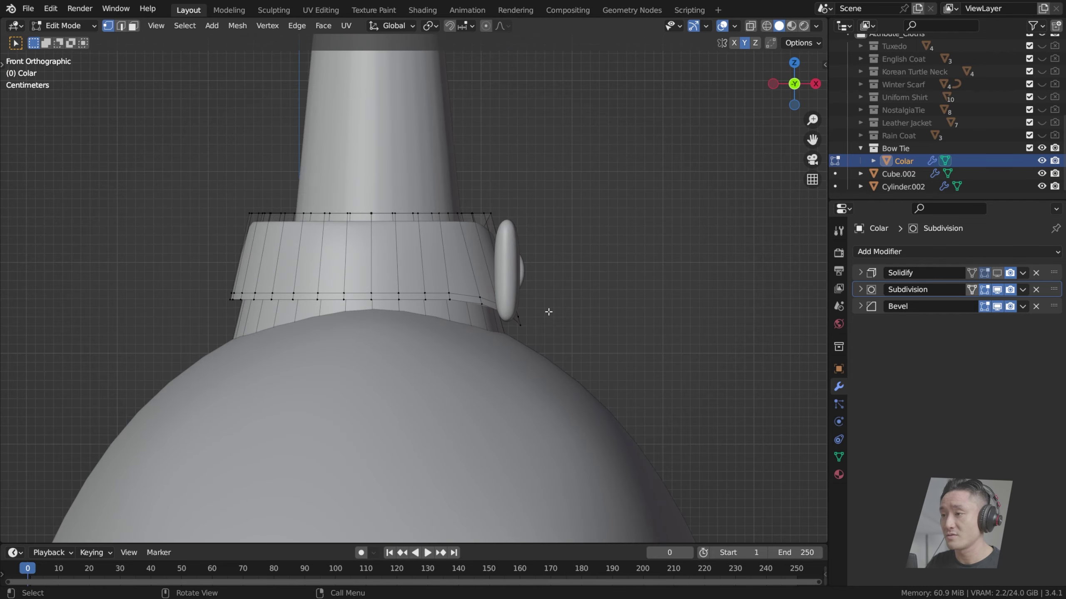
left_click(750, 27)
scroll(505, 333, "up", 4)
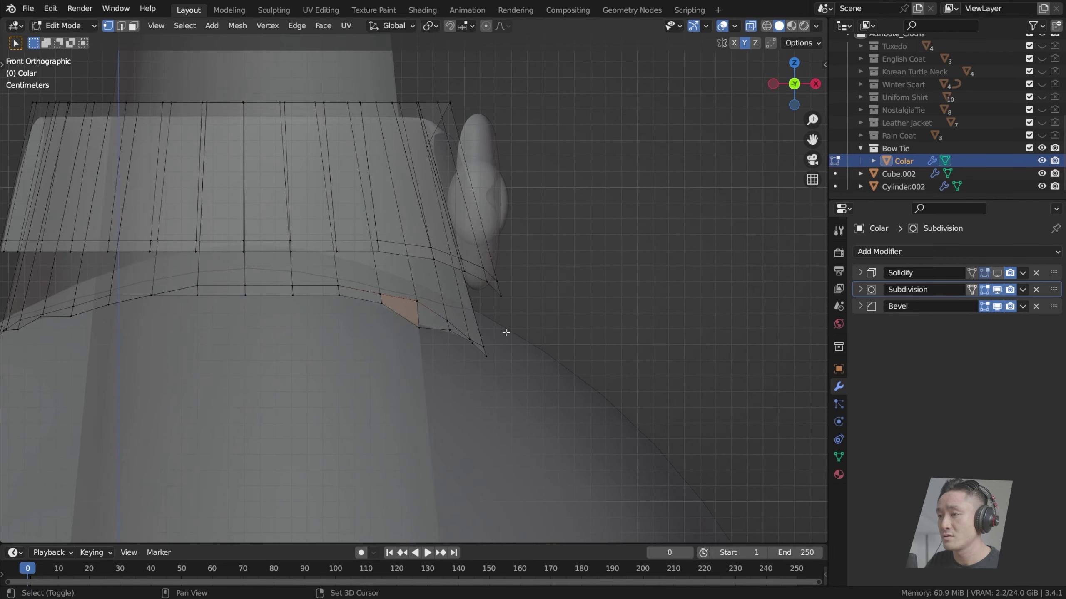
left_click_drag(435, 310, 494, 365)
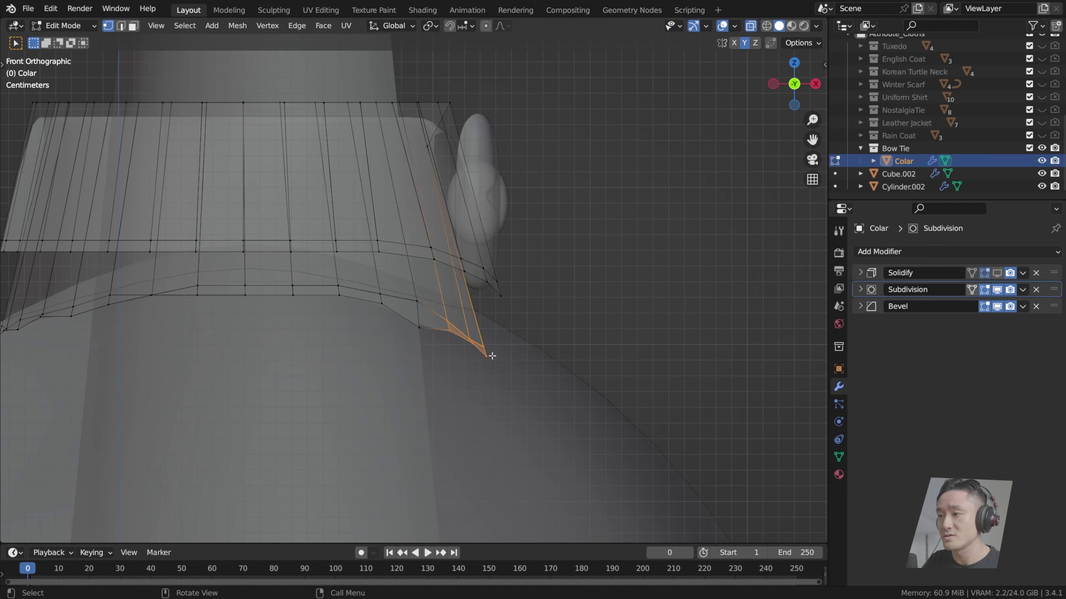
key("alt+a")
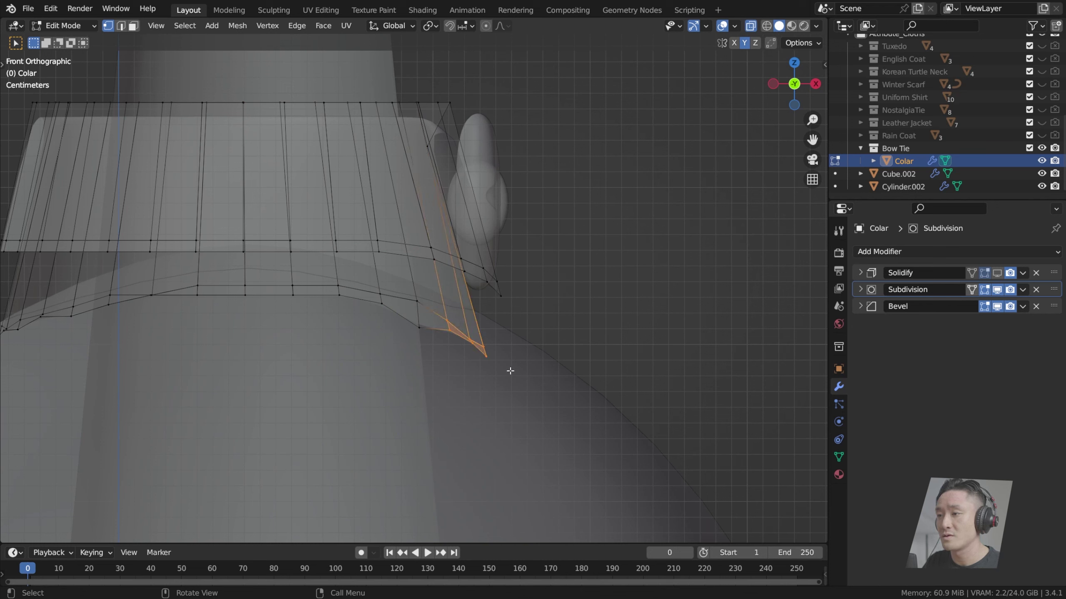
left_click(440, 314, "alt")
key("g")
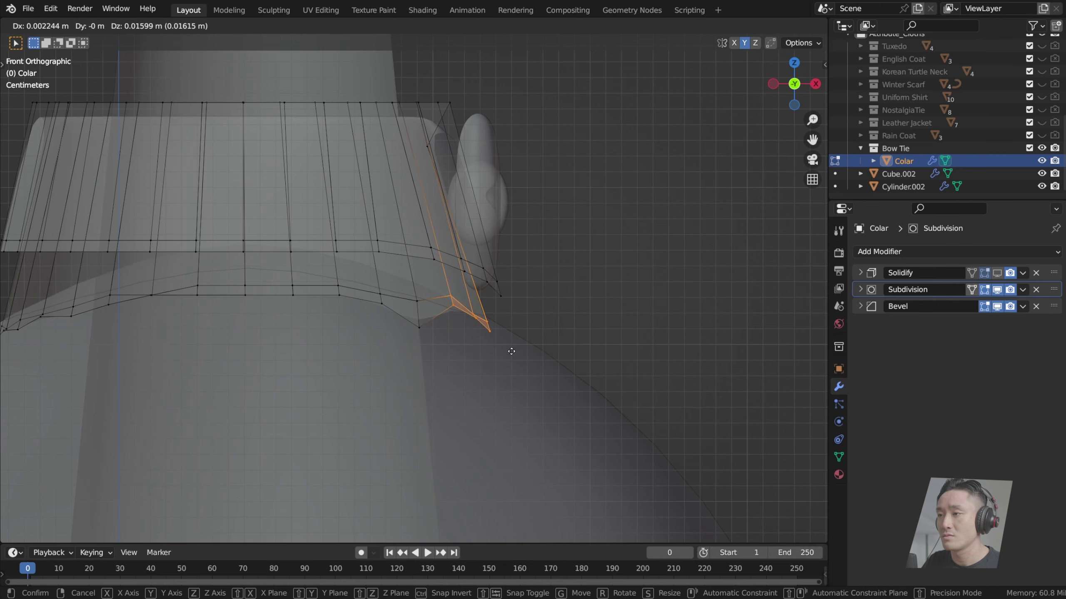
left_click(514, 352)
Step: Turn off X-ray, move the selected collar vertices 0.007411 m in X, 0.00176 m in Y and -0.004504 m in Z, and save the file
middle_click_drag(514, 353, 440, 342)
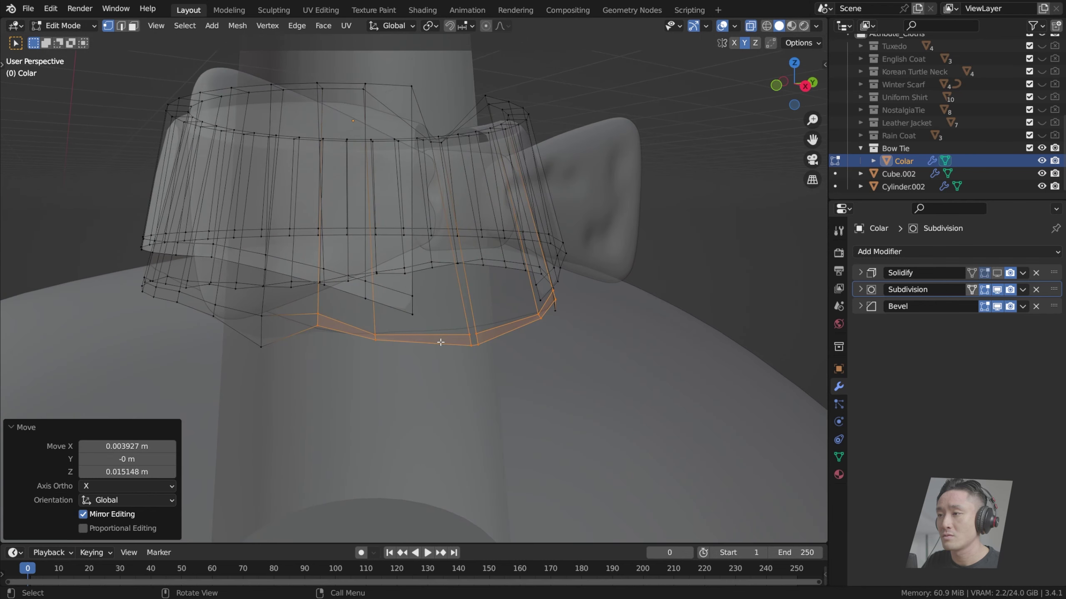
left_click(749, 26)
mouse_move(571, 253)
middle_mouse_down()
mouse_move(616, 229)
mouse_move(573, 245)
mouse_move(612, 210)
mouse_move(647, 231)
middle_mouse_up()
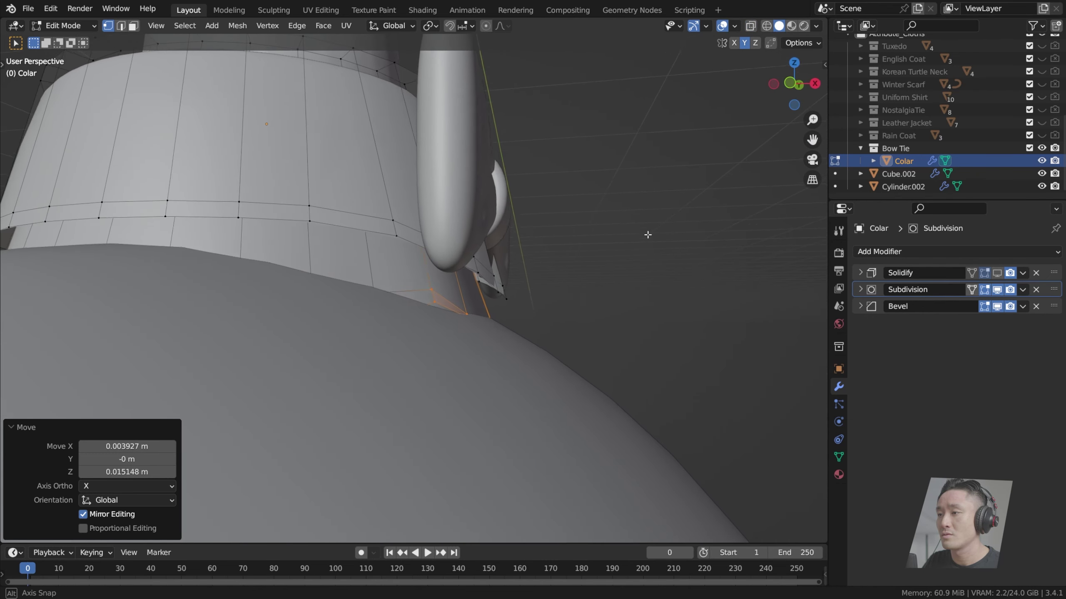
key("g")
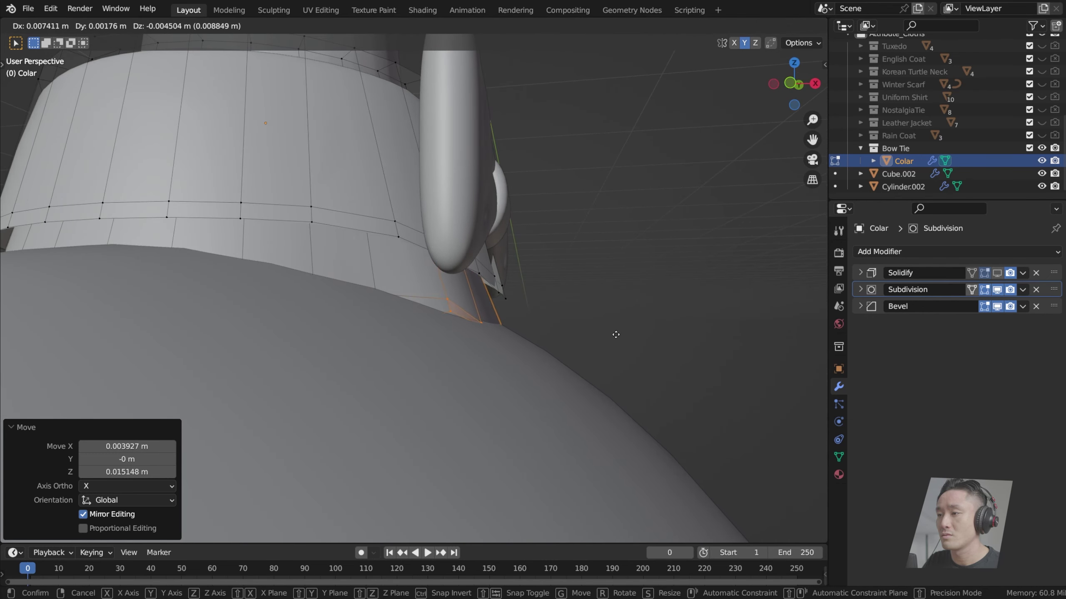
left_click(615, 334)
key("KP_1")
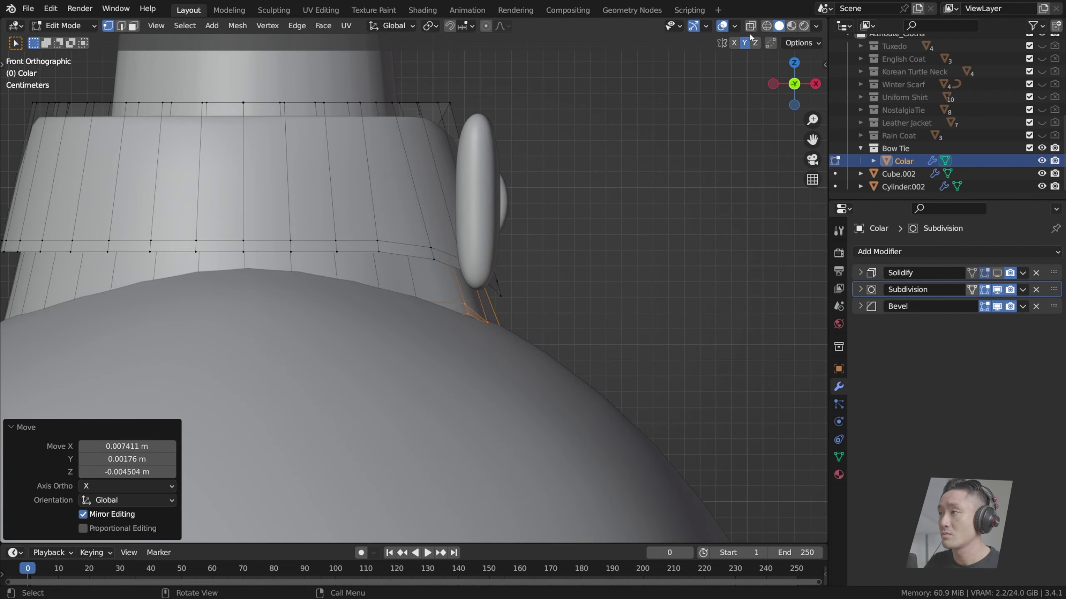
middle_click_drag(592, 227, 418, 264)
scroll(419, 263, "down", 3)
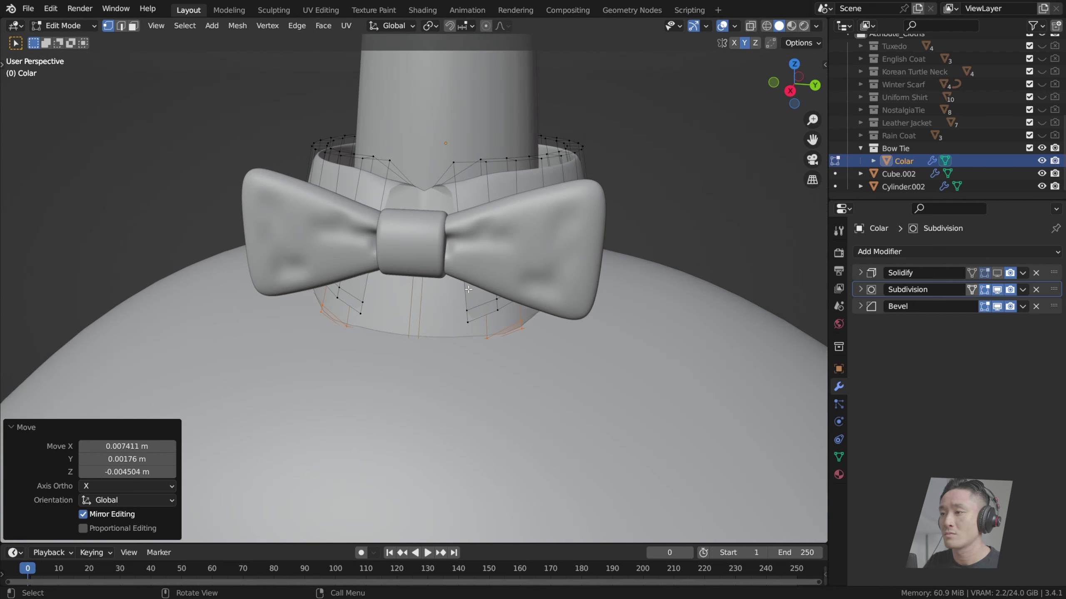
key("ctrl+s")
Step: Deselect the collar's vertices, leave Edit Mode, and deselect the collar object
middle_click_drag(514, 308, 563, 302)
left_click(533, 295)
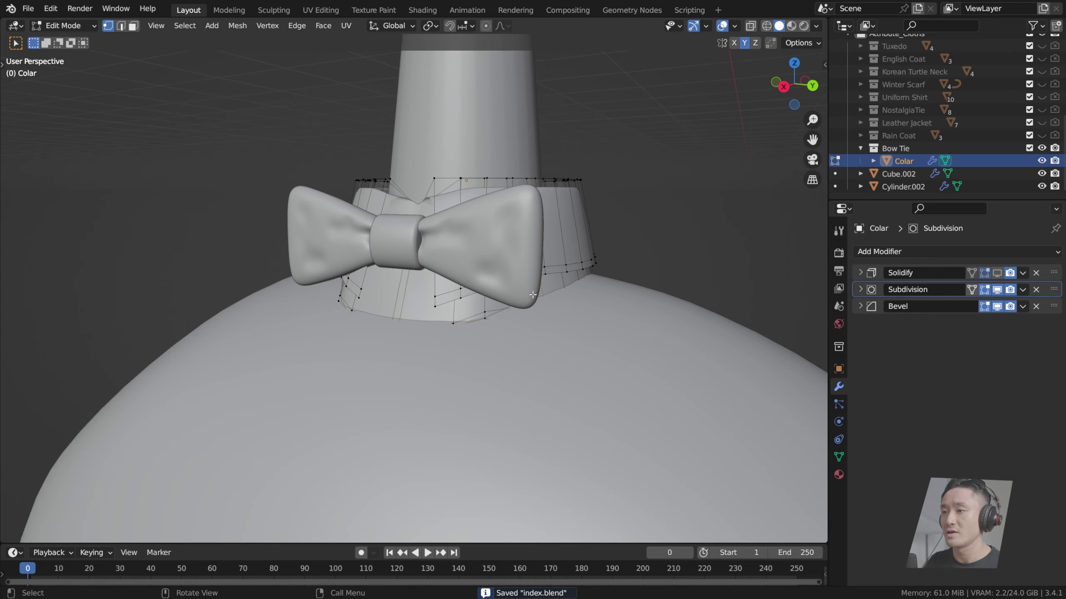
scroll(418, 336, "down", 3)
key("Tab")
middle_click_drag(417, 336, 467, 330)
left_click(561, 182)
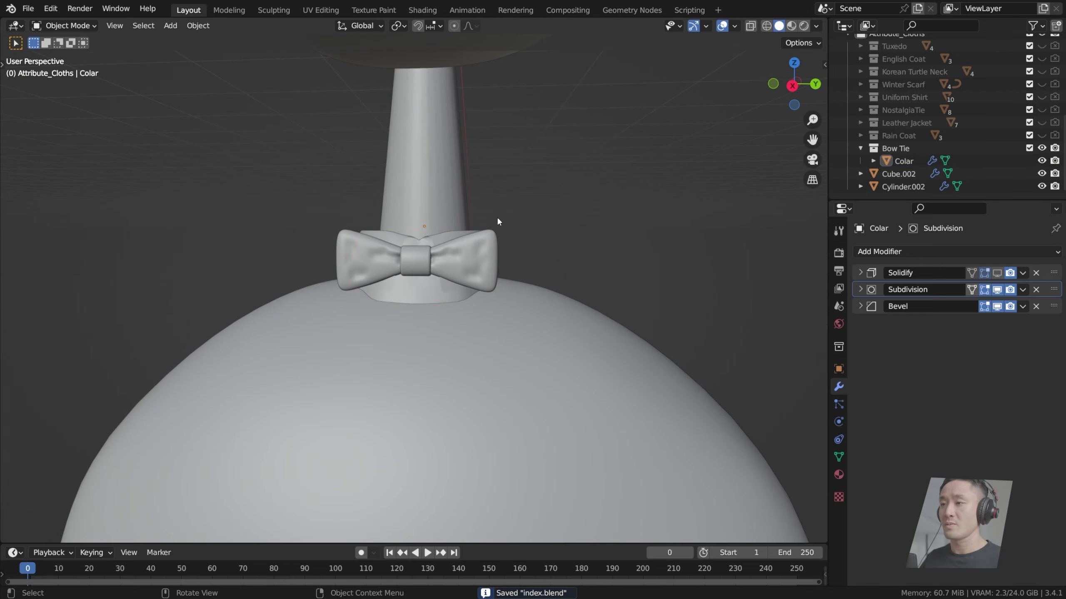
middle_click_drag(489, 290, 460, 278)
scroll(496, 275, "down", 2)
scroll(459, 277, "up", 5)
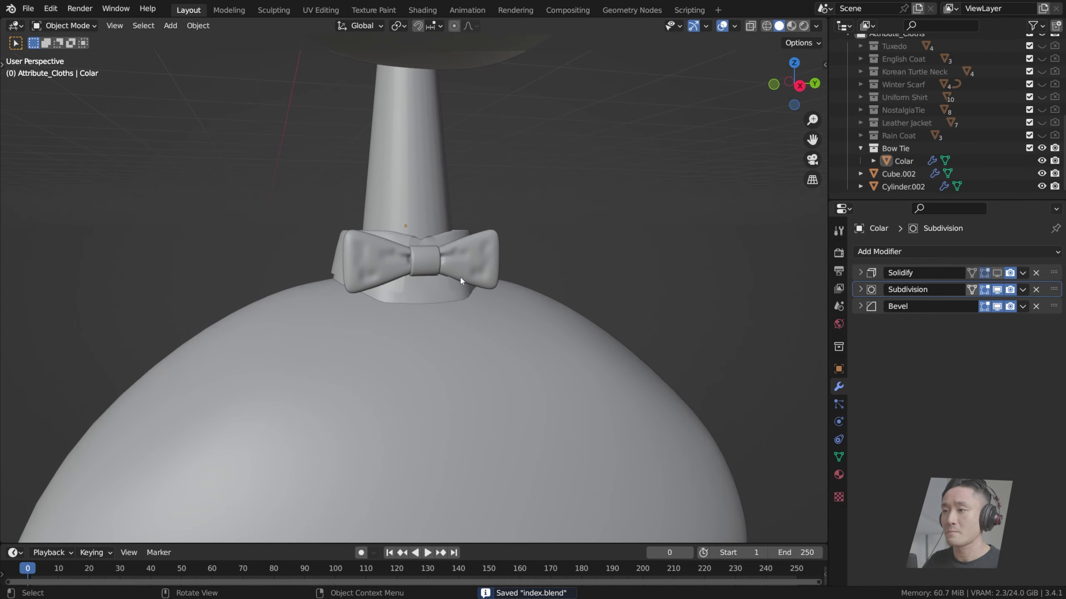
Step: Add a mesh plane and move it -3.5041 m along Z to the level of the collar
key("shift+a")
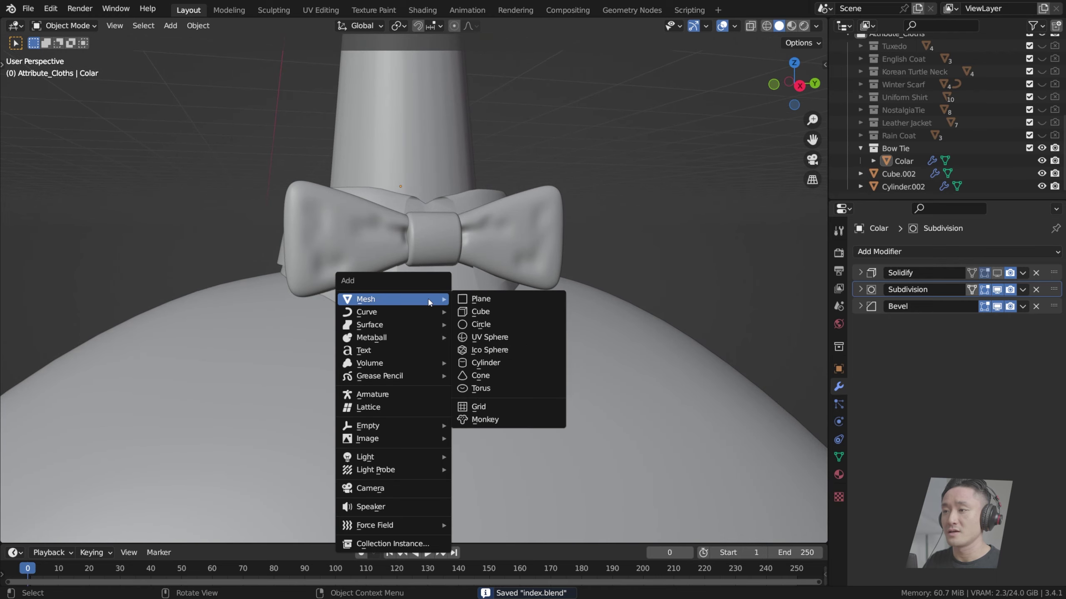
left_click(494, 298)
scroll(482, 247, "down", 1)
scroll(479, 235, "down", 5)
key("KP_3")
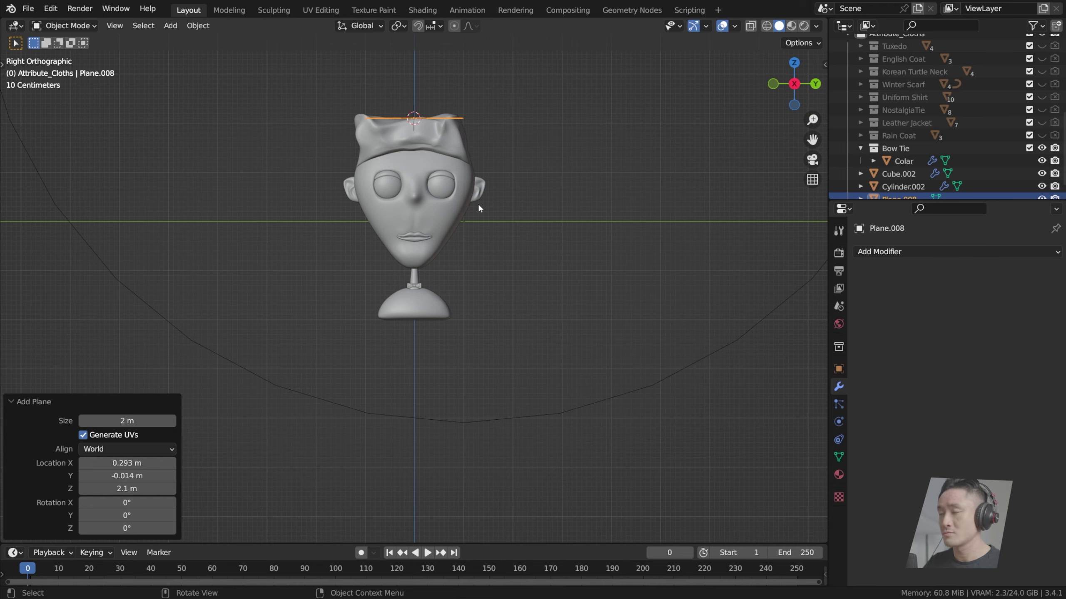
key("g")
key("z")
left_click(484, 377)
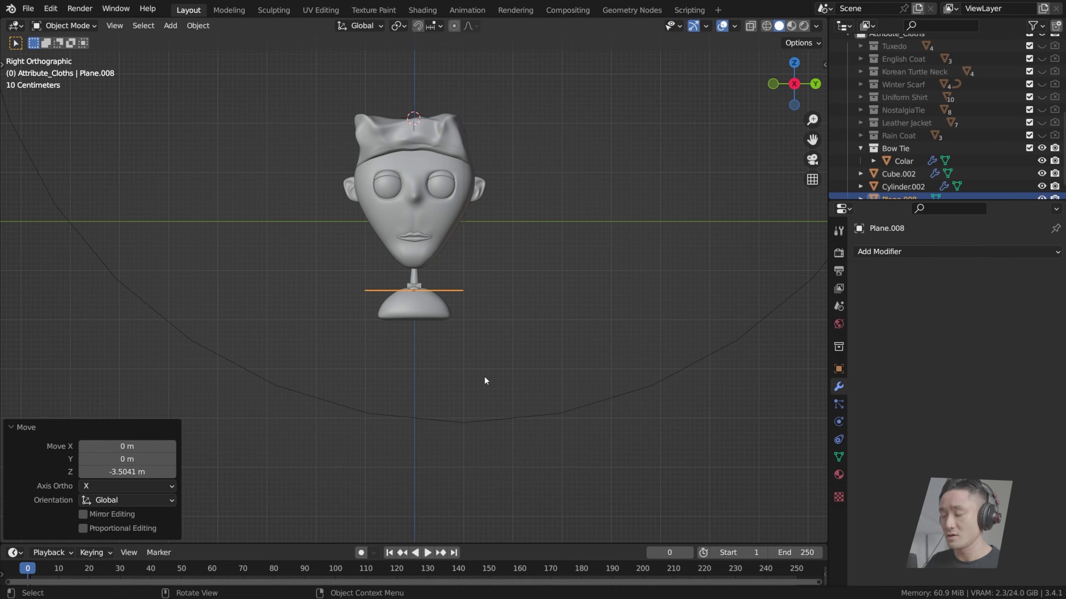
Step: In Edit Mode, scale the plane to 0.051 along X and rotate it 41.1° in front view to follow the body's slope
key("KP_1")
scroll(503, 340, "up", 6)
scroll(563, 296, "down", 3)
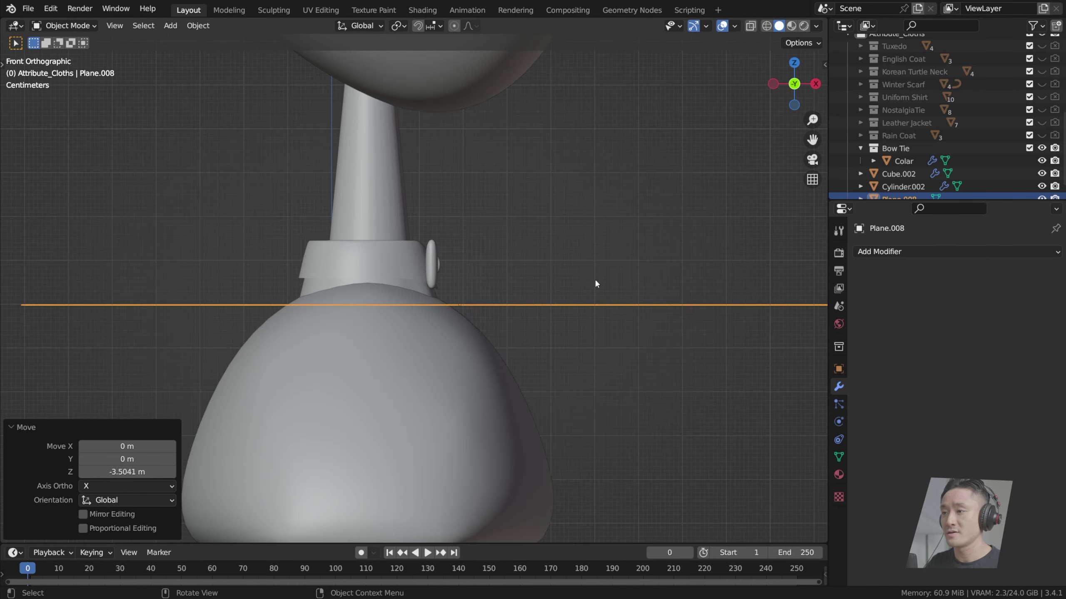
scroll(621, 280, "down", 2)
scroll(680, 280, "down", 2)
key("Tab")
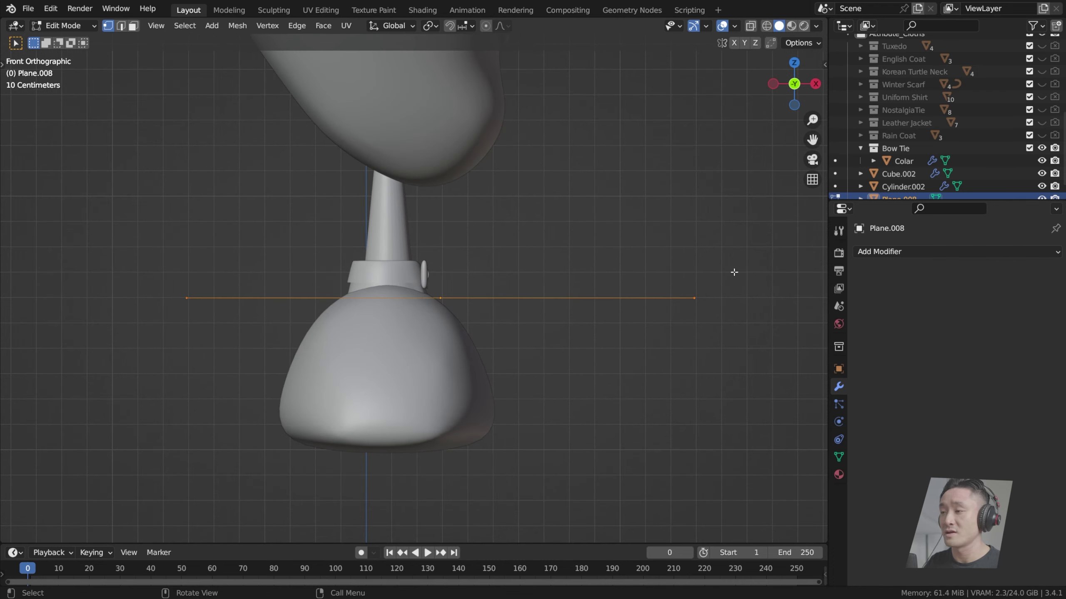
key("s")
key("x")
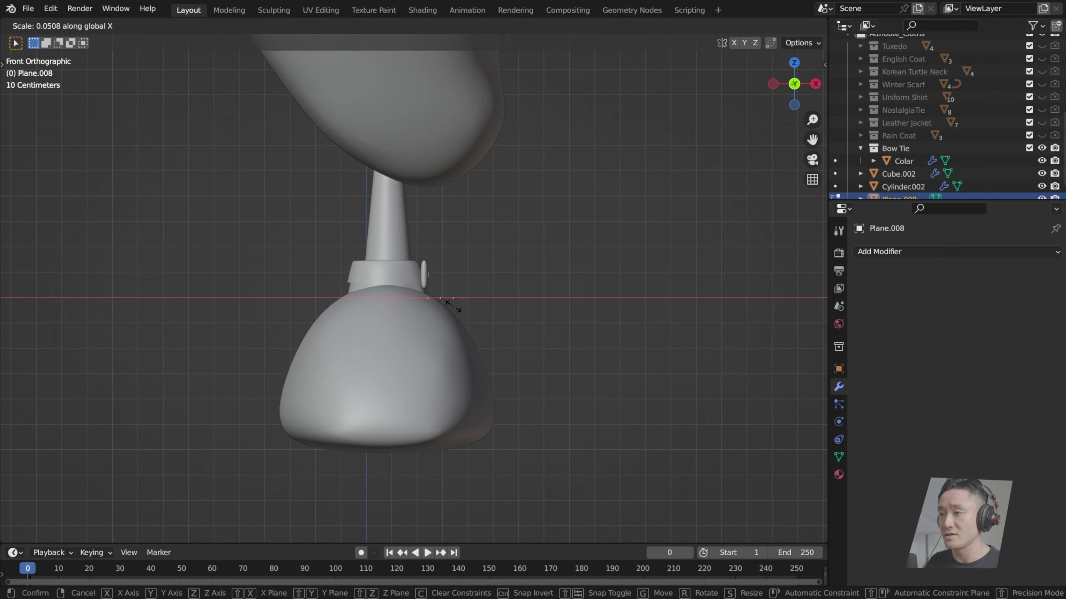
left_click(452, 305)
scroll(457, 304, "up", 5)
key("r")
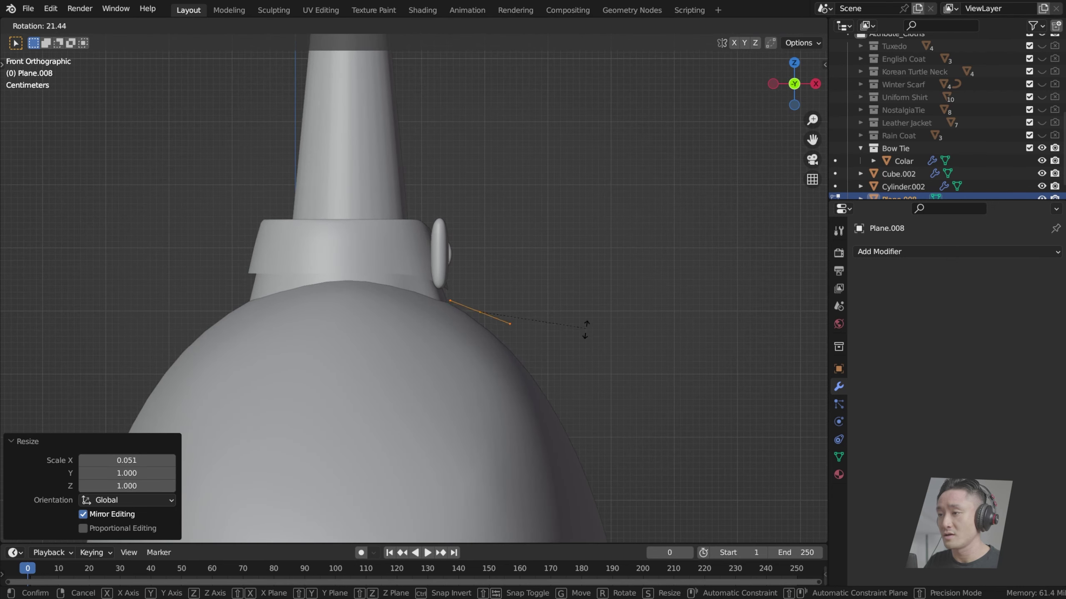
left_click(576, 362)
Step: Move the plane object onto the body's front surface below the bow tie and rotate its mesh -6.47° in front view
scroll(581, 354, "up", 4)
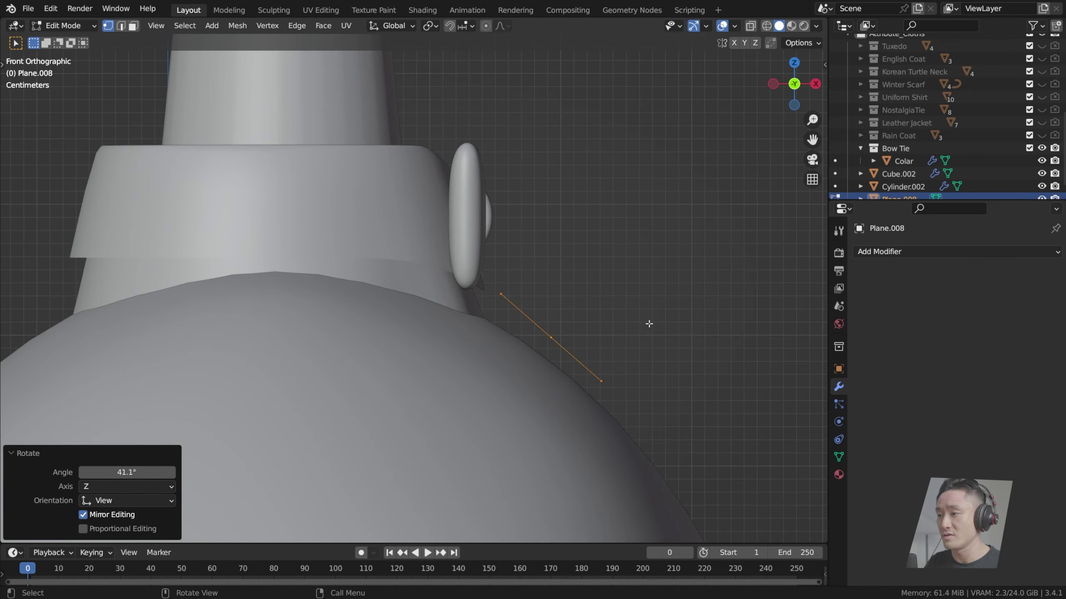
middle_click_drag(649, 324, 625, 316, "shift")
key("g")
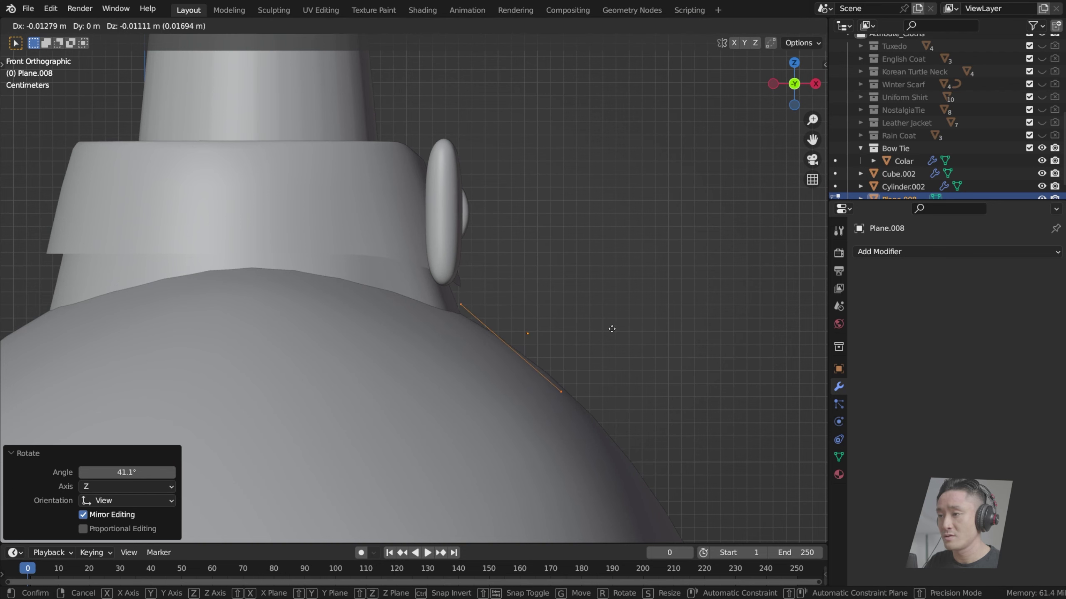
key("Escape")
key("Tab")
key("g")
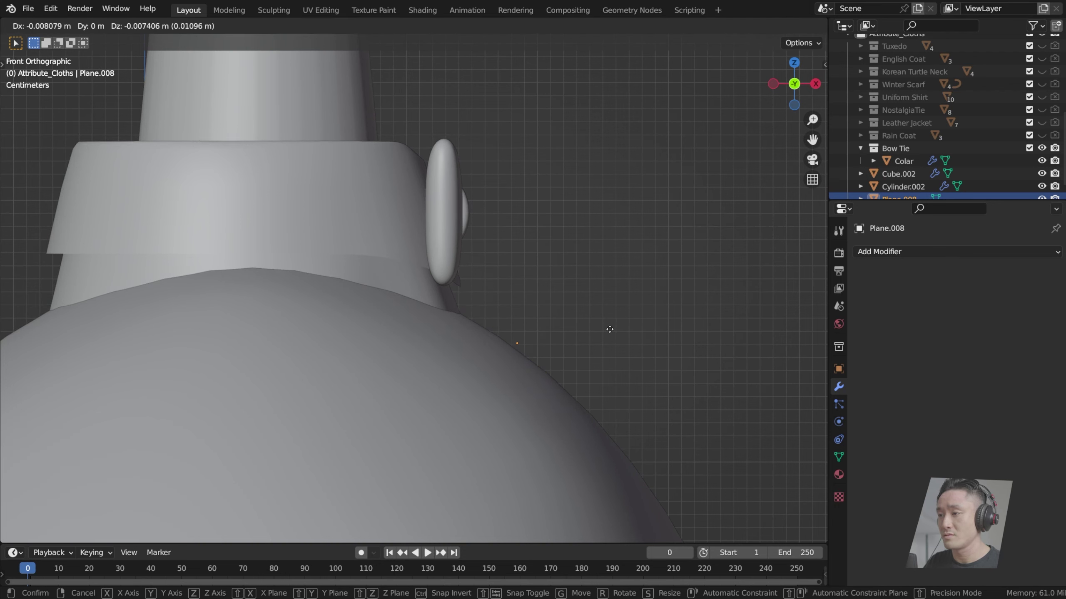
key("Escape")
key("Tab")
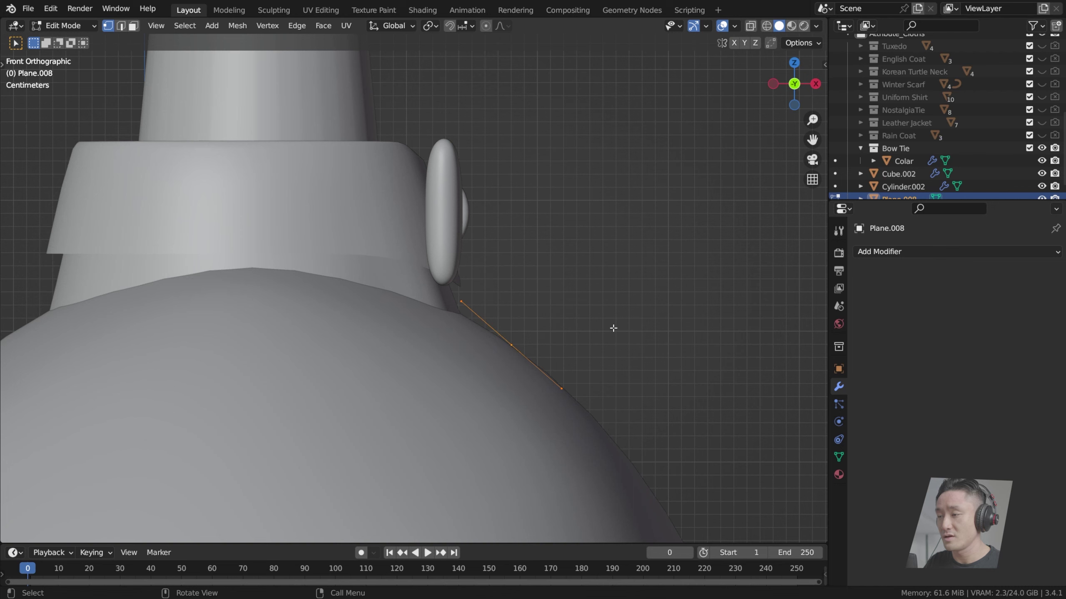
key("r")
left_click(618, 315)
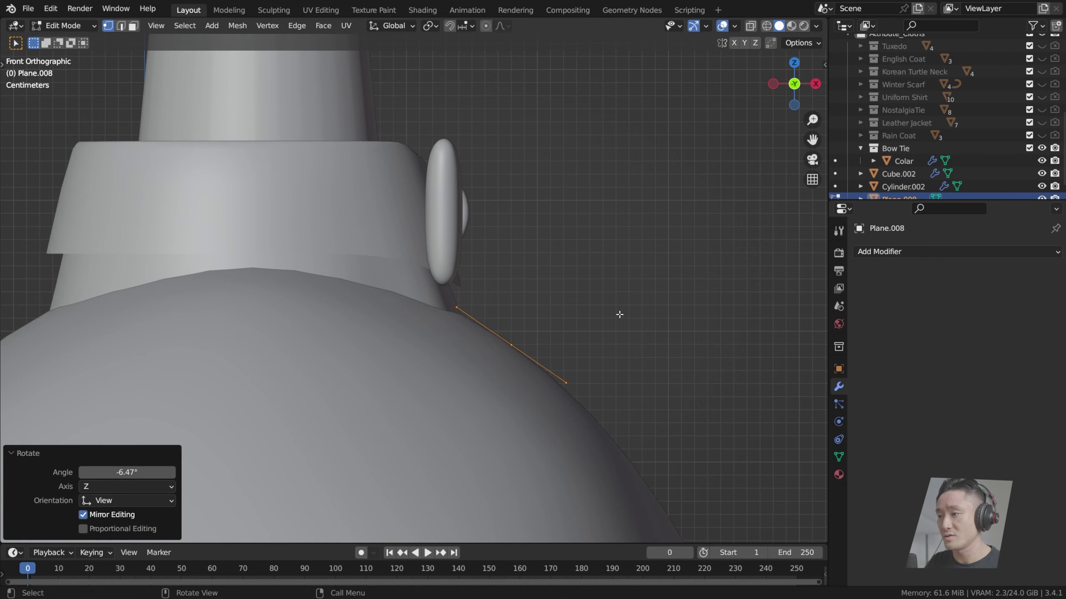
Step: Scale the plane's mesh uniformly to 0.214 against the body's front slope
scroll(618, 318, "up", 2)
key("s")
key("x")
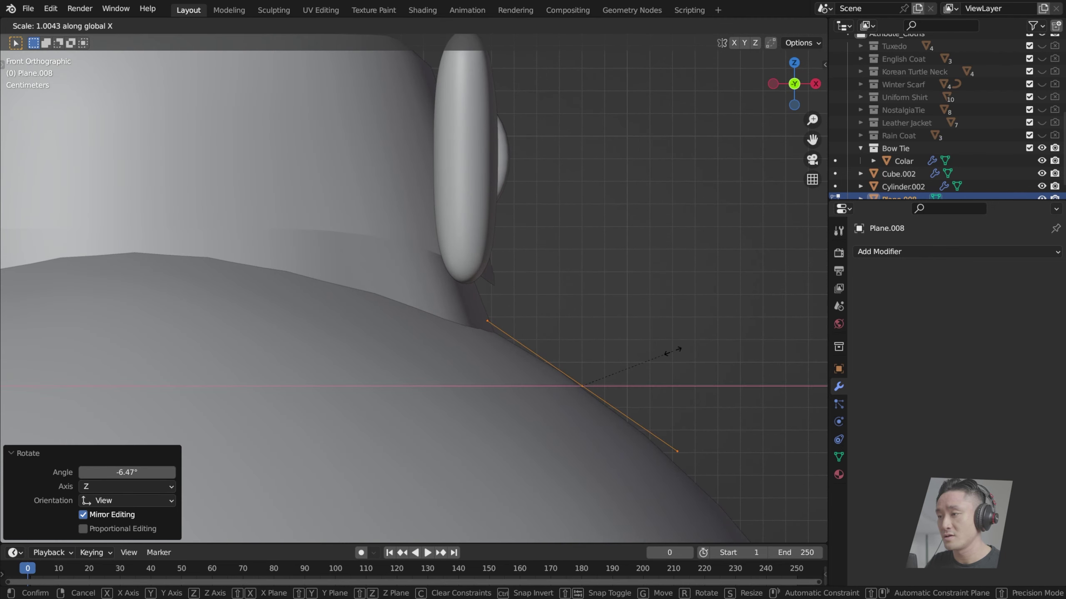
key("z")
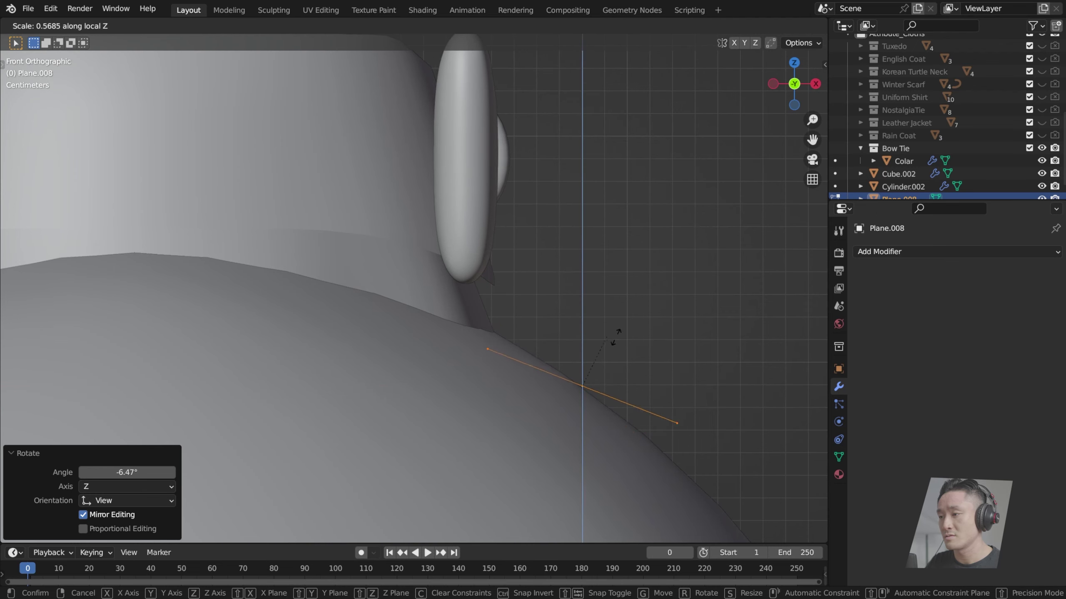
key("z")
key("x")
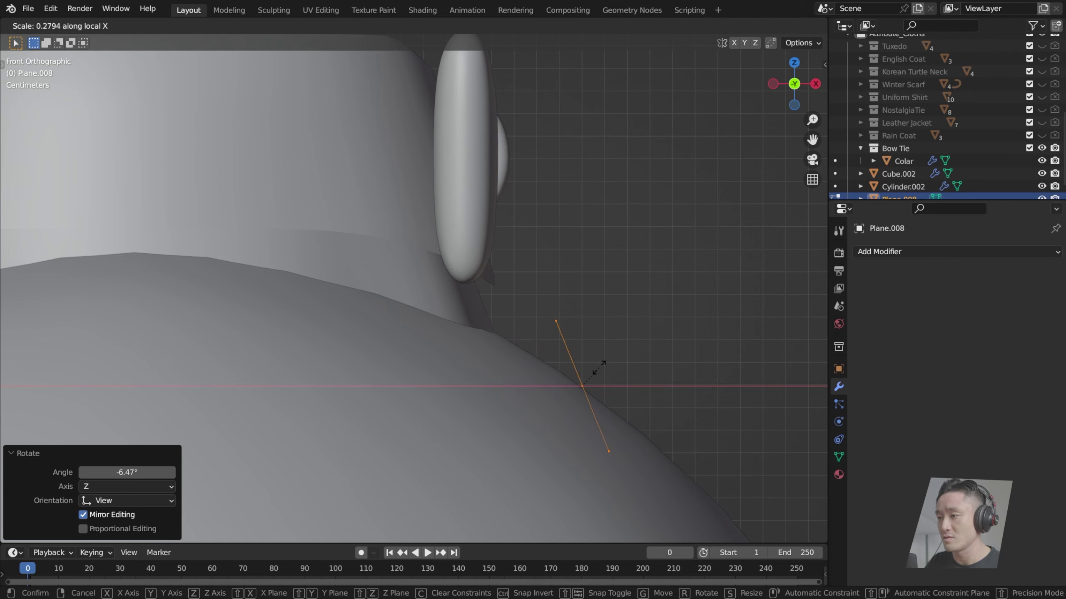
key("x")
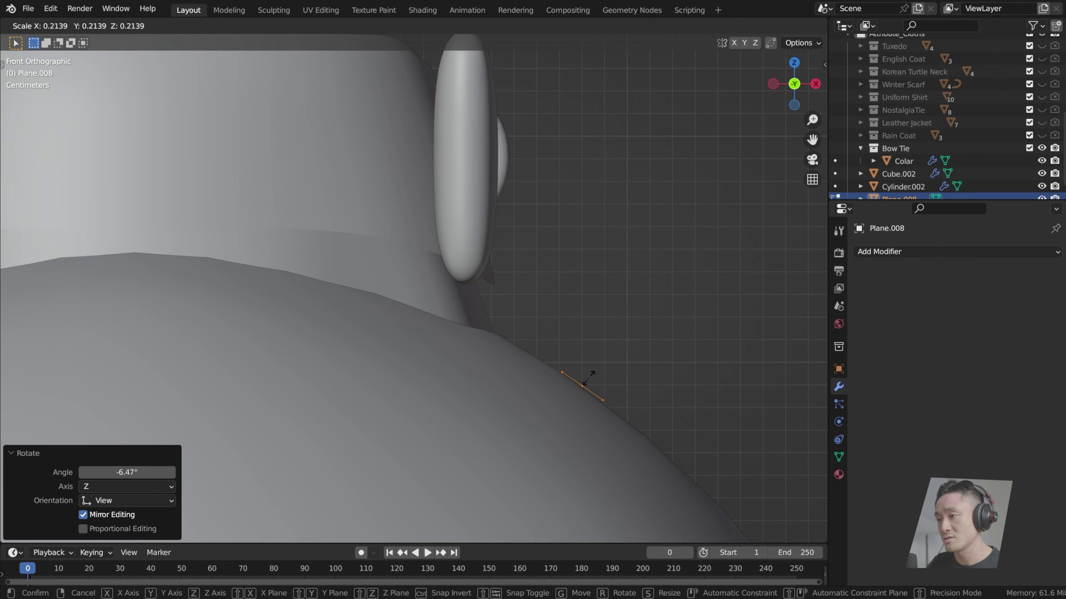
left_click(589, 378)
middle_click_drag(589, 378, 492, 357)
right_click(492, 352)
key("Escape")
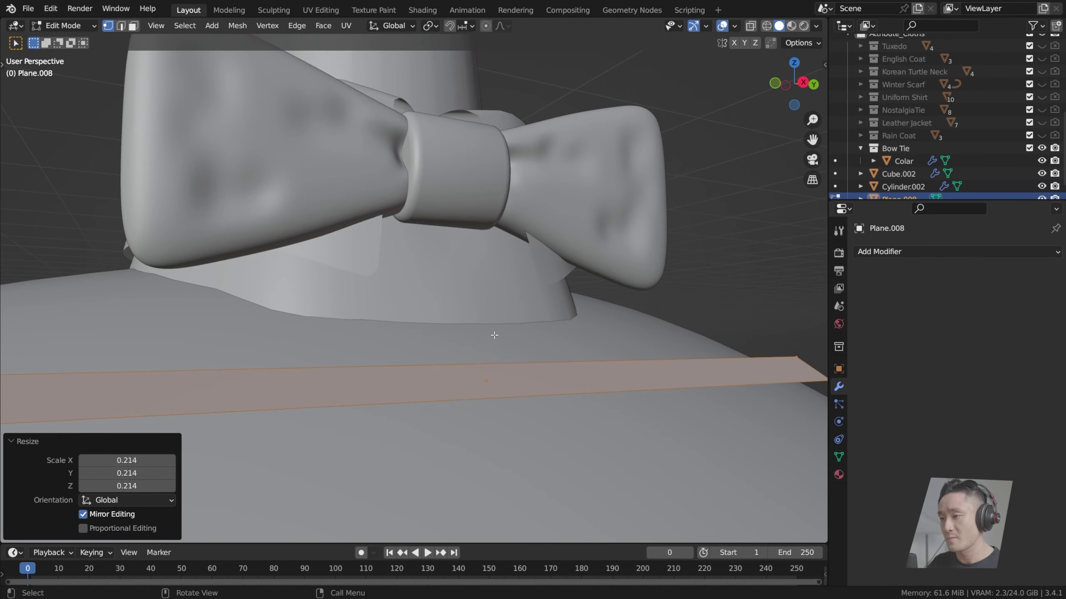
Step: Scale the plane's mesh along Y to about 0.077, leaving a small rectangle below the bow tie
key("KP_3")
scroll(494, 335, "down", 4)
scroll(512, 327, "up", 1)
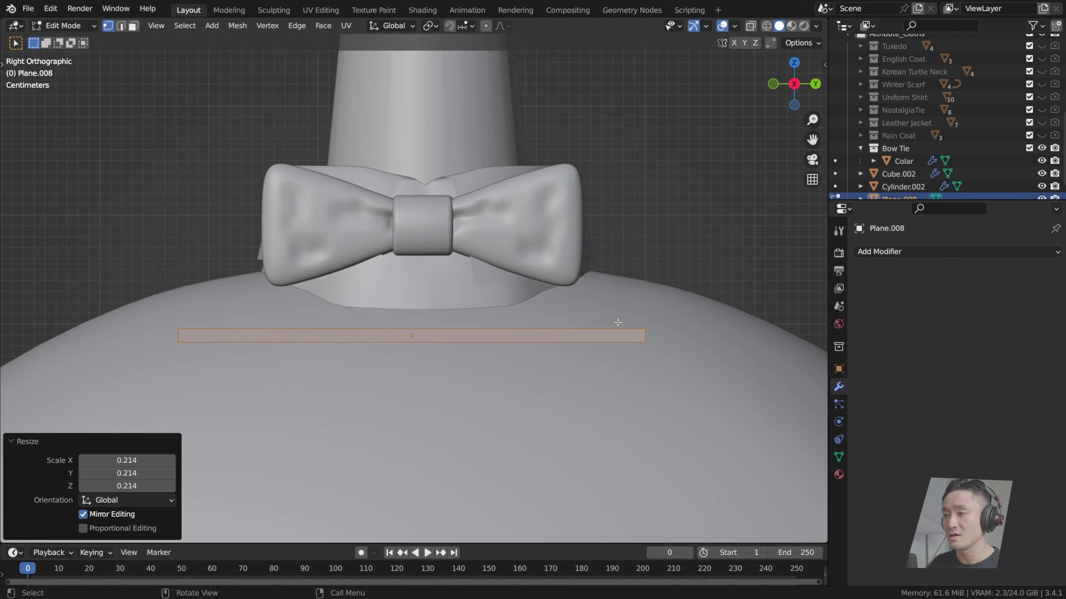
key("s")
key("x")
key("y")
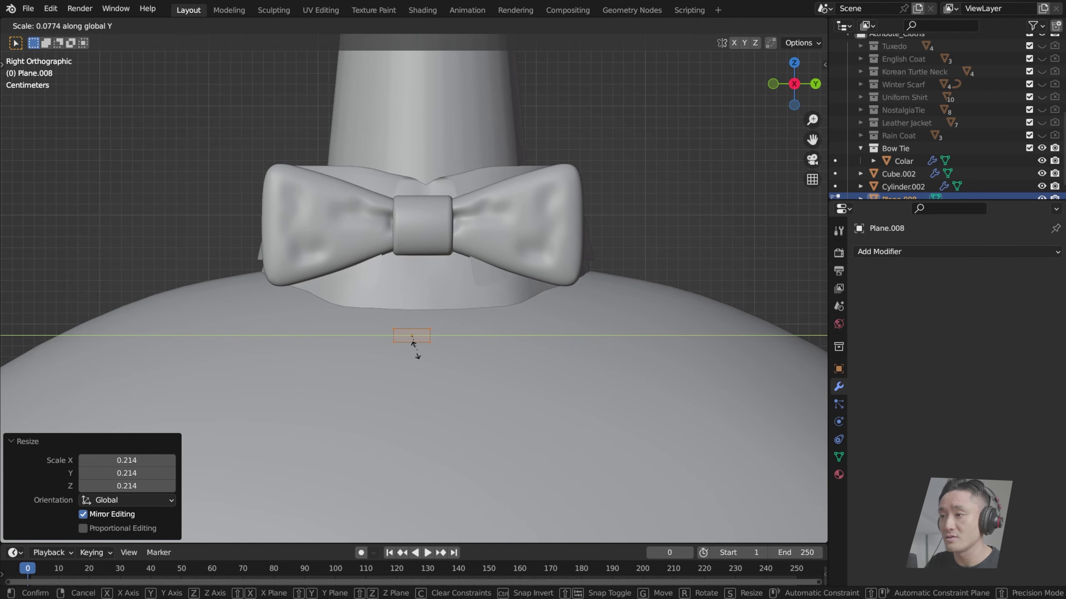
left_click(415, 342)
Step: Move the plane object about 0.014 m along Y and 0.054 m along Z in side view, centring it just below the bow tie's knot
scroll(451, 357, "up", 4)
key("g")
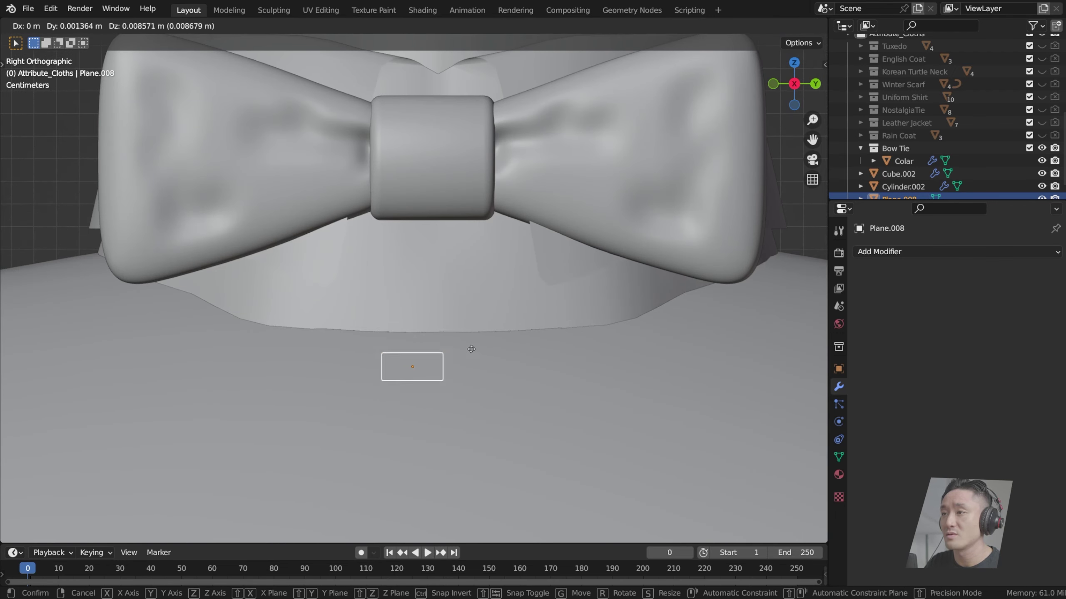
left_click(497, 263)
scroll(496, 263, "down", 4)
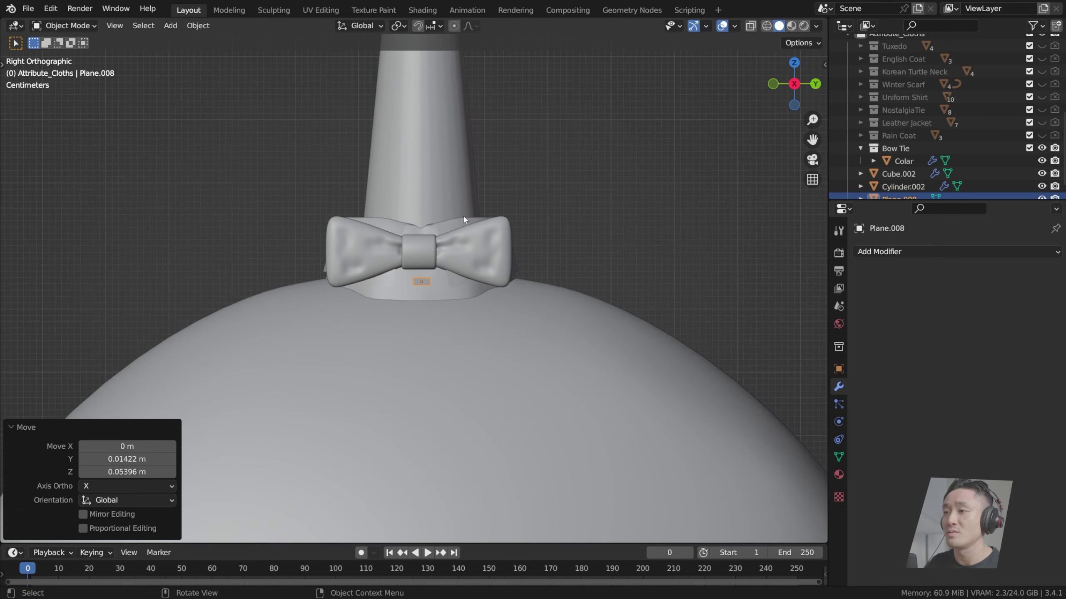
scroll(440, 142, "up", 2)
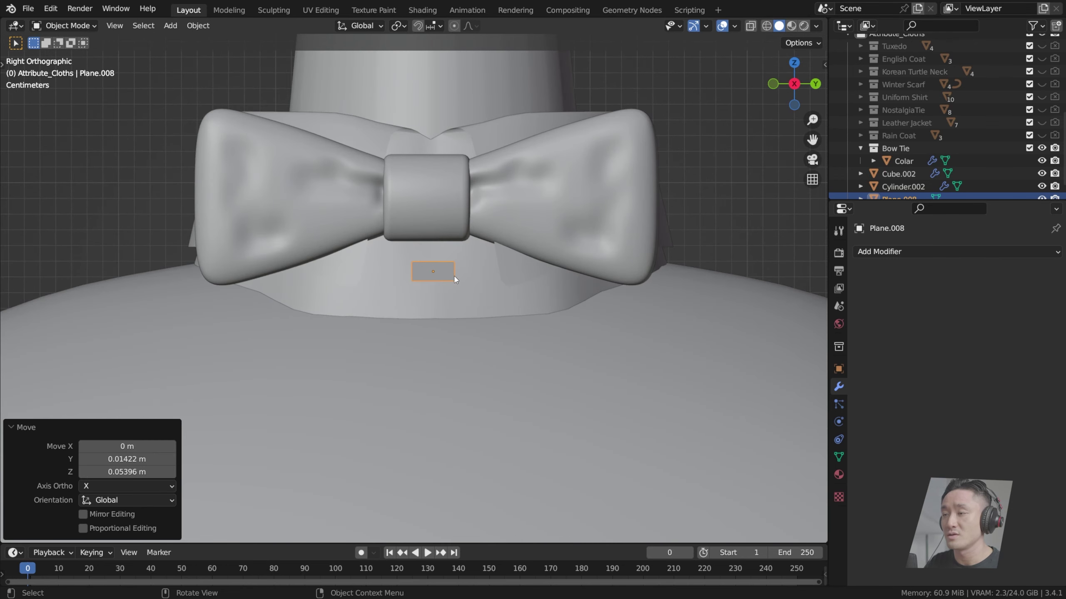
Step: In front view, move the plane object about -0.020 m along X and -0.041 m along Z onto the body's surface below the collar
middle_click_drag(474, 263, 470, 263)
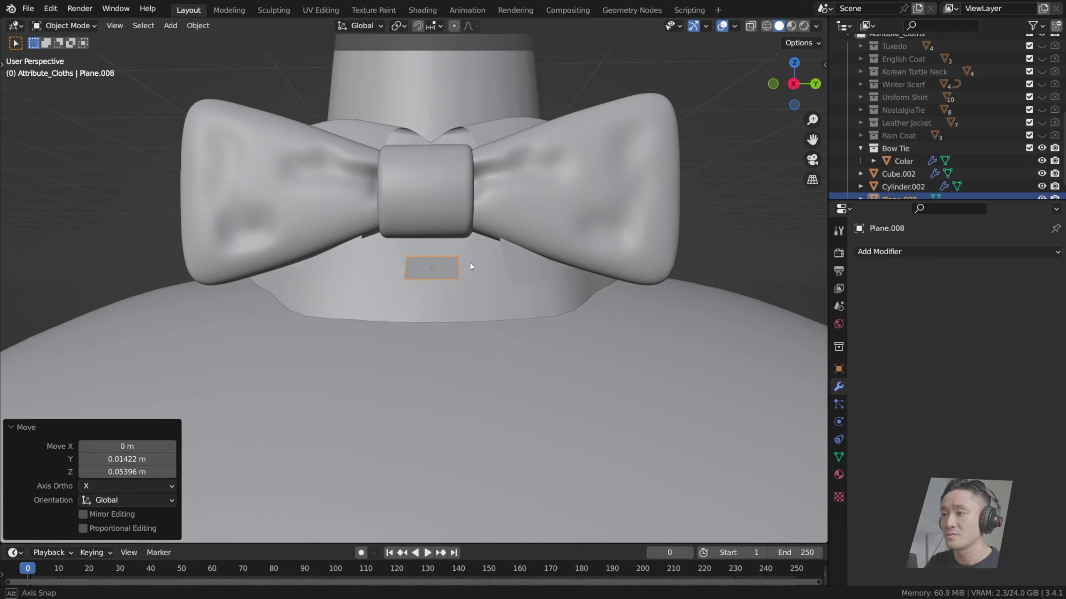
key("KP_1")
key("KP_2")
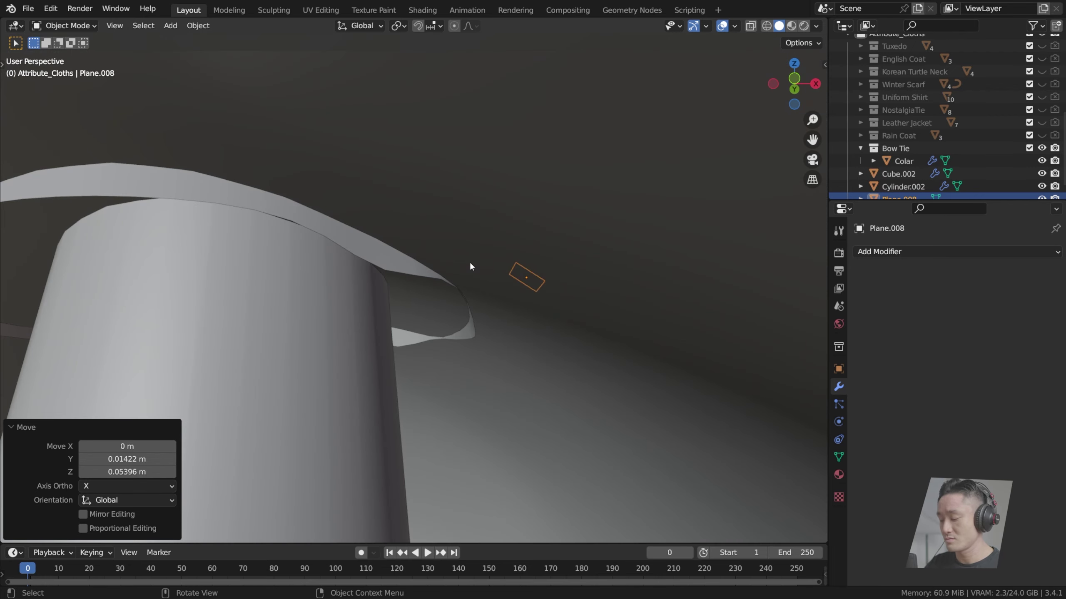
key("KP_1")
key("g")
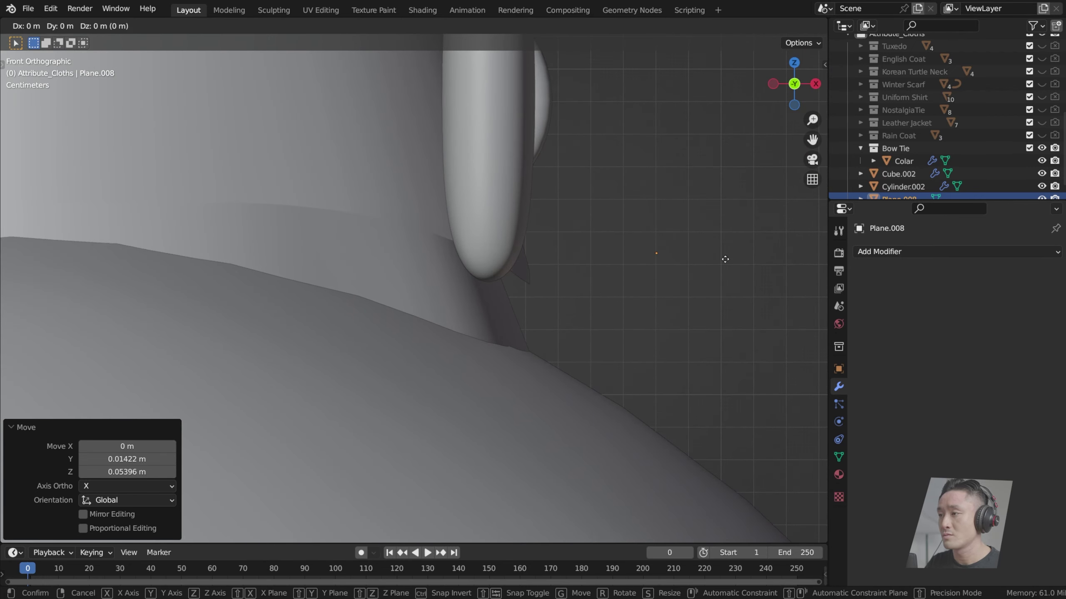
left_click(661, 393)
middle_click_drag(661, 390, 595, 323)
Step: Add a Solidify modifier to the plane and shift the object about -0.005 m along X and 0.006 m along Z in front view
left_click(906, 251)
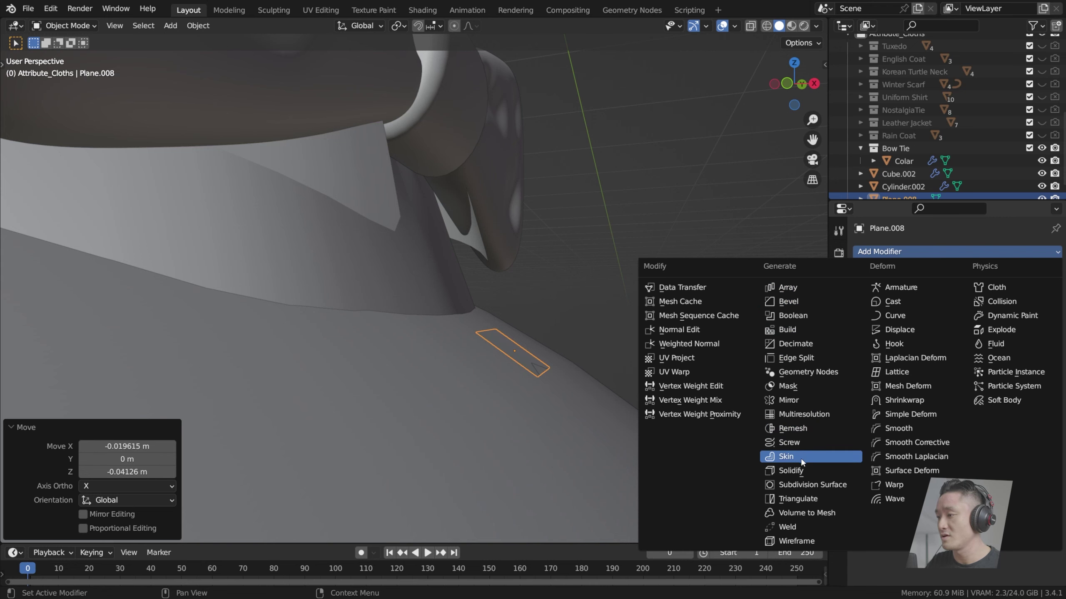
left_click(791, 470)
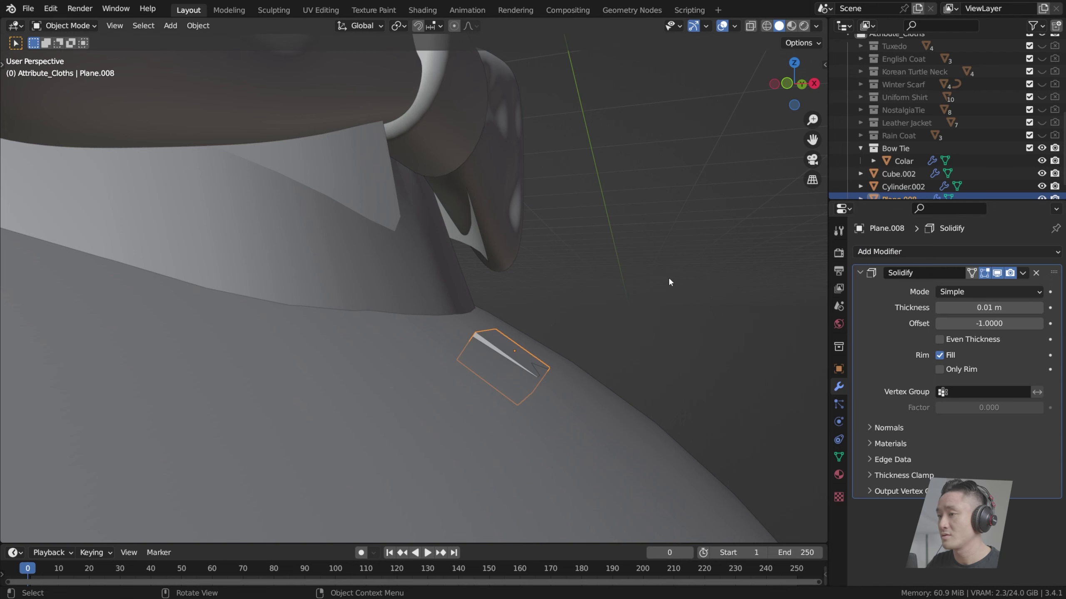
key("KP_1")
key("g")
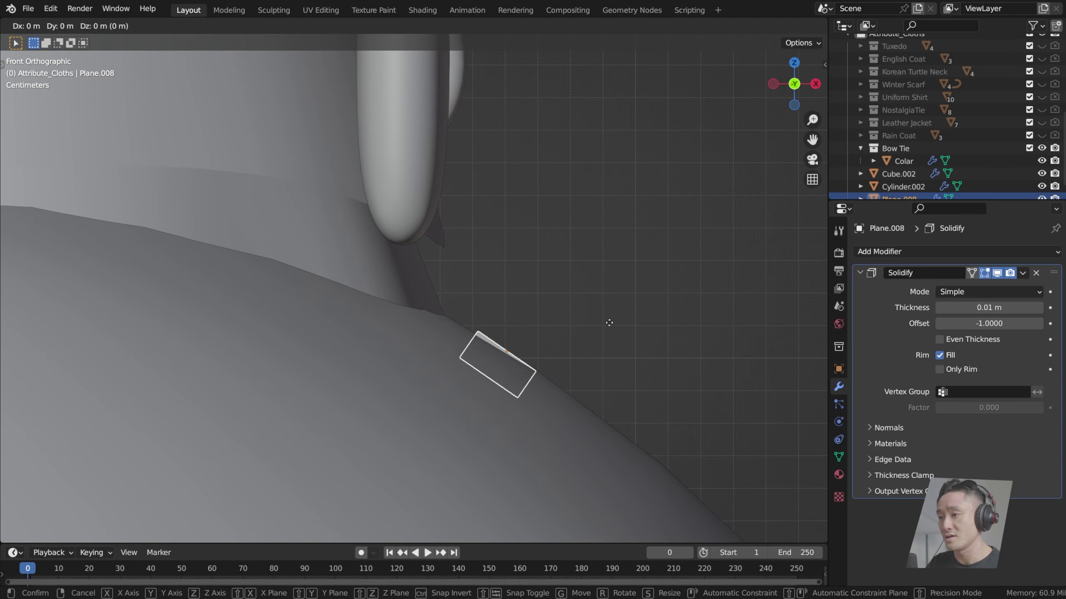
key("Escape")
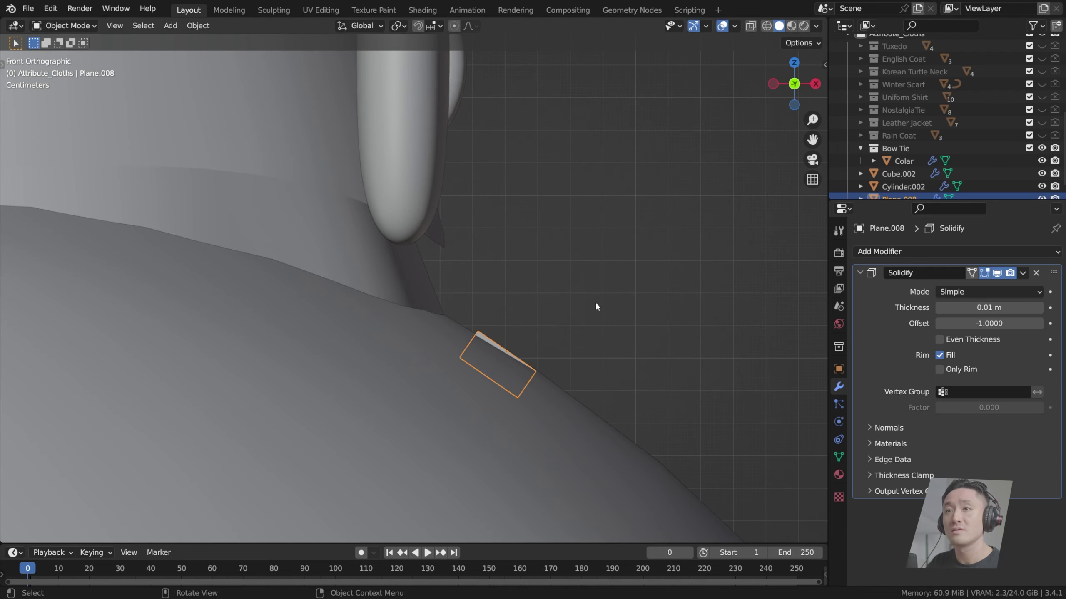
key("g")
left_click(588, 288)
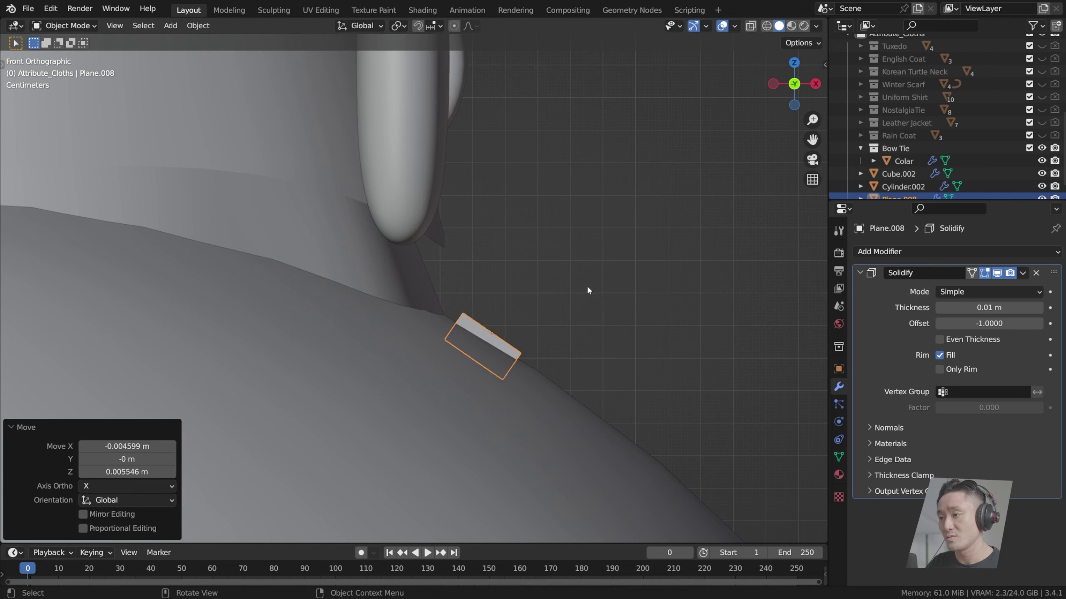
Step: Rotate the plane slightly in front view and nudge it by about -0.0003 m X and 0.0003 m Z to match the body's slope
key("r")
left_click(587, 283)
key("g")
left_click(586, 281)
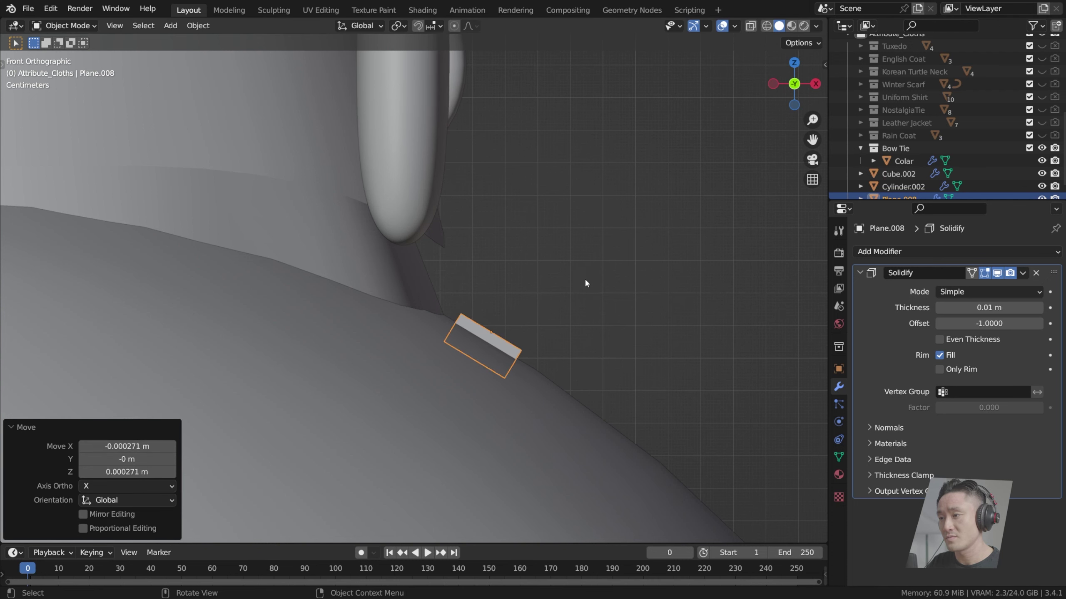
Step: In Edit Mode, widen the plane's mesh by scaling it 1.624 along Y in side view
key("Tab")
middle_click_drag(549, 341, 430, 276, "shift")
key("KP_3")
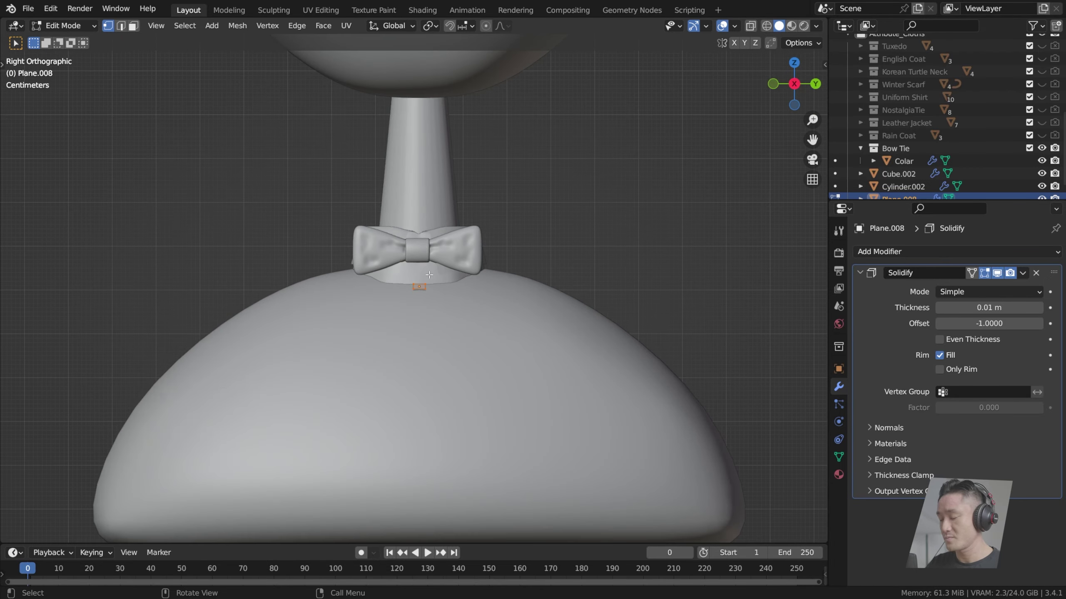
key("KP_1")
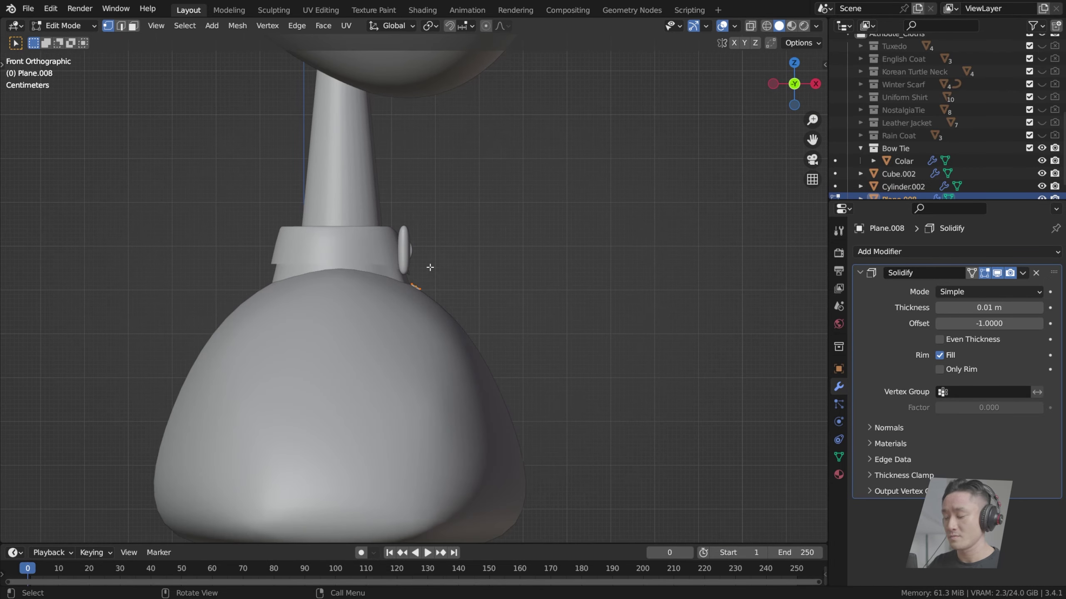
key("KP_3")
scroll(476, 308, "up", 6)
scroll(476, 307, "up", 3)
key("s")
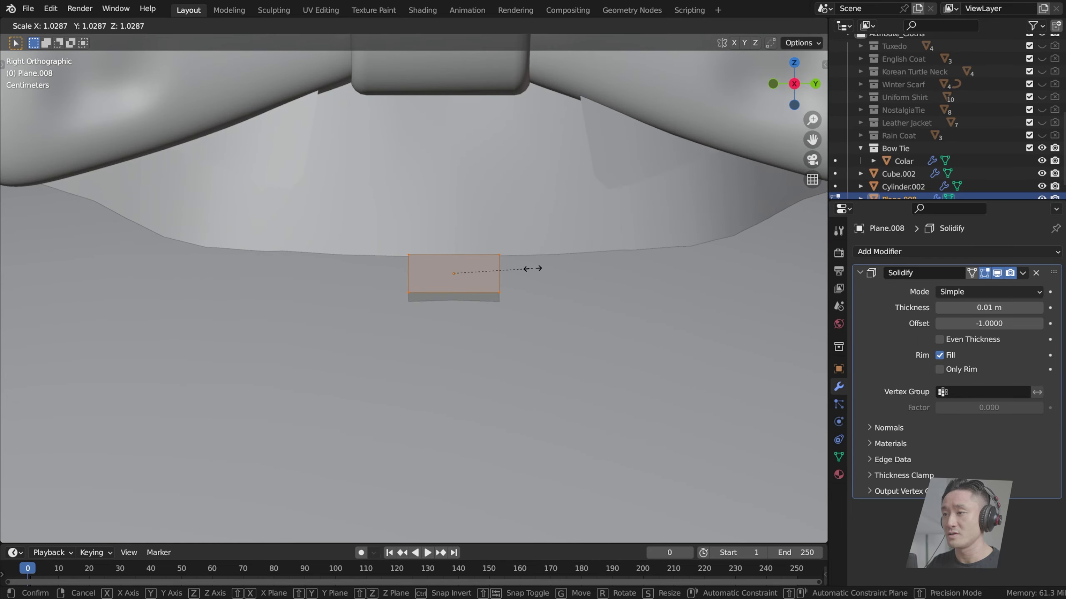
key("Escape")
key("s")
key("x")
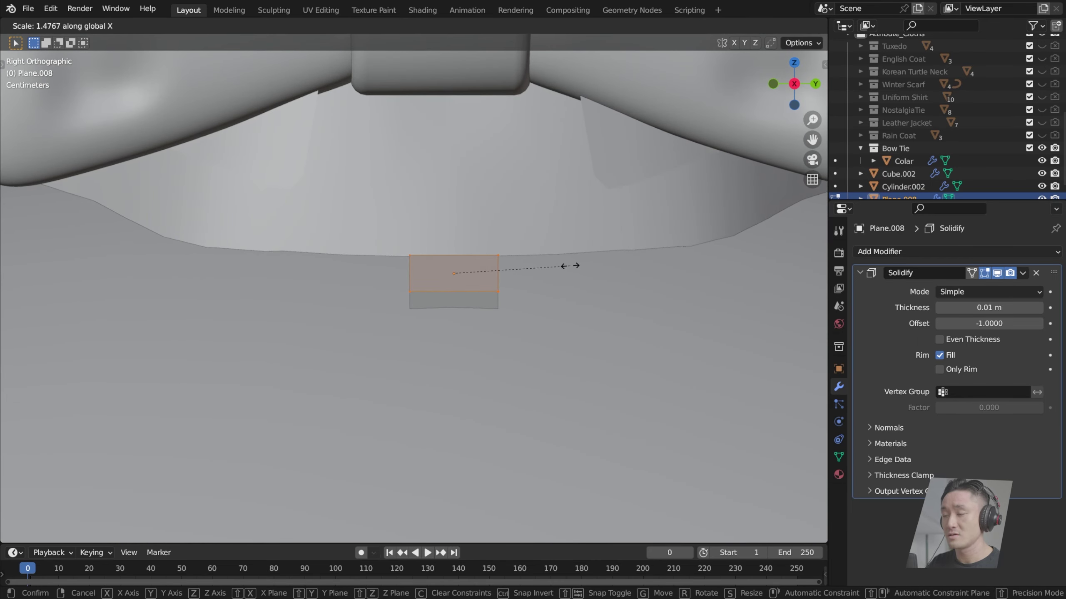
key("y")
left_click(571, 264)
Step: Try to shift the plane's mesh sideways in side view and undo the move
scroll(574, 266, "down", 5)
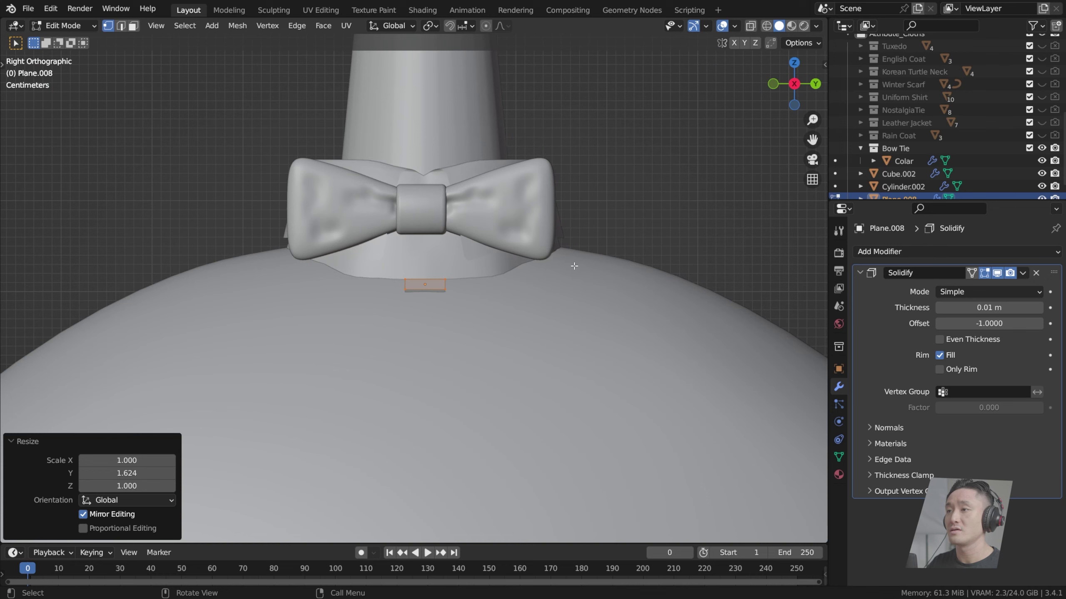
key("g")
left_click(542, 268)
key("ctrl+z")
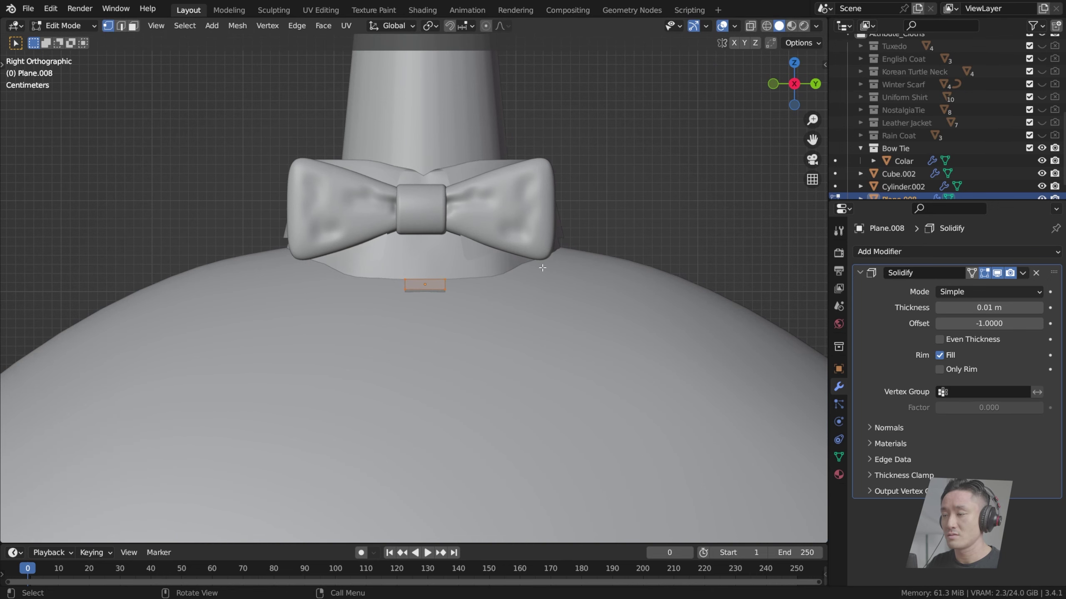
Step: Scale the plane's mesh along Y to about 0.95 and, in Object Mode, move it about -0.004 m along Y to centre it
scroll(543, 268, "up", 2)
key("s")
key("y")
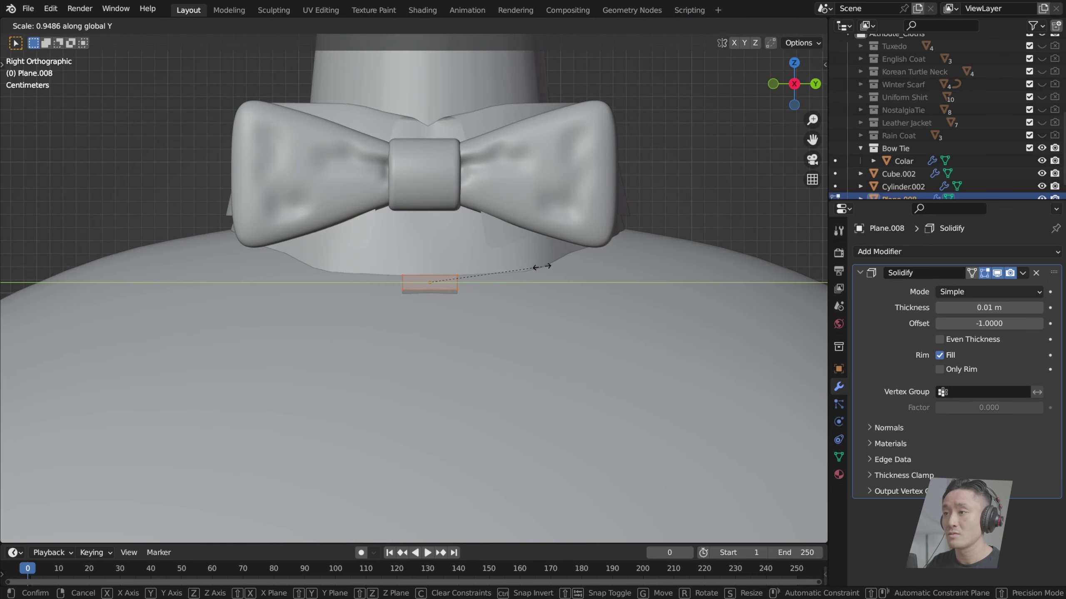
left_click(541, 266)
key("g")
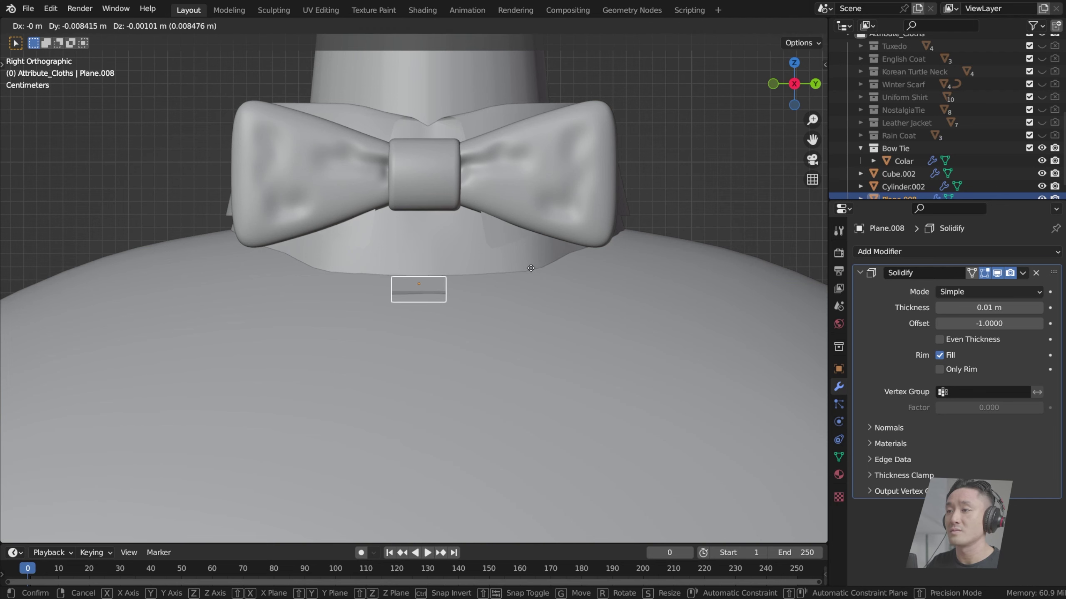
left_click(537, 265)
Step: With X-ray on, extrude the plane's lower edge twice along the body's curve in front view, about 0.026/-0.019 m and 0.016/-0.012 m in X/Z
key("KP_1")
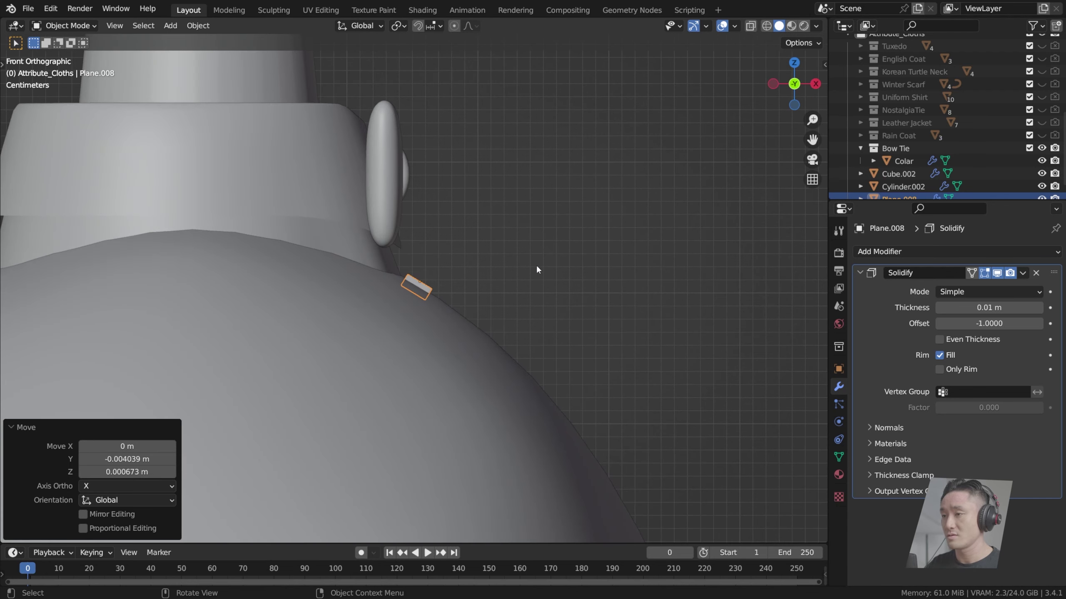
key("Tab")
left_click_drag(454, 267, 489, 314)
left_click(752, 26)
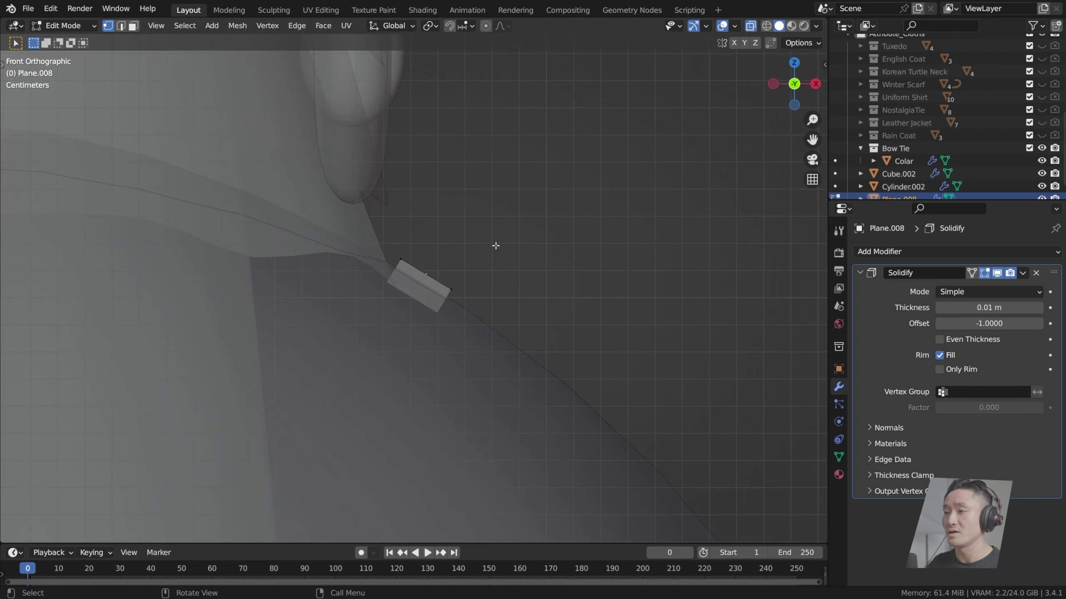
middle_click_drag(524, 321, 461, 262, "shift")
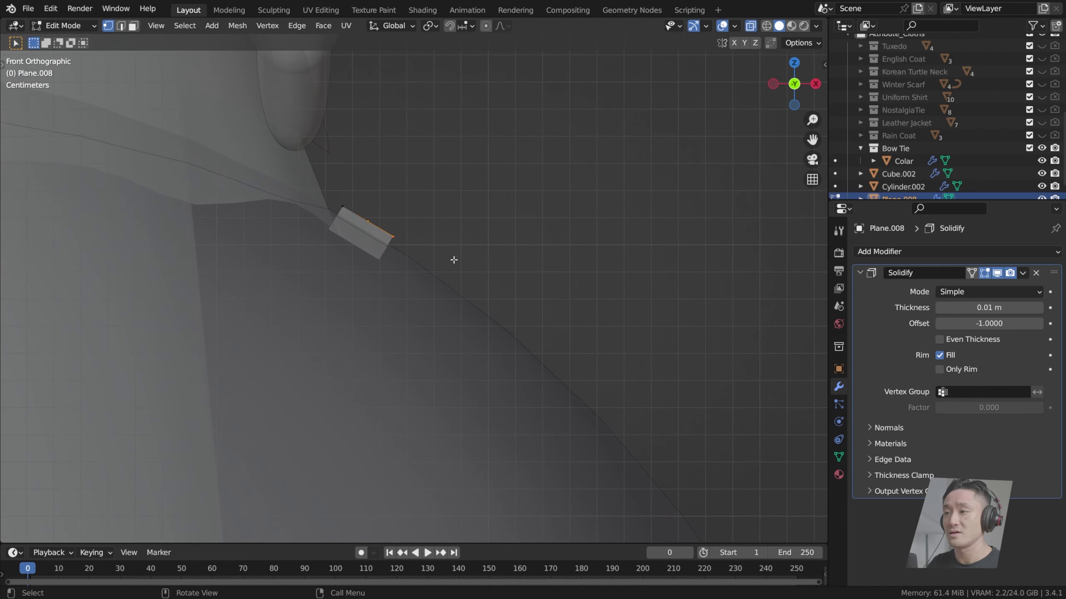
key("e")
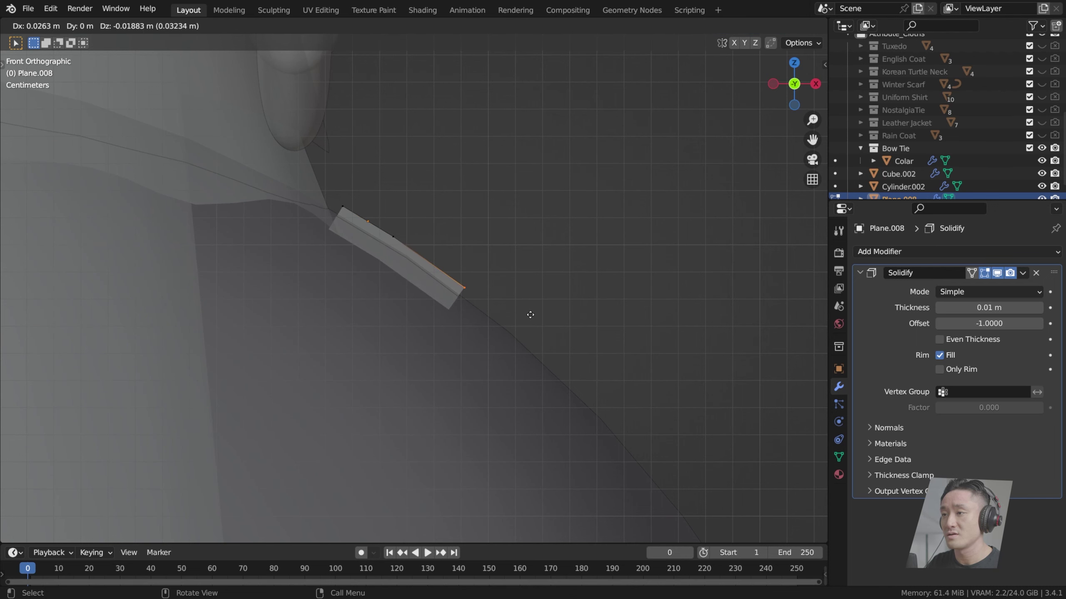
left_click(530, 315)
key("e")
left_click(600, 369)
Step: Extrude the strip's end edge three more times down the chest, about 0.017/-0.016, 0.019/-0.019 and 0.018/-0.021 m in X/Z
middle_click_drag(601, 369, 405, 181, "shift")
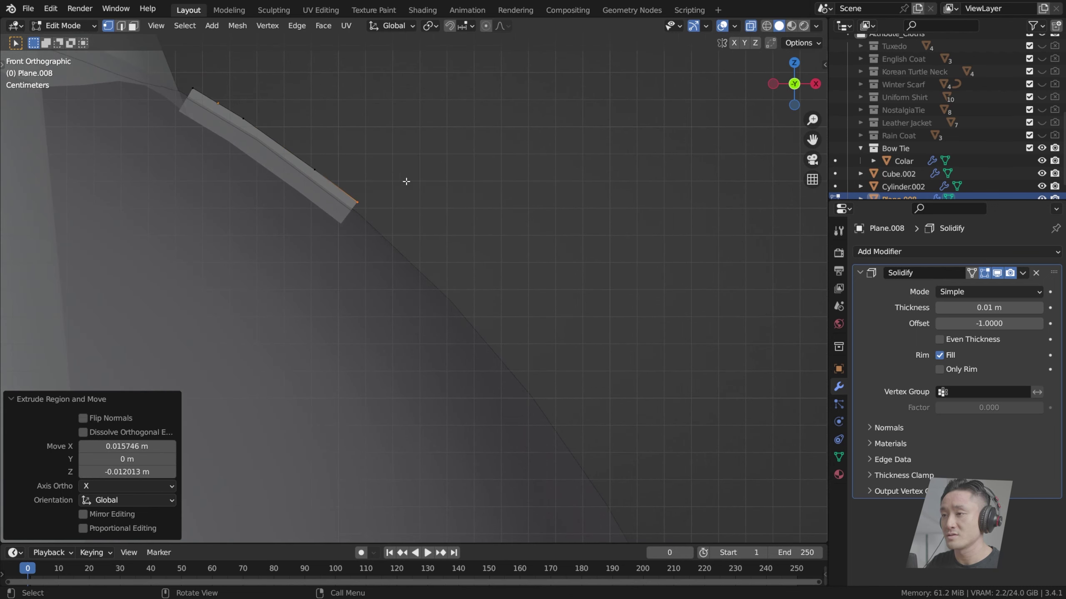
key("e")
left_click(512, 277)
key("e")
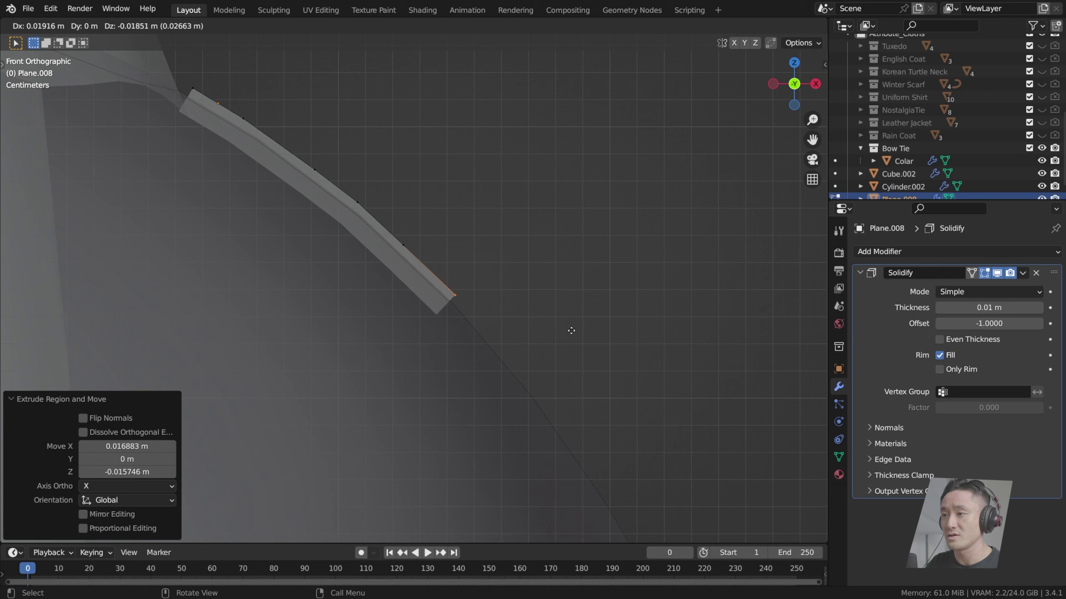
left_click(572, 330)
middle_click_drag(569, 262, 528, 221, "shift")
key("e")
left_click(589, 350)
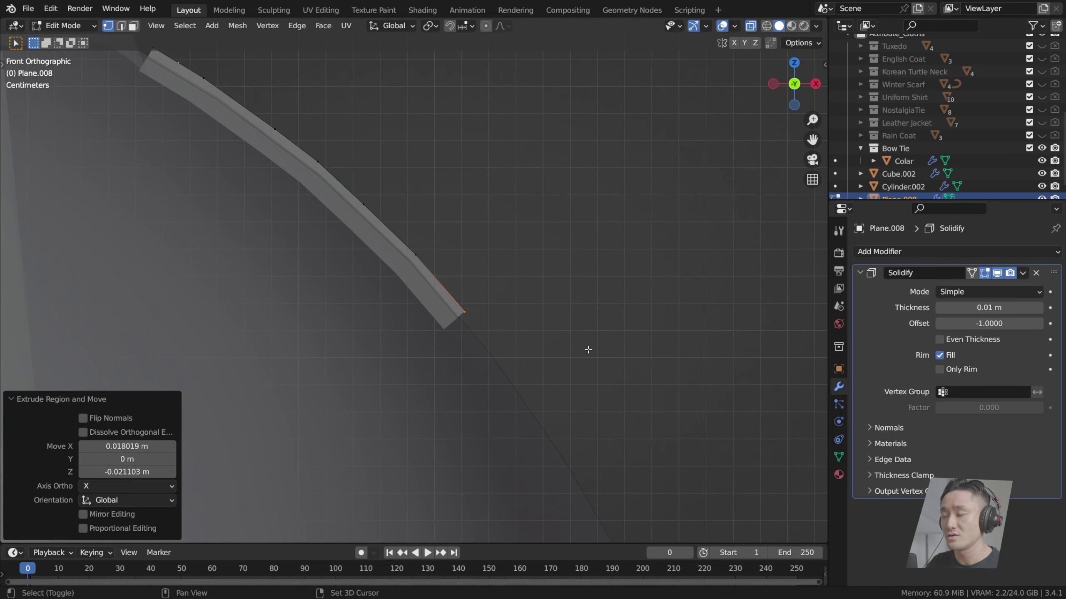
Step: Continue extruding the strip along the body's outline, in segments of about 0.024/-0.030, 0.014/-0.020, 0.018/-0.033 and 0.020/-0.038 m in X/Z
middle_click_drag(588, 350, 496, 299, "shift")
key("e")
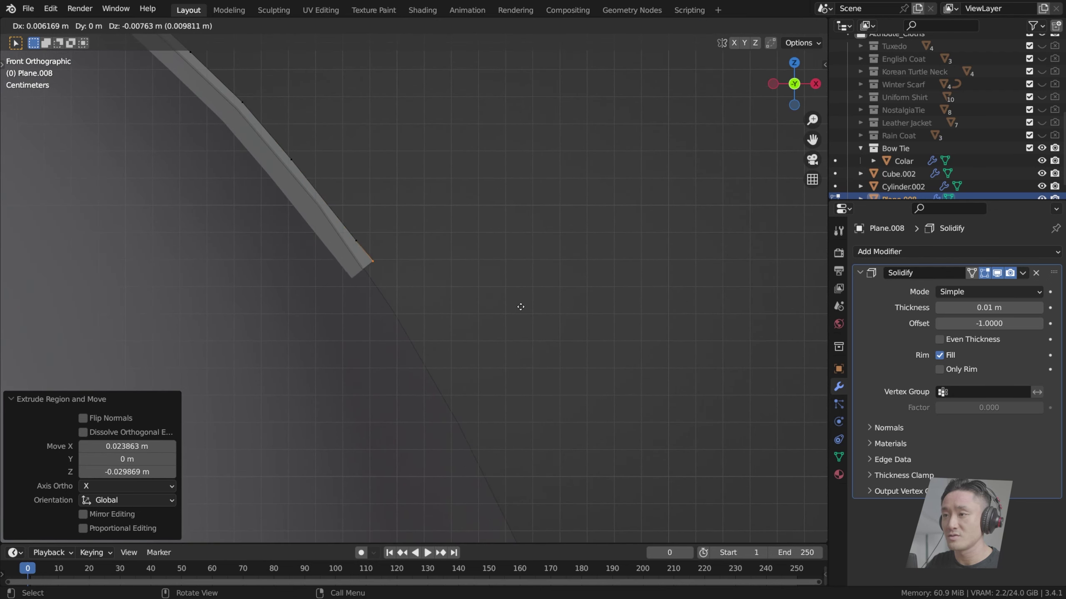
left_click(543, 340)
key("e")
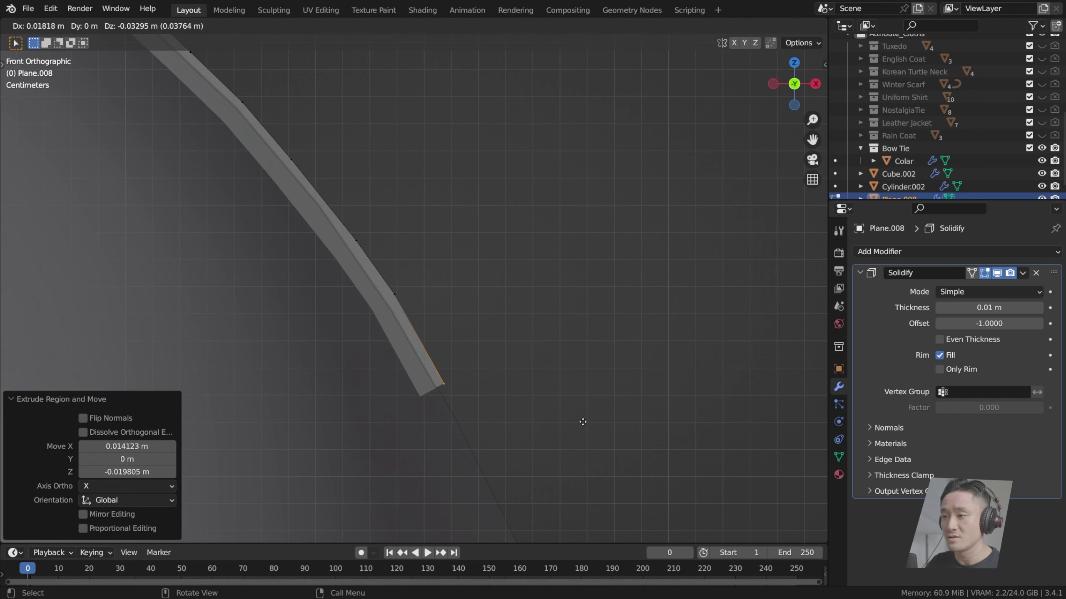
left_click(583, 422)
middle_click_drag(532, 331, 466, 257, "shift")
key("e")
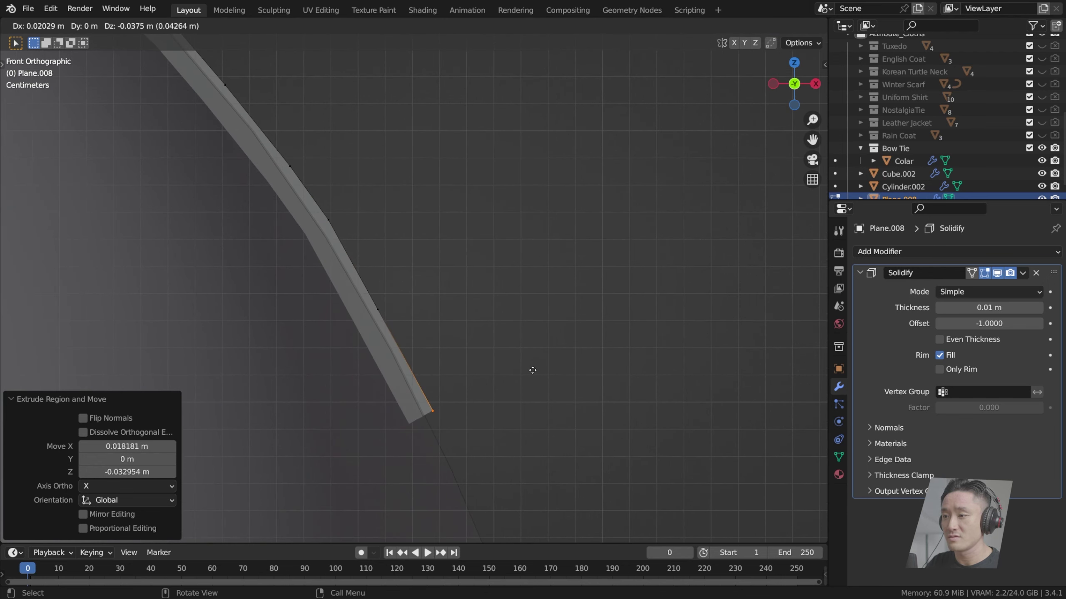
left_click(532, 370)
Step: Lengthen the strip down the body's front with two extrusions of about 0.018/-0.038 m and 0.012/-0.031 m in X/Z
middle_click_drag(541, 334, 585, 226, "shift")
key("e")
left_click(632, 328)
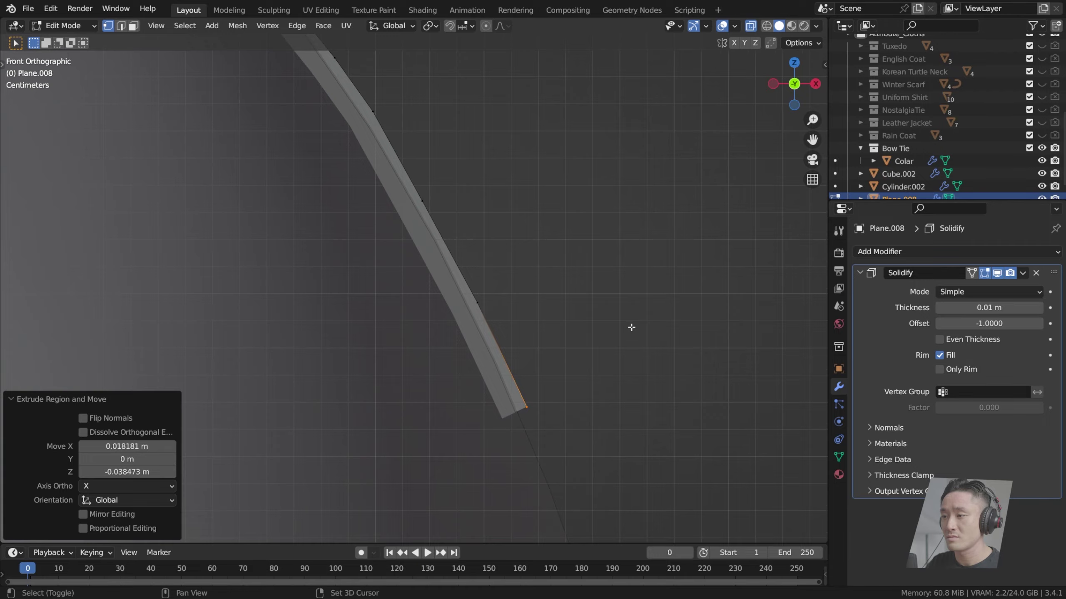
scroll(631, 327, "down", 2)
key("e")
left_click(613, 318)
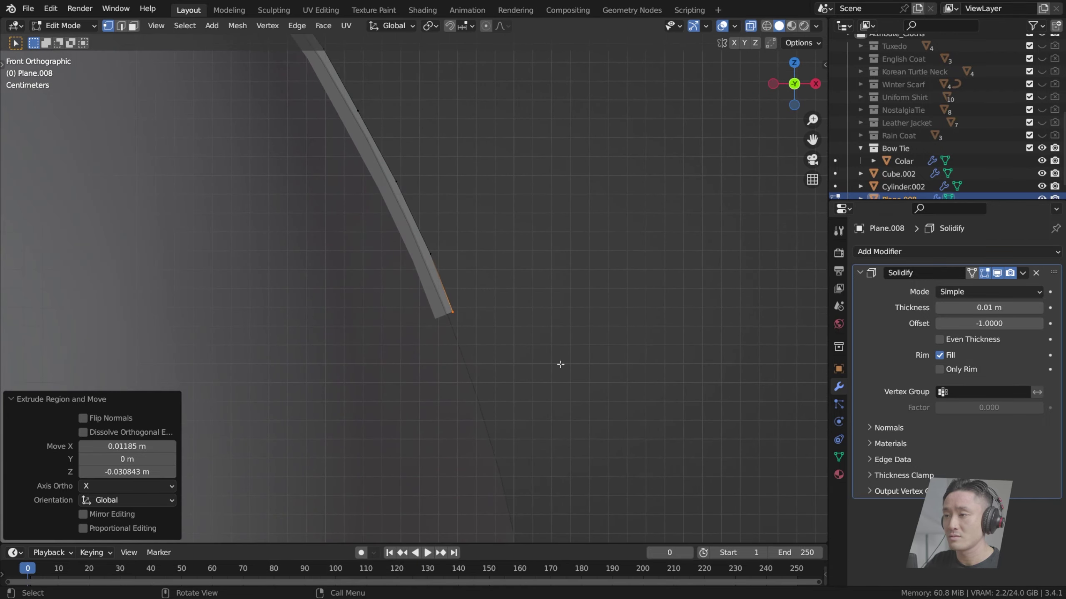
Step: Extrude the strip's lower edge twice along the body's outline, about 0.009/-0.028 m and 0.019/-0.055 m in X/Z
scroll(561, 364, "down", 2)
key("e")
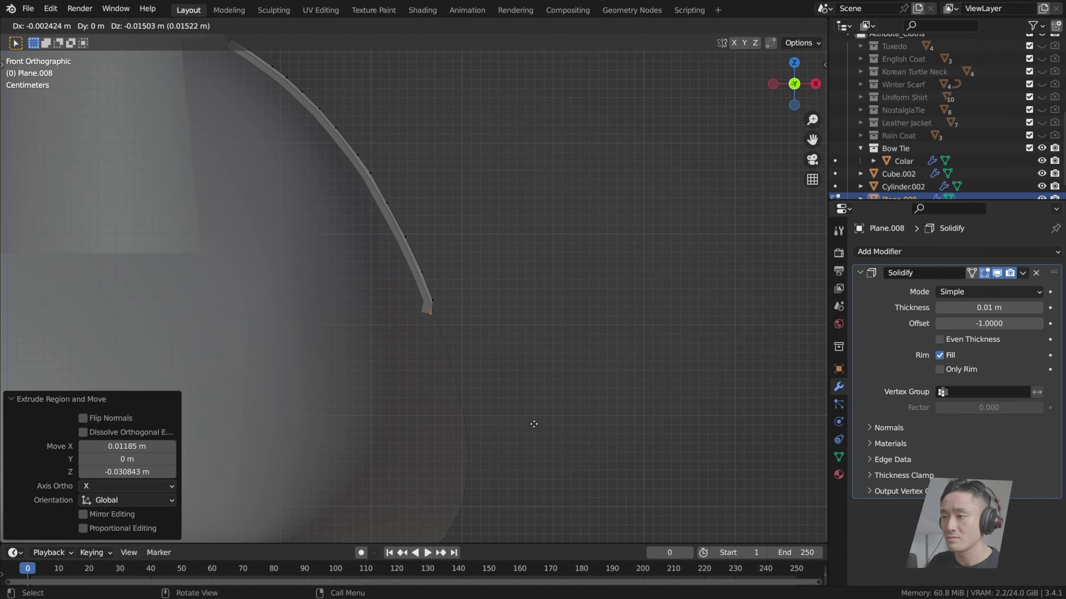
left_click(544, 436)
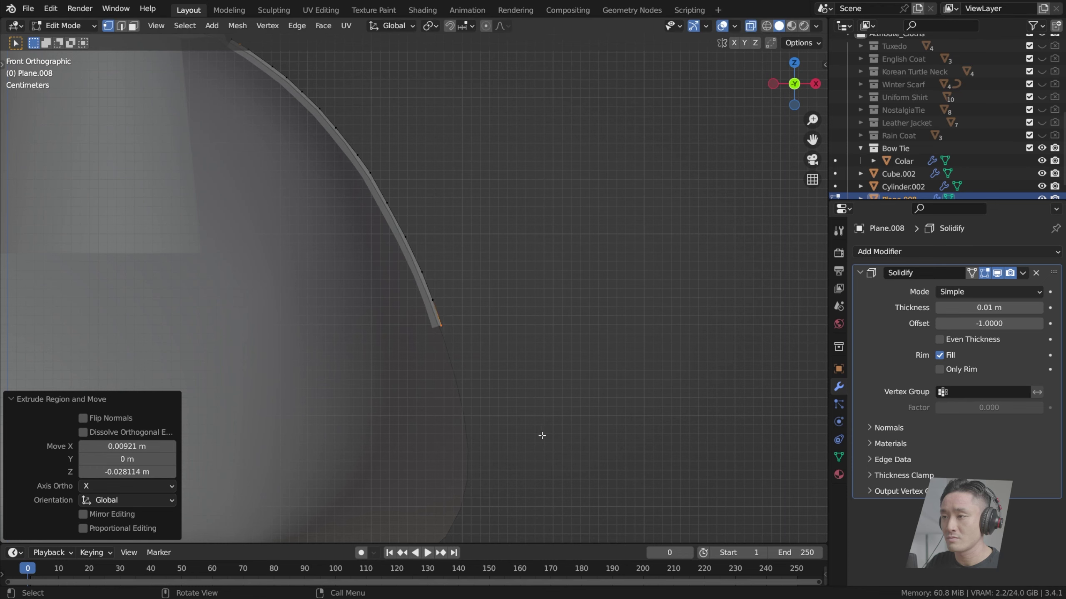
scroll(550, 345, "up", 5)
key("e")
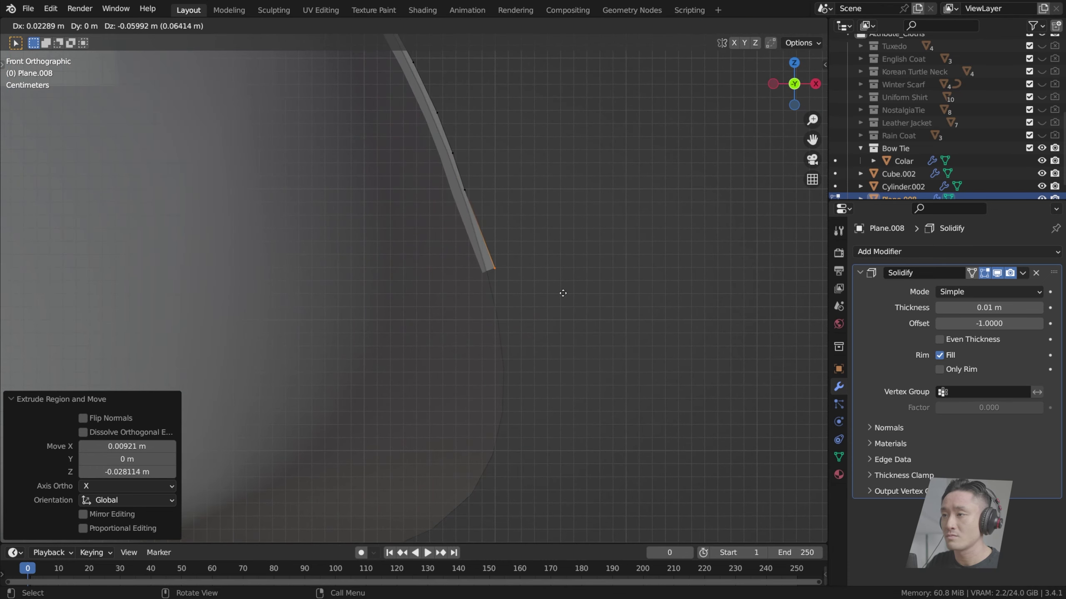
left_click(558, 288)
Step: Extrude the strip three more times to the body's widest point, about 0.009/-0.042, 0.006/-0.046 and -0.004/-0.042 m in X/Z
scroll(556, 294, "up", 2)
key("e")
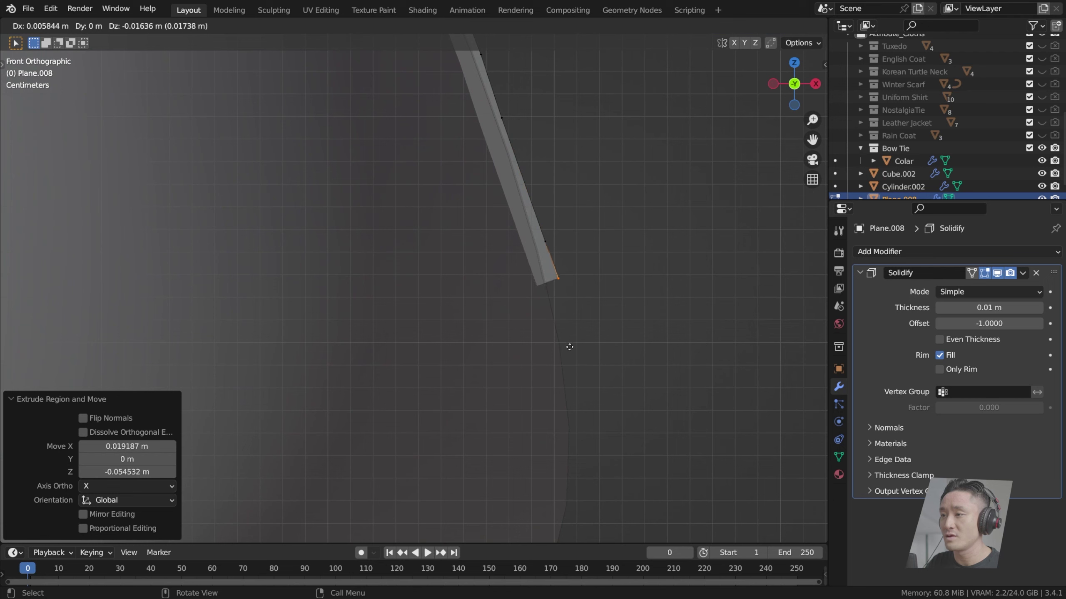
left_click(610, 382)
key("e")
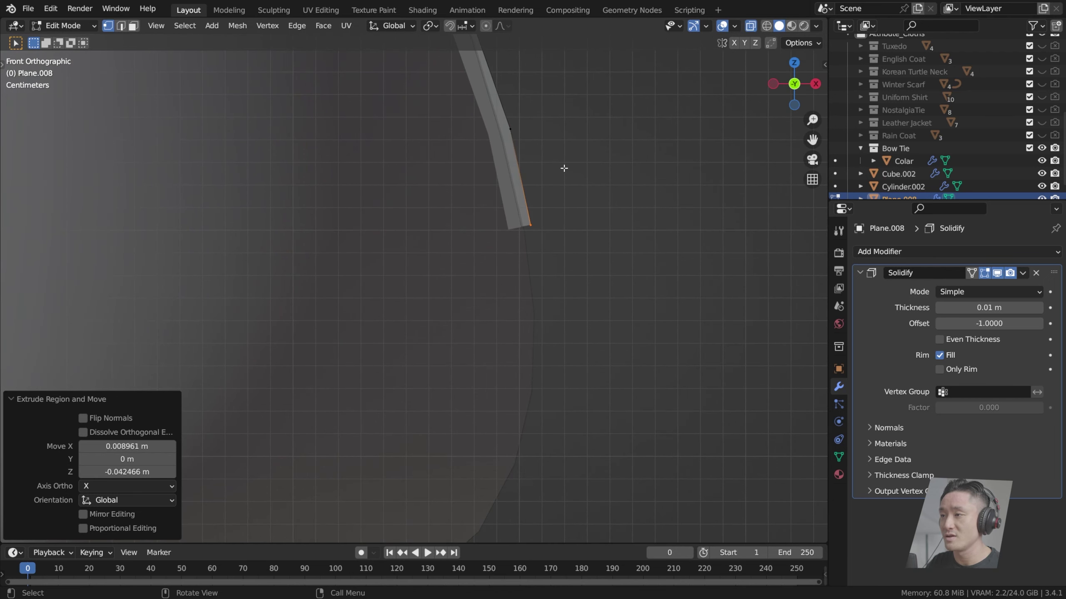
left_click(586, 273)
key("e")
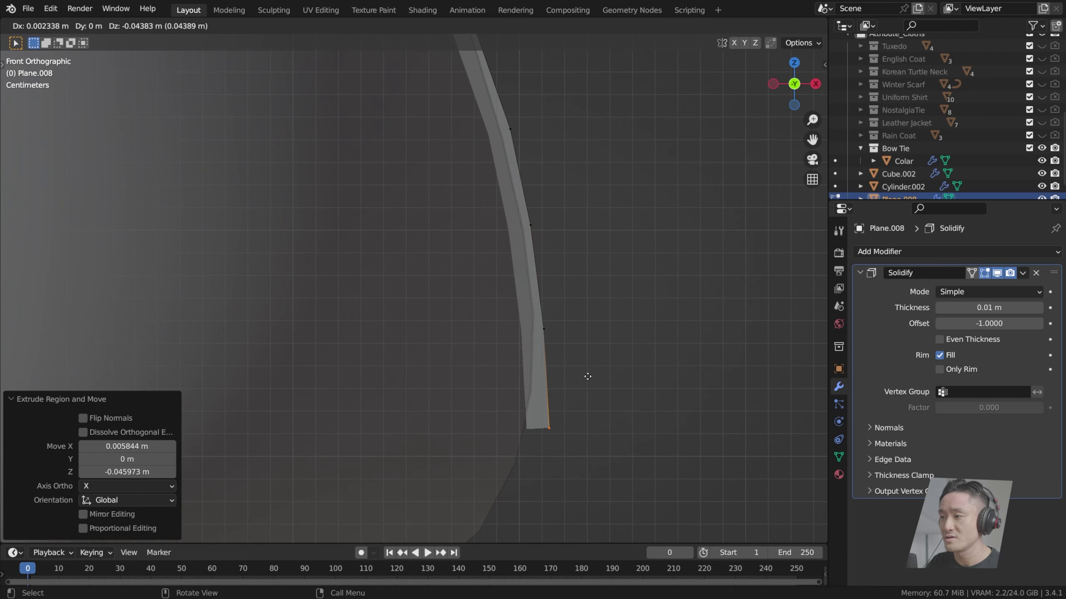
left_click(576, 372)
Step: Extrude the strip around the body's lower bend in three segments, the last two about -0.016/-0.025 and -0.021/-0.021 m in X/Z
middle_click_drag(603, 358, 646, 238, "shift")
key("e")
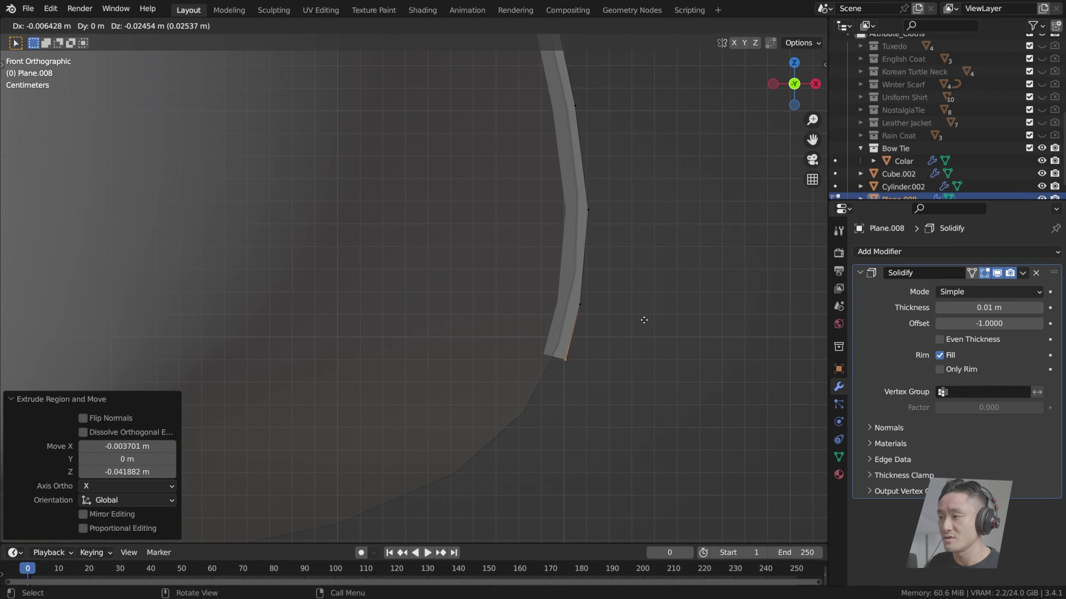
left_click(638, 326)
key("e")
left_click(595, 384)
key("e")
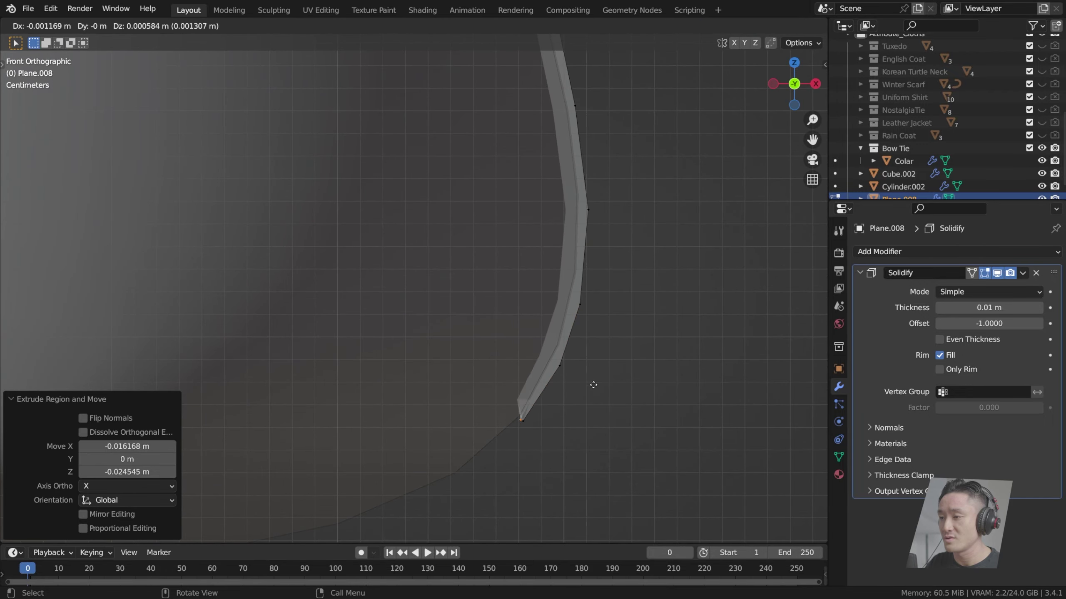
left_click(553, 430)
Step: Continue extruding the strip inward along the body's underside, ending with segments of about -0.029/-0.013, -0.027/-0.007 and -0.035/-0.007 m in X/Z
middle_click_drag(619, 360, 723, 283, "shift")
key("e")
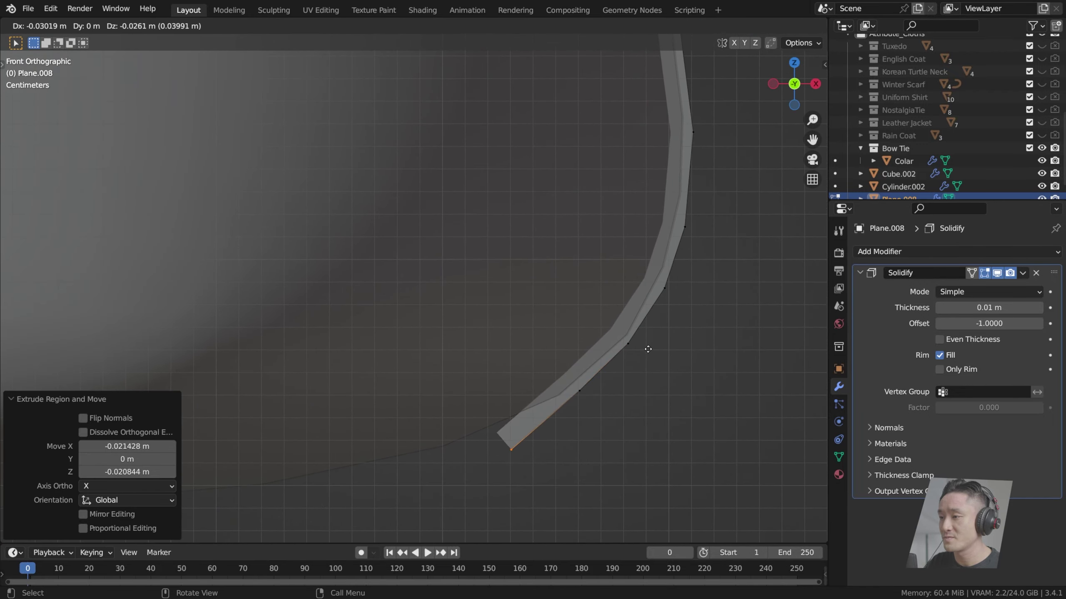
left_click(651, 320)
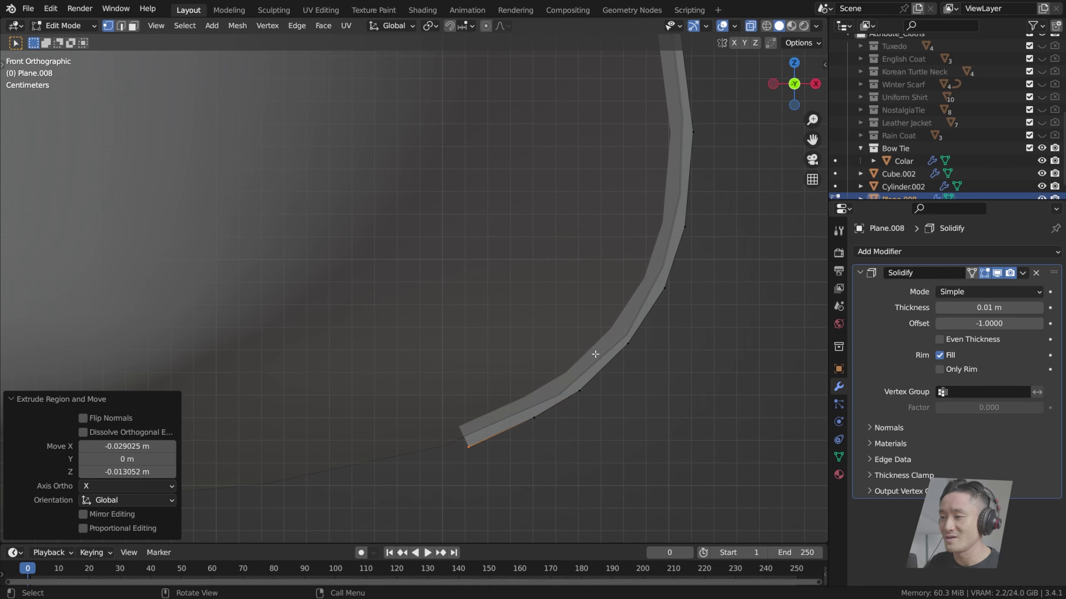
middle_click_drag(604, 337, 710, 285, "shift")
key("e")
left_click(635, 309)
key("e")
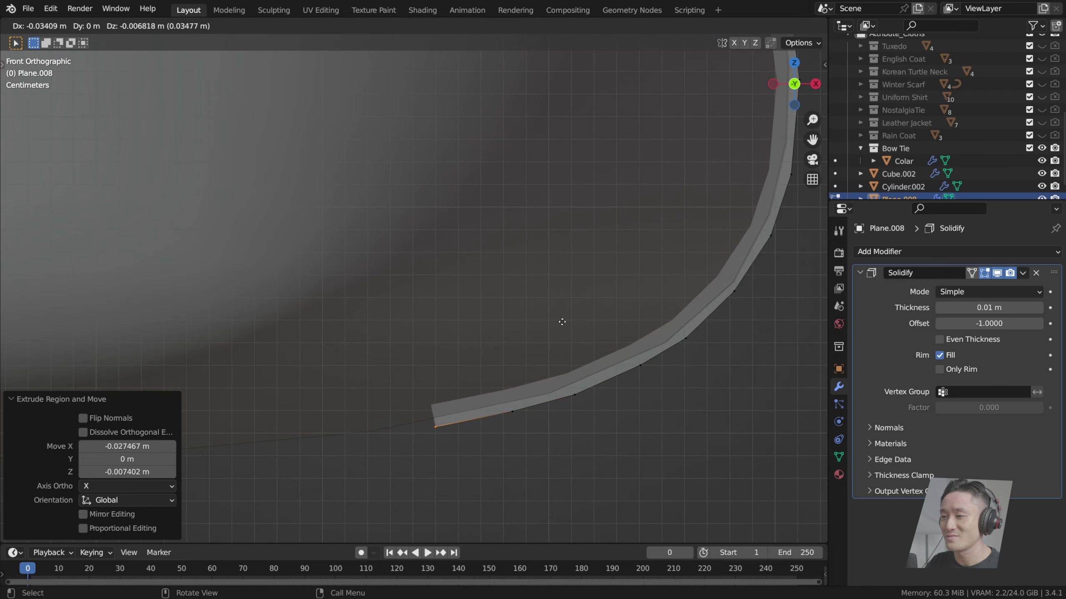
left_click(558, 324)
Step: Move the strip's lower end edge about -0.031 m in Y and -0.018 m in Z
scroll(600, 259, "down", 10)
middle_click_drag(576, 203, 451, 209)
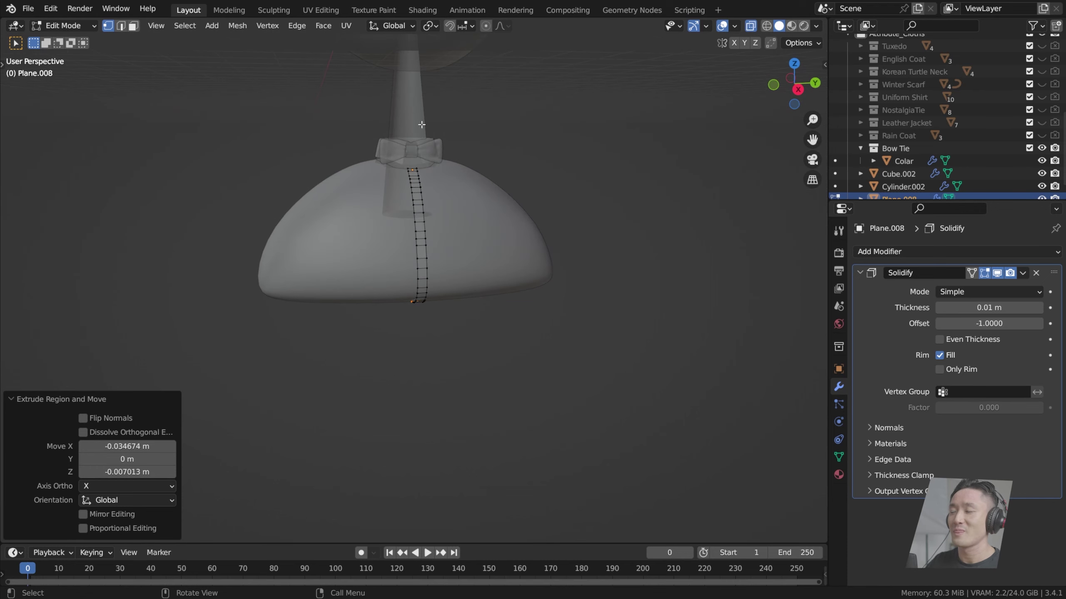
key("g")
left_click(413, 131)
Step: Select the strip's upper end edge and extrude it up to the bow tie in front view, finishing with about -0.006/0.017 m in X/Z
middle_click_drag(424, 135, 451, 229, "shift")
scroll(460, 236, "up", 7)
scroll(460, 236, "up", 3)
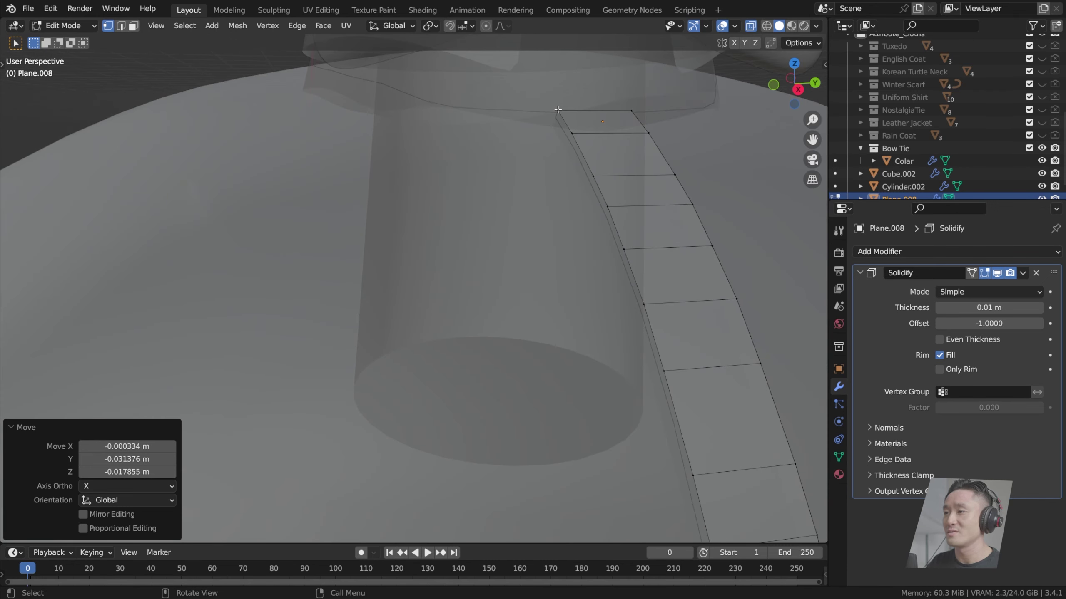
left_click(631, 111, "shift")
key("KP_1")
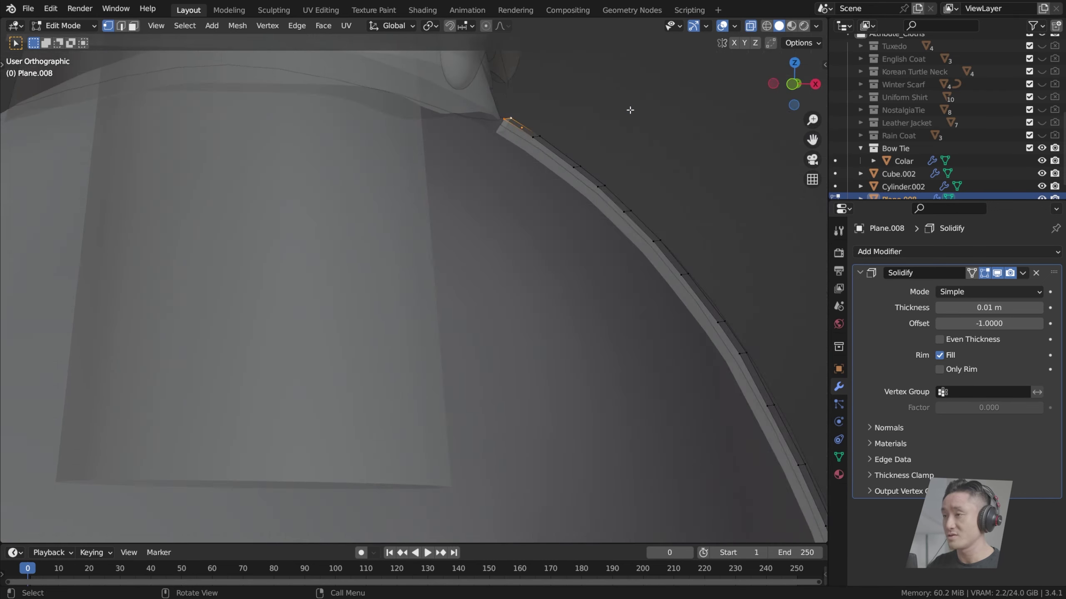
scroll(630, 110, "up", 4)
middle_click_drag(630, 110, 510, 424, "shift")
key("e")
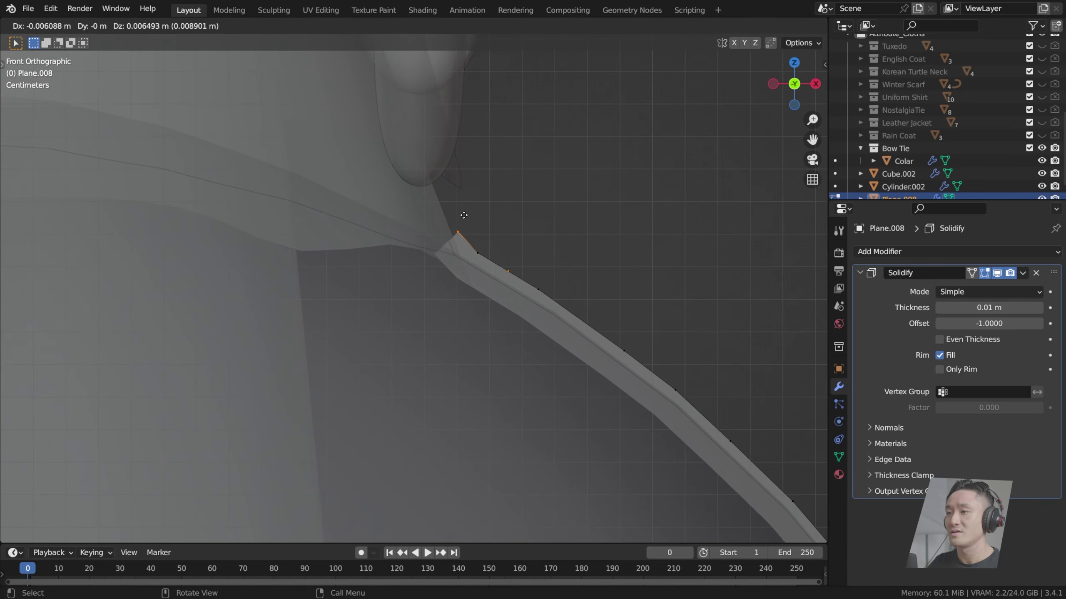
left_click(482, 227)
middle_click_drag(488, 178, 516, 279, "shift")
key("g")
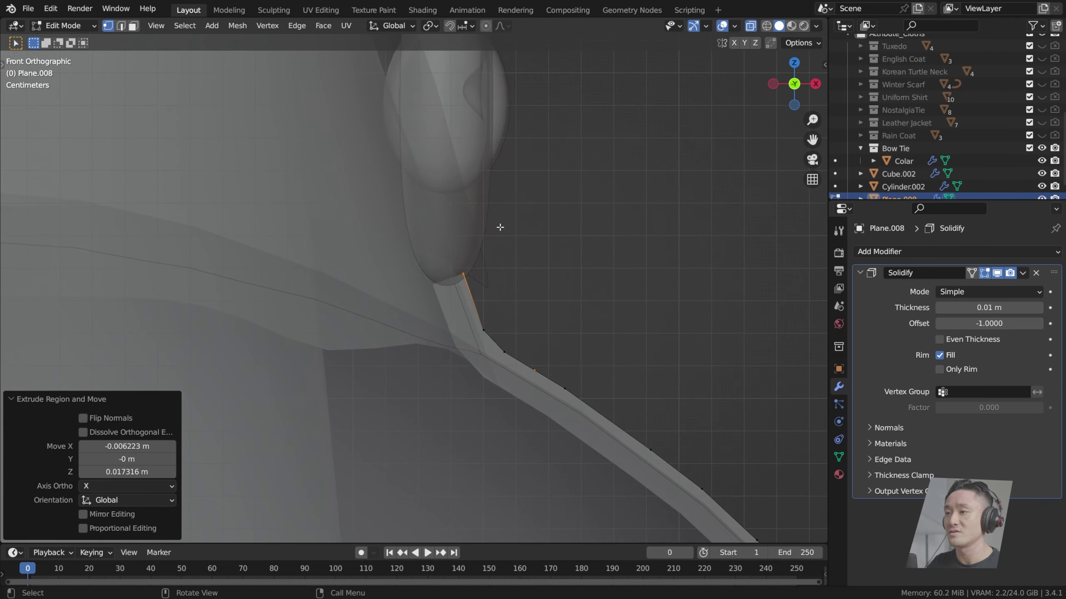
Step: Extrude the strip up the collar behind the bow tie, ending with segments of about -0.010/0.027, -0.009/0.026 and -0.005/0.004 m in X/Z
scroll(499, 230, "up", 3)
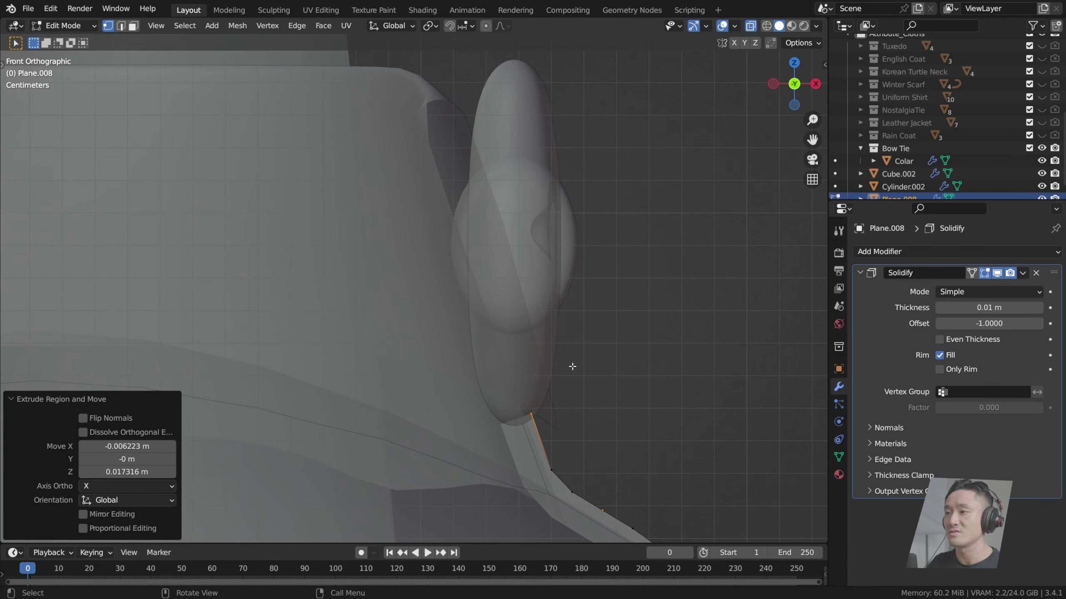
left_click(541, 266)
key("e")
left_click(509, 187)
key("e")
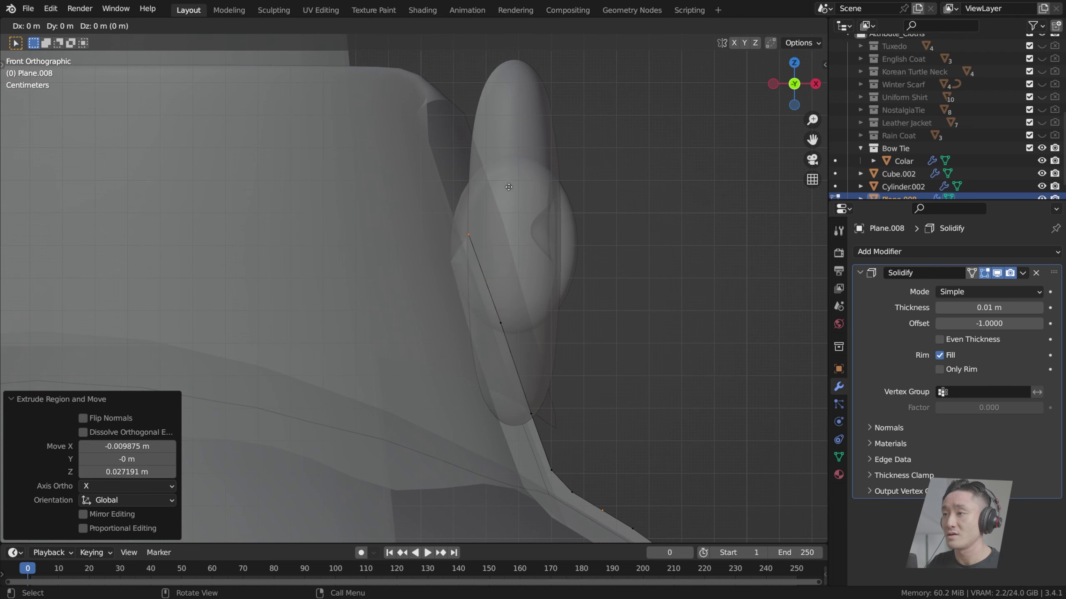
left_click(478, 101)
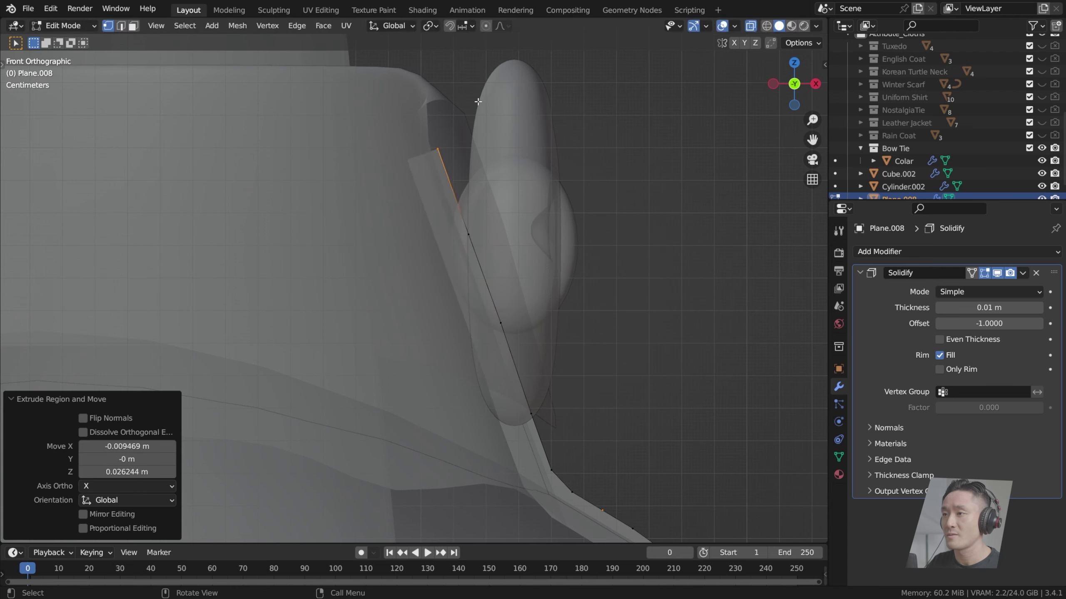
key("e")
left_click(461, 85)
Step: Preview the strip, collar and bow tie in Object Mode with rendered shading, and save the file
scroll(512, 116, "down", 6)
middle_click_drag(512, 117, 392, 161)
scroll(392, 161, "down", 2)
middle_click_drag(537, 179, 535, 177)
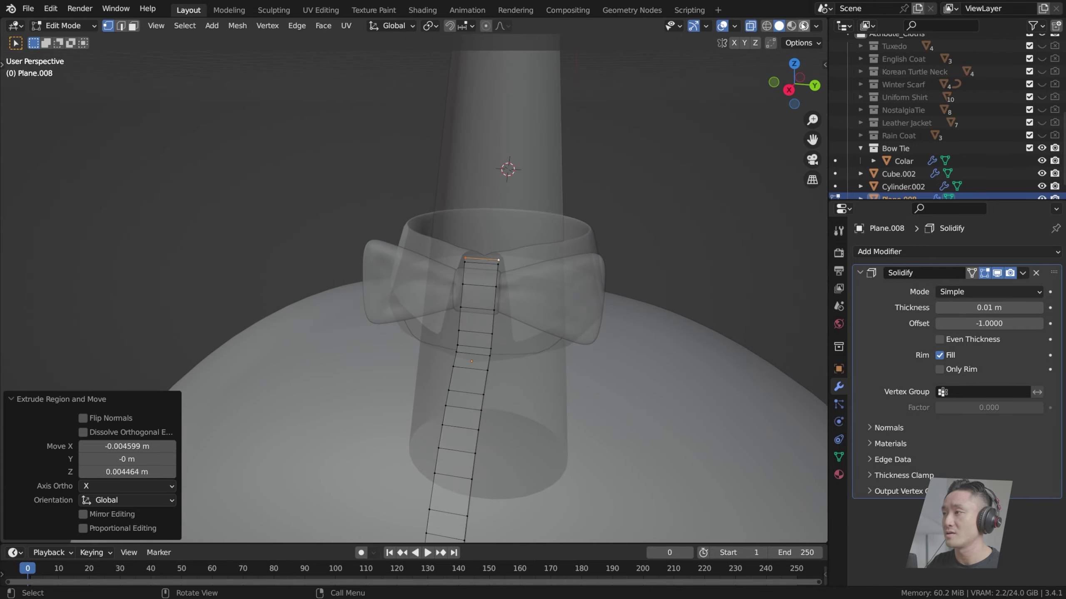
left_click(803, 26)
scroll(586, 243, "down", 3)
key("Tab")
left_click(586, 243)
middle_click_drag(586, 243, 588, 223)
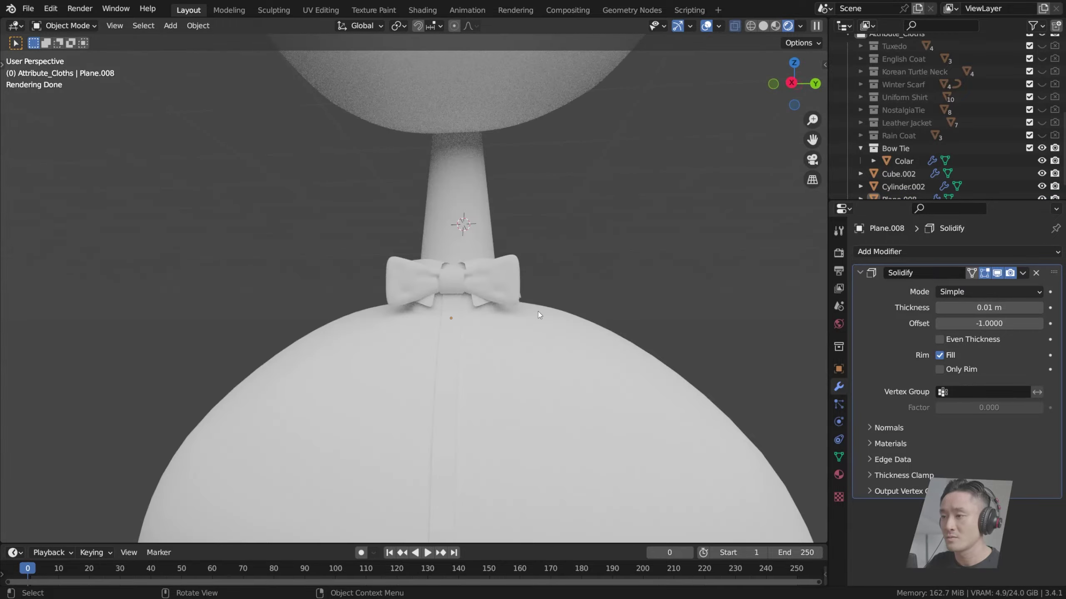
middle_click_drag(538, 311, 418, 221)
key("ctrl+s")
scroll(417, 222, "up", 5)
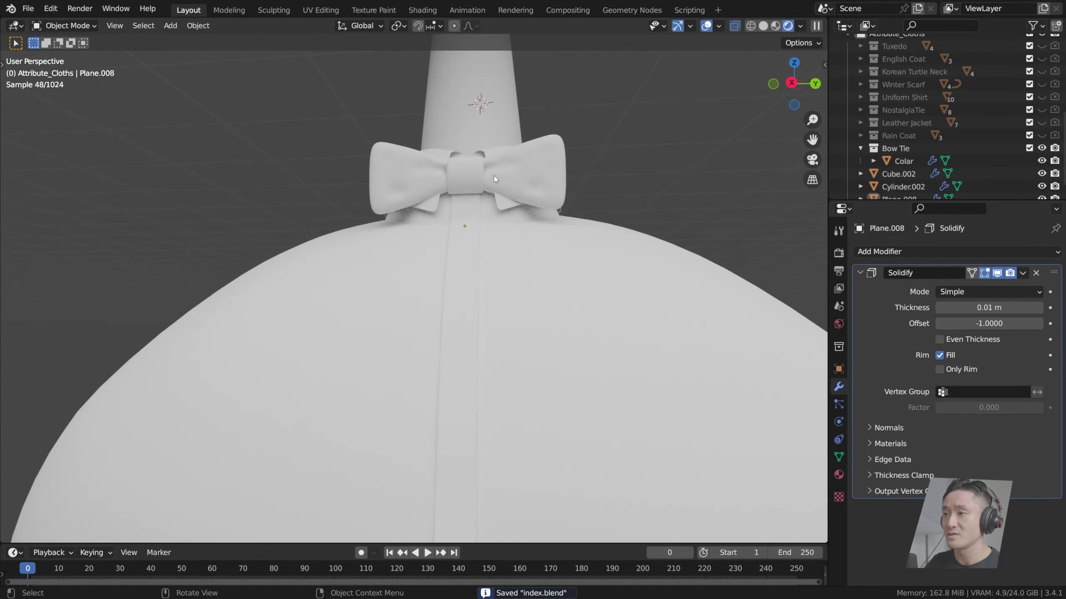
Step: Rotate the bow's wings in front view so that their upper side leans toward the collar
scroll(493, 179, "down", 5)
middle_click_drag(493, 245, 570, 288)
left_click(444, 263)
key("KP_1")
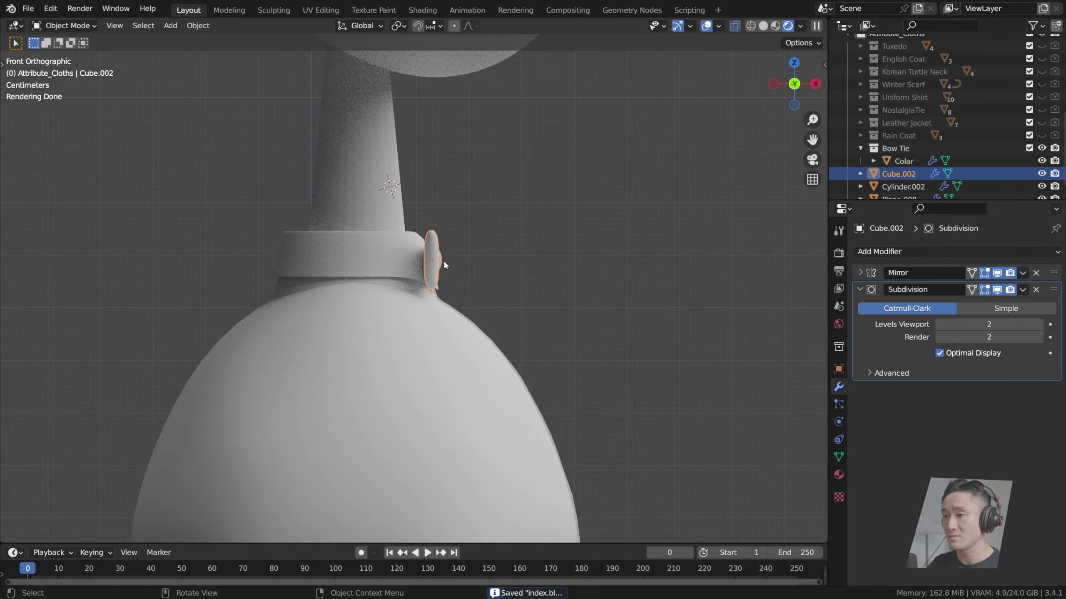
scroll(490, 230, "up", 5)
key("r")
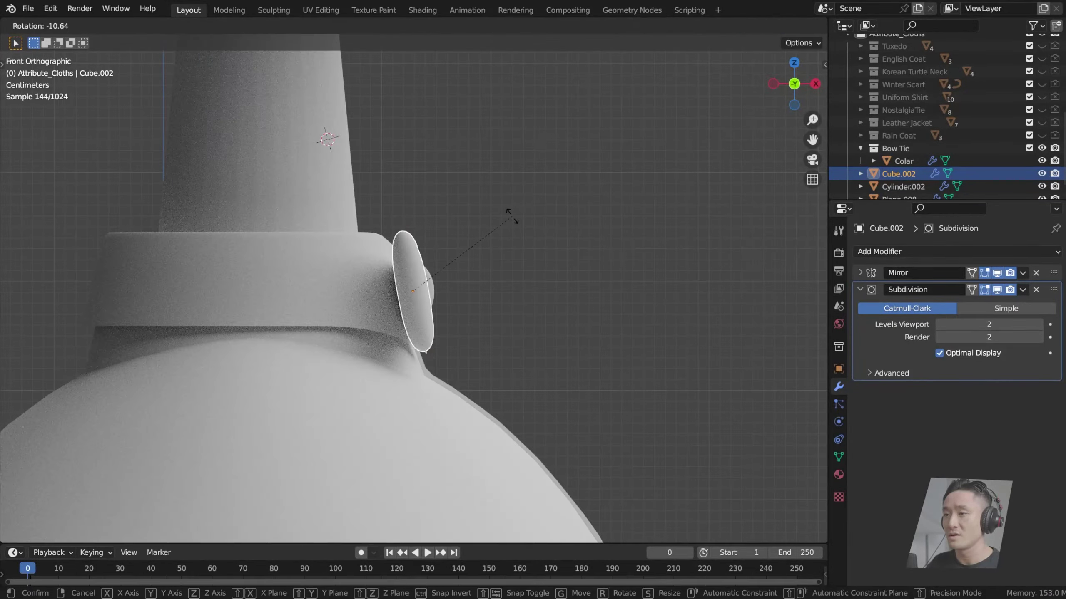
left_click(518, 229)
middle_click_drag(518, 229, 513, 263)
left_click(496, 276)
key("KP_1")
key("r")
right_click(532, 248)
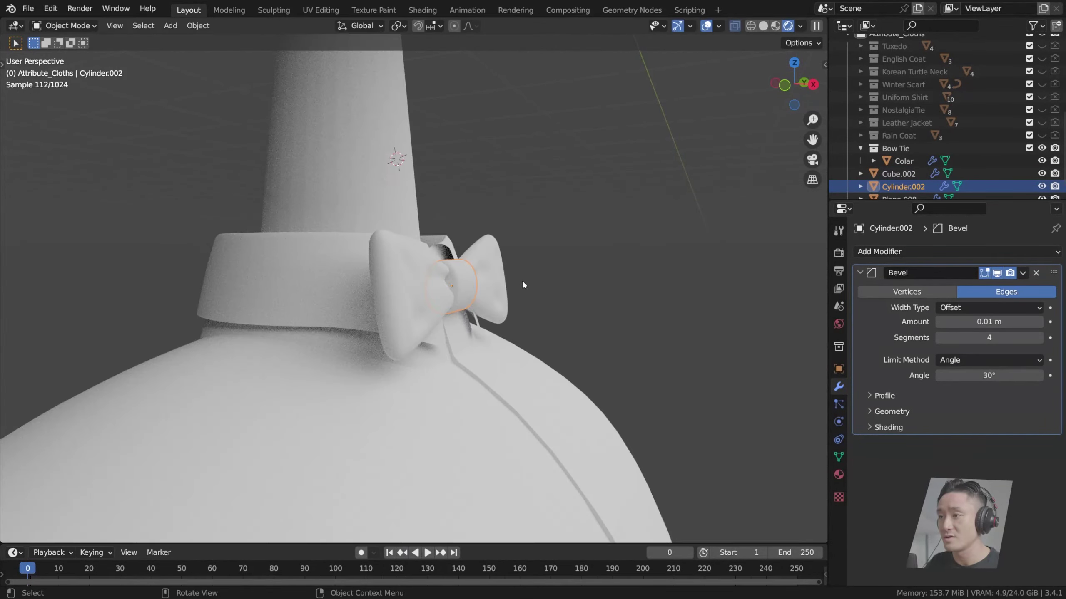
middle_click_drag(587, 237, 559, 245)
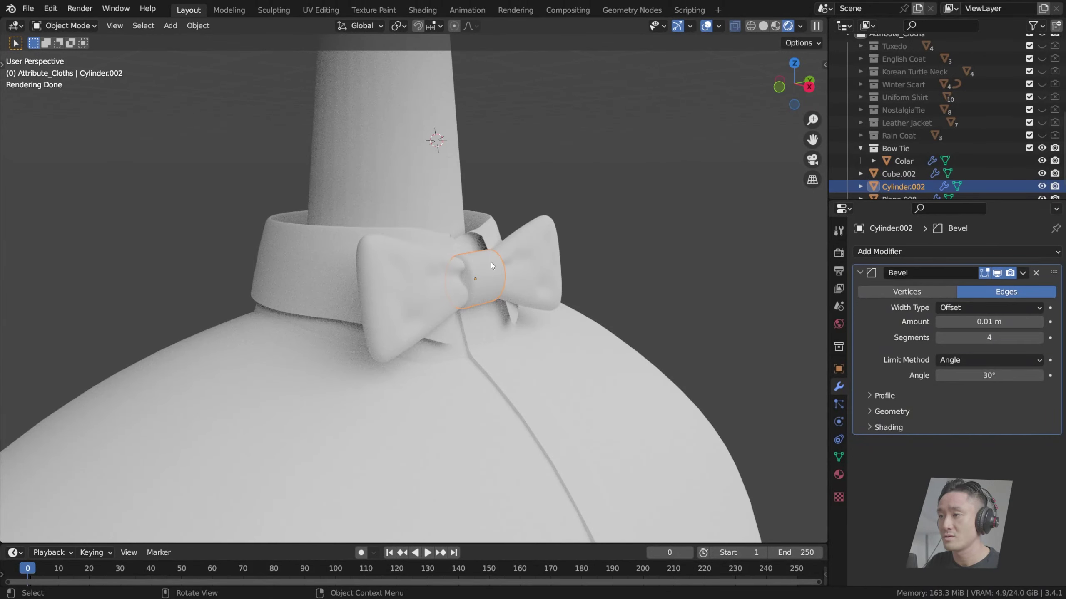
key("r")
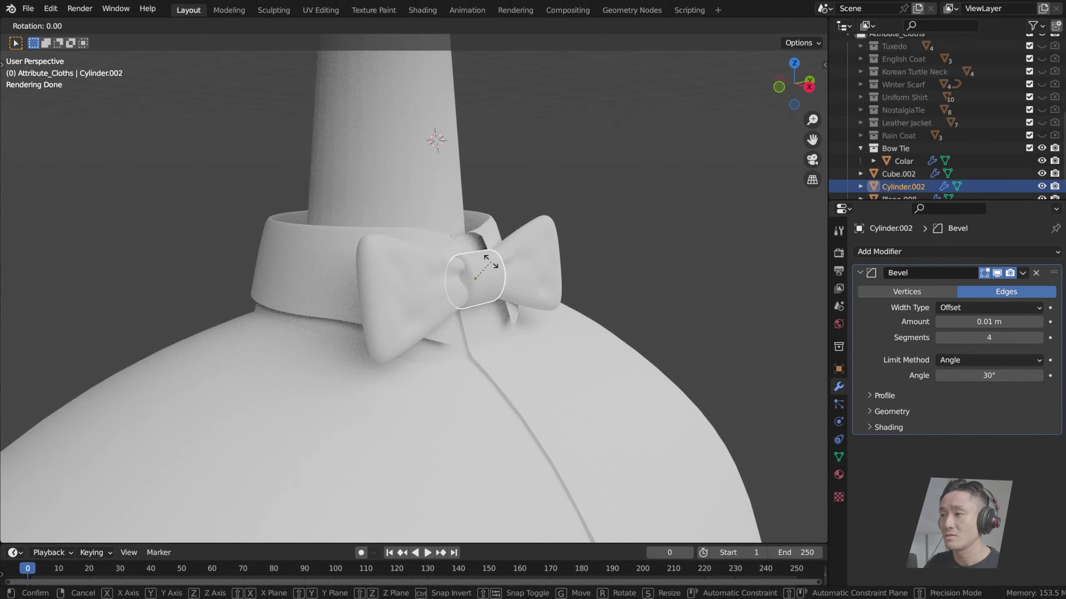
key("Escape")
left_click(595, 205)
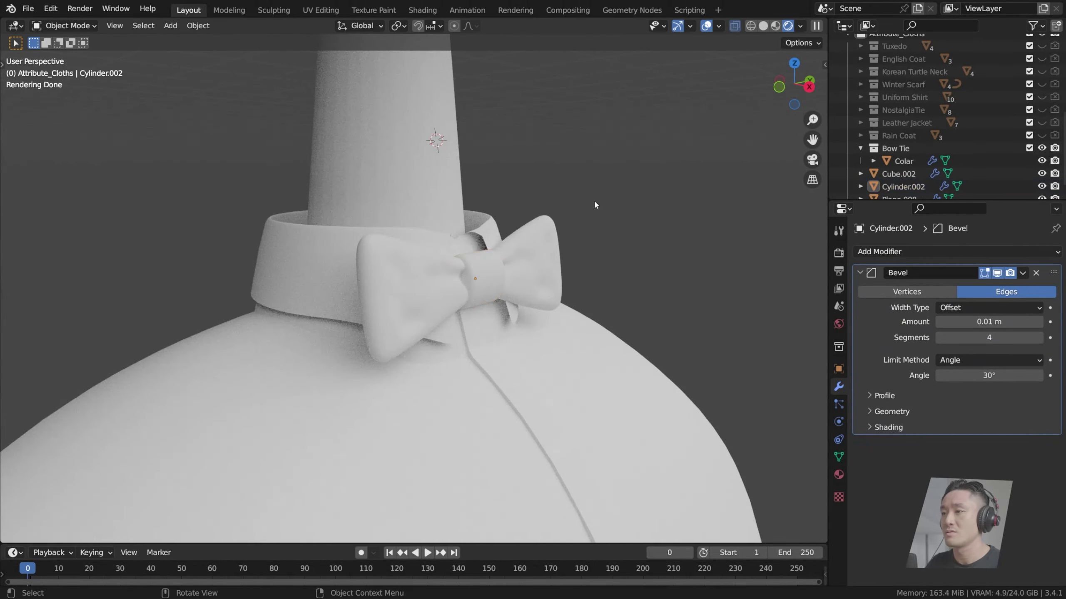
Step: Rotate the bow tie's central knot -7.49° about the global Y axis
left_click(489, 277)
key("r")
key("x")
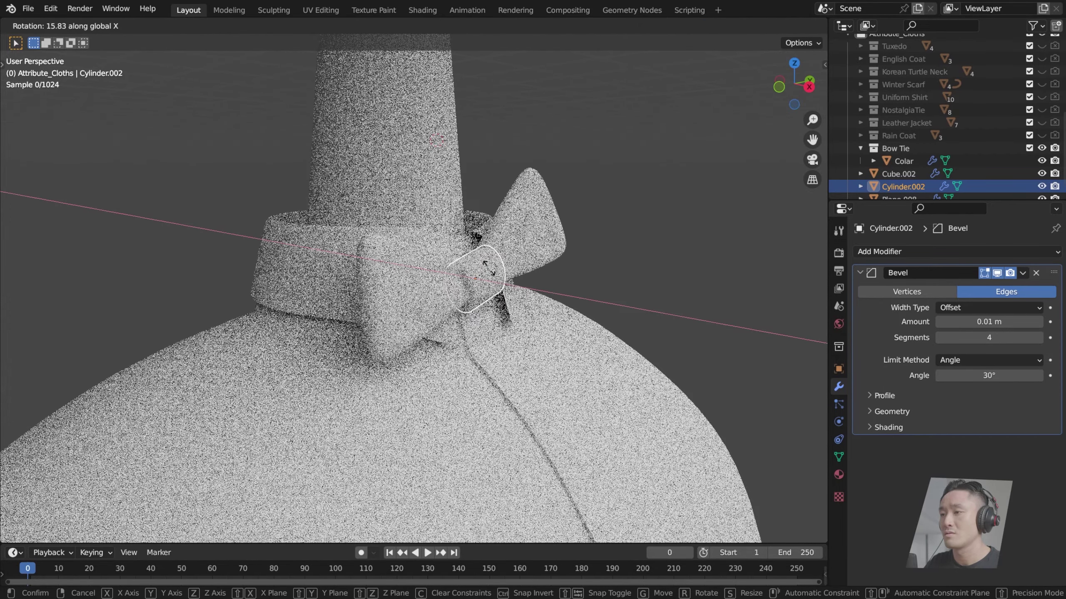
key("y")
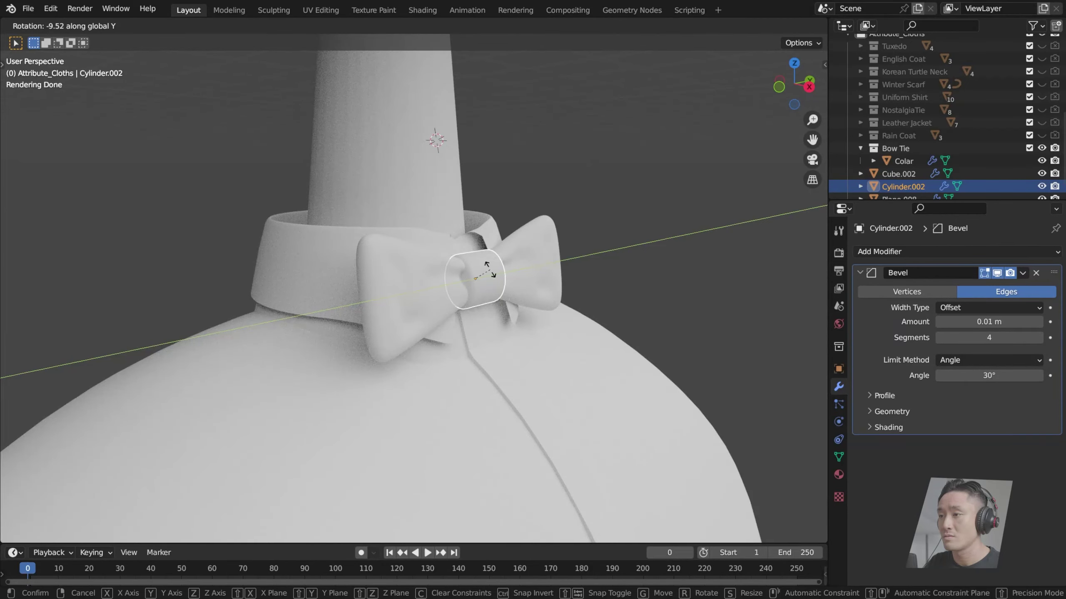
left_click(493, 267)
Step: Turn X-ray off in solid shading and display the model as a wireframe to examine its mesh
scroll(493, 267, "down", 5)
left_click(762, 26)
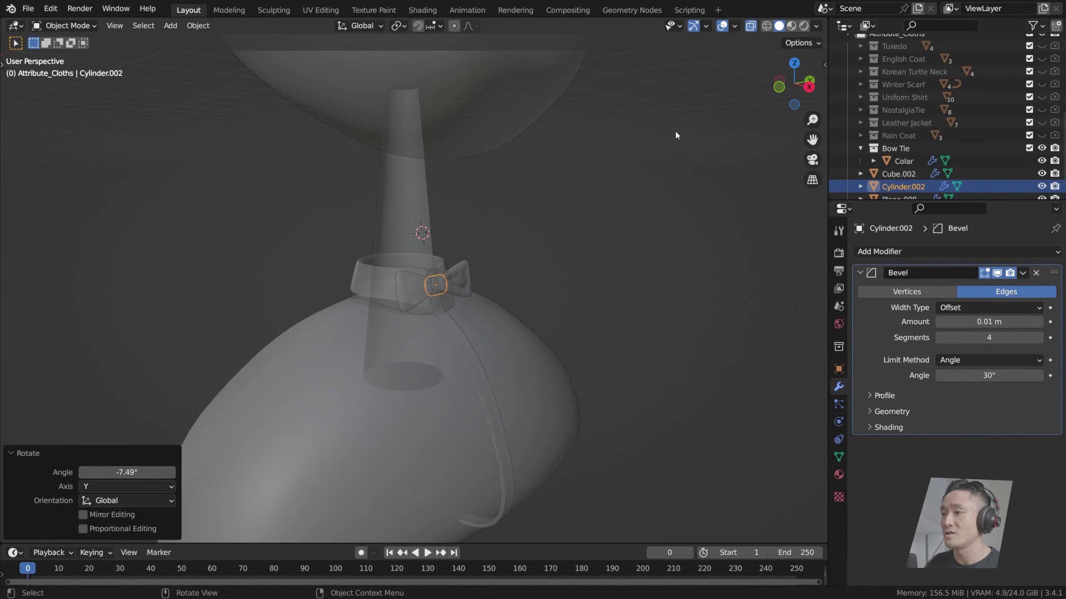
left_click(622, 221)
key("alt+z")
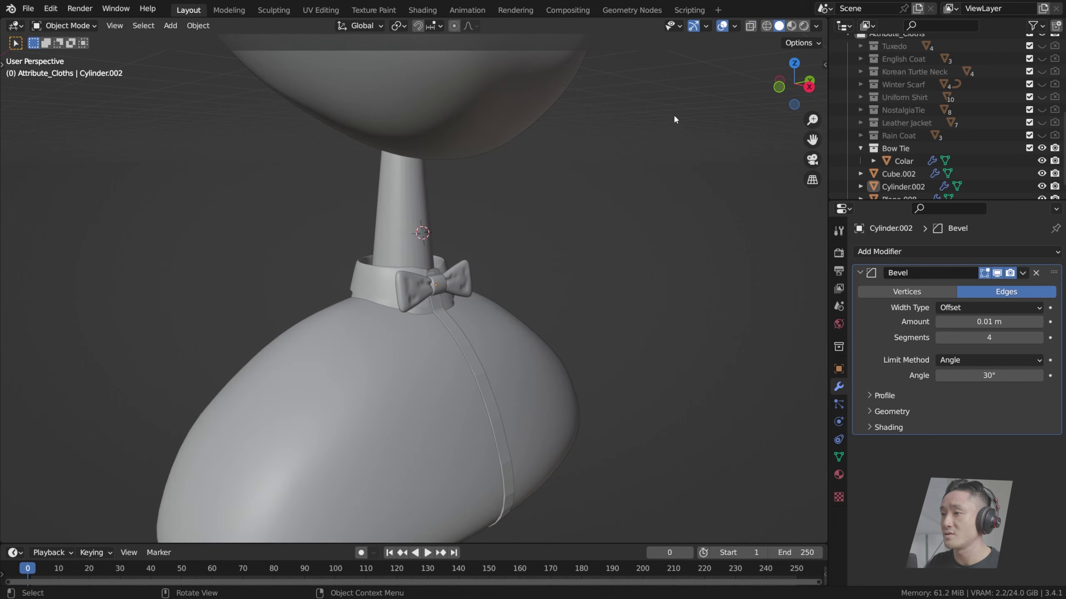
left_click(765, 27)
key("alt+z")
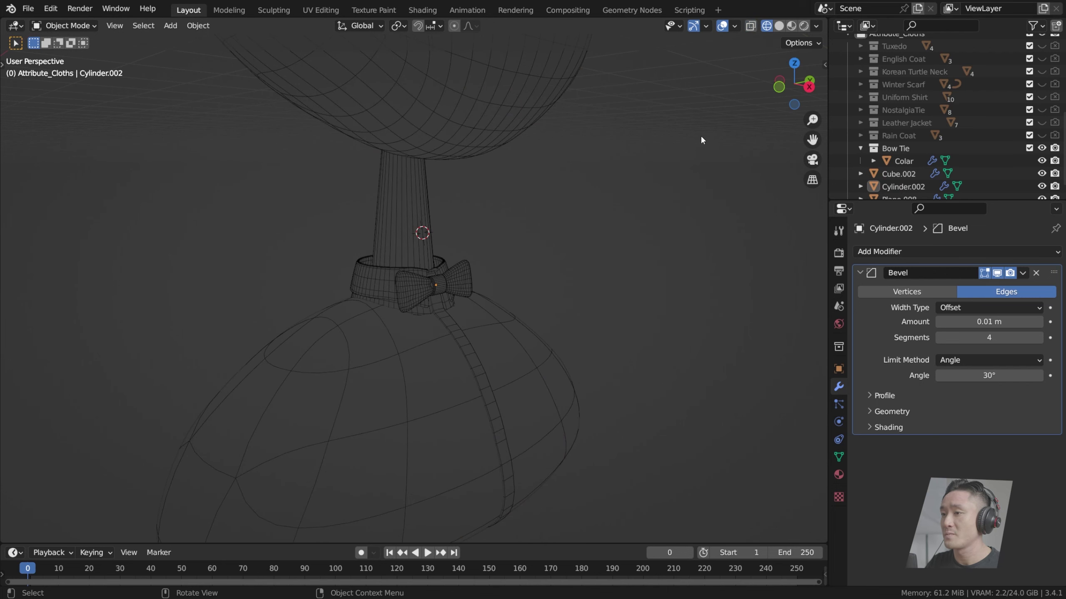
Step: Save the file and return the viewport to solid shading to view the whole outfit
middle_click_drag(699, 138, 649, 144)
key("ctrl+s")
left_click(778, 27)
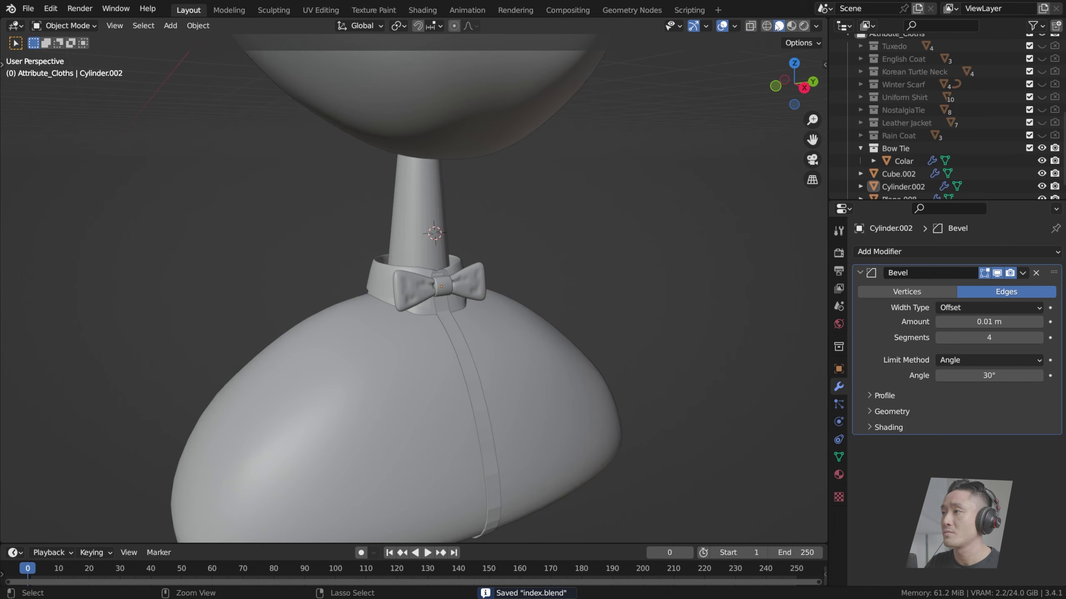
scroll(590, 227, "down", 2)
middle_click_drag(590, 228, 565, 233)
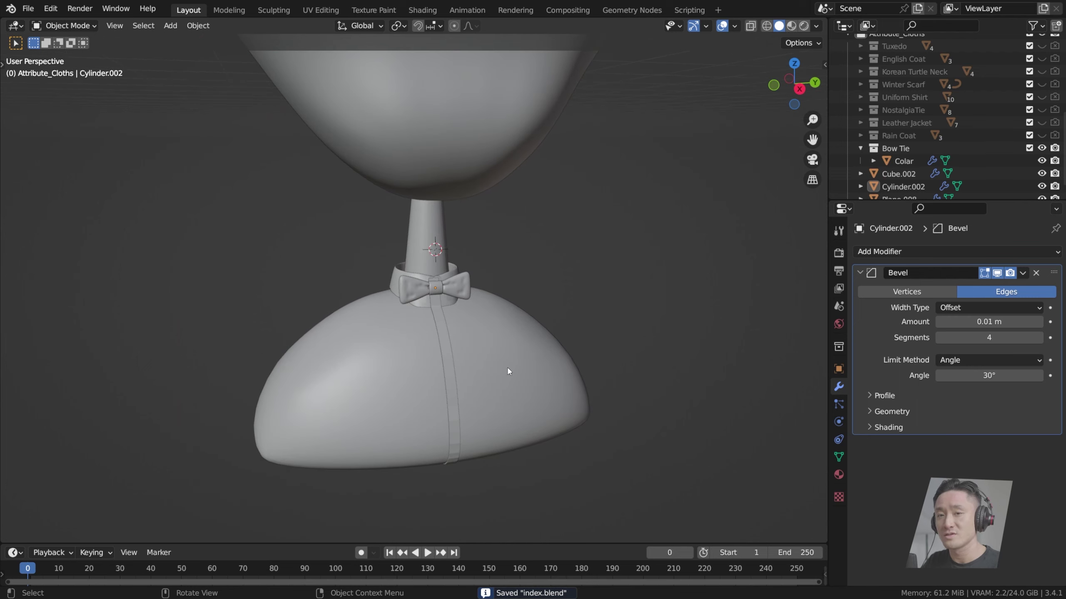
Step: Shade the strip running down the body's front smooth
scroll(459, 318, "up", 3)
mouse_move(460, 315)
middle_mouse_down()
mouse_move(437, 330)
mouse_move(447, 310)
middle_mouse_up()
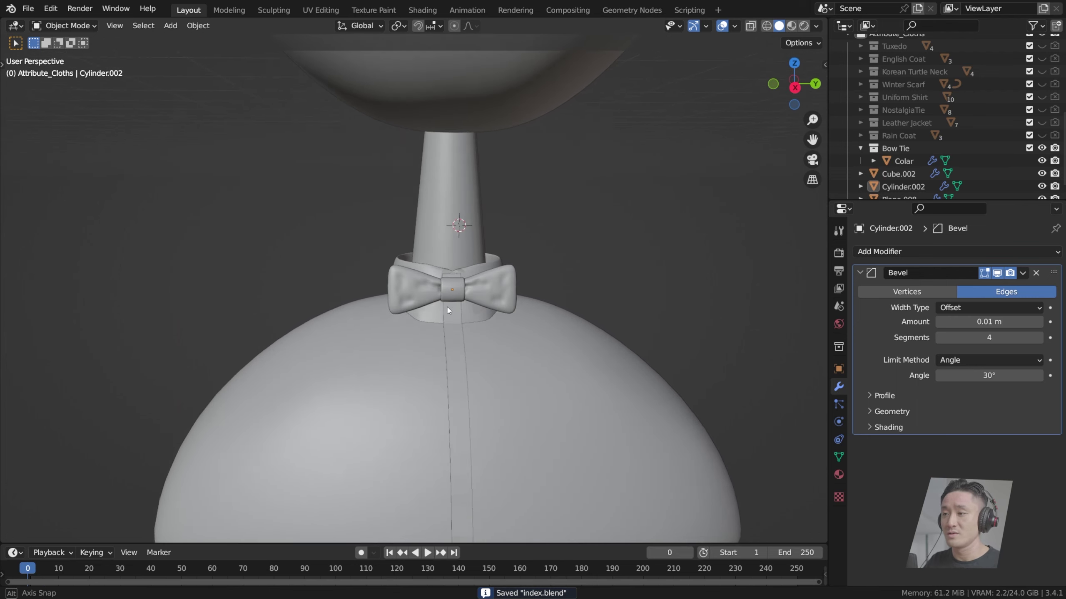
scroll(447, 310, "down", 1)
left_click(452, 382)
scroll(656, 325, "up", 6)
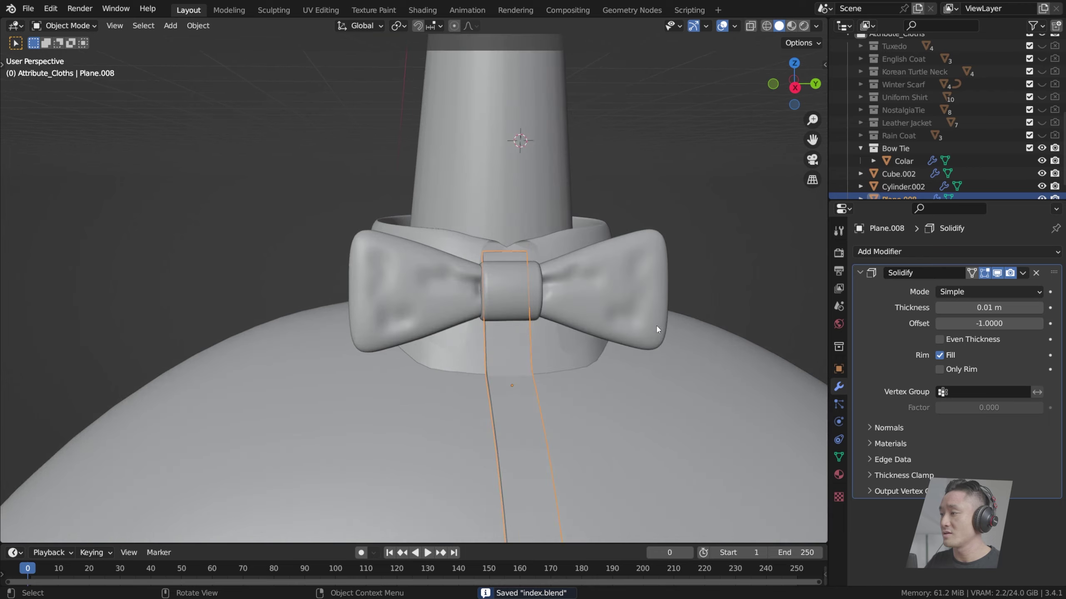
right_click(511, 380)
left_click(504, 353)
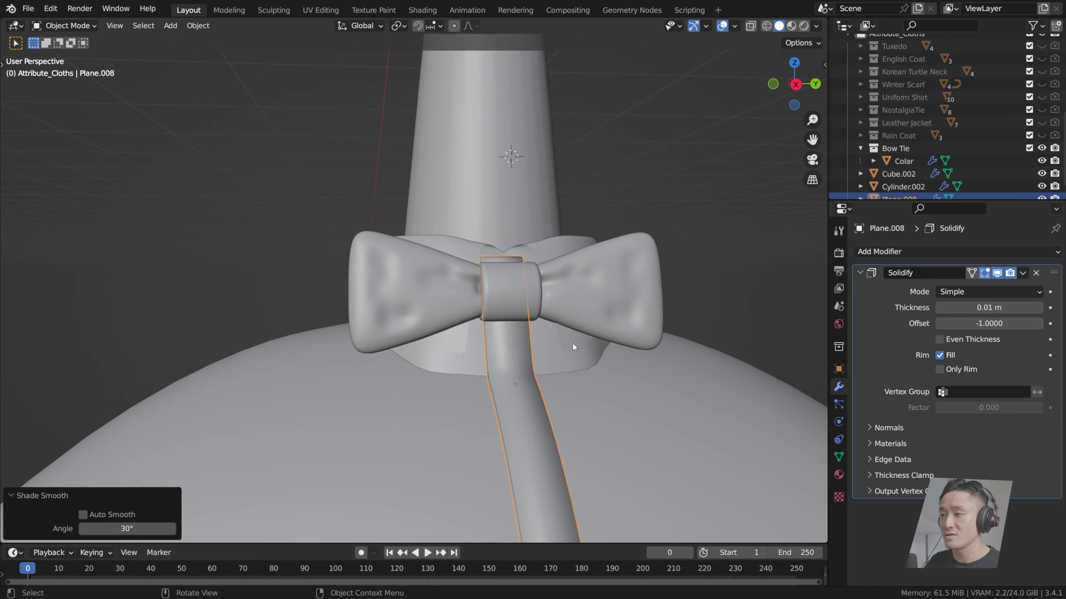
middle_click_drag(573, 343, 538, 336, "shift")
Step: Add a Bevel modifier to the strip after its Solidify modifier and save the file
left_click(880, 270)
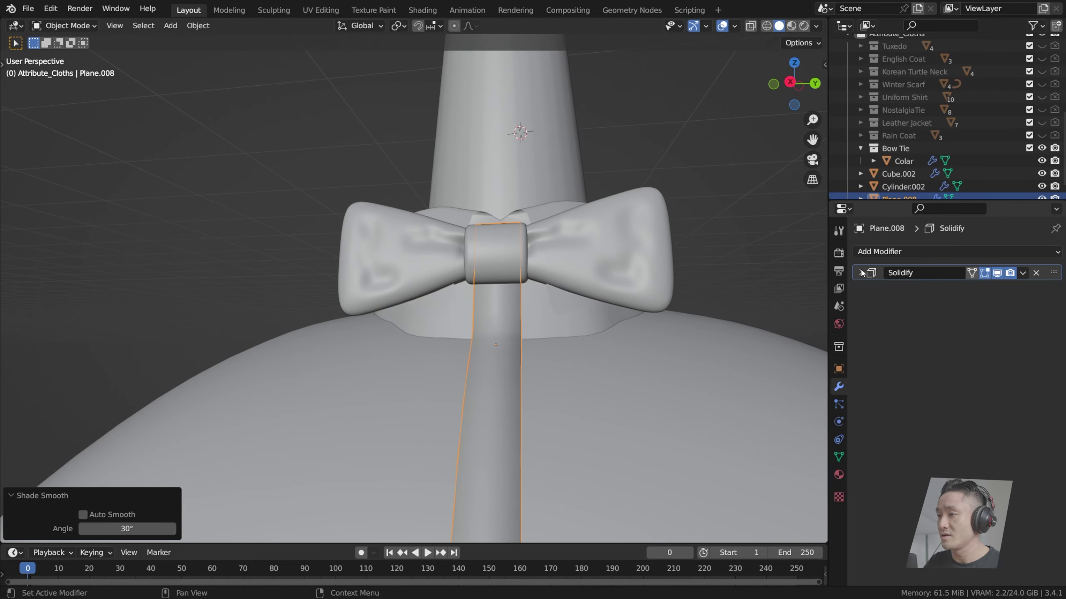
middle_click_drag(799, 278, 782, 286)
left_click(886, 252)
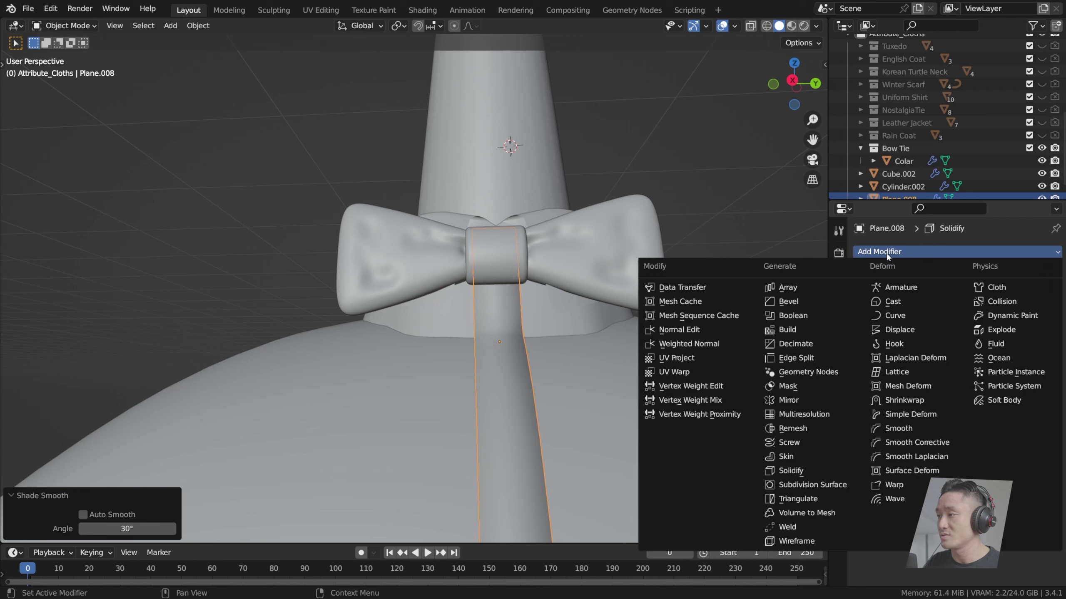
left_click(788, 301)
middle_click_drag(651, 307, 554, 265)
scroll(627, 383, "up", 3)
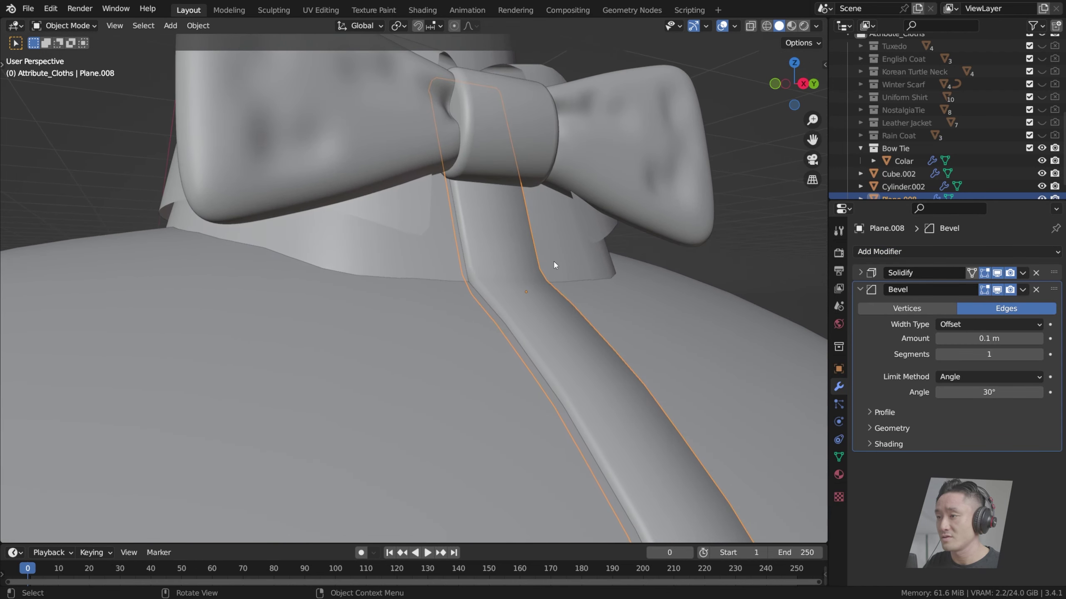
scroll(545, 304, "down", 5)
key("ctrl+s")
Step: Deselect the strip and examine the strip and bow tie on the body from several angles
middle_click_drag(534, 365, 533, 278, "shift")
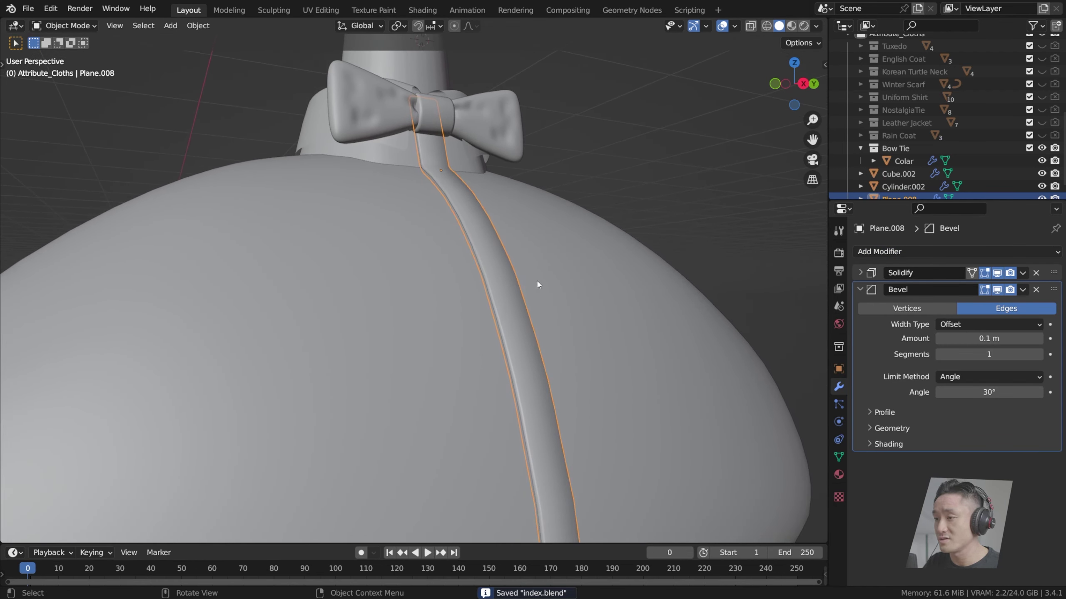
scroll(535, 276, "down", 4)
middle_click_drag(616, 233, 589, 243)
left_click(589, 244)
middle_click_drag(452, 201, 479, 250)
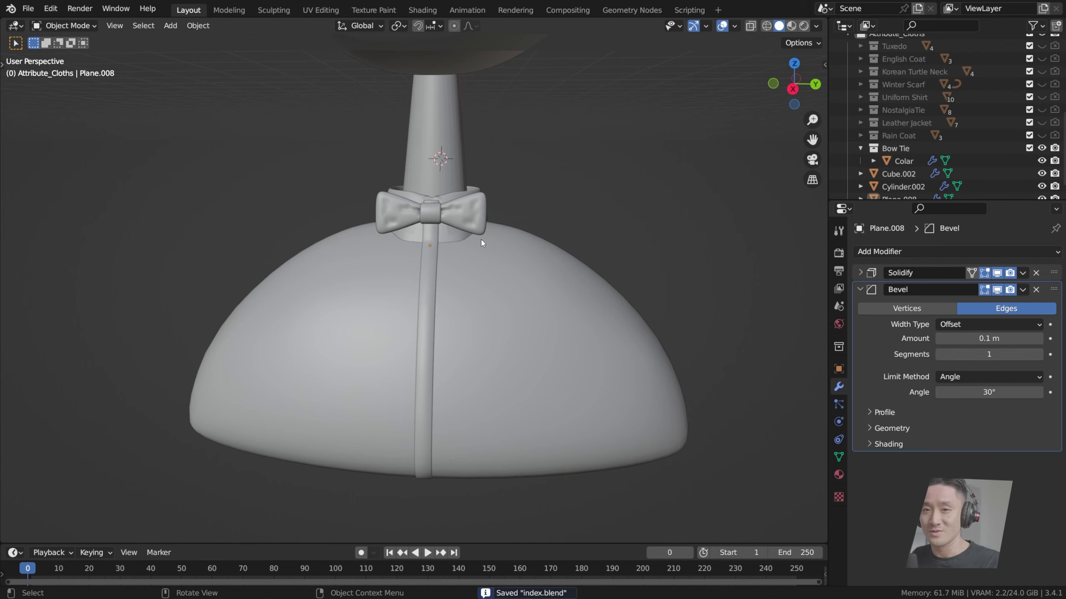
middle_click_drag(481, 243, 492, 243)
middle_click_drag(462, 174, 459, 159)
scroll(419, 241, "up", 2)
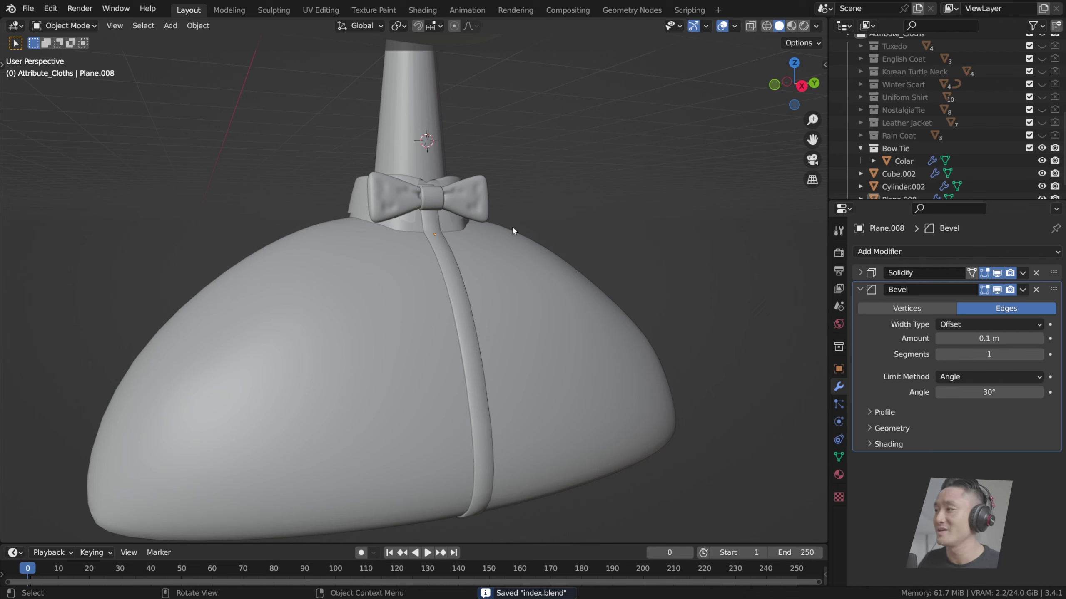
scroll(909, 165, "down", 1)
Step: Move the bow's wings, central knot and front strip into the Bow Tie collection and save the file
left_click(881, 161)
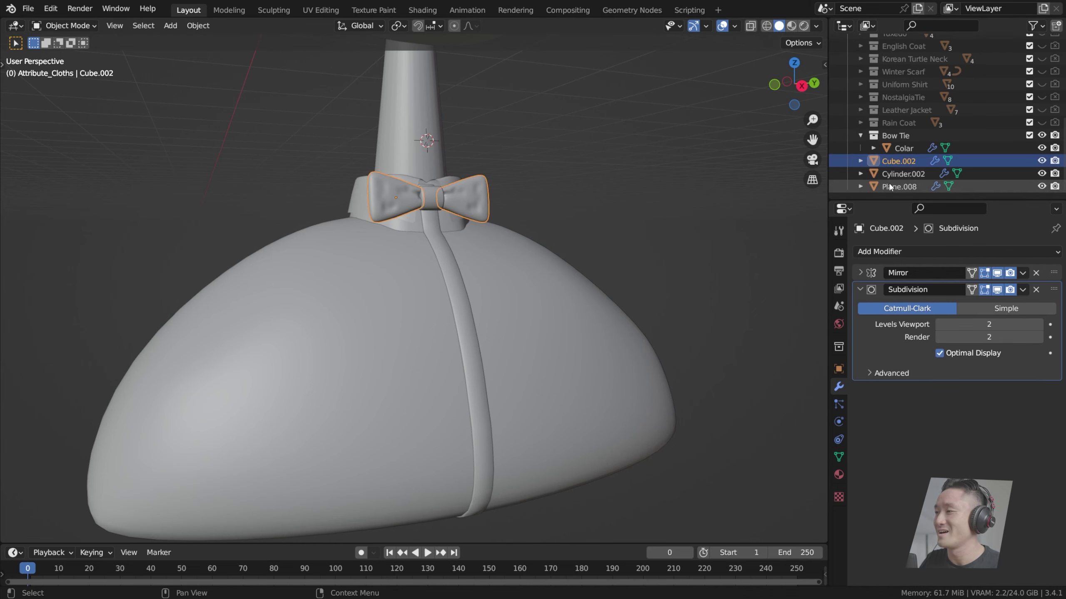
left_click(890, 187, "shift")
left_click_drag(898, 162, 895, 136)
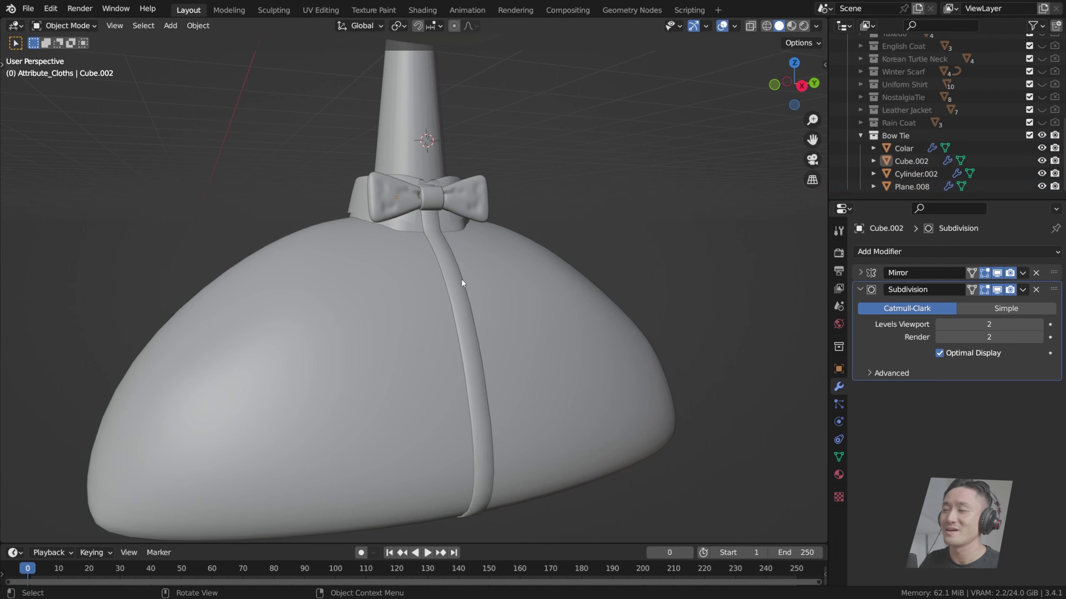
scroll(461, 278, "down", 2)
key("ctrl+s")
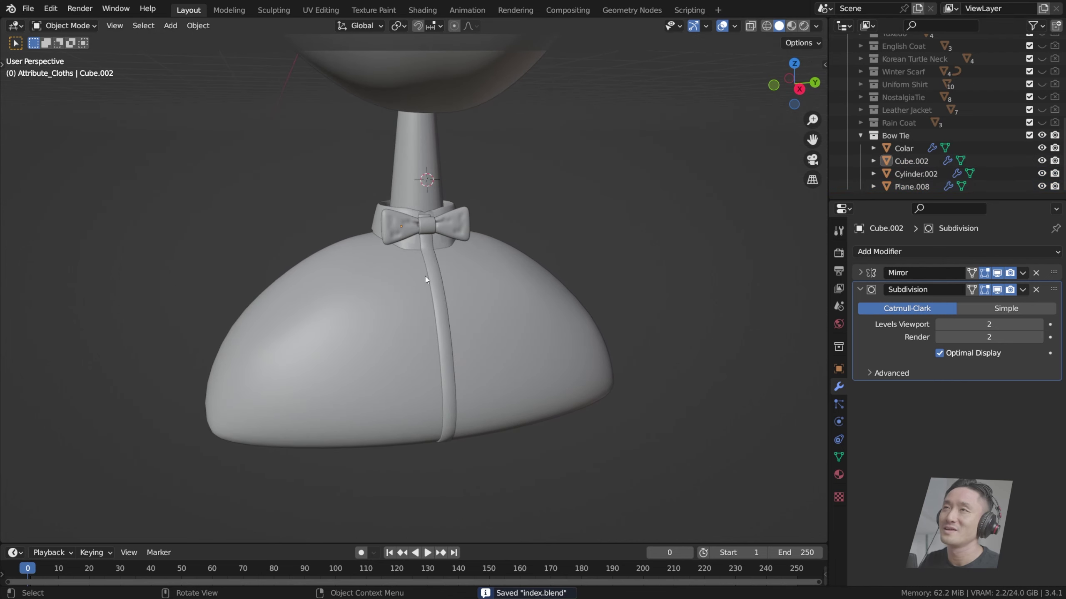
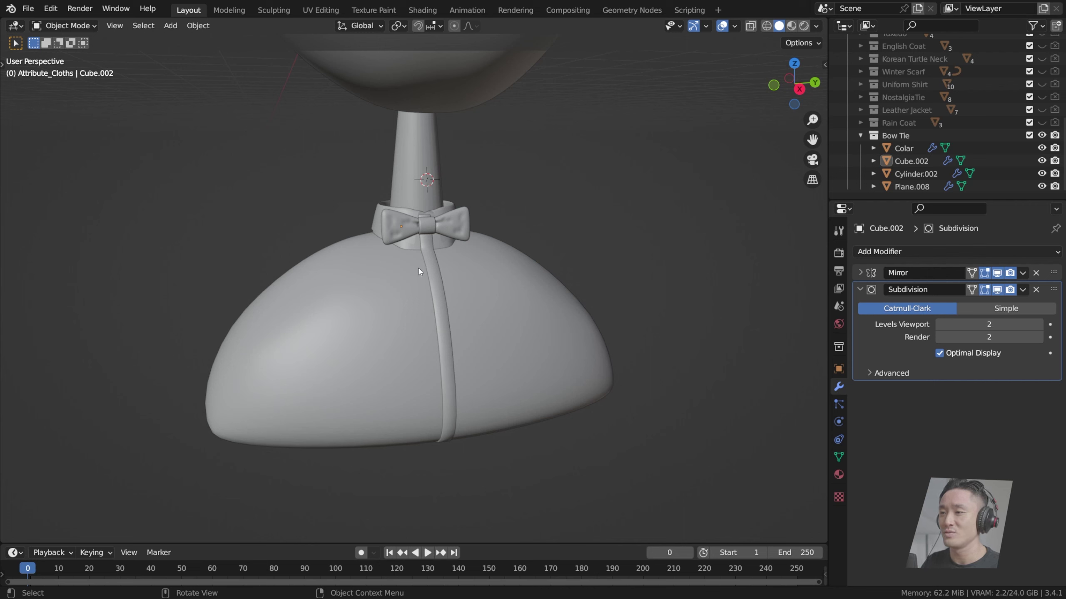
Step: Add a mesh circle with 32 vertices and a 1 m radius at the 3D cursor and enable X-ray in top view
left_click(418, 268)
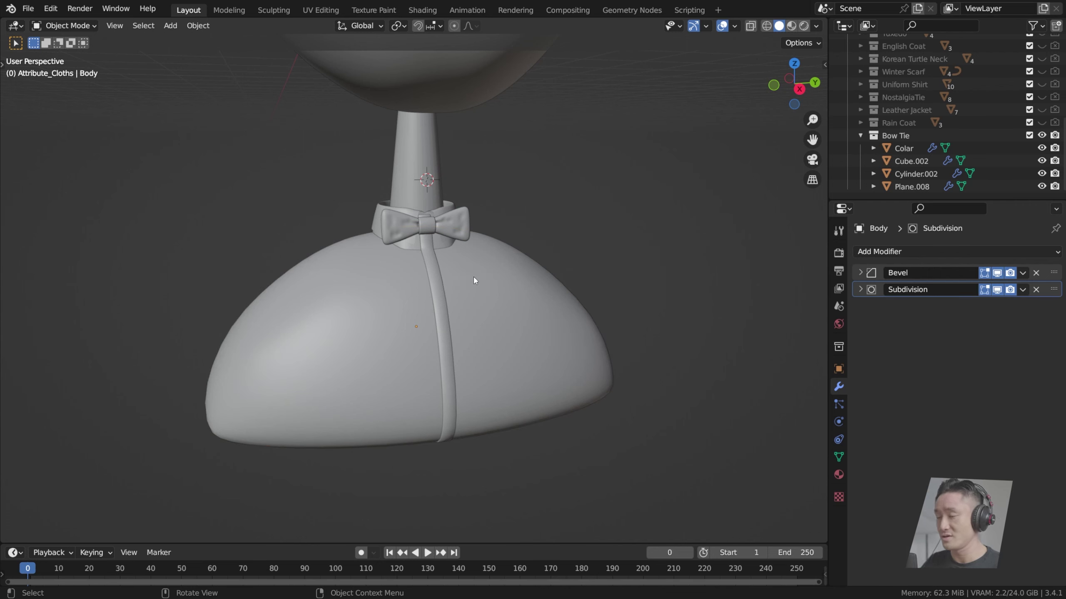
key("KP_3")
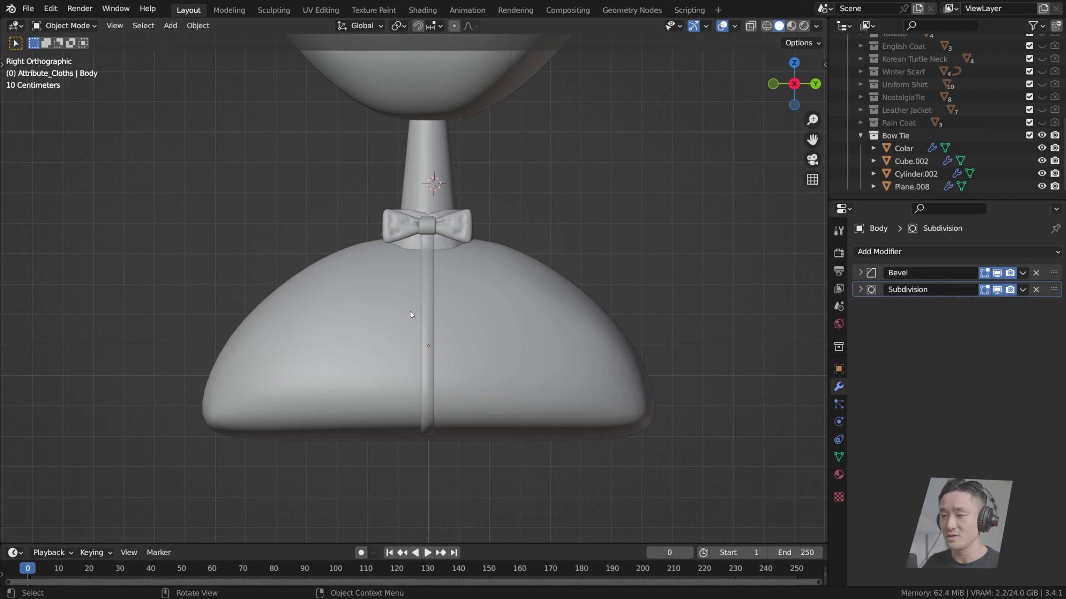
key("shift+a")
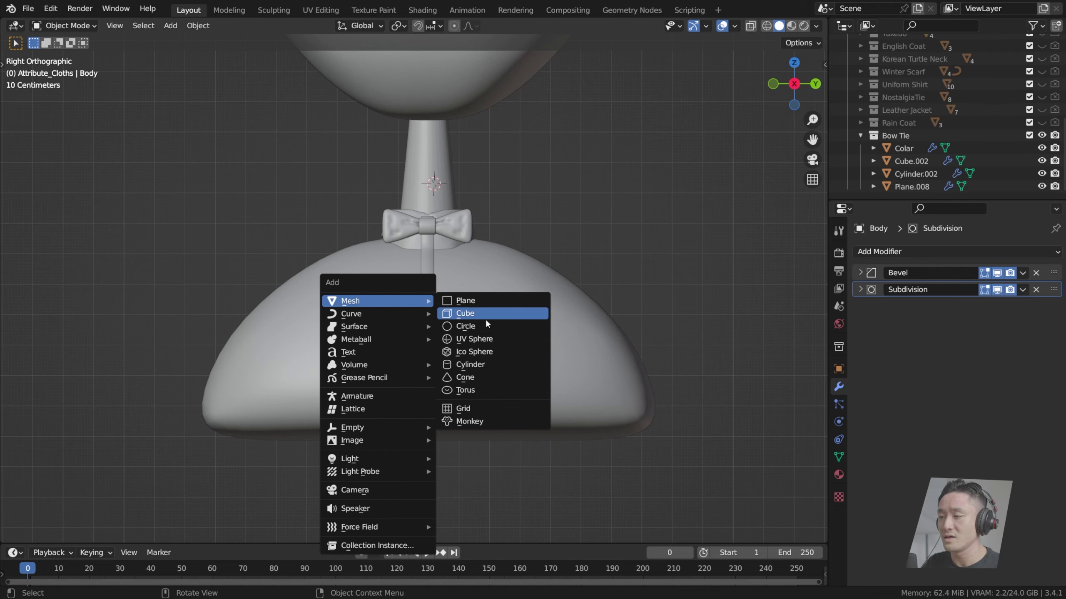
left_click(486, 328)
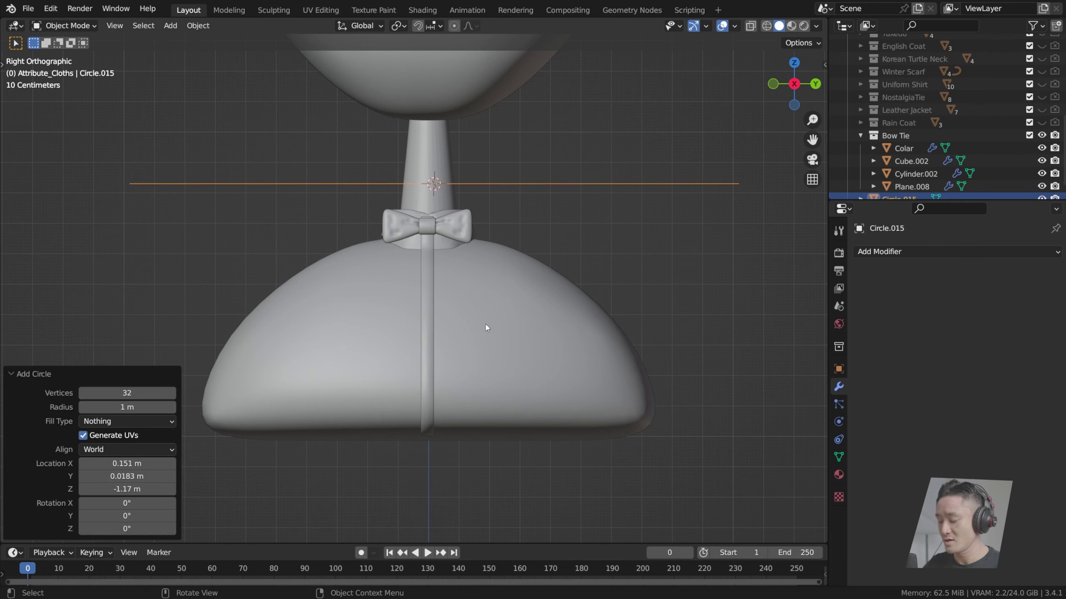
key("KP_7")
scroll(489, 319, "down", 7)
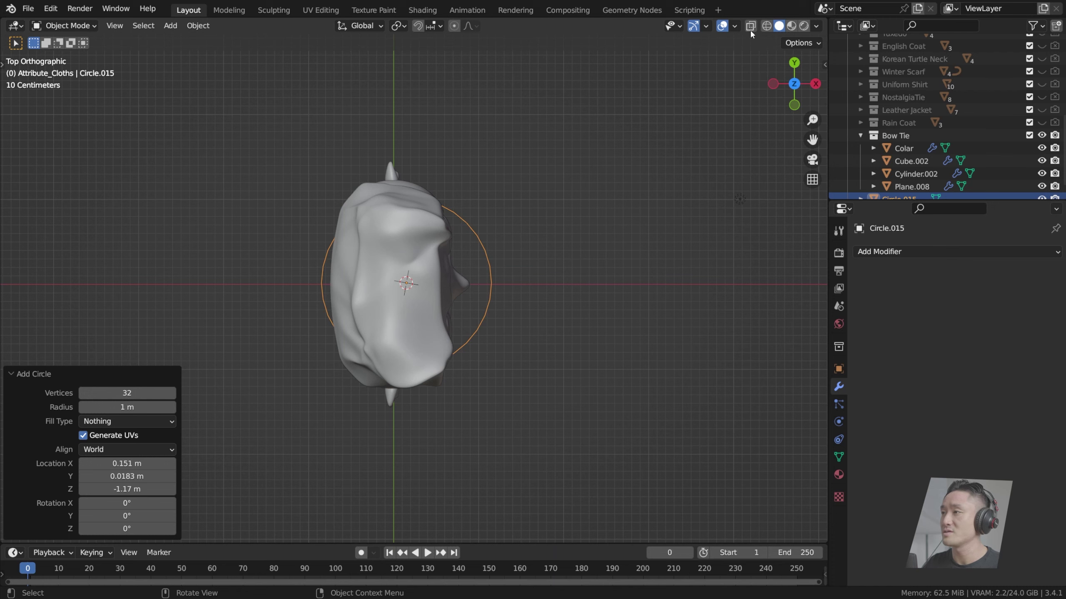
left_click(751, 30)
scroll(526, 253, "up", 3)
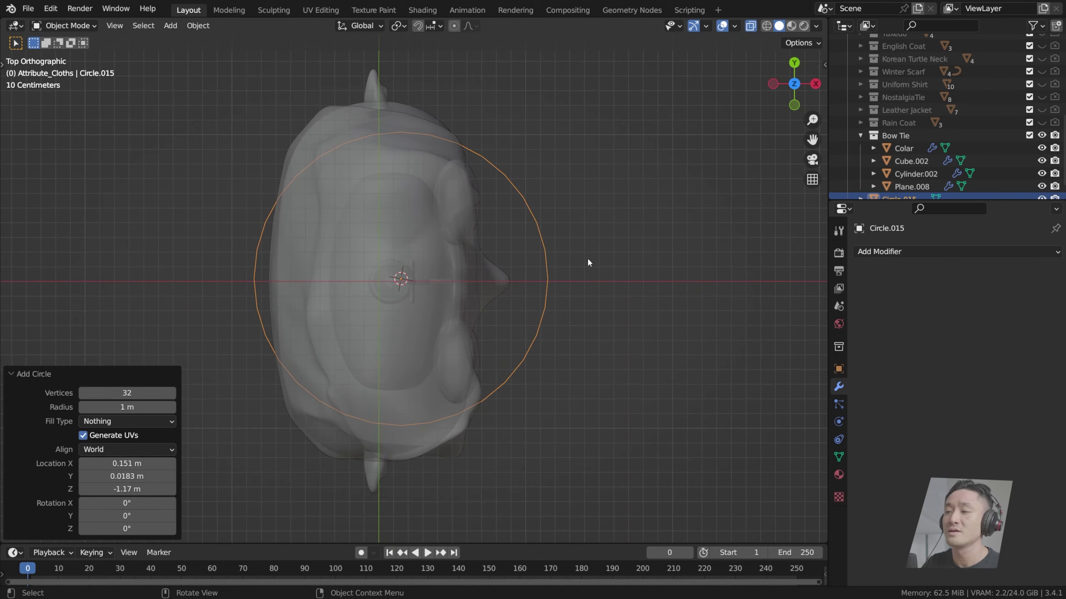
Step: Move the circle in top view about -0.168 m in X and -0.012 m in Y toward the body's centre
key("Tab")
key("Tab")
key("g")
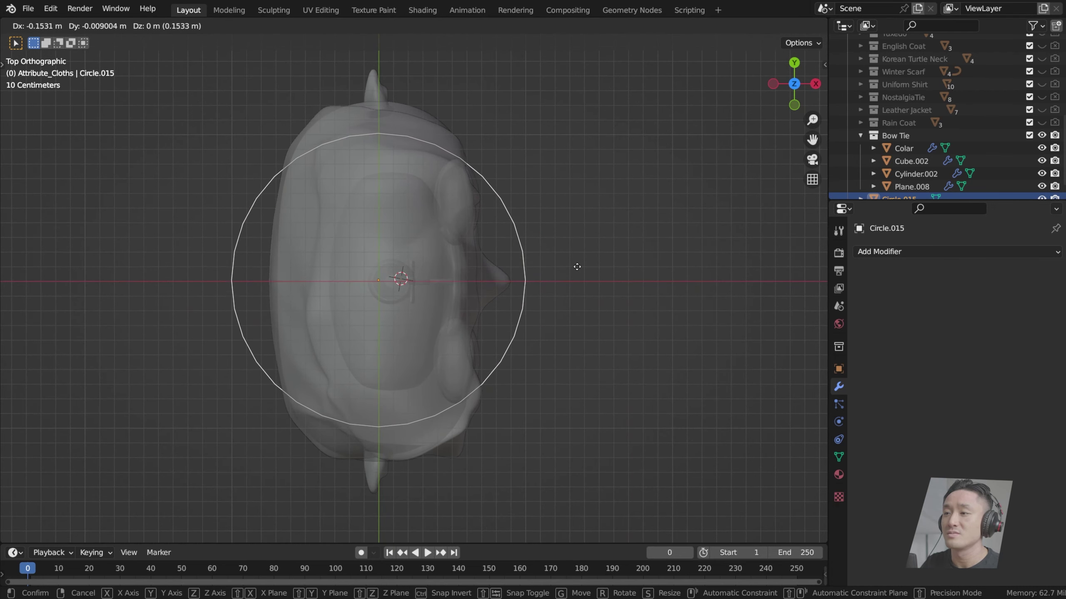
left_click(574, 266)
middle_click_drag(573, 266, 513, 154)
key("KP_1")
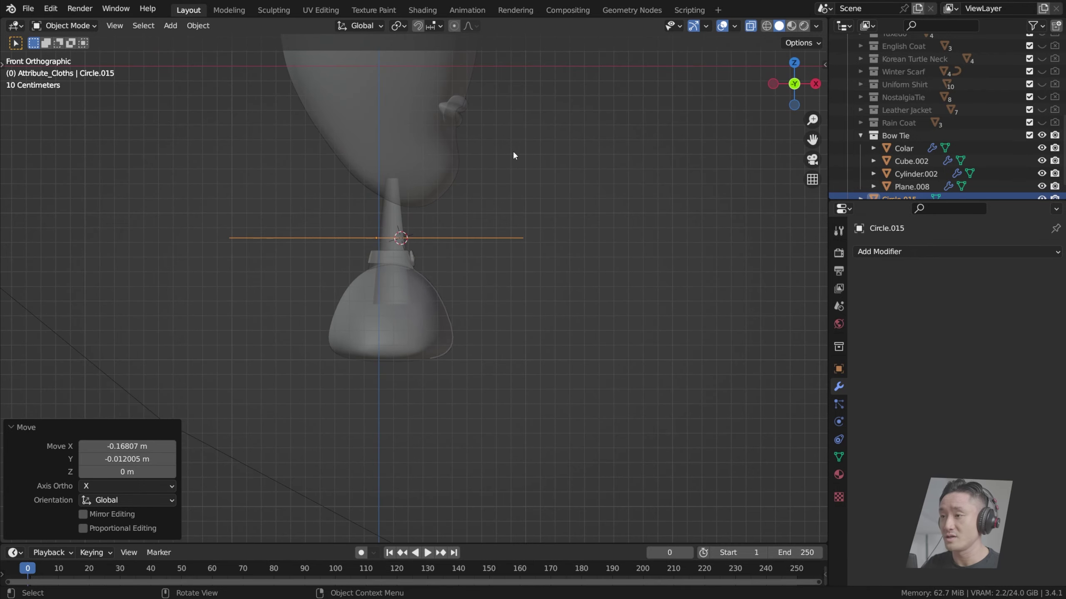
Step: Lower the circle about 0.84 m in front view to just beneath the body and adjust its position
scroll(513, 149, "up", 2)
key("g")
left_click(532, 373)
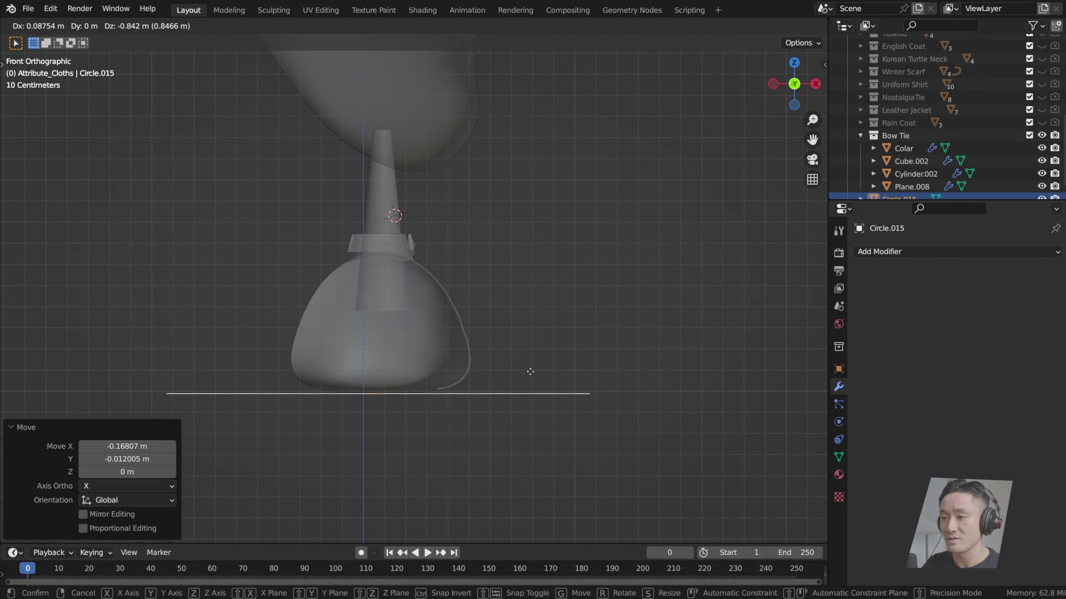
key("g")
left_click(504, 315)
key("KP_3")
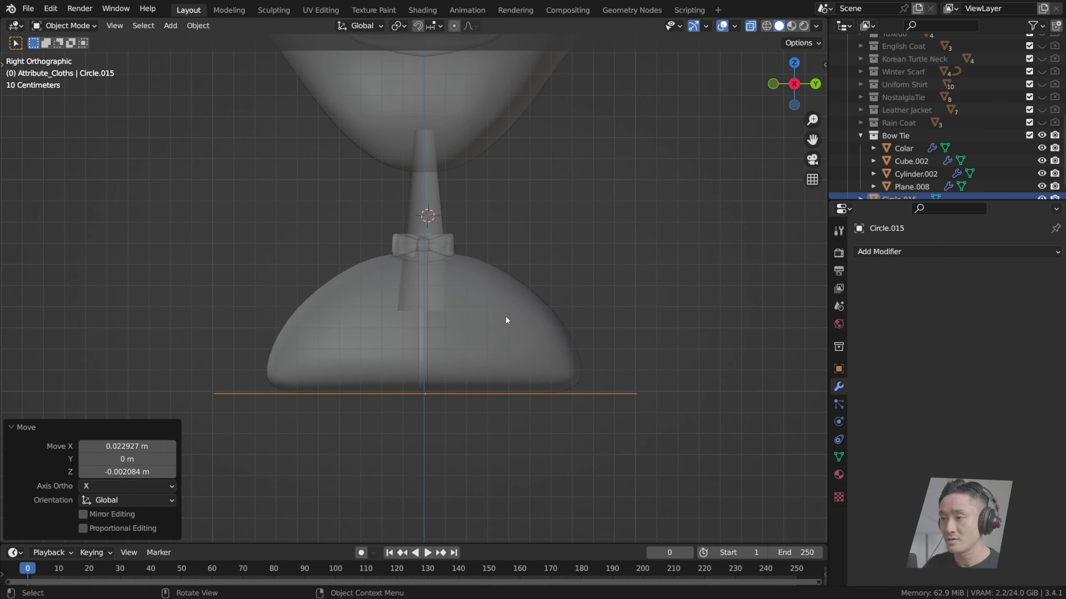
key("g")
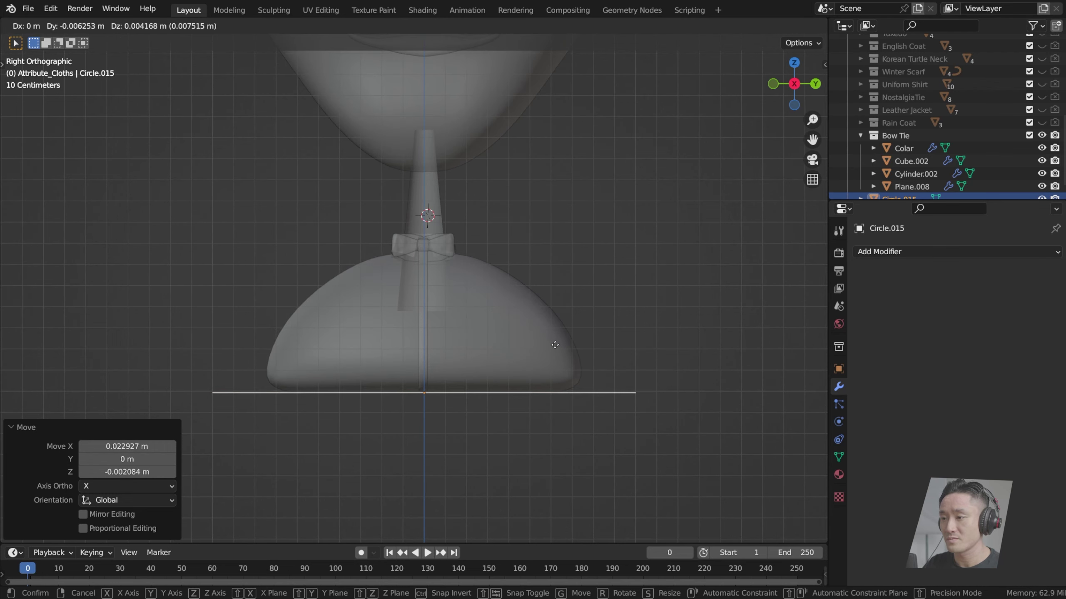
right_click(554, 345)
scroll(554, 302, "down", 5)
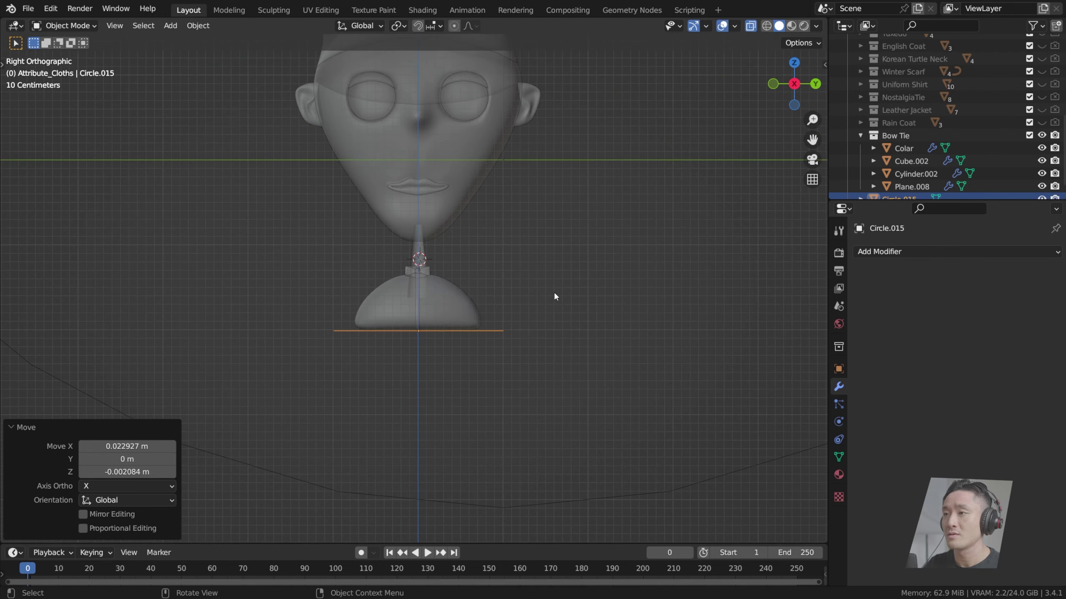
Step: Undo the circle's moves to beneath the body
key("ctrl+z")
key("ctrl+z")
scroll(539, 285, "up", 5)
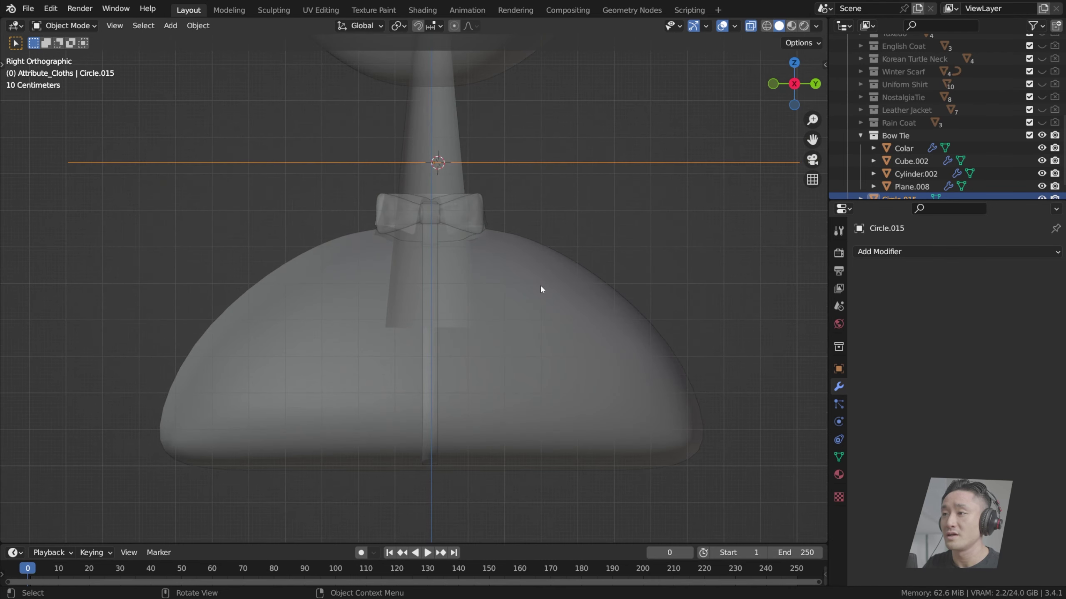
key("Tab")
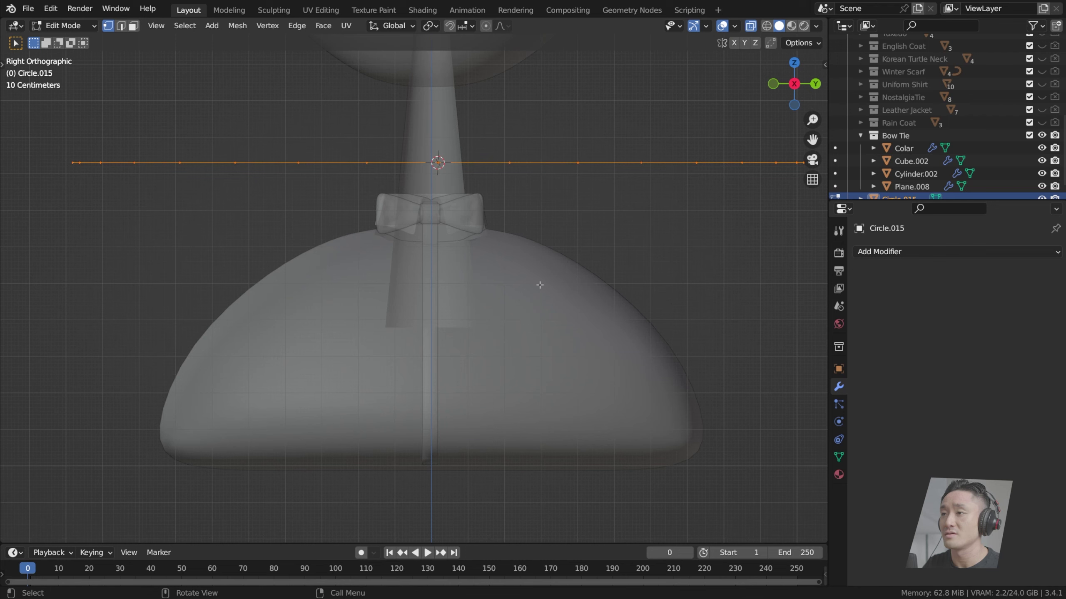
key("Tab")
Step: Snap the 3D cursor to the world origin and delete the circle at the neck
scroll(539, 284, "down", 4)
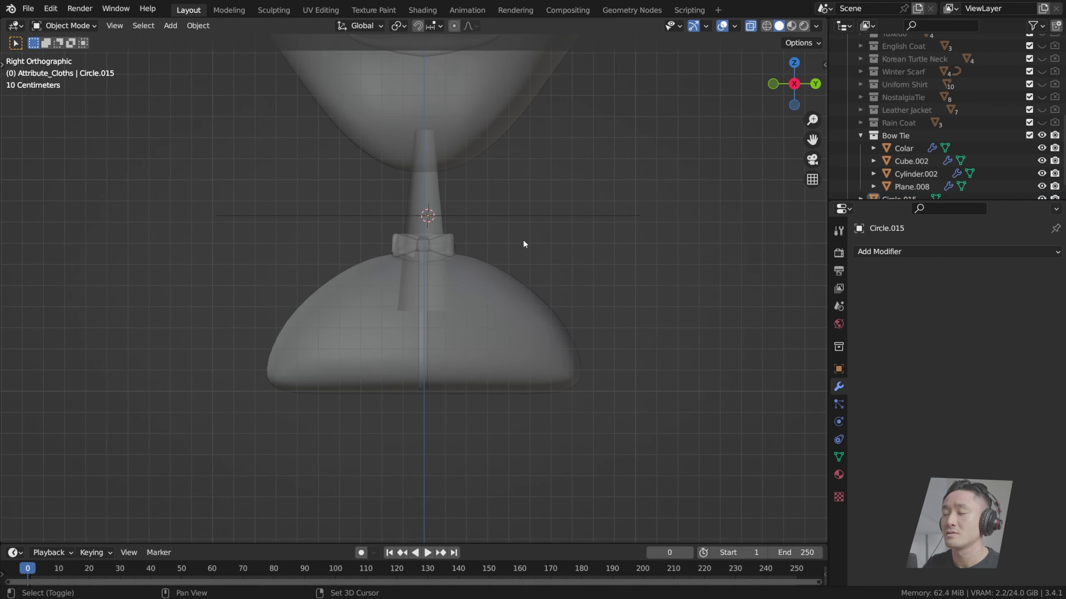
key("shift+s")
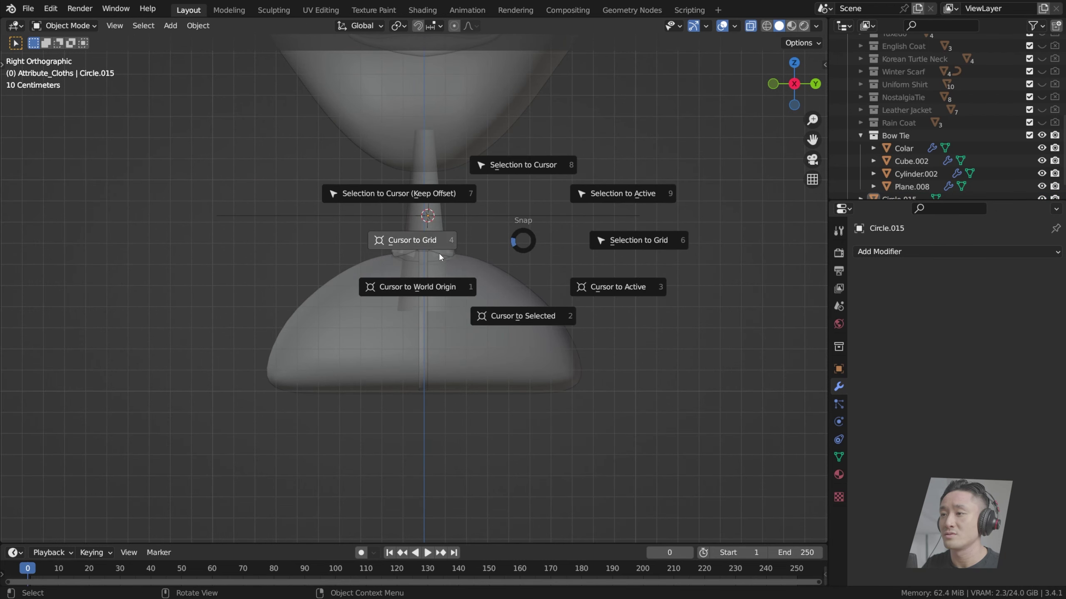
left_click(442, 290)
scroll(438, 232, "down", 3)
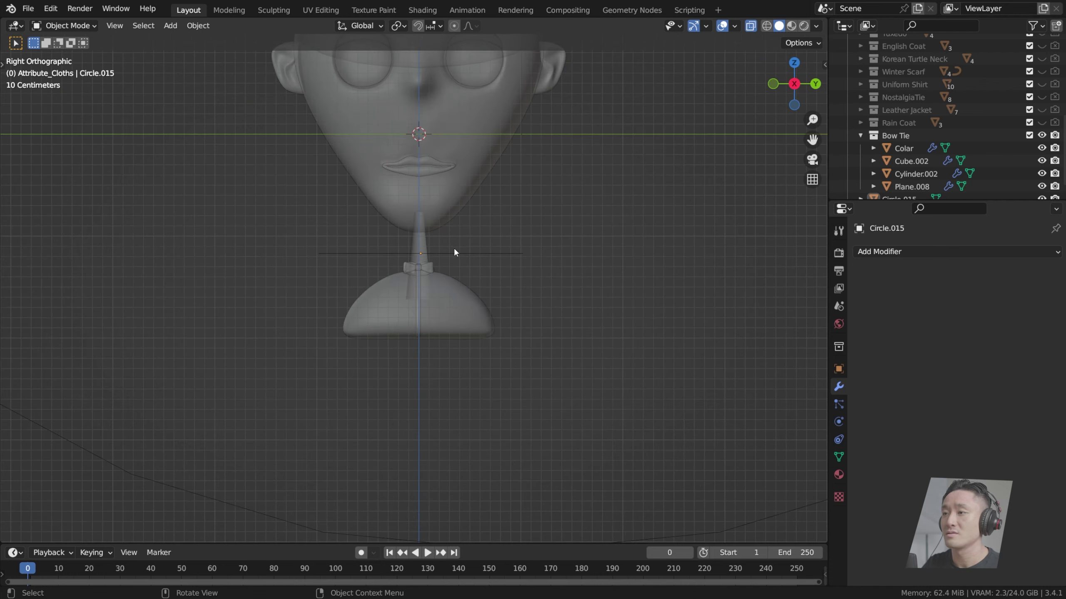
left_click(455, 249)
key("x")
left_click(455, 250)
Step: Add a 32-vertex mesh circle with a 1 m radius at the world origin and lower it about 1.995 m along Z to the body's base
key("shift+a")
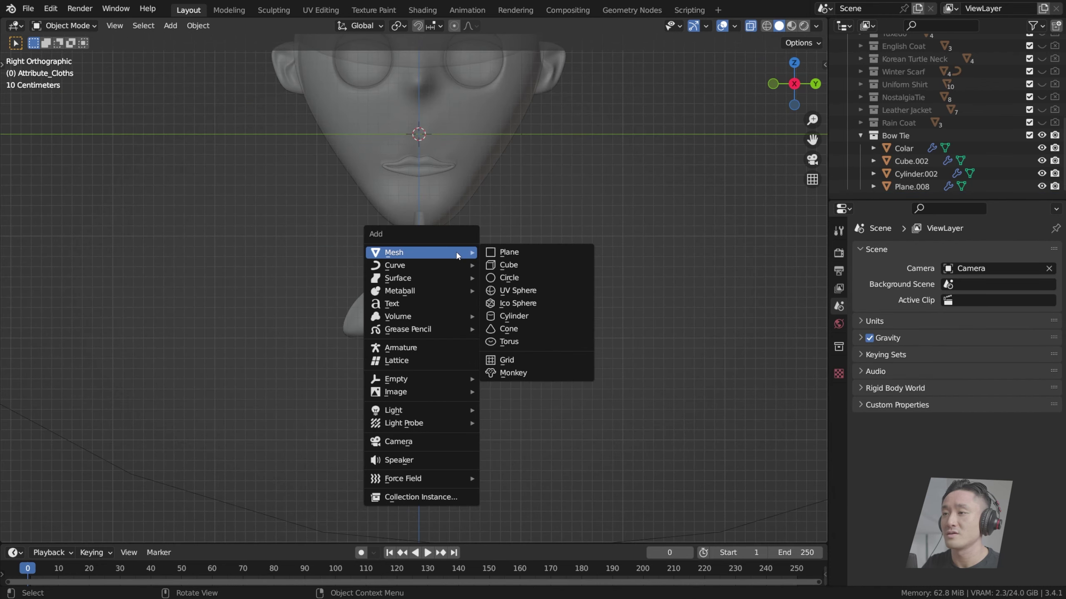
left_click(509, 278)
scroll(483, 196, "down", 2)
scroll(446, 195, "up", 2)
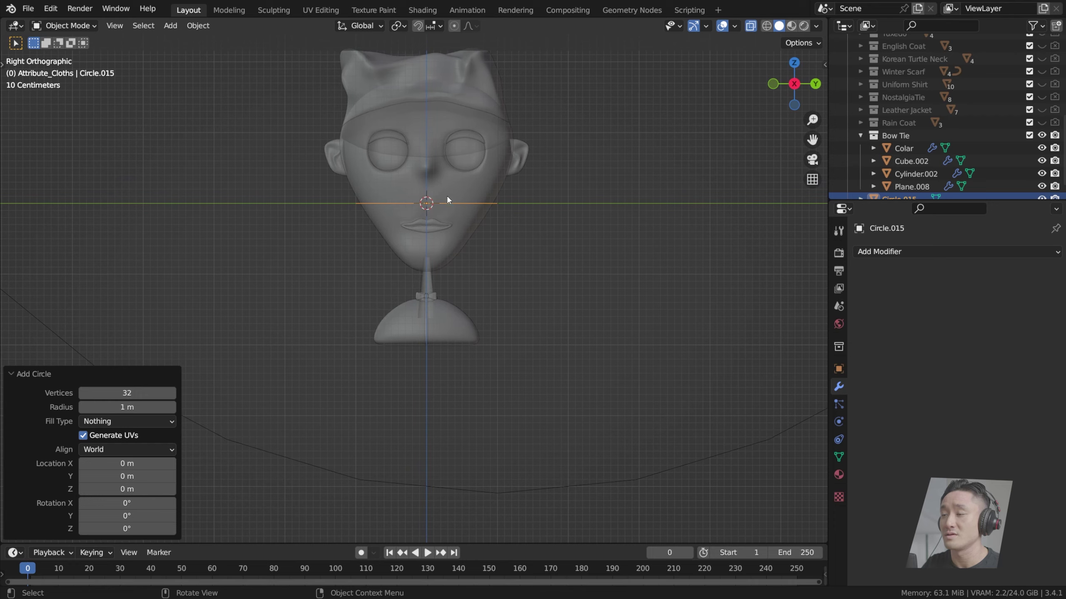
scroll(516, 193, "up", 1)
key("g")
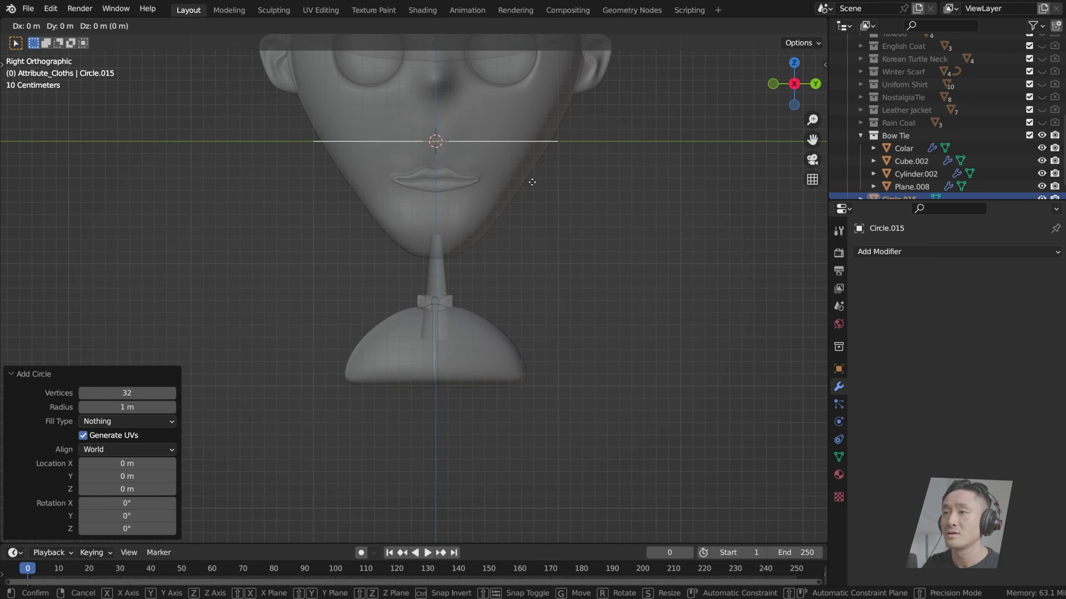
key("z")
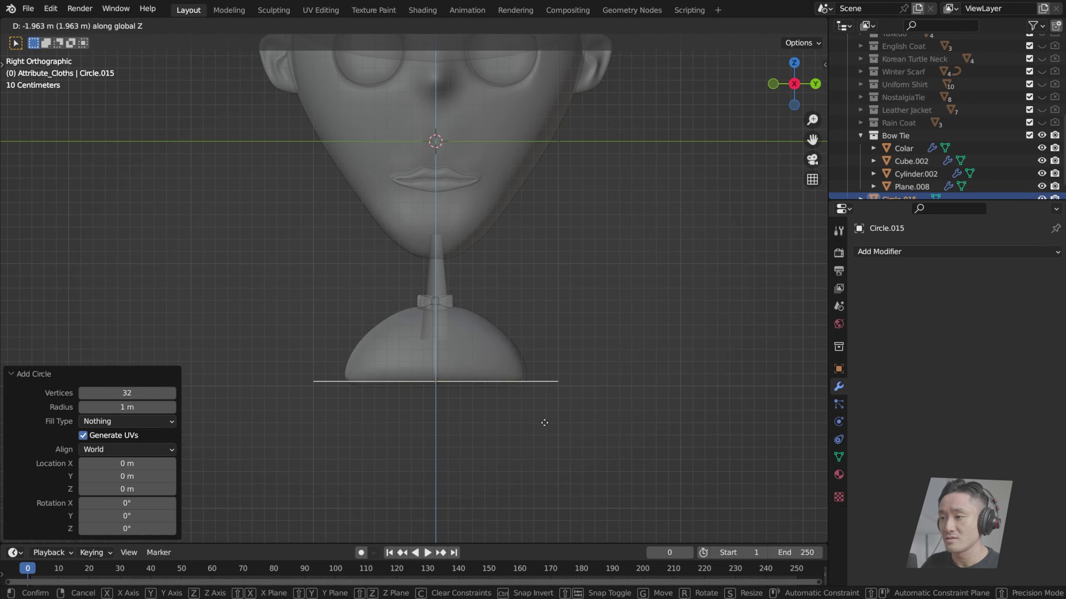
left_click(545, 426)
Step: Shift the circle about 0.1 m along X and 0.02 m down in front view to centre it beneath the body
middle_click_drag(544, 424, 659, 296)
key("g")
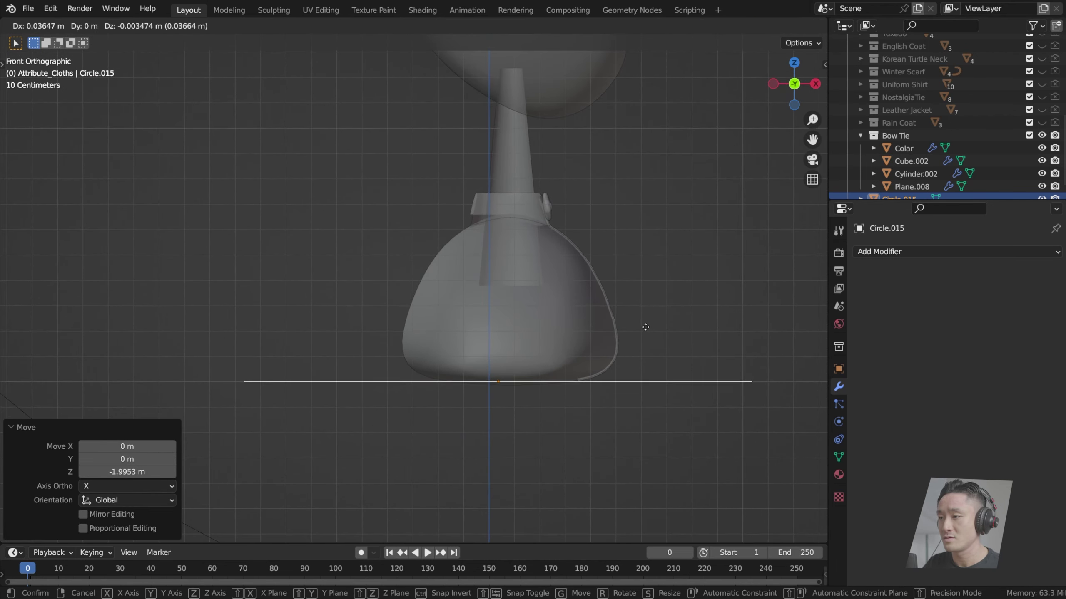
left_click(655, 326)
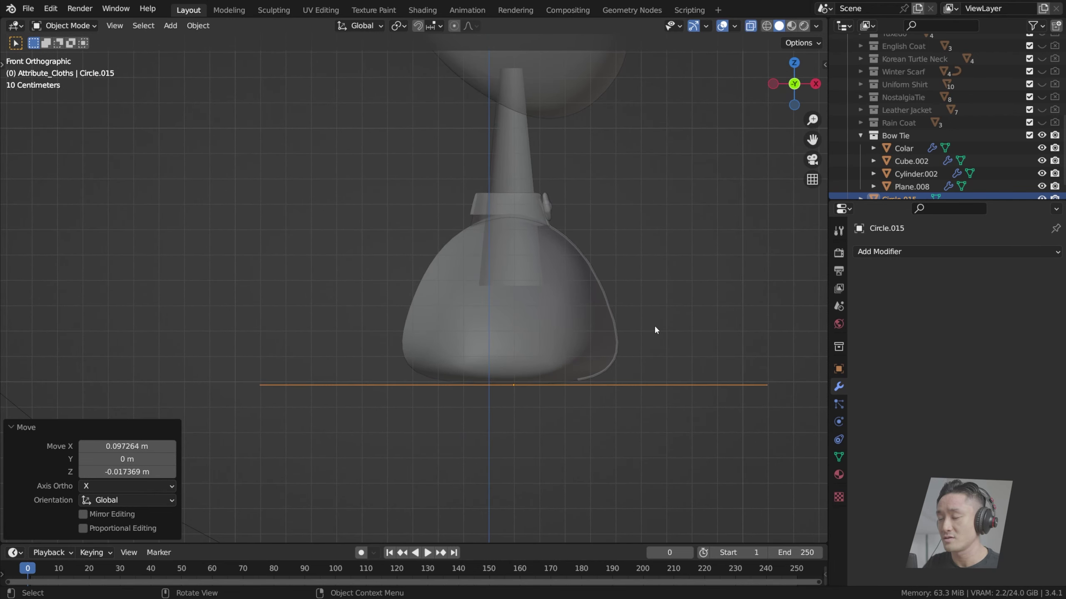
key("g")
left_click(654, 323)
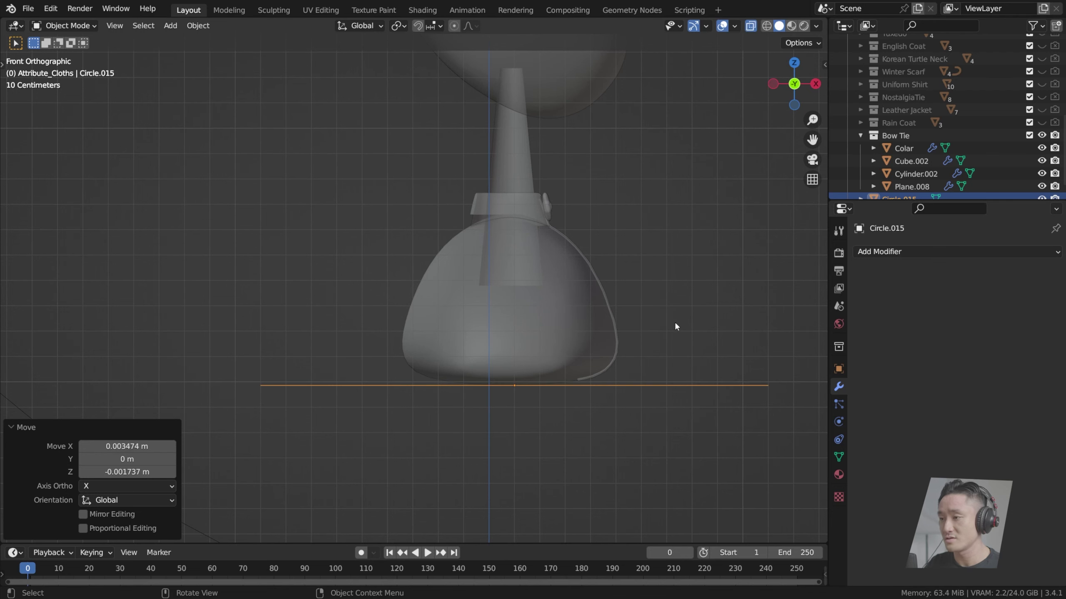
Step: Scale the circle's vertices to 0.35 along X to fit the body's depth
key("Tab")
key("s")
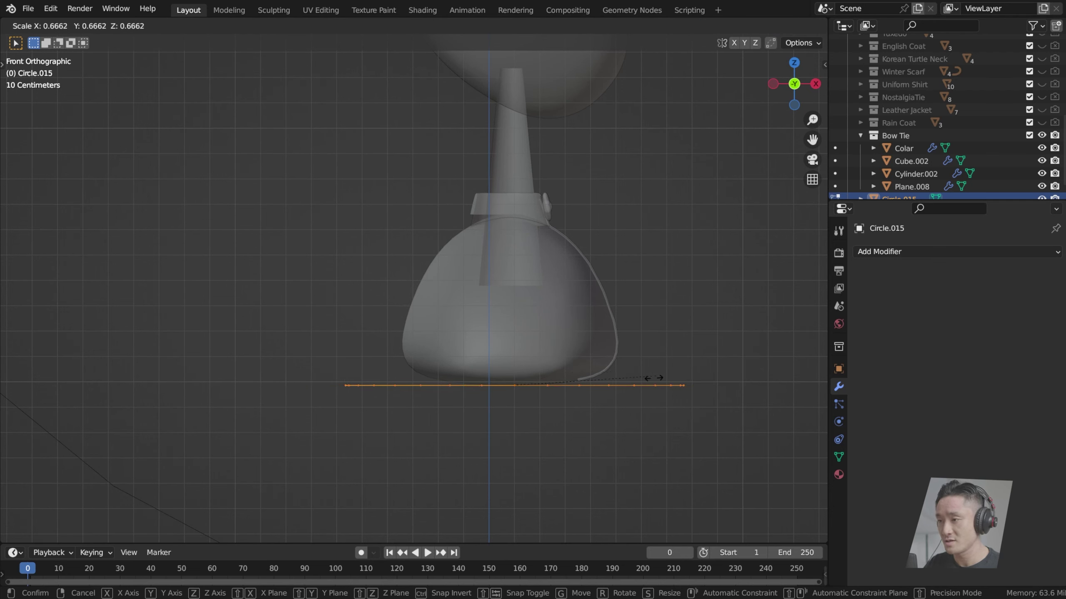
right_click(685, 382)
key("s")
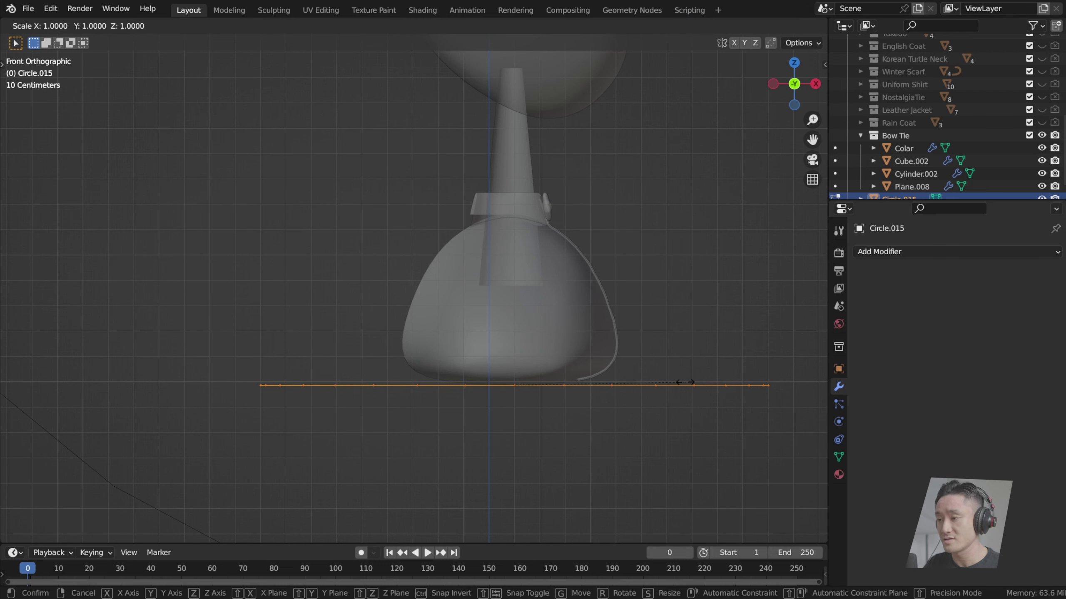
key("x")
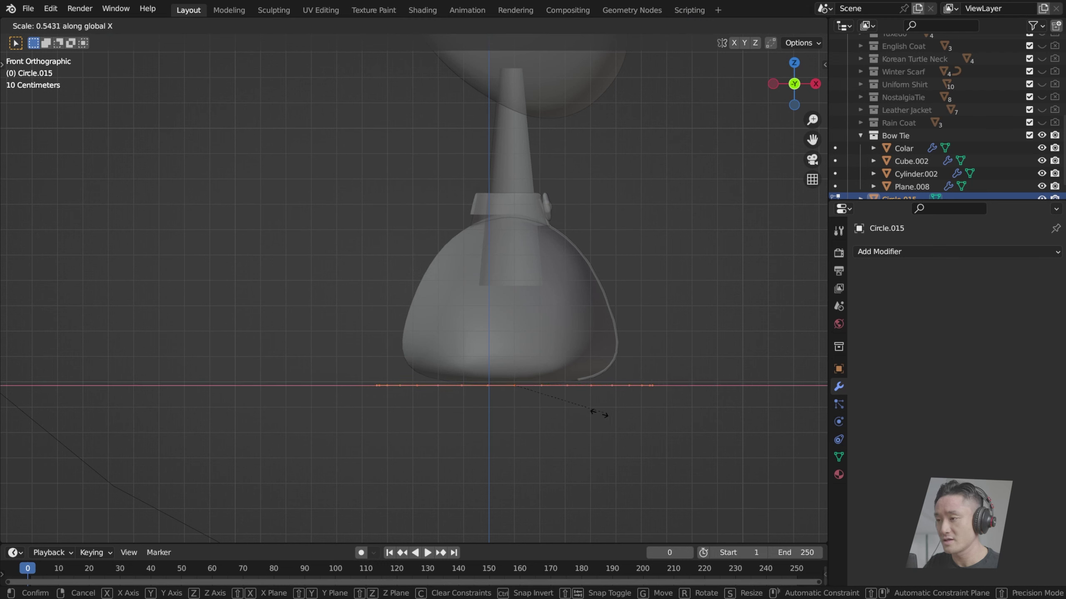
left_click(569, 408)
Step: Scale the circle's vertices to about 0.702 along Y in side view to fit the body's width
key("KP_3")
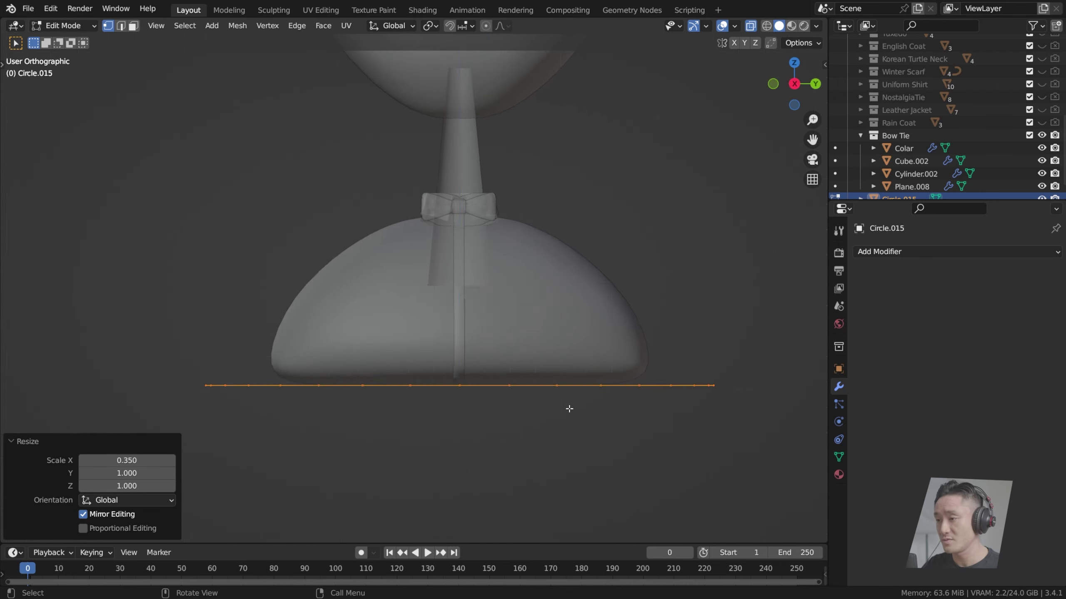
key("s")
key("y")
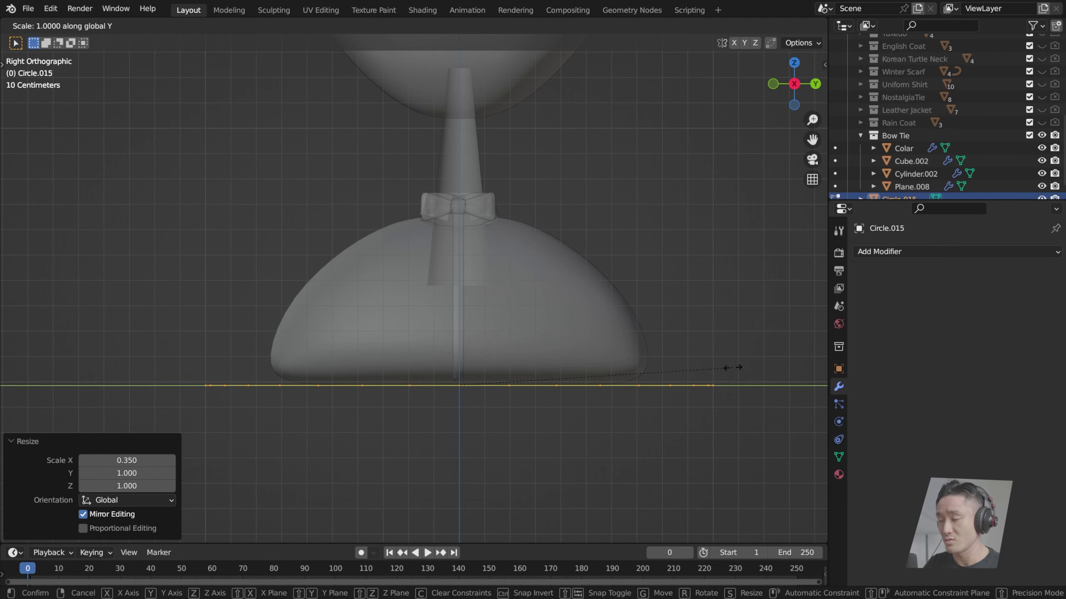
left_click(651, 397)
middle_click_drag(649, 392, 642, 374)
key("KP_7")
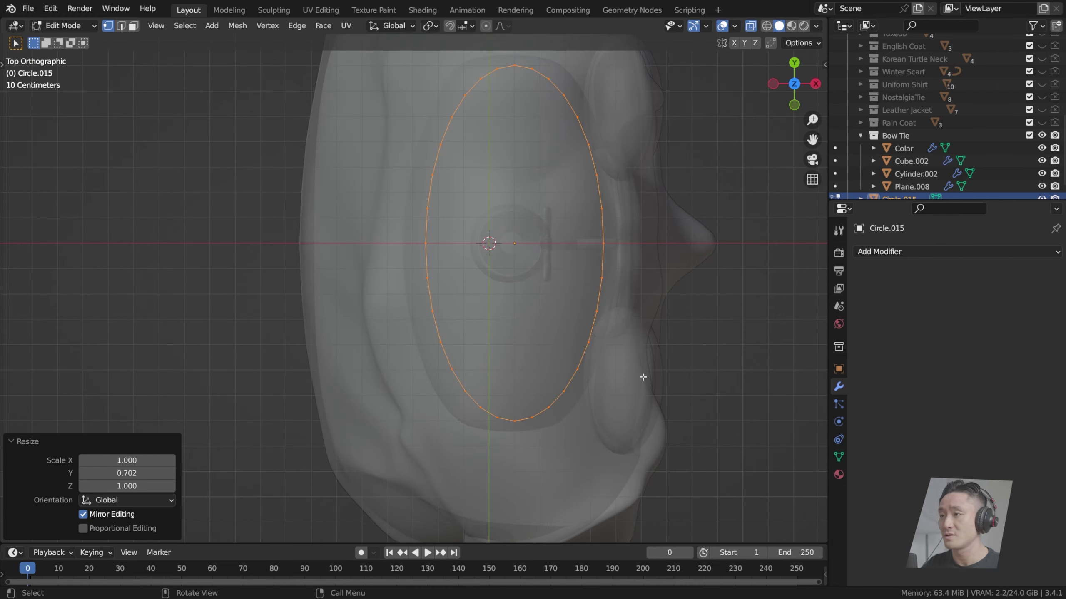
Step: Box-select all of the circle's vertices in side view and save the file
key("KP_3")
scroll(305, 376, "up", 3)
scroll(282, 373, "down", 2)
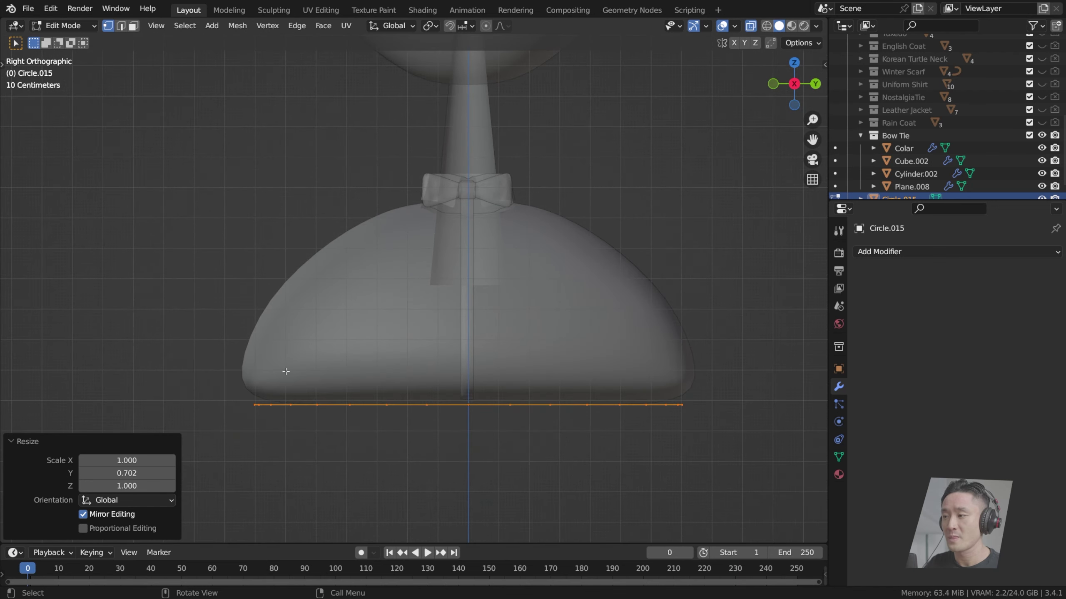
middle_click_drag(247, 372, 269, 369, "shift")
left_click_drag(242, 370, 750, 424)
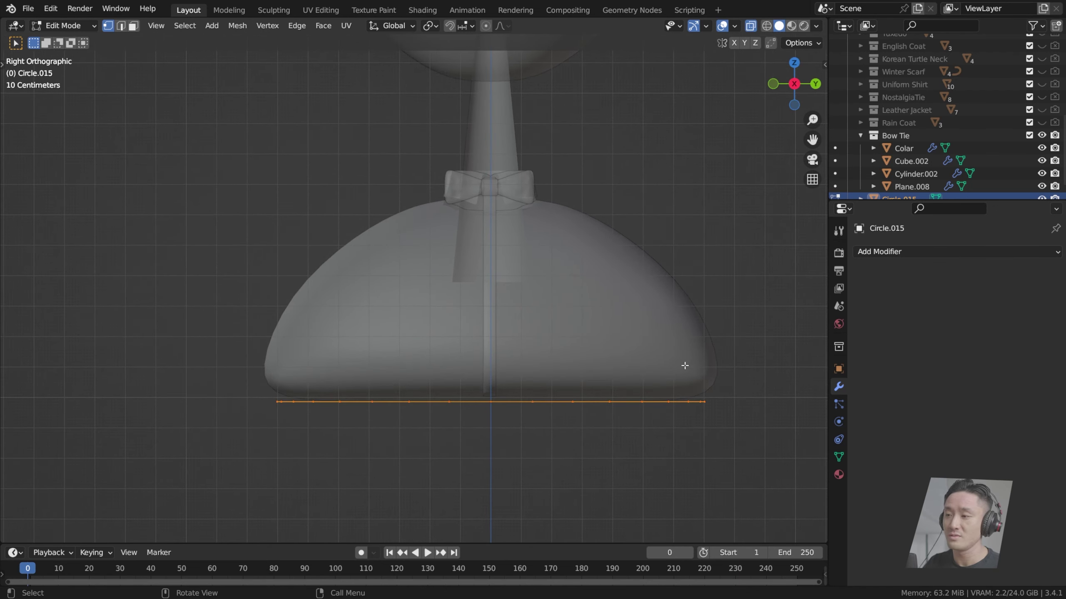
middle_click_drag(685, 366, 599, 350)
key("ctrl+s")
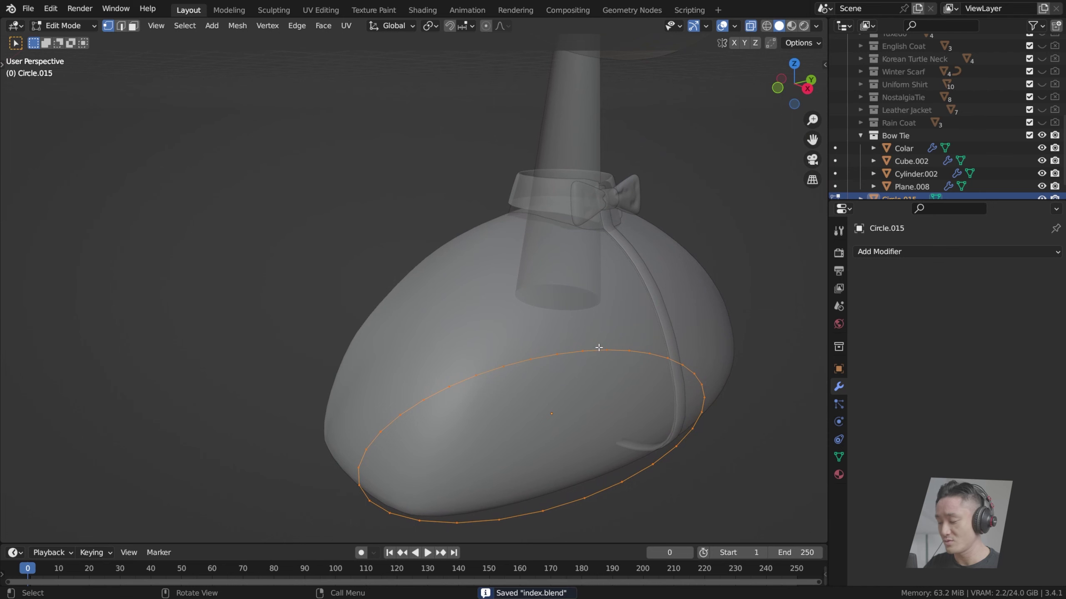
Step: Extrude the circle about 0.075 m up along Z and scale the new ring to about 1.143
key("KP_3")
scroll(590, 348, "up", 1)
scroll(585, 379, "down", 3)
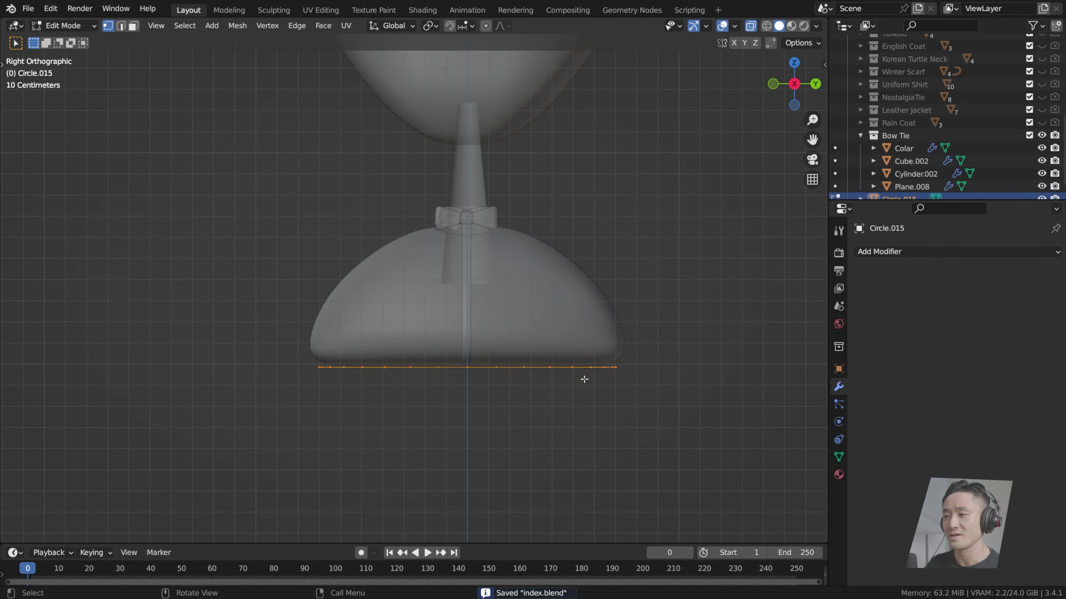
scroll(586, 385, "up", 1)
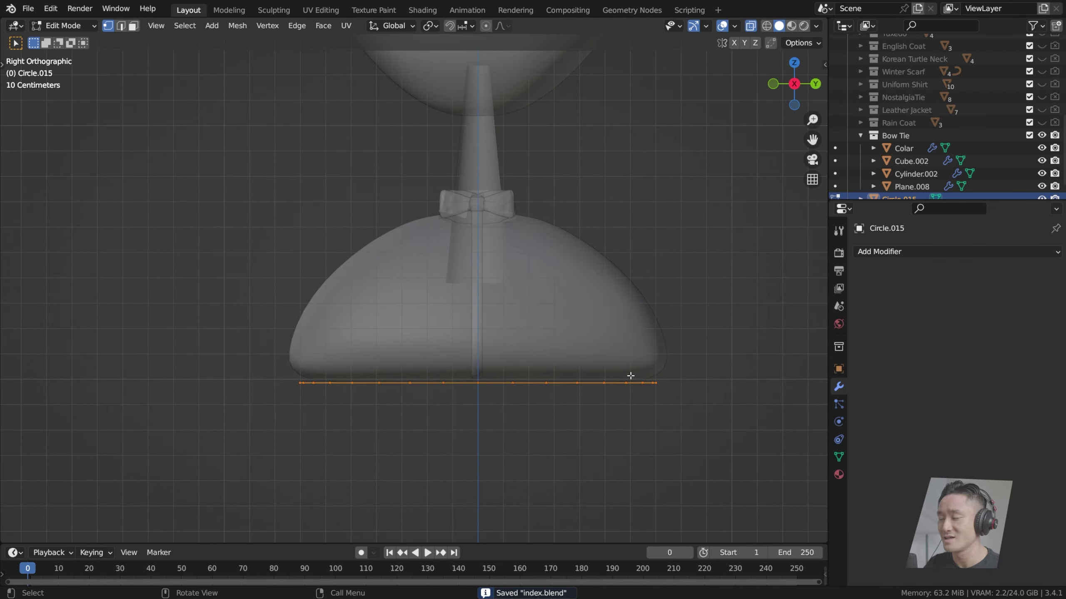
key("e")
key("z")
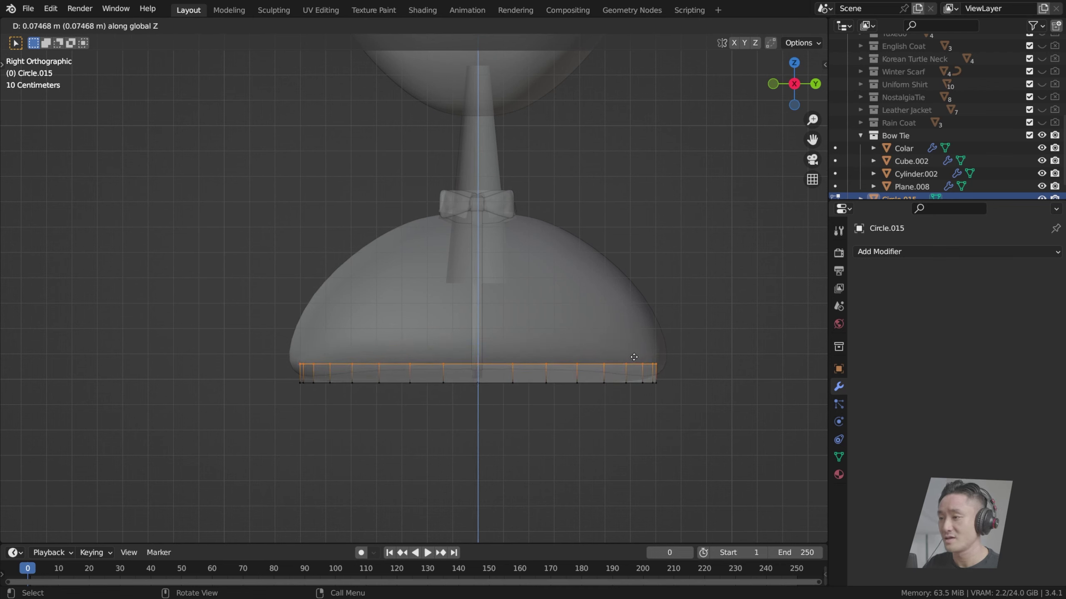
left_click(634, 358)
key("s")
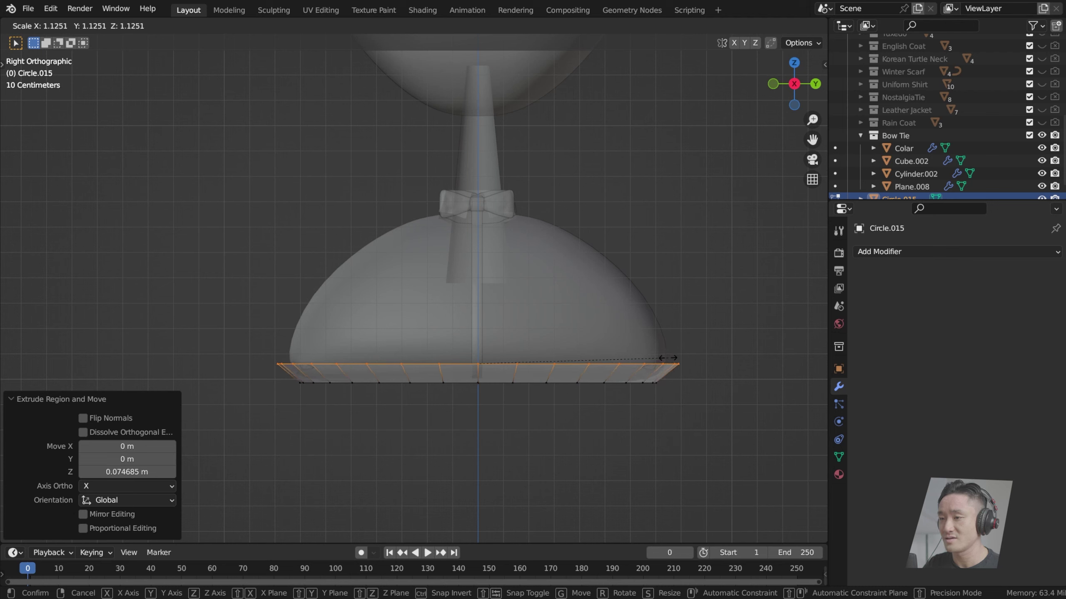
left_click(671, 357)
Step: Extrude the top ring about 0.168 m upward and scale it to about 1.055
key("e")
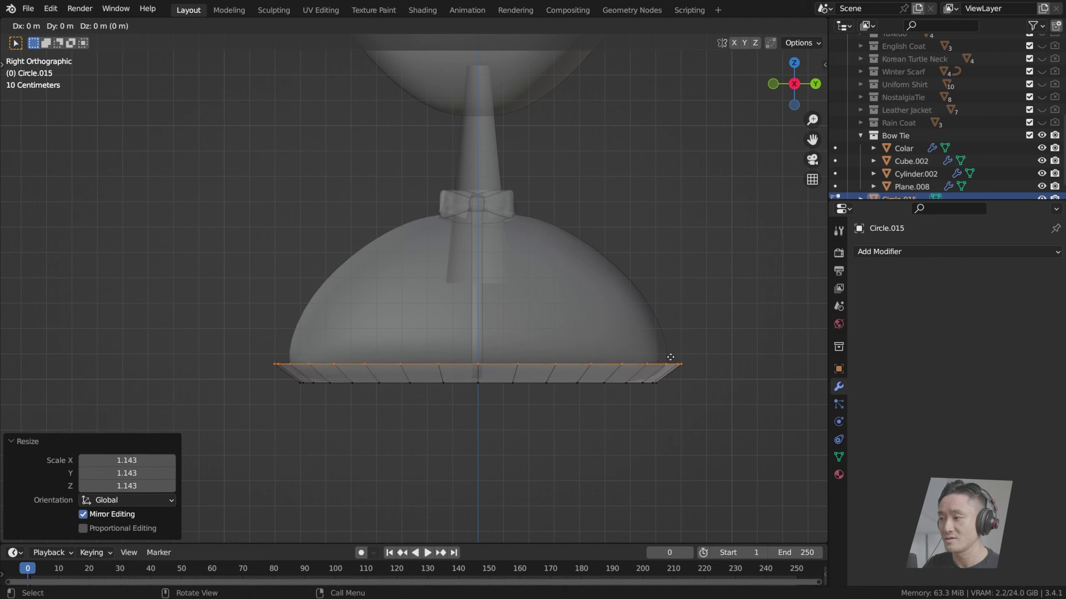
left_click(666, 315)
key("s")
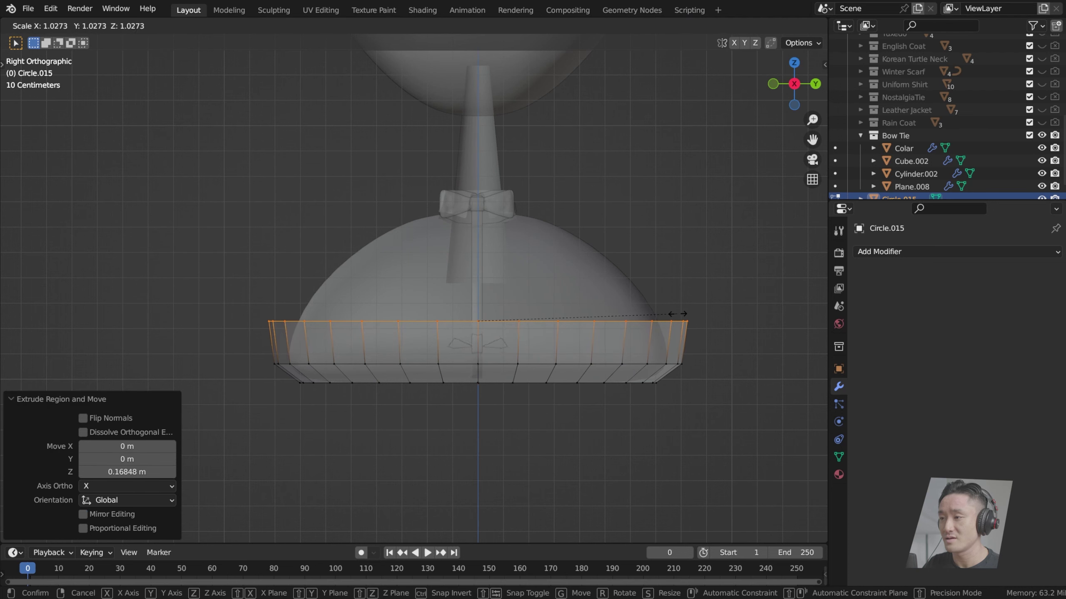
left_click(681, 314)
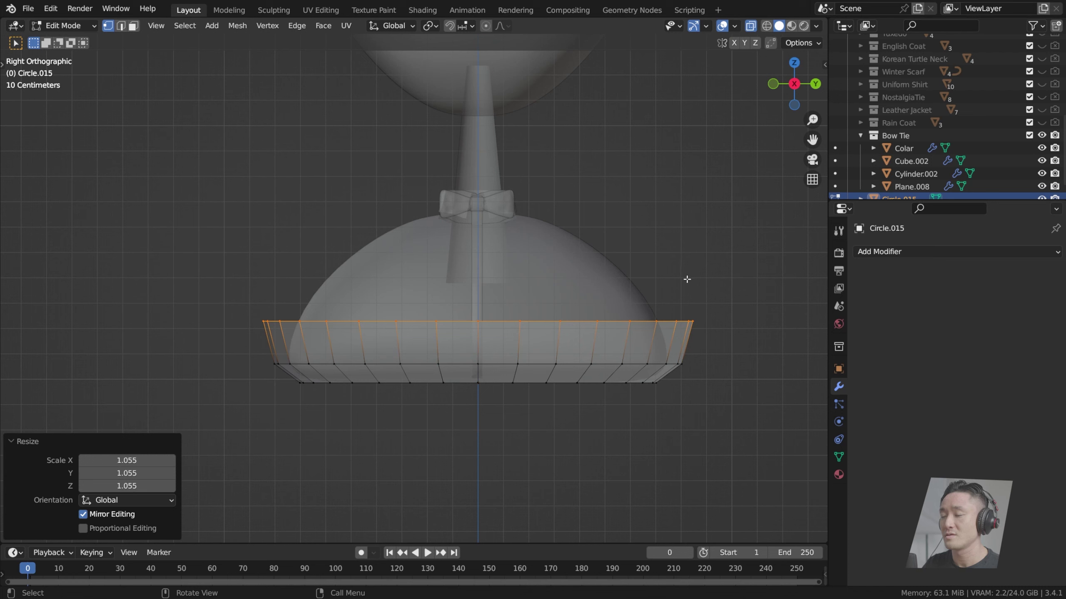
Step: Extrude the top ring about 0.24 m upward and scale it to about 0.783 towards the shoulders
key("e")
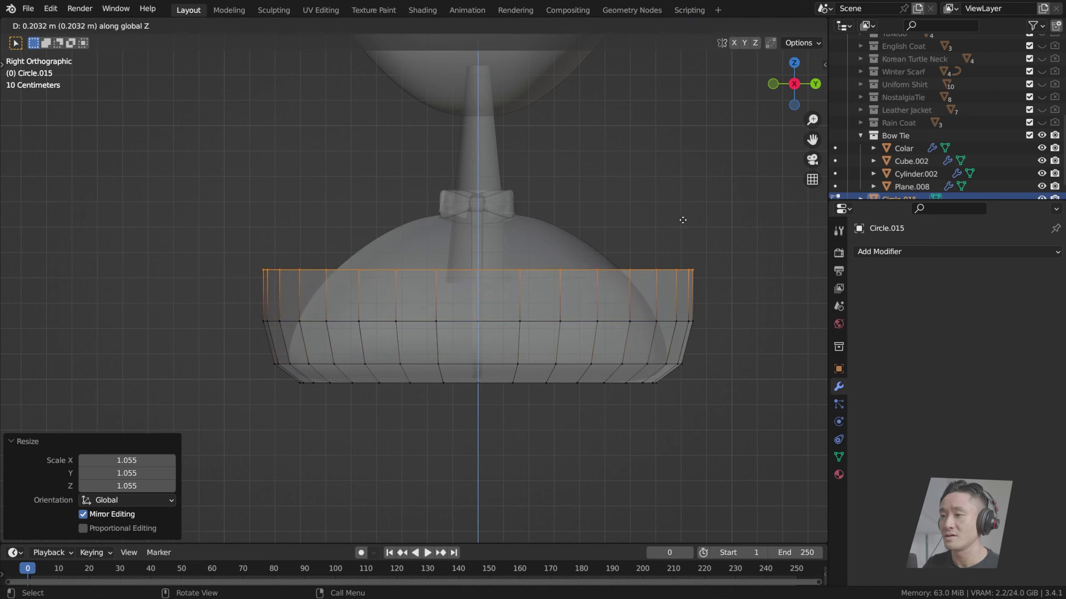
left_click(684, 211)
key("s")
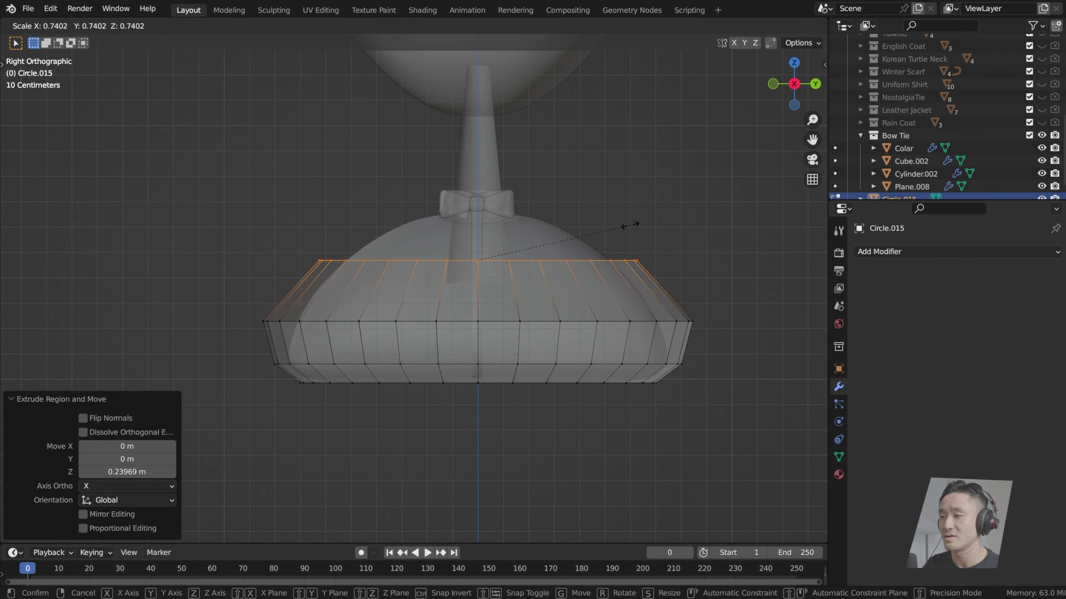
left_click(636, 228)
Step: Extrude another ring up to the shoulders and scale it to about 0.691
key("e")
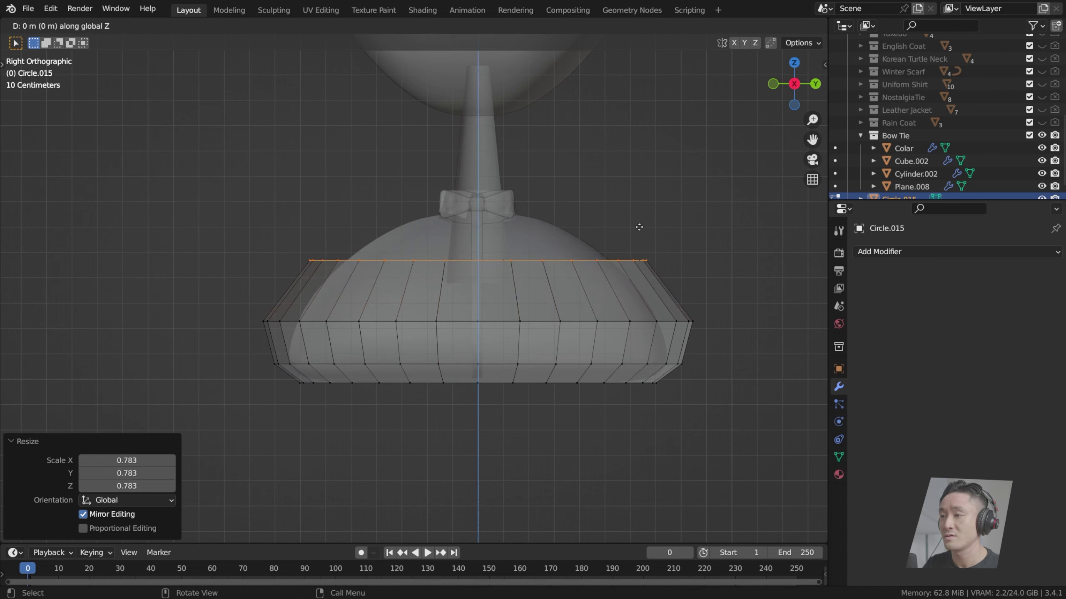
left_click(637, 191)
key("s")
left_click(587, 200)
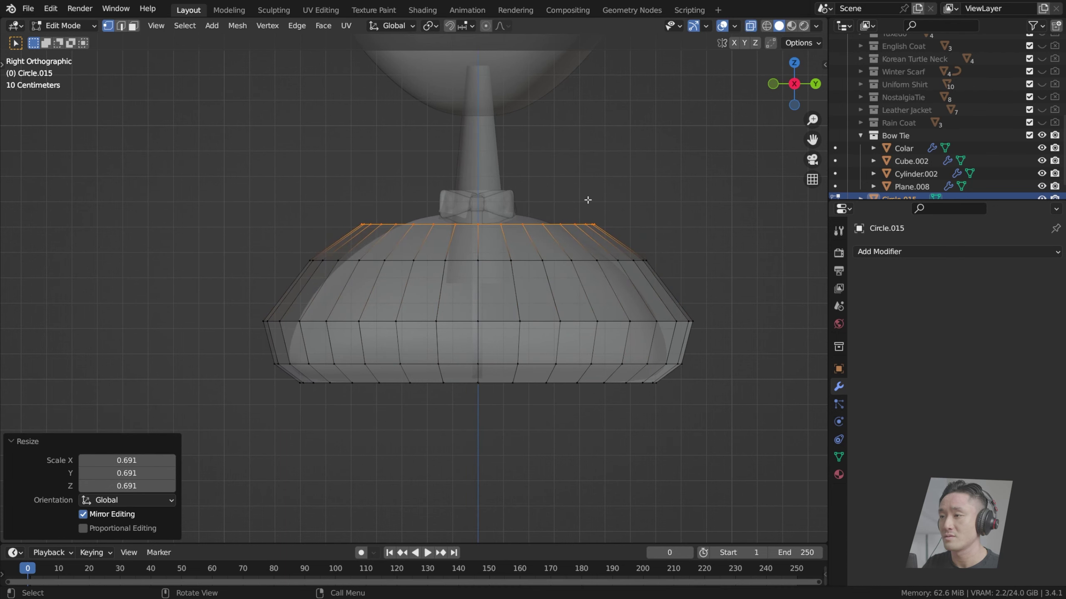
Step: Extrude the shoulder ring about 0.05 m upward and scale it inward towards the collar
middle_click_drag(588, 202, 592, 246, "shift")
key("e")
left_click(596, 234)
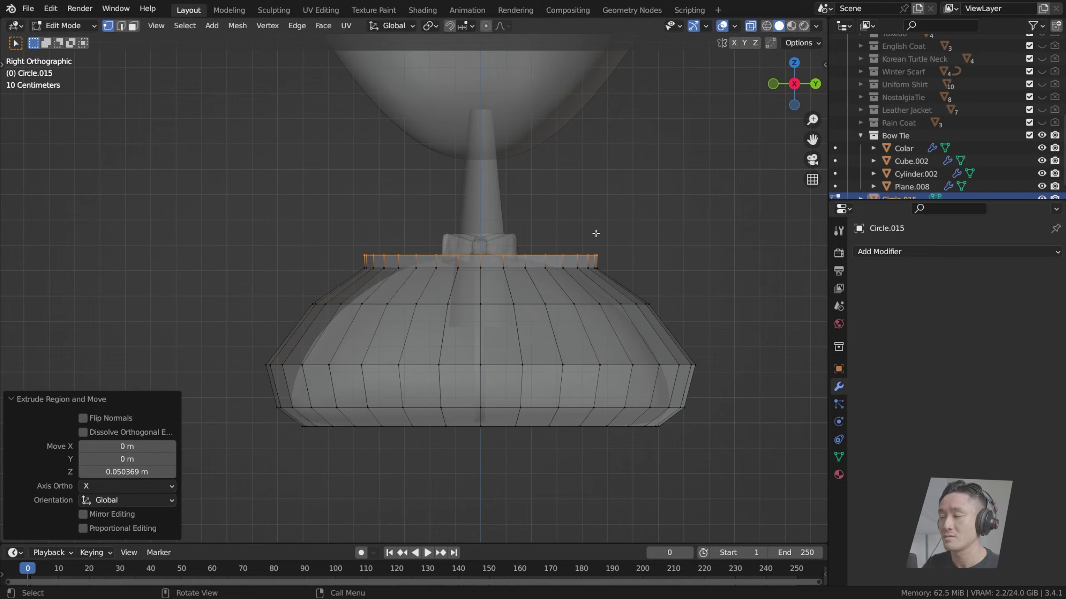
key("s")
left_click(544, 239)
middle_click_drag(544, 239, 554, 304)
Step: Turn off X-ray display for the garment mesh and save the file
key("Tab")
scroll(578, 278, "down", 1)
scroll(575, 258, "down", 1)
key("Tab")
left_click(750, 26)
key("ctrl+s")
scroll(554, 304, "up", 3)
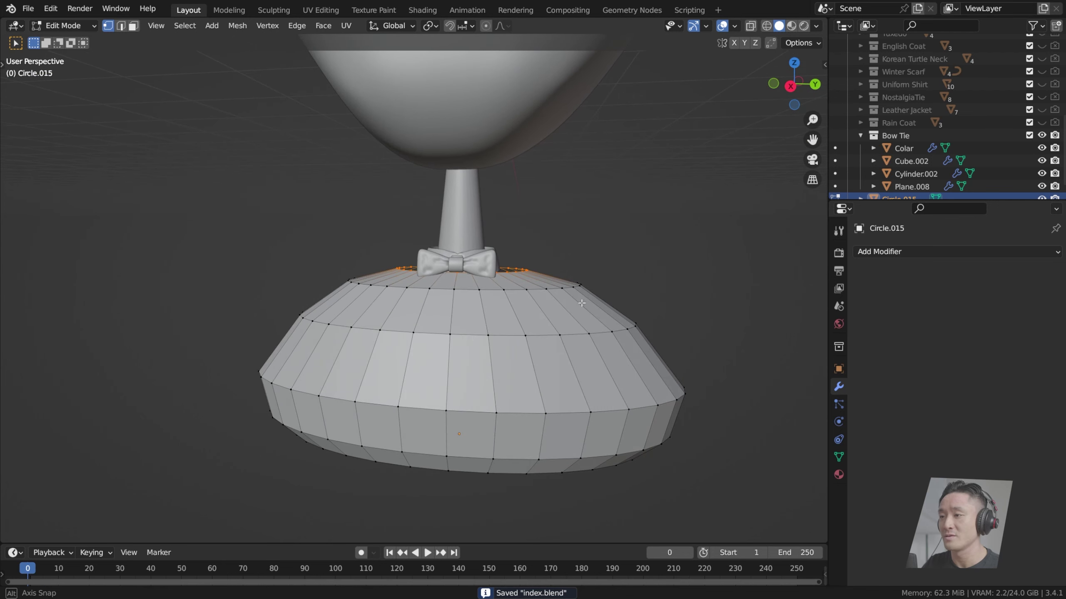
Step: Apply smooth shading to the garment object
key("Tab")
right_click(585, 323)
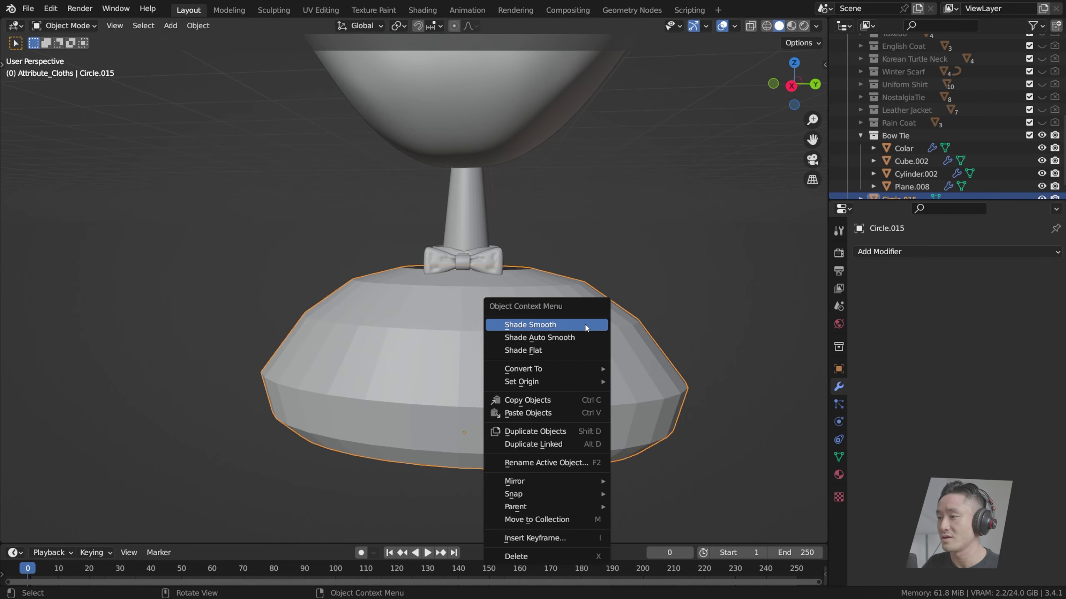
left_click(585, 323)
middle_click_drag(585, 323, 547, 302)
Step: Add a Subdivision Surface modifier to the garment with the viewport level set to 2
left_click(879, 252)
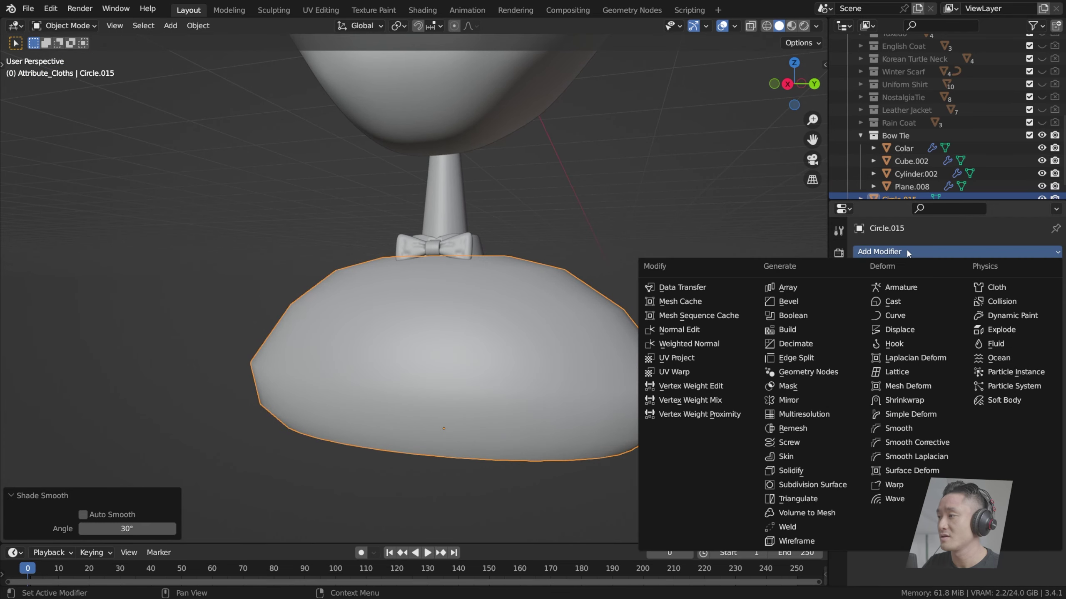
left_click(811, 485)
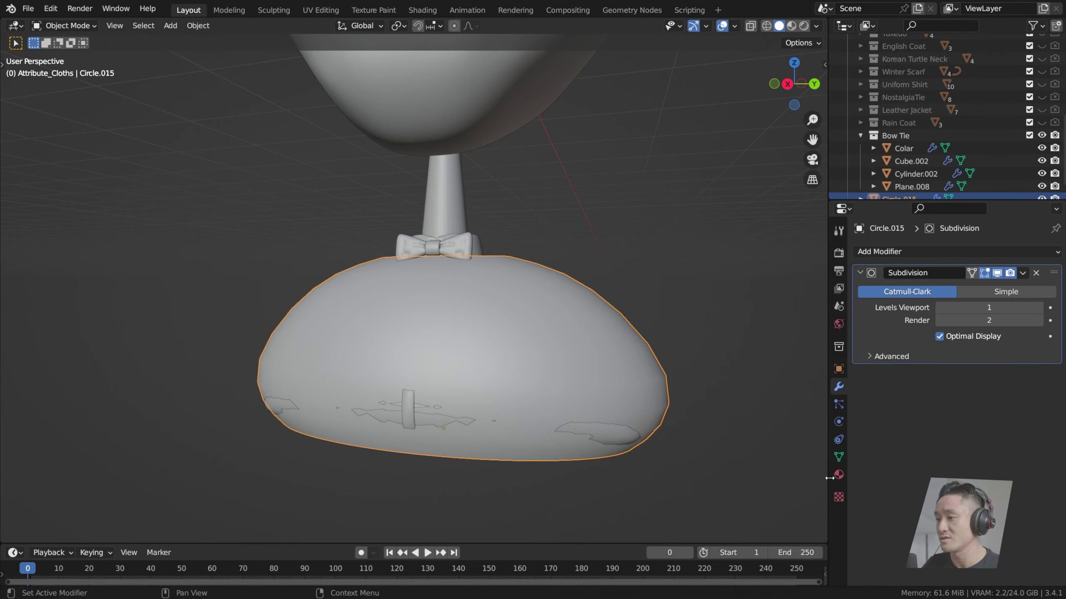
middle_click_drag(601, 320, 690, 323)
left_click(1035, 308)
Step: Enlarge the edge loop just above the garment's bottom edge slightly to cover the body, then deselect it
key("Tab")
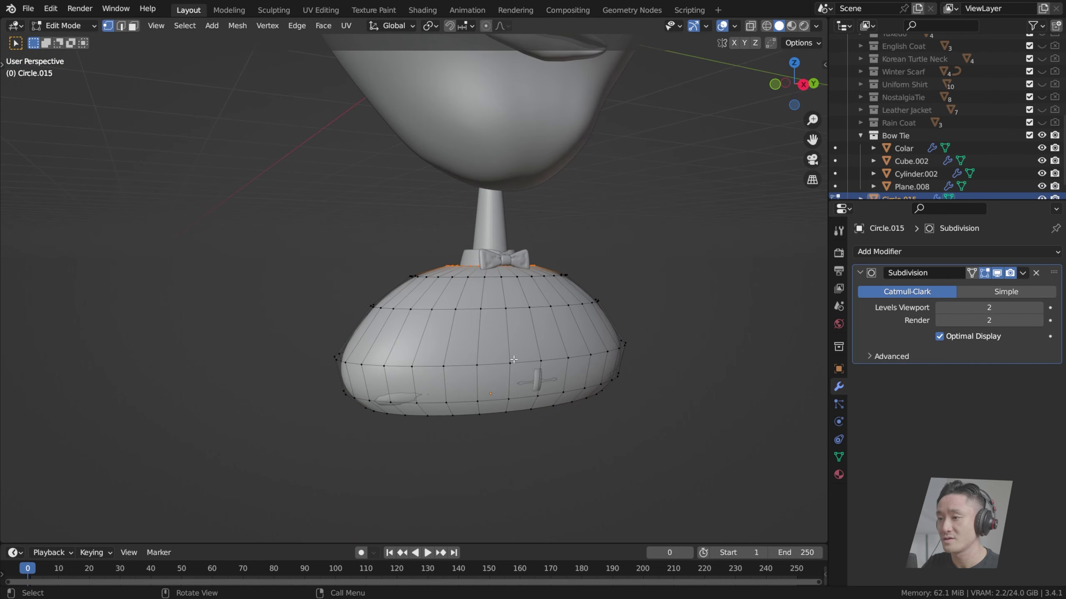
middle_click_drag(504, 367, 530, 353)
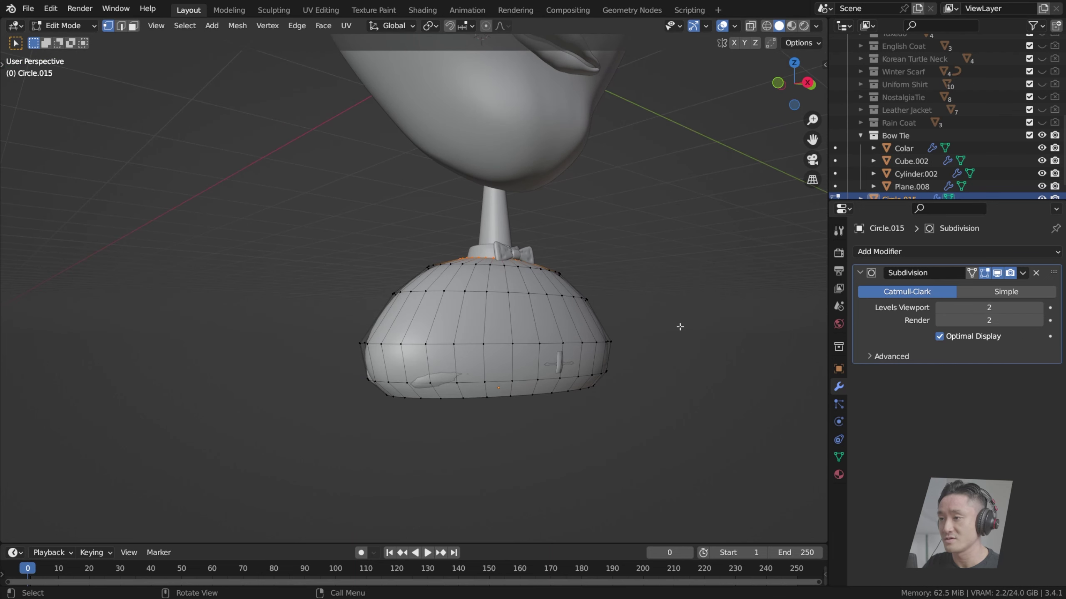
left_click(493, 382, "alt")
key("s")
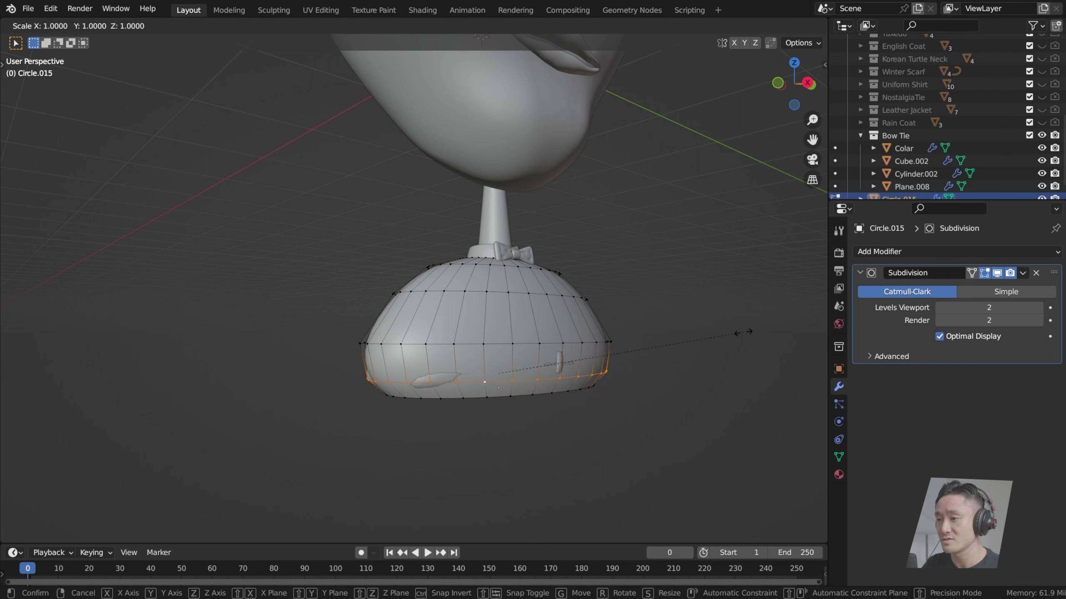
left_click(749, 332)
middle_click_drag(749, 332, 671, 333)
left_click(675, 323)
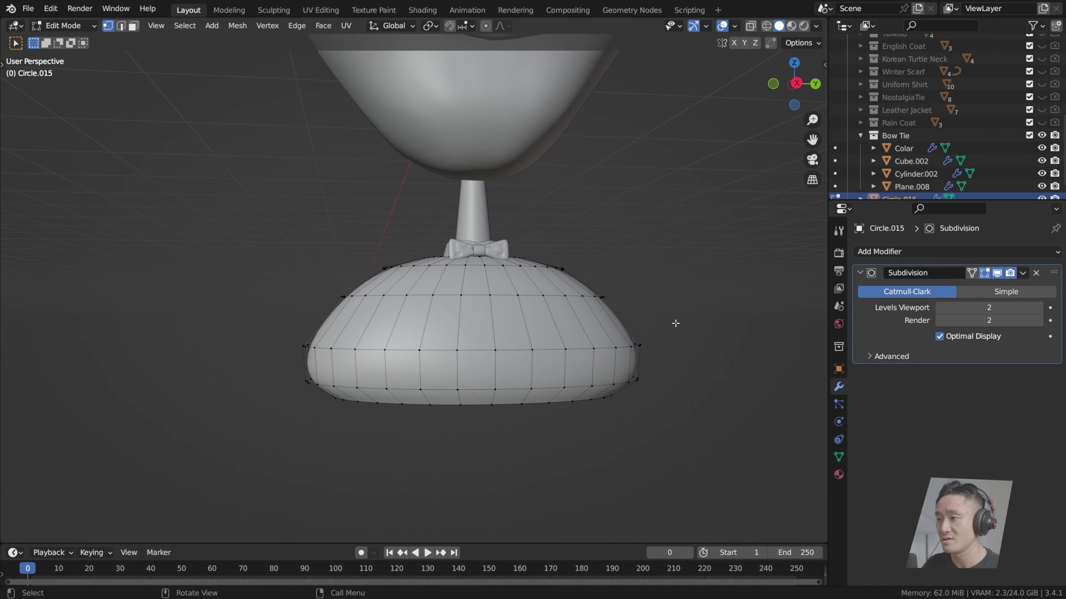
Step: Scale the garment's widest edge loop to about 0.997 and save the file
left_click(575, 356, "alt")
key("s")
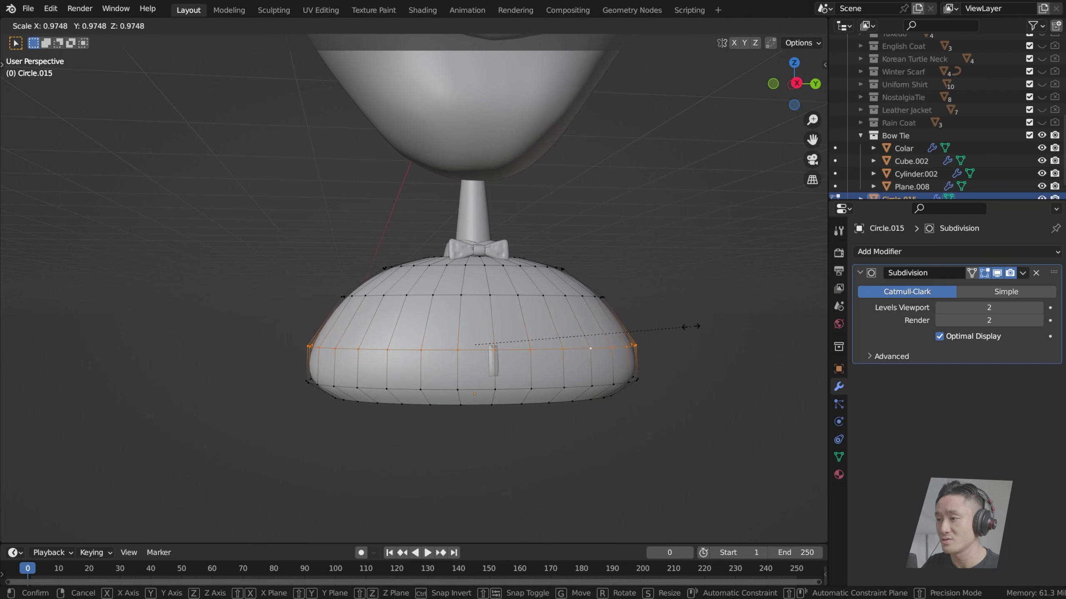
left_click(696, 326)
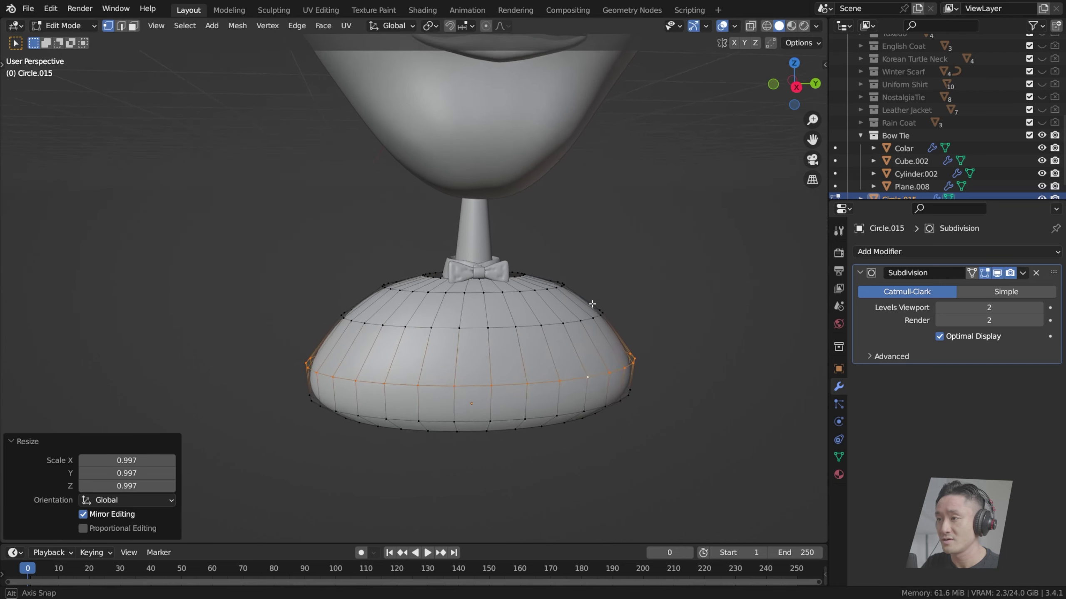
key("ctrl+s")
middle_click_drag(697, 326, 550, 327)
middle_click_drag(511, 298, 486, 280)
scroll(486, 279, "up", 2)
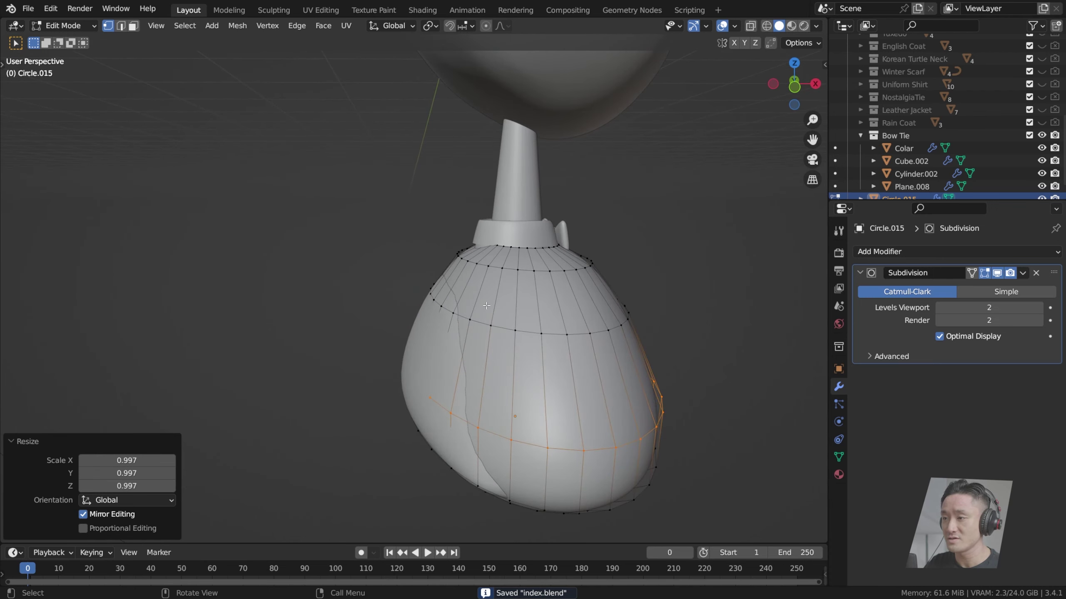
Step: Scale the whole garment mesh to 1.1 along the X axis in front view
key("KP_1")
key("a")
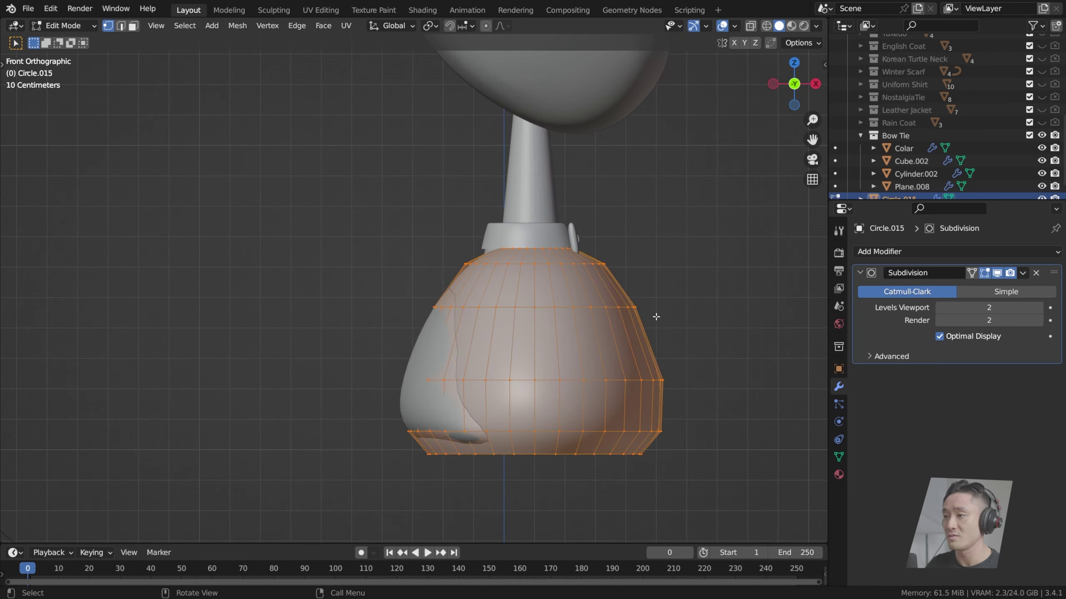
key("s")
key("x")
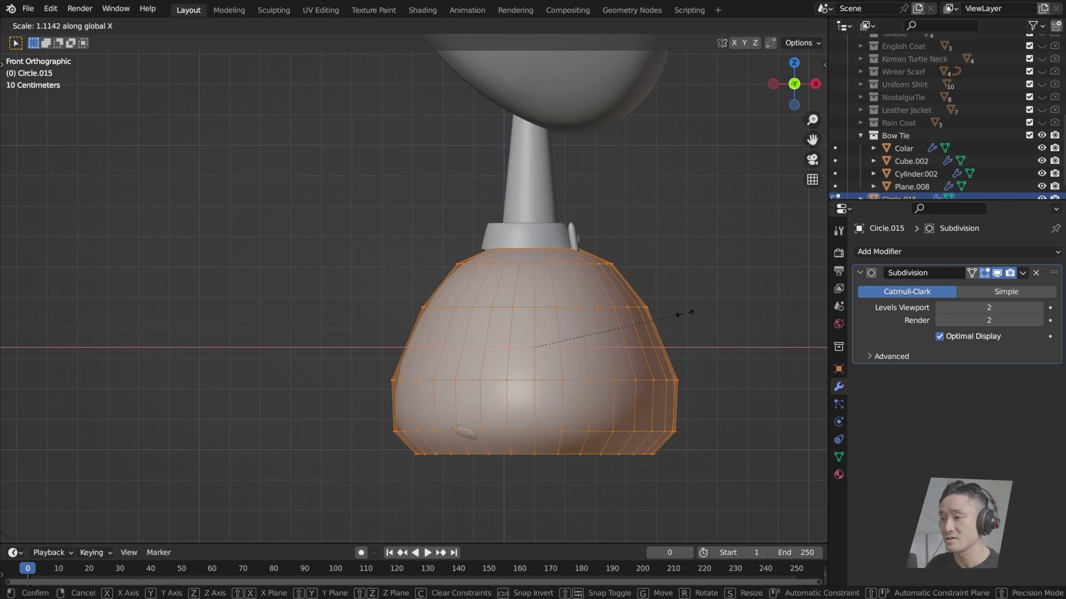
left_click(681, 314)
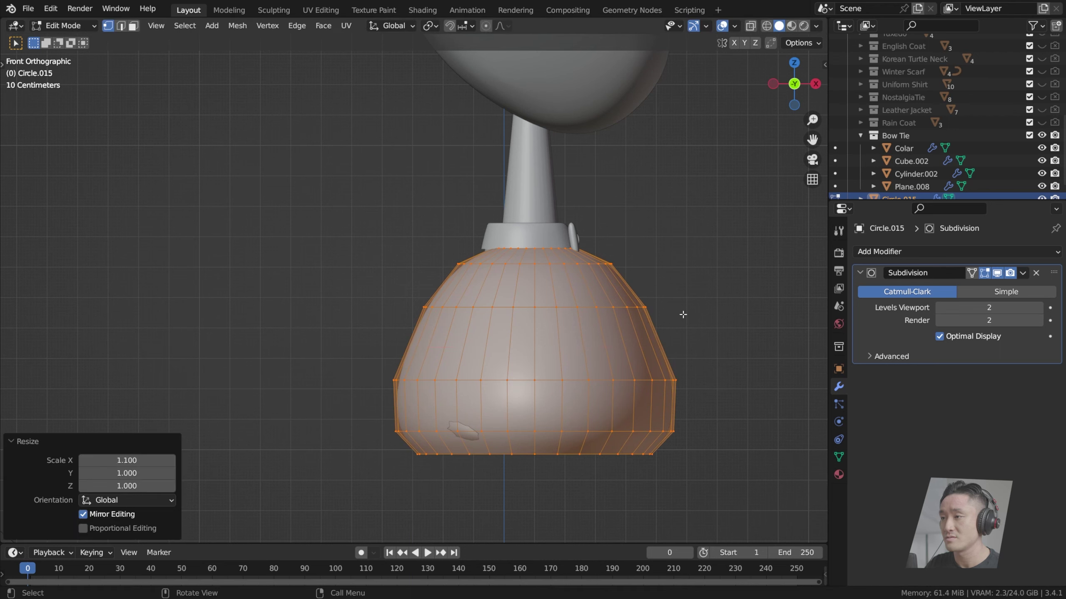
Step: Leave mesh editing and move the garment object about -0.023 m along the X axis
key("Tab")
key("g")
key("x")
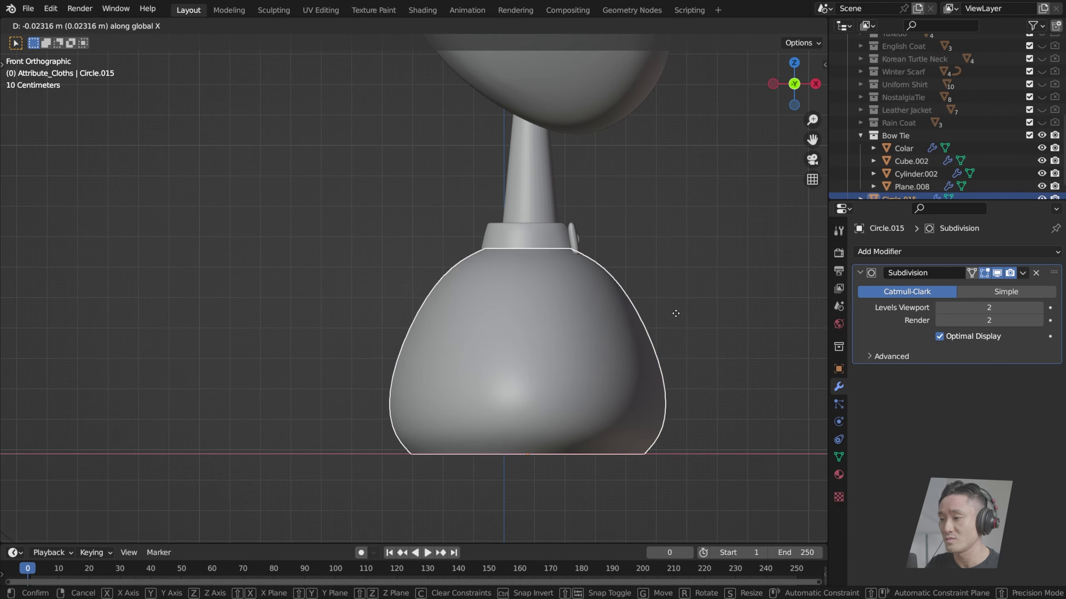
left_click(675, 313)
Step: Turn on X-ray and scale the edge loop just above the garment's bottom edge to about 1.04
left_click(750, 29)
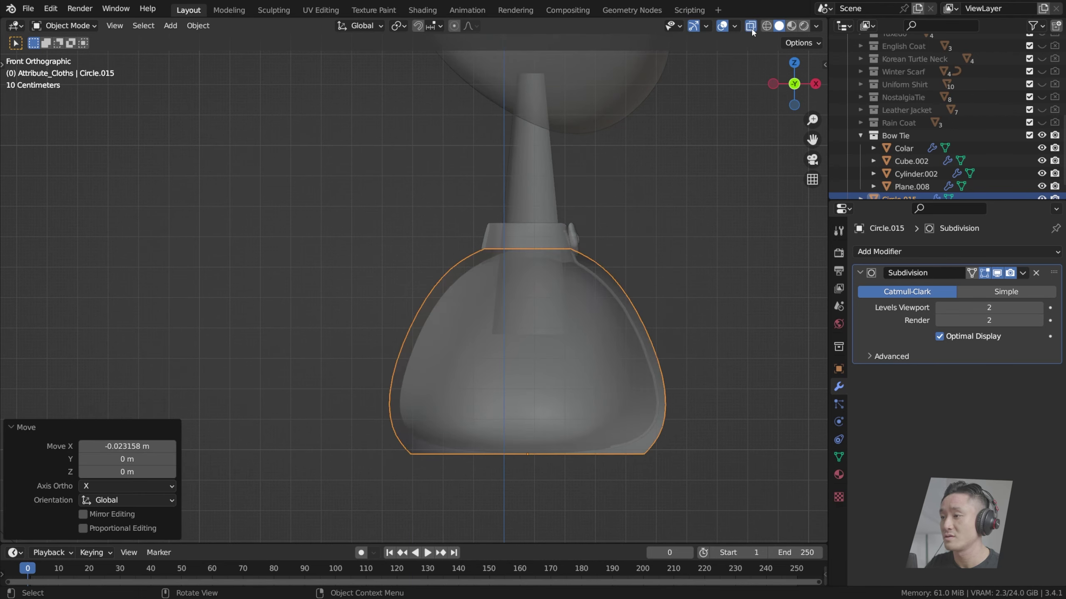
left_click(750, 28)
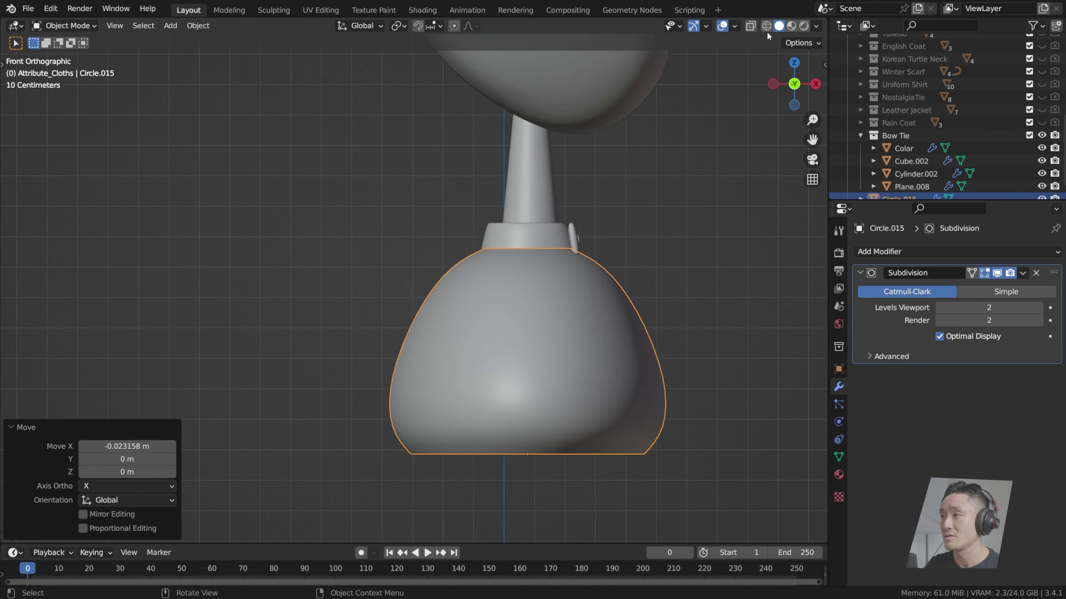
left_click(751, 26)
scroll(692, 293, "up", 3)
key("g")
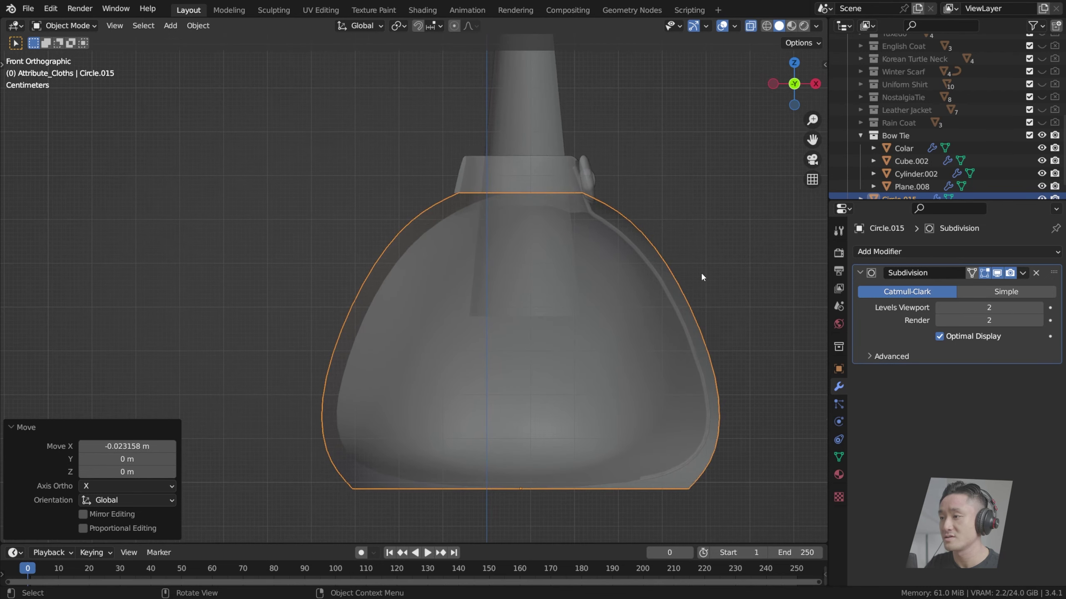
right_click(703, 274)
key("Tab")
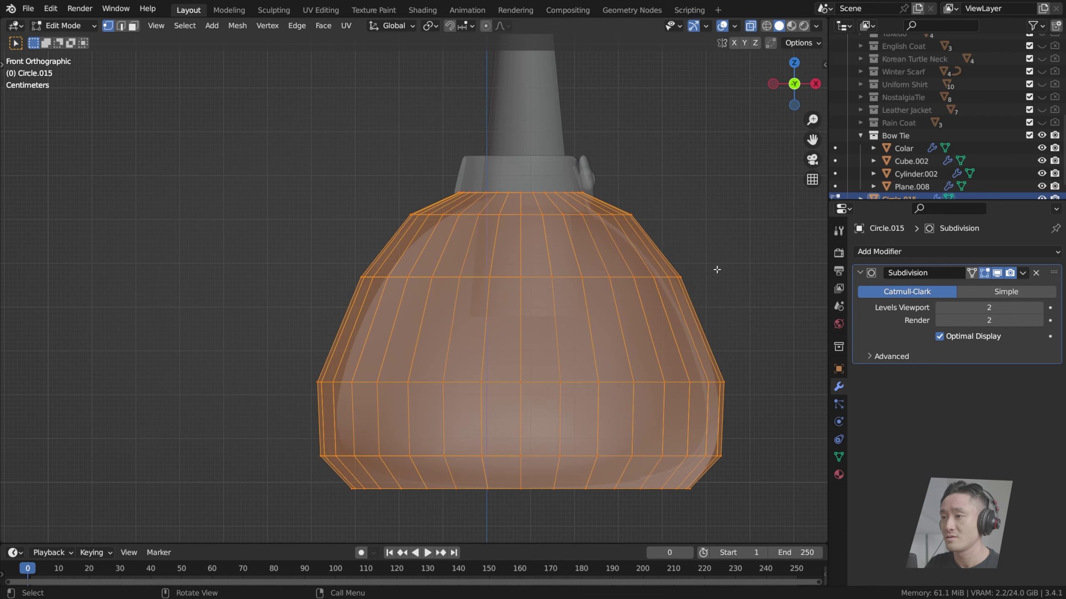
key("s")
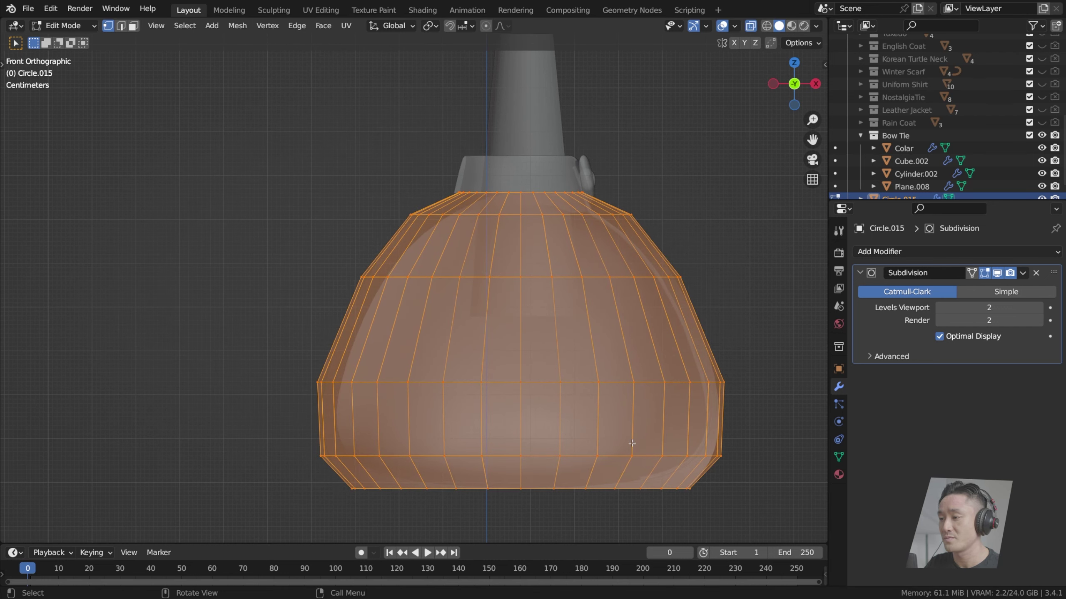
key("alt+a")
left_click(624, 455, "alt")
key("s")
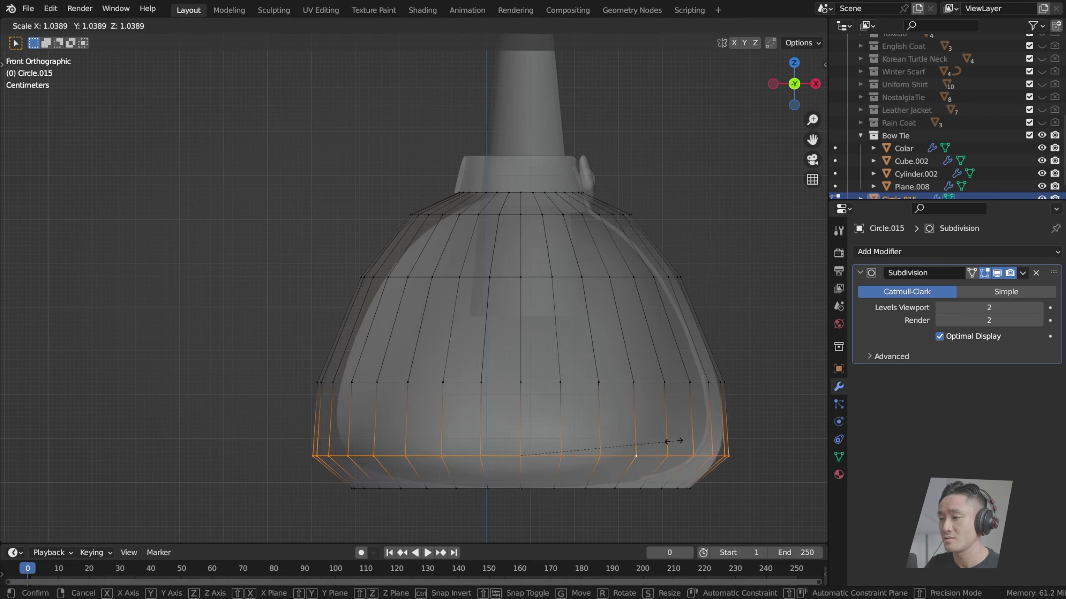
left_click(674, 441)
Step: Select the whole garment mesh and scale it to about 0.998
key("a")
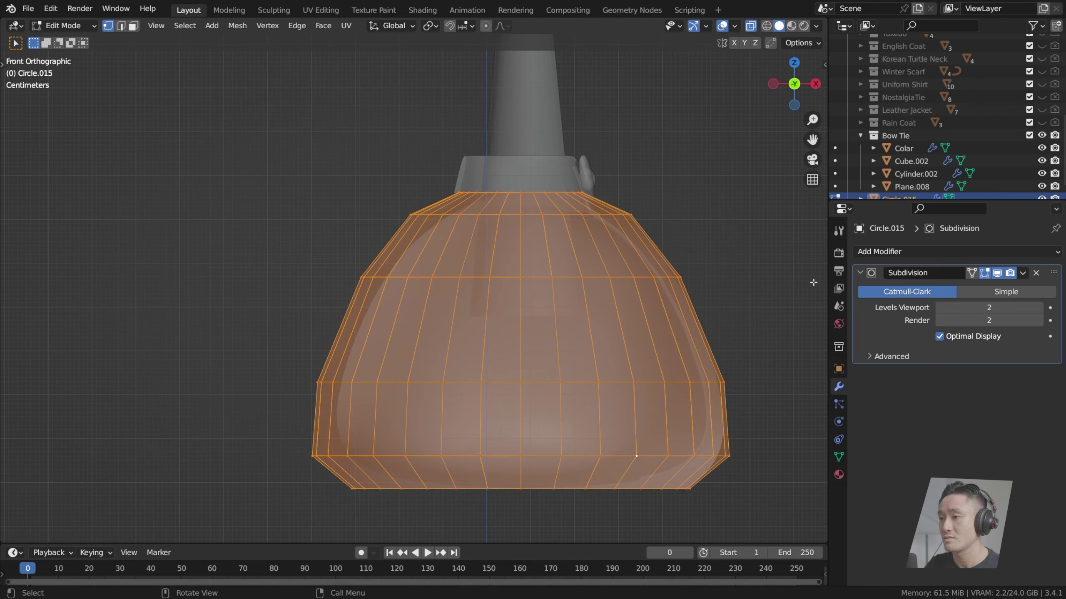
key("s")
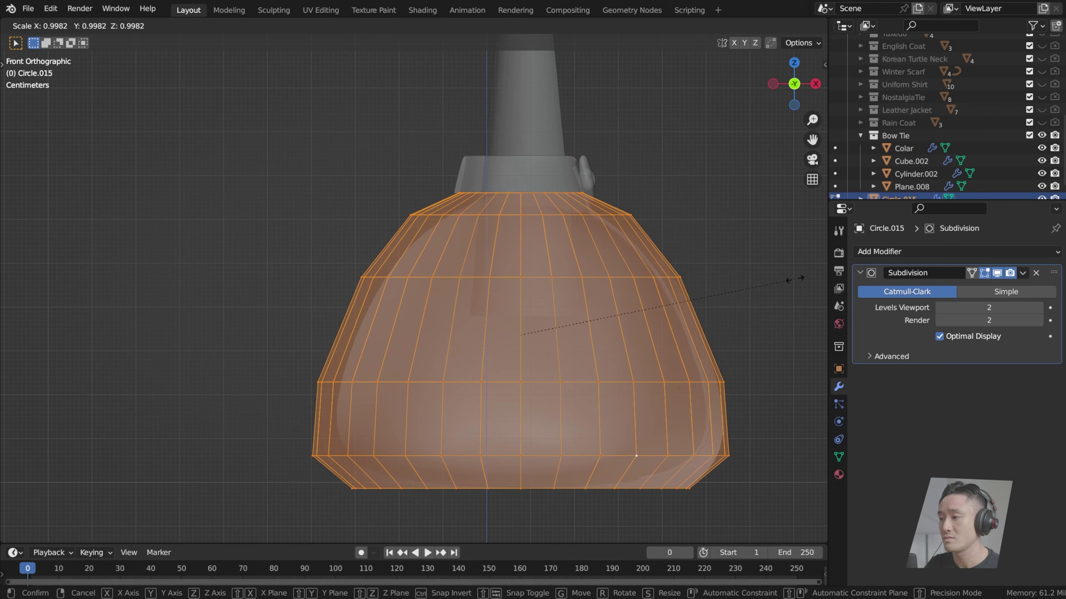
left_click(794, 278)
Step: Move the garment object about 0.007 m along the X axis and save the file
key("Tab")
key("g")
key("x")
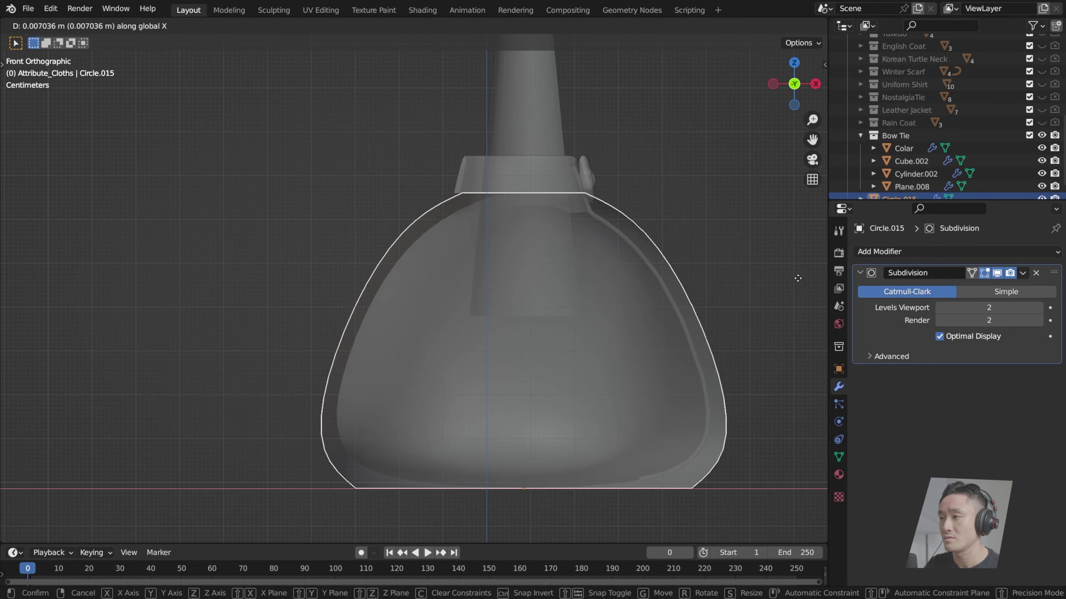
left_click(797, 278)
middle_click_drag(798, 279, 660, 274)
key("ctrl+s")
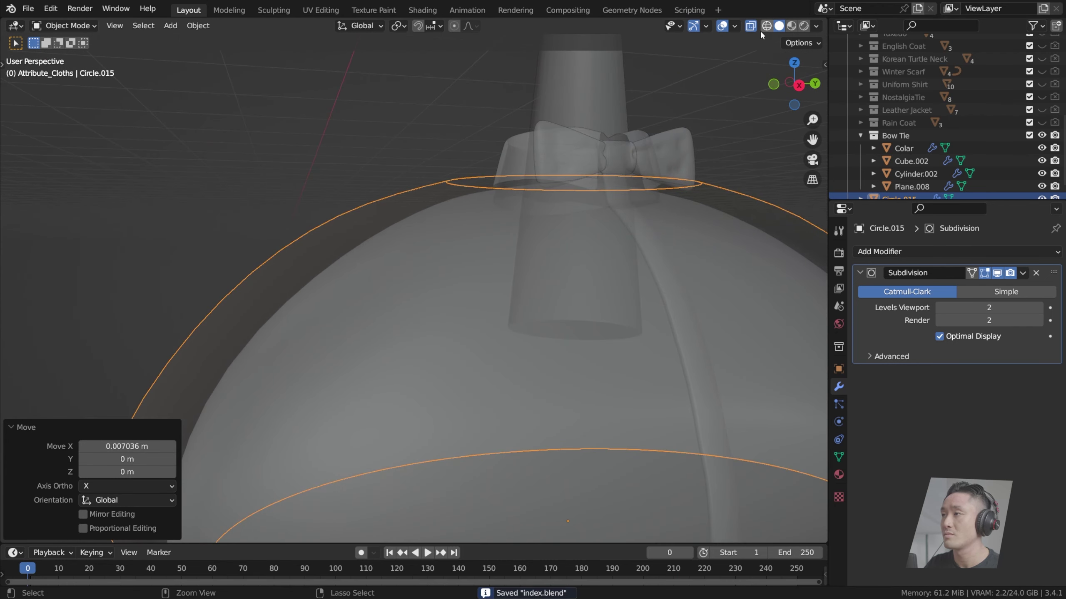
Step: Turn off X-ray display so the garment and bow tie are shown solid
scroll(720, 134, "down", 3)
scroll(721, 133, "down", 2)
middle_click_drag(723, 43, 715, 56)
left_click(751, 26)
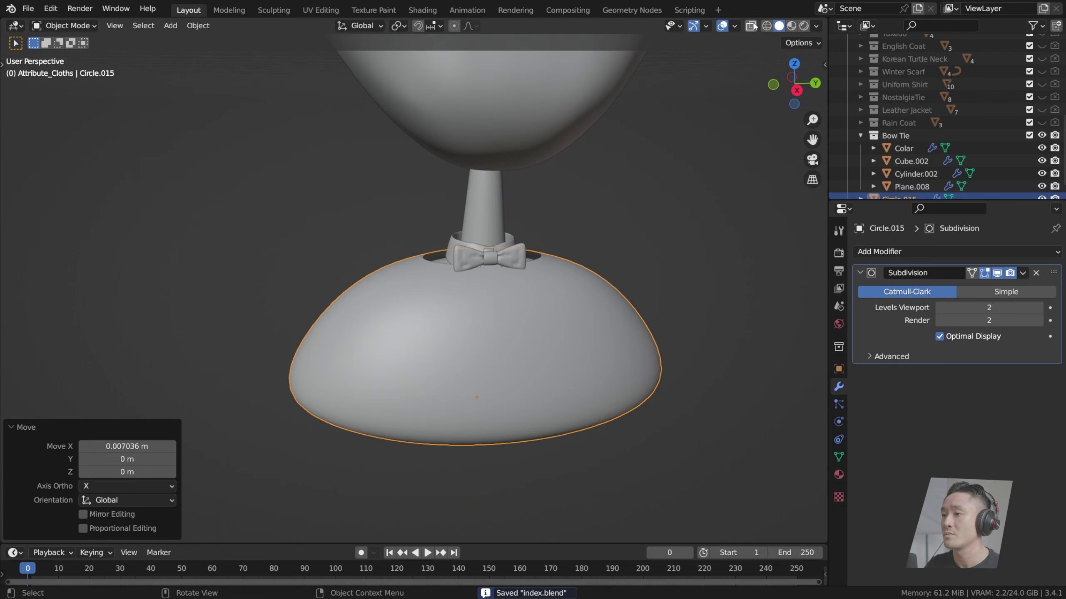
Step: Start editing the garment mesh around the collar with nothing selected and enable mesh symmetry on the Y axis
middle_click_drag(545, 189, 519, 240)
mouse_move(509, 320)
middle_mouse_down()
mouse_move(521, 279)
mouse_move(481, 278)
mouse_move(509, 285)
mouse_move(494, 263)
mouse_move(510, 246)
mouse_move(543, 266)
mouse_move(513, 269)
middle_mouse_up()
key("Tab")
scroll(513, 269, "up", 3)
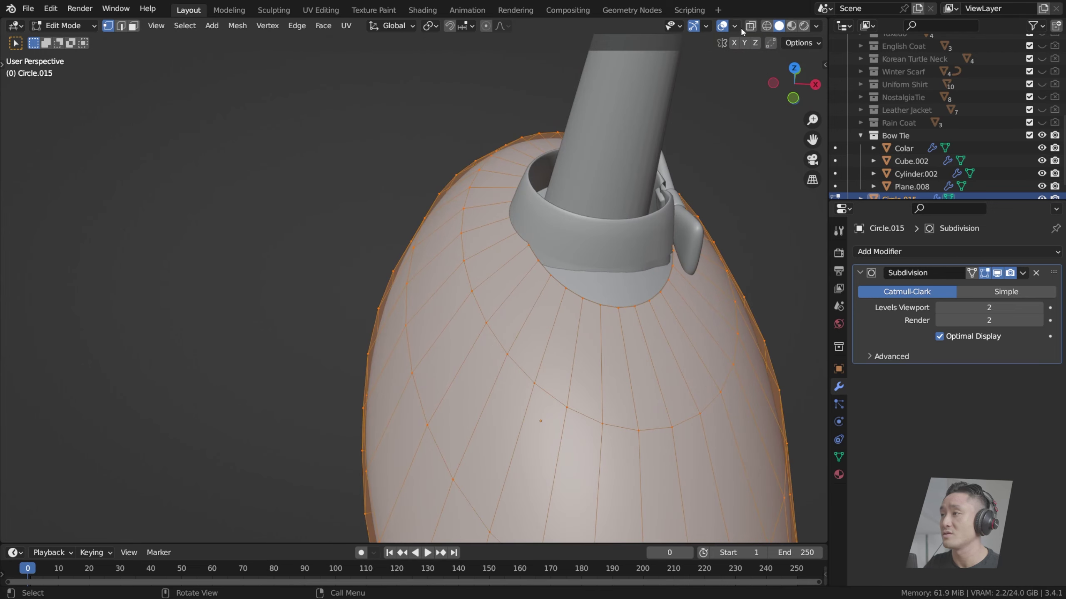
key("alt+a")
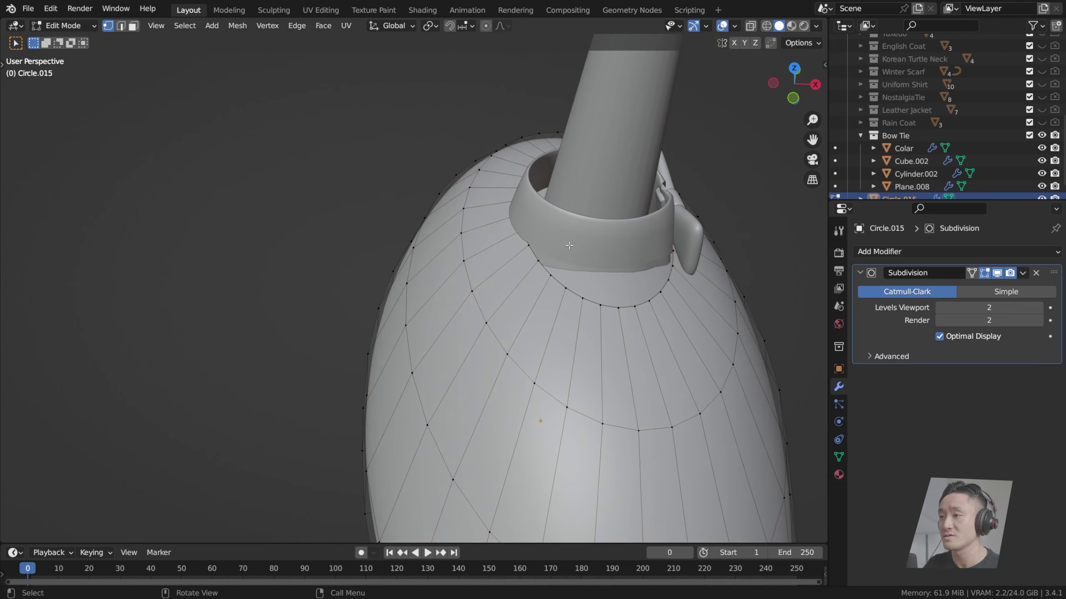
scroll(528, 281, "up", 3)
middle_click_drag(604, 296, 522, 305)
scroll(545, 239, "down", 2)
scroll(564, 198, "down", 1)
left_click(744, 44)
Step: Move three neighbouring vertices at the rear side of the neck opening along negative X to follow the collar's lower edge
scroll(522, 305, "up", 3)
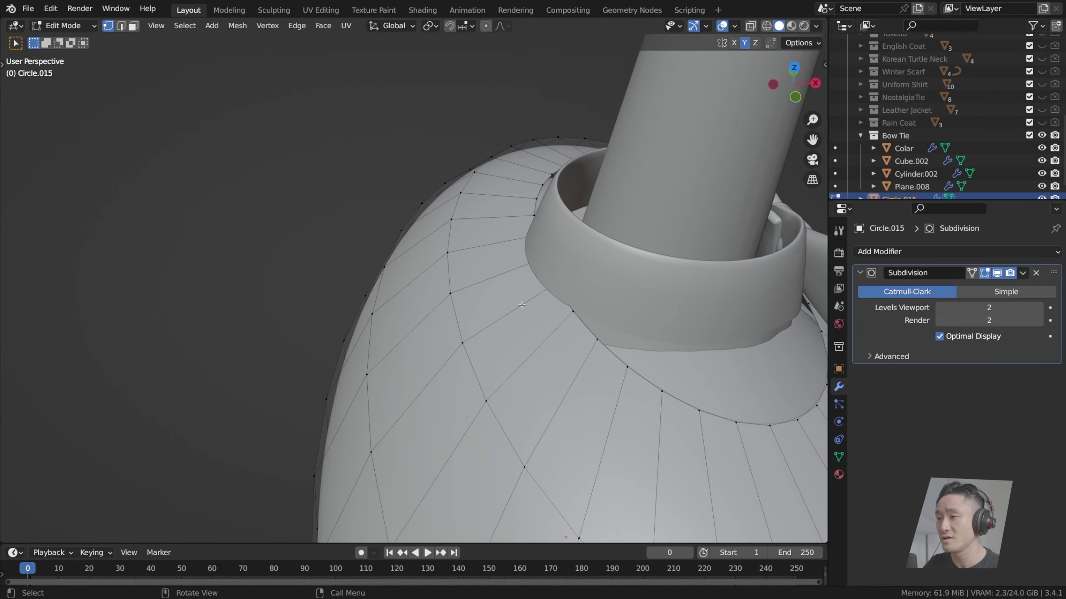
left_click(575, 310)
middle_click_drag(587, 308, 559, 316, "shift")
key("g")
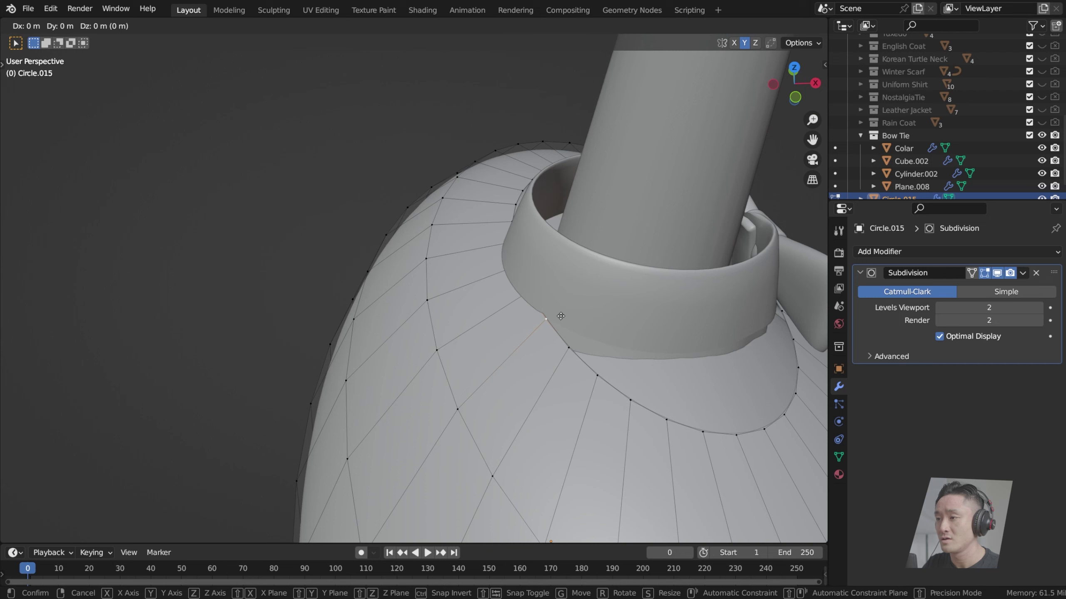
key("x")
left_click(540, 303)
key("g")
key("x")
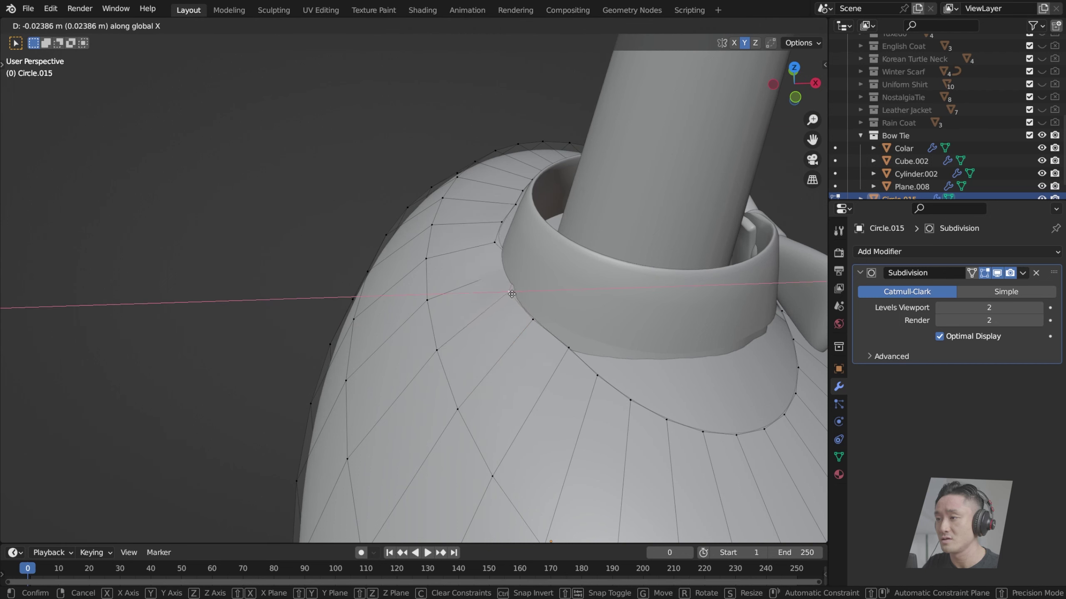
left_click(516, 293)
left_click(512, 265)
key("g")
key("x")
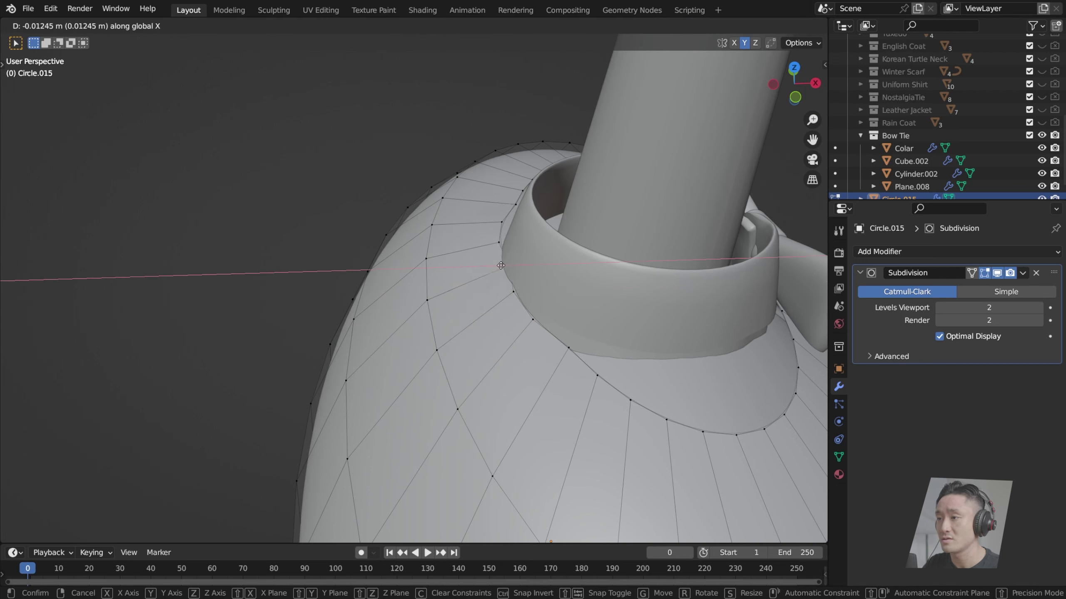
left_click(494, 267)
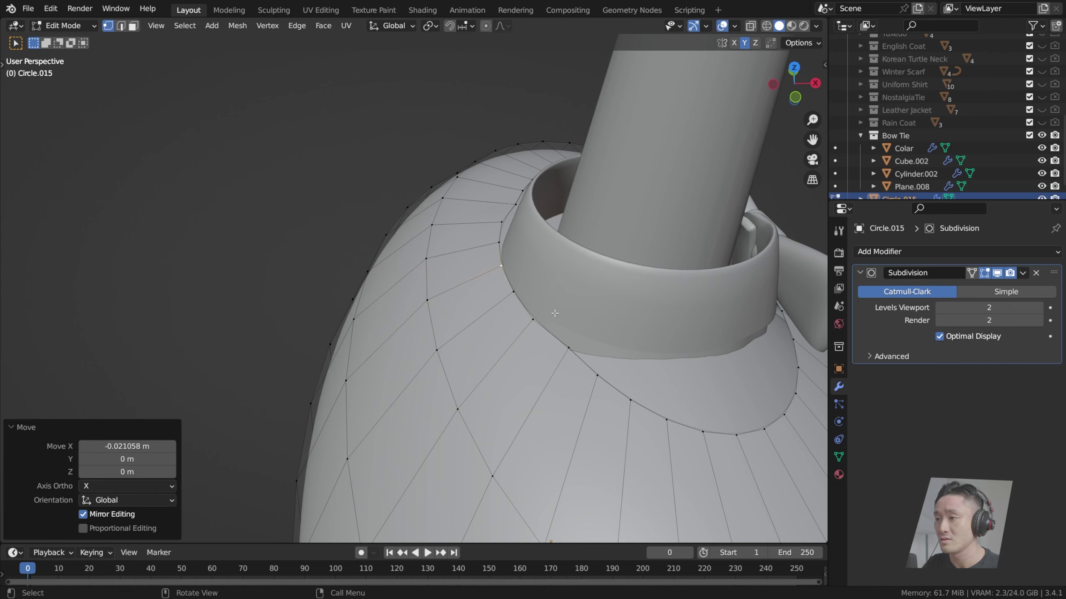
Step: Shift the next two side vertices of the neck opening along positive X toward the collar's lower edge
middle_click_drag(555, 313, 476, 331)
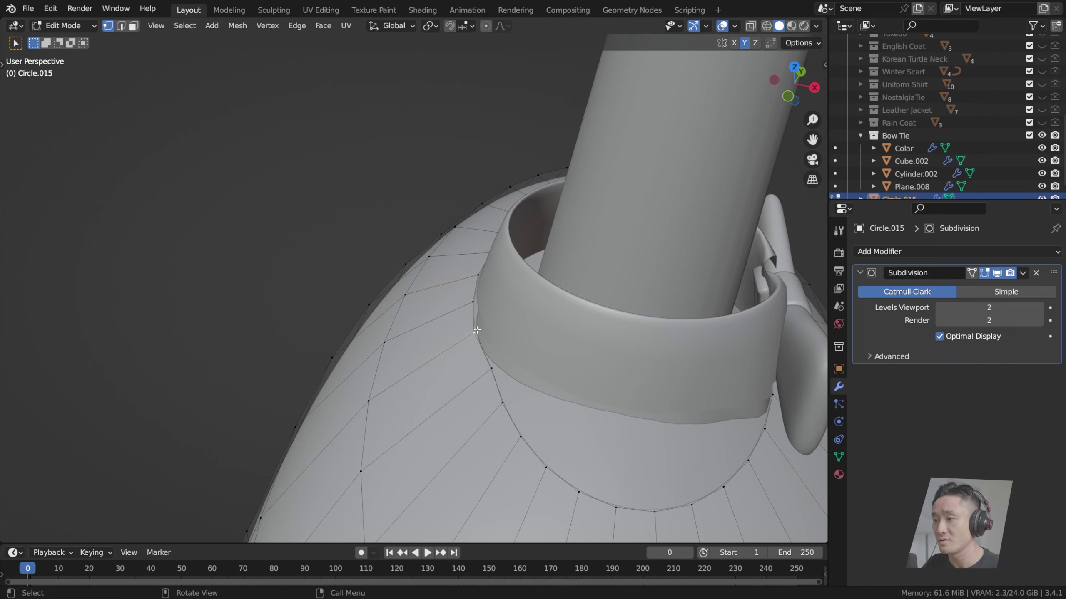
key("g")
key("x")
left_click(486, 335)
left_click(492, 368)
key("g")
key("x")
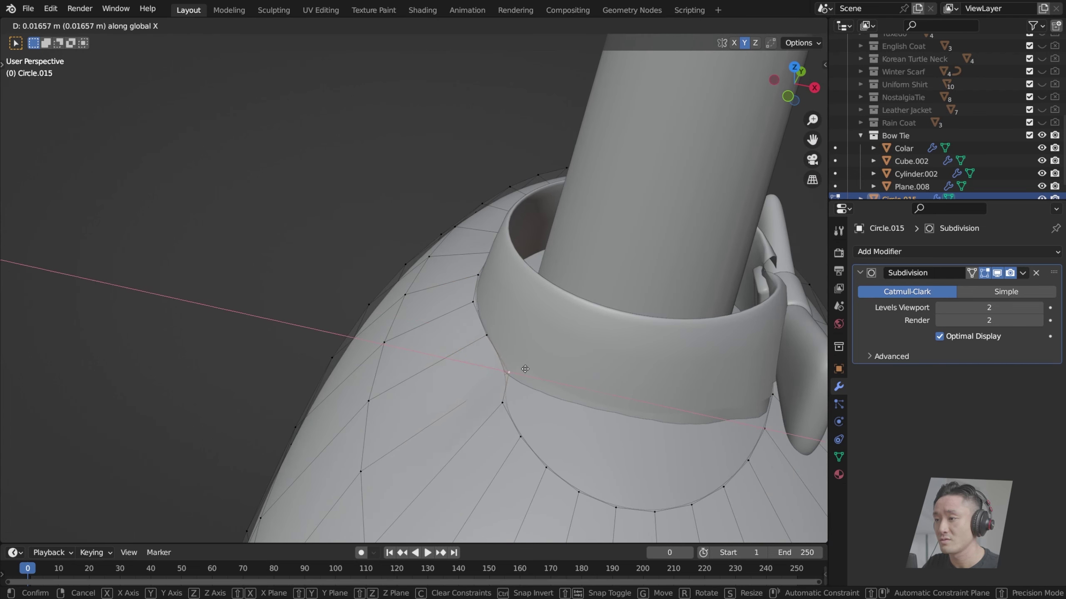
left_click(538, 366)
Step: Move the next two side vertices of the neck opening about 0.03 m and 0.06 m along Y to meet the collar
middle_click_drag(538, 367, 578, 358)
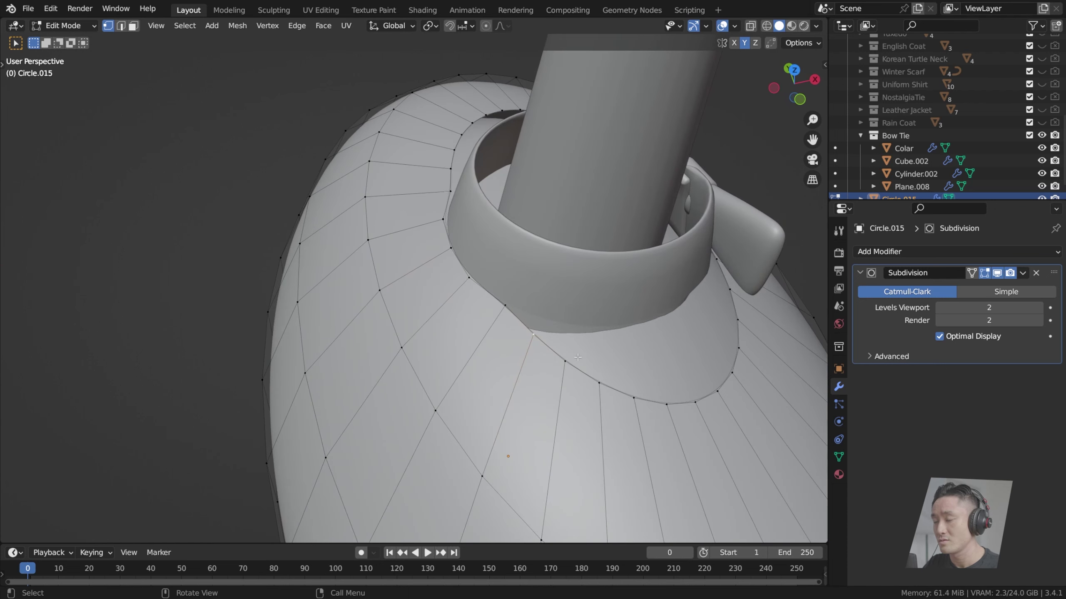
key("g")
key("y")
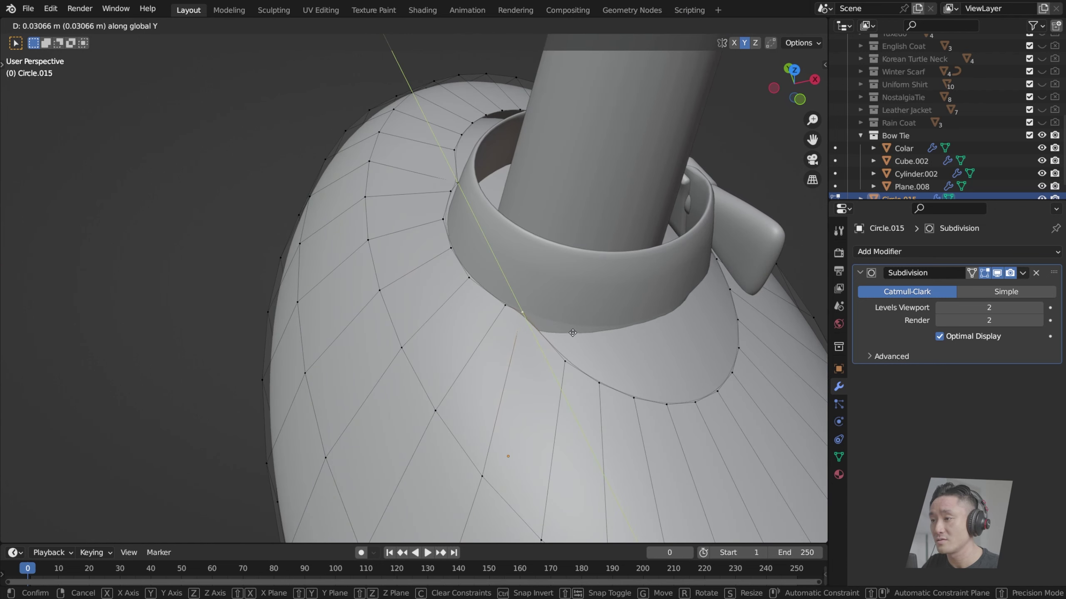
left_click(574, 335)
middle_click_drag(558, 340, 490, 352)
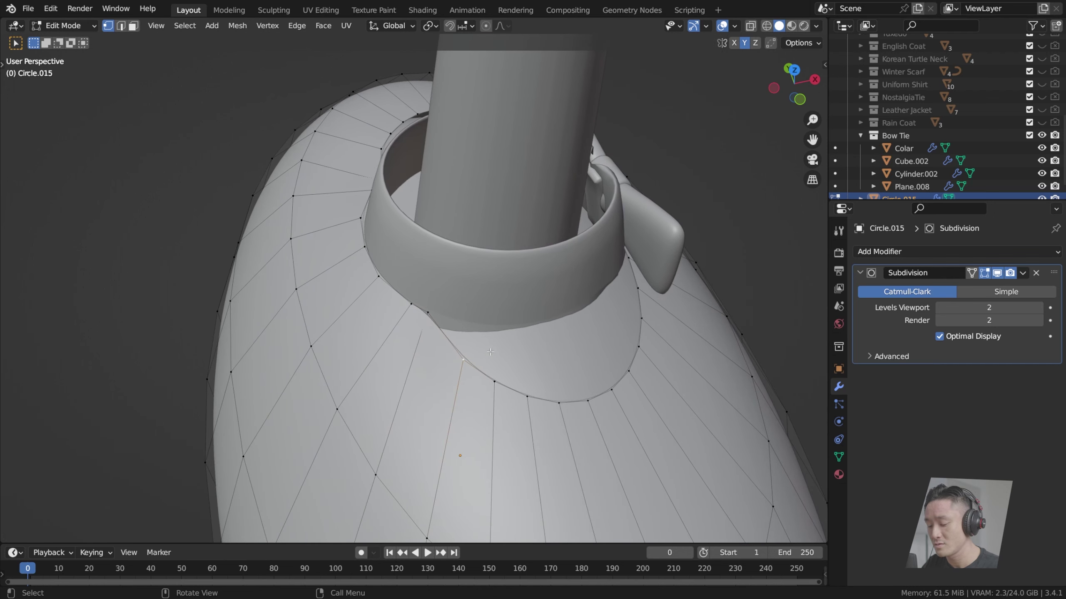
key("g")
key("y")
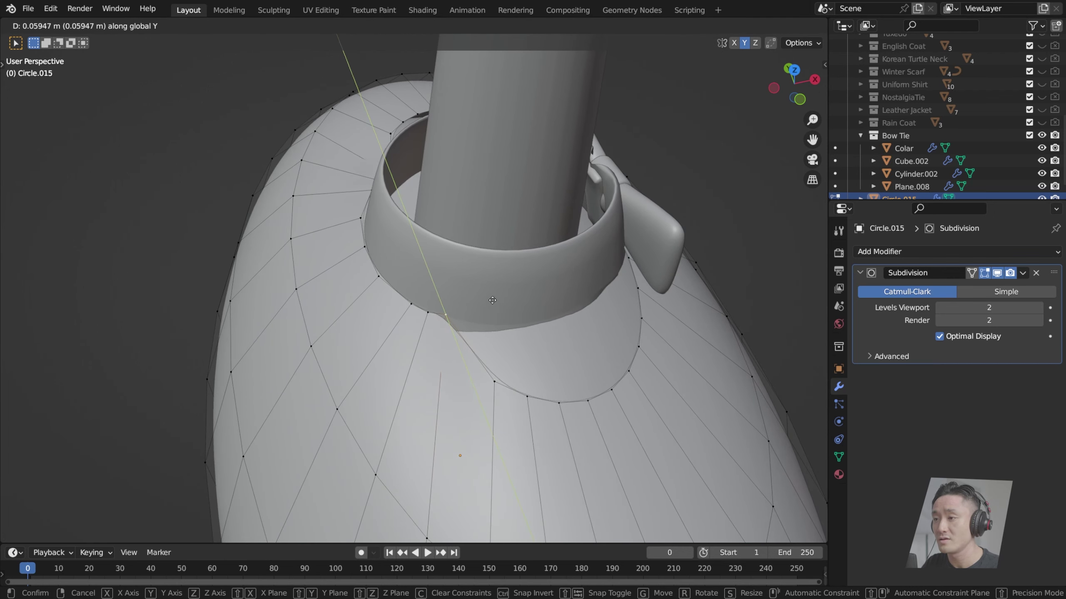
left_click(493, 300)
Step: Move the following two neck opening vertices about 0.081 m and 0.089 m along Y to the collar's lower edge
left_click(504, 381)
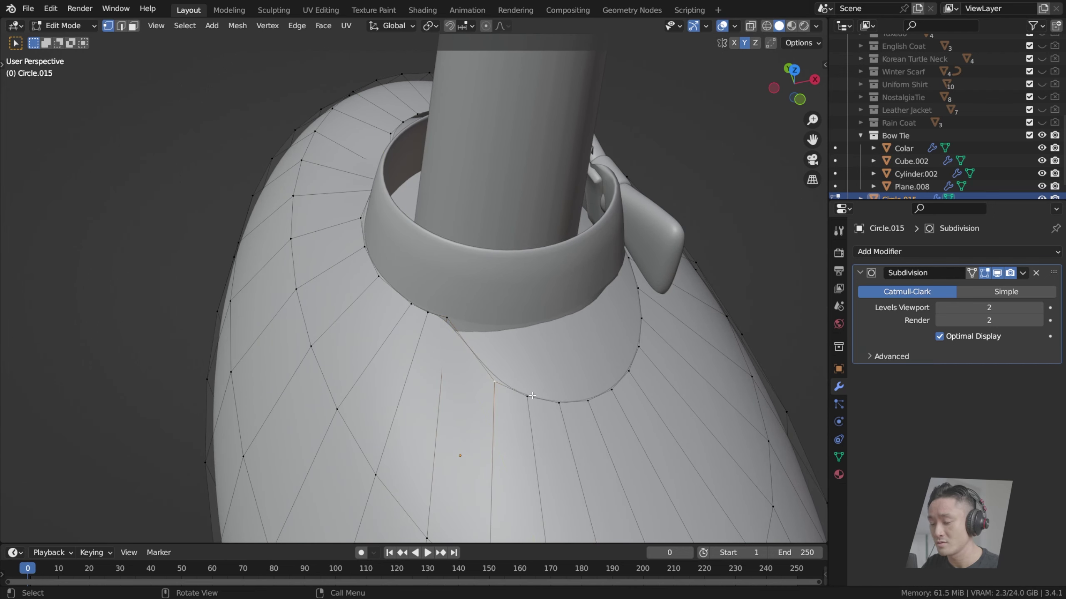
key("g")
key("y")
left_click(515, 330)
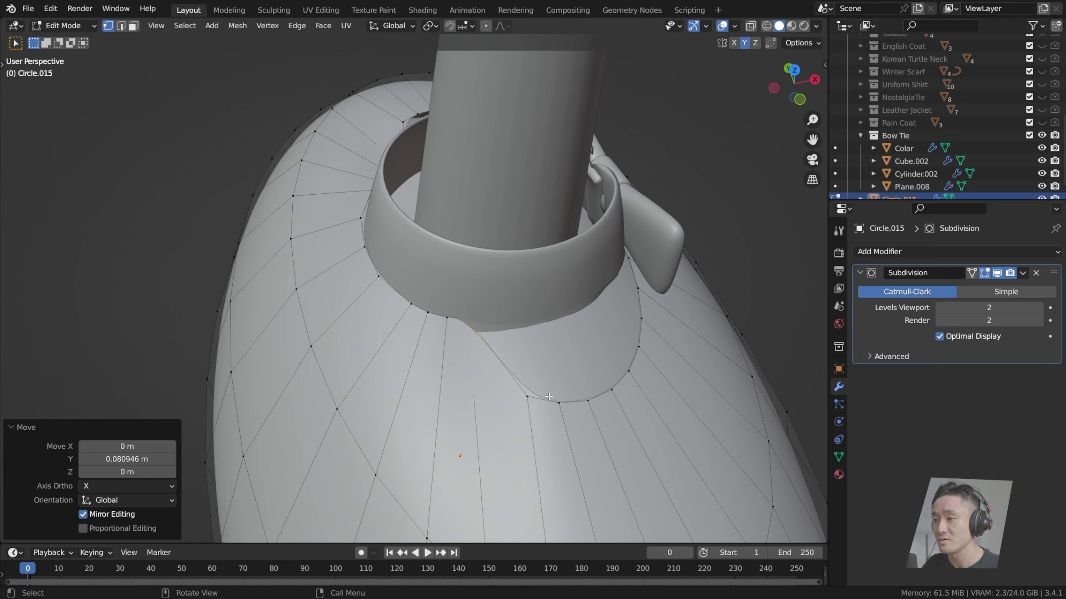
left_click(527, 396)
key("g")
key("y")
left_click(520, 321)
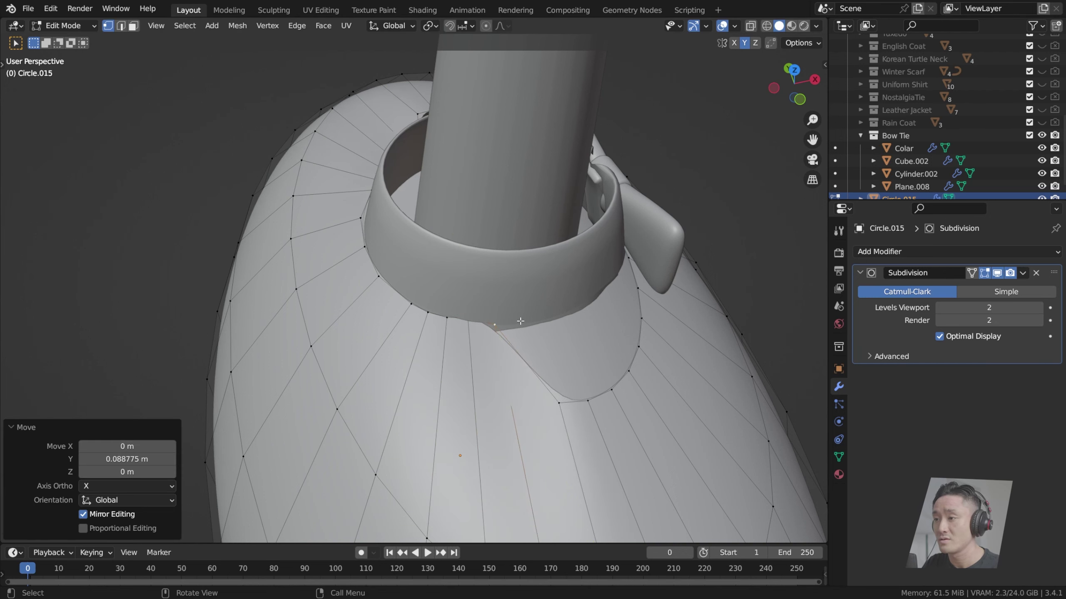
Step: Pull one more neighbouring neck opening vertex along Y up to the collar's lower edge
left_click(561, 404)
key("g")
key("y")
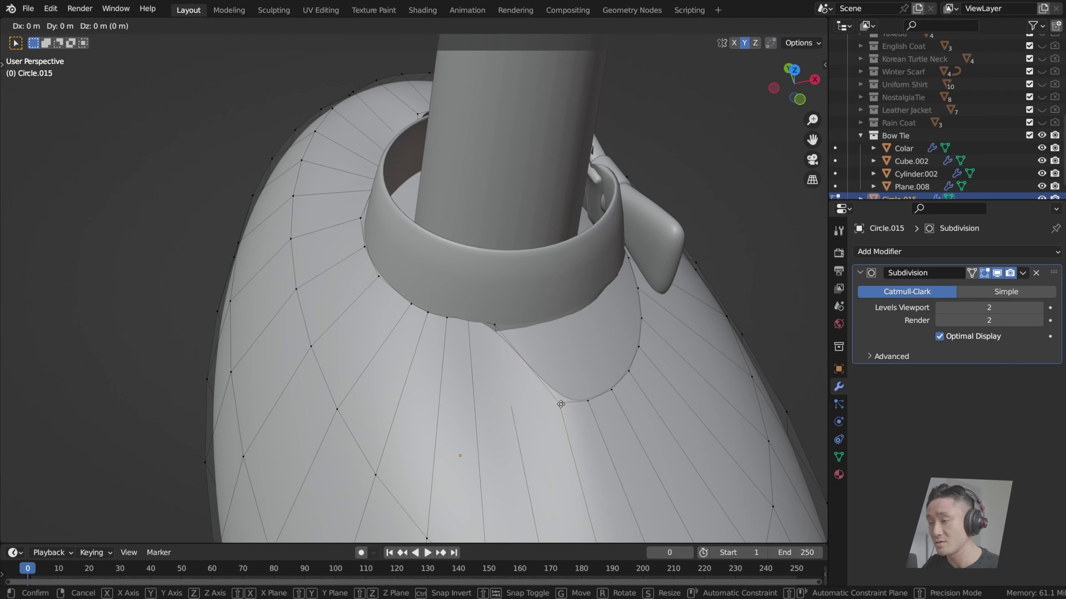
left_click(541, 320)
Step: Select two adjacent neck opening vertices nearer the bow tie and move them together about 0.096 m along Y
middle_click_drag(540, 320, 480, 356)
left_click(418, 376)
middle_click_drag(418, 377, 489, 381)
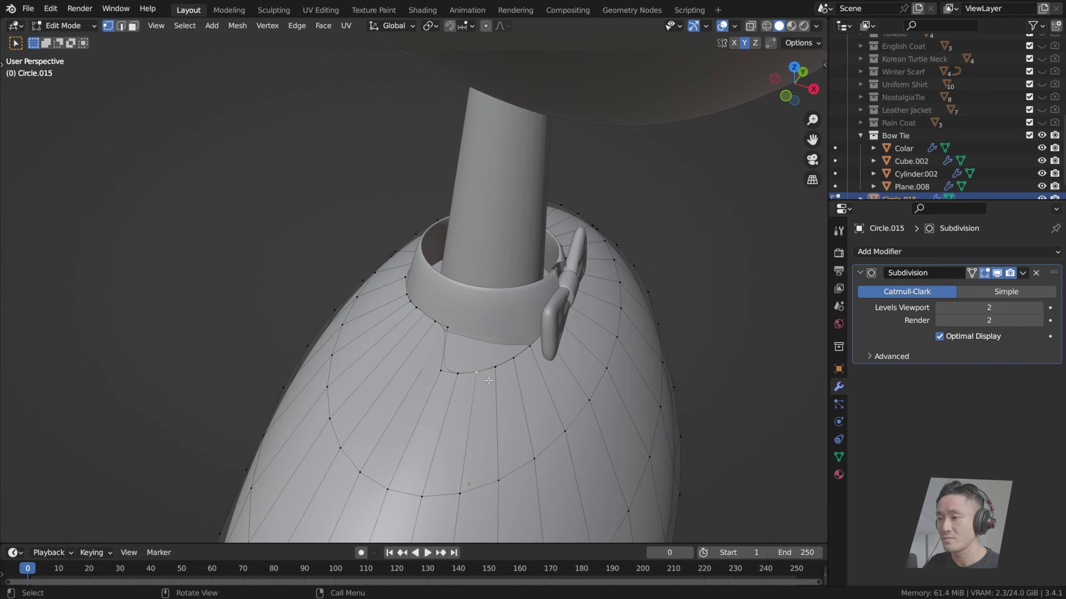
scroll(466, 367, "up", 3)
key("g")
key("y")
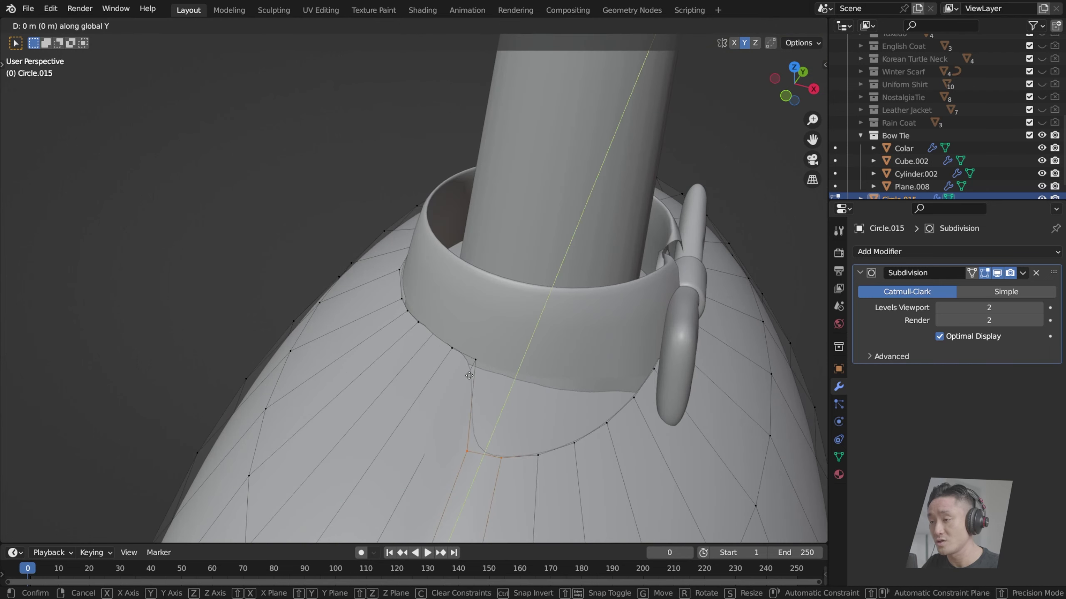
left_click(514, 308)
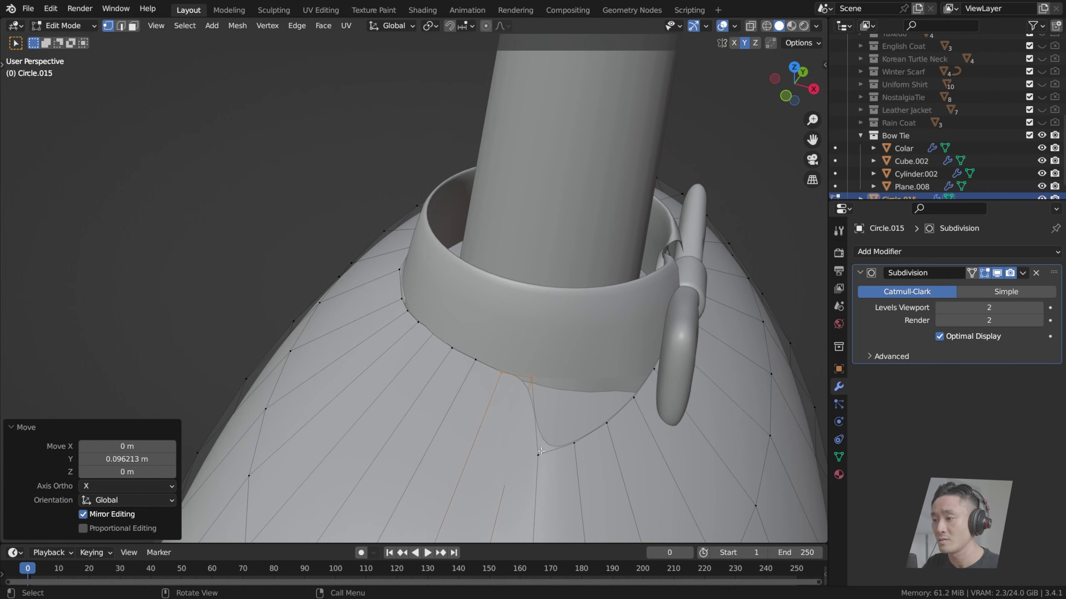
Step: Move the next two neck opening vertices about 0.066 m and 0.015 m along Y to the collar's lower edge and save the file
left_click(576, 444, "shift")
key("g")
key("y")
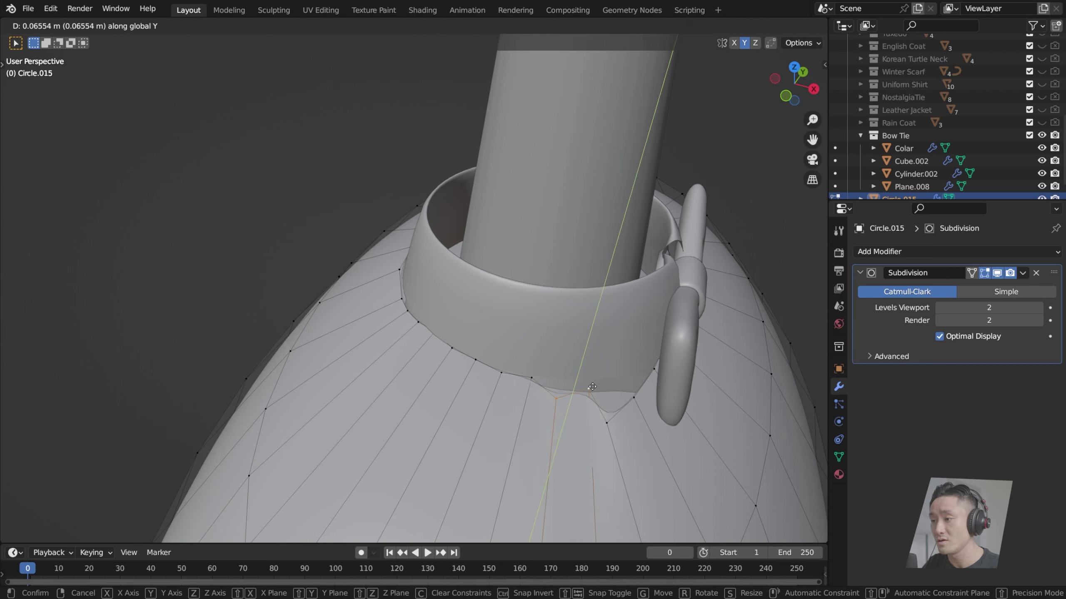
left_click(592, 383)
key("g")
key("y")
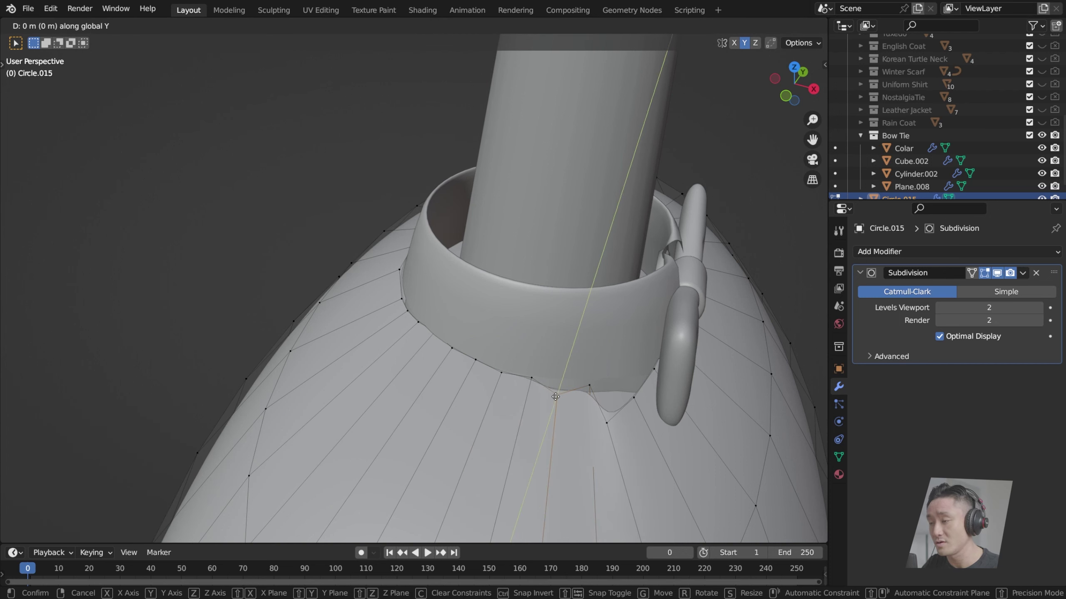
left_click(562, 386)
scroll(560, 384, "down", 4)
middle_click_drag(560, 384, 496, 354)
key("ctrl+s")
Step: Shift two neck opening vertices about -0.033 m and -0.015 m along Y to even out the curve beside the collar, saving the file
scroll(496, 354, "down", 3)
scroll(450, 341, "up", 5)
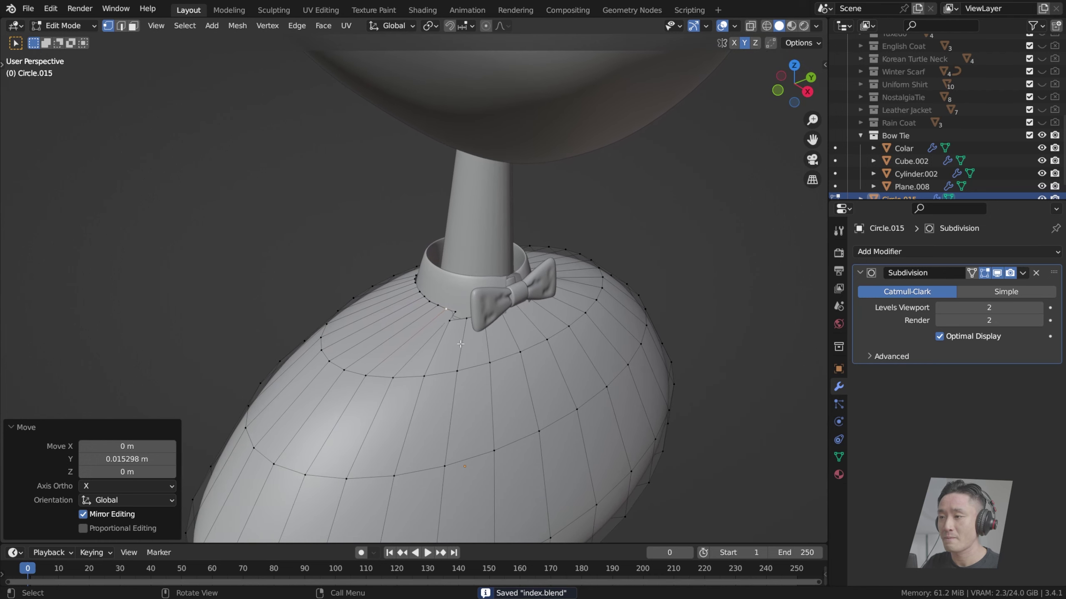
left_click(490, 330)
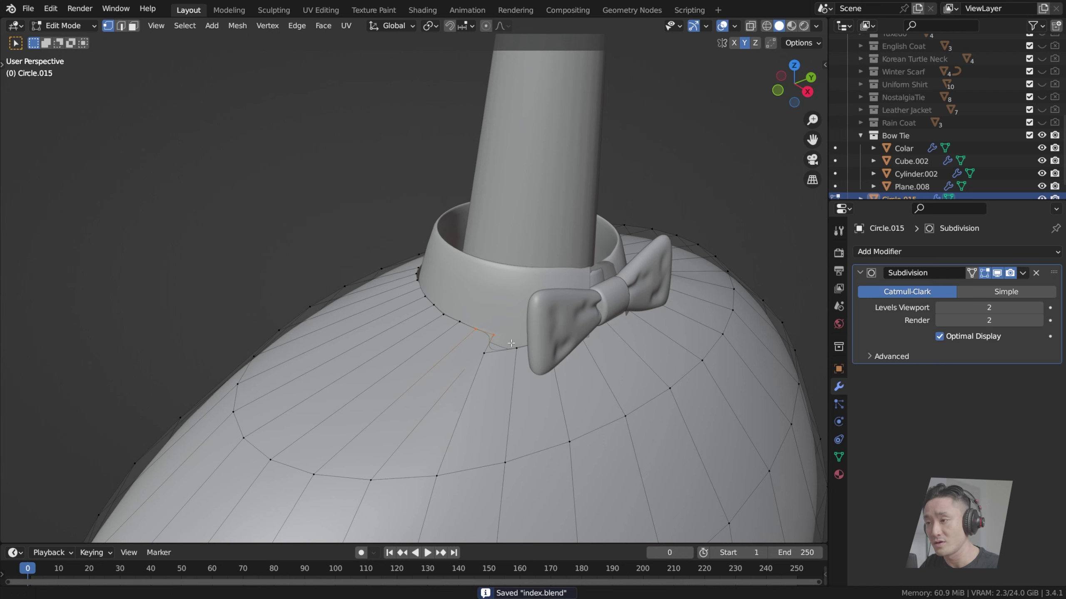
key("g")
key("y")
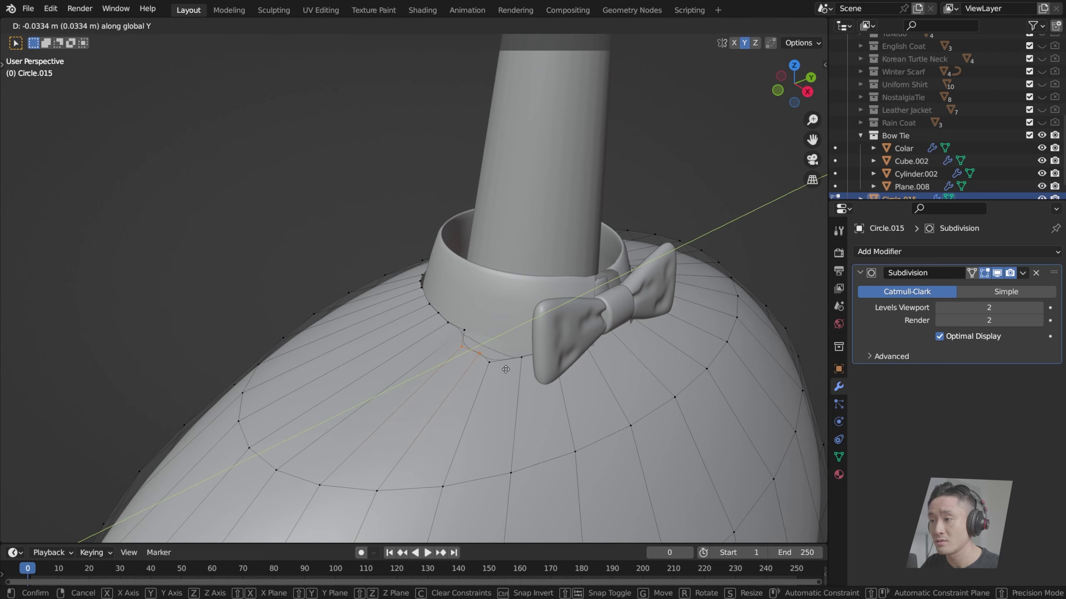
left_click(503, 371)
key("ctrl+s")
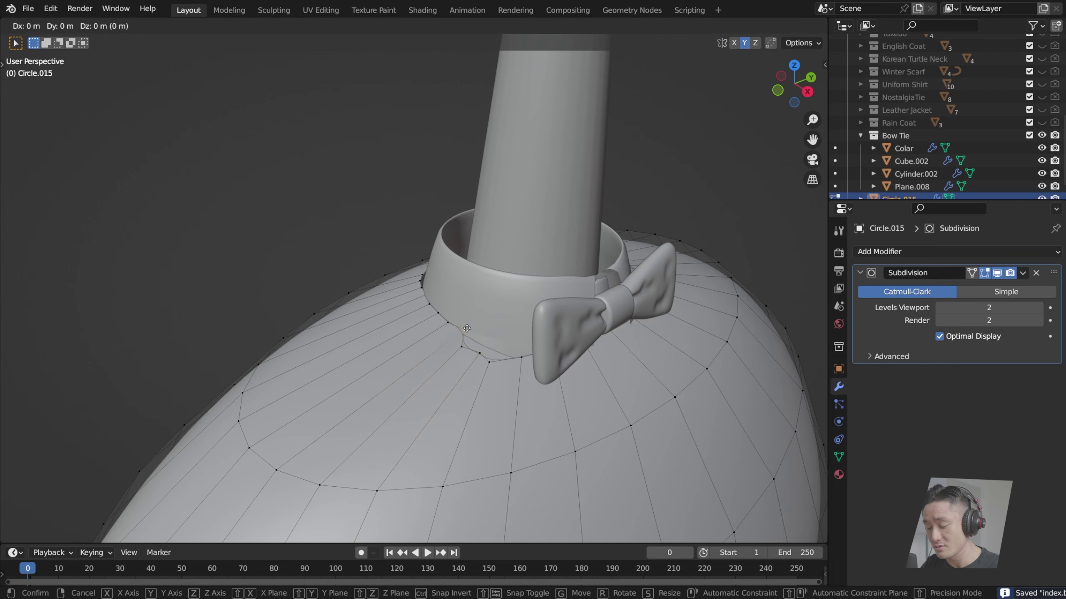
key("g")
key("y")
left_click(458, 334)
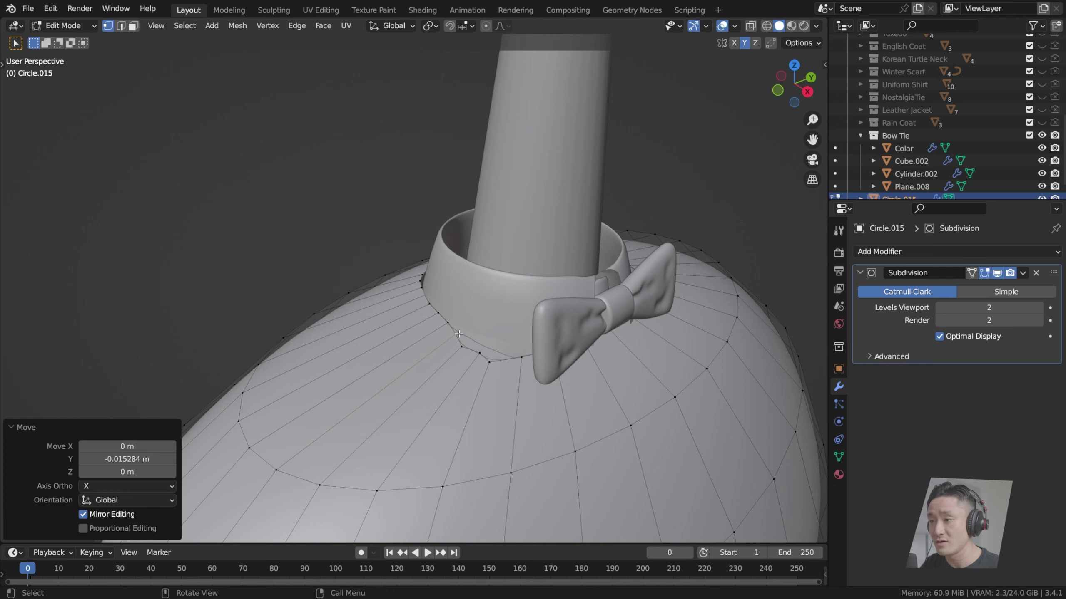
Step: Slide the three following neck opening vertices along negative Y to even their spacing, the one nearest the bow tie about -0.044 m
key("g")
key("y")
left_click(494, 358)
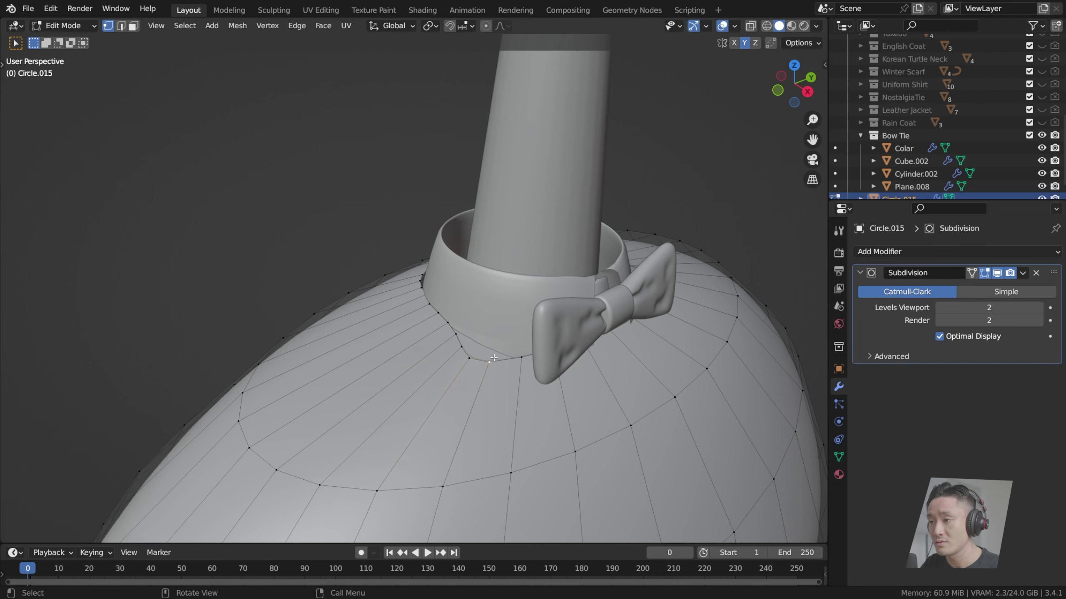
key("g")
key("y")
left_click(489, 362)
left_click(521, 357)
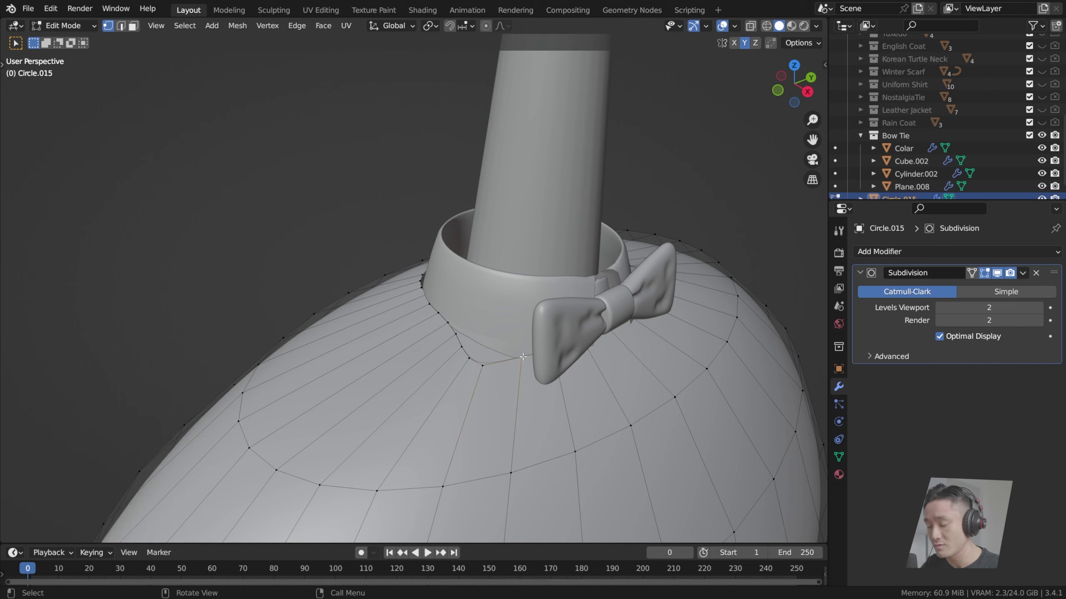
key("g")
key("y")
left_click(505, 392)
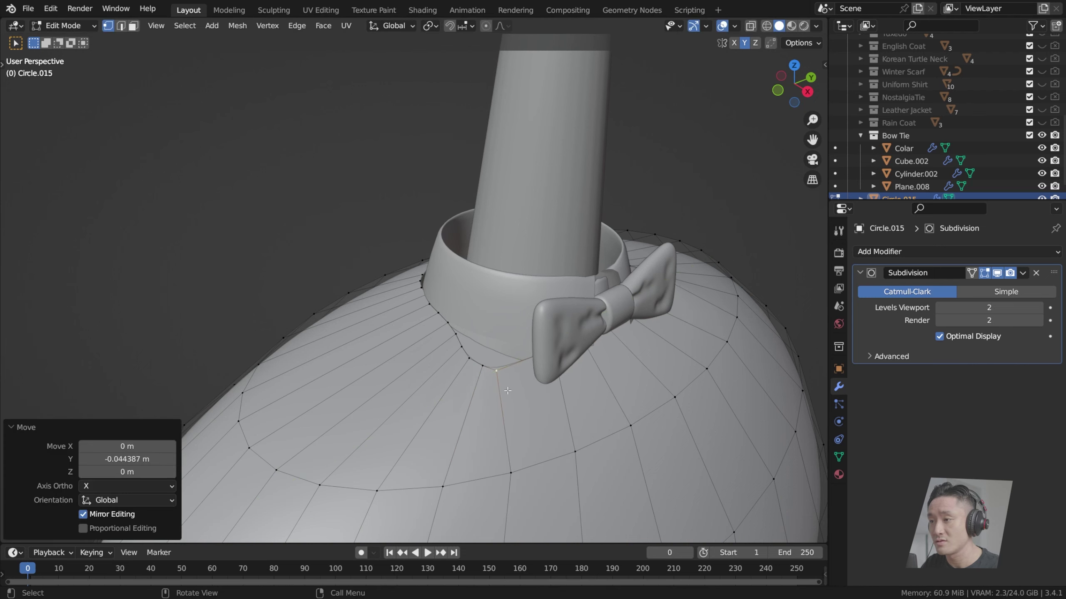
Step: Examine the front neck opening vertices hidden behind the bow tie in X-ray view
middle_click_drag(505, 393, 526, 348)
left_click(751, 27)
left_click_drag(482, 341, 582, 367)
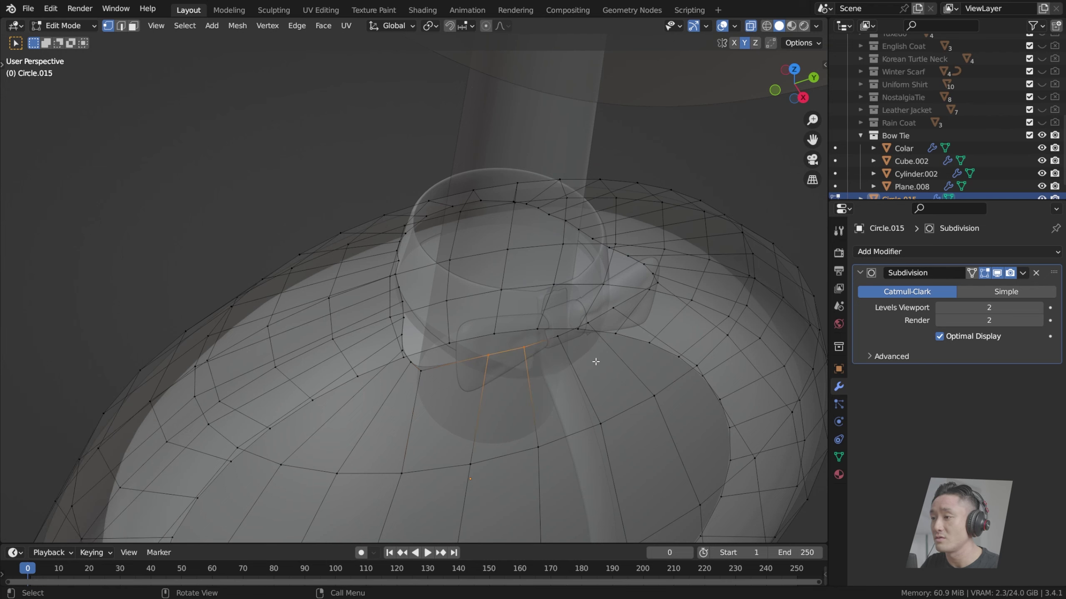
middle_click_drag(594, 362, 525, 345)
left_click(721, 102)
scroll(721, 102, "down", 4)
mouse_move(580, 286)
middle_mouse_down()
mouse_move(569, 261)
mouse_move(571, 302)
middle_mouse_up()
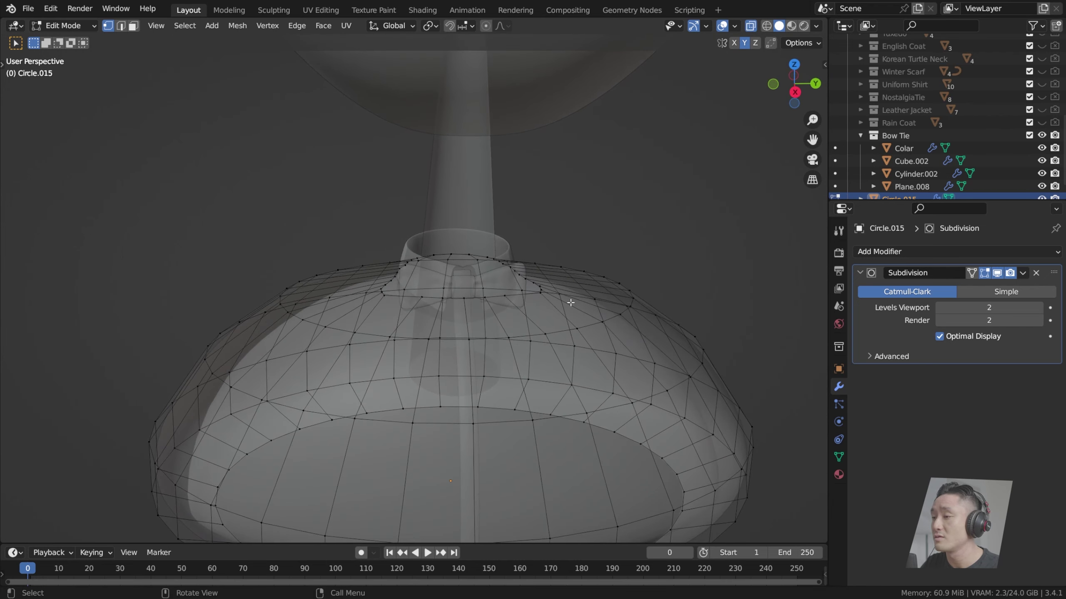
left_click(750, 26)
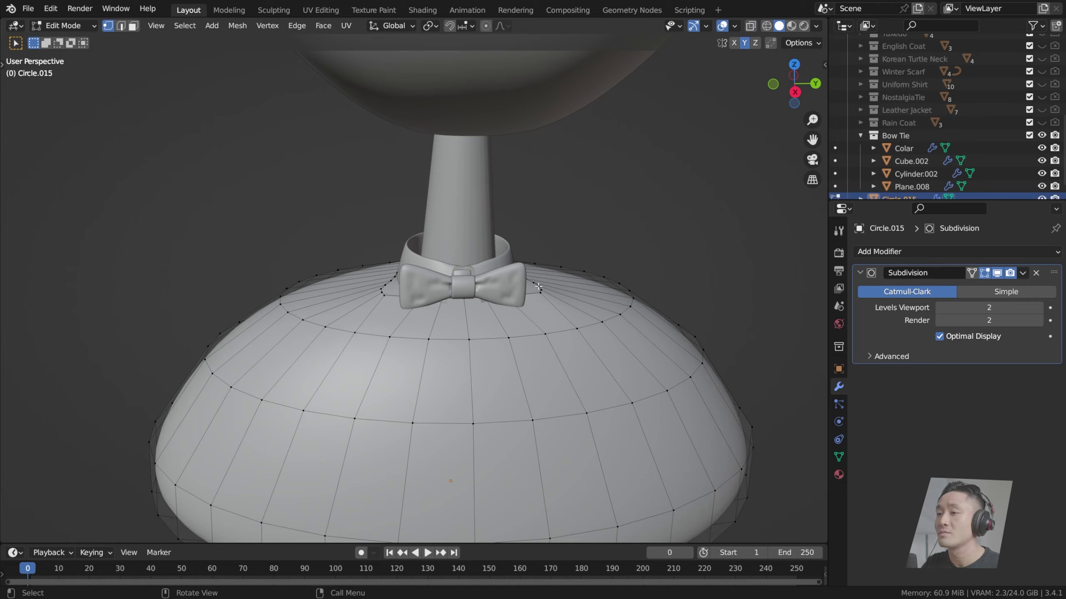
Step: Save the file and delete the selected vertices at the front of the neck opening beneath the bow tie
key("ctrl+s")
middle_click_drag(652, 181, 489, 300)
scroll(545, 296, "up", 2)
middle_click_drag(441, 270, 439, 360)
scroll(439, 359, "down", 5)
scroll(439, 360, "up", 6)
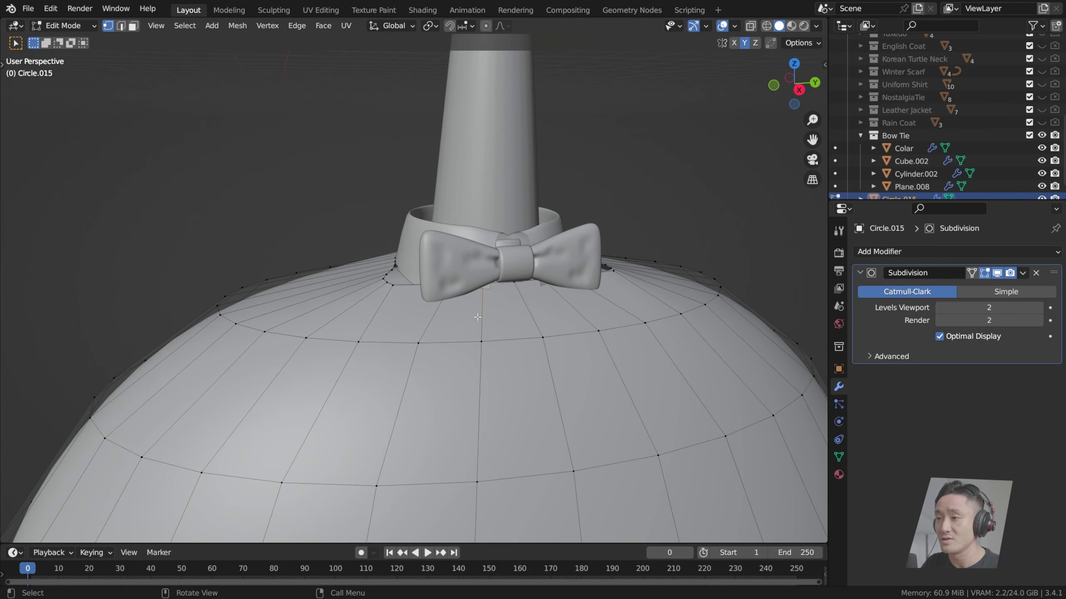
scroll(467, 323, "down", 3)
scroll(467, 322, "up", 3)
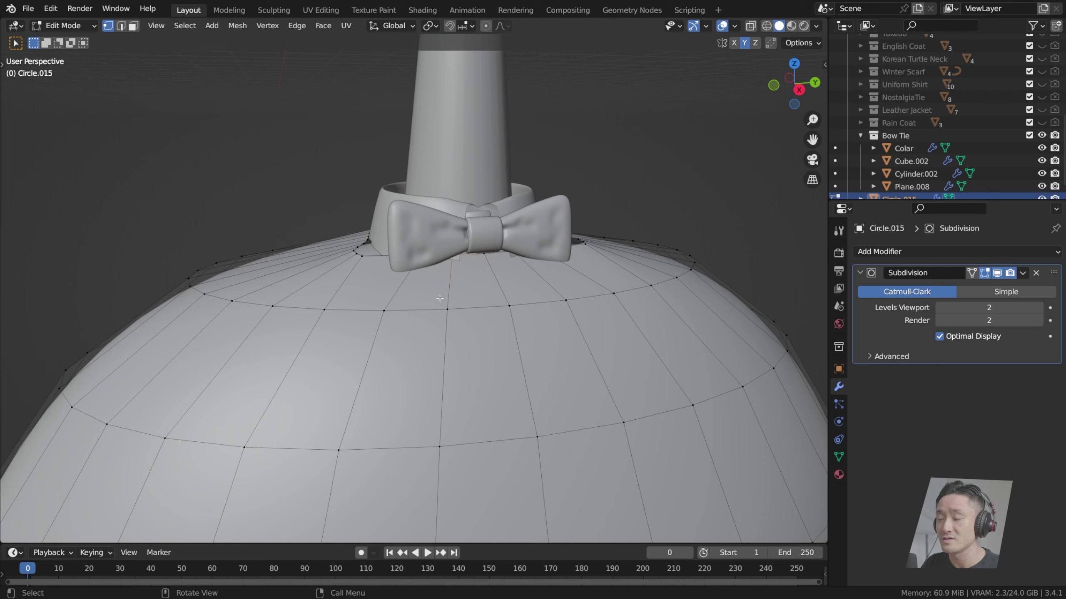
key("x")
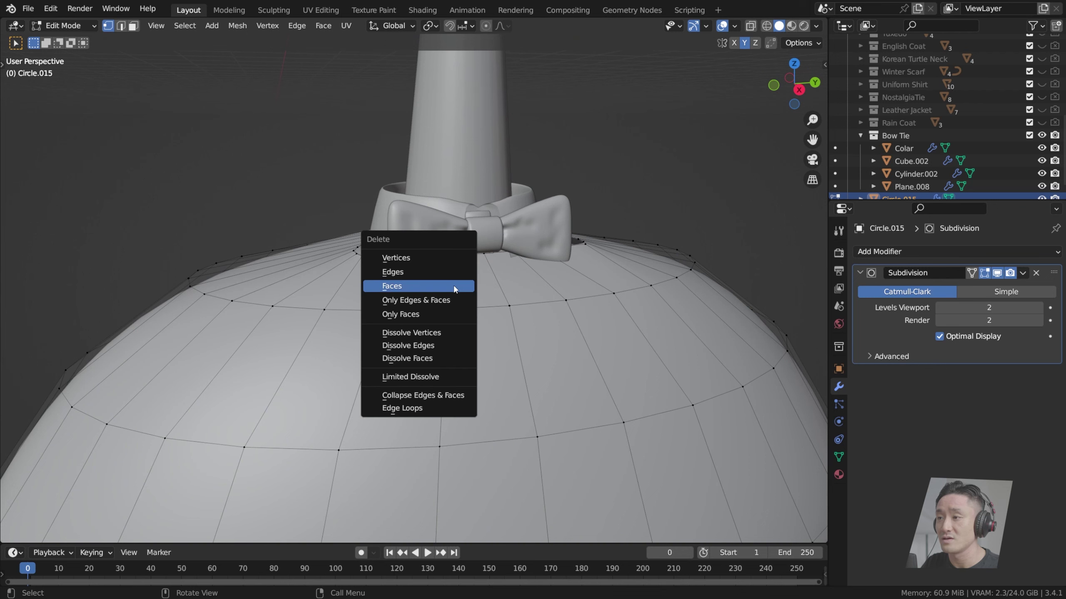
left_click(437, 258)
middle_click_drag(438, 257, 467, 254)
scroll(466, 260, "down", 2)
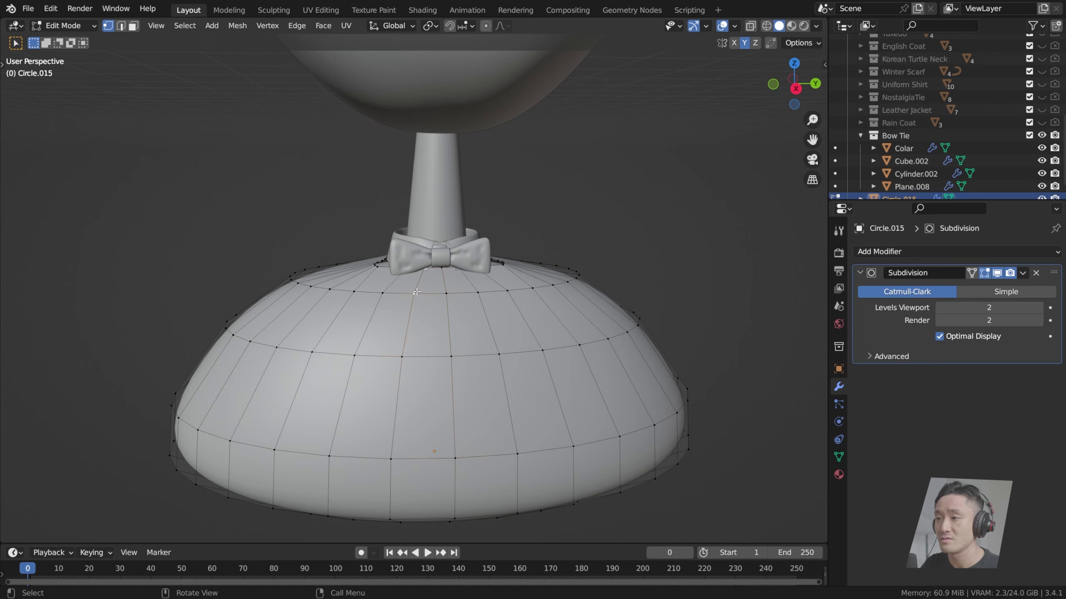
Step: Delete the jacket mesh's front-centre vertices from the neckline down to the chest, below the bow tie
middle_click_drag(416, 292, 454, 299)
key("x")
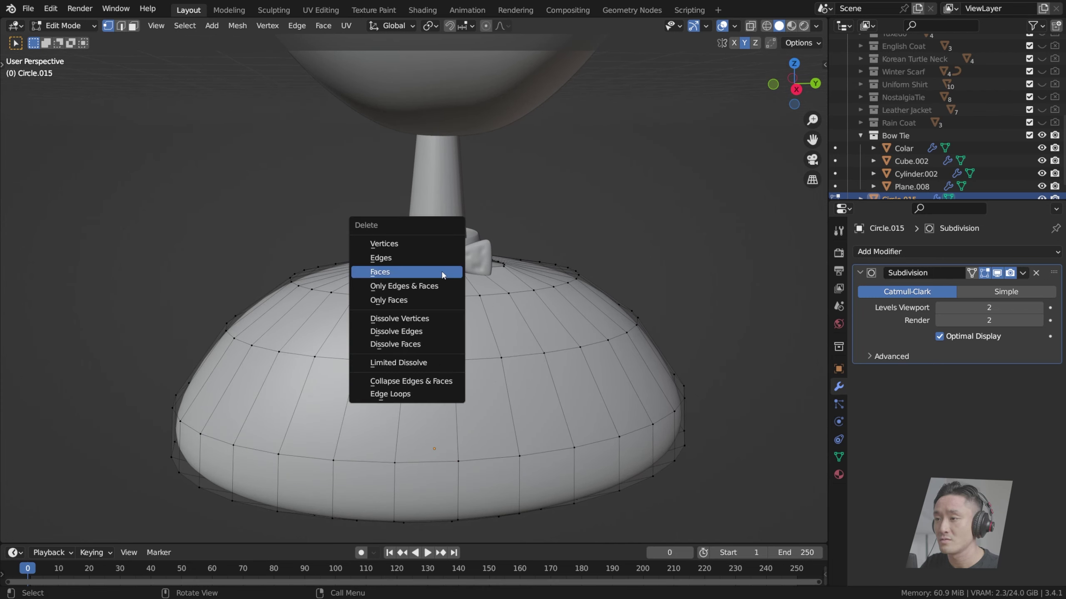
key("Escape")
key("x")
key("Escape")
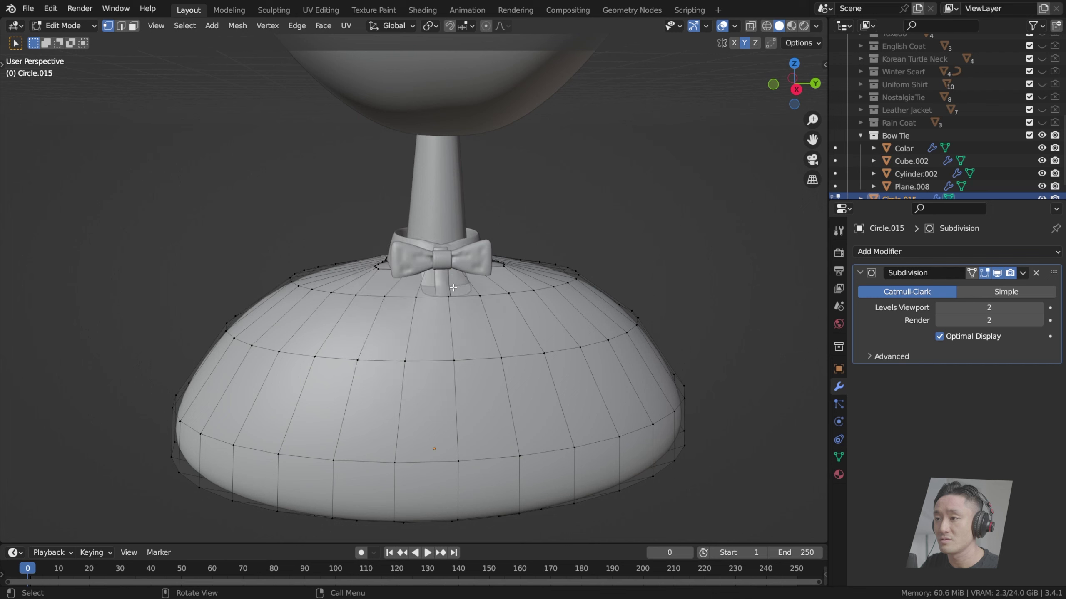
key("x")
key("Escape")
left_click(454, 354)
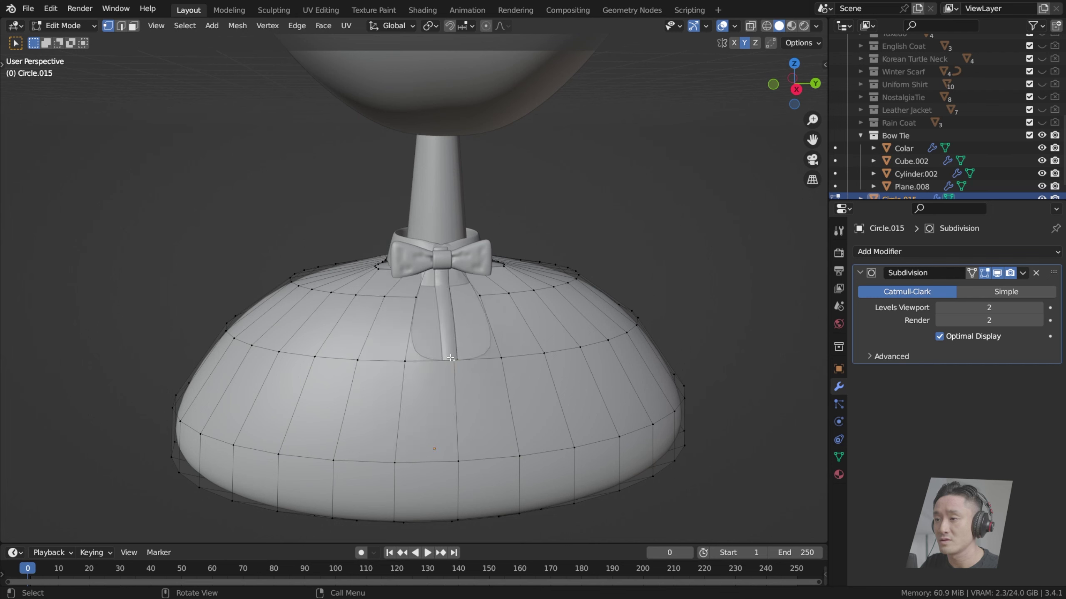
key("x")
left_click(449, 351)
Step: Delete the remaining front-centre vertices down to the hem so the jacket is open along its full front
left_click(465, 461)
key("x")
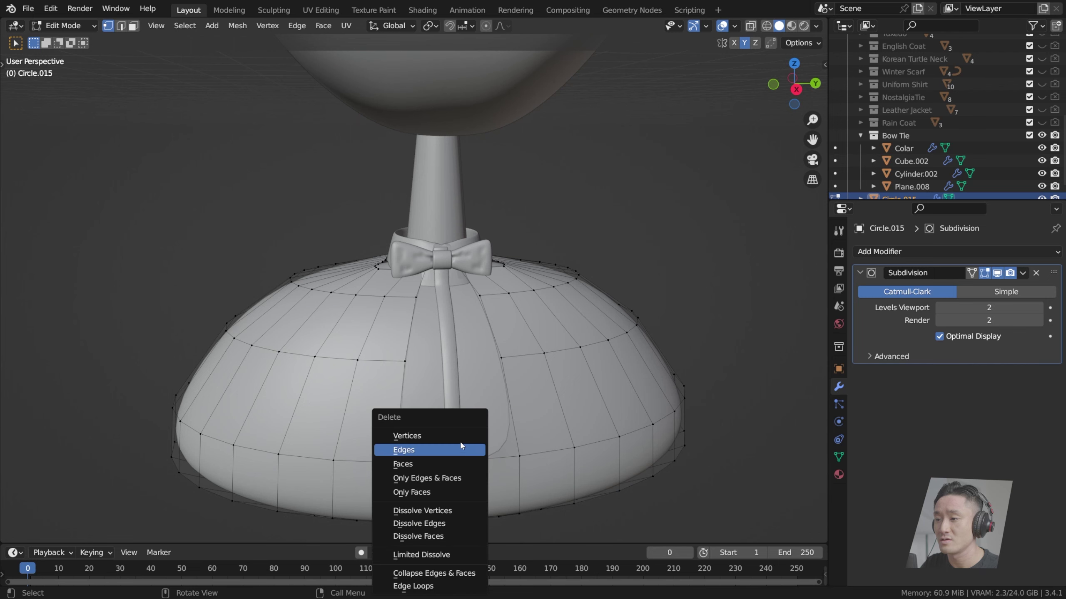
left_click(460, 437)
scroll(456, 397, "down", 2)
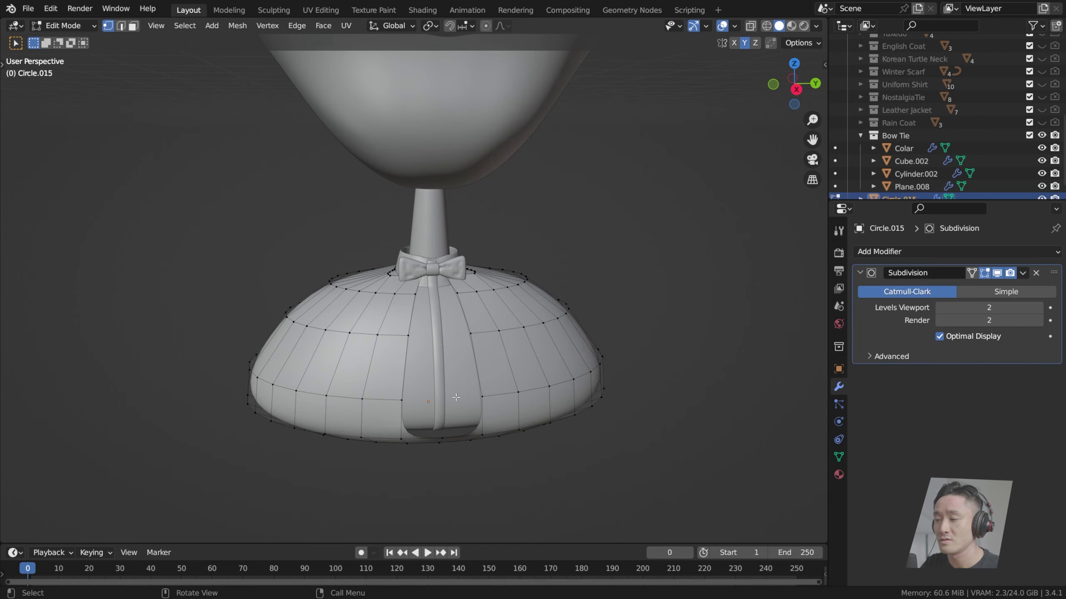
key("x")
key("Escape")
key("x")
left_click(444, 438)
Step: Reposition the upper vertex on the left edge of the front opening, just below the neckline
scroll(395, 347, "up", 6)
middle_click_drag(398, 350, 409, 384)
left_click_drag(398, 293, 479, 346)
key("g")
left_click(459, 364)
middle_click_drag(459, 363, 477, 298)
Step: In the right orthographic view, move the top vertices of the opening's left edge outward, away from the bow tie
key("KP_3")
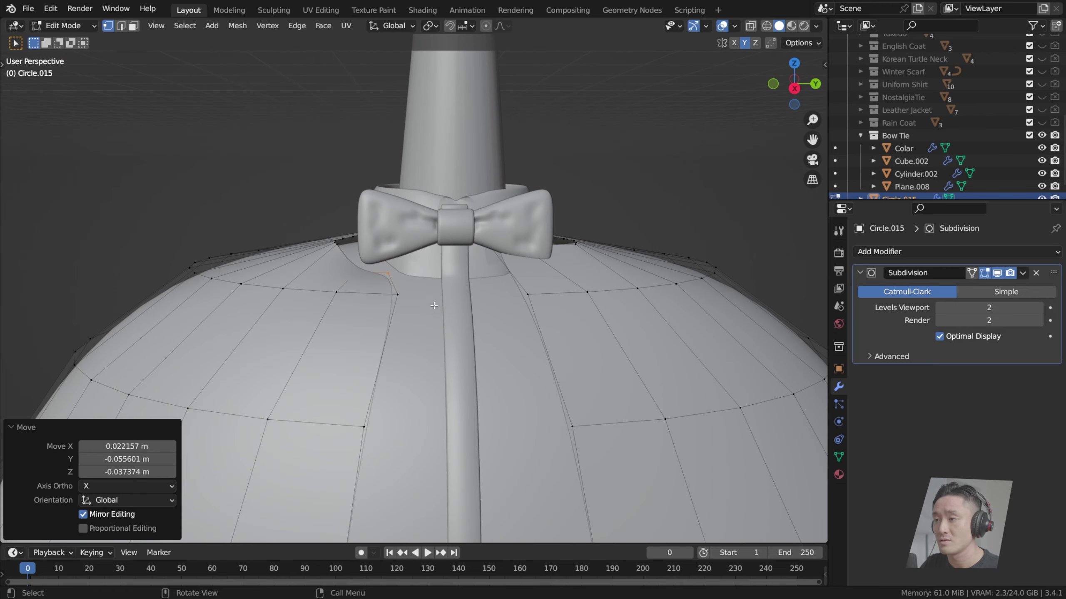
scroll(410, 299, "down", 3)
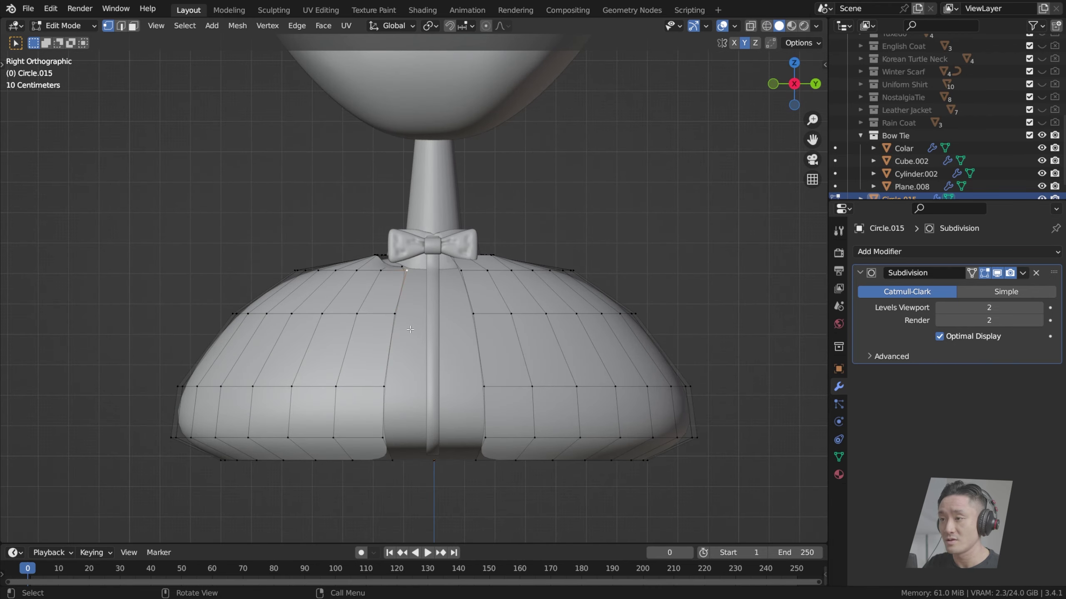
scroll(384, 299, "up", 3)
key("g")
left_click(416, 279)
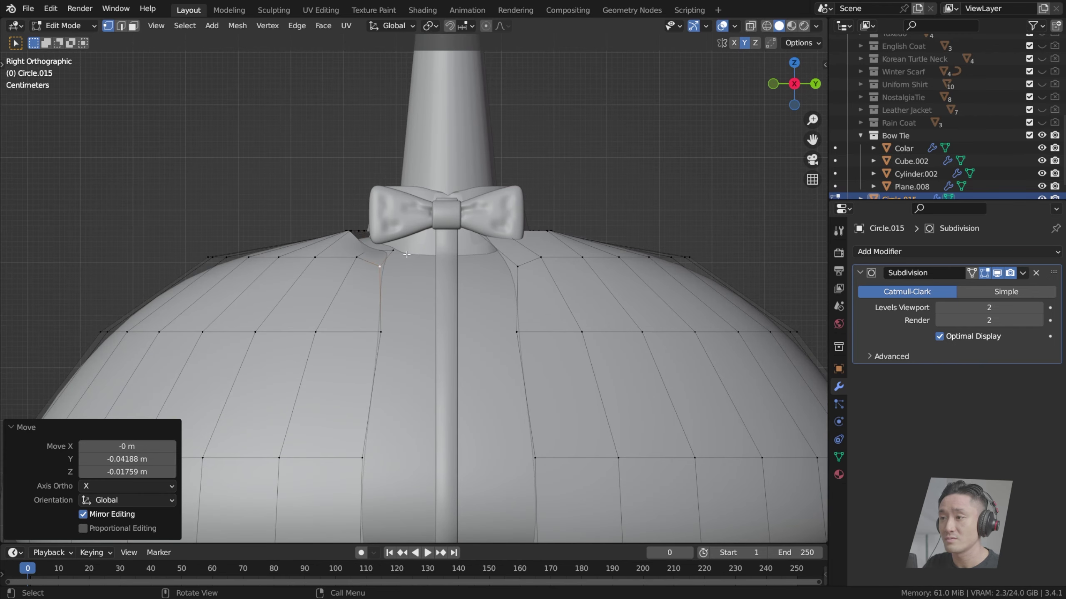
left_click(406, 252)
key("g")
right_click(401, 253)
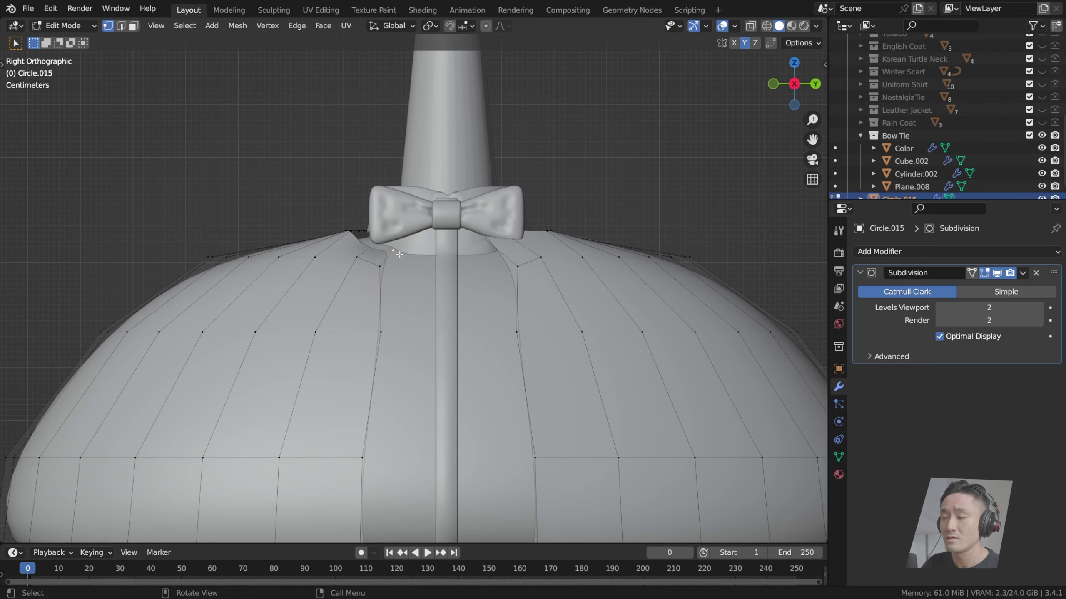
left_click(397, 254)
key("g")
left_click(368, 254)
Step: Move the three lowest vertices of the opening's left edge inward toward the centre line
scroll(377, 293, "down", 3)
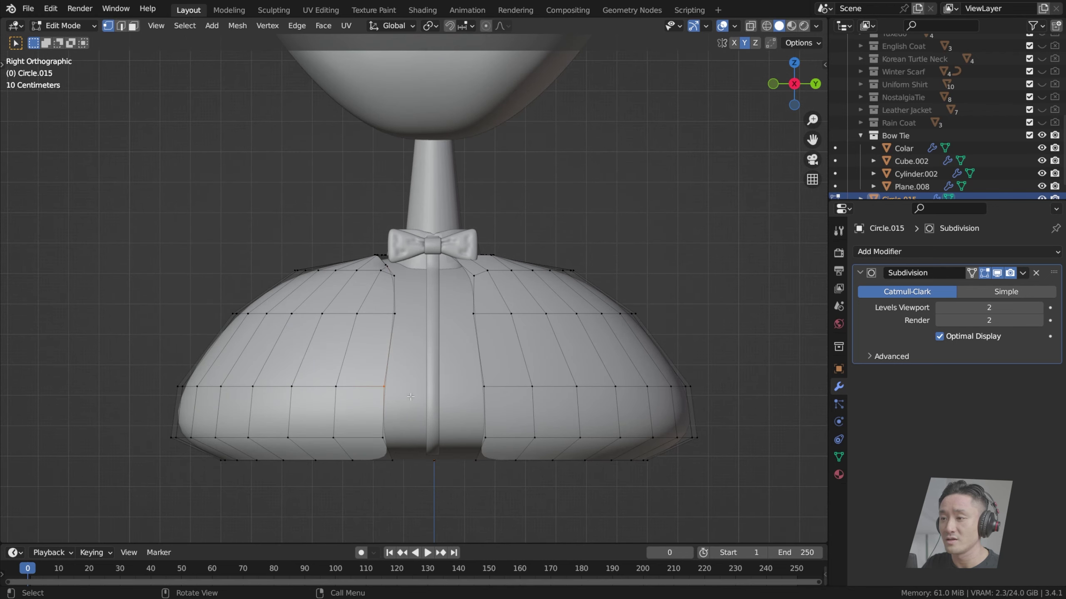
key("g")
left_click(367, 434)
key("g")
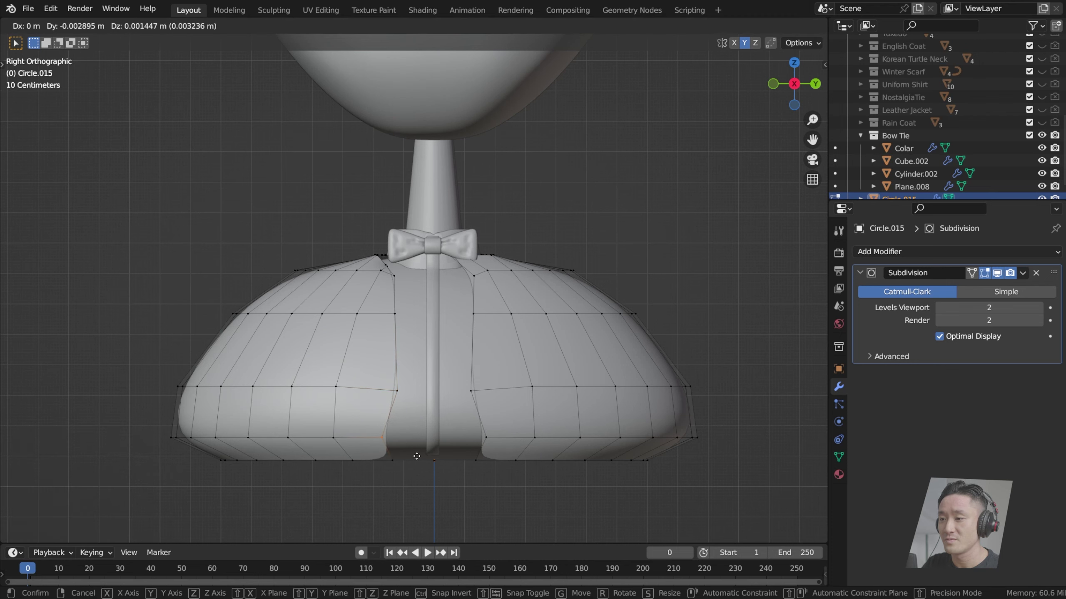
left_click(432, 460)
key("g")
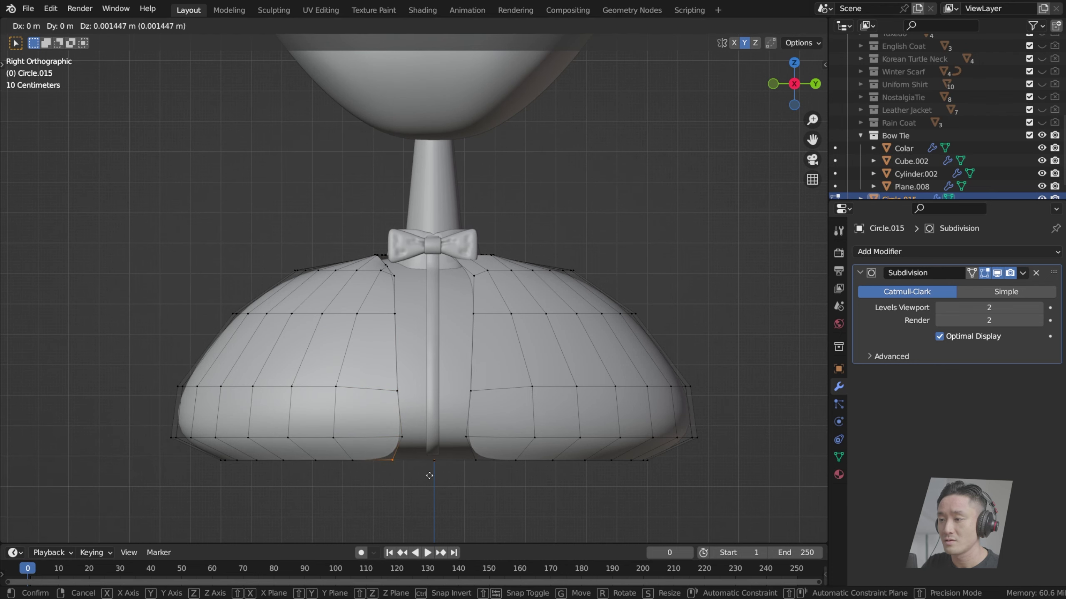
left_click(453, 477)
Step: Refine the lower left edge of the opening, bringing its hem vertices almost to the centre line to form a taper
left_click_drag(393, 431, 421, 445)
key("g")
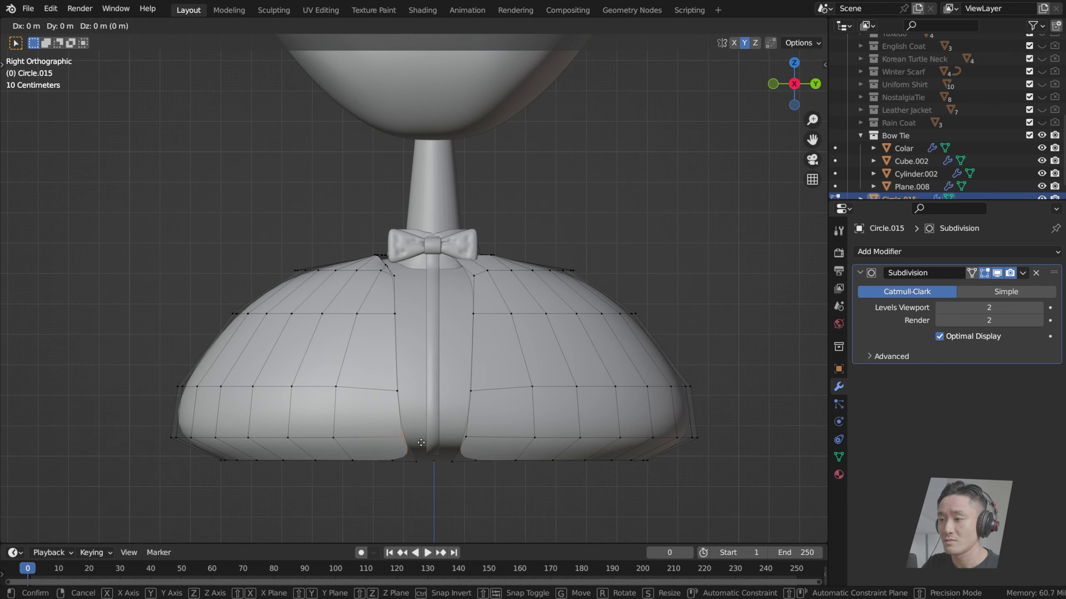
left_click(427, 444)
left_click_drag(387, 376, 441, 469)
key("g")
left_click(420, 401)
left_click(436, 461)
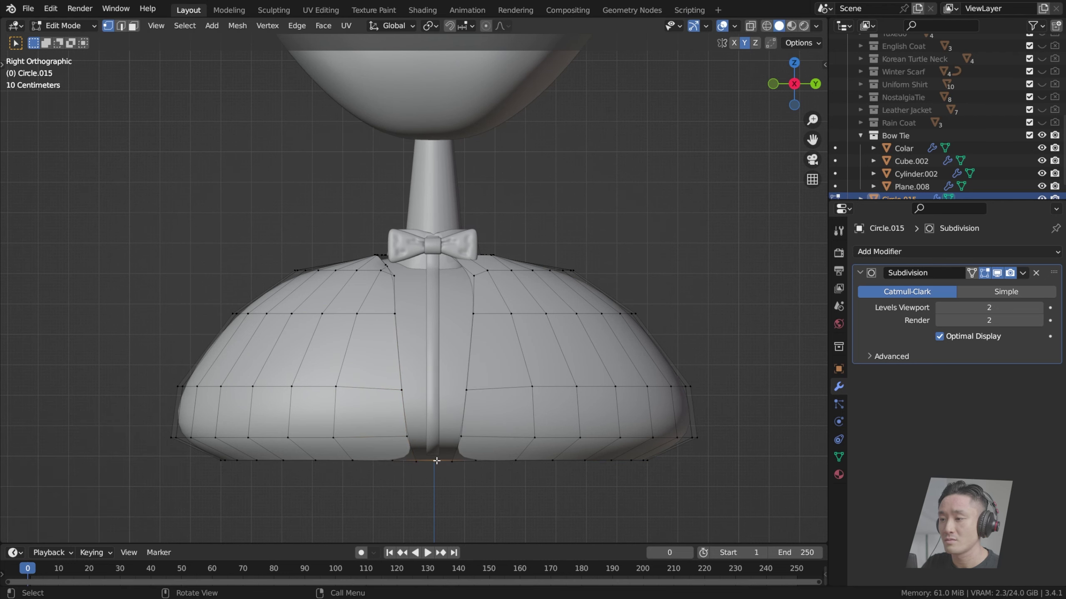
scroll(438, 479, "up", 1)
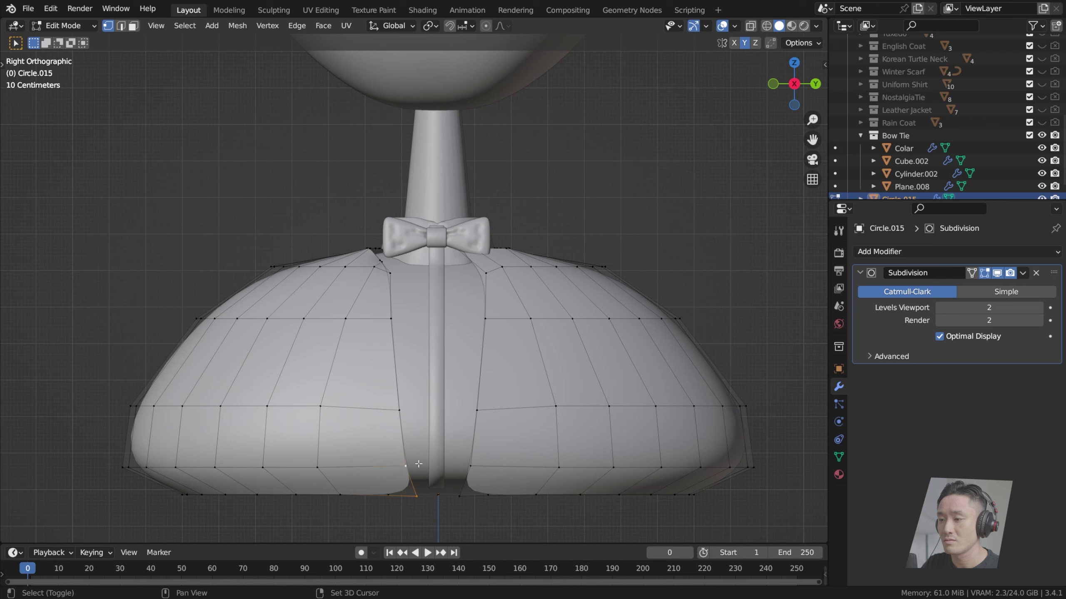
key("g")
left_click(437, 456)
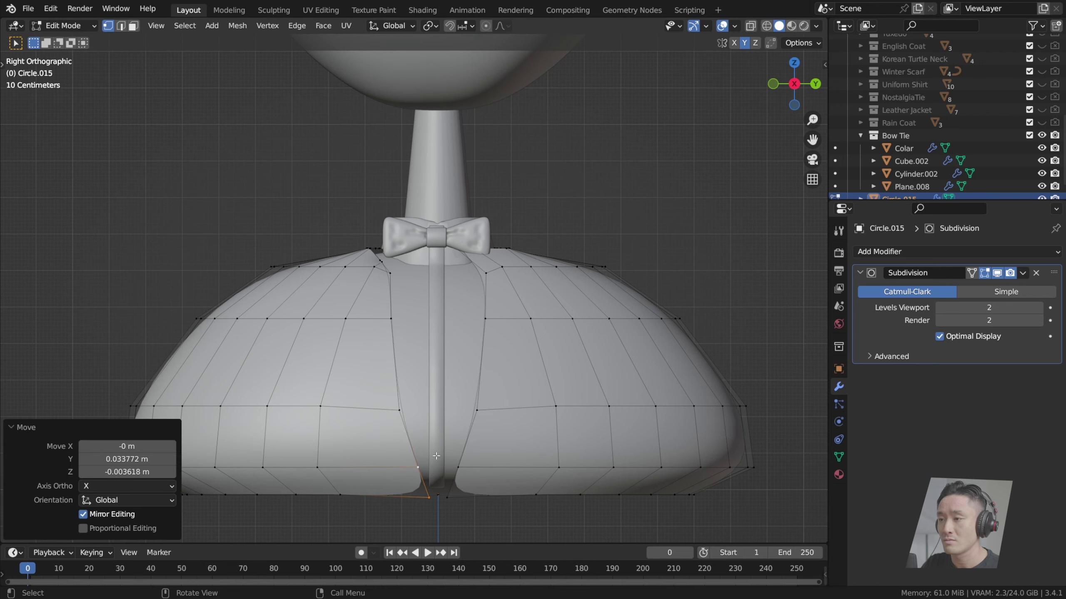
Step: Move the chest and neckline vertices of the opening's left edge outward to form a V-shaped front
left_click(402, 318)
key("g")
left_click(390, 318)
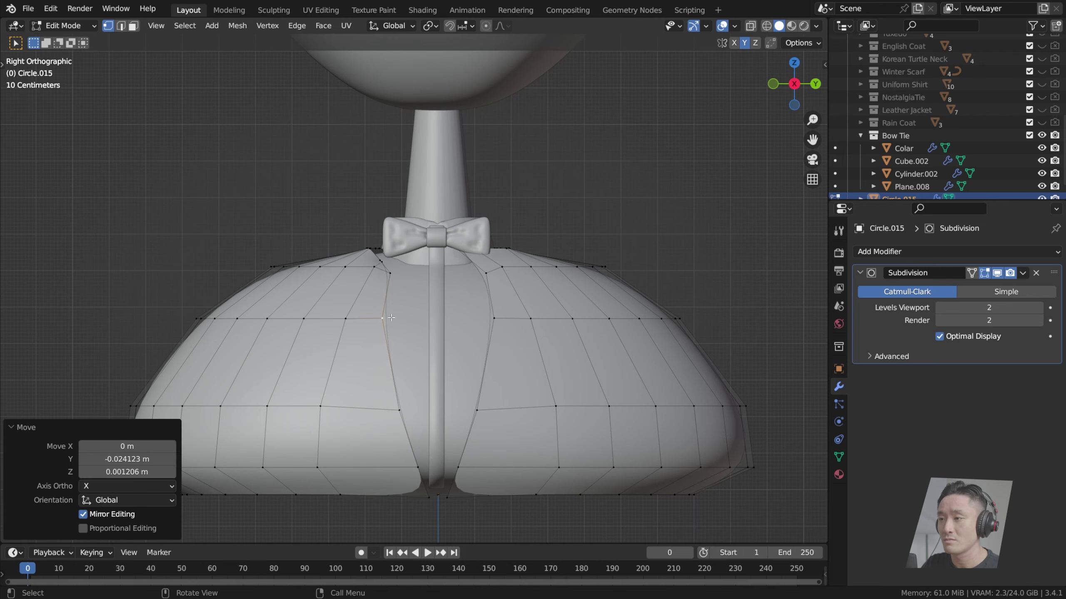
left_click(389, 276)
key("g")
left_click(381, 279)
left_click_drag(372, 257, 394, 277)
key("g")
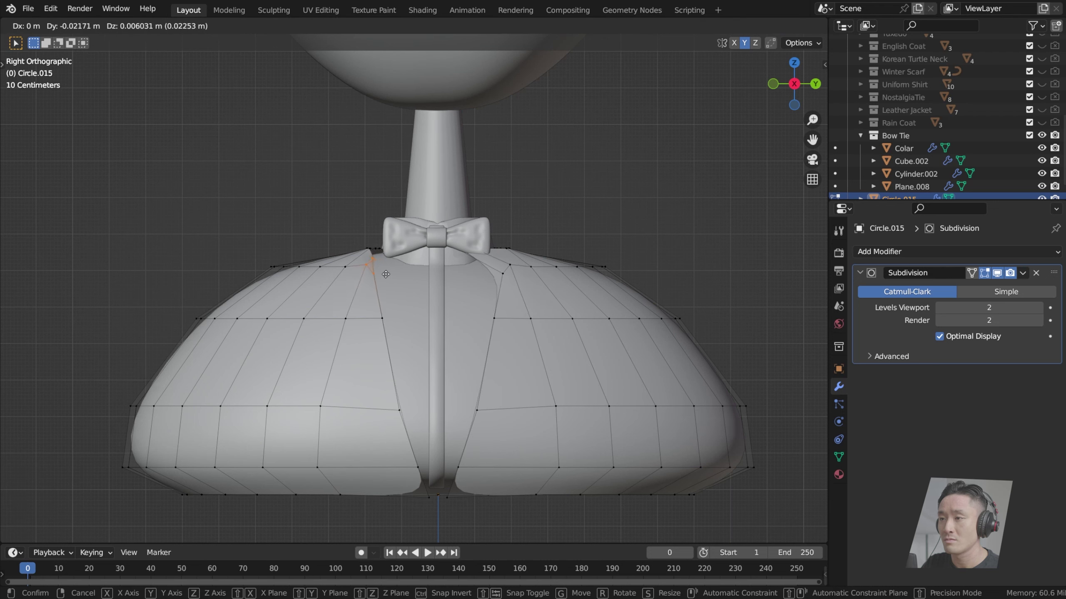
left_click(391, 278)
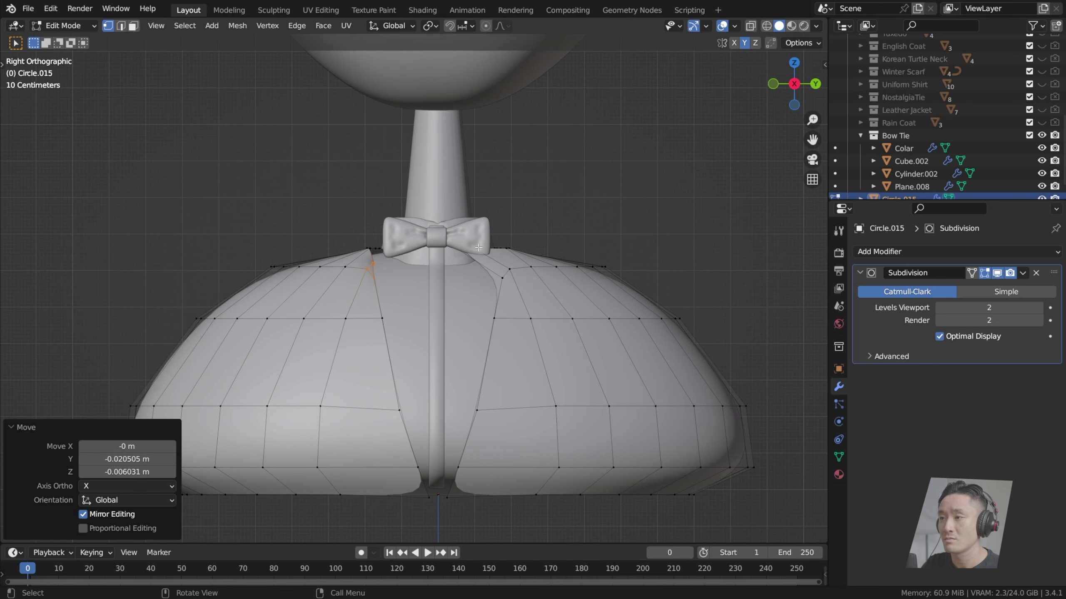
Step: Delete the stray geometry at the neckline on the right side of the bow tie
left_click_drag(452, 240, 470, 271)
key("x")
left_click(472, 273)
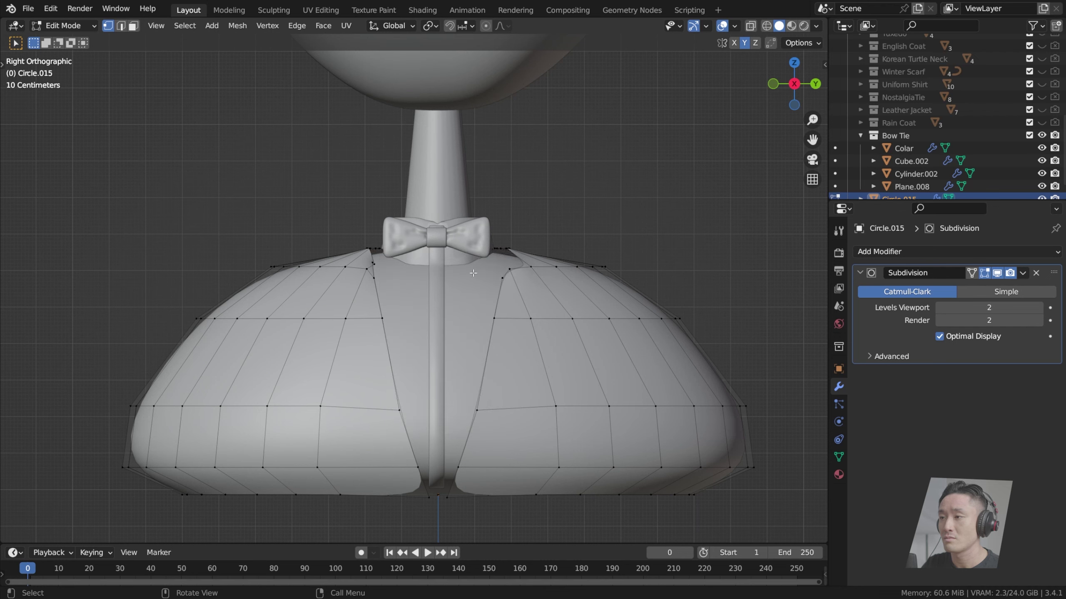
Step: Reposition the vertex on the opening's left edge just below the bow tie to smooth the neckline corner
middle_click_drag(473, 272, 462, 282)
scroll(462, 281, "up", 2)
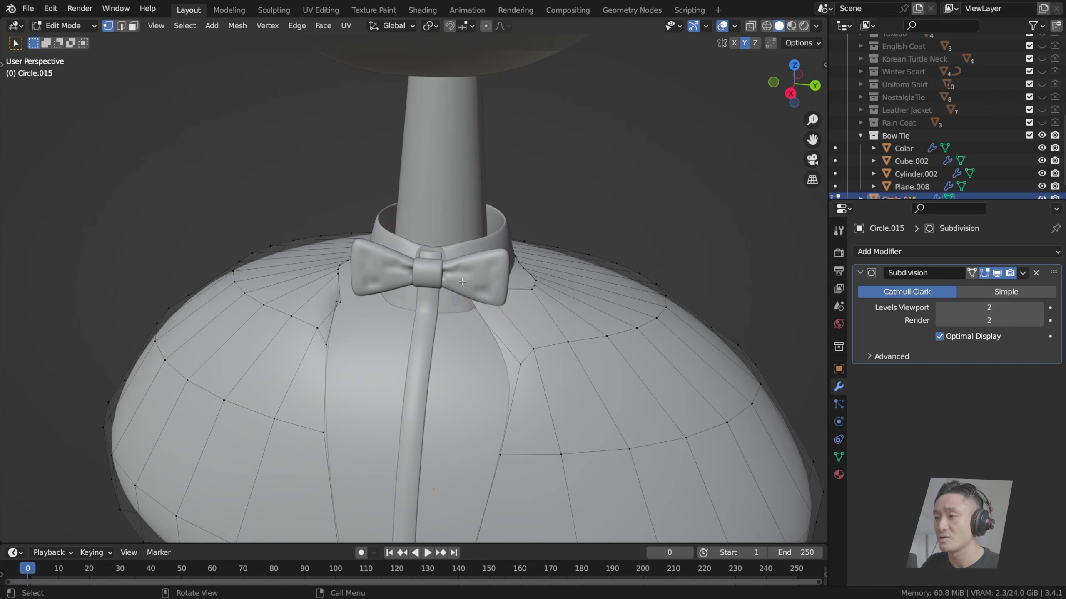
scroll(465, 305, "up", 4)
middle_click_drag(440, 303, 454, 310)
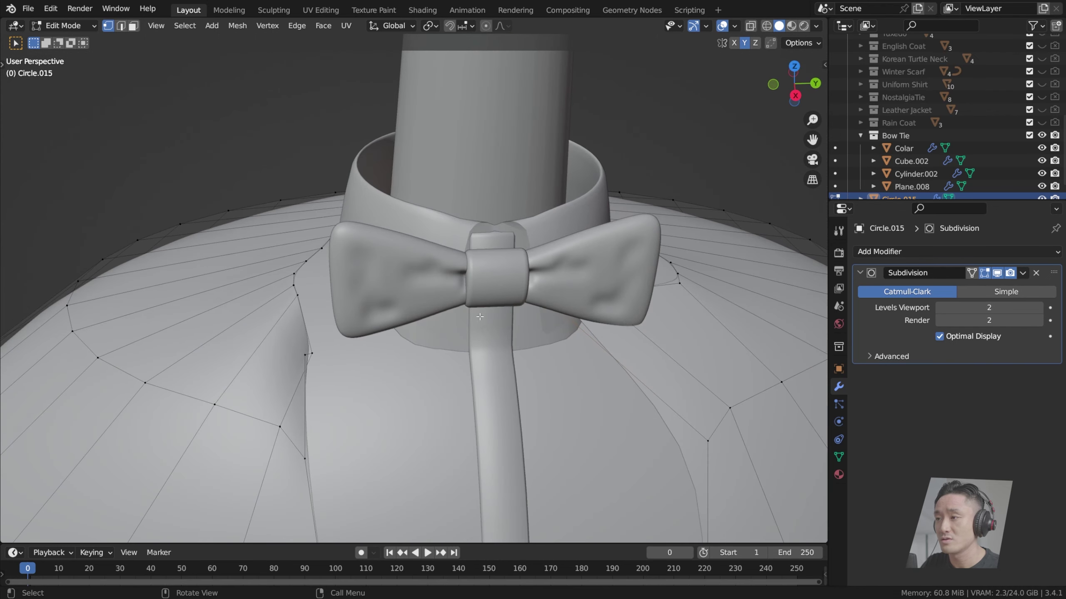
scroll(436, 326, "down", 3)
scroll(527, 350, "down", 3)
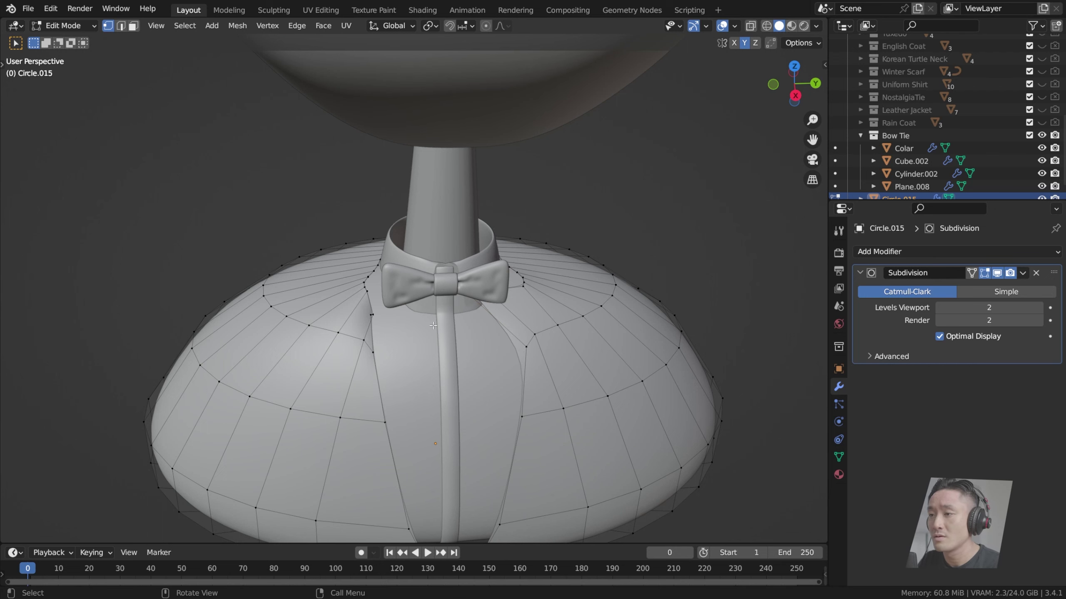
scroll(379, 320, "up", 5)
middle_click_drag(380, 320, 406, 323)
scroll(406, 323, "down", 2)
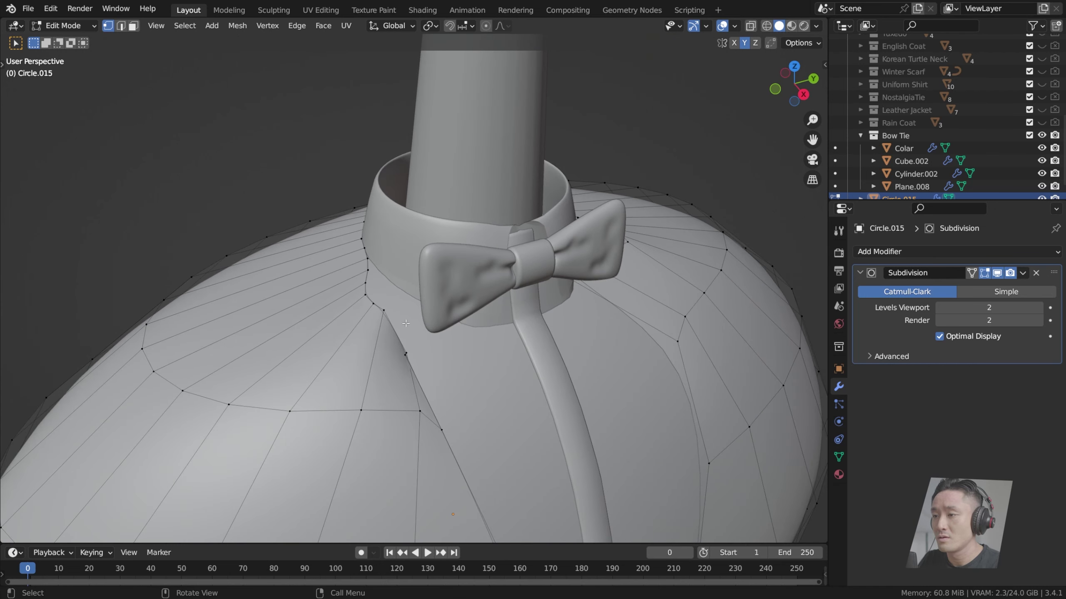
left_click(407, 360)
key("g")
left_click(433, 357)
Step: Reposition the neckline vertex on the opening's right edge, beneath the right wing of the bow tie
middle_click_drag(543, 289, 505, 281)
left_click_drag(500, 257, 591, 336)
key("g")
left_click(622, 353)
key("g")
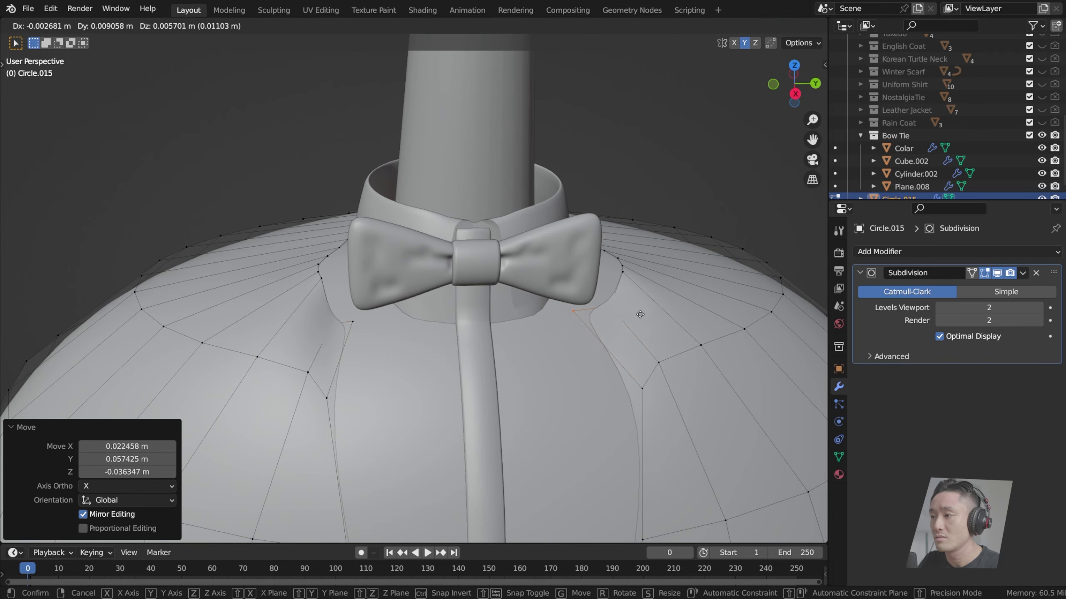
left_click(640, 315)
Step: Check the front opening in the right orthographic view and save the file
scroll(587, 325, "down", 5)
key("KP_3")
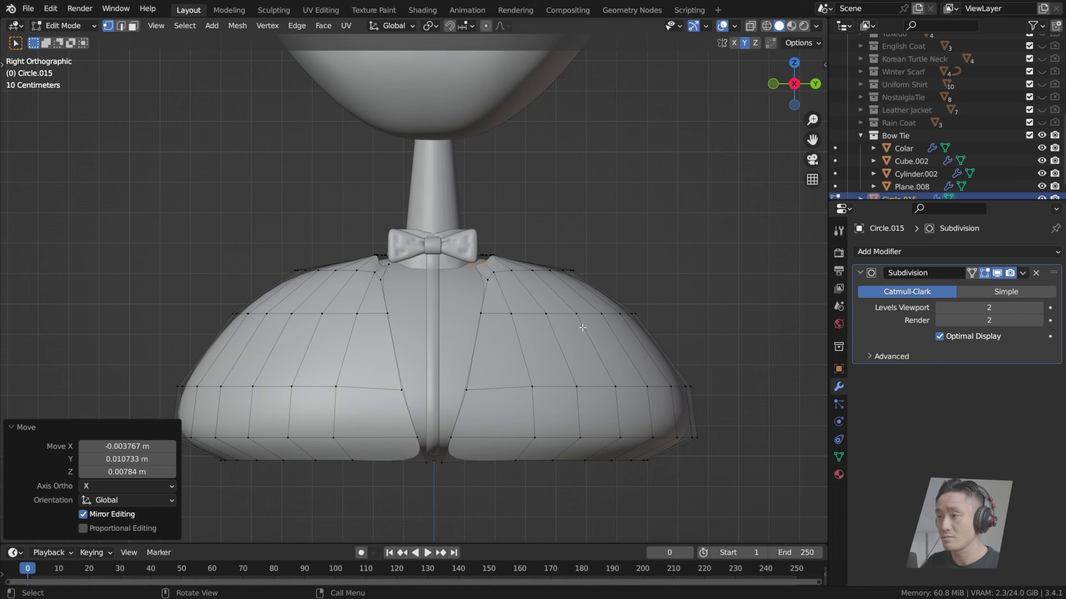
scroll(581, 327, "up", 4)
scroll(576, 270, "down", 3)
key("ctrl+s")
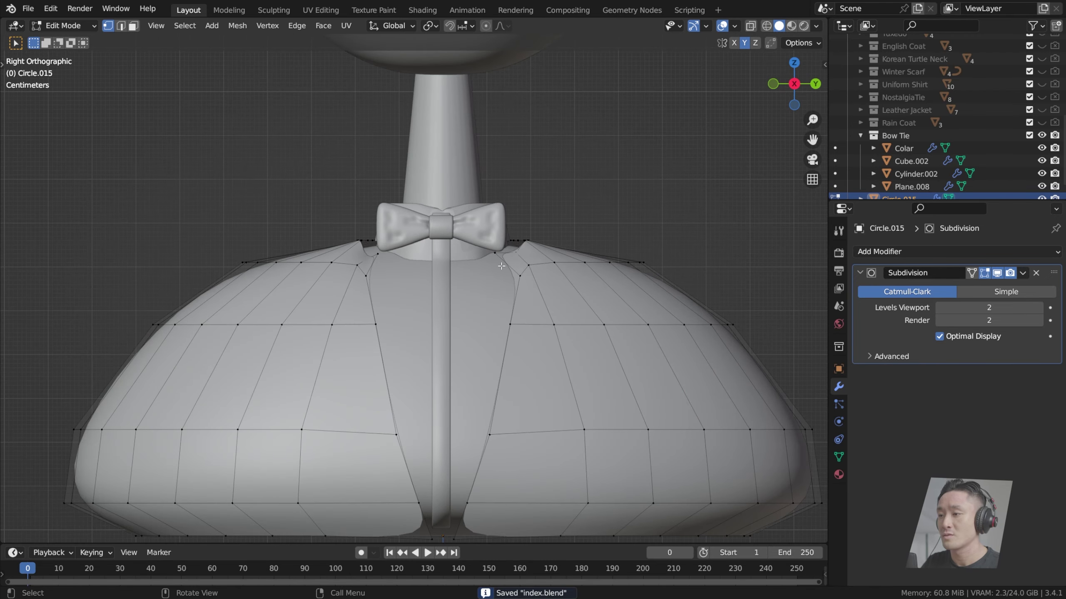
Step: Move the neckline vertices on the opening's right edge outward to straighten its upper corner
scroll(474, 268, "down", 2)
scroll(486, 273, "up", 4)
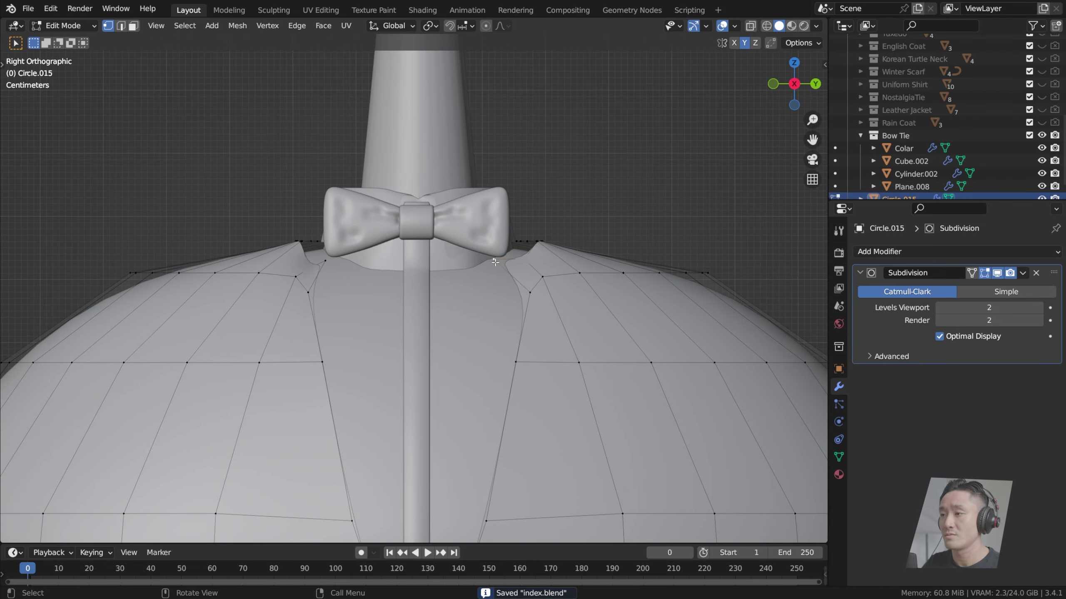
key("g")
left_click(525, 272)
left_click(527, 260)
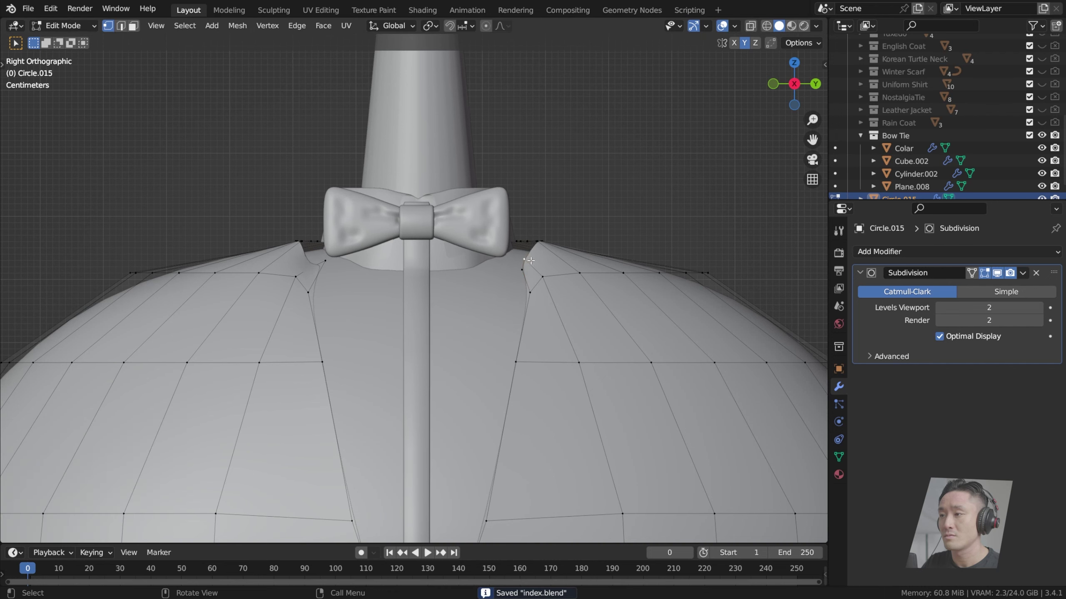
key("g")
left_click(541, 260)
left_click(529, 269)
key("g")
left_click(527, 269)
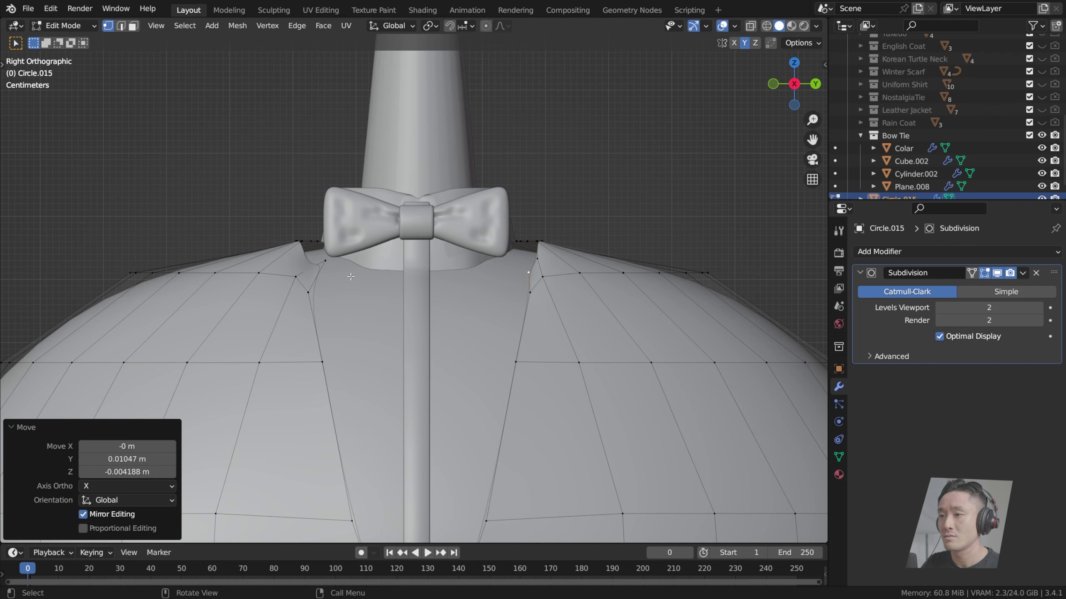
Step: Move the left neckline corner vertices outward to match the right side, and save the file
key("g")
left_click(319, 274)
key("g")
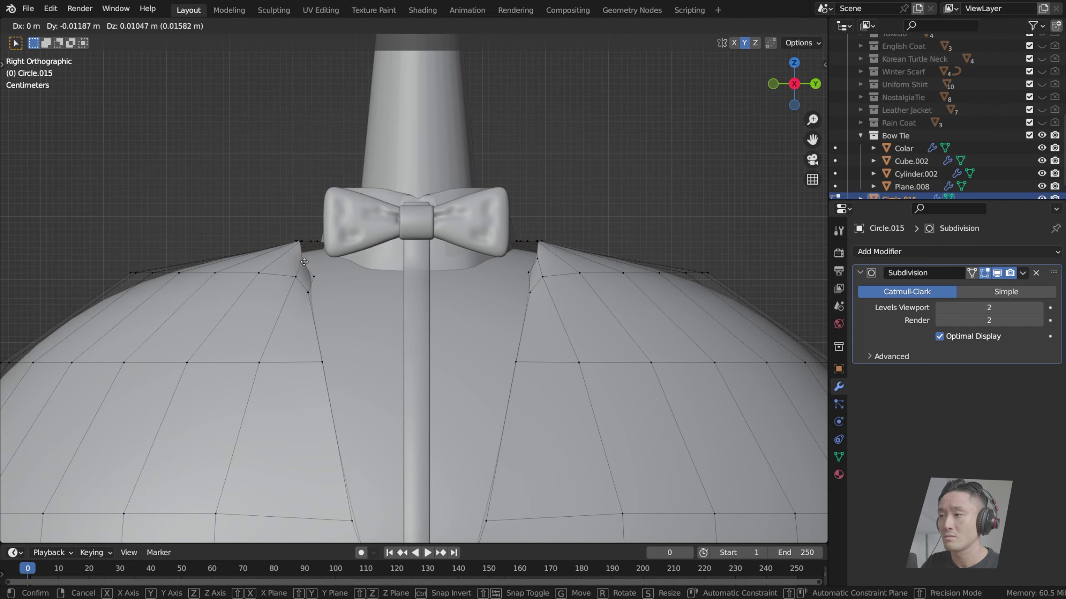
left_click(326, 284)
scroll(395, 303, "down", 1)
scroll(395, 303, "down", 2)
middle_click_drag(395, 303, 336, 320)
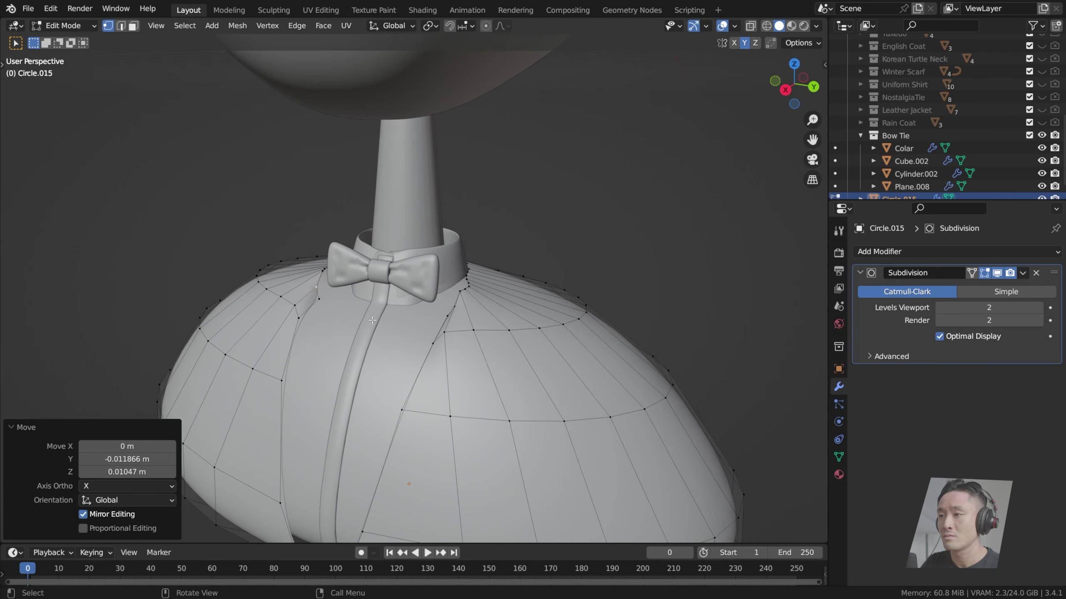
key("ctrl+s")
Step: Adjust the jacket's neckline vertices along the side of the neck so they follow the base of the collar
middle_click_drag(456, 311, 383, 341)
scroll(384, 341, "up", 5)
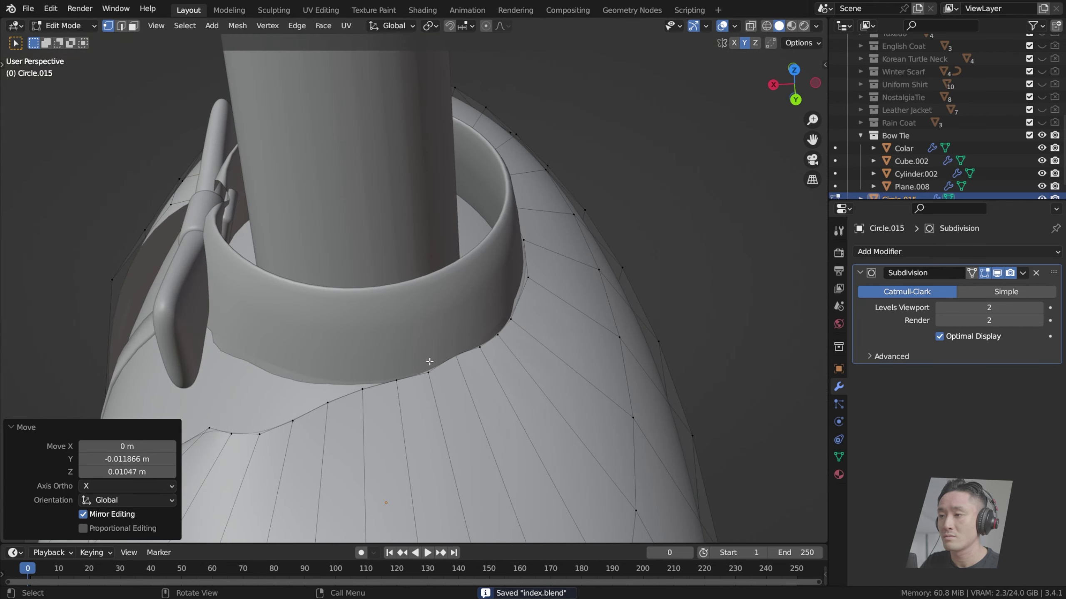
left_click(449, 342)
key("g")
left_click(476, 340)
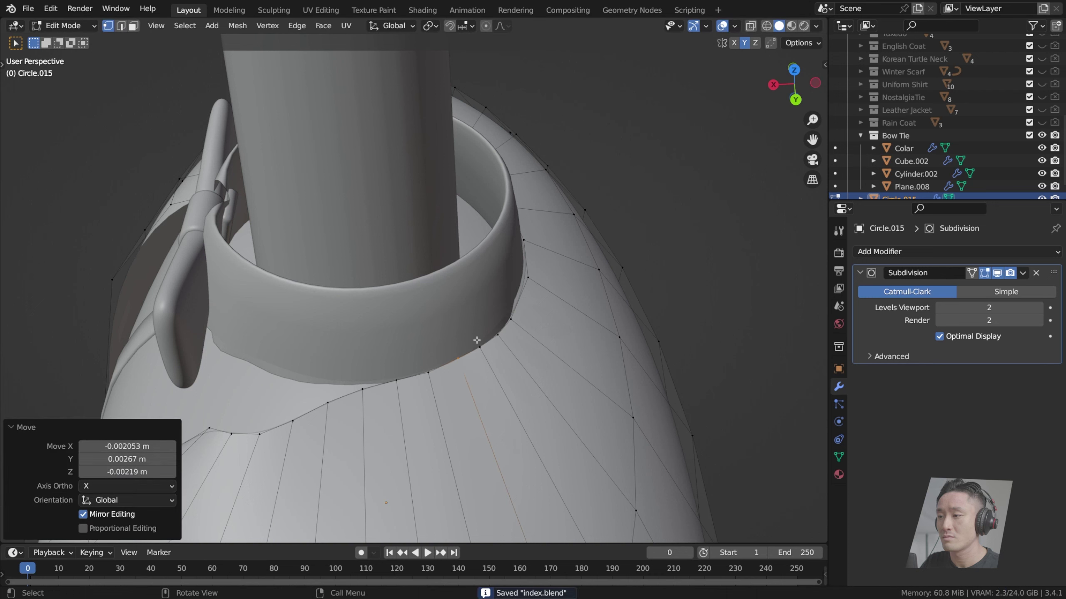
key("g")
left_click(532, 275)
middle_click_drag(532, 276, 452, 239)
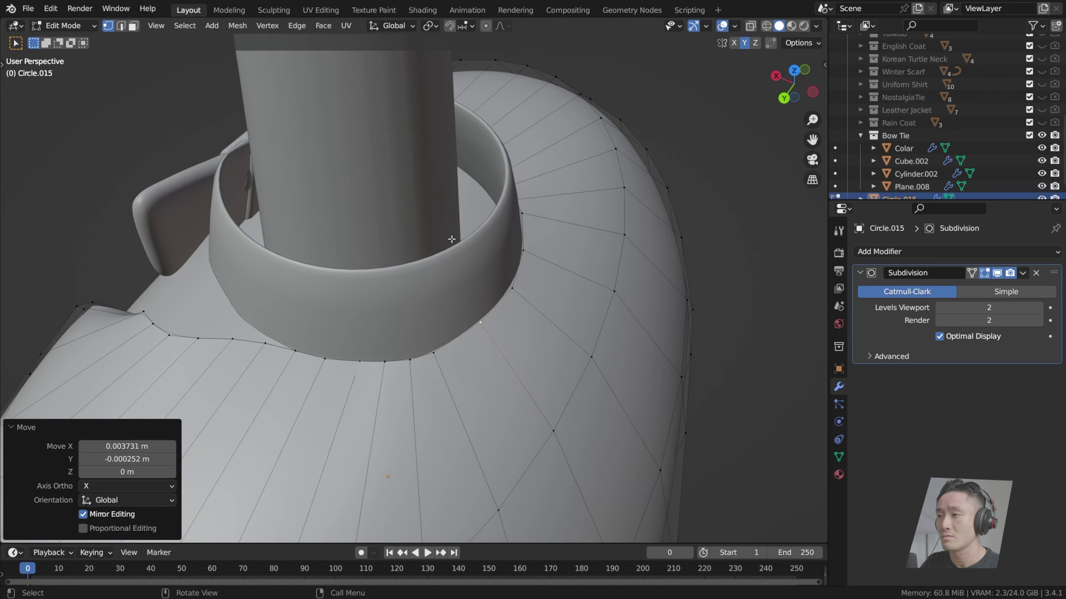
Step: Move the selected neckline vertex beside the neck slightly toward the base of the collar and save the file
key("g")
left_click(501, 286)
scroll(331, 288, "down", 4)
key("ctrl+s")
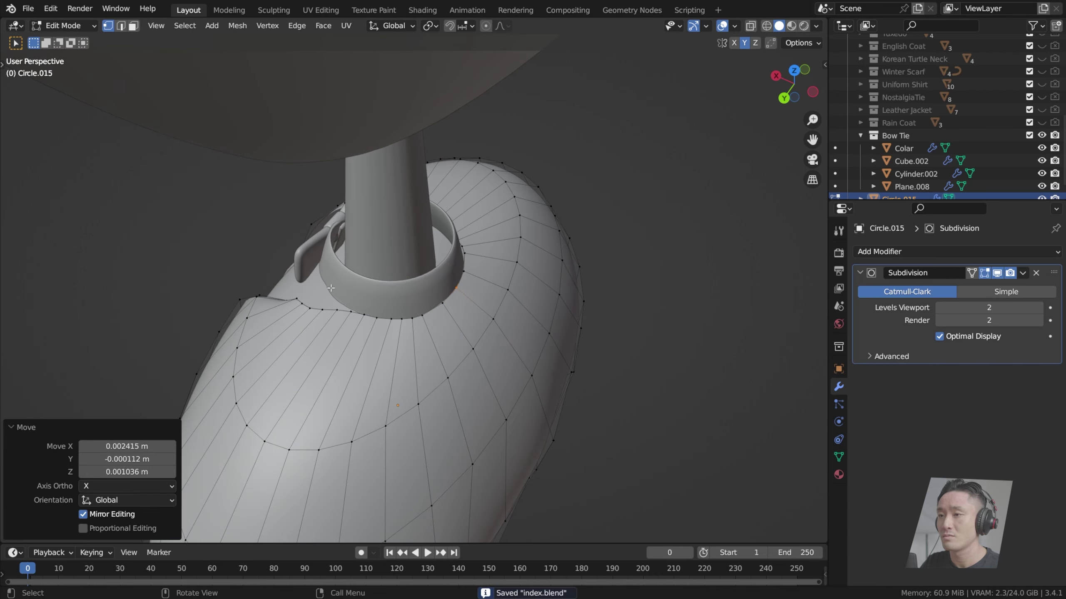
Step: Add a Solidify modifier to the jacket in Object Mode and save the file
middle_click_drag(331, 288, 477, 299)
scroll(455, 317, "down", 2)
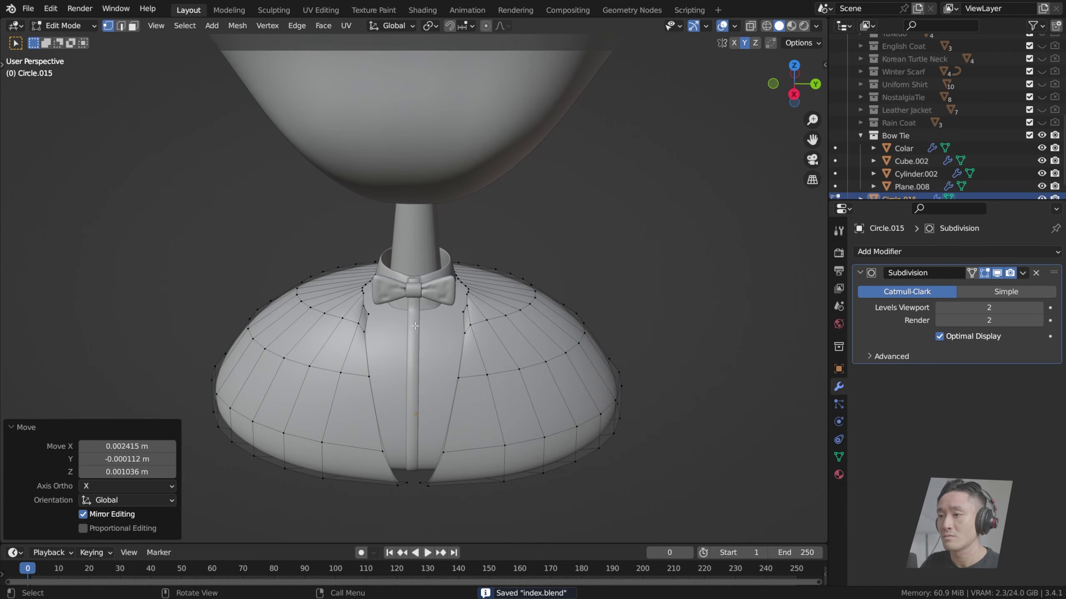
middle_click_drag(413, 371, 416, 335)
scroll(417, 335, "down", 1)
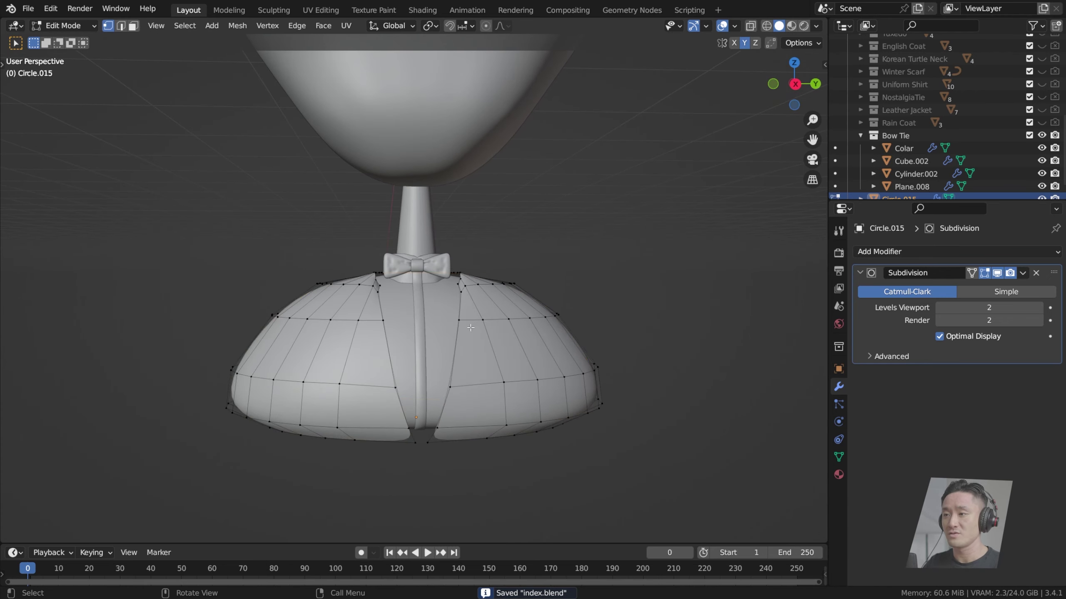
key("Tab")
scroll(404, 336, "up", 4)
left_click(886, 252)
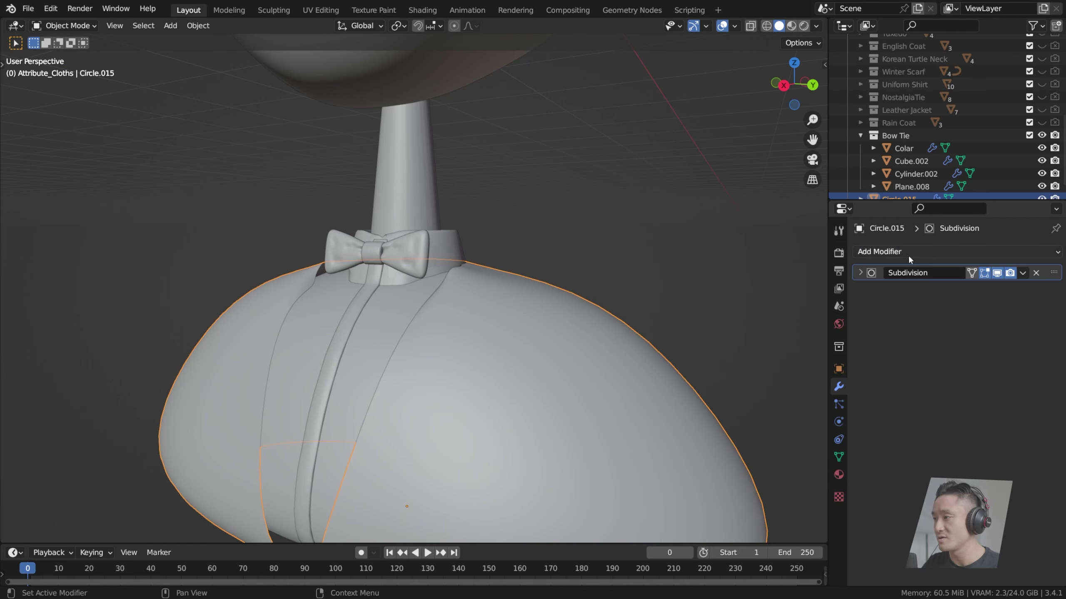
left_click(907, 253)
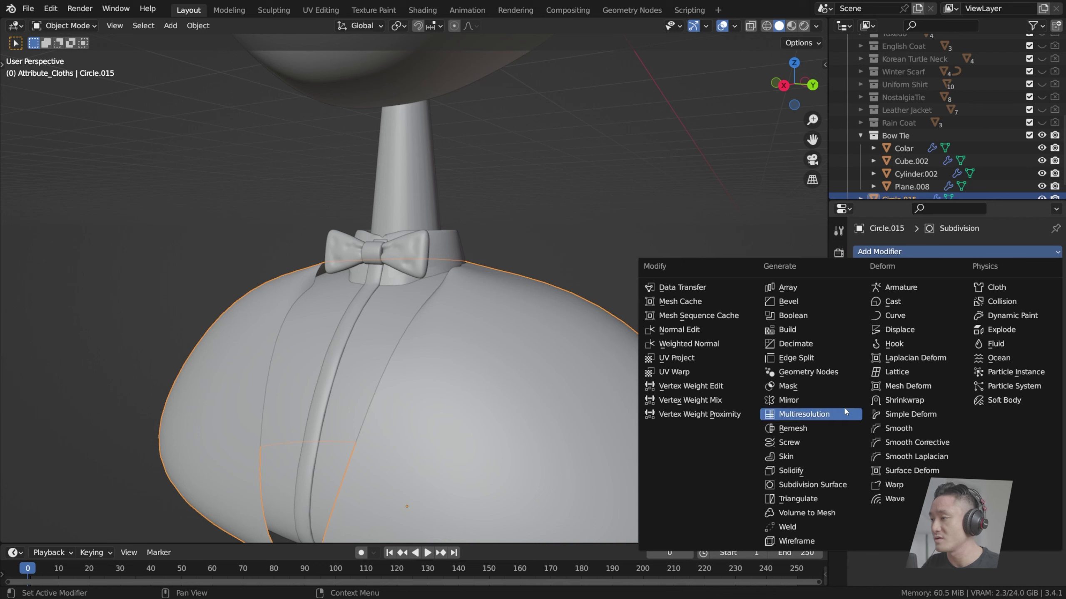
left_click(804, 470)
middle_click_drag(503, 346, 623, 326)
key("ctrl+s")
Step: Show the jacket mesh in Edit Mode from the front orthographic view with X-ray enabled
key("Tab")
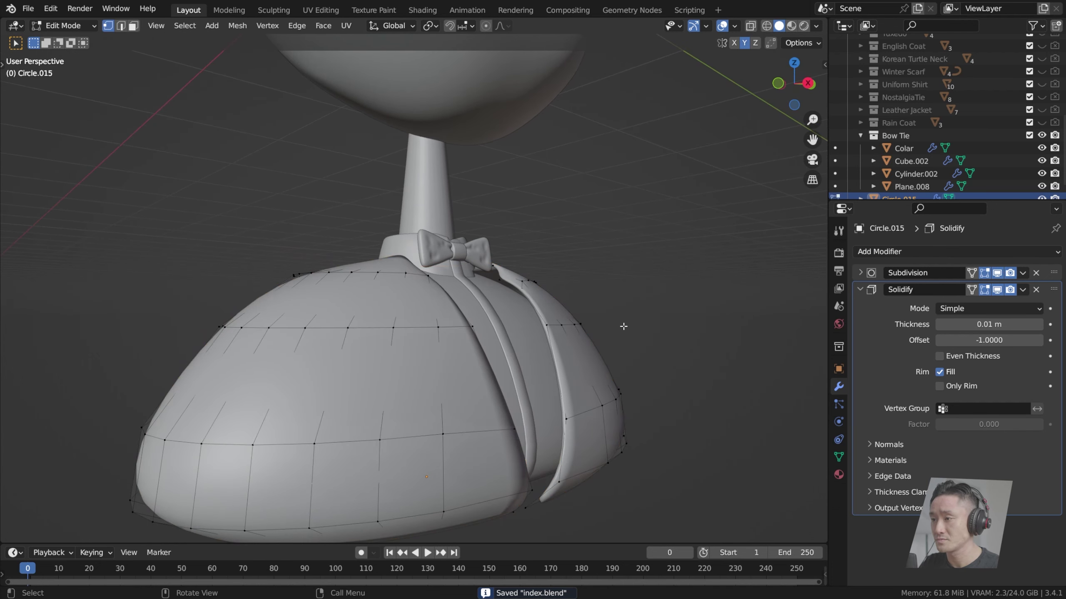
key("KP_1")
key("alt+z")
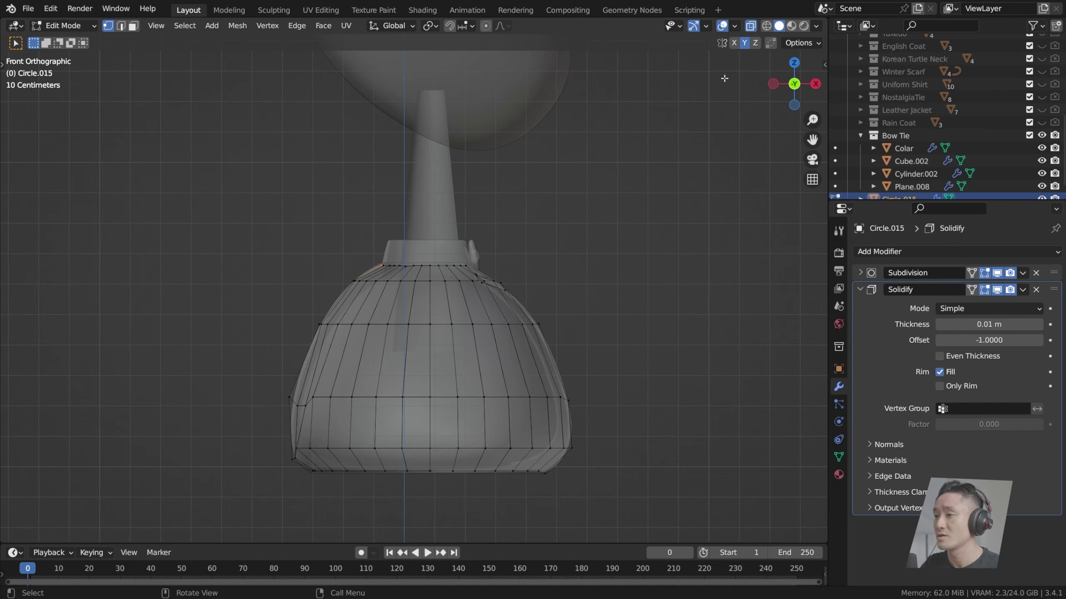
scroll(610, 311, "up", 3)
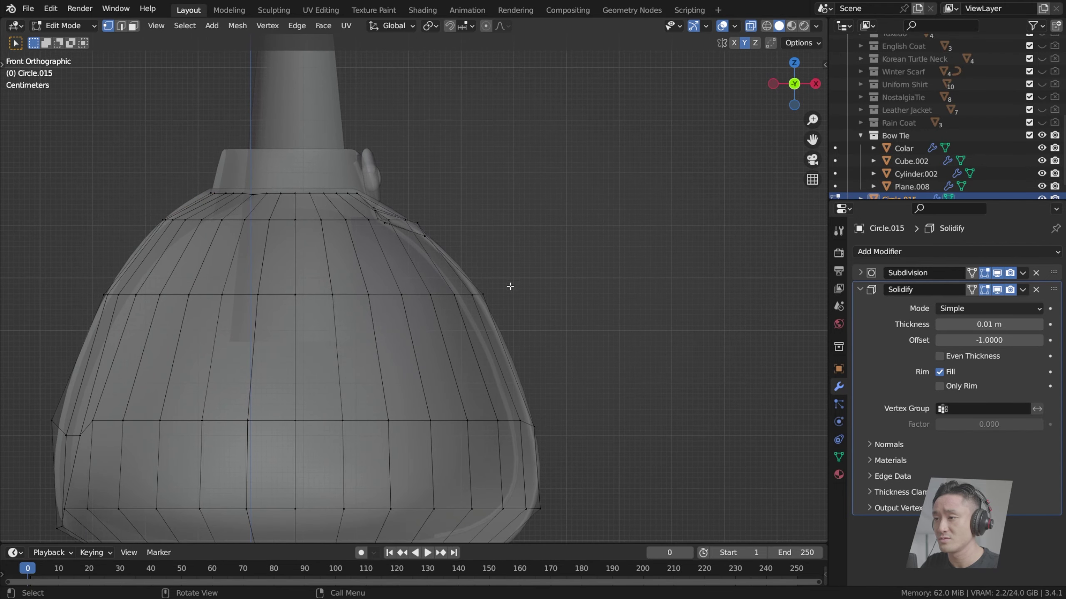
key("a")
scroll(581, 309, "down", 2)
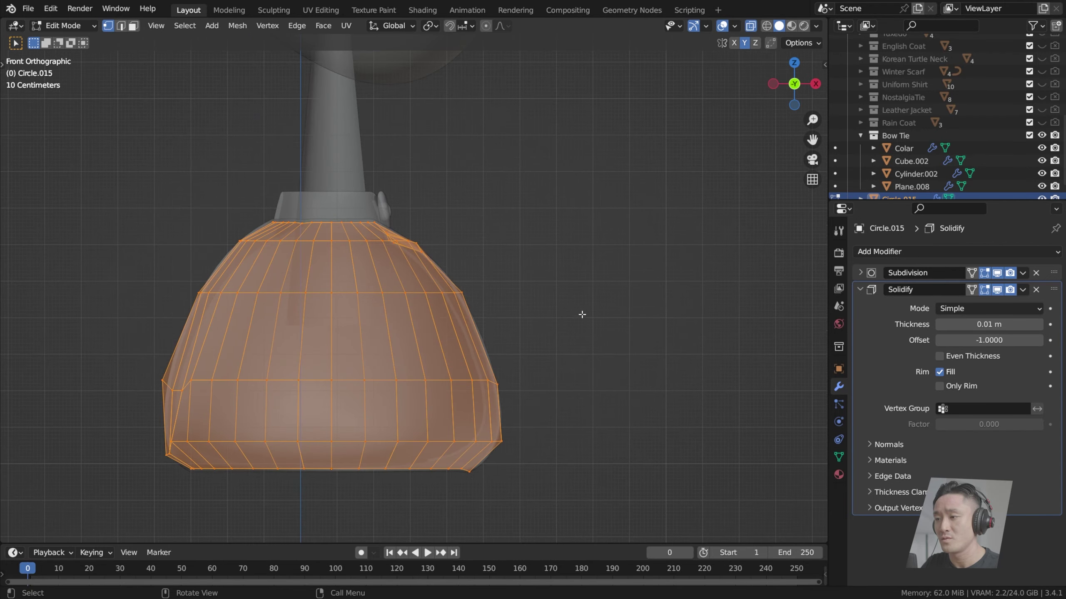
key("alt+a")
key("Tab")
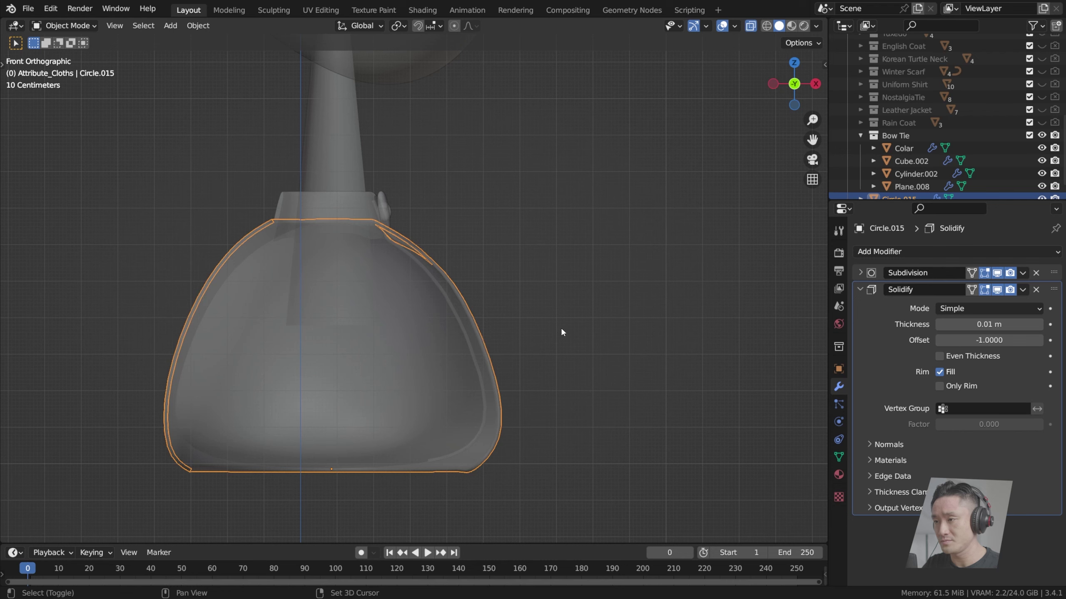
middle_click_drag(561, 327, 577, 322, "shift")
key("g")
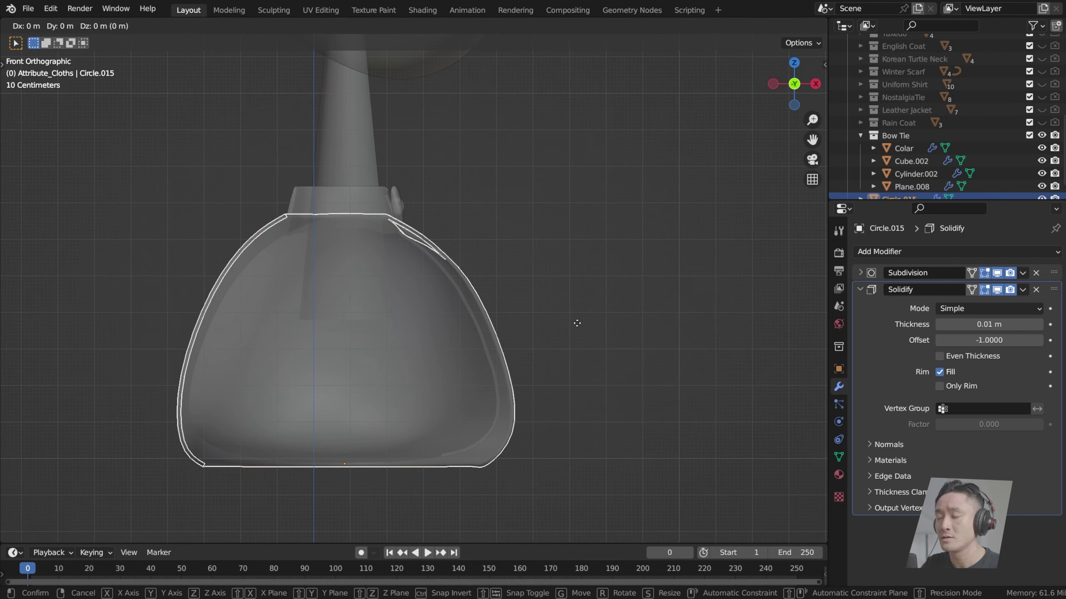
key("x")
right_click(574, 320)
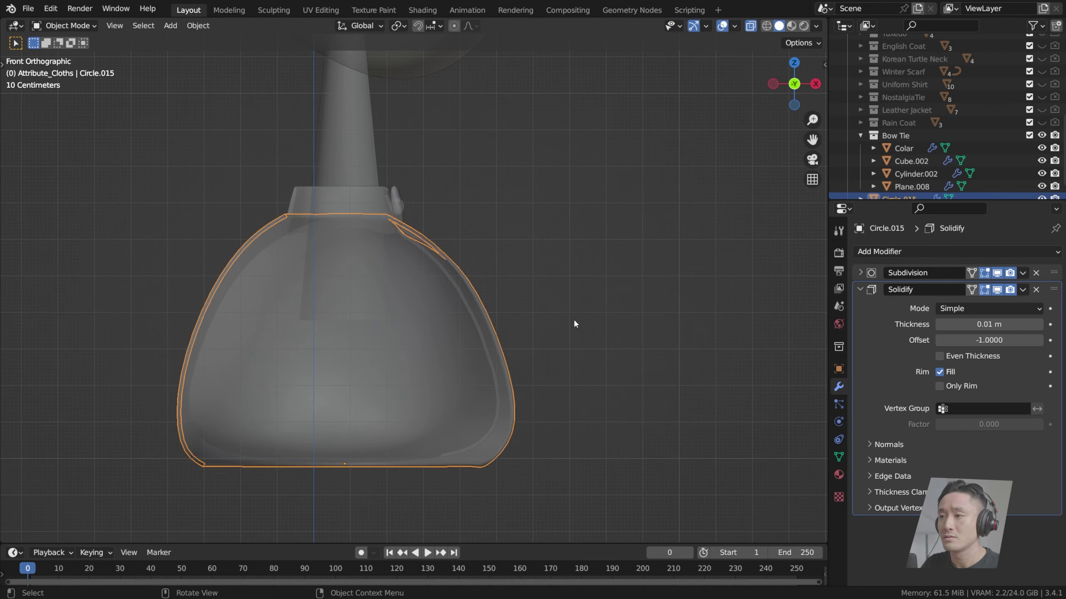
middle_click_drag(565, 315, 616, 313, "shift")
scroll(626, 314, "up", 1)
left_click(672, 313)
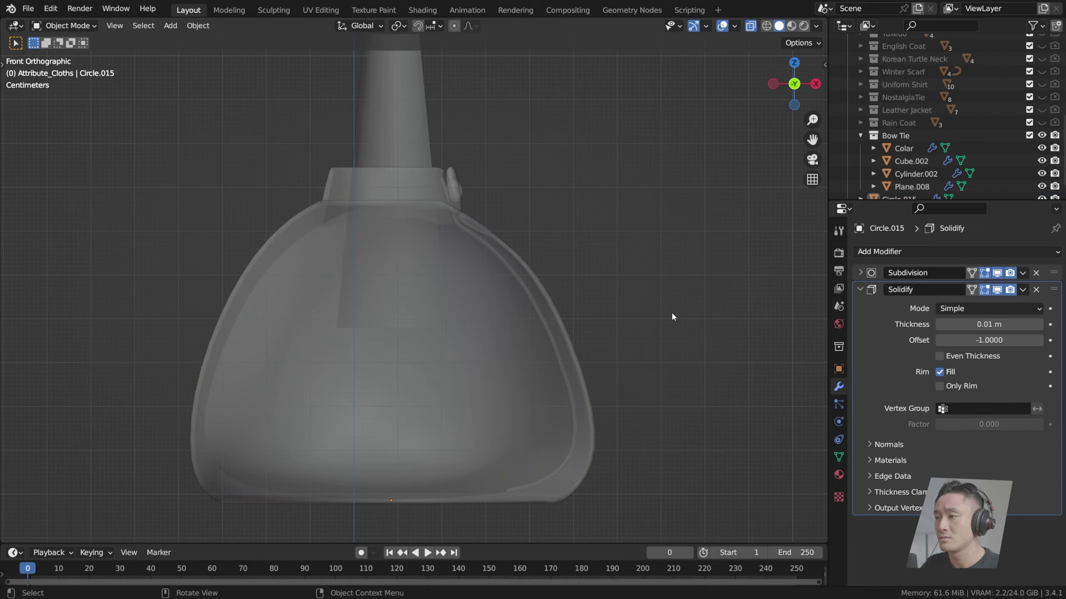
Step: Scale the entire jacket mesh along the X axis to about 0.94
key("Tab")
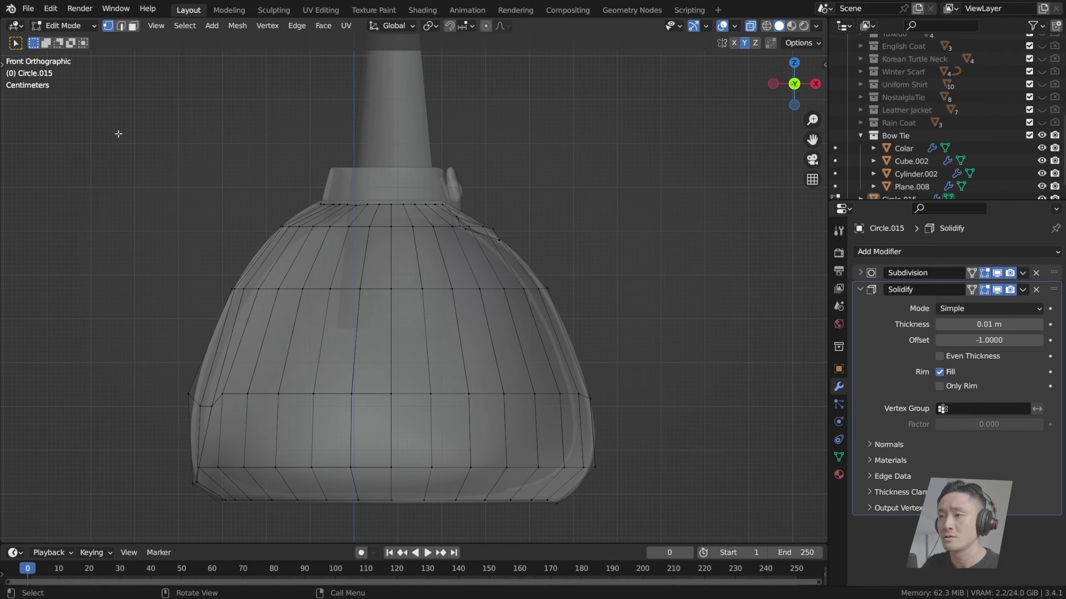
key("a")
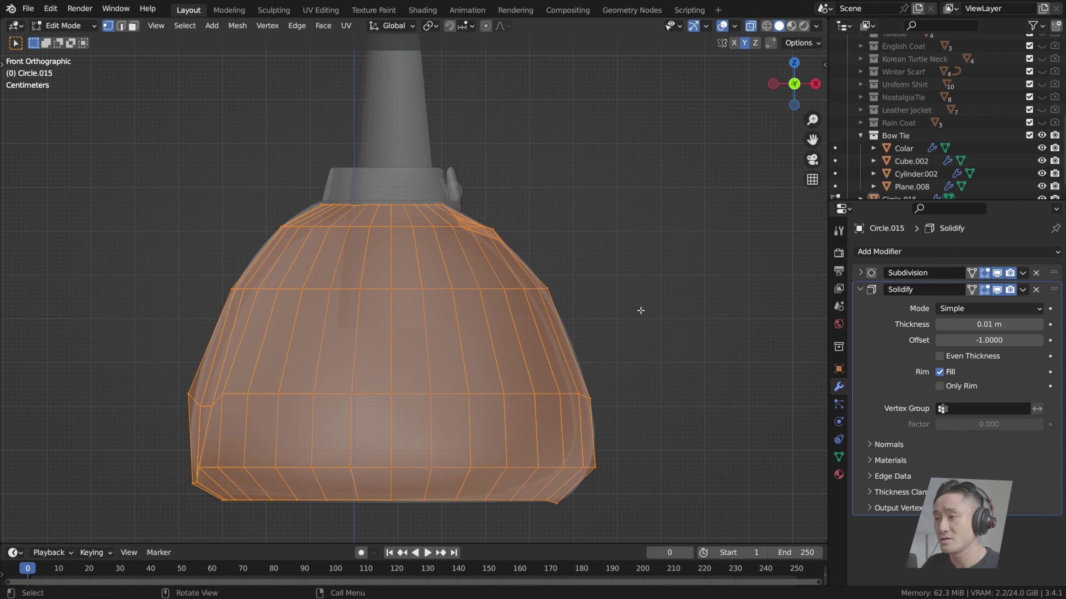
key("s")
key("y")
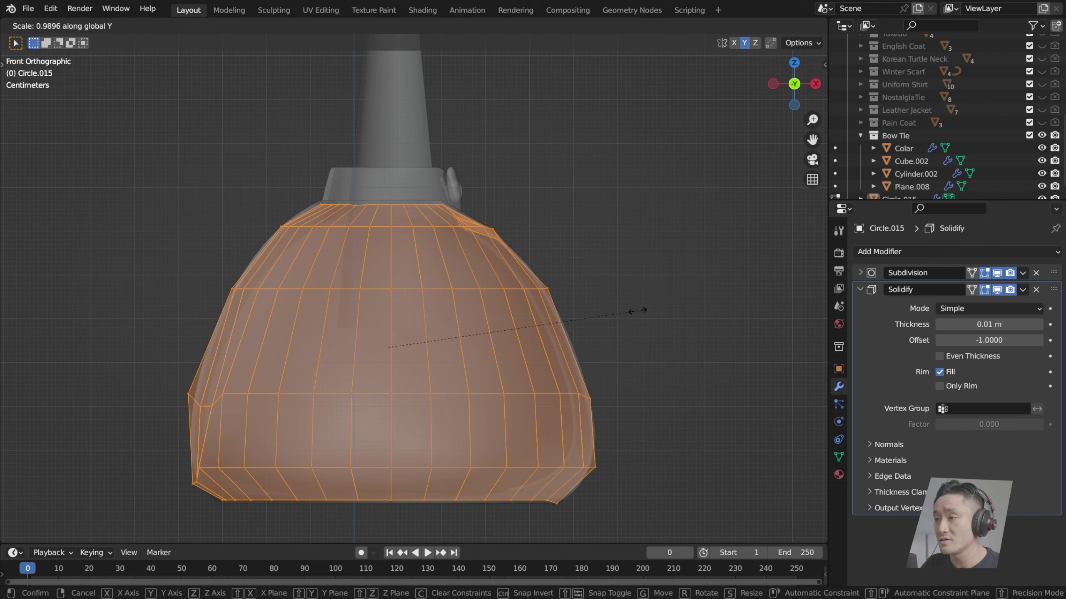
key("x")
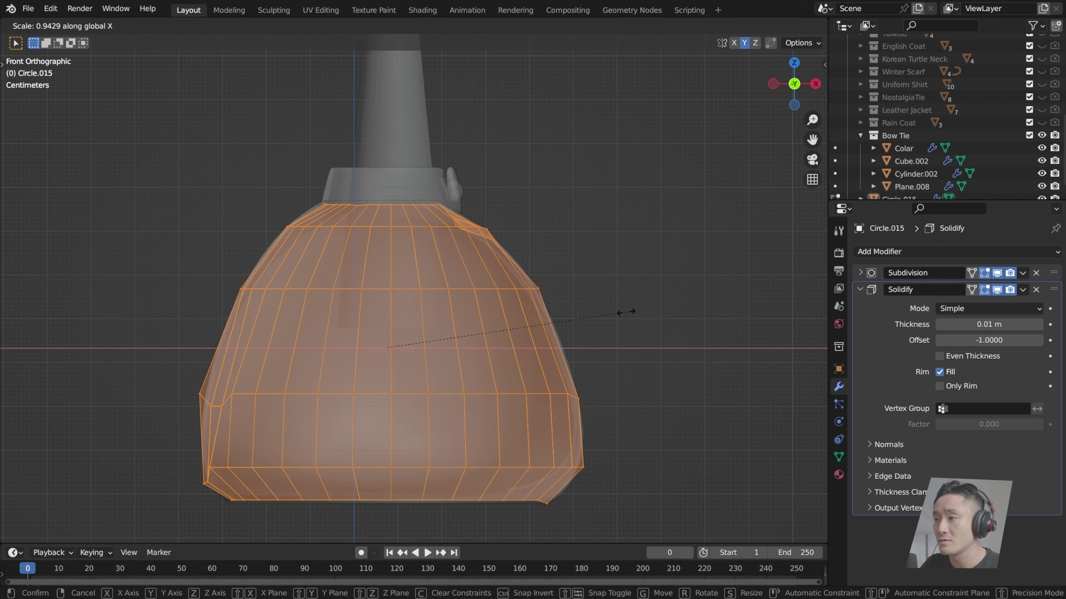
left_click(624, 310)
Step: Move the front vertices of the jacket's two lowest rows slightly inward along the X axis
left_click_drag(523, 451, 671, 545)
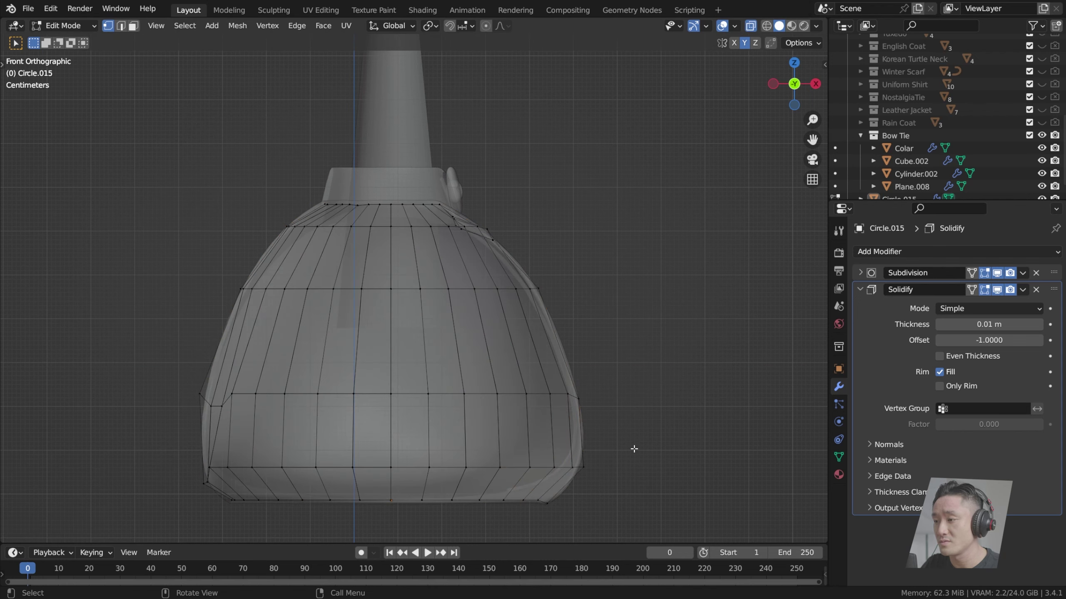
scroll(634, 449, "up", 2)
middle_click_drag(721, 499, 685, 411, "shift")
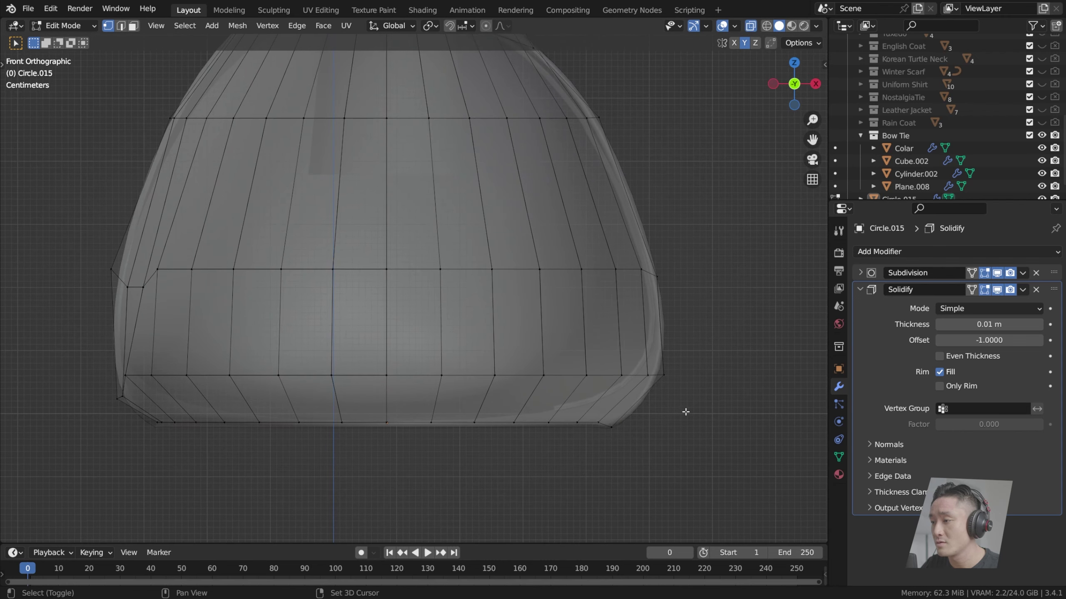
left_click_drag(696, 478, 473, 353)
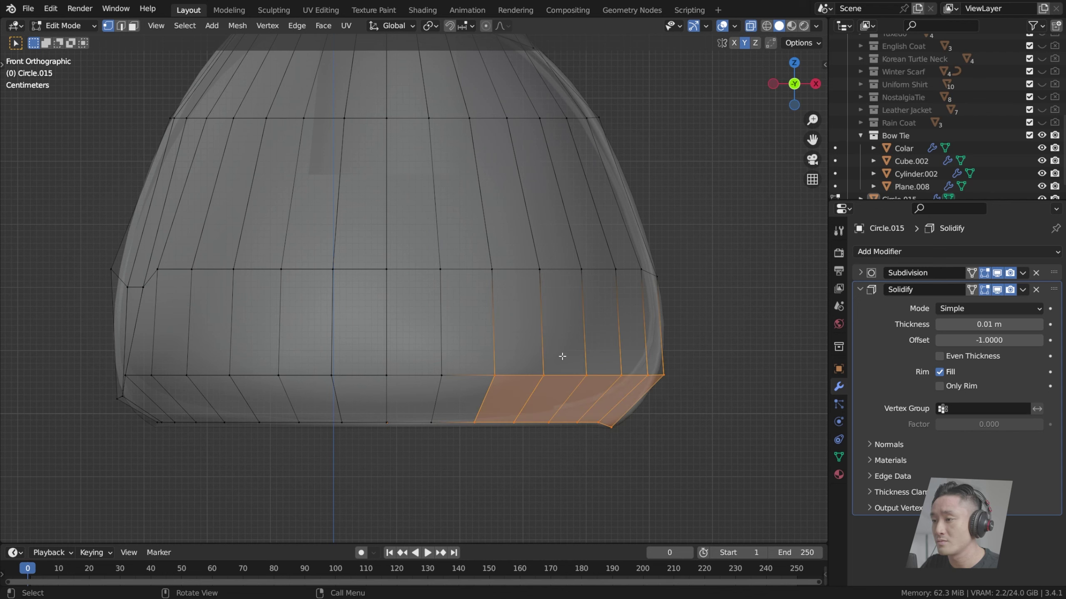
key("g")
key("x")
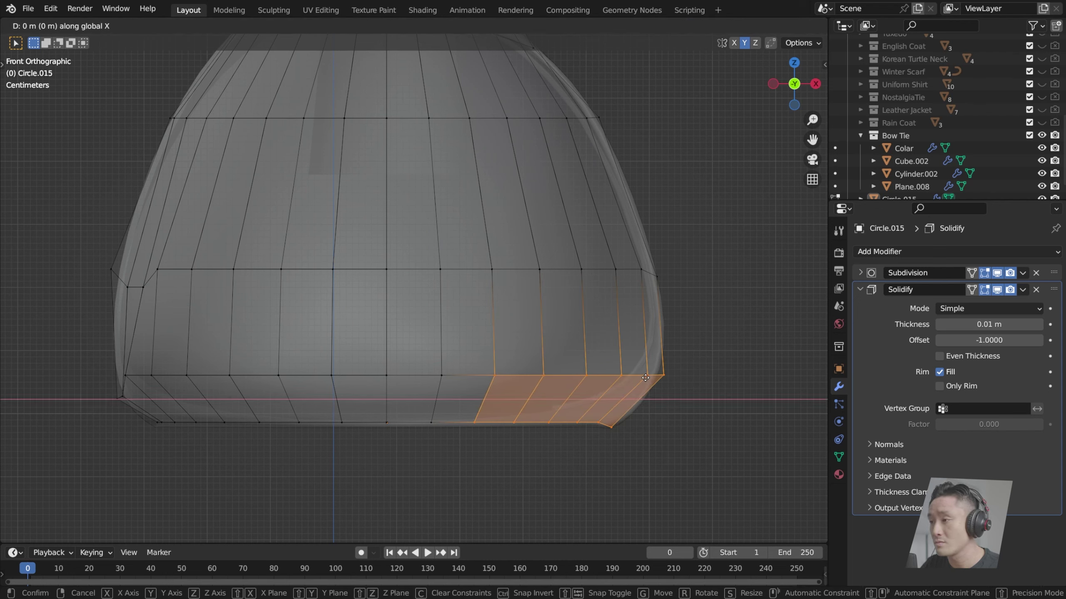
left_click(642, 378)
Step: Move the front vertices of the row just above the hem inward about 0.006 m along the X axis
left_click(706, 421)
left_click_drag(708, 391, 562, 350)
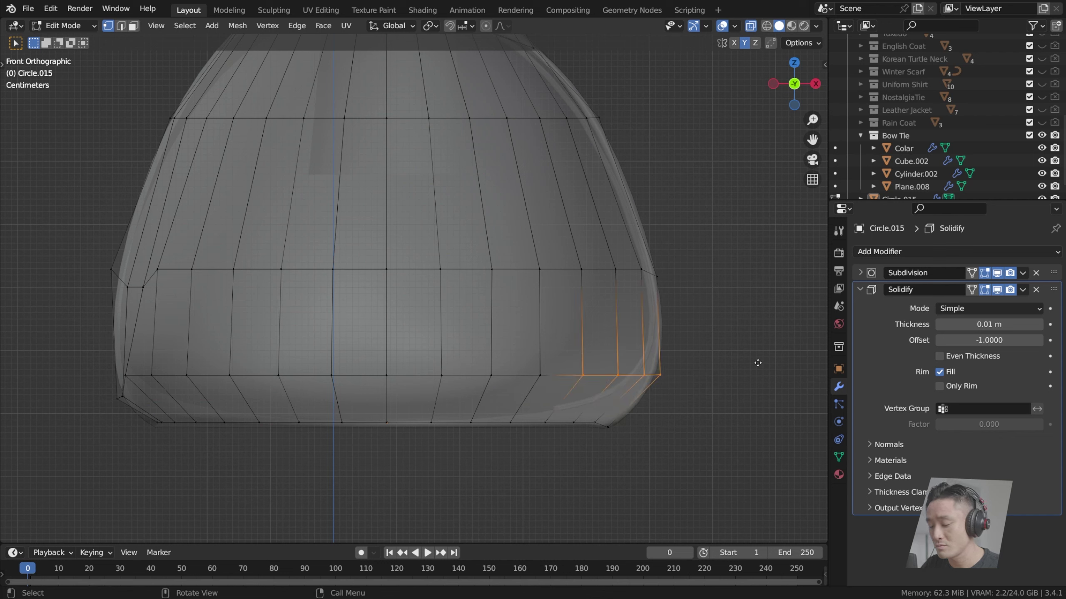
key("g")
key("x")
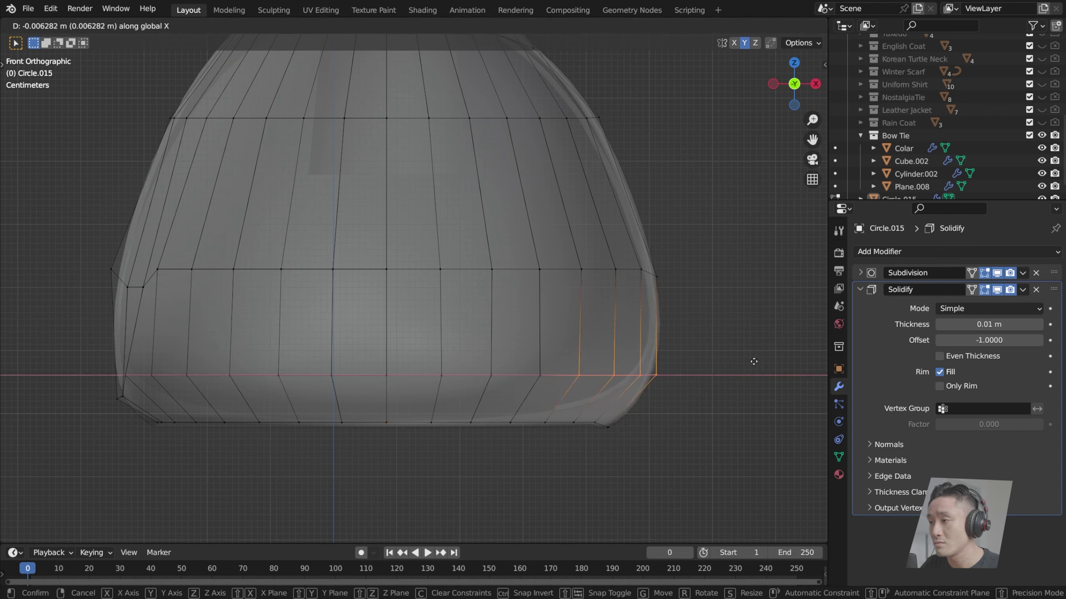
left_click(754, 361)
left_click(576, 416)
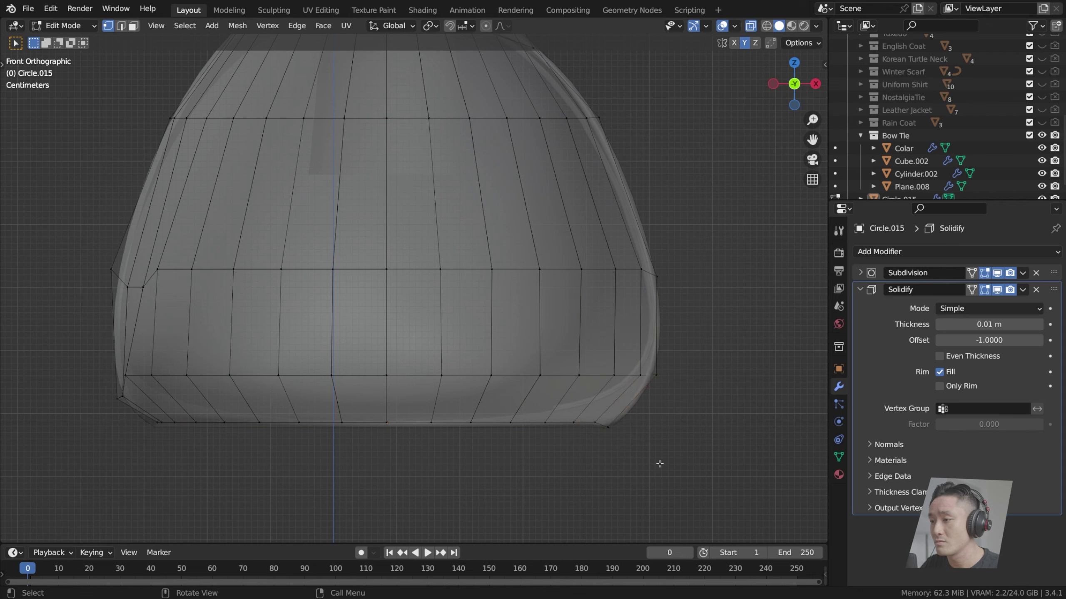
Step: Move the front vertices of the jacket's hem inward about 0.037 m along the X axis and save the file
left_click_drag(659, 463, 451, 415)
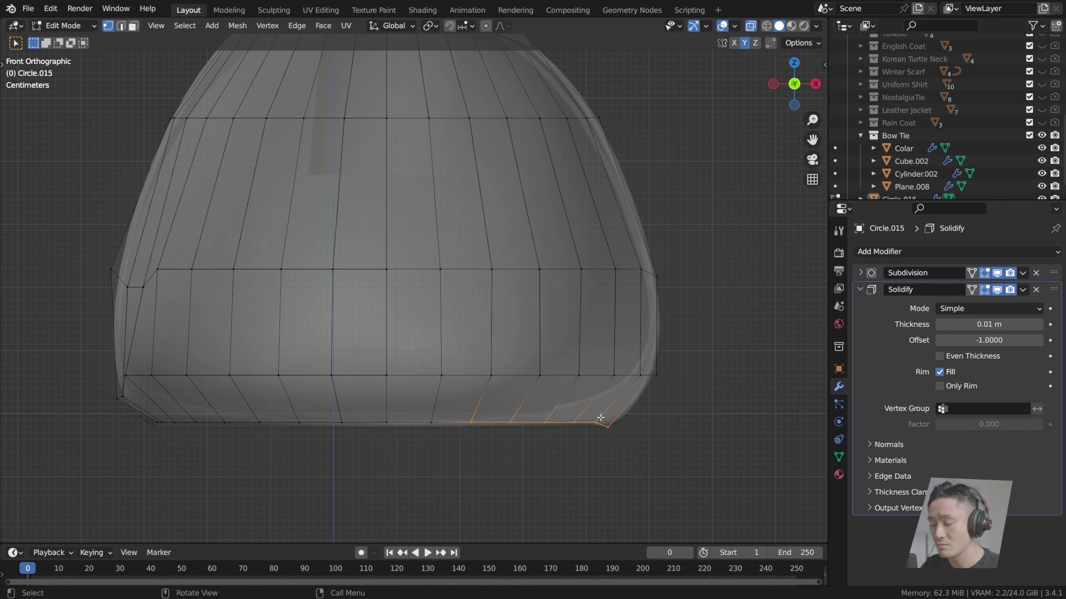
key("g")
key("x")
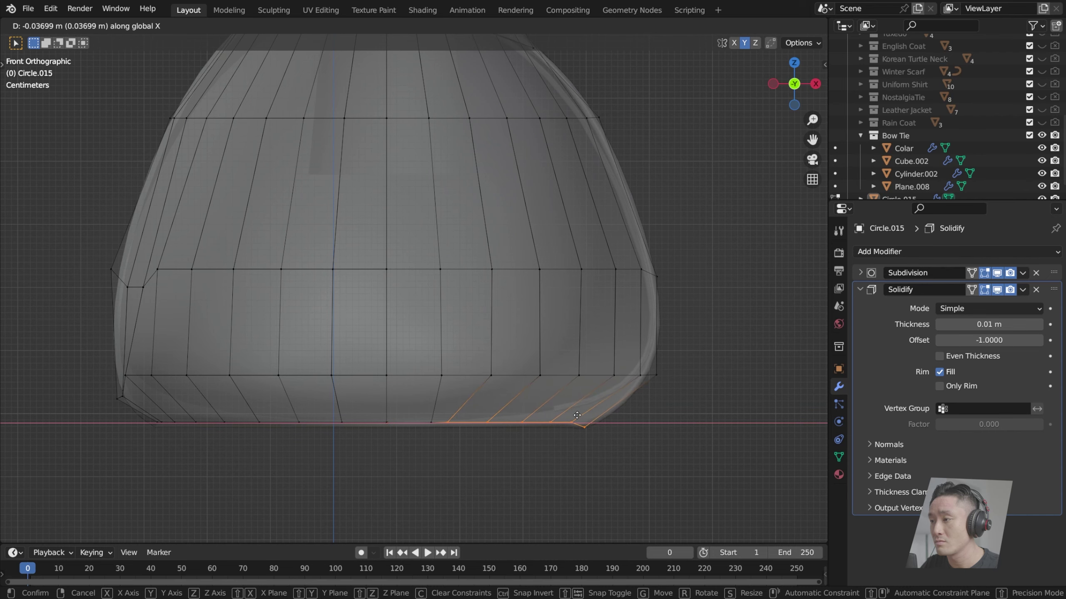
left_click(577, 416)
middle_click_drag(667, 307, 473, 295)
key("Tab")
scroll(527, 320, "down", 3)
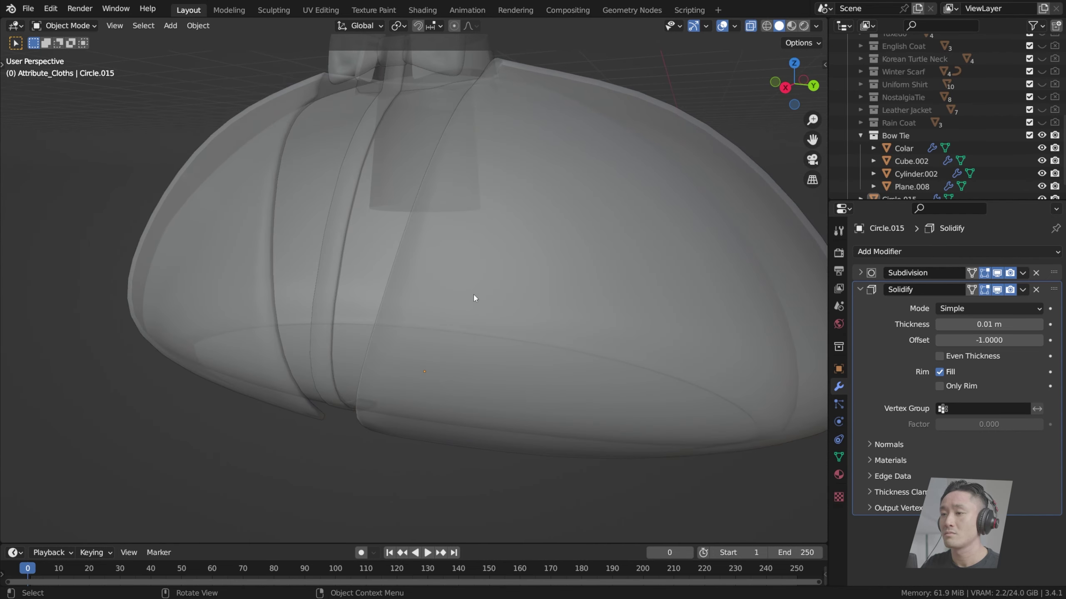
scroll(473, 293, "down", 3)
key("ctrl+s")
Step: Check how the jacket's neckline meets the collar in the front orthographic view
middle_click_drag(401, 190, 581, 210)
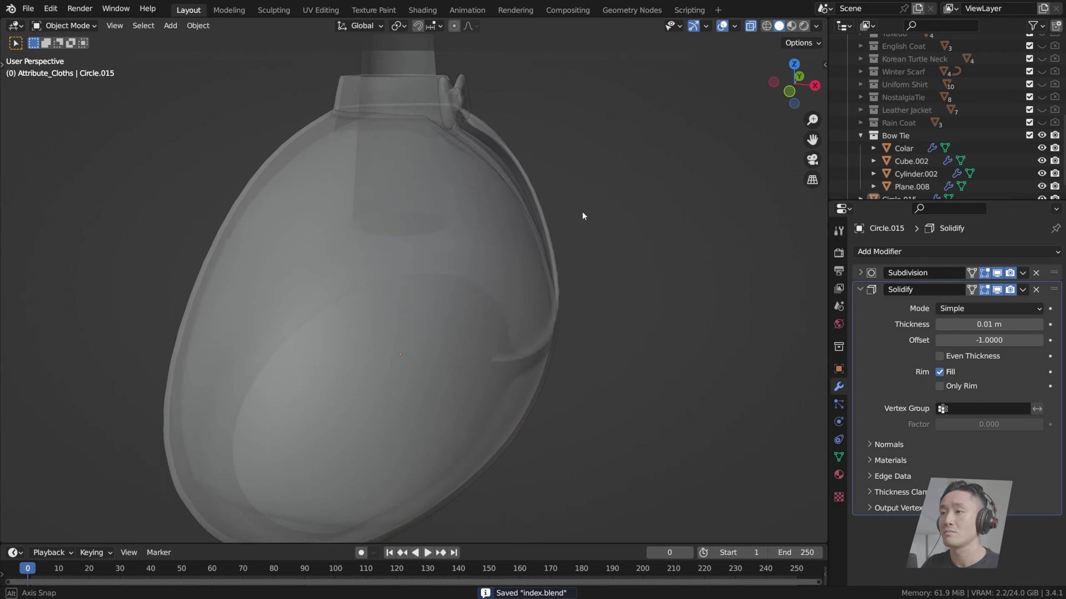
left_click(480, 183)
key("Tab")
key("KP_1")
key("Tab")
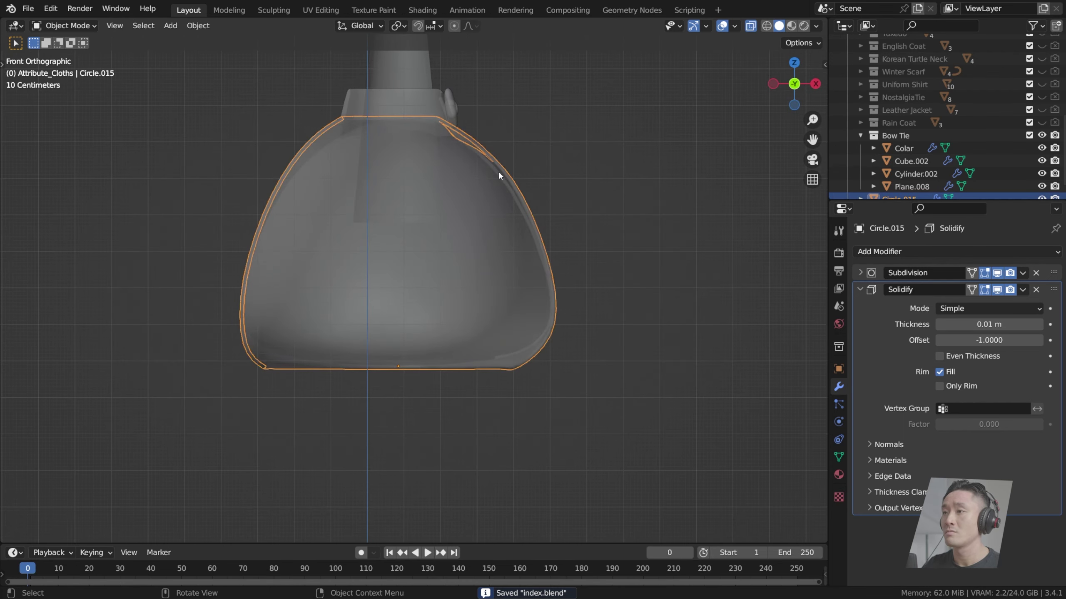
middle_click_drag(523, 158, 513, 259, "shift")
left_click(513, 259)
scroll(513, 258, "up", 6)
scroll(532, 277, "down", 2)
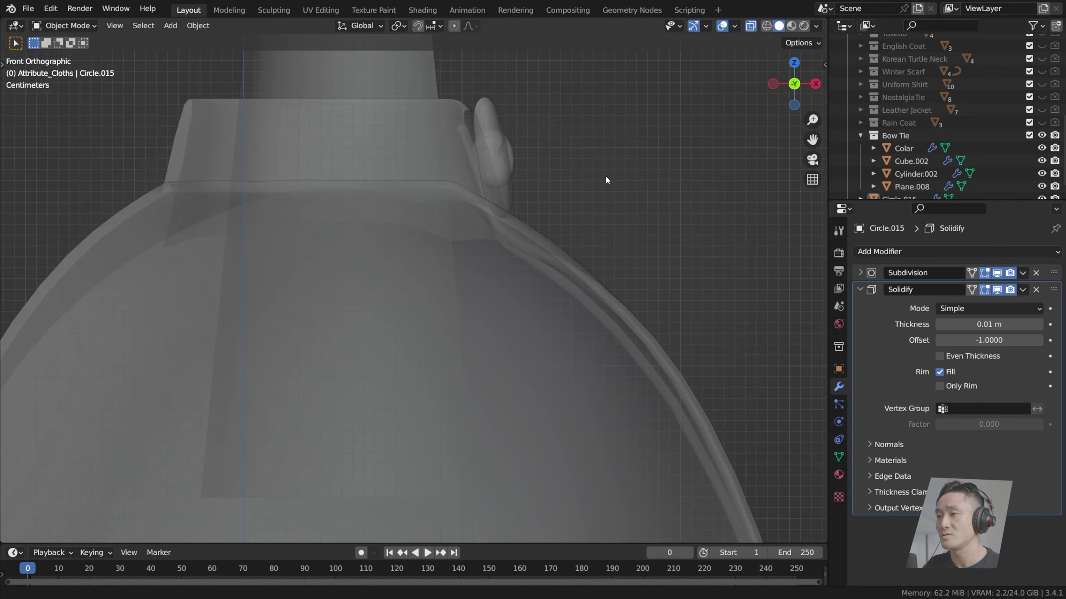
Step: Lower the jacket's top two vertex rows about 0.008 m along the Z axis below the collar
key("Tab")
key("Tab")
key("Tab")
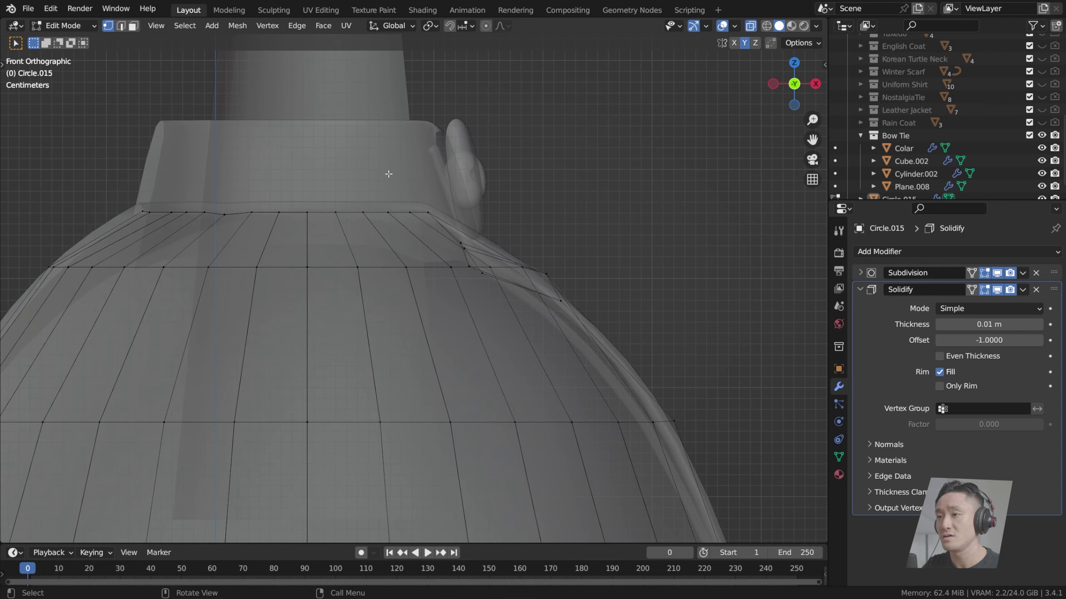
scroll(390, 176, "down", 3)
scroll(321, 175, "up", 2)
left_click_drag(102, 189, 595, 286)
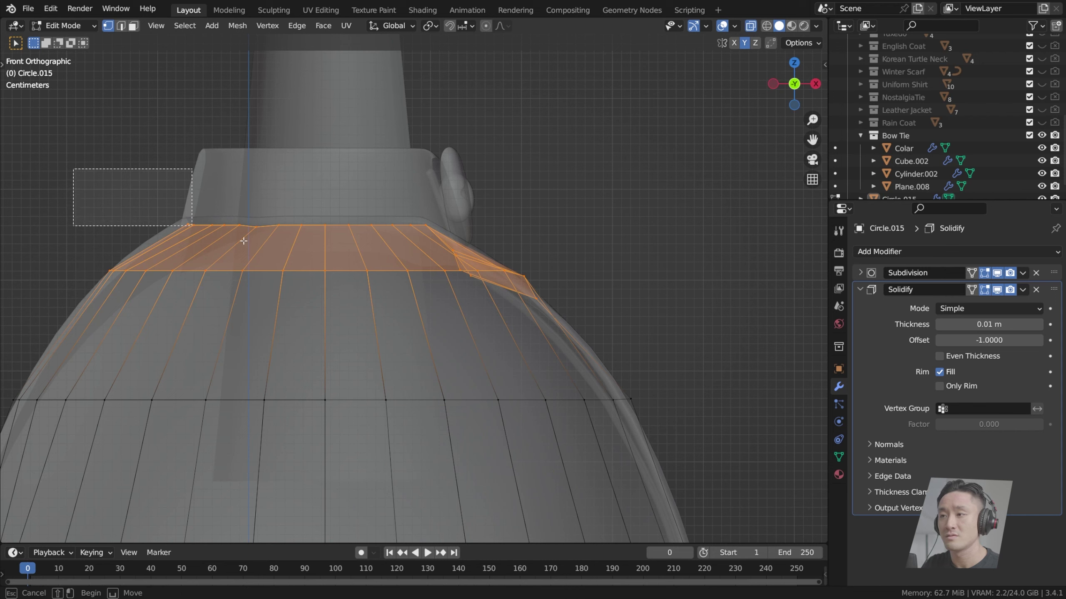
key("g")
key("z")
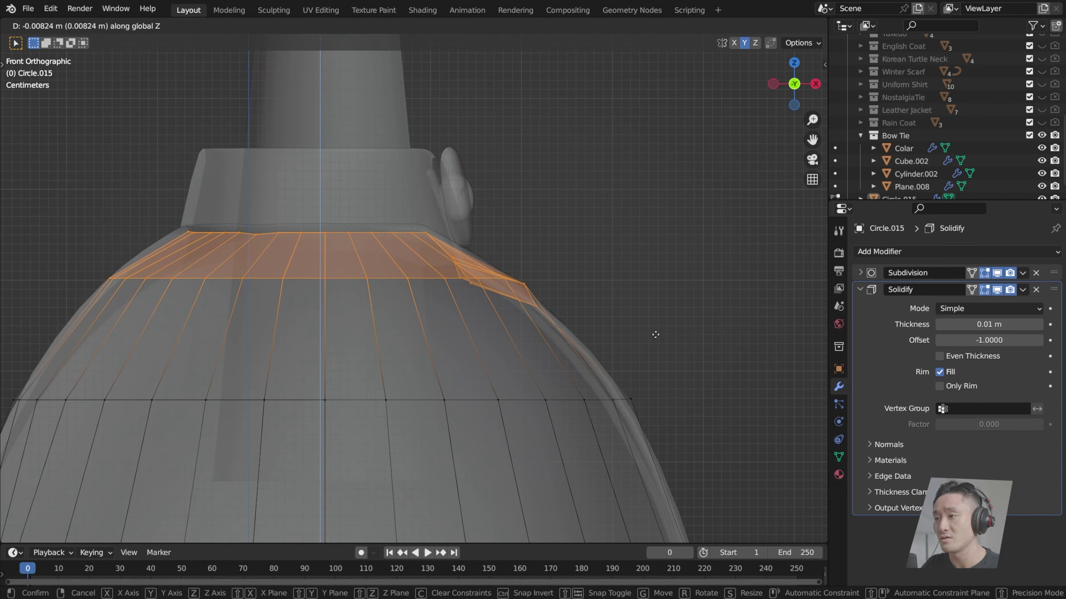
left_click(657, 337)
Step: Return to Object Mode and turn off X-ray to check the lowered neckline around the bow tie
middle_click_drag(656, 337, 233, 238)
key("Tab")
key("Tab")
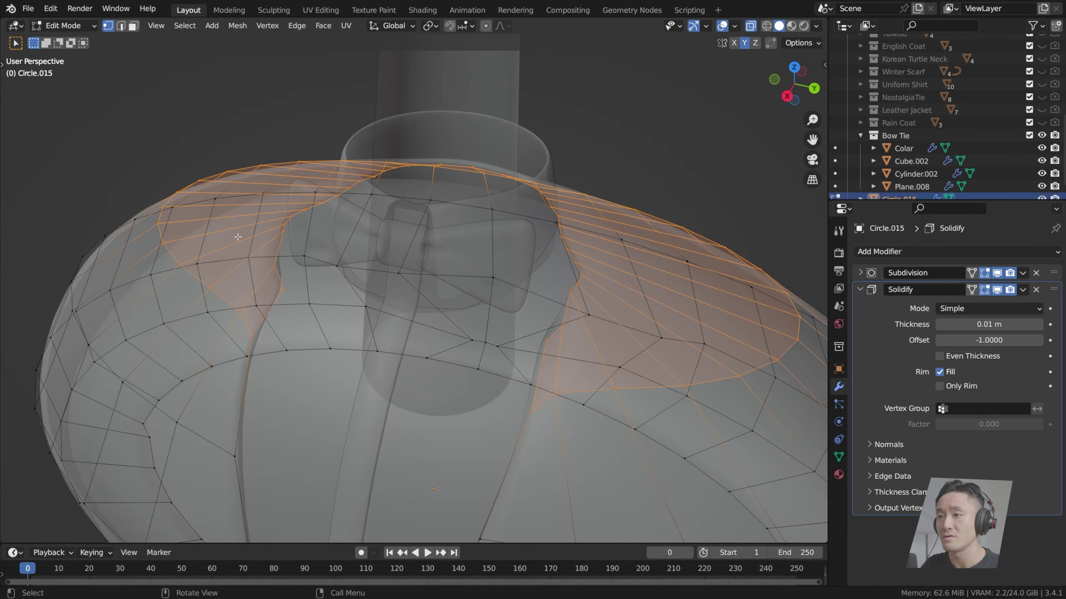
key("Tab")
left_click(751, 25)
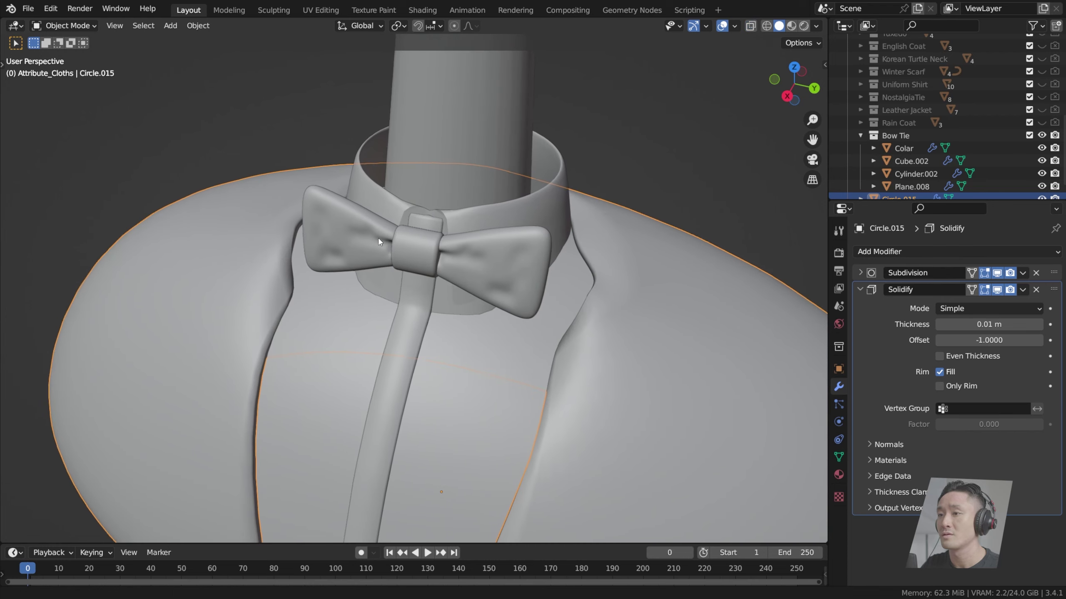
Step: In Edit Mode with X-ray on, select the jacket's neckline edge loop and lower it about 0.012 m along the Z axis
mouse_move(483, 197)
middle_mouse_down()
mouse_move(391, 232)
mouse_move(464, 304)
mouse_move(438, 295)
mouse_move(441, 285)
middle_mouse_up()
key("Tab")
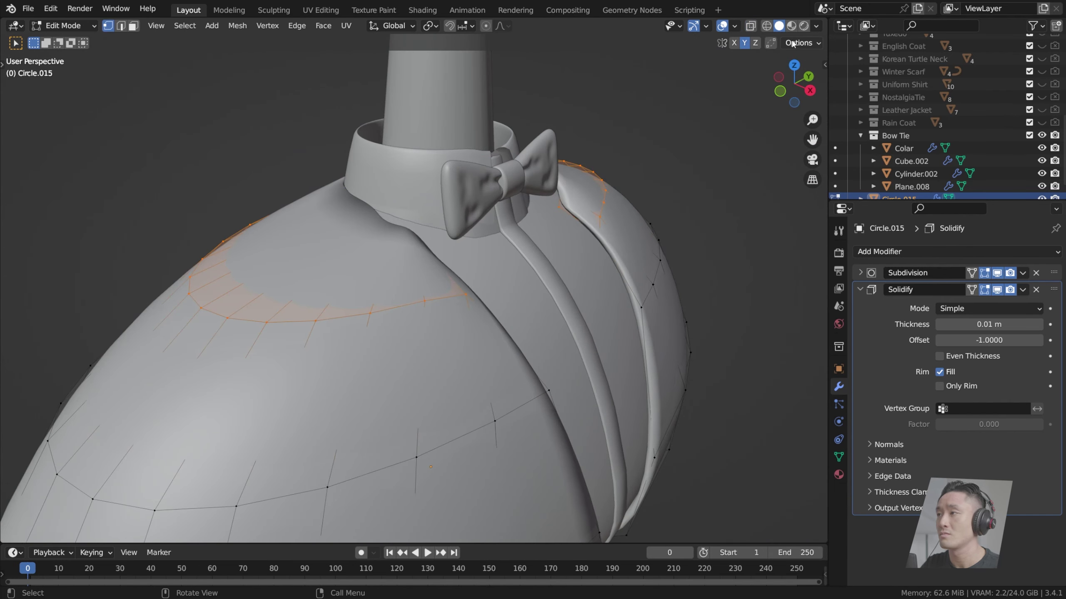
left_click(750, 26)
key("alt+a")
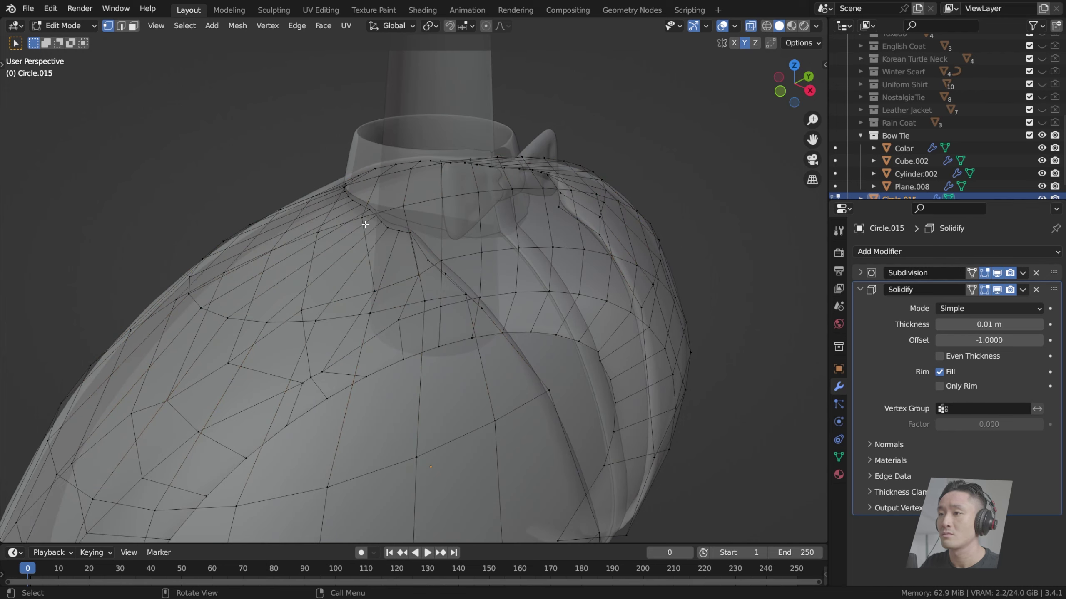
left_click(382, 224, "alt")
middle_click_drag(381, 224, 467, 200)
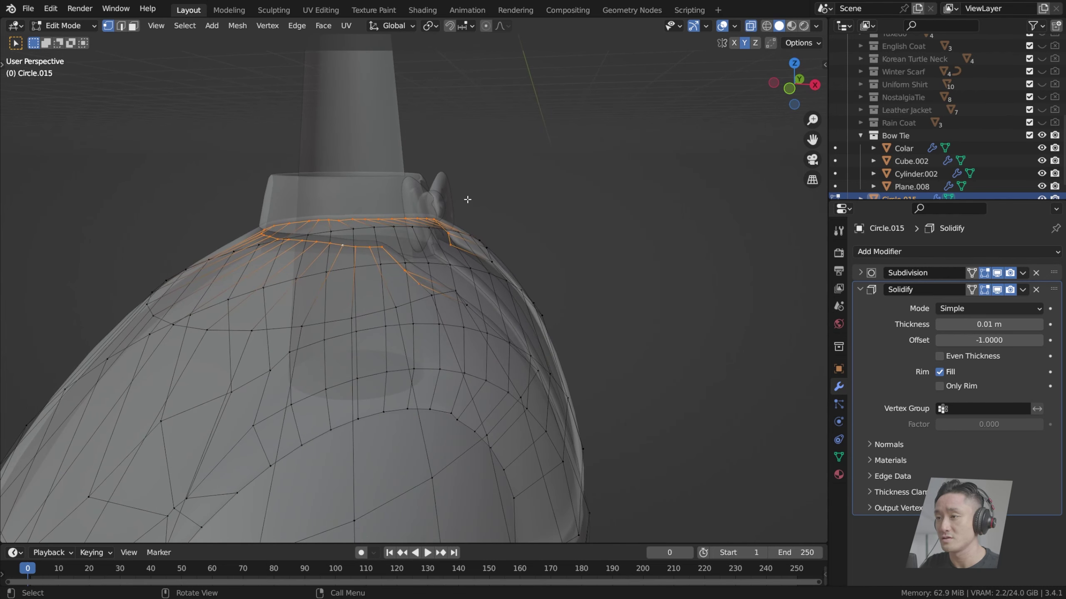
key("KP_1")
scroll(468, 200, "up", 3)
key("g")
key("z")
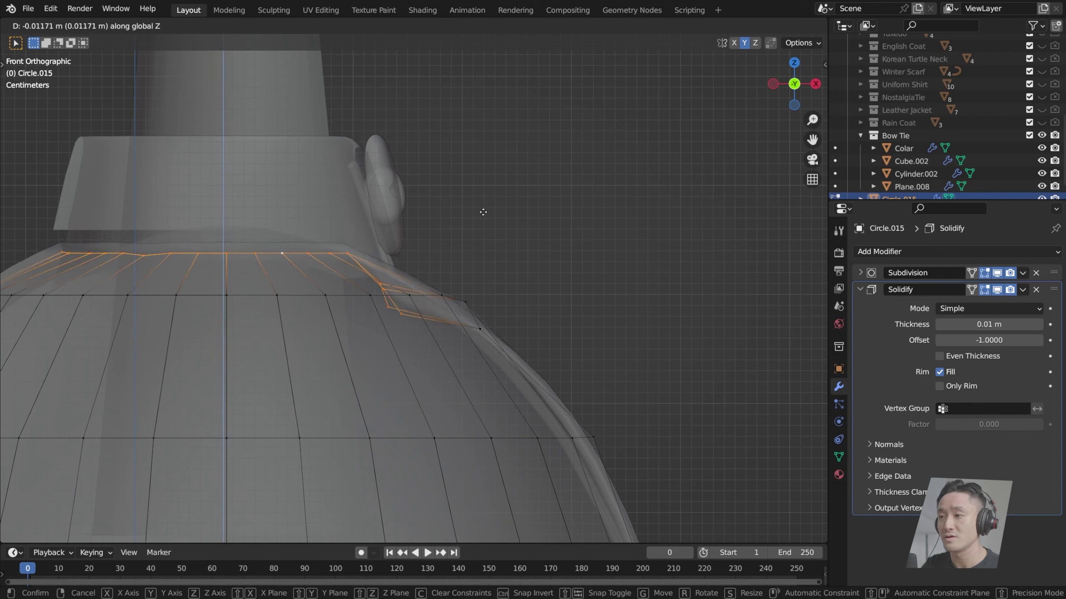
left_click(483, 212)
Step: Save the file and turn off X-ray to check the lowered neckline around the bow tie in Object and Edit Mode
scroll(585, 221, "down", 3)
middle_click_drag(585, 221, 322, 231)
scroll(334, 294, "down", 10)
middle_click_drag(336, 300, 547, 310)
scroll(422, 302, "up", 3)
key("ctrl+s")
key("Tab")
key("Tab")
key("Tab")
key("Tab")
middle_click_drag(594, 204, 588, 202)
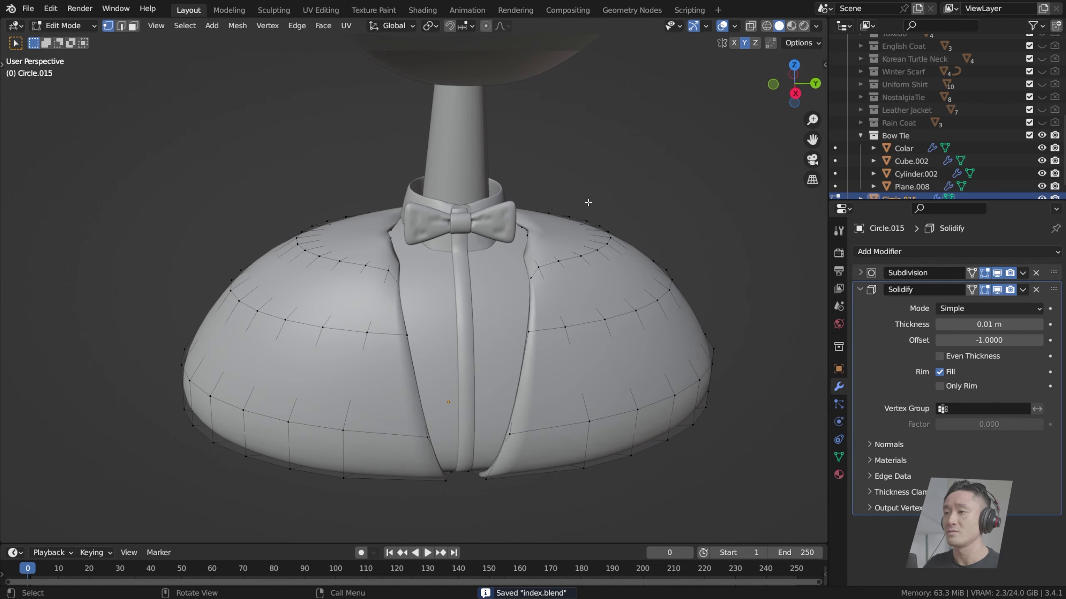
Step: Reorder the jacket's modifiers so that Subdivision comes after Solidify
key("KP_3")
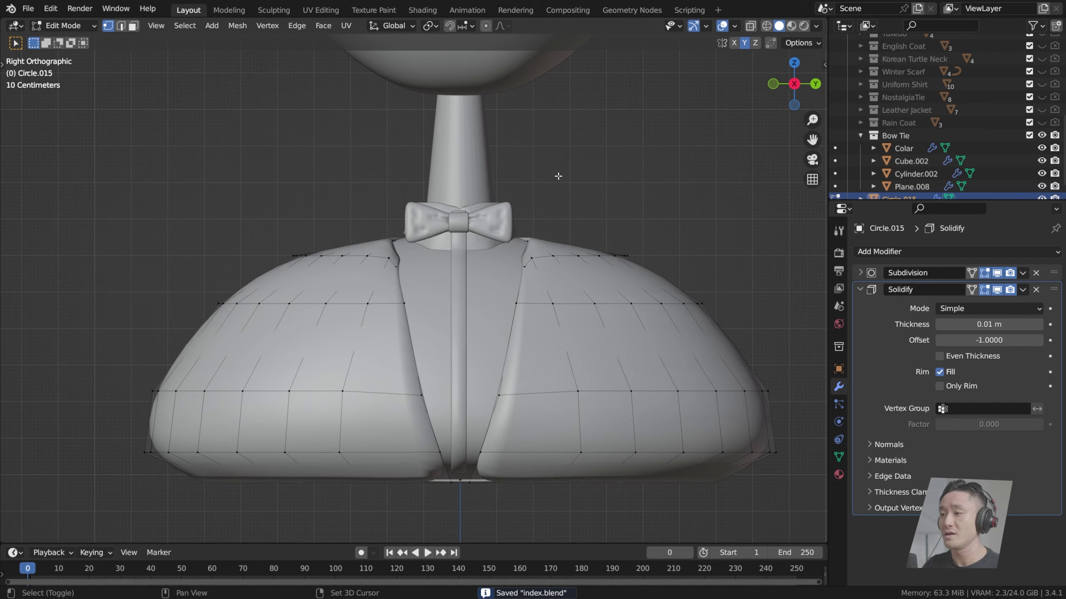
key("shift+a")
middle_click_drag(557, 180, 531, 308)
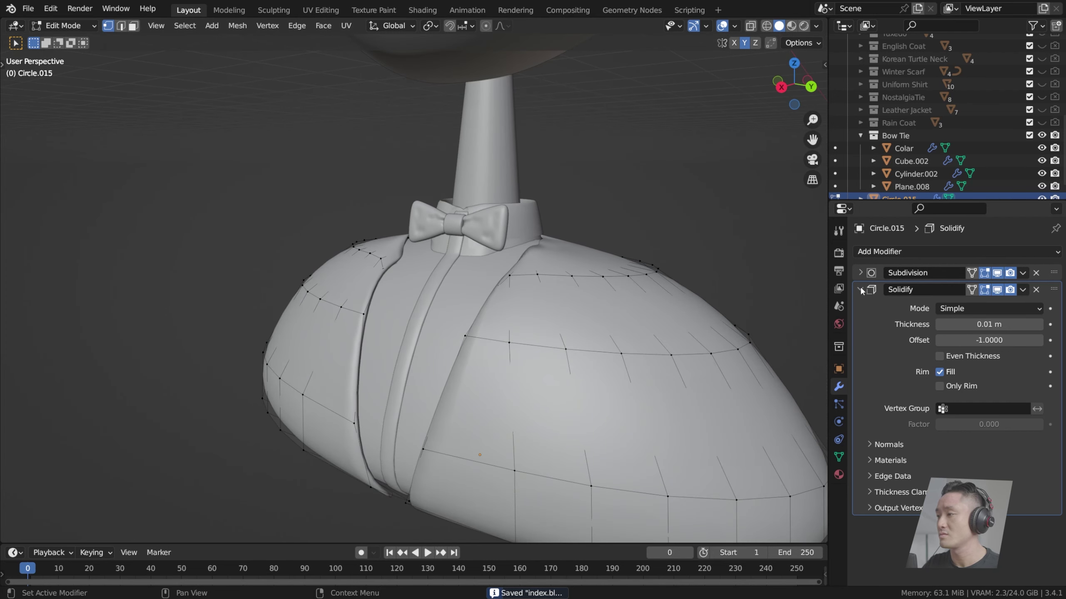
left_click(1022, 273)
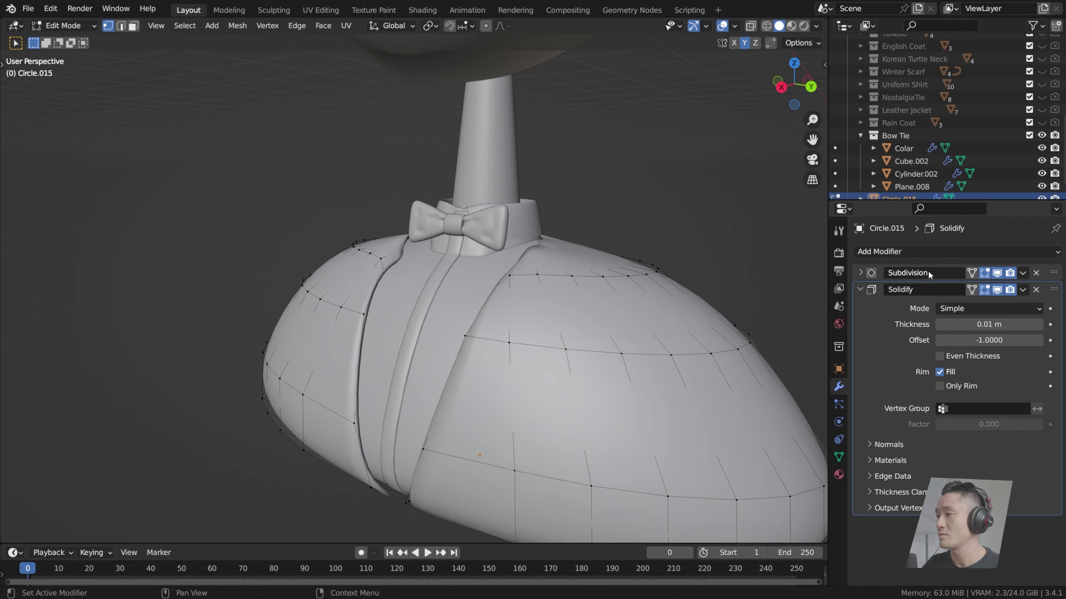
left_click(860, 272)
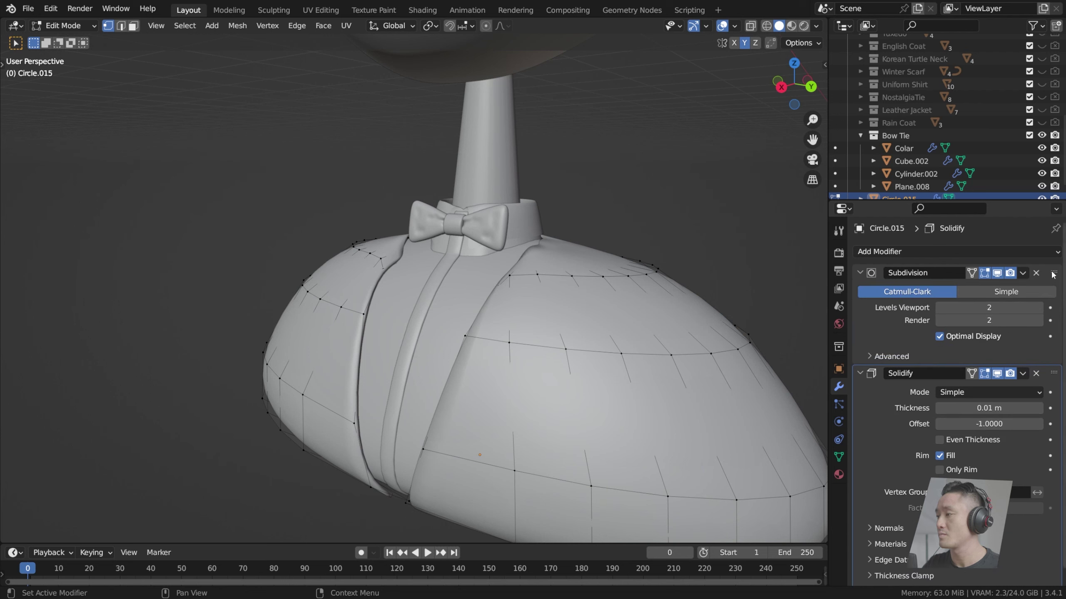
left_click_drag(1053, 273, 1053, 525)
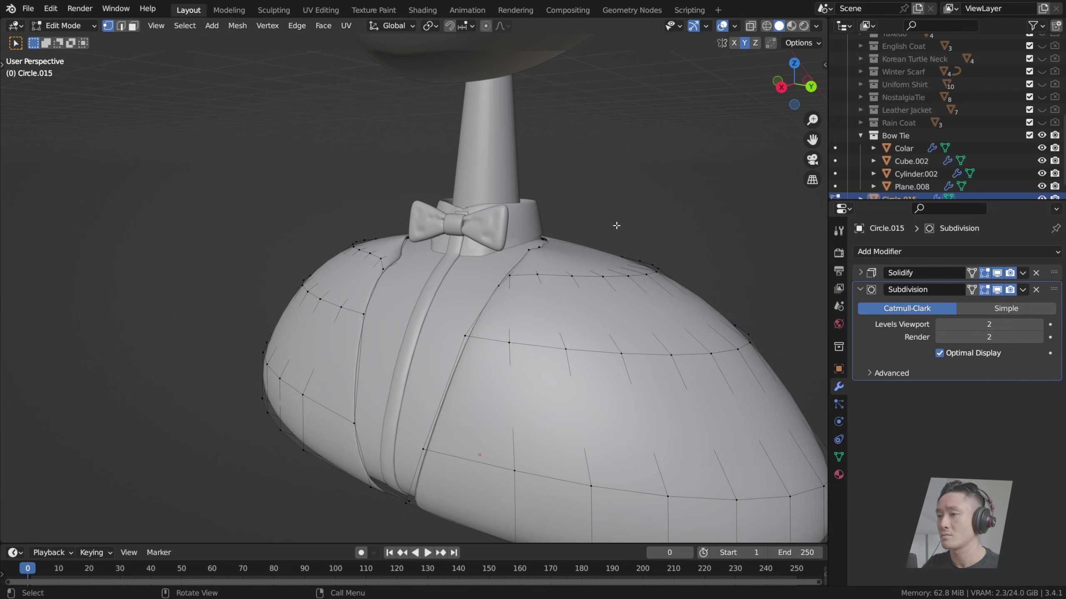
Step: Return to Object Mode, save the file, and inspect the jacket's smoothed edges
key("Tab")
middle_click_drag(626, 182, 689, 186)
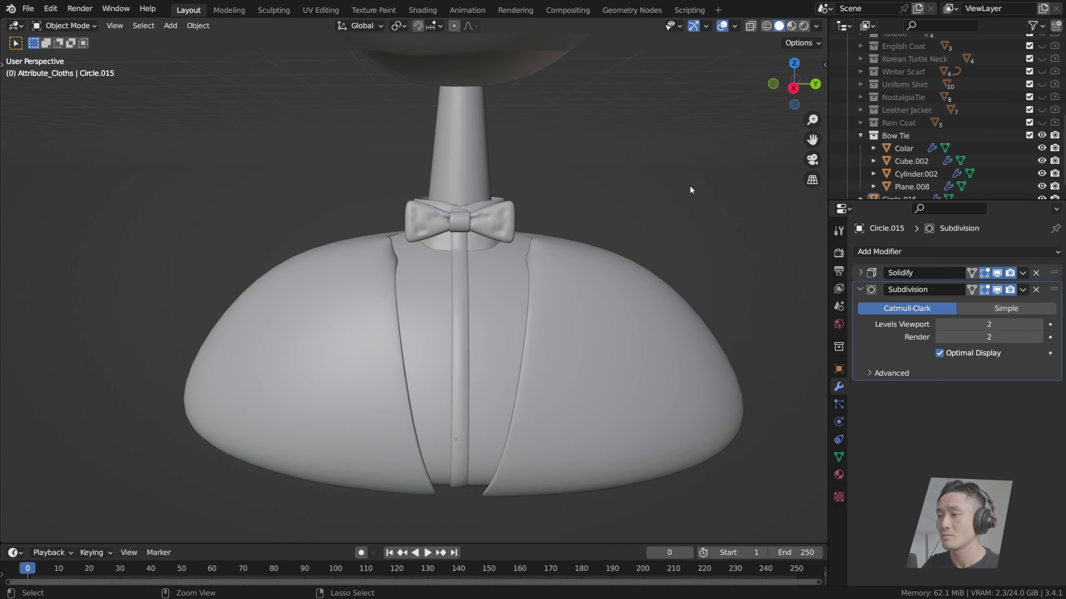
left_click(859, 289)
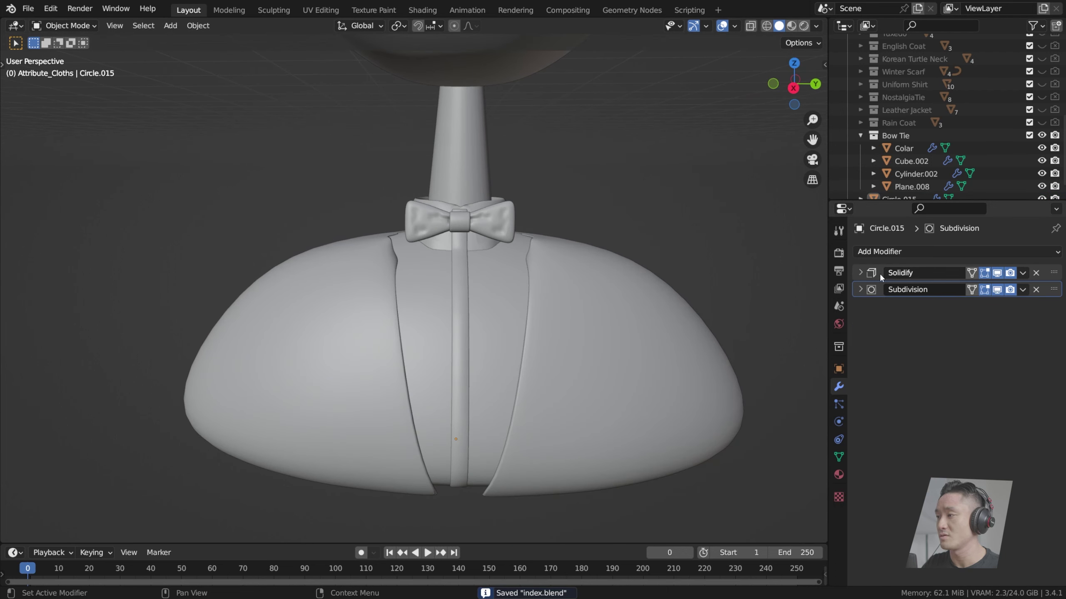
scroll(635, 255, "up", 3)
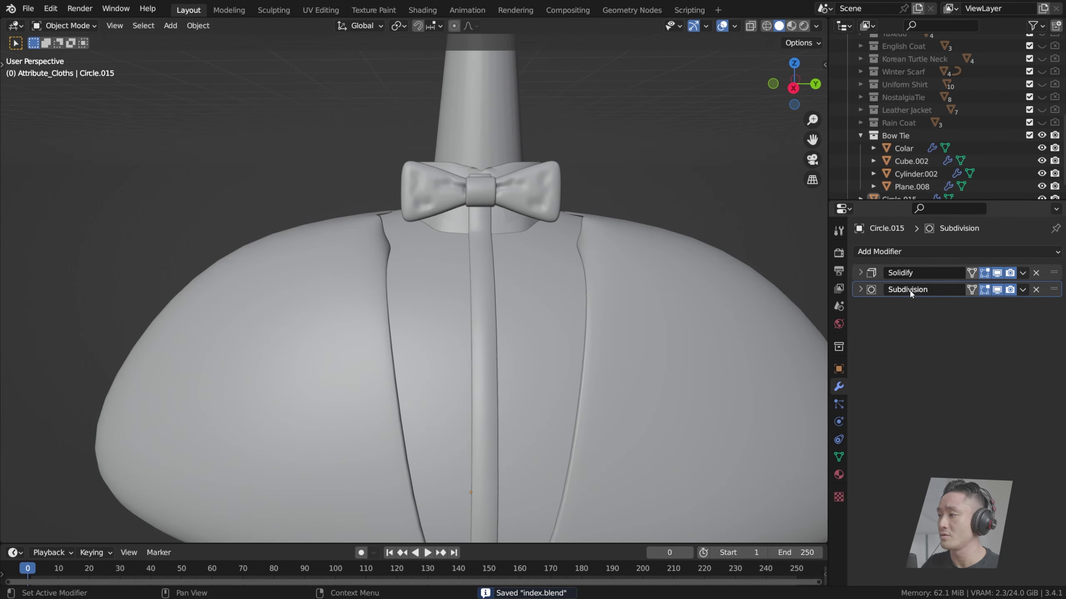
middle_click_drag(607, 224, 531, 262)
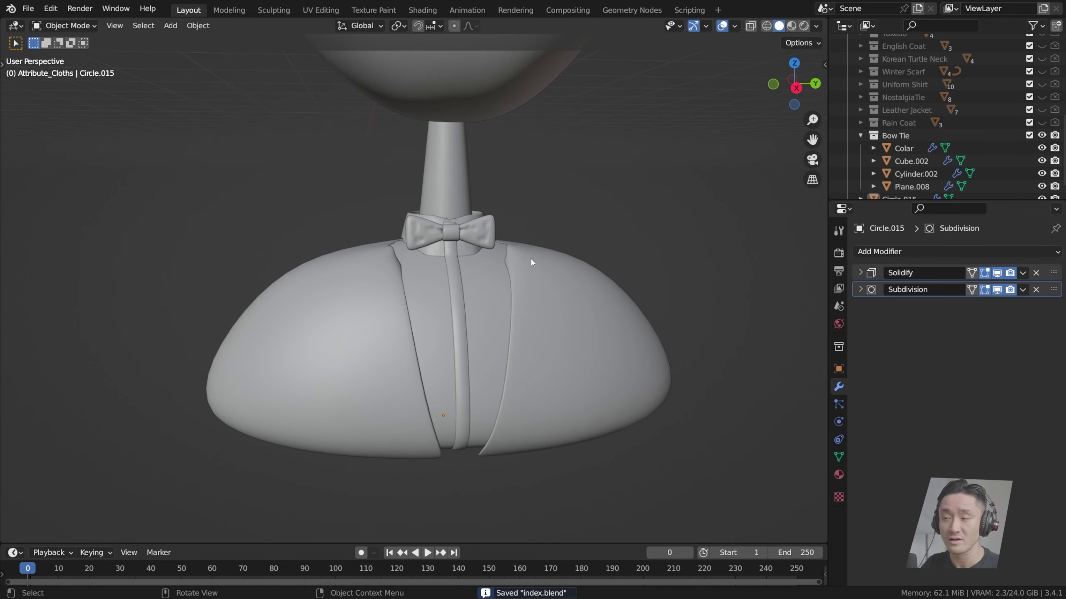
Step: Add a 32-vertex mesh circle with a 1 m radius and lower it along the Z axis to the collar's height
key("shift+a")
mouse_move(532, 259)
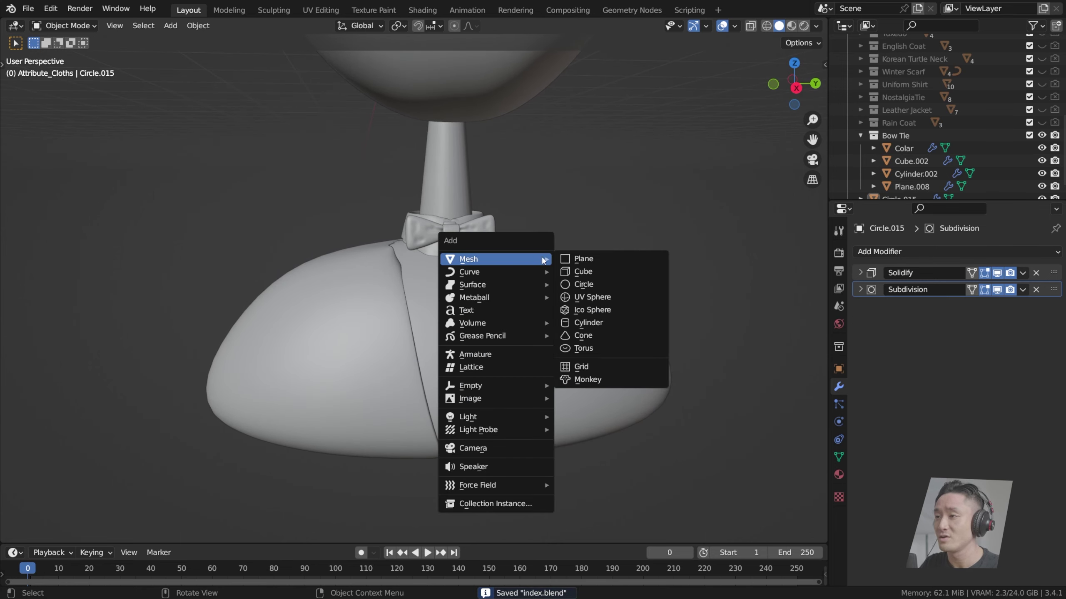
left_click(587, 285)
scroll(537, 221, "down", 6)
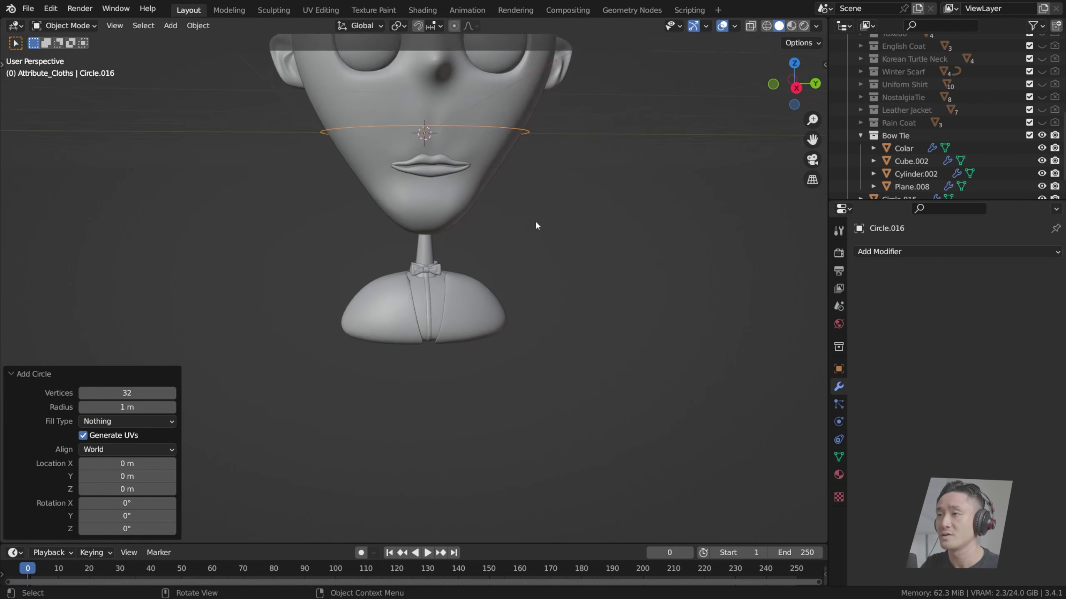
key("KP_3")
scroll(497, 174, "up", 3)
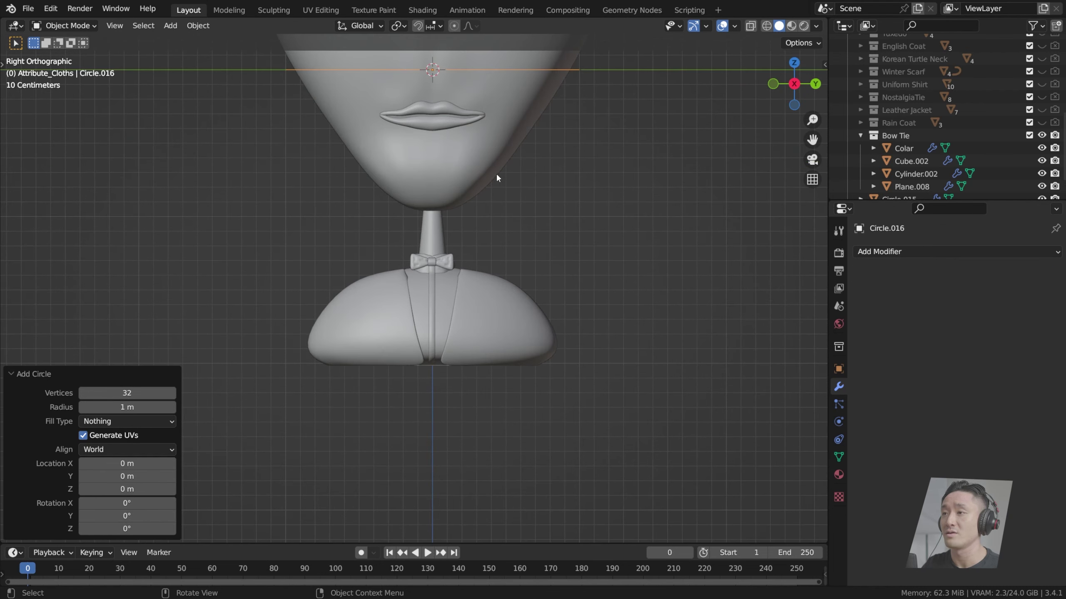
key("g")
key("z")
left_click(536, 370)
Step: Move the circle about 0.091 m along X in the front view so it is centered around the neck
middle_click_drag(536, 373, 474, 262)
key("Tab")
middle_click_drag(735, 208, 748, 208)
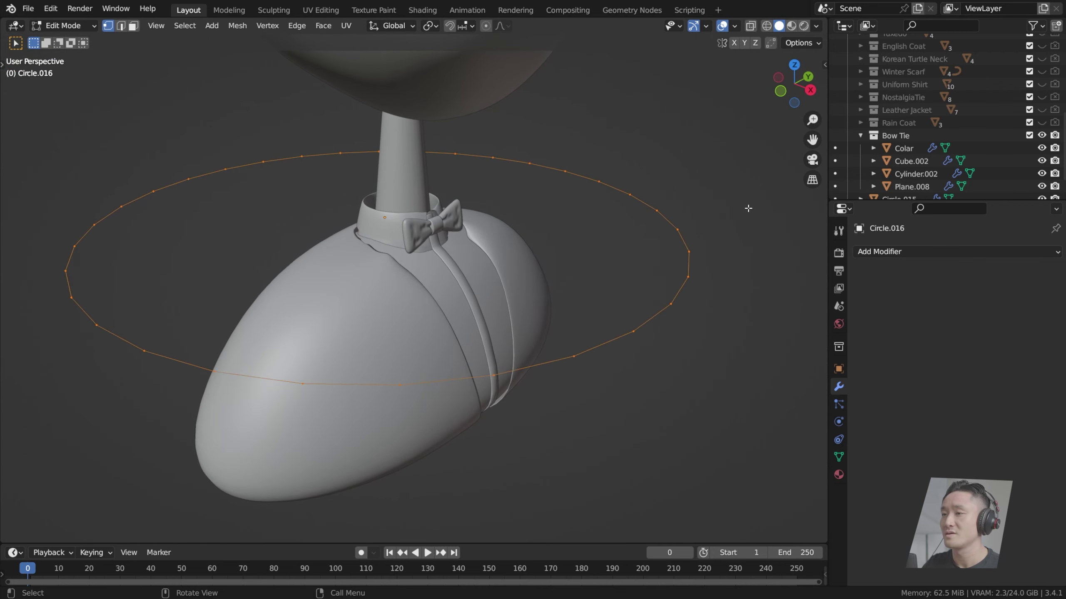
key("Tab")
key("KP_1")
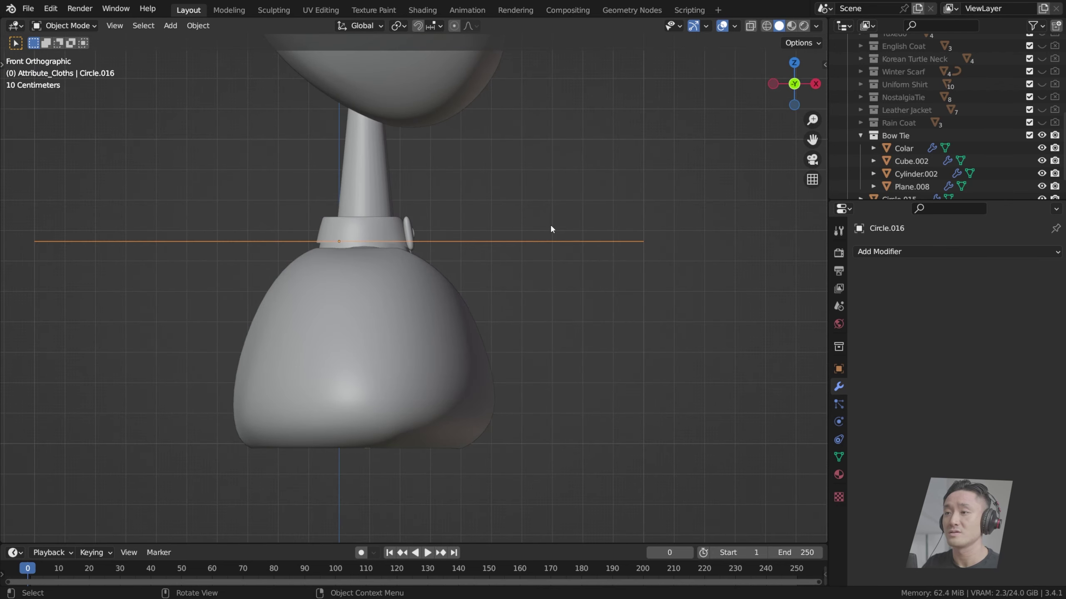
key("g")
left_click(671, 239)
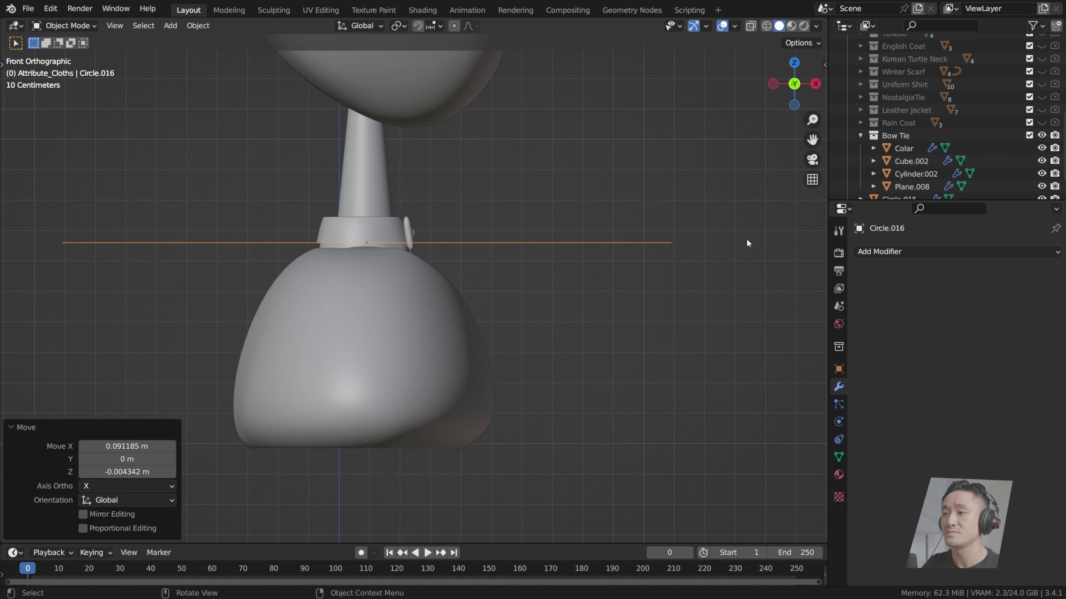
Step: In Edit Mode, scale the circle down to about 0.216 so it fits just outside the collar
key("Tab")
middle_click_drag(746, 240, 773, 281)
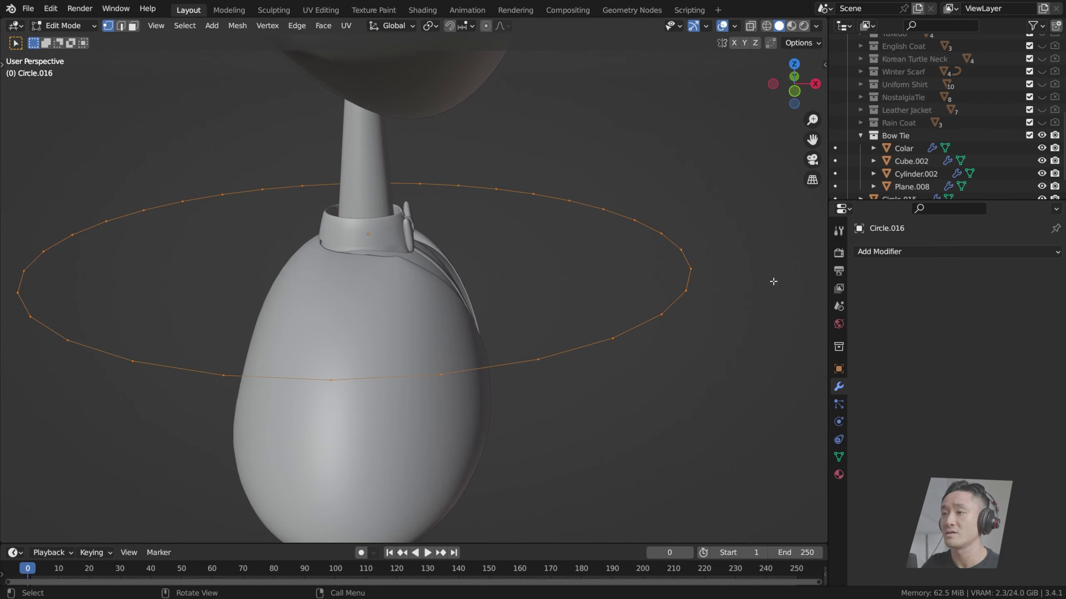
key("s")
left_click(457, 248)
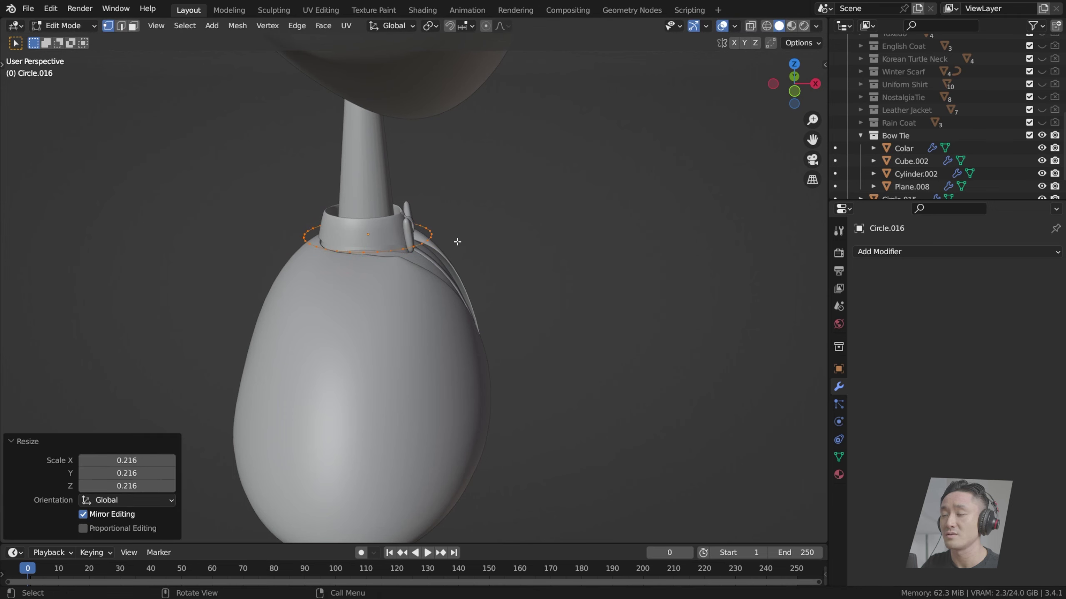
Step: Lower the scaled circle slightly along the Z axis toward the base of the collar in the front view
middle_click_drag(458, 248, 541, 216)
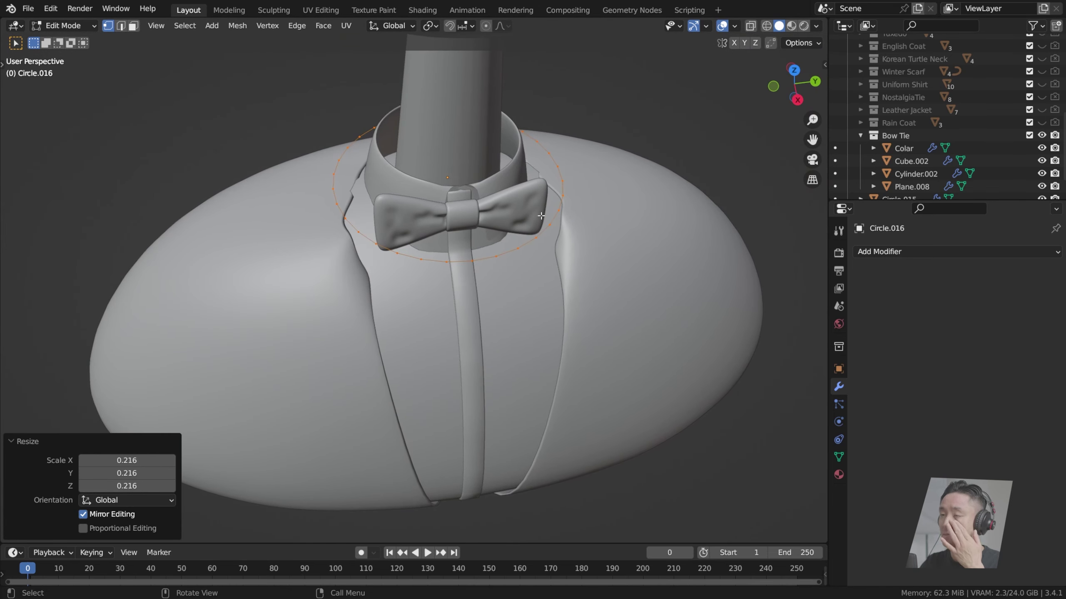
middle_click_drag(541, 216, 544, 204)
scroll(549, 212, "up", 2)
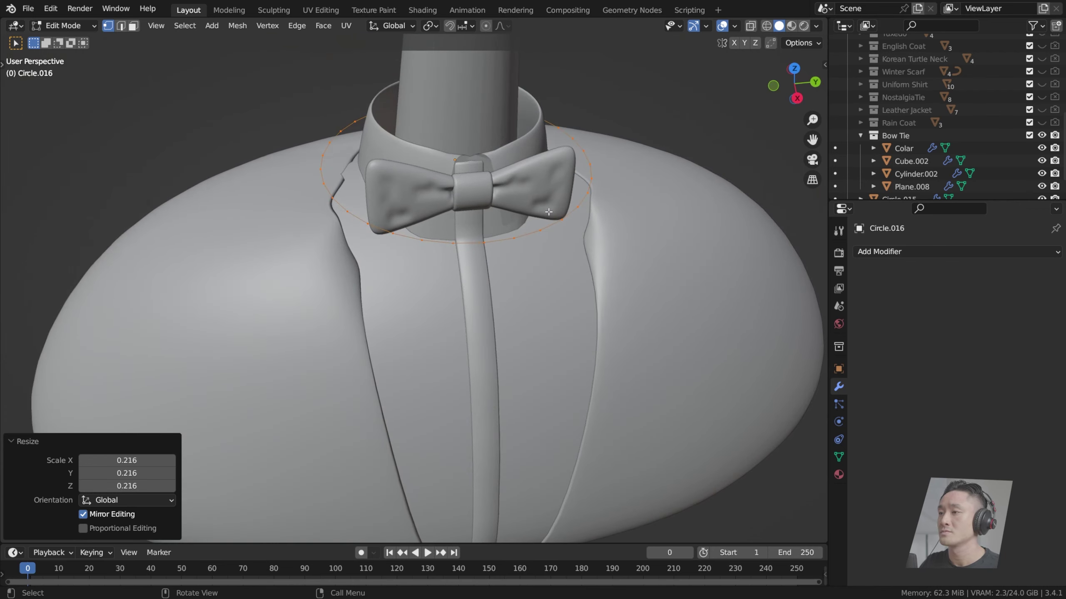
middle_click_drag(468, 220, 545, 204)
key("KP_1")
key("g")
key("z")
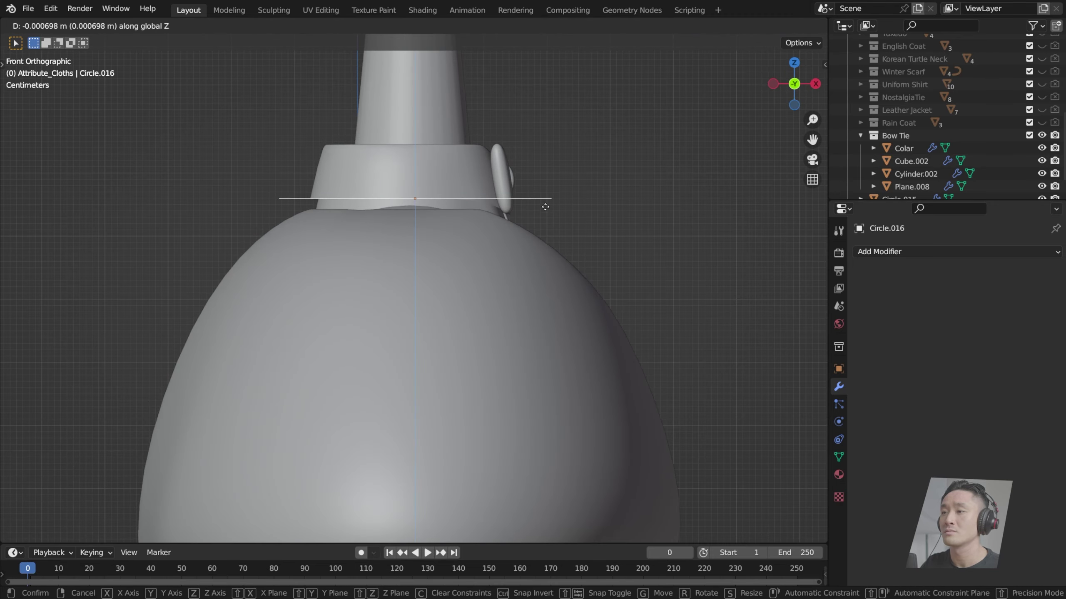
left_click(547, 215)
middle_click_drag(546, 215, 487, 170)
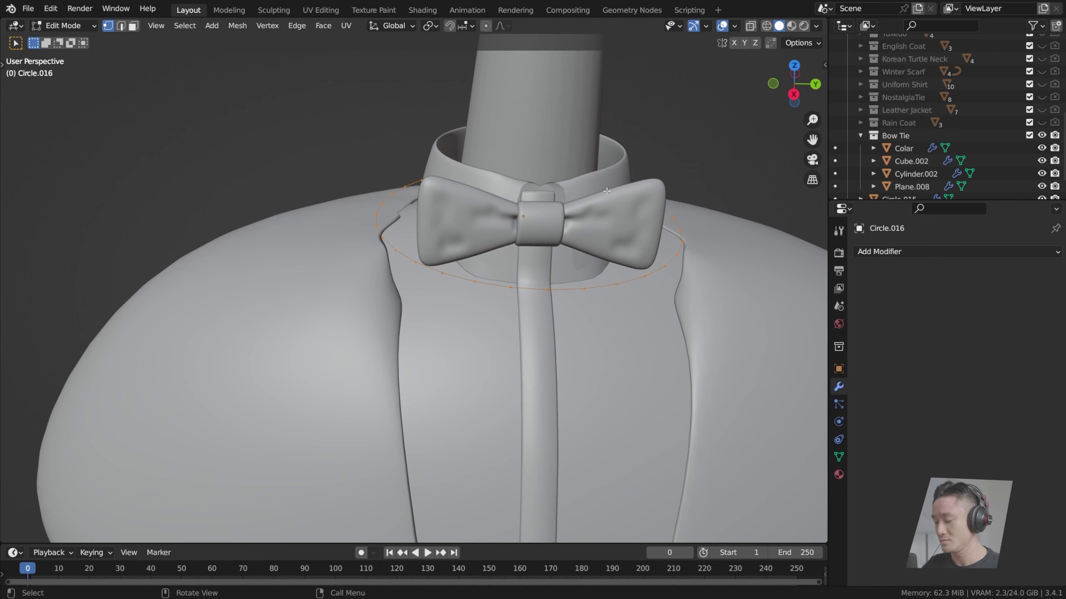
Step: Delete the circle's front vertices beneath the bow tie to leave an opening between the jacket's two front edges
key("KP_3")
middle_click_drag(600, 188, 441, 284)
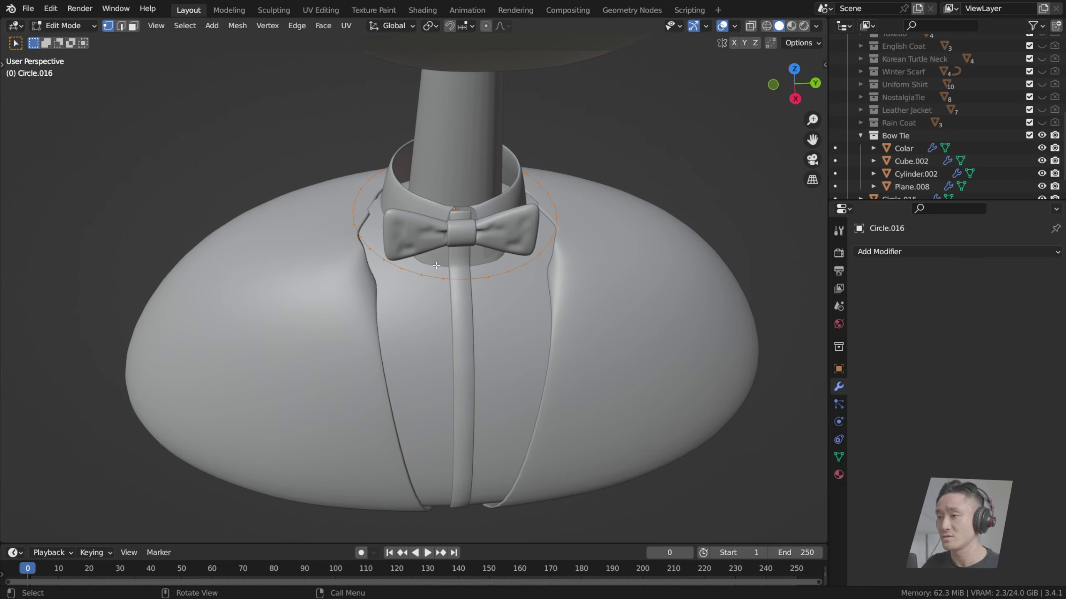
key("x")
left_click(496, 295)
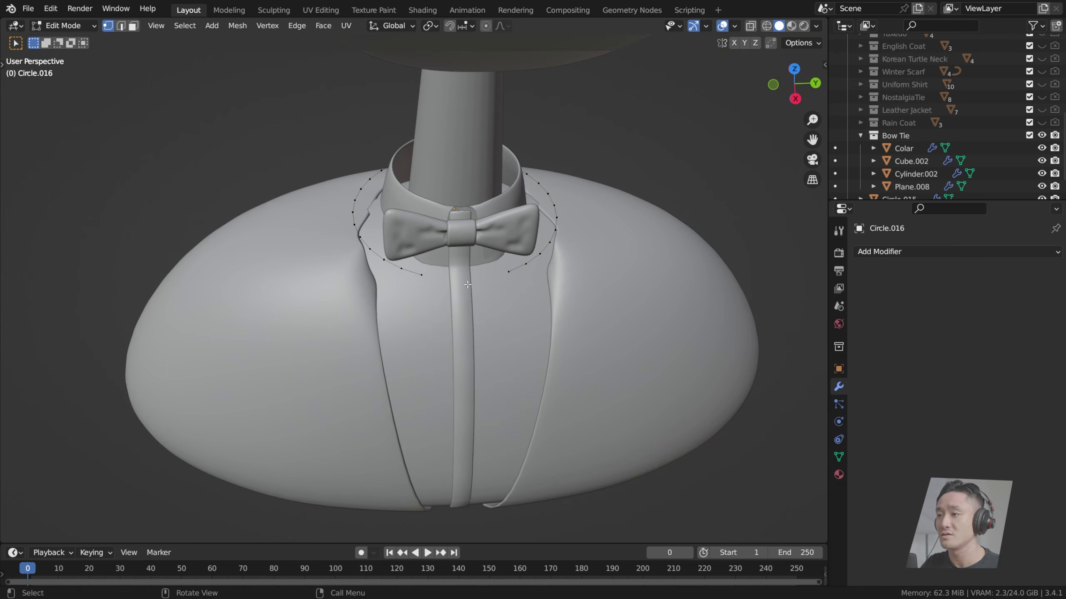
left_click_drag(544, 300, 543, 299)
key("x")
left_click(543, 299)
key("b")
middle_click_drag(533, 273, 291, 219)
Step: Extrude the open ring outward by scaling it to about 1.236 to form a flat collar strip, and save the file
key("Tab")
middle_click_drag(521, 248, 503, 247)
key("Tab")
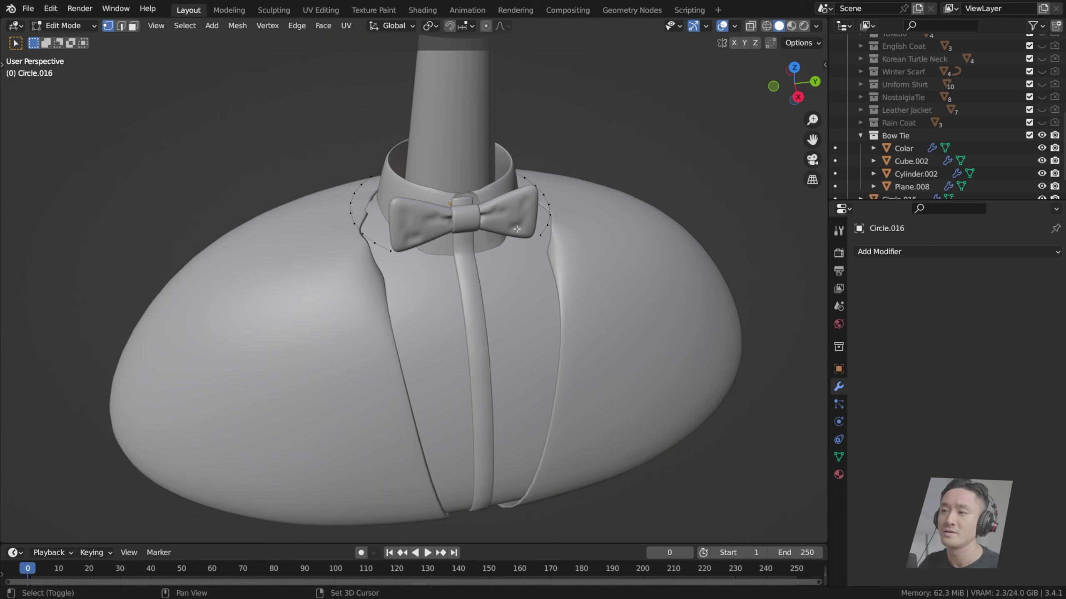
middle_click_drag(596, 216, 595, 241, "shift")
key("e")
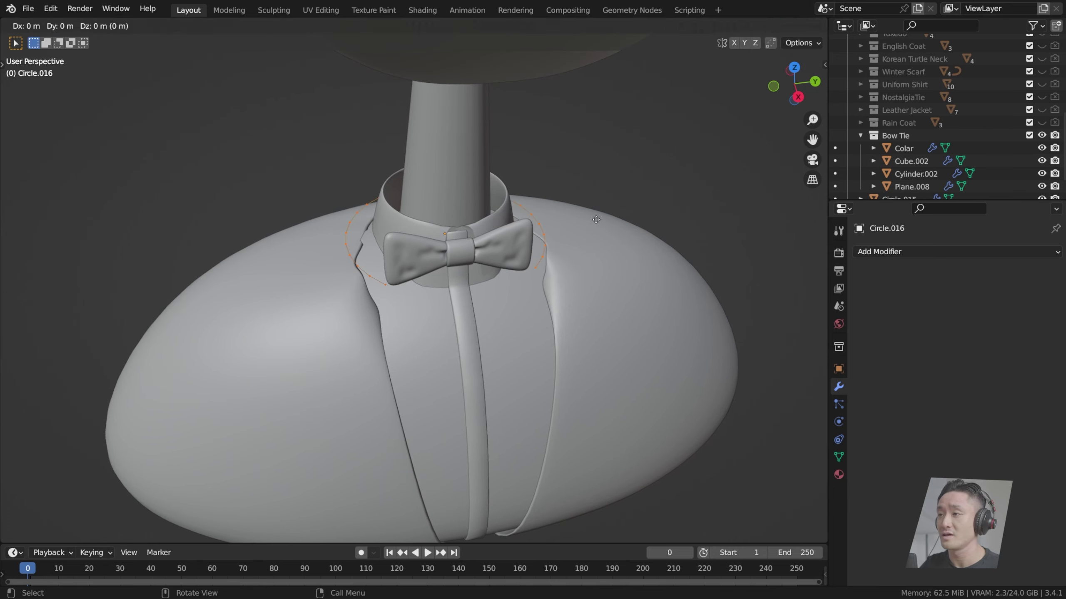
right_click(596, 220)
key("s")
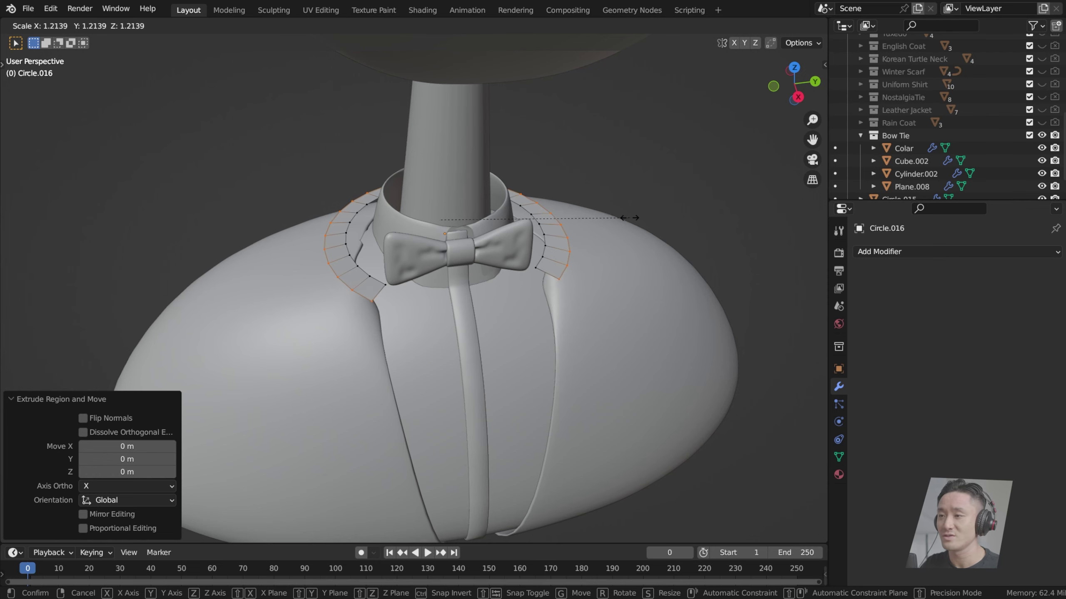
left_click(633, 219)
middle_click_drag(621, 205, 610, 227)
key("ctrl+s")
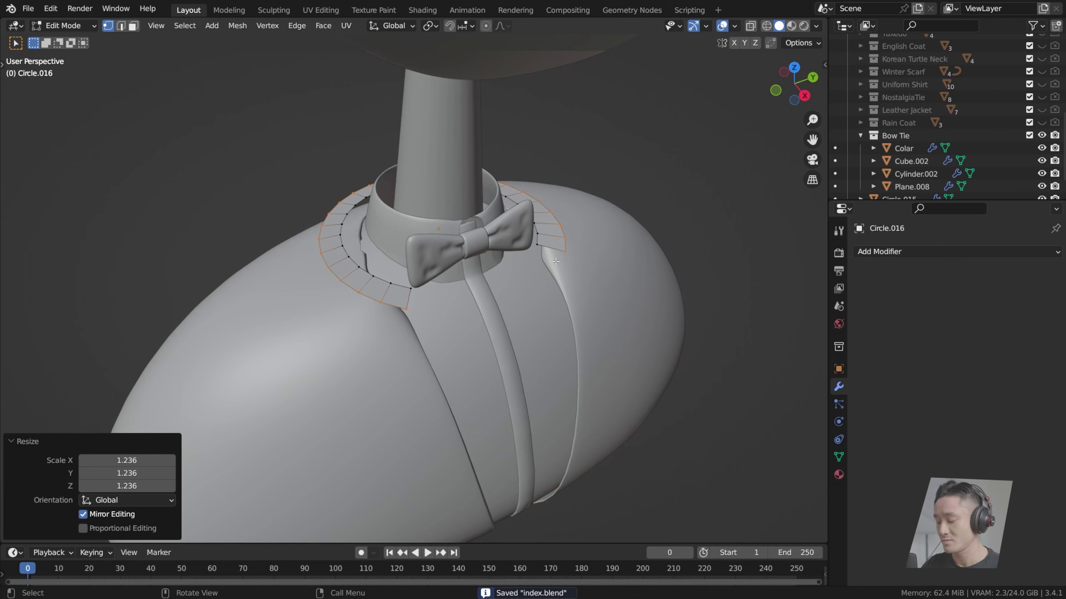
Step: Turn on X-ray display and frame the whole collar strip in the top orthographic view
key("KP_3")
middle_click_drag(450, 240, 487, 300)
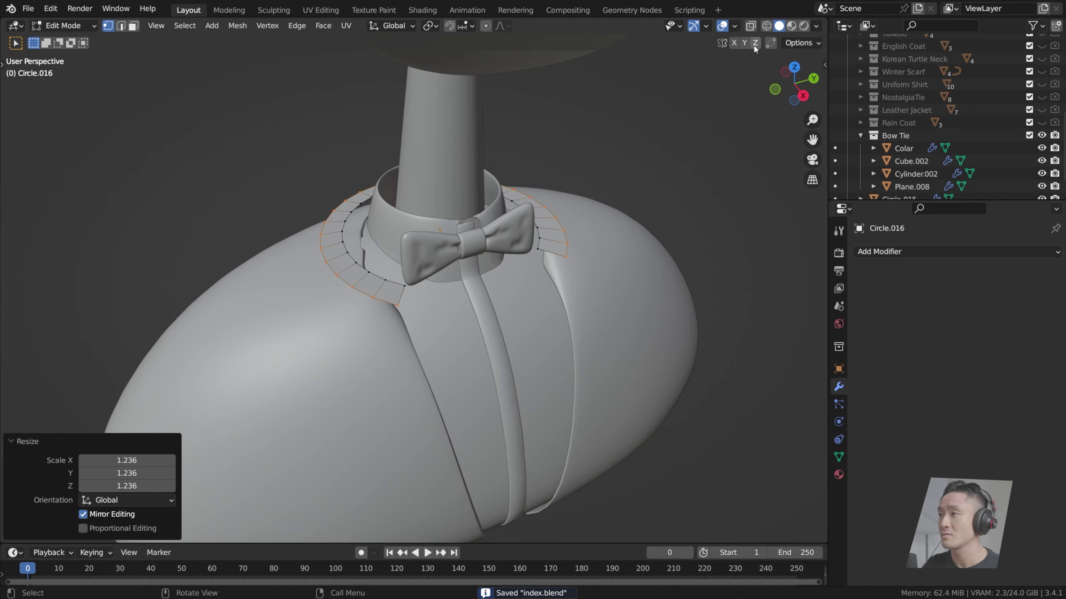
scroll(457, 304, "up", 1)
left_click(379, 278)
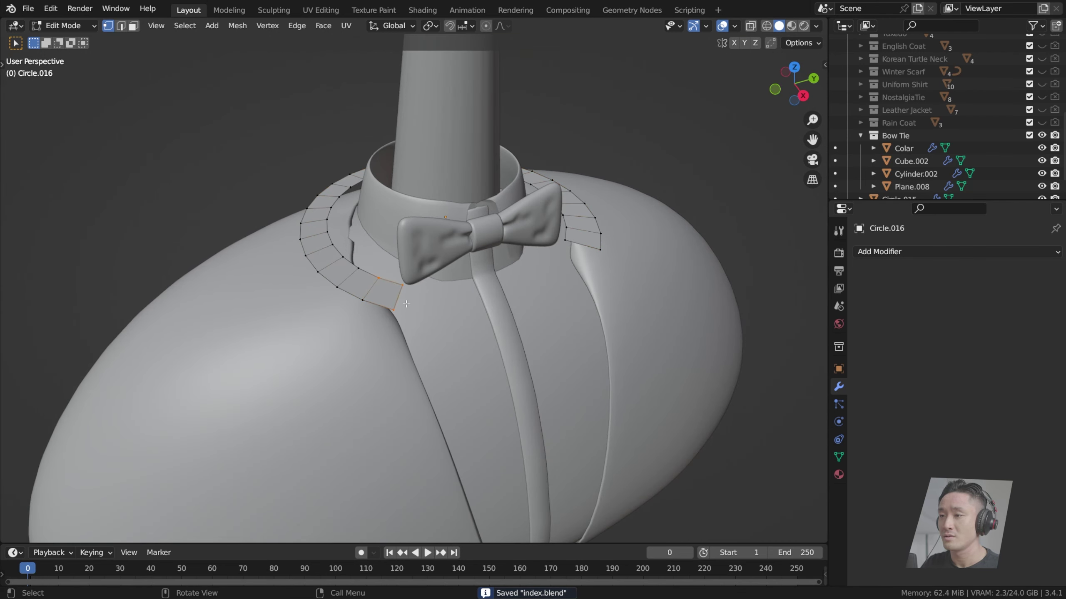
key("KP_7")
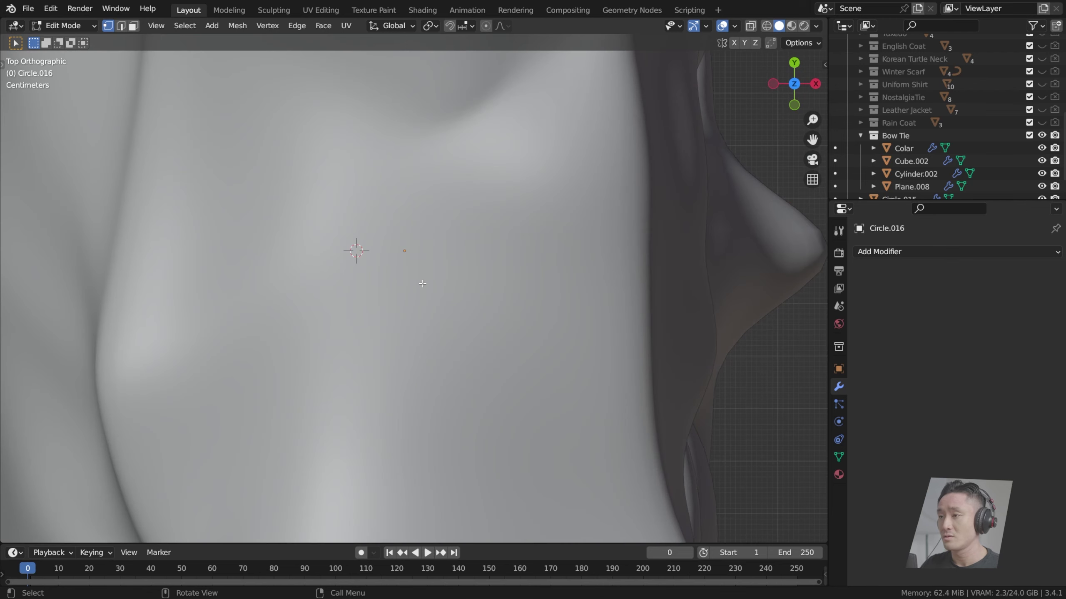
left_click(751, 27)
scroll(562, 318, "up", 2)
middle_click_drag(551, 297, 528, 266, "shift")
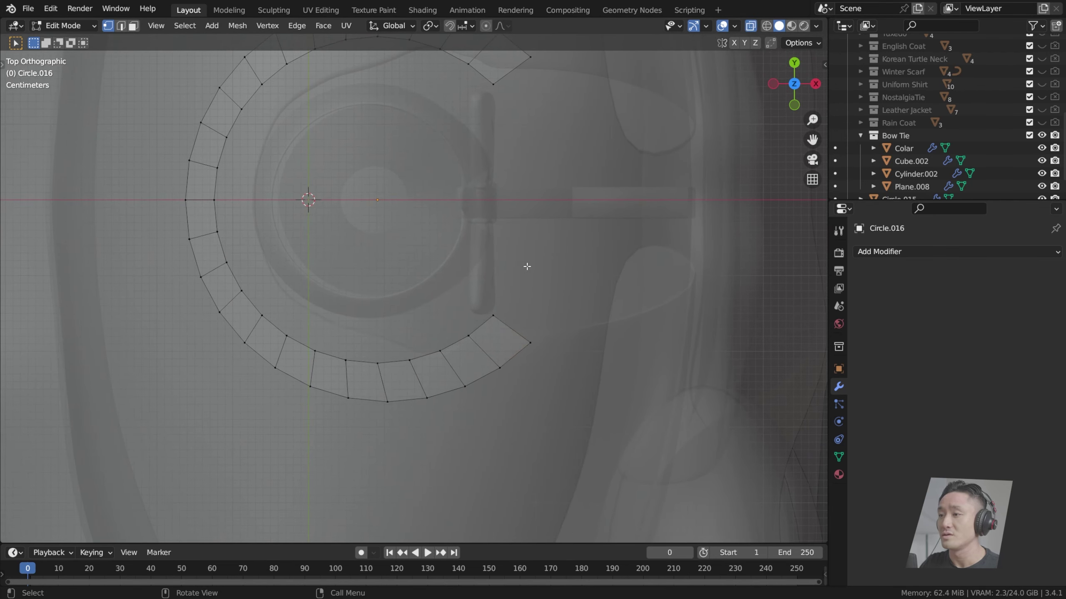
left_click(492, 316)
scroll(520, 322, "up", 3)
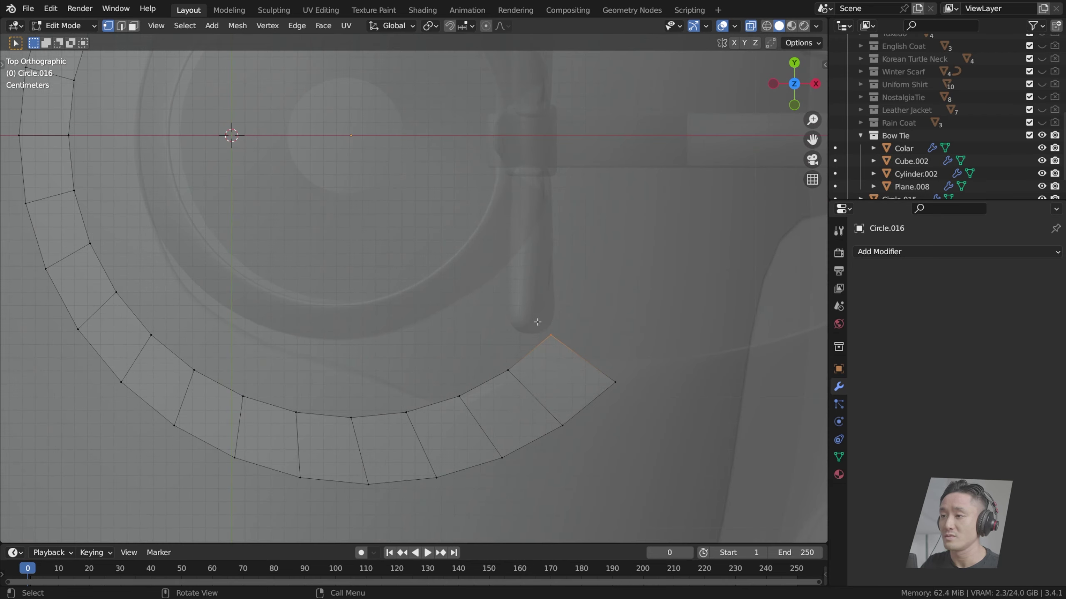
scroll(323, 284, "down", 2)
middle_click_drag(312, 257, 401, 313, "shift")
scroll(489, 253, "down", 3)
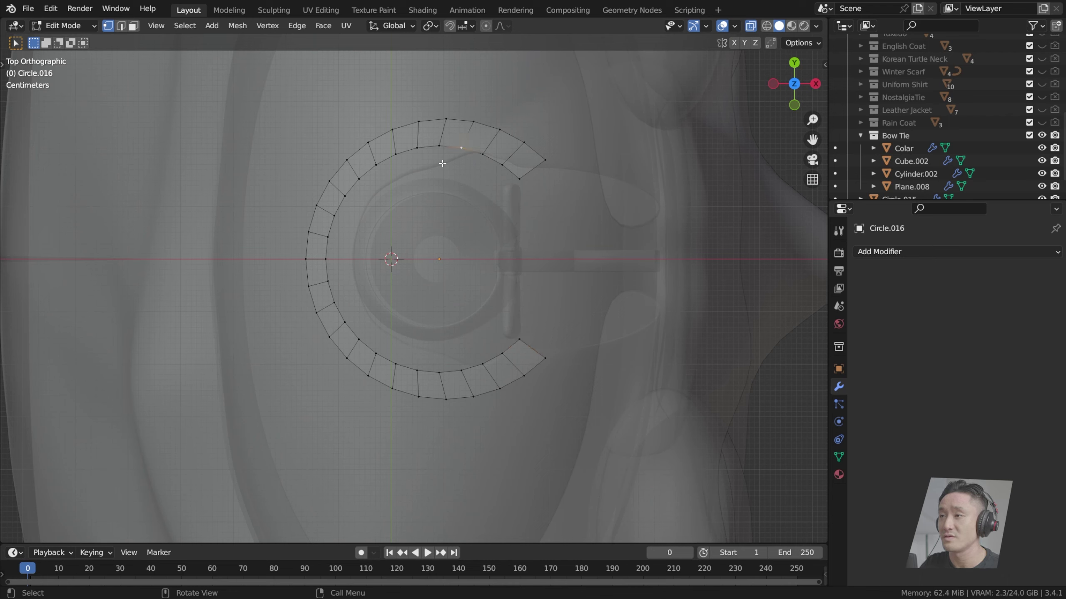
Step: Select the strip's inner edge without its front ends and scale it inward repeatedly, dropping the outermost vertices between passes, with the last pass about 0.919
left_click(412, 156, "alt")
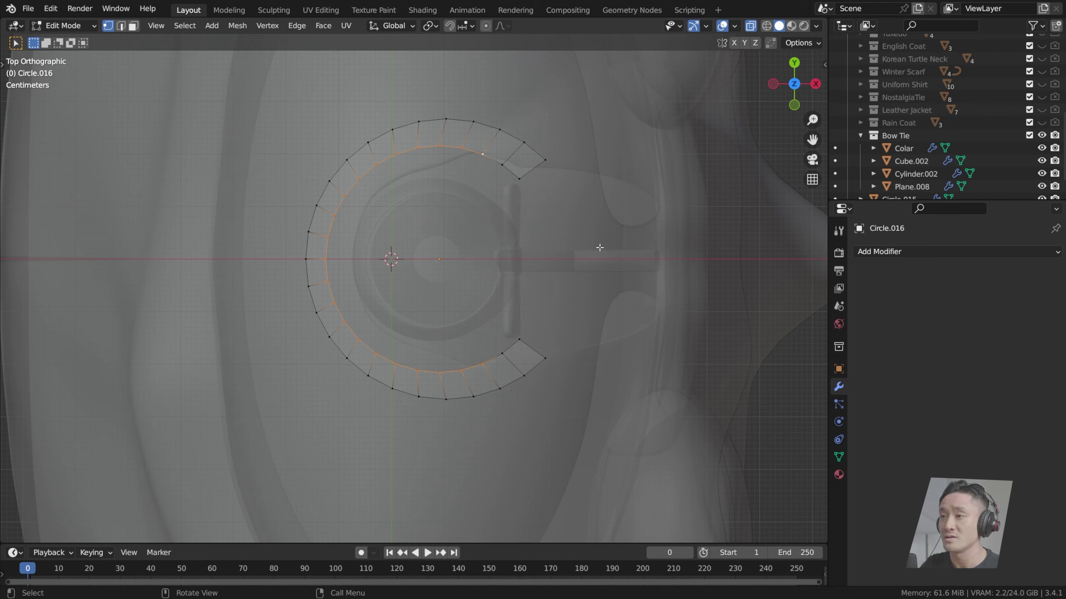
key("s")
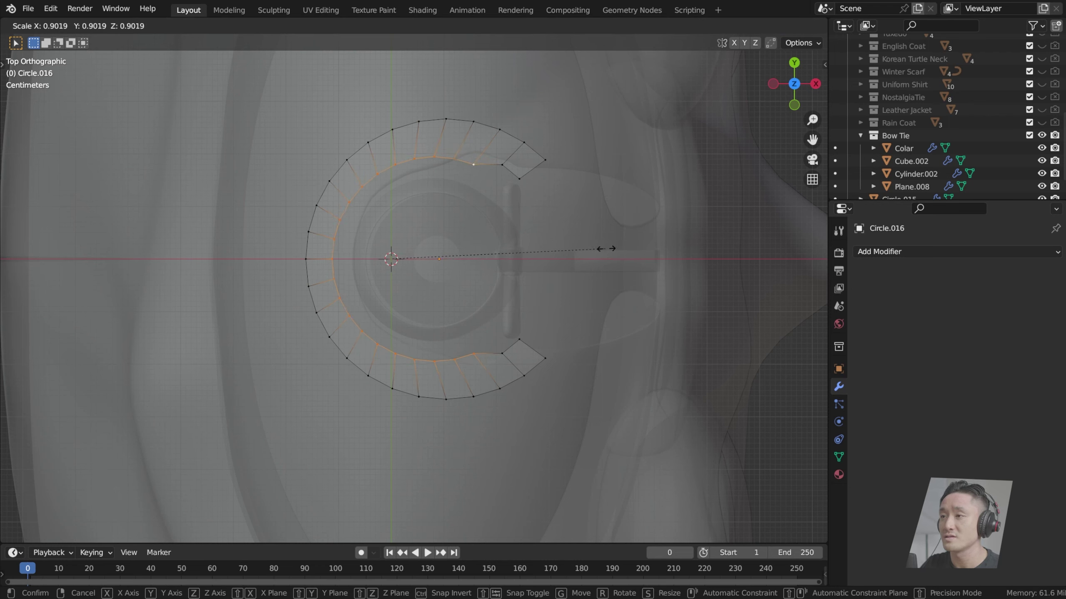
left_click(627, 250)
left_click(485, 153, "shift")
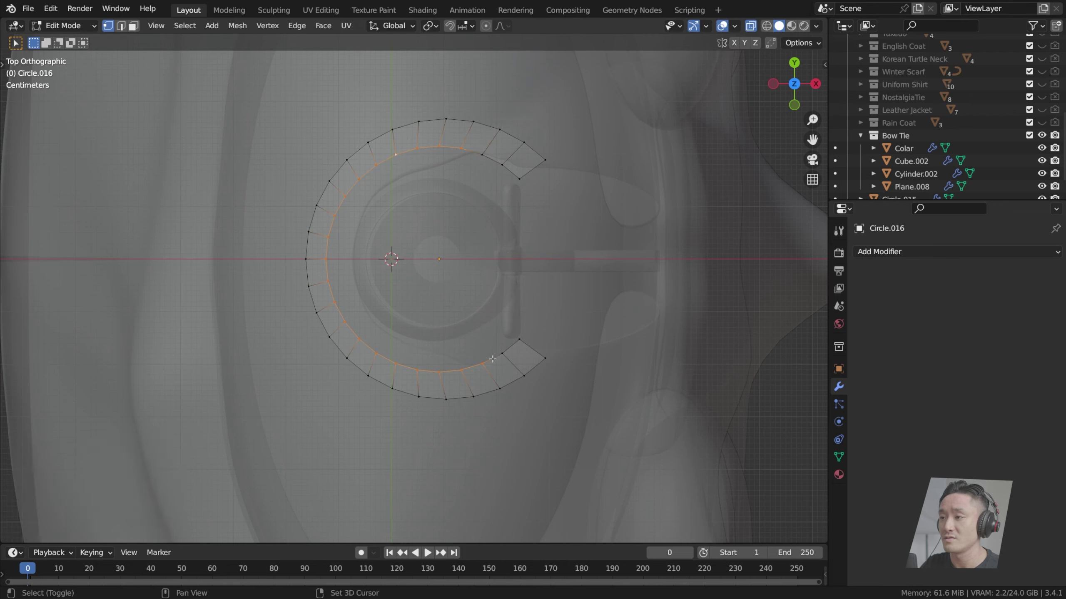
key("s")
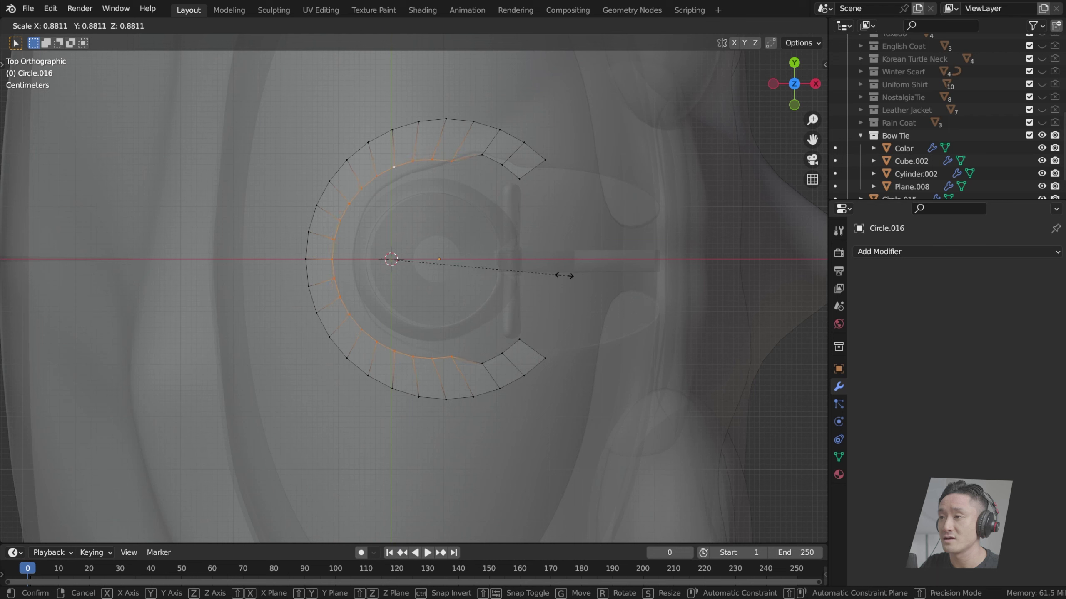
left_click(565, 275)
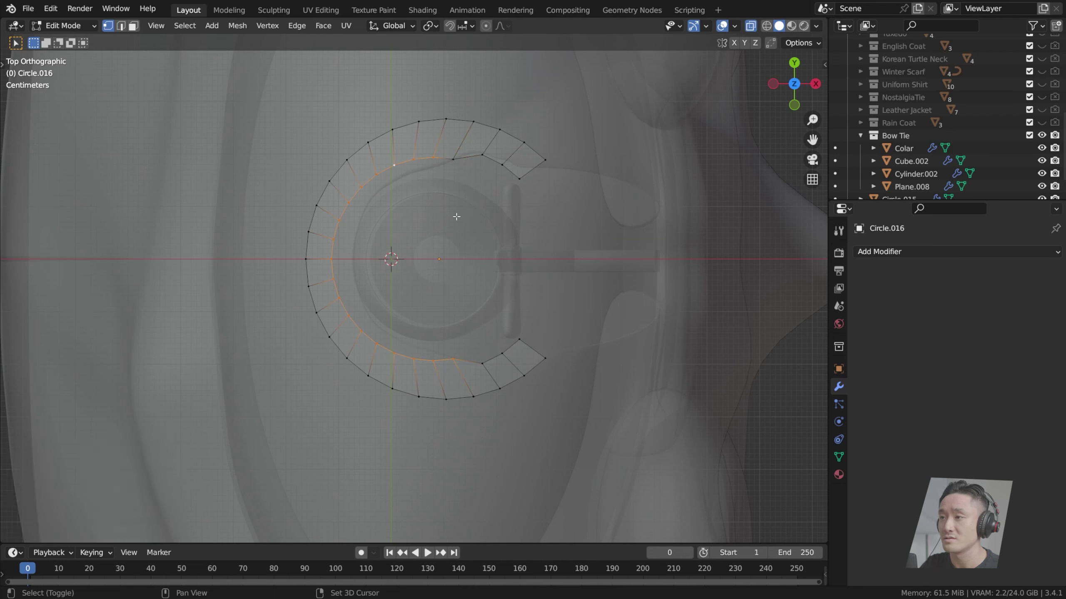
key("s")
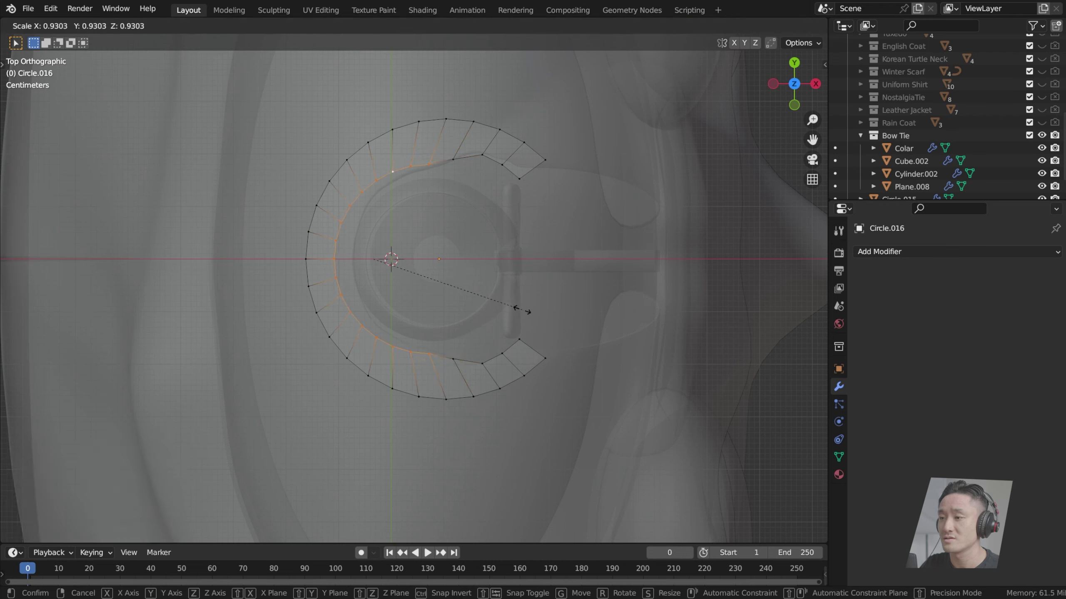
left_click(518, 311)
Step: Scale the selected inner-edge vertices to about 0.957, drop the frontmost ones from the selection, and scale the rest to about 0.949
middle_click_drag(518, 310, 519, 196)
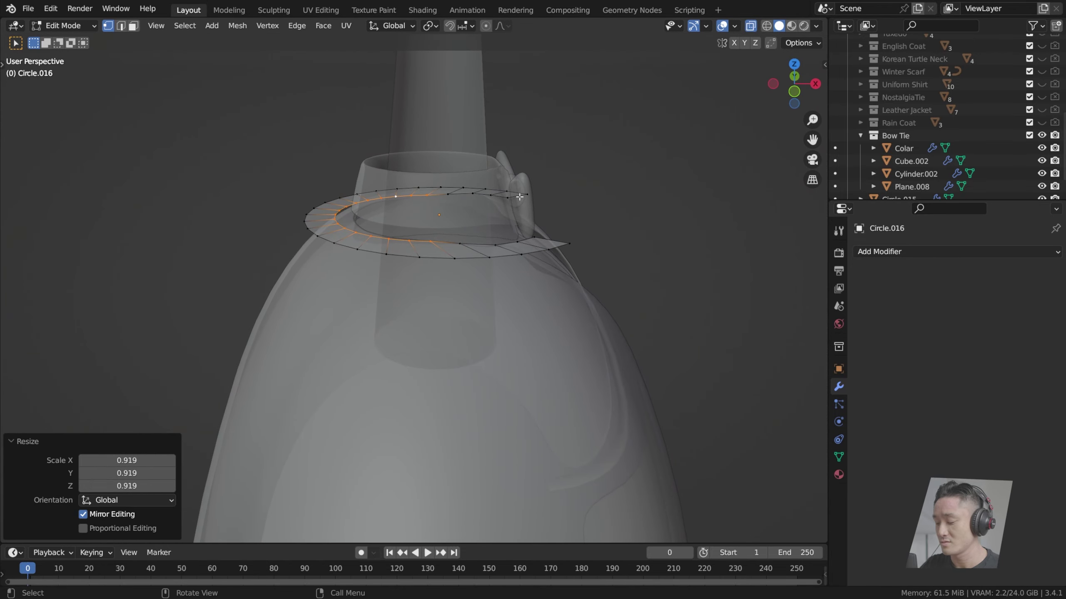
key("KP_7")
scroll(466, 182, "up", 1)
key("alt+z")
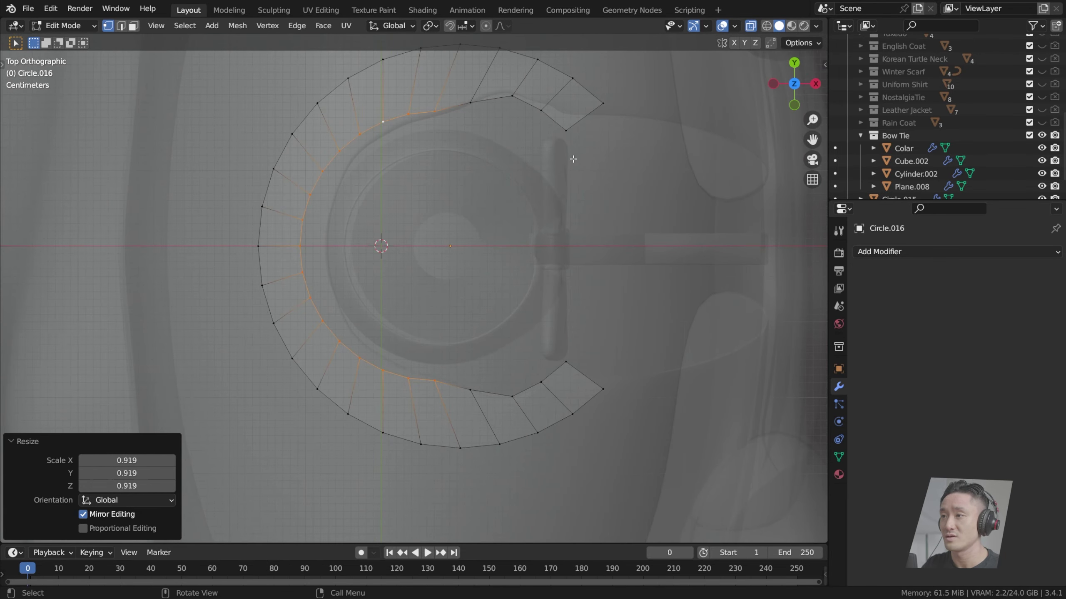
key("alt+z")
key("s")
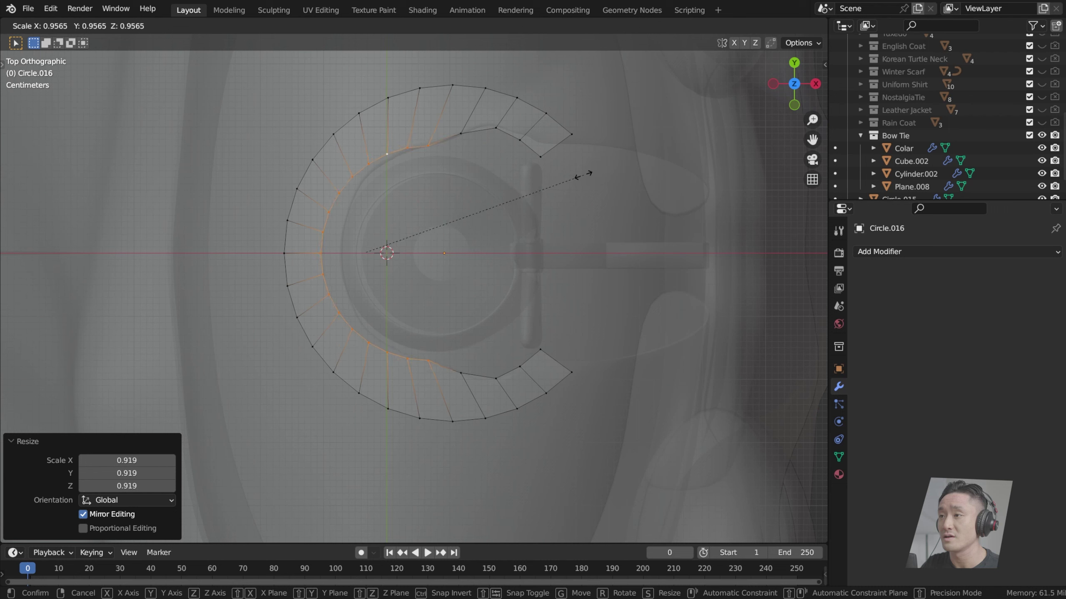
left_click(581, 177)
left_click(462, 130, "shift")
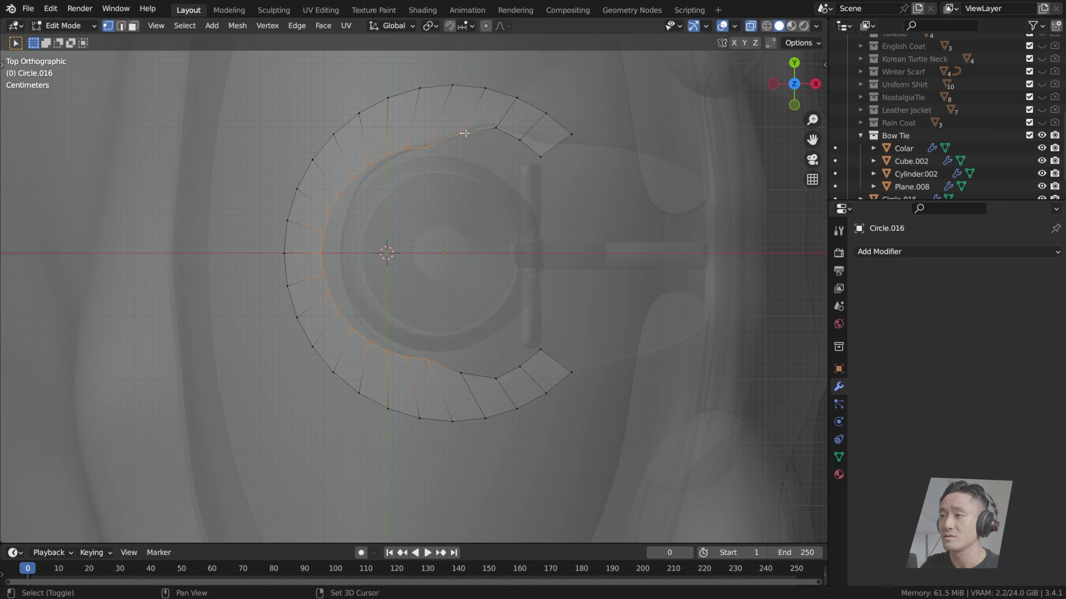
key("s")
left_click(526, 287)
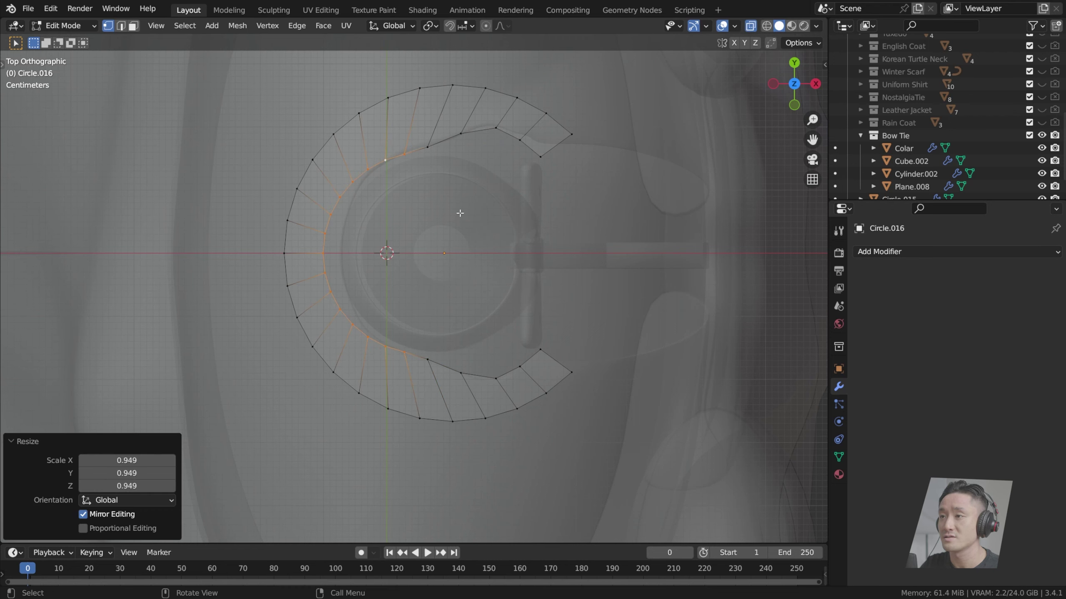
Step: Narrow the selection toward the back of the inner edge and scale it to about 0.941, then a smaller group to about 0.916
left_click(388, 161, "shift")
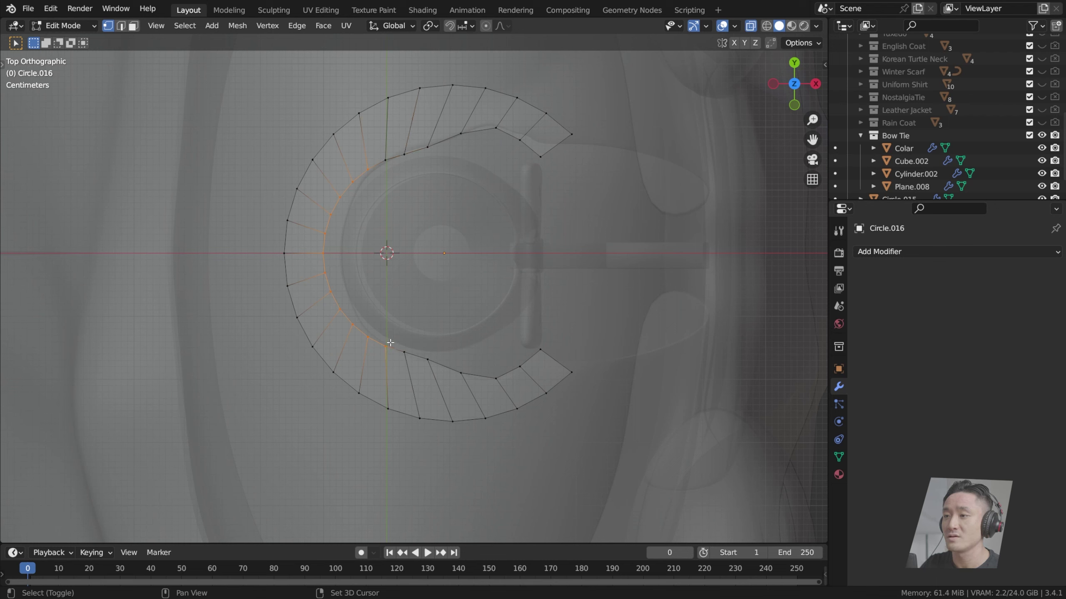
left_click(385, 160, "shift")
key("s")
left_click(470, 179)
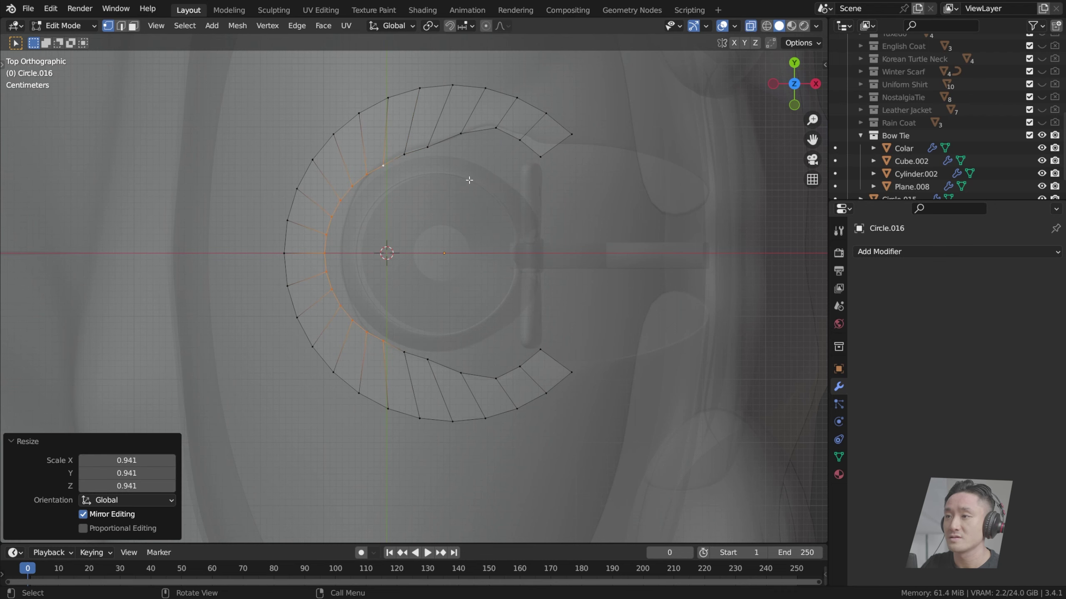
left_click(382, 166, "shift")
key("s")
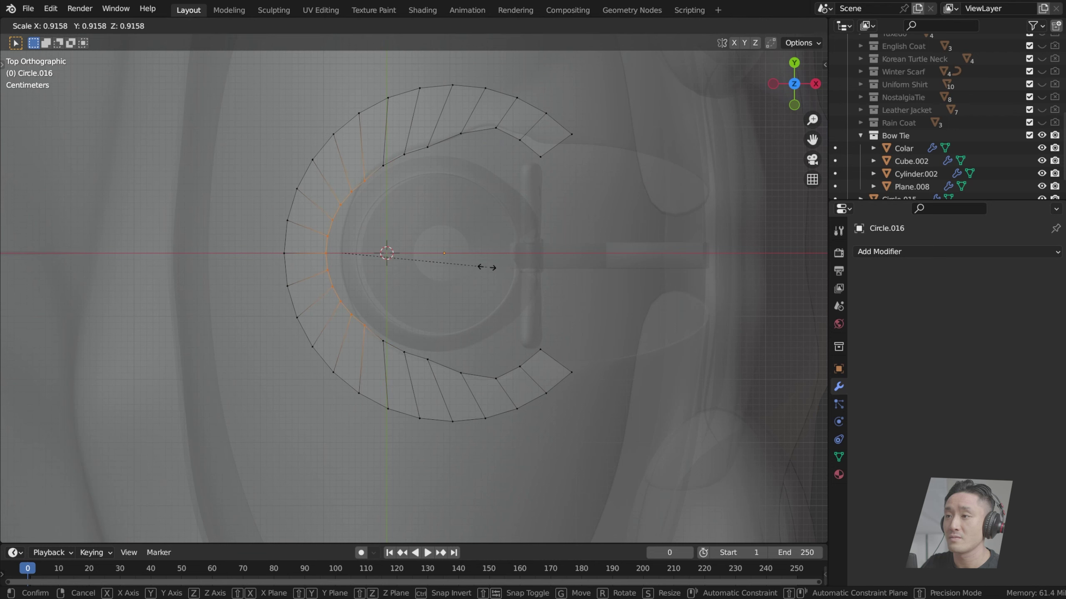
left_click(478, 267)
Step: Scale the remaining rear inner-edge vertices to about 0.941 and move them about 0.008 m along X toward the neck
left_click(361, 192, "shift")
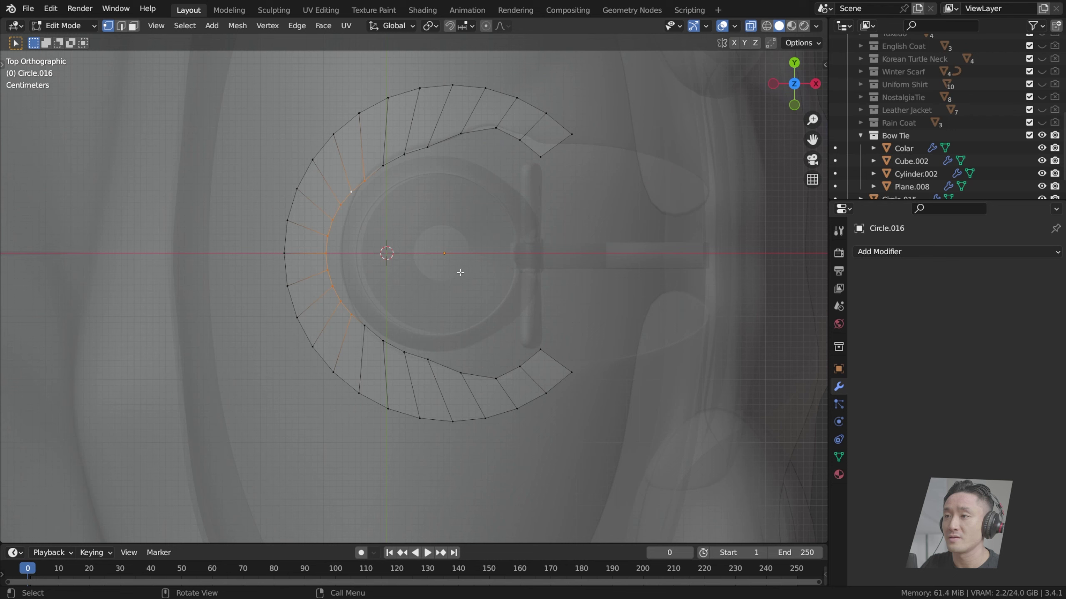
left_click(366, 182, "shift")
key("s")
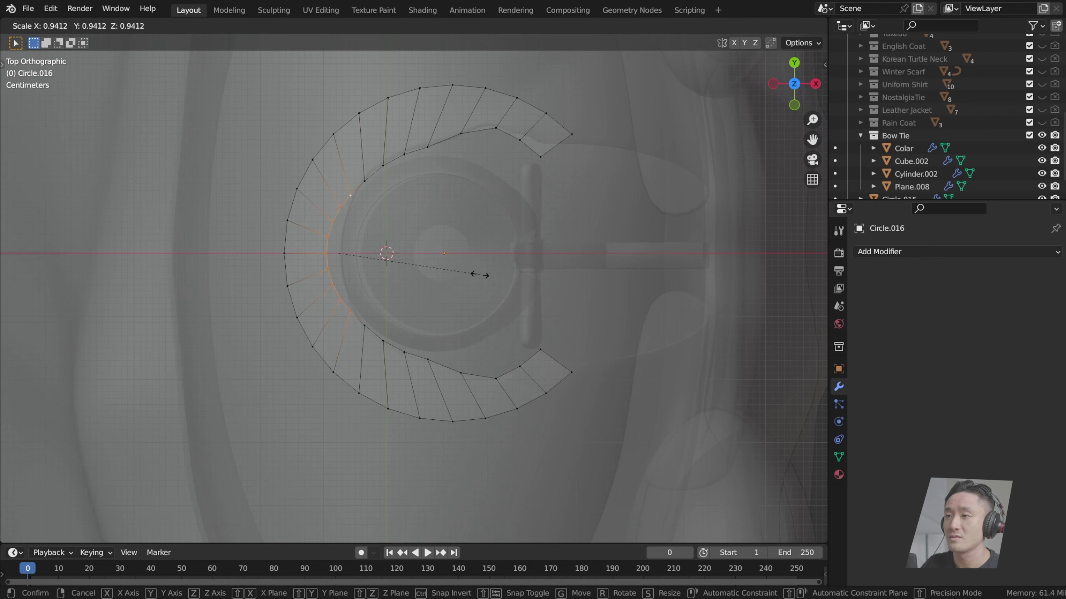
left_click(481, 275)
key("g")
key("x")
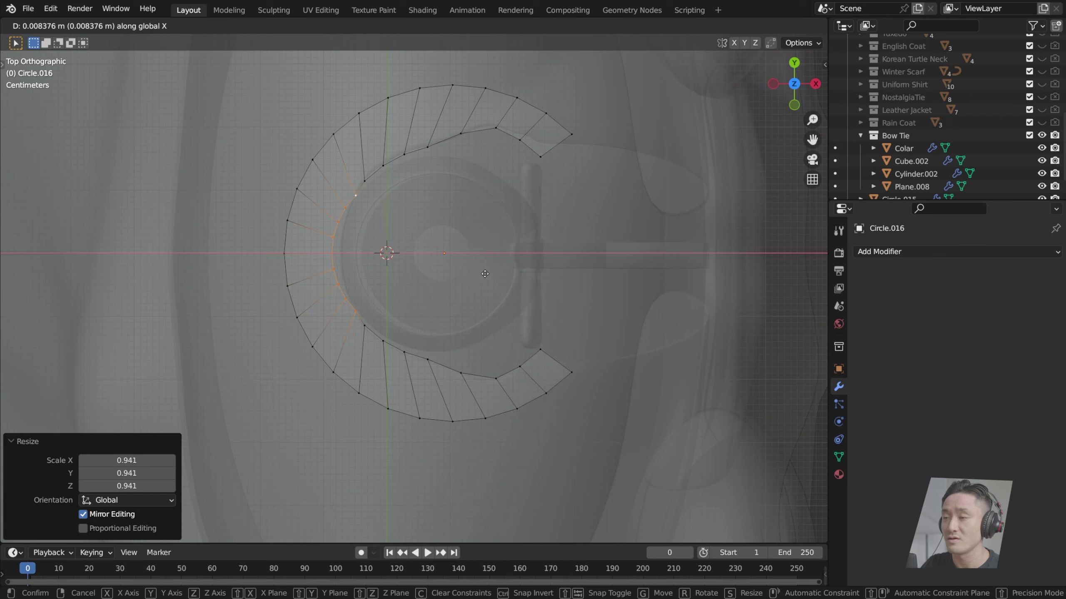
left_click(485, 273)
left_click(360, 195, "shift")
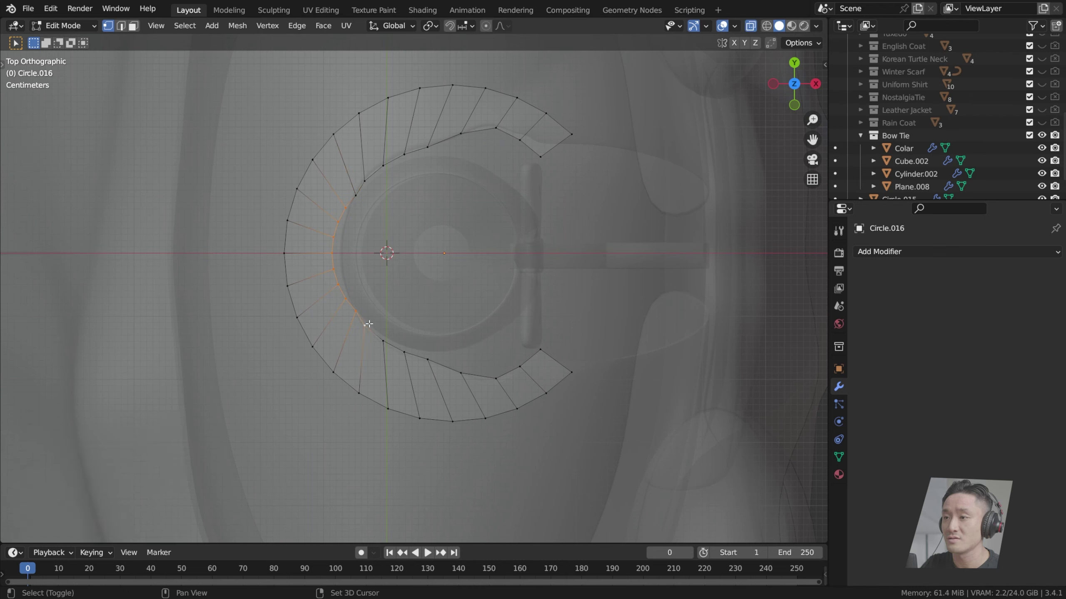
left_click(392, 291)
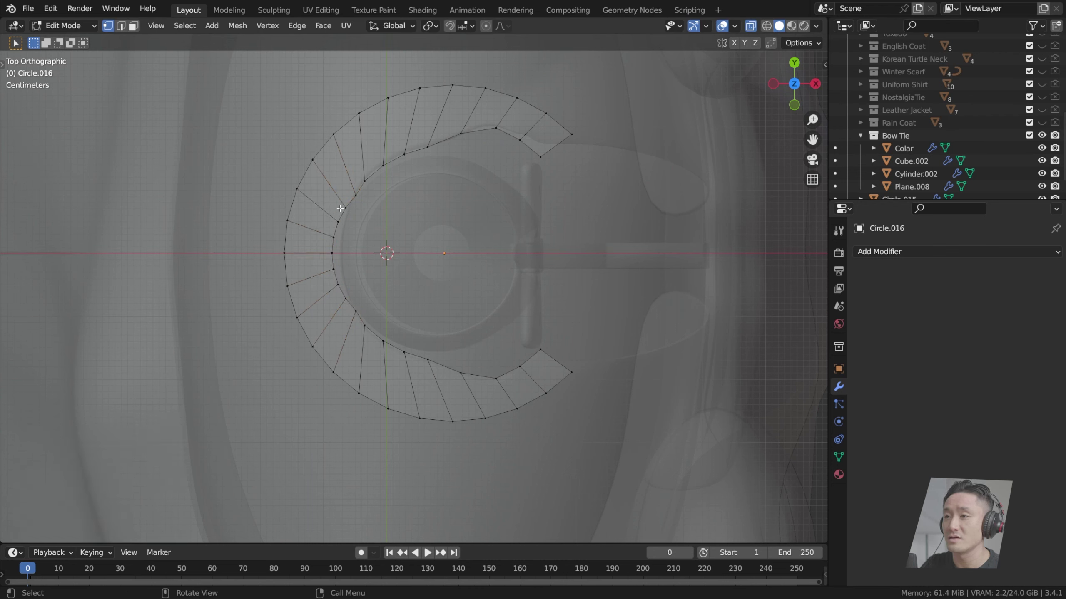
Step: Enable Y-axis mesh mirroring and reposition the rear-side inner-edge vertices one at a time to follow the jacket's neckline
left_click(363, 320)
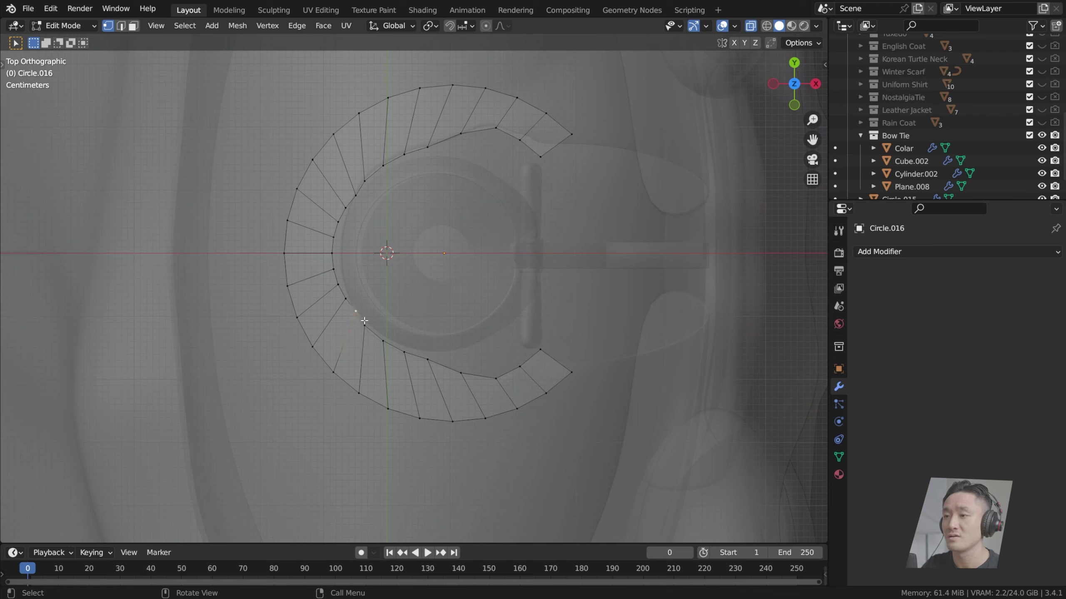
left_click(367, 326)
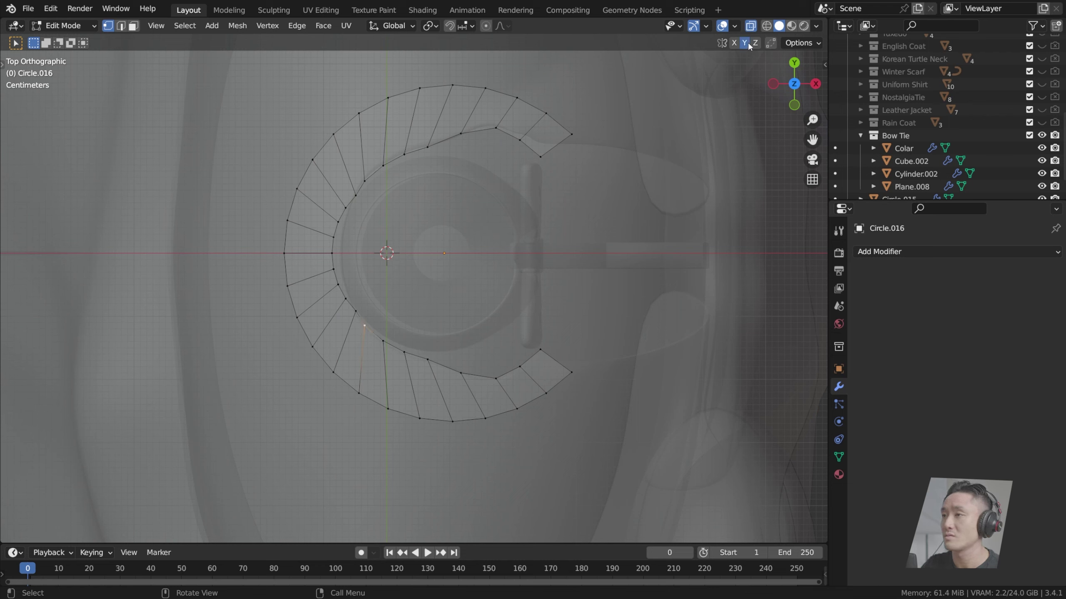
key("g")
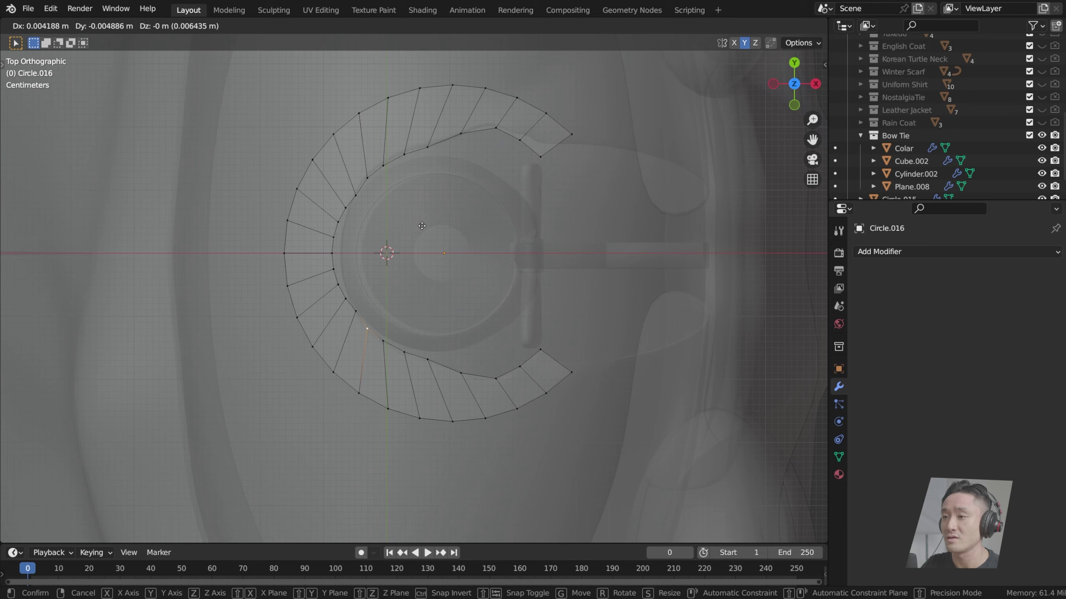
left_click(422, 226)
left_click(384, 165)
key("g")
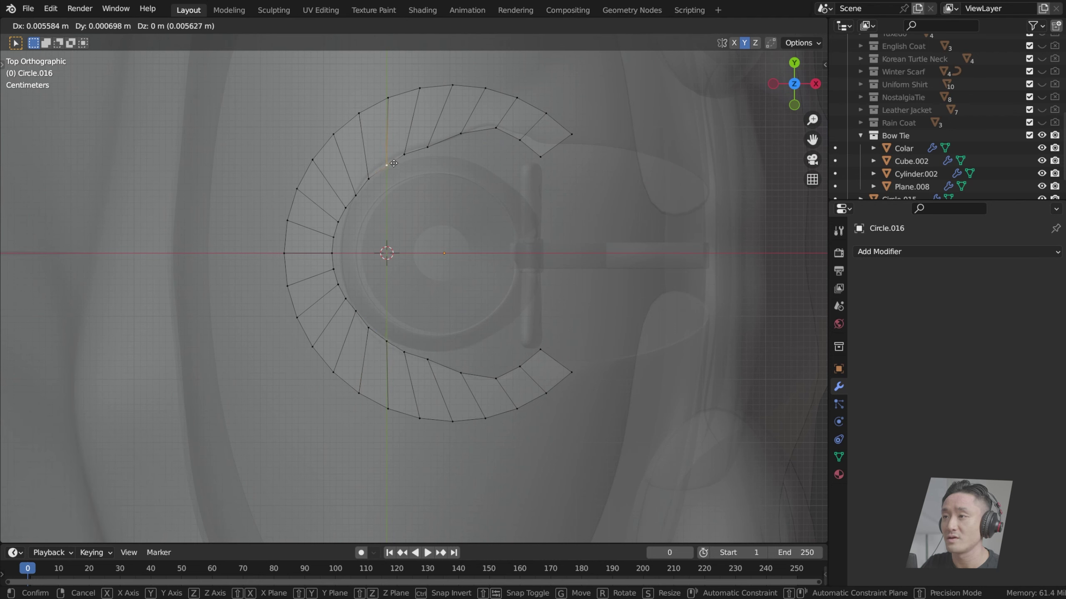
left_click(394, 164)
left_click(405, 154)
key("g")
left_click(413, 152)
Step: Move the three inner-edge vertices nearer the front opening individually so both mirrored sides follow the neckline
left_click(428, 147)
key("g")
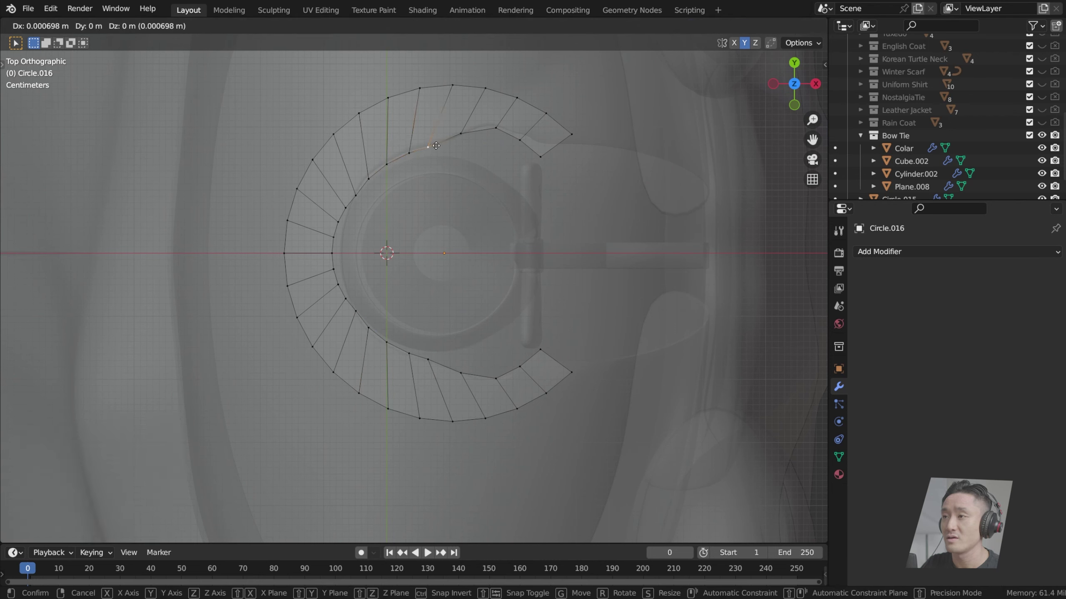
left_click(440, 144)
left_click(461, 134)
key("g")
left_click(476, 131)
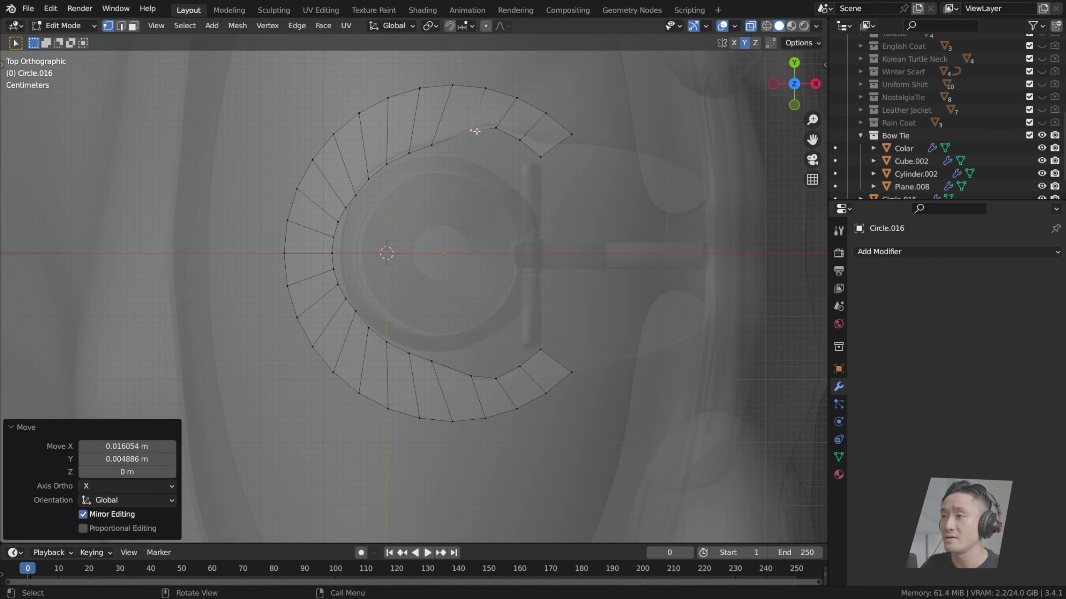
left_click(497, 127)
key("g")
left_click(500, 130)
Step: Move the vertices at the back of the inner edge toward the neck, shifting the centre one about 0.015 m along X
left_click_drag(325, 236, 334, 243)
key("g")
left_click(344, 267)
left_click(345, 254)
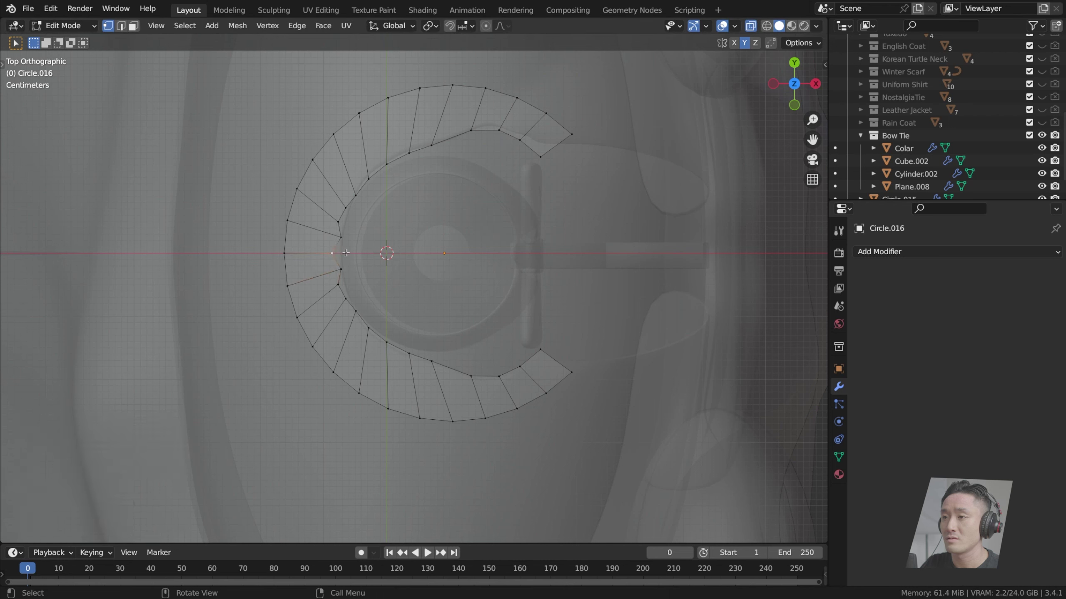
key("g")
key("x")
left_click(339, 219)
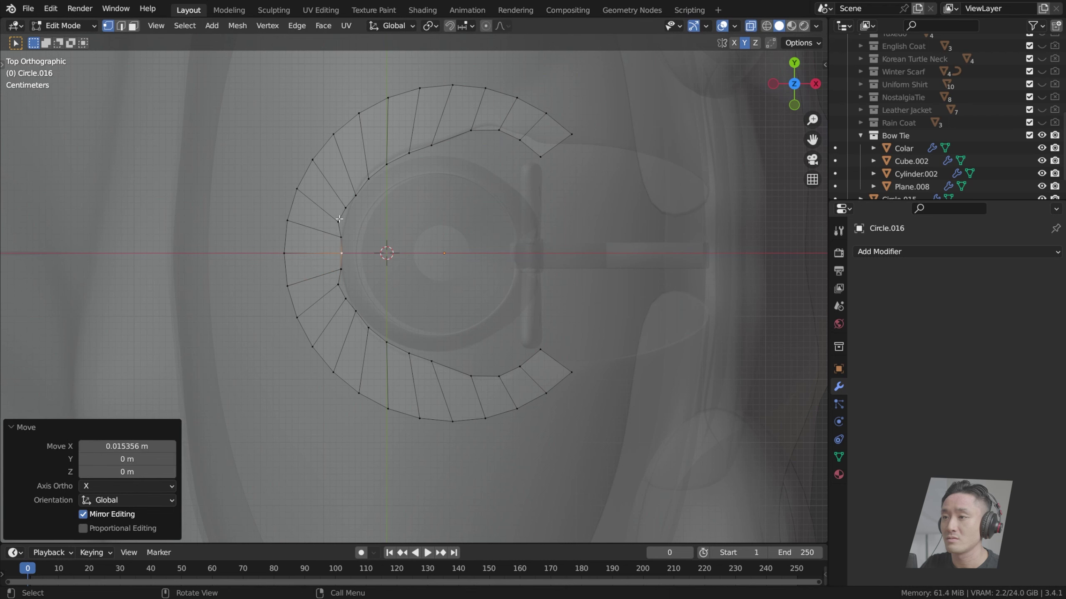
Step: Nudge the four inner-edge vertices between the back centre and the side individually to even out the neckline curve
left_click(339, 219)
key("g")
left_click(345, 221)
left_click(346, 208)
key("g")
left_click(349, 208)
left_click(358, 196)
key("g")
left_click(358, 196)
left_click(373, 173)
key("g")
left_click(374, 173)
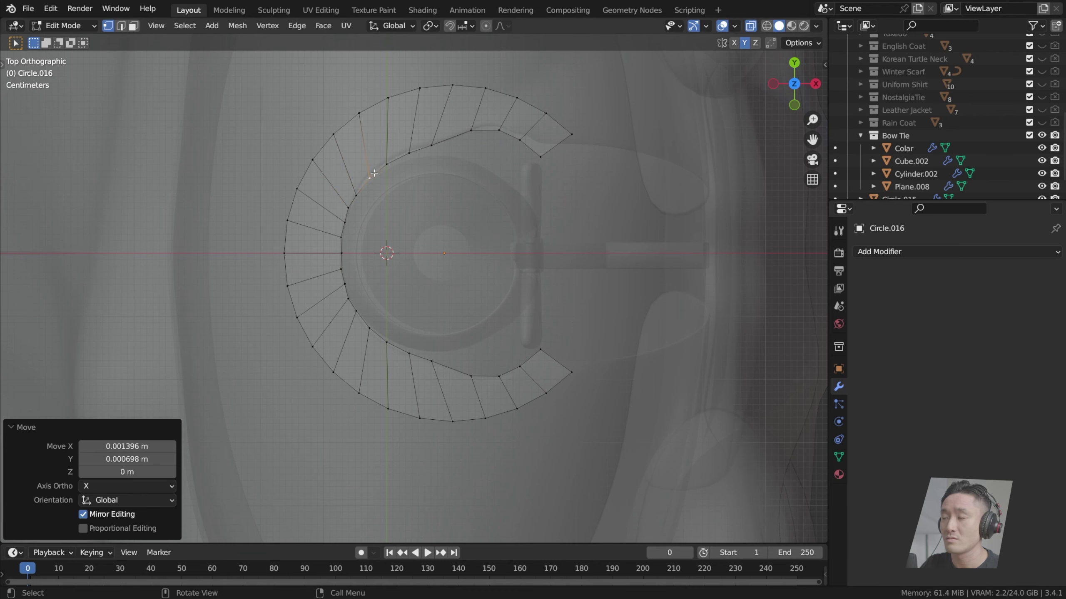
Step: Move the inner-edge vertex near the front opening by about -0.001 m in X and -0.005 m in Y
left_click(471, 130)
key("g")
left_click(501, 130)
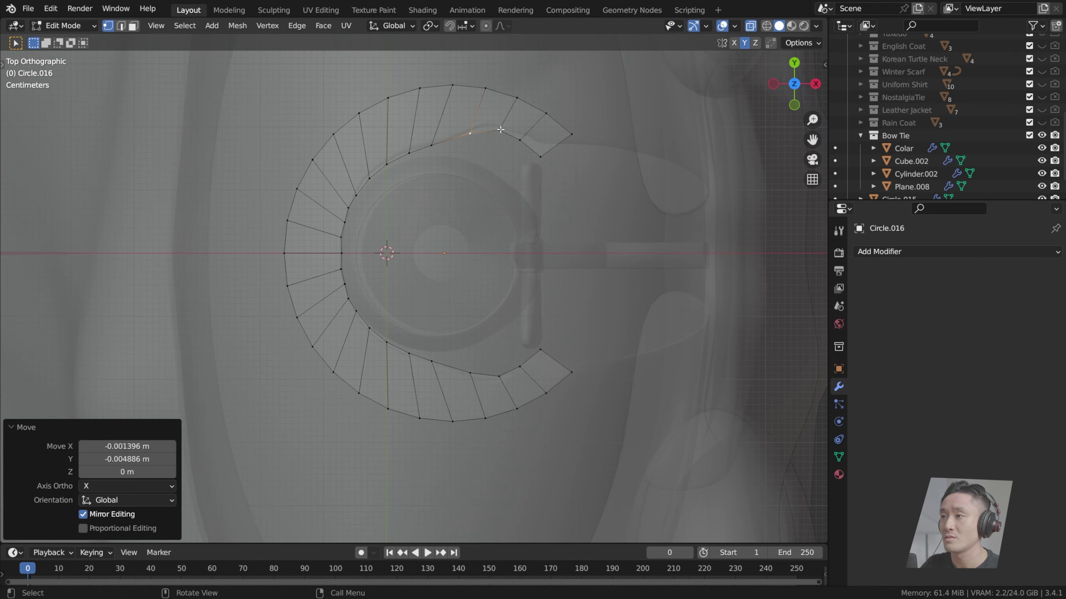
Step: Nudge the next two inner-edge vertices toward the front opening individually in -Y to follow the neckline
key("g")
left_click(500, 134)
left_click(520, 141)
key("g")
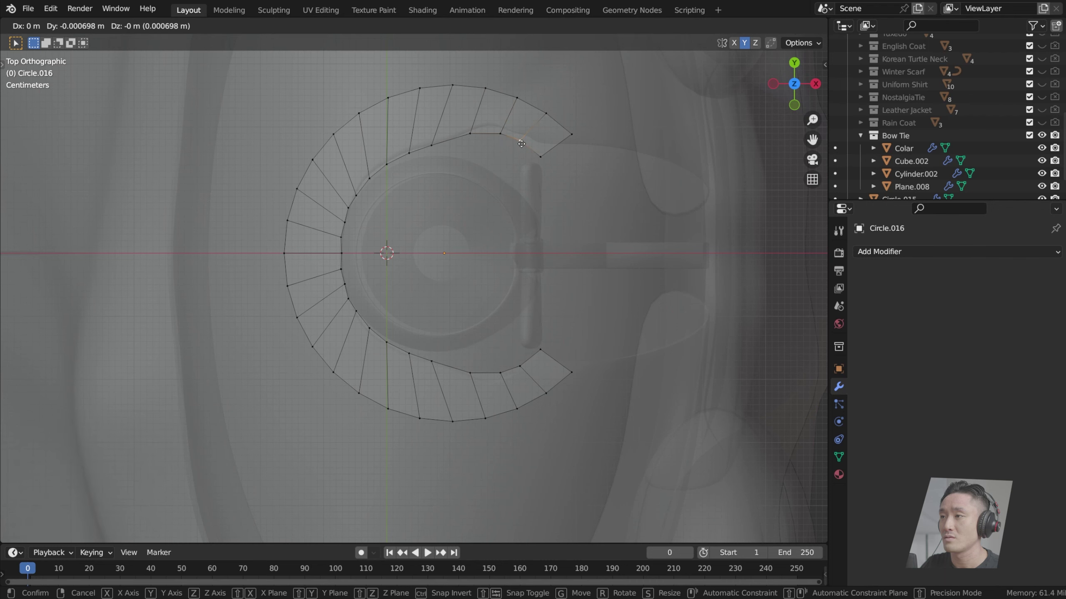
left_click(521, 144)
Step: Move the collar strip's front inner corner vertex about 0.046 m in X and 0.011 m in Y, and save the file
left_click(543, 352)
key("g")
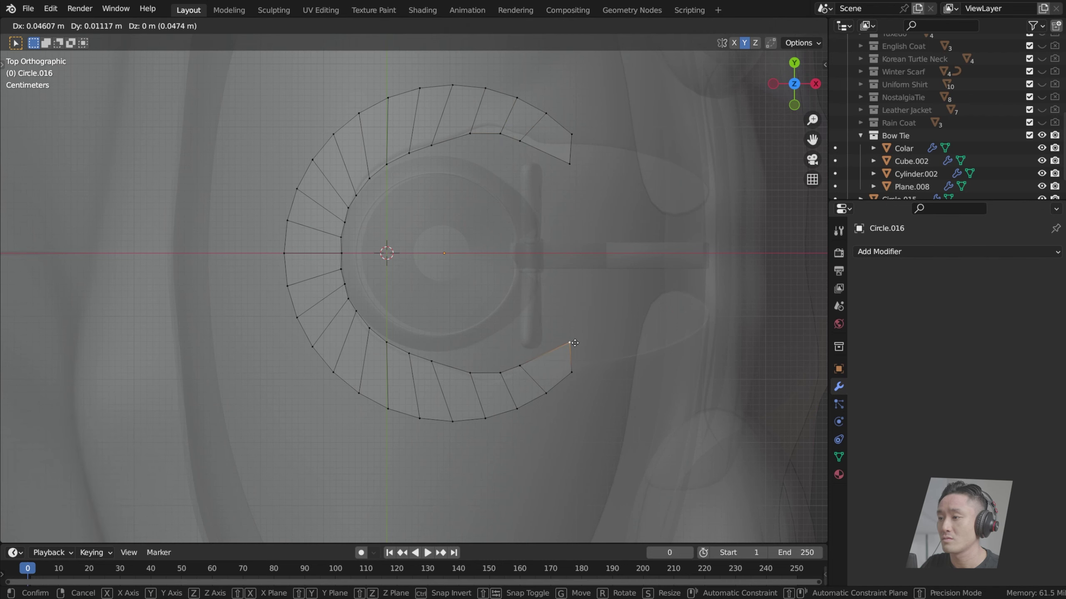
left_click(575, 343)
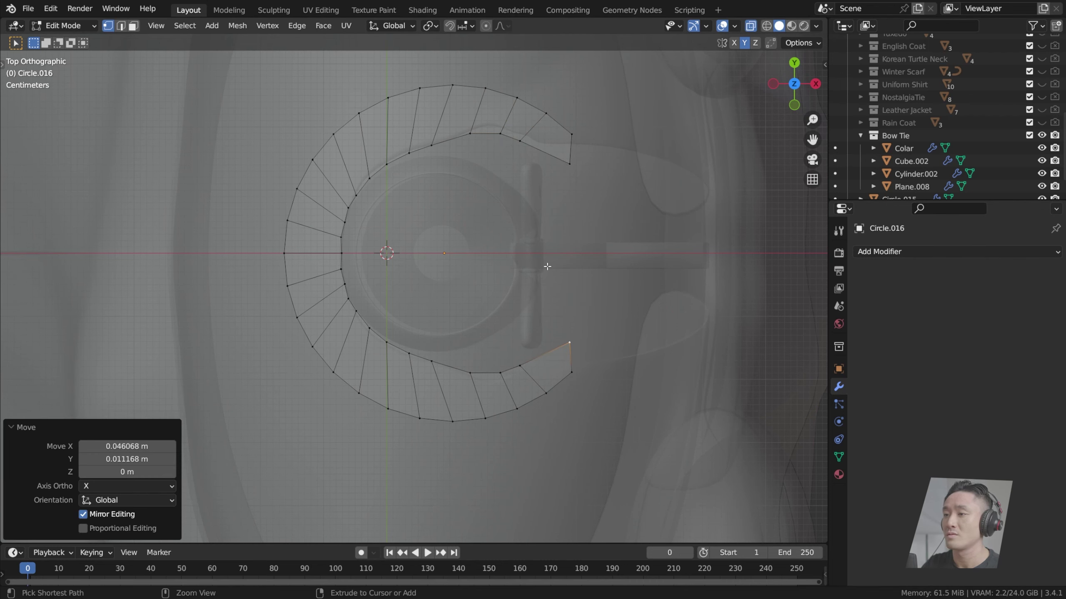
key("ctrl+s")
Step: Raise the collar strip's whole inner edge loop about 0.018 m along Z and save the file
mouse_move(547, 266)
middle_mouse_down()
mouse_move(545, 187)
mouse_move(492, 177)
mouse_move(539, 191)
mouse_move(532, 168)
mouse_move(528, 176)
mouse_move(564, 183)
mouse_move(499, 226)
middle_mouse_up()
left_click(750, 26)
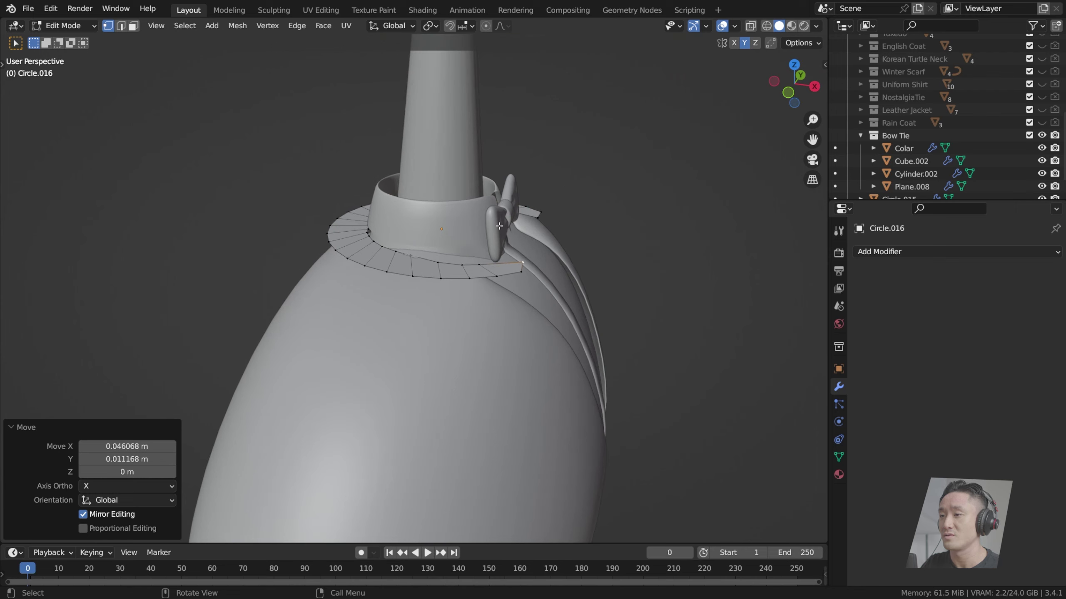
left_click(471, 261, "alt")
left_click(615, 127)
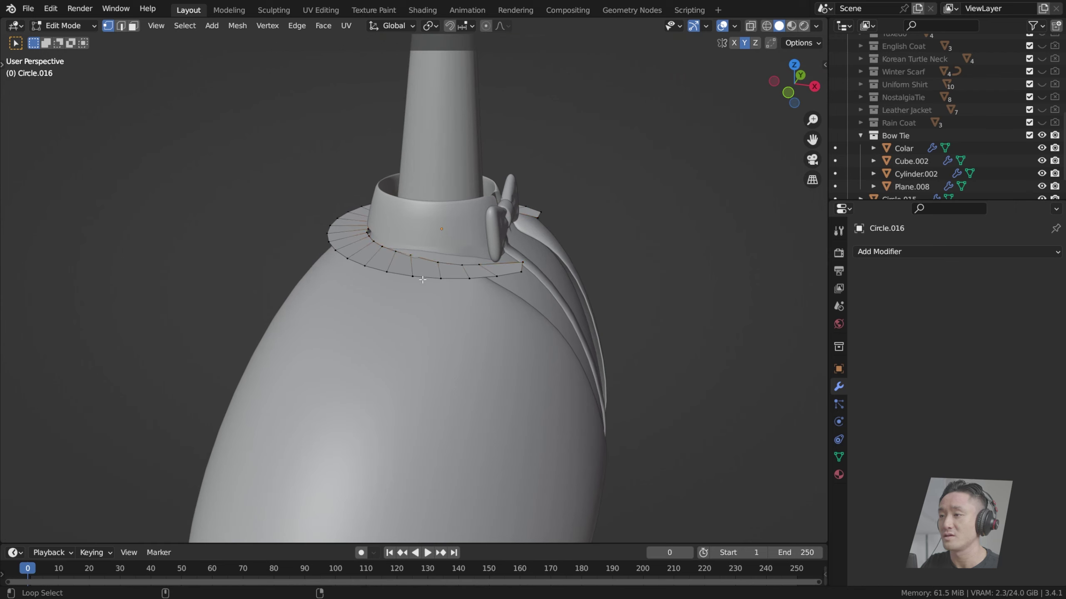
left_click(453, 260, "alt")
middle_click_drag(453, 260, 520, 190)
key("g")
key("z")
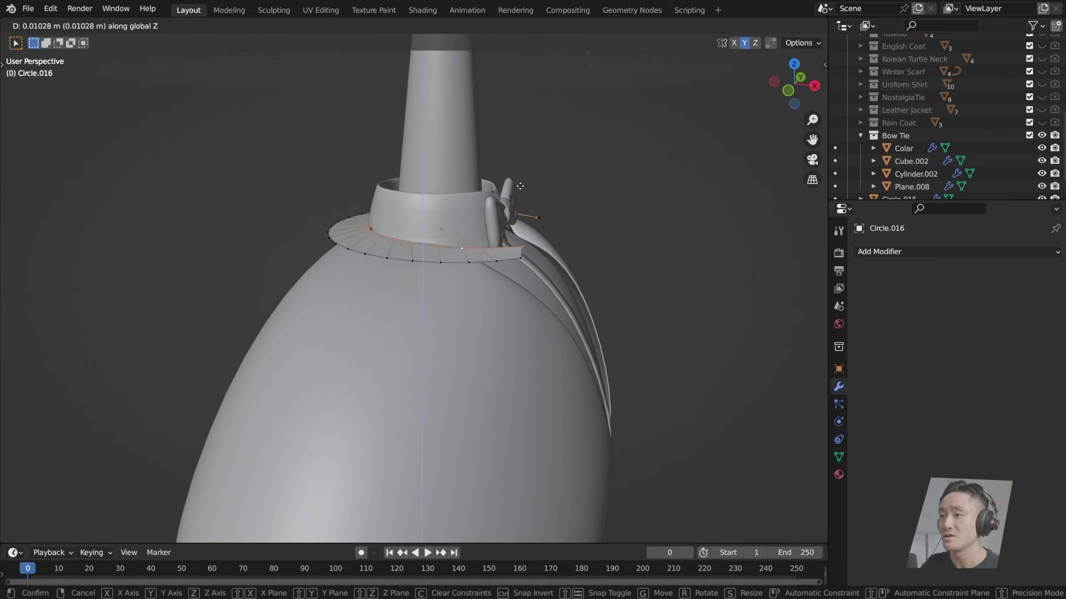
left_click(522, 183)
scroll(540, 234, "up", 6)
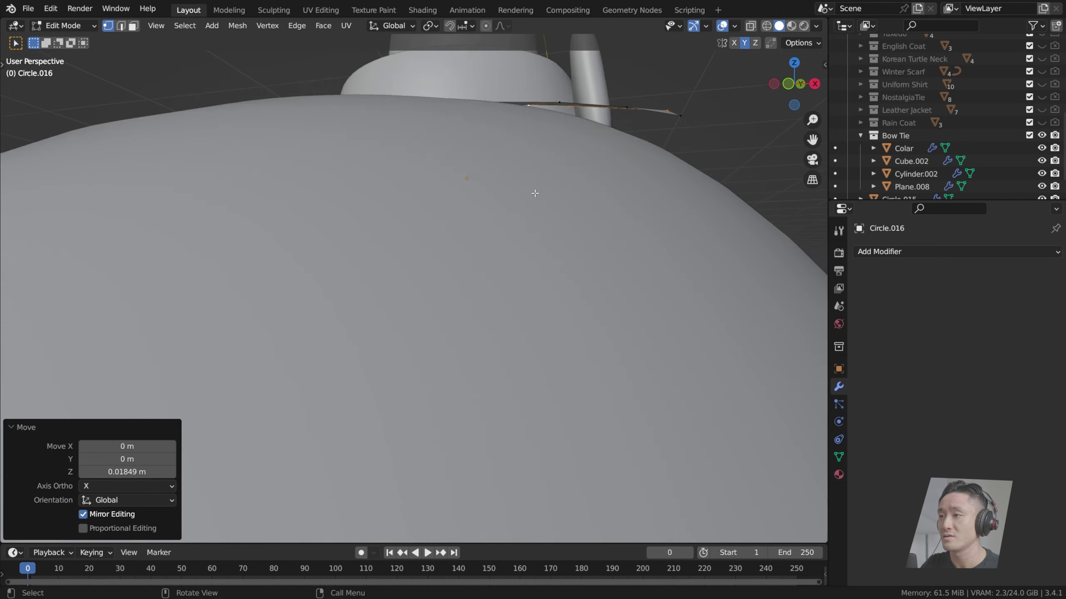
key("KP_1")
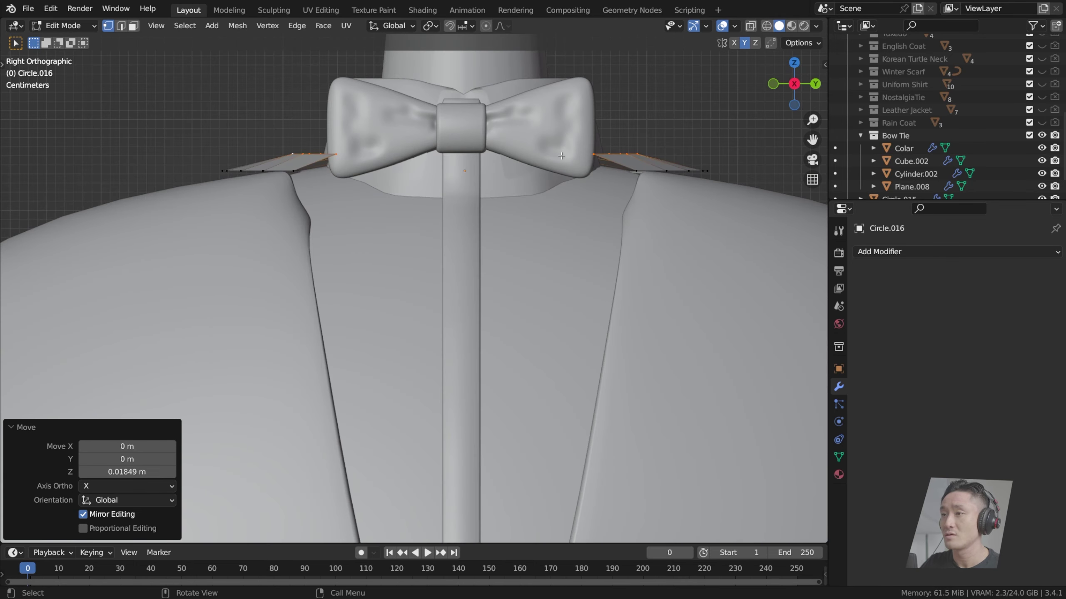
key("ctrl+s")
Step: Delete the vertices of the collar strip's half on the positive Y side, keeping the centre edge
middle_click_drag(228, 160, 366, 167)
scroll(367, 166, "down", 3)
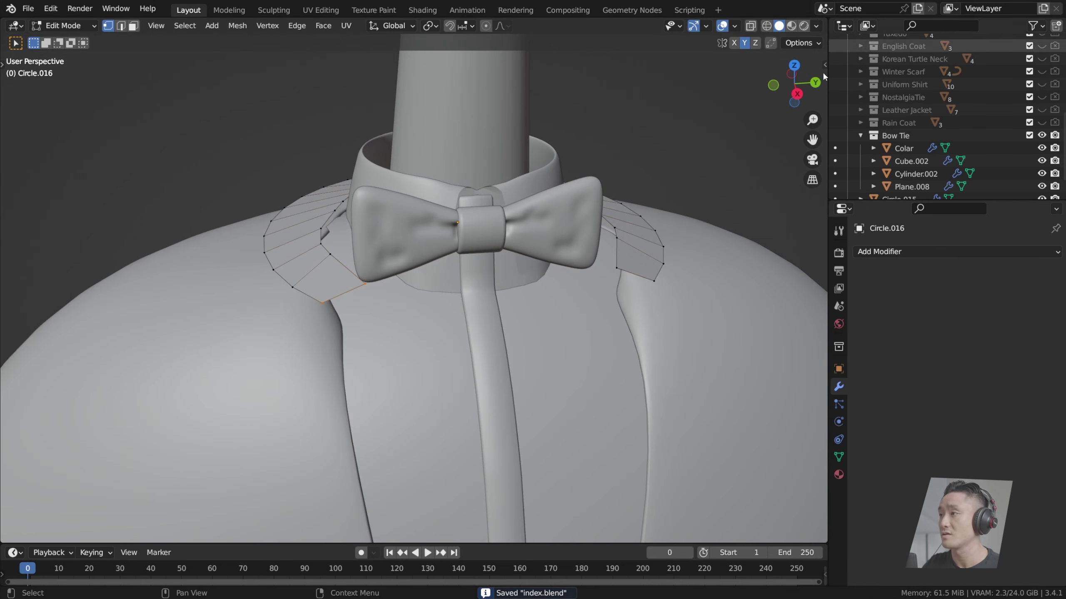
middle_click_drag(574, 181, 571, 231)
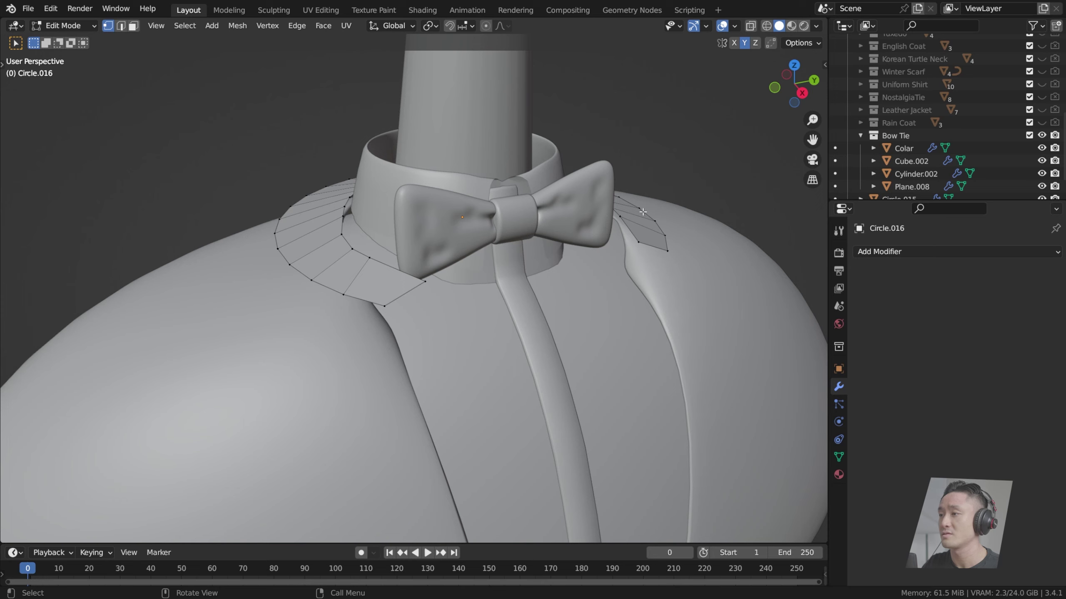
scroll(624, 251, "down", 2)
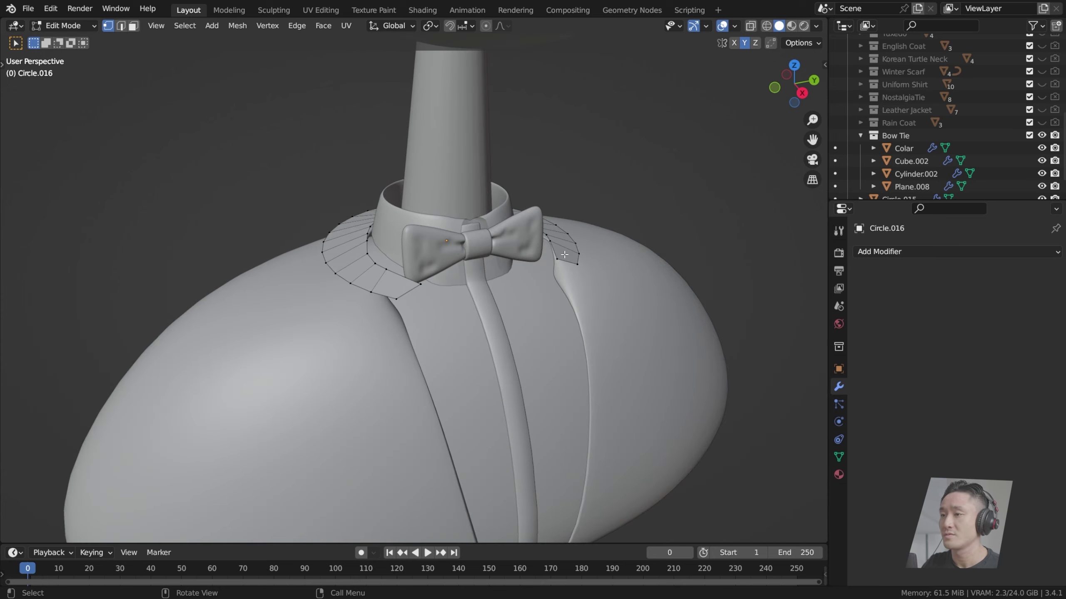
middle_click_drag(565, 255, 507, 244)
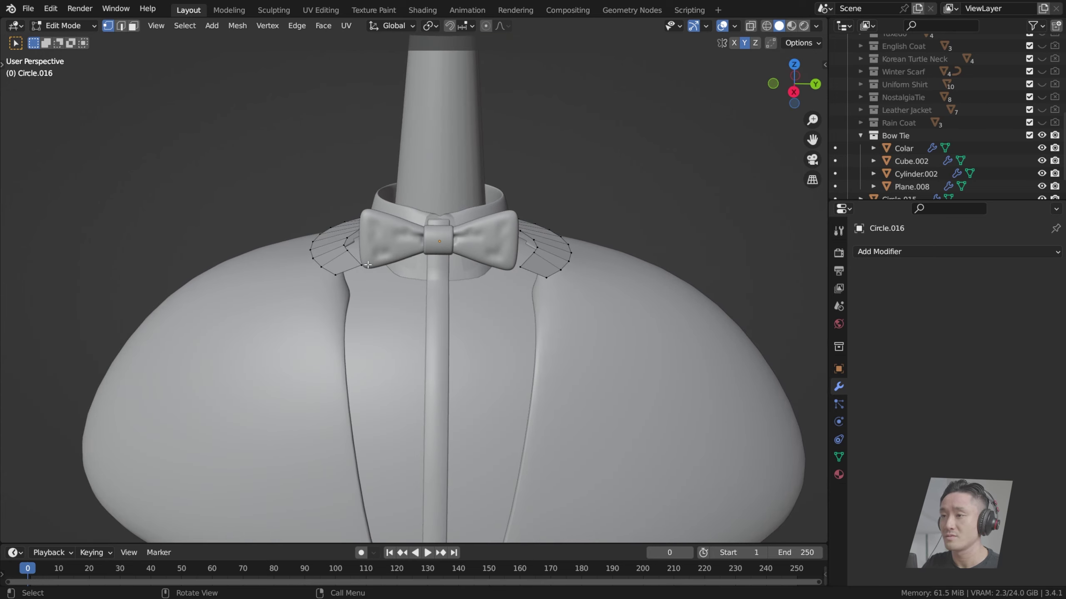
key("KP_7")
left_click(750, 27)
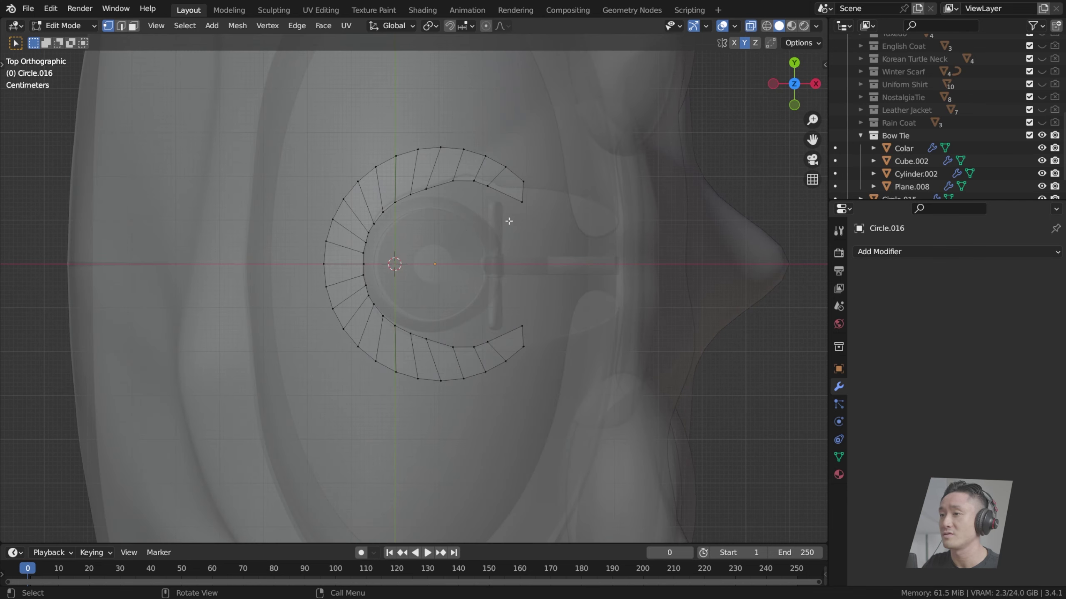
left_click_drag(286, 125, 562, 259)
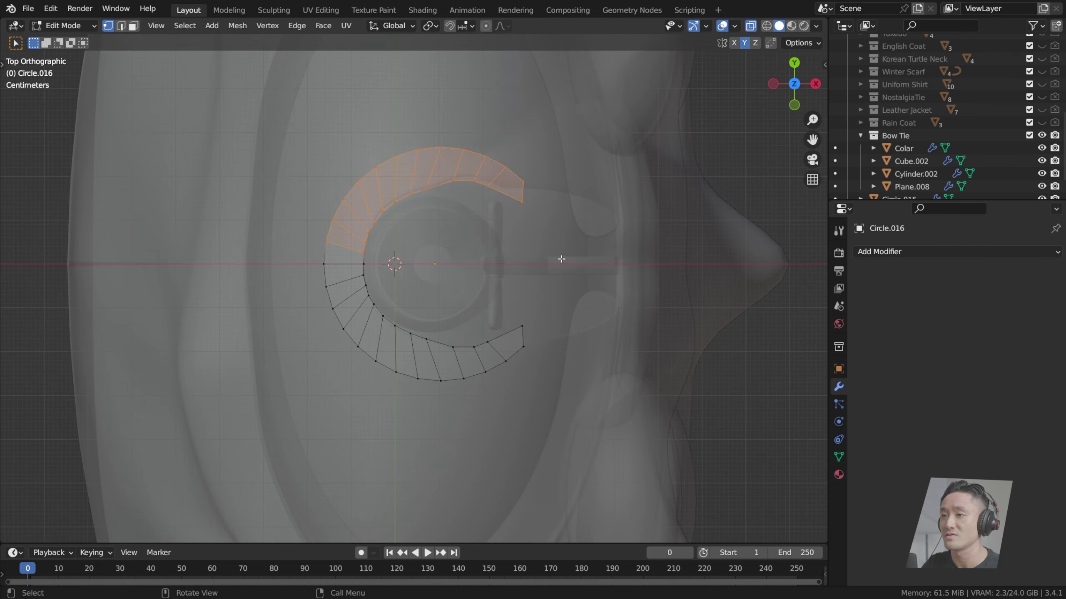
key("x")
left_click(555, 230)
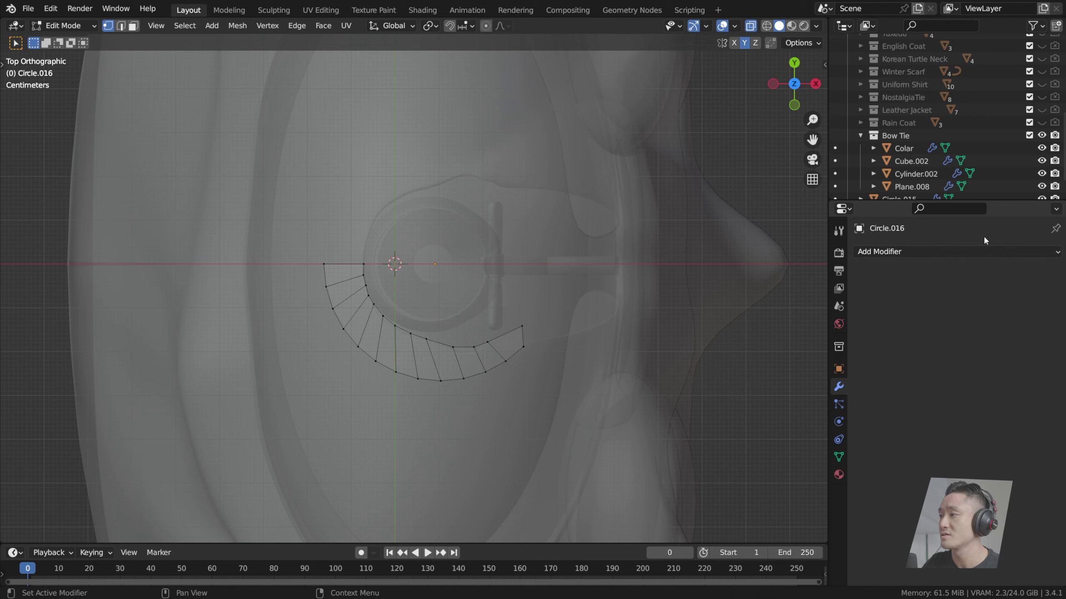
Step: Add a Mirror modifier to the collar strip, mirroring on the Y axis only
left_click(950, 251)
left_click(788, 400)
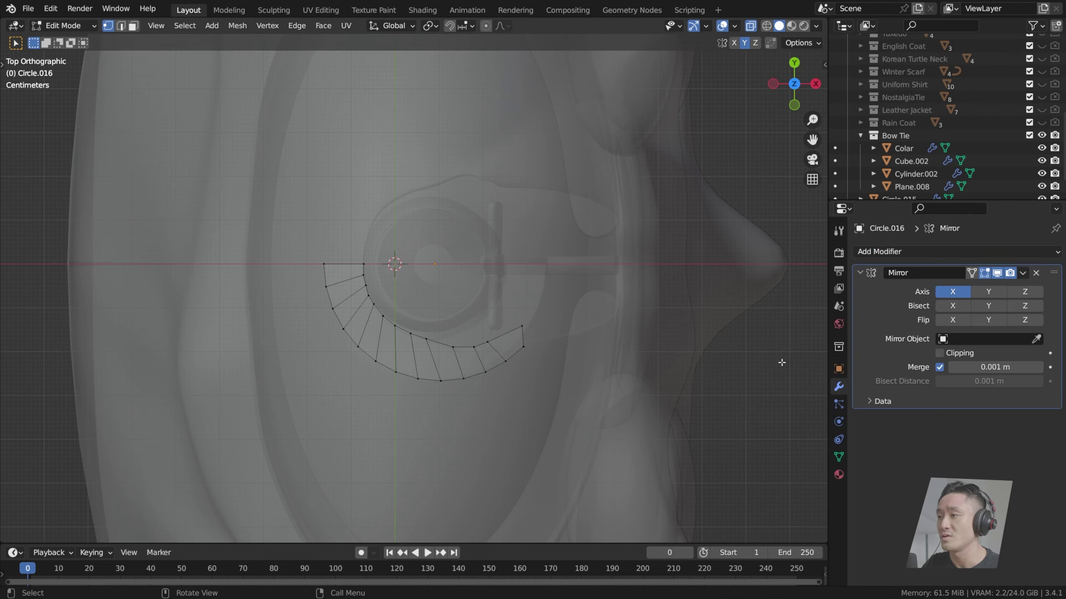
left_click(974, 295)
left_click(953, 292)
middle_click_drag(685, 255, 518, 156)
key("Tab")
key("Tab")
Step: Turn off X-ray and move the front inner corner vertex about 0.003 m in X and -0.018 m in Z
key("KP_3")
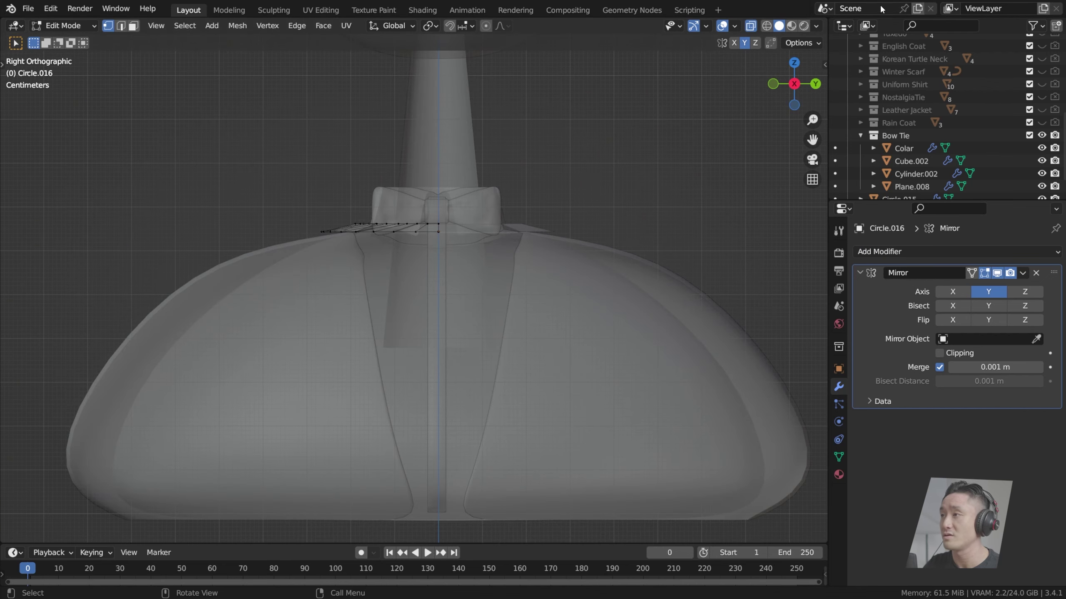
left_click(751, 26)
scroll(355, 196, "up", 2)
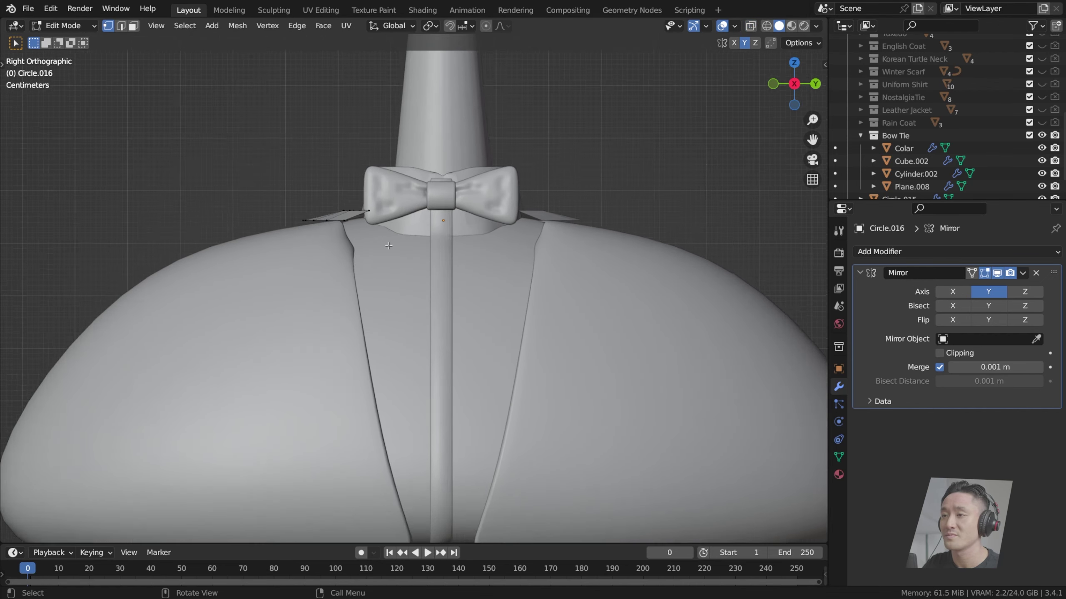
middle_click_drag(356, 195, 519, 275)
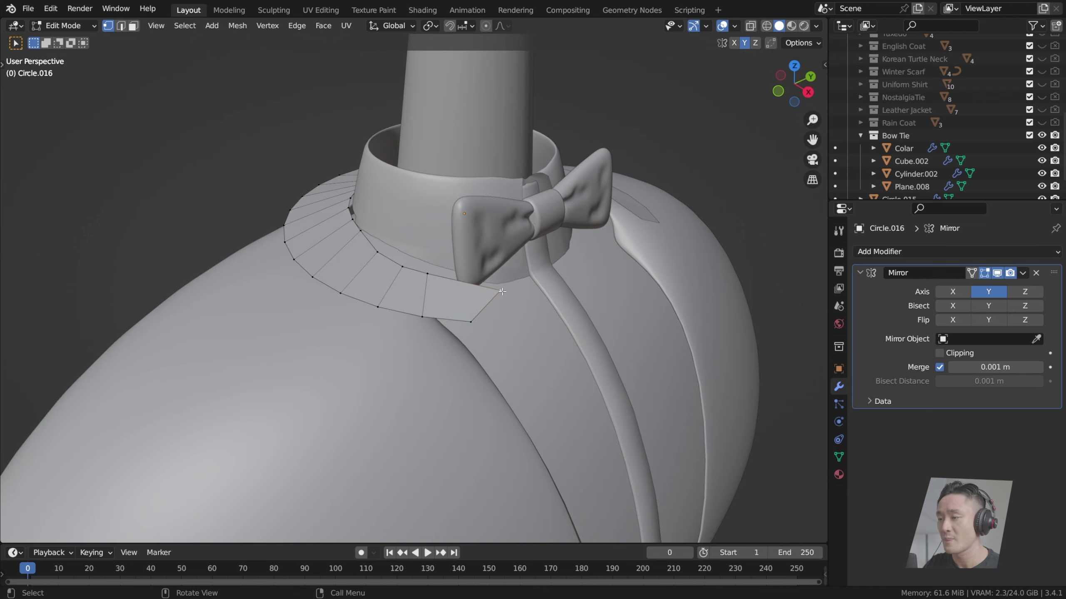
key("KP_1")
scroll(619, 200, "up", 4)
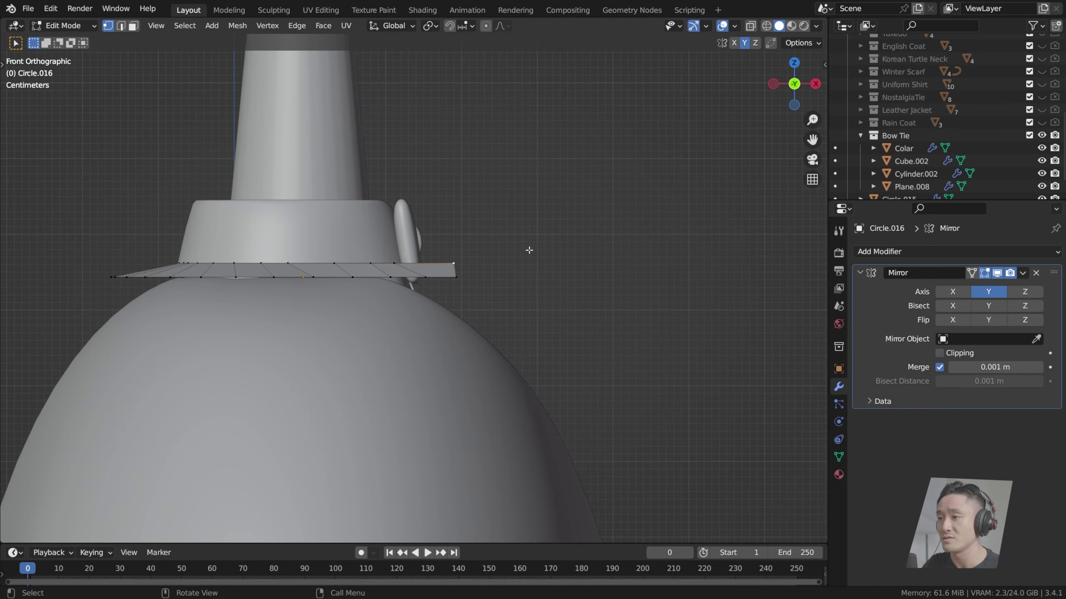
scroll(530, 250, "up", 3)
key("g")
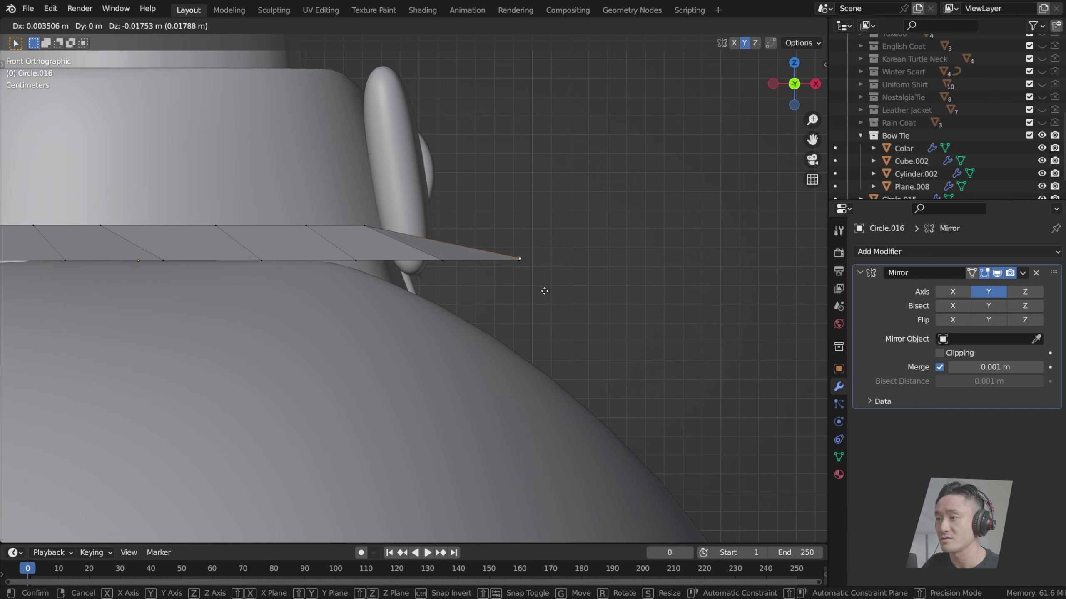
left_click(543, 292)
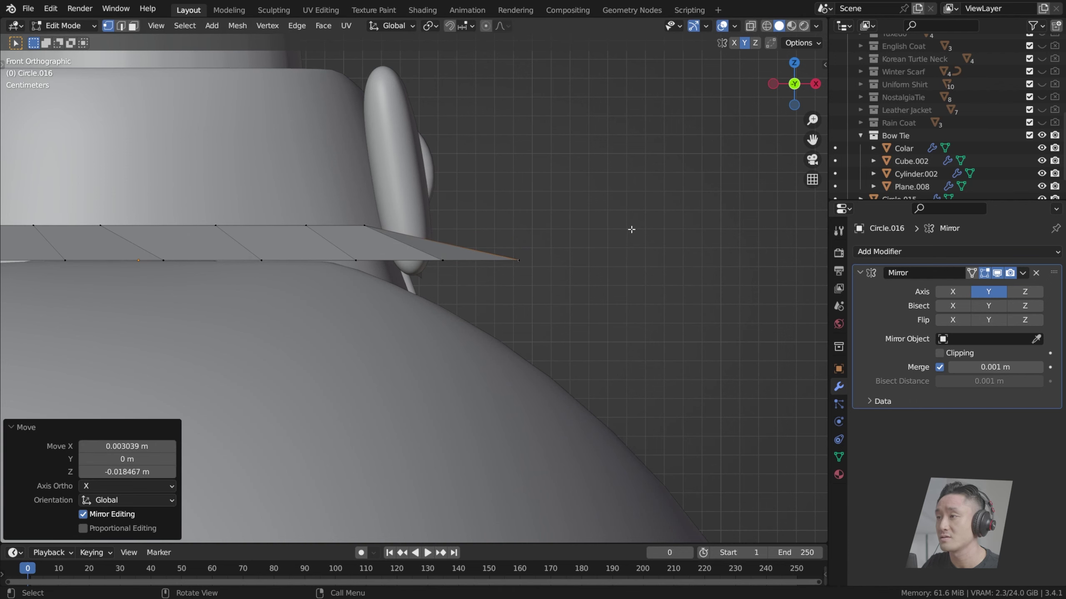
Step: Scale the collar strip's front end edge by about 1.547 along Y and save the file
middle_click_drag(632, 230, 606, 260)
left_click_drag(495, 305, 605, 432)
middle_click_drag(604, 361, 560, 317)
key("KP_3")
scroll(561, 317, "down", 2)
middle_click_drag(327, 284, 435, 300)
key("KP_3")
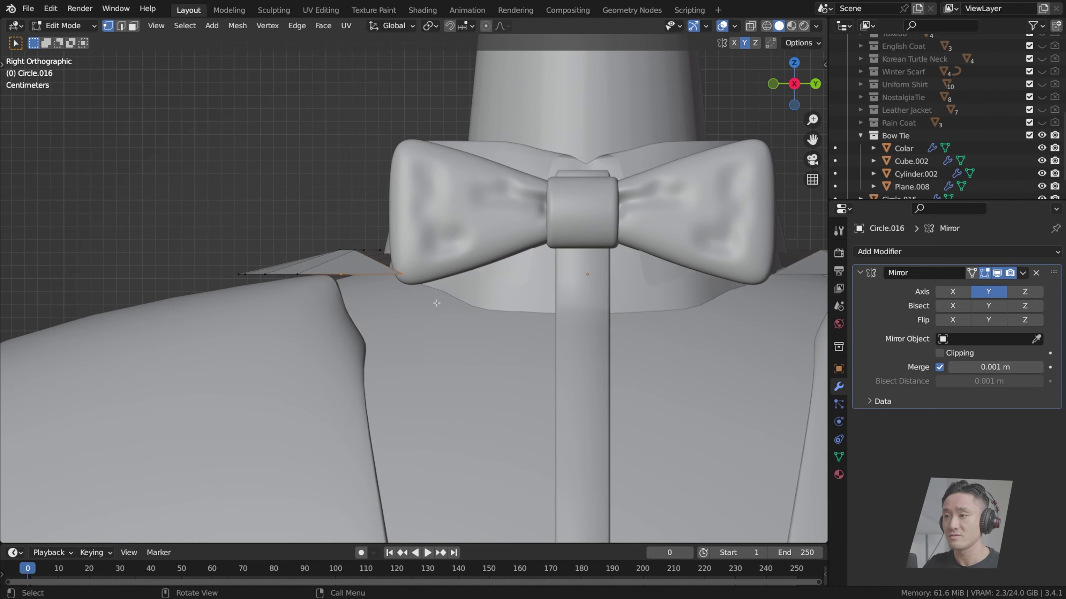
scroll(435, 299, "up", 1)
key("s")
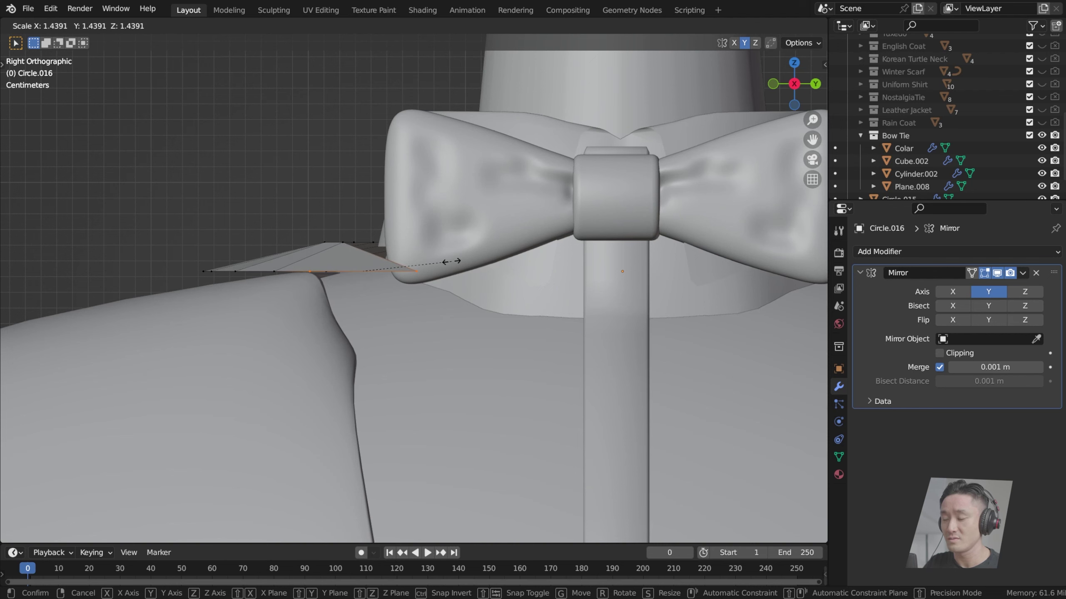
key("y")
left_click(449, 261)
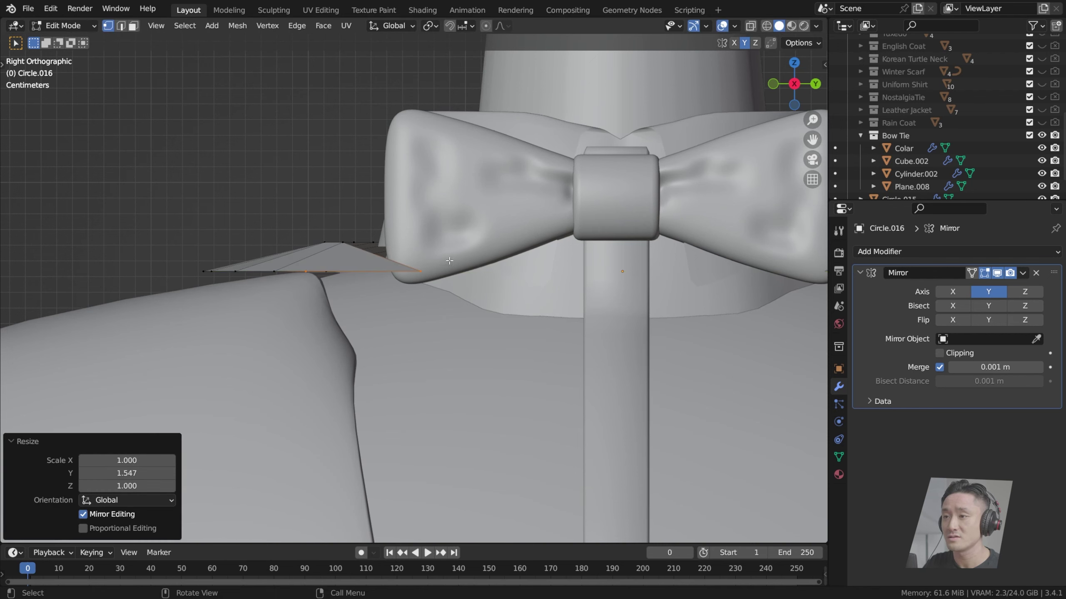
middle_click_drag(448, 261, 444, 342)
scroll(455, 329, "down", 3)
scroll(453, 335, "down", 1)
key("KP_3")
key("KP_1")
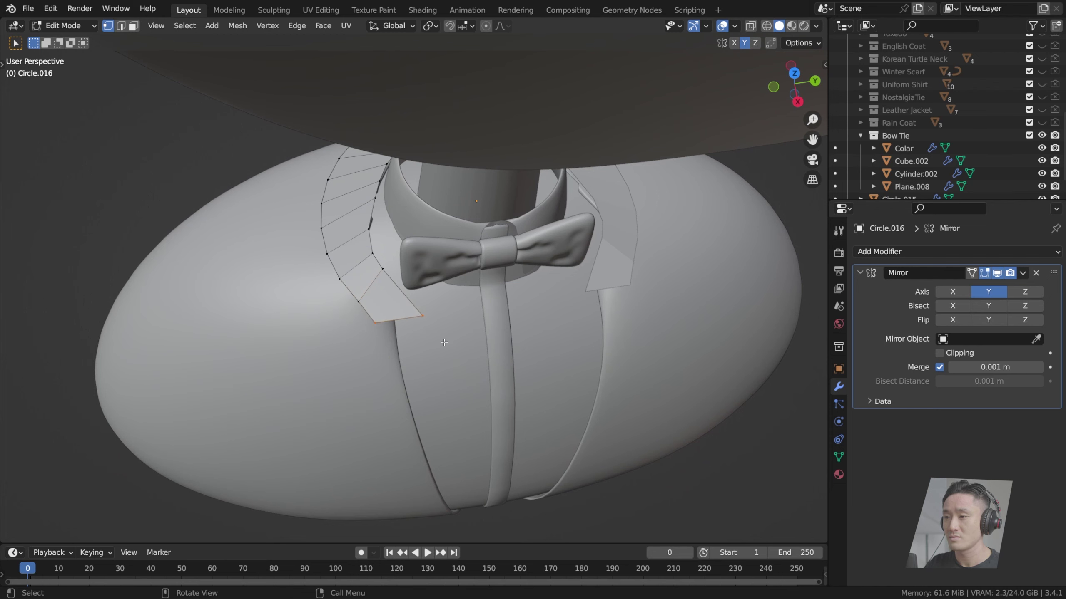
key("ctrl+s")
Step: With X-ray on, extrude the collar's front end edge about 0.063 m in X and -0.081 m in Z along the jacket
key("KP_3")
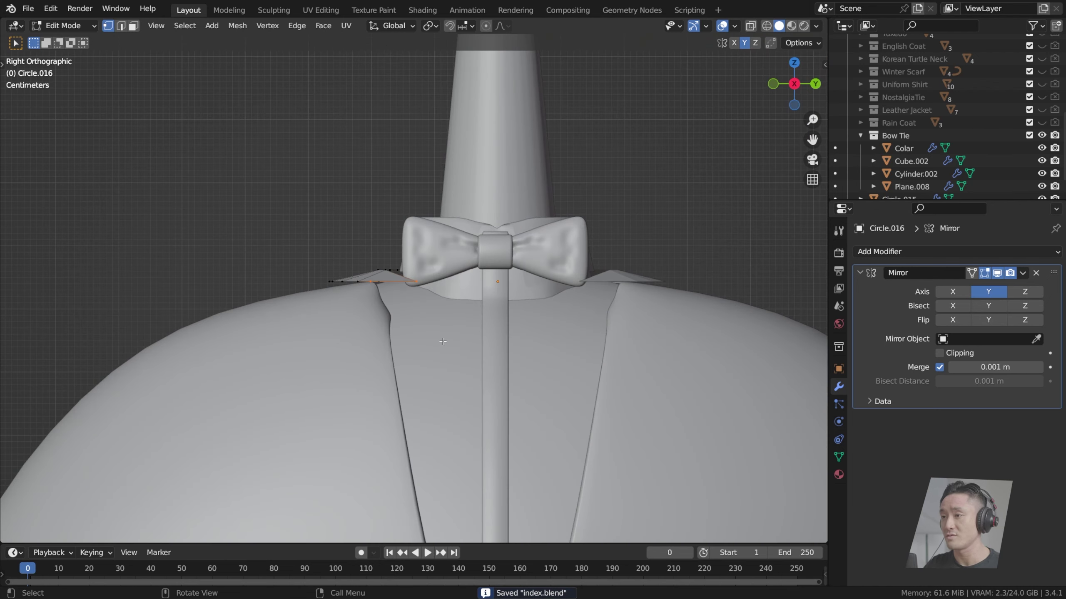
key("KP_1")
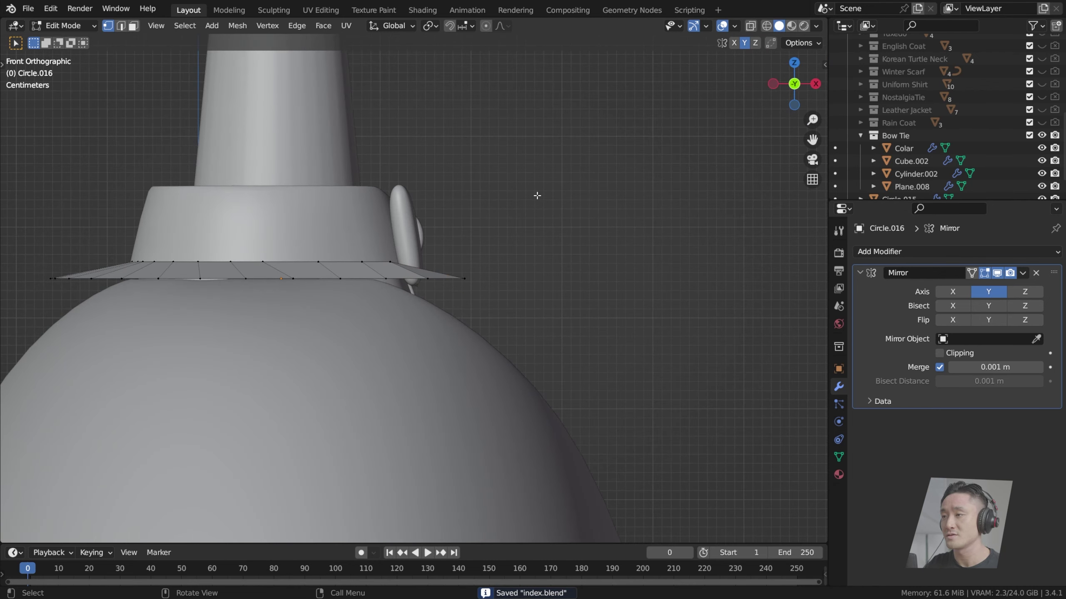
left_click(751, 26)
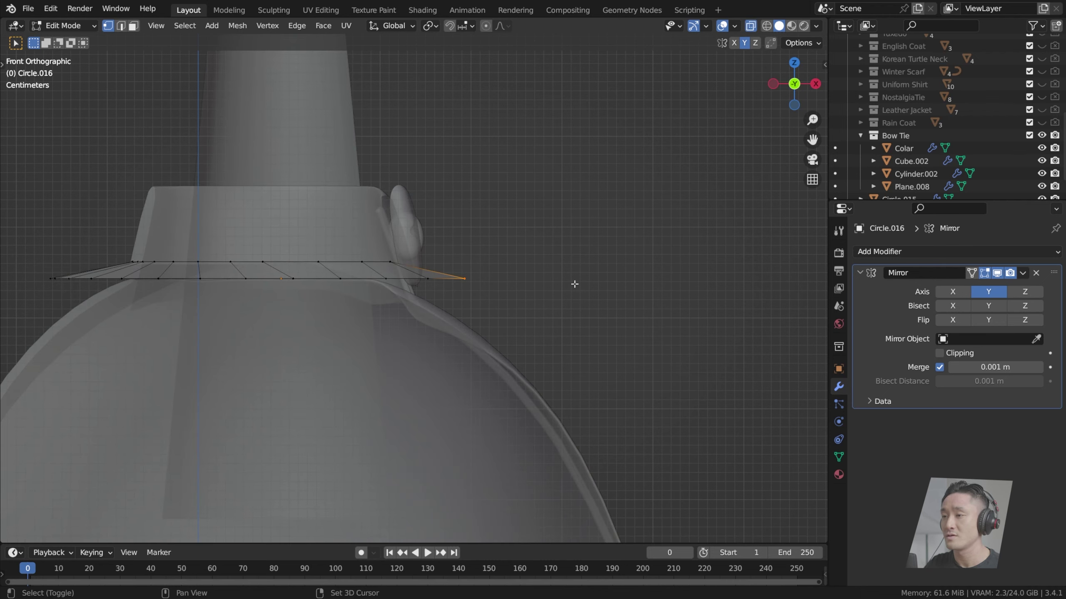
middle_click_drag(573, 286, 528, 209, "shift")
key("g")
key("Escape")
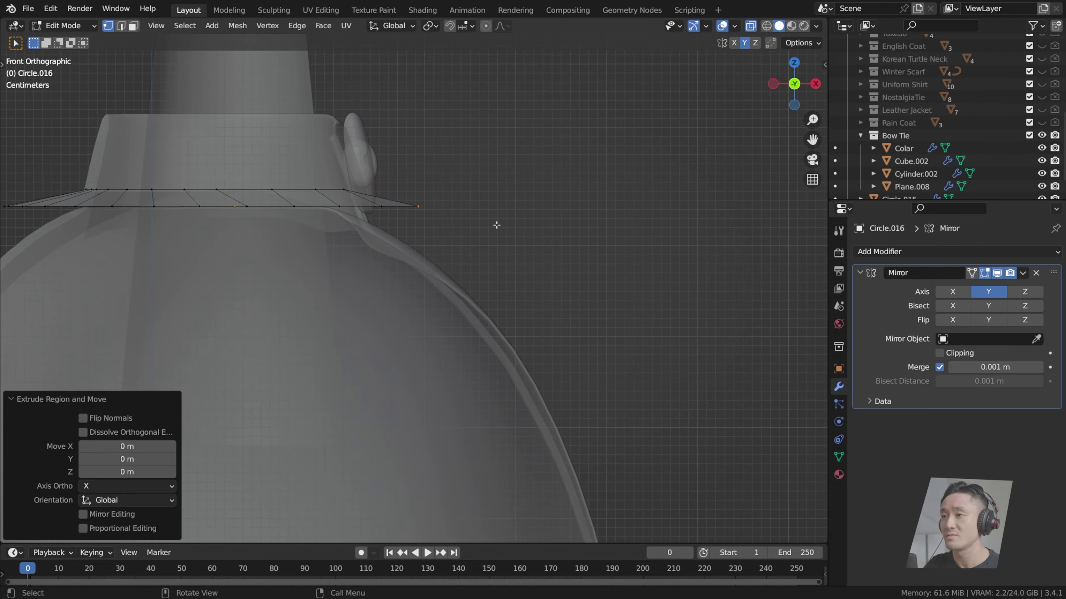
middle_click_drag(458, 169, 466, 216)
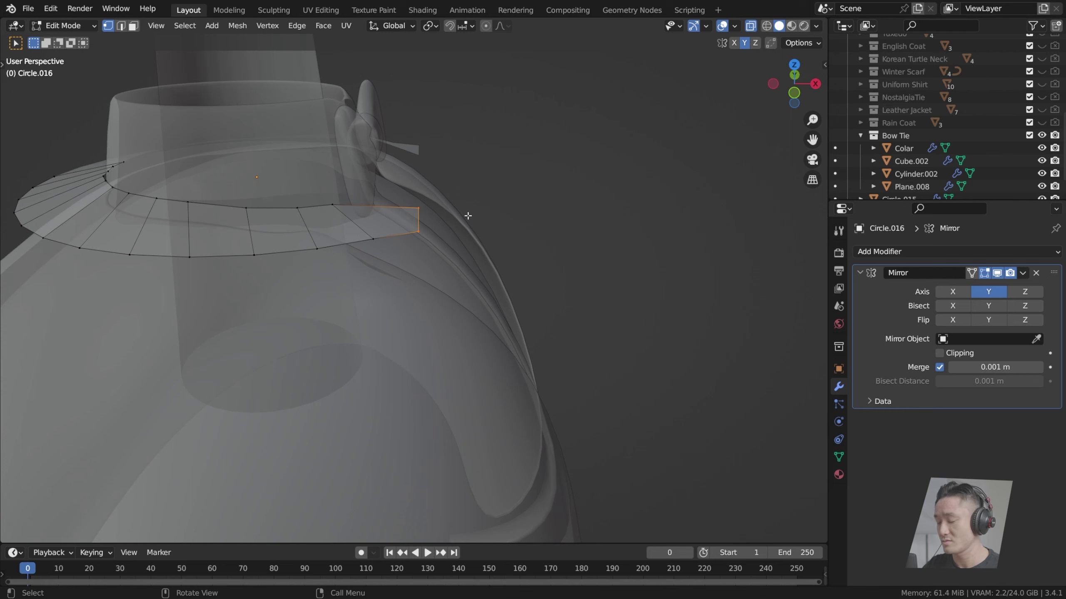
key("KP_1")
key("e")
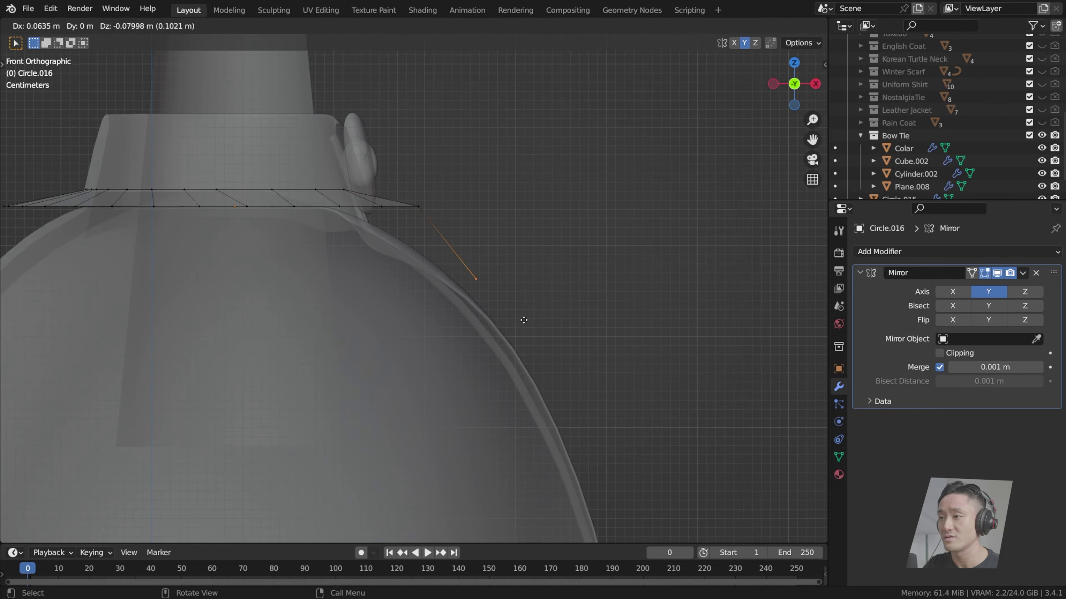
left_click(523, 320)
middle_click_drag(523, 320, 464, 352)
key("KP_1")
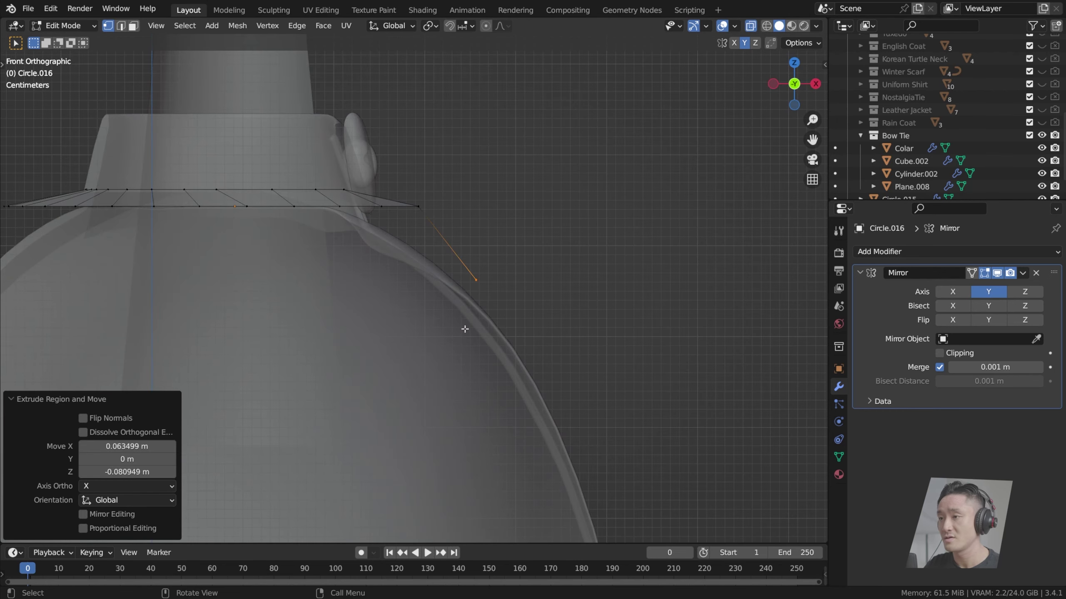
Step: Extrude the lapel strip's end edge three more times down the jacket's front contour, finishing about 0.023 m in X and -0.050 m in Z
key("e")
left_click(508, 401)
middle_click_drag(575, 350, 522, 246, "shift")
key("e")
left_click(549, 296)
key("e")
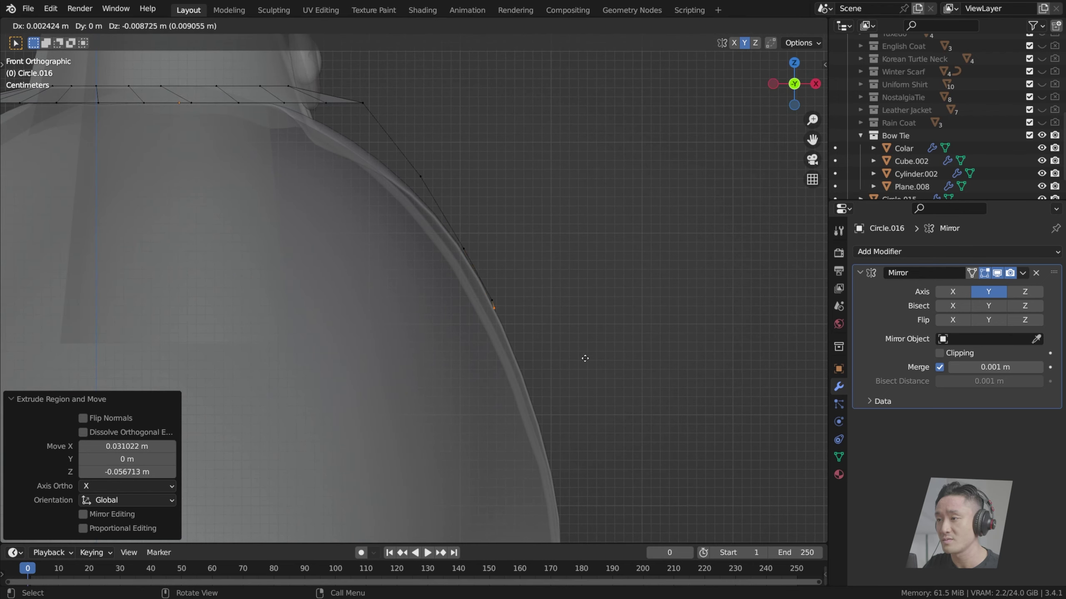
left_click(592, 378)
Step: Continue extruding the lapel's end edge down to the jacket's lower front bulge, with a last segment about 0.004 m in X and -0.042 m in Z
key("e")
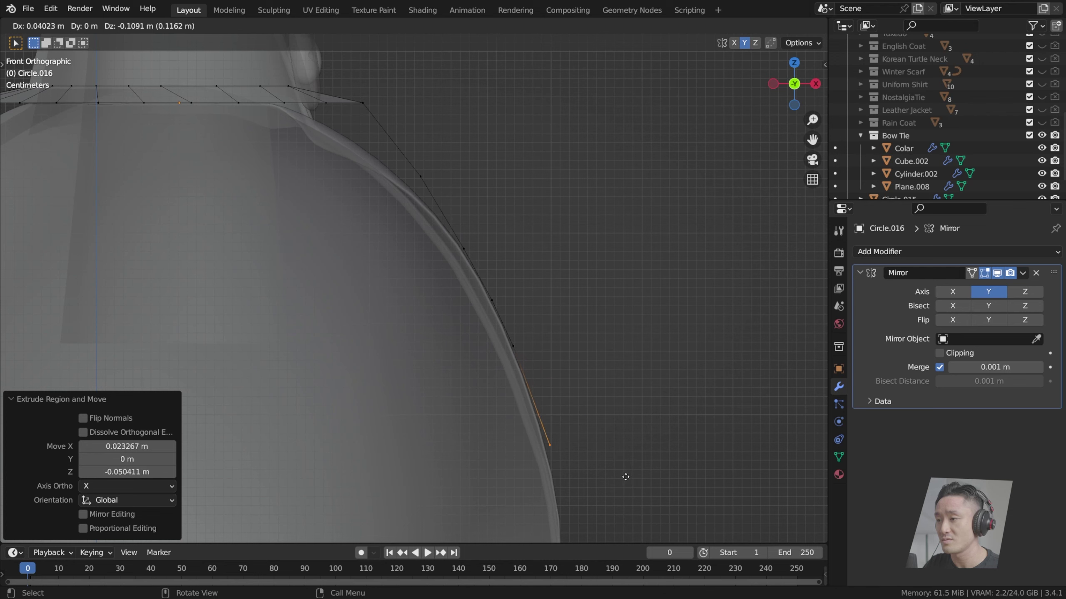
left_click(617, 453)
key("e")
middle_click_drag(615, 452, 698, 353, "shift")
left_click(640, 368)
key("e")
right_click(715, 354)
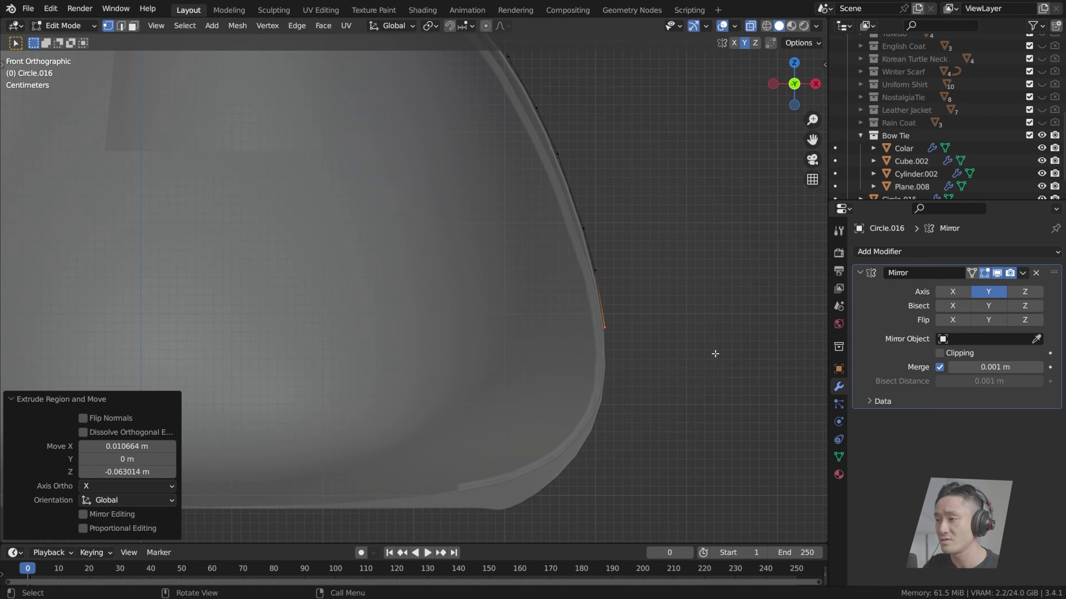
key("e")
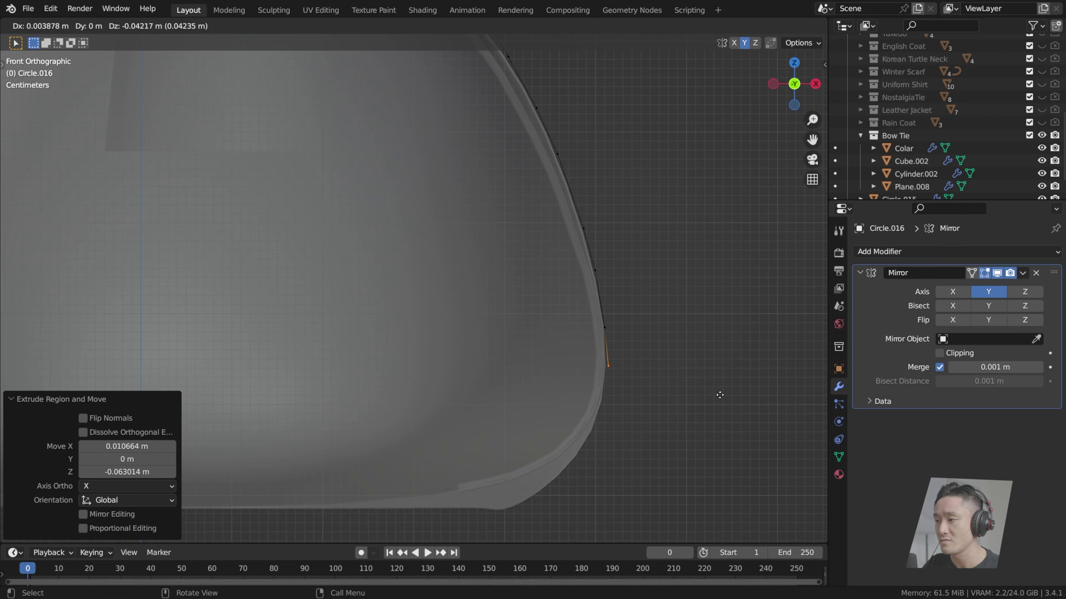
left_click(720, 395)
Step: Extrude two more lapel segments around the lower front curve, about -0.005, -0.032 m and -0.009, -0.033 m in X and Z
key("KP_3")
scroll(564, 336, "down", 4)
scroll(568, 329, "up", 1)
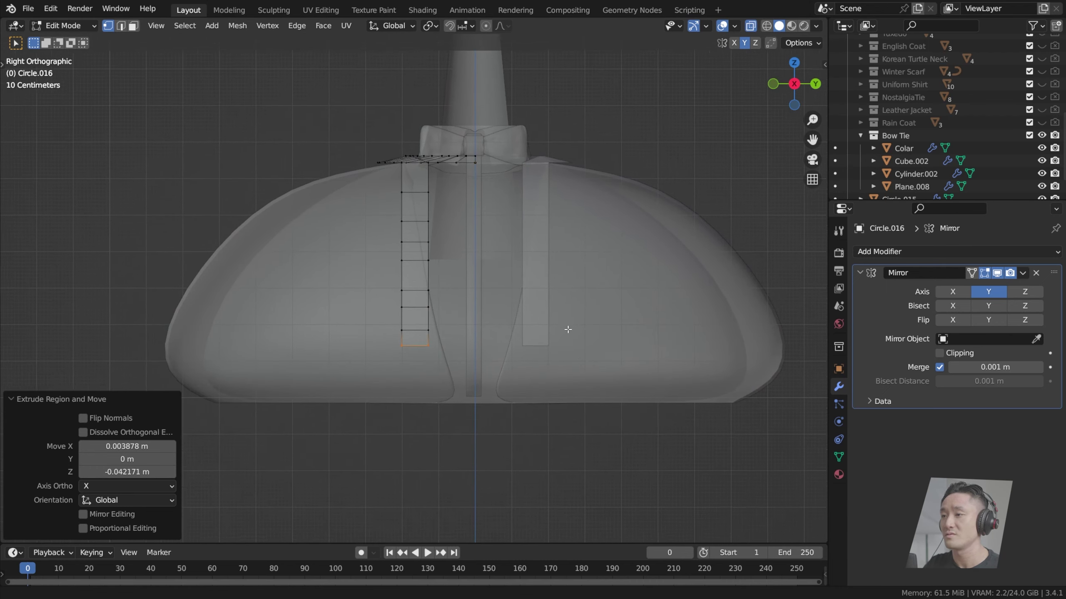
middle_click_drag(568, 330, 588, 341, "shift")
key("KP_1")
scroll(552, 352, "up", 5)
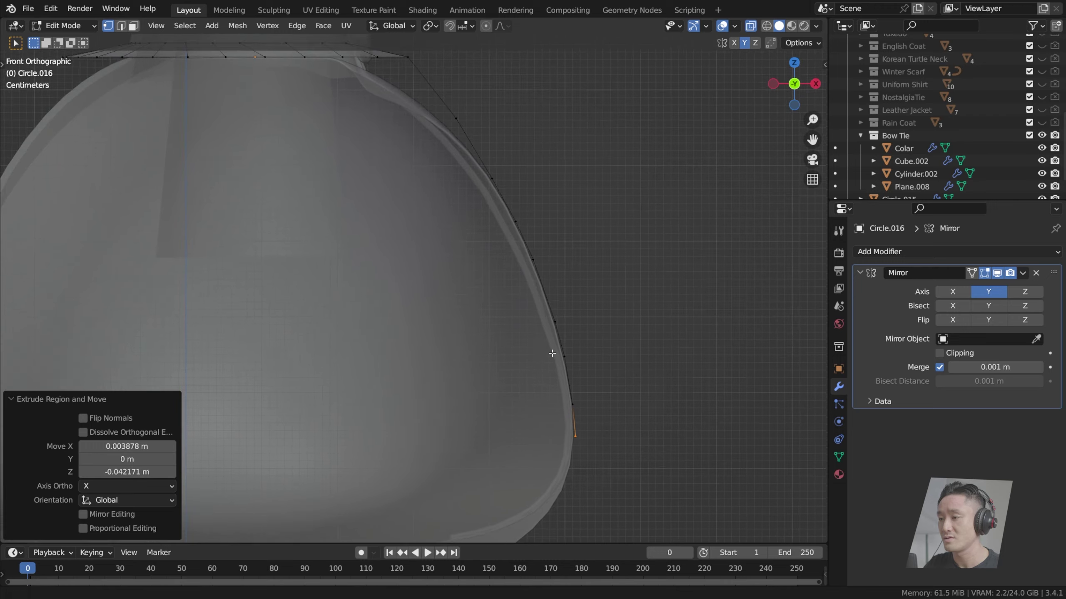
key("e")
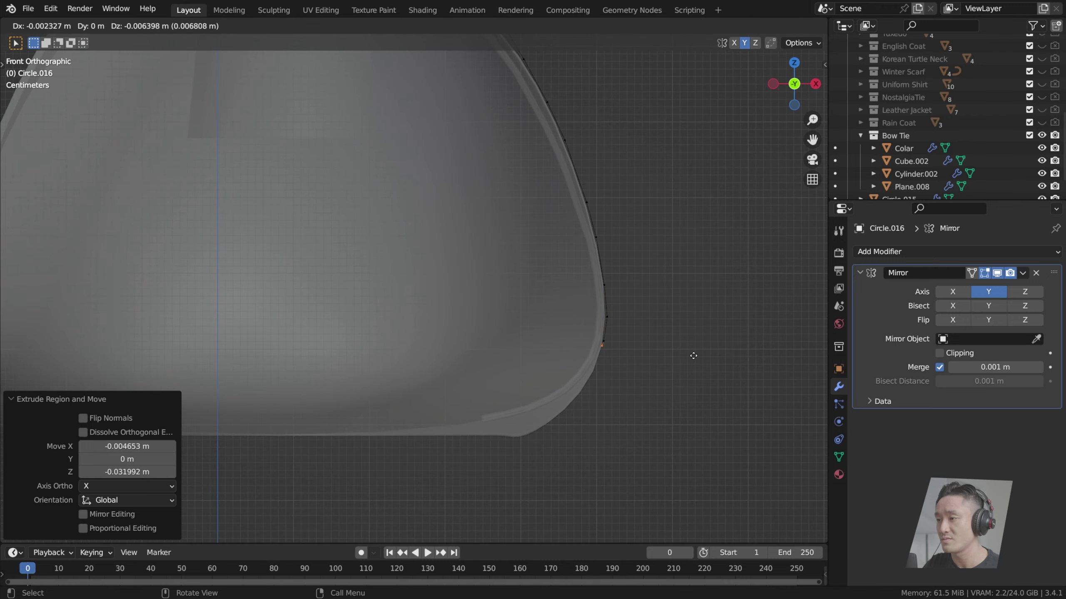
left_click(690, 372)
middle_click_drag(689, 372, 617, 324)
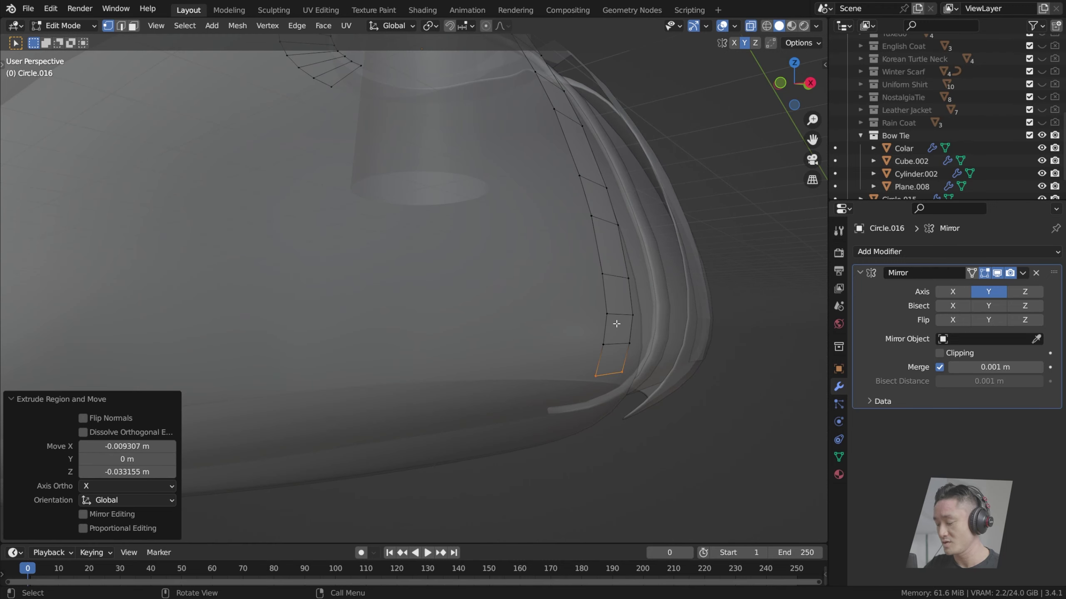
Step: In side view, move the lapel's two lowest inner vertices onto the jacket opening's edge, about 0.066 m and 0.052 m in Y from the bottom
key("KP_3")
scroll(600, 309, "down", 5)
key("Tab")
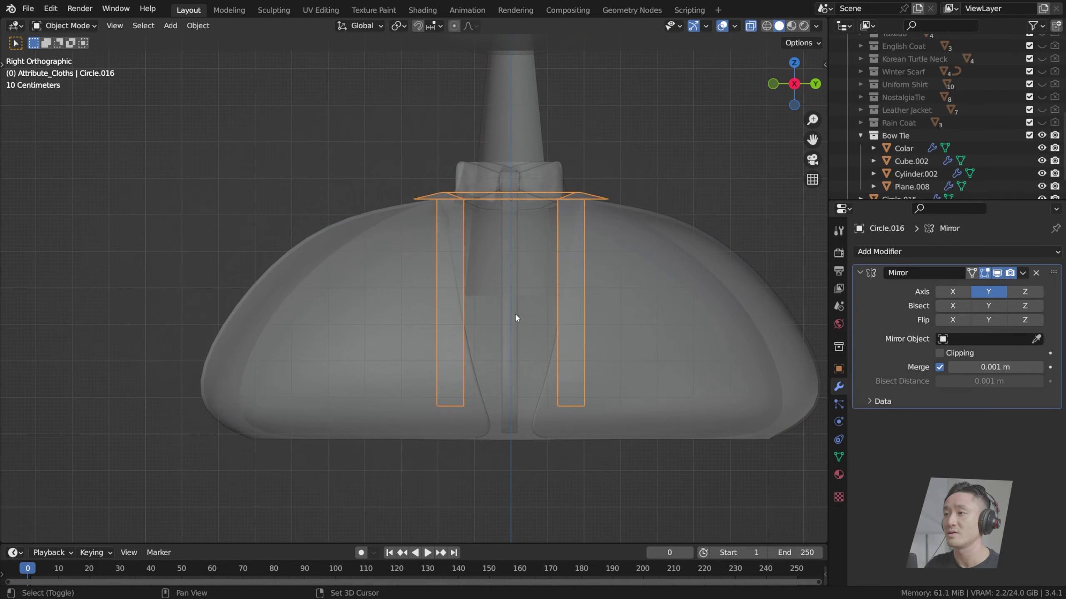
key("Tab")
scroll(456, 402, "up", 4)
middle_click_drag(525, 434, 505, 345, "shift")
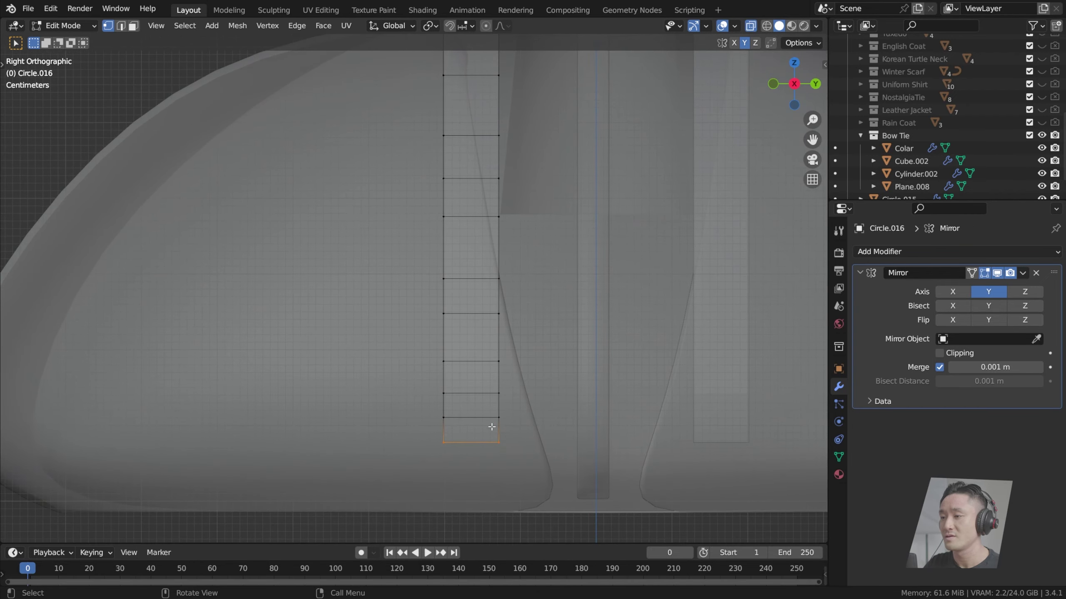
key("alt+z")
key("alt+z")
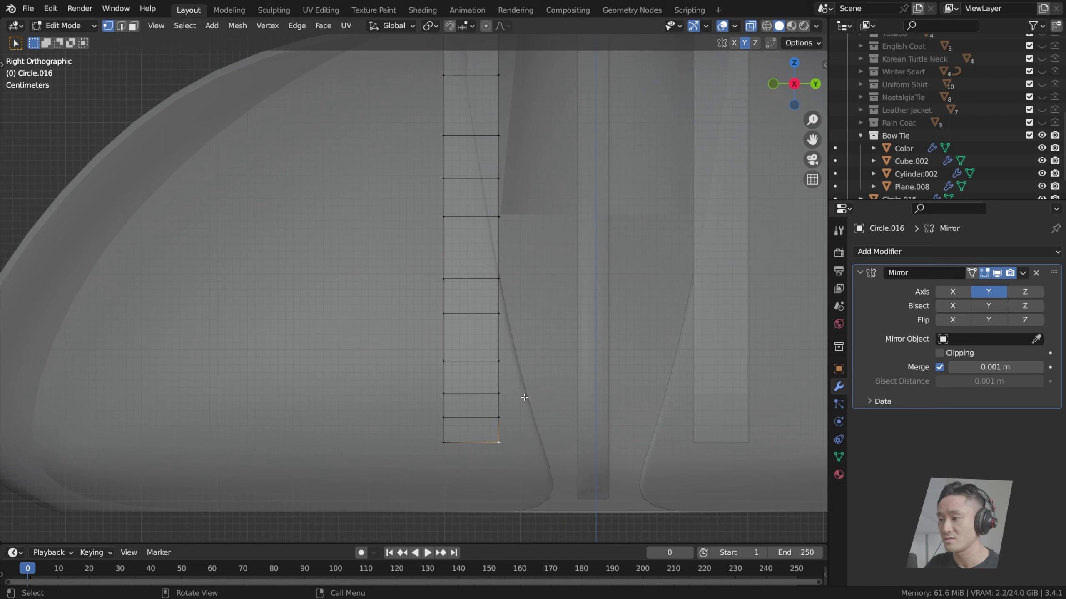
key("g")
left_click(576, 402)
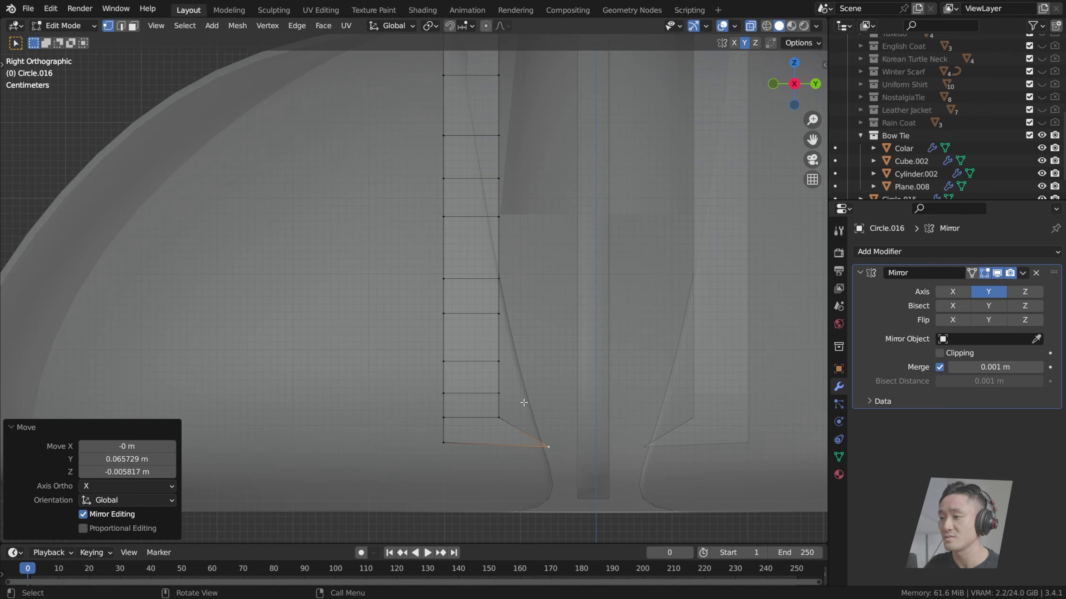
left_click(502, 416)
key("g")
left_click(555, 412)
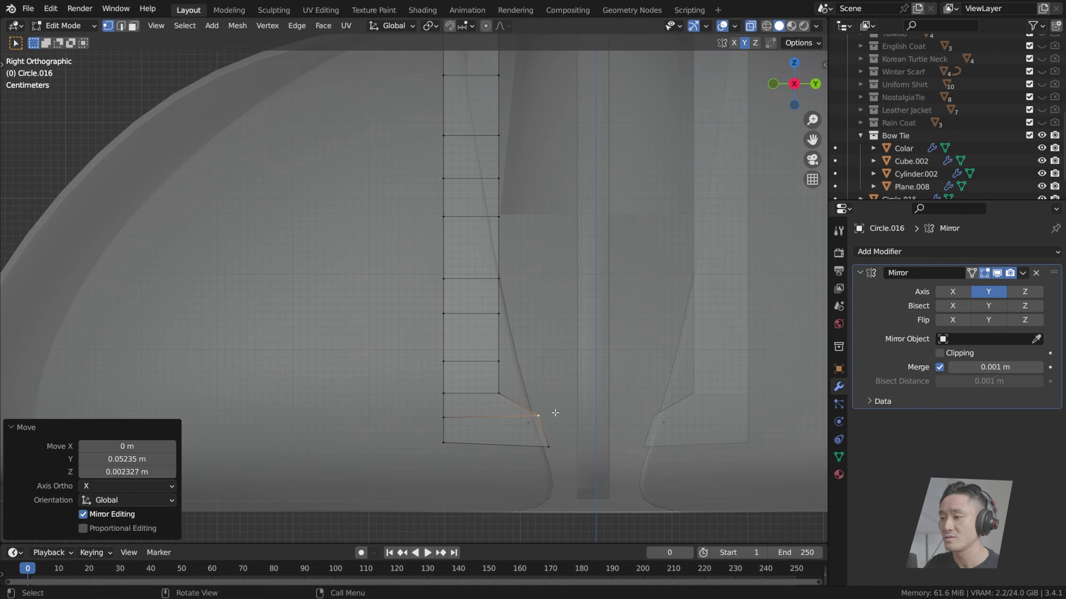
Step: Move the next four inner lapel vertices upward along the strip onto the jacket opening's edge, the uppermost by about 0.006 m in Y
left_click(507, 392)
key("g")
left_click(548, 389)
left_click(500, 361)
key("g")
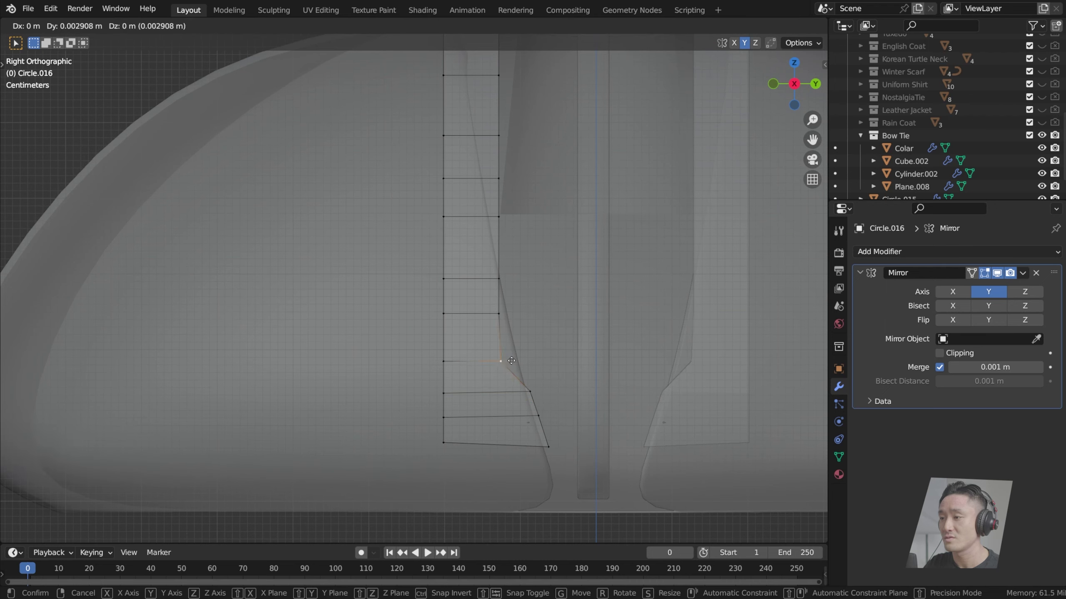
left_click(509, 354)
left_click(496, 319)
key("g")
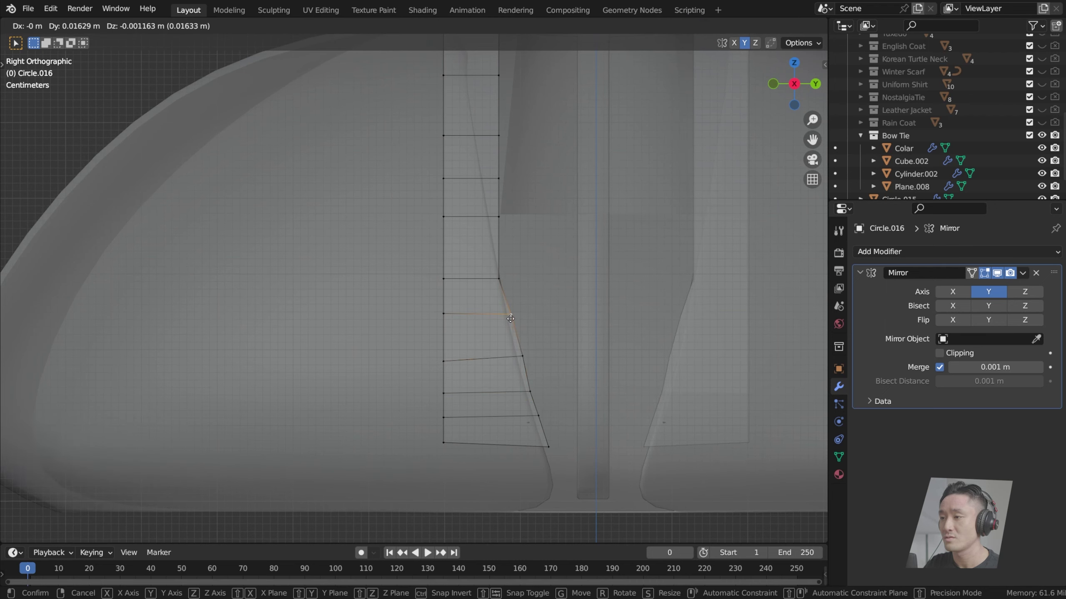
left_click(509, 318)
left_click(500, 279)
key("g")
left_click(503, 279)
Step: Shift the lapel's next three cross rows outward in -Y so their inner vertices follow the jacket opening's edge
scroll(499, 185, "down", 3)
middle_click_drag(499, 185, 517, 223, "shift")
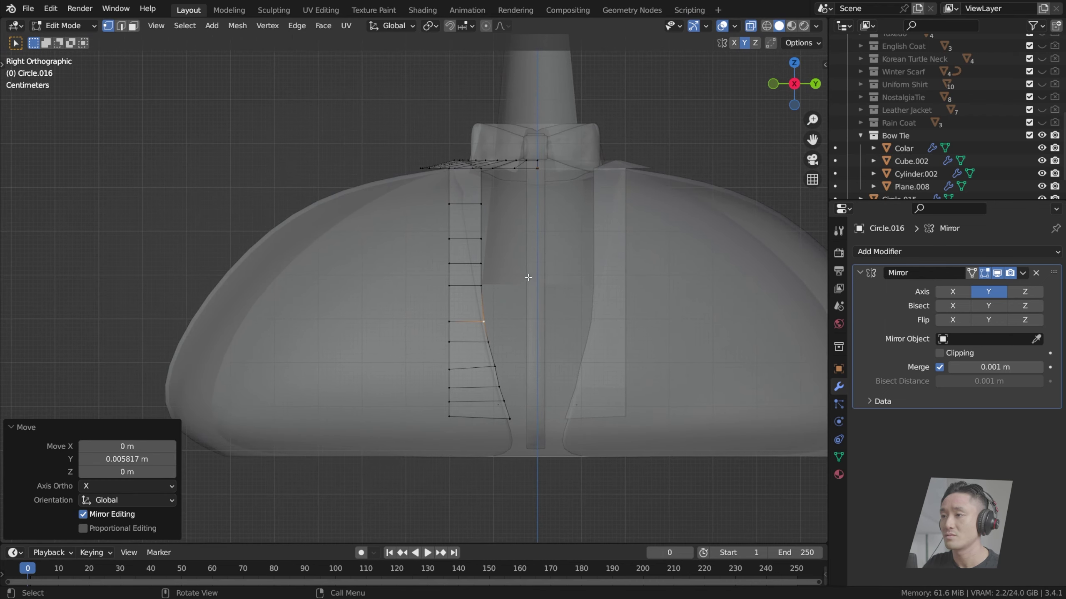
scroll(485, 258, "up", 3)
left_click_drag(464, 267, 539, 298)
key("g")
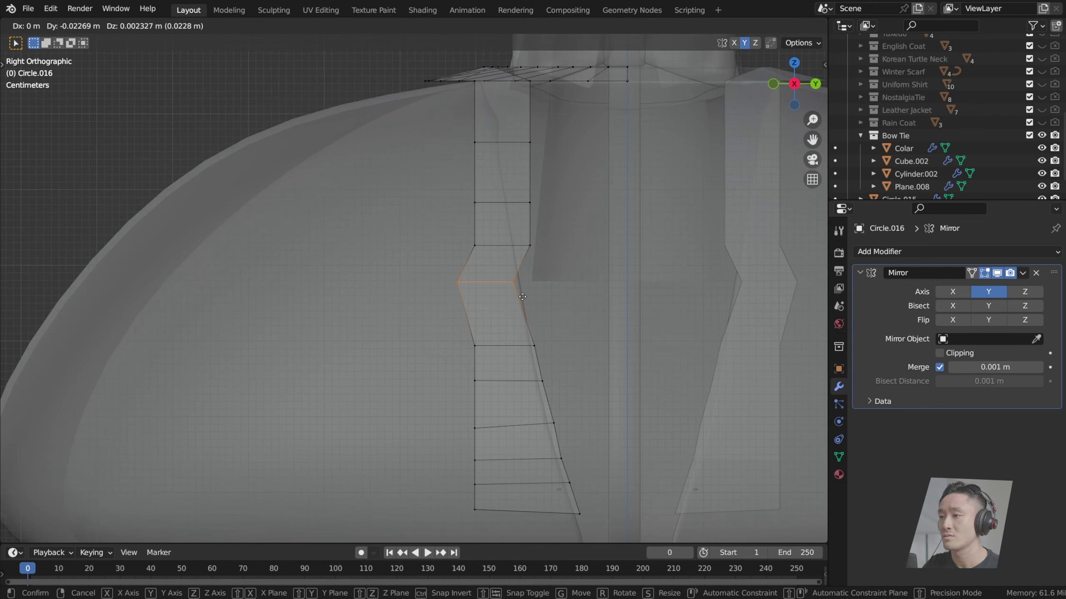
left_click(487, 234)
key("g")
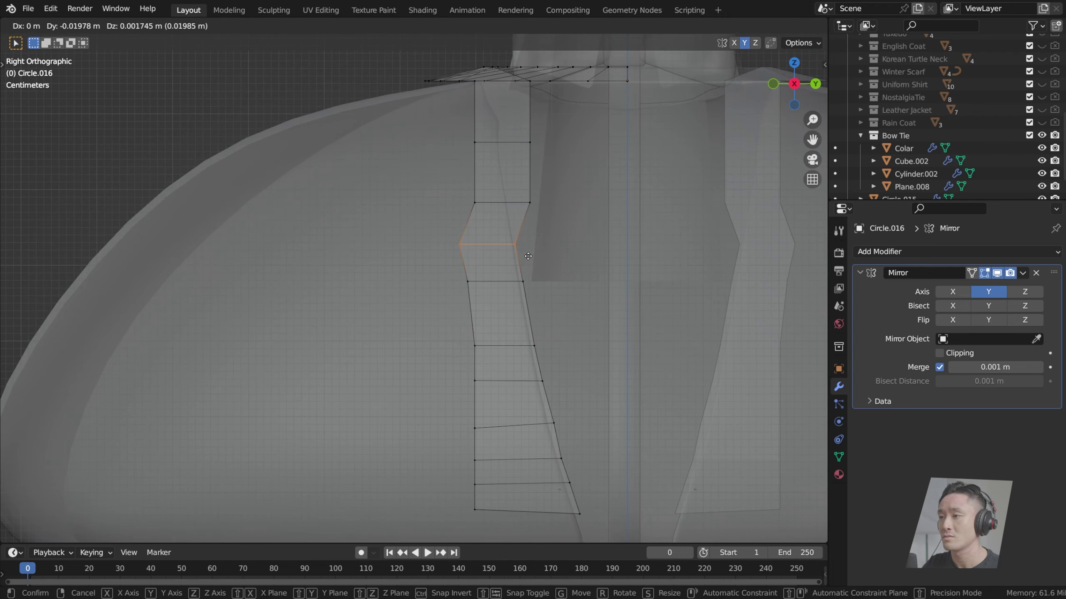
left_click(467, 195)
key("g")
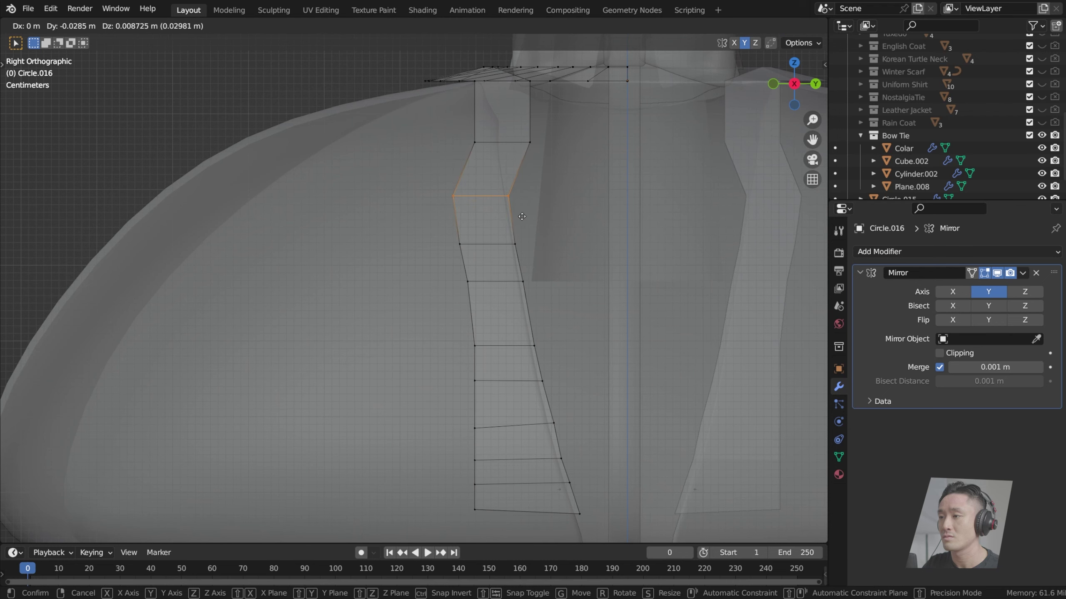
left_click(522, 216)
Step: Move the lapel row just below the collar about -0.038 m along Y only and save the file
left_click_drag(466, 138, 537, 160)
key("g")
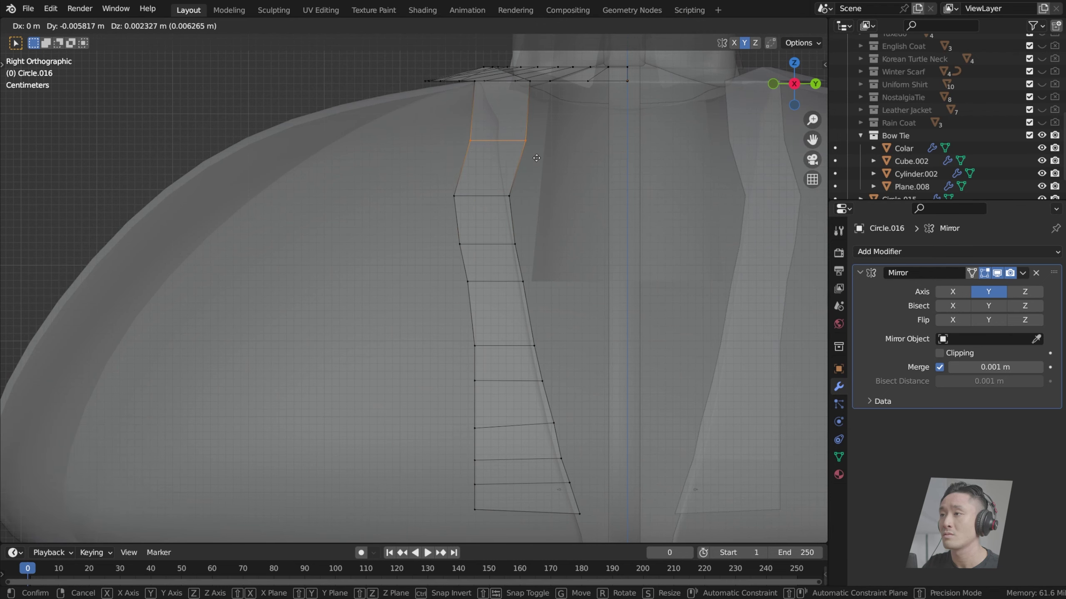
key("y")
left_click(516, 158)
middle_click_drag(523, 126, 587, 206, "shift")
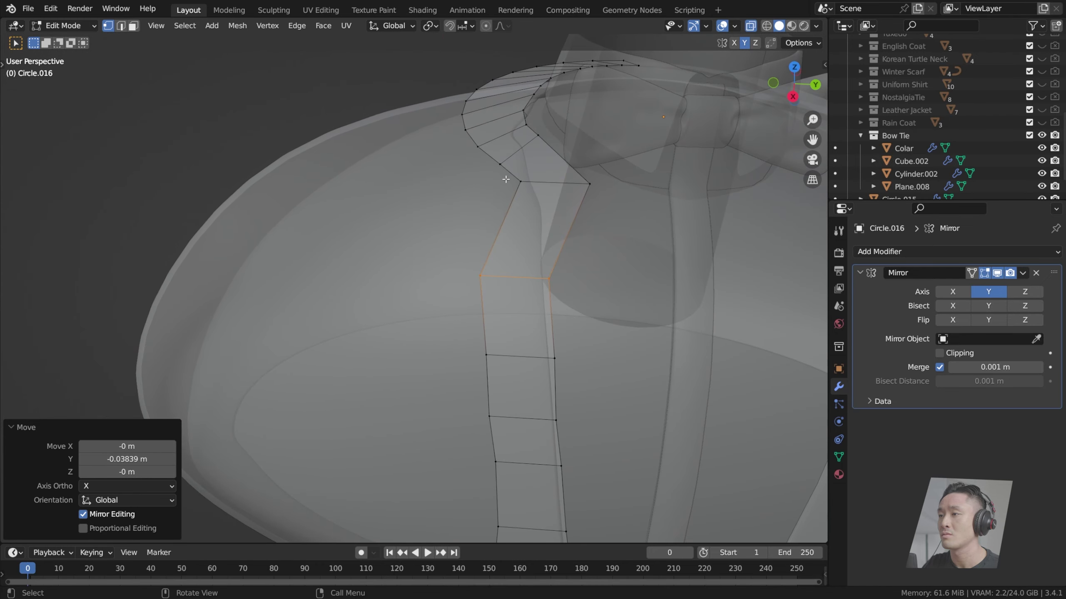
scroll(610, 210, "down", 3)
key("KP_3")
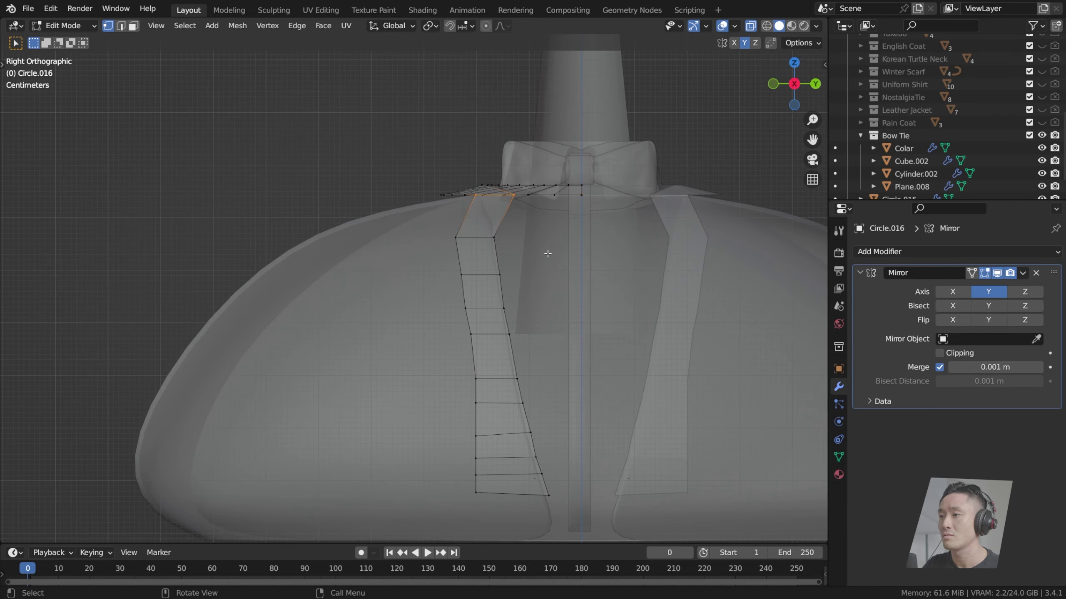
key("ctrl+s")
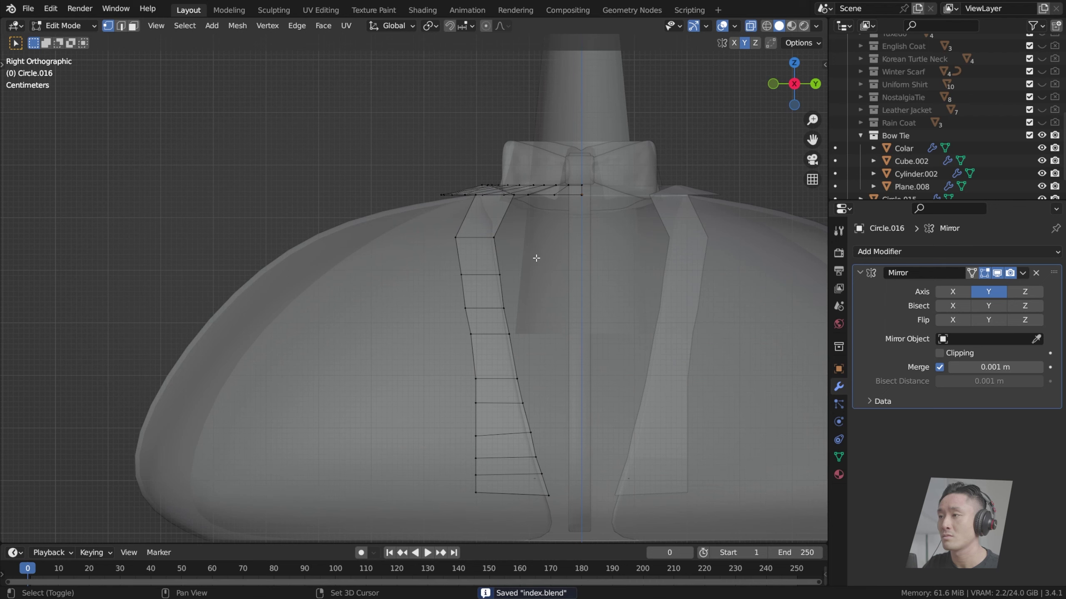
Step: Move the edge joining collar and lapel outward and down into line with the lapel, finishing with a nudge of about 0.008 m in Y
middle_click_drag(536, 255, 520, 253, "shift")
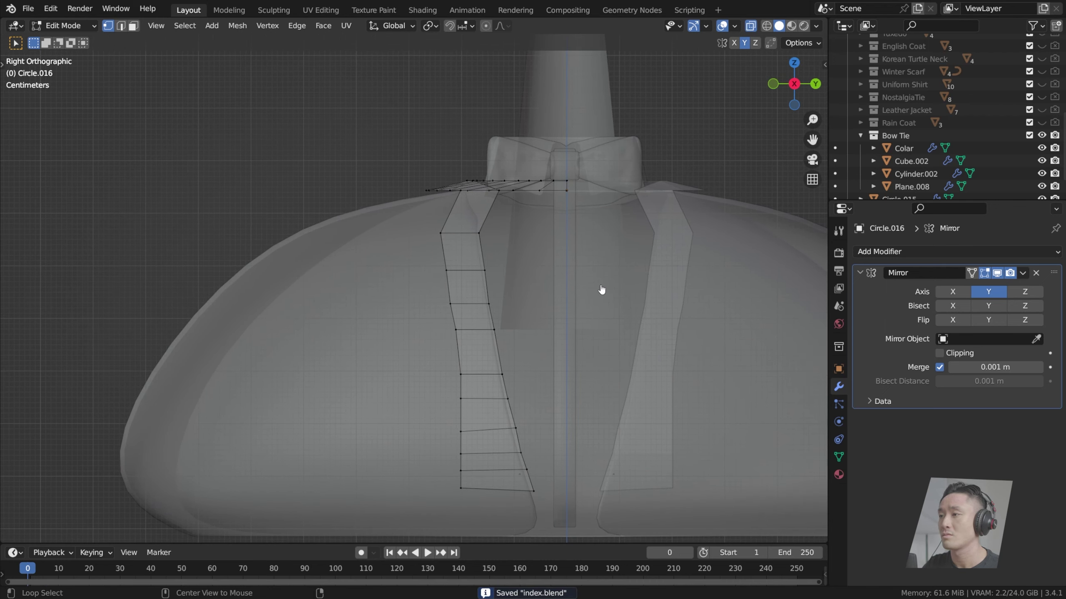
scroll(486, 239, "up", 2)
middle_click_drag(519, 171, 487, 253, "shift")
left_click_drag(457, 210, 556, 242)
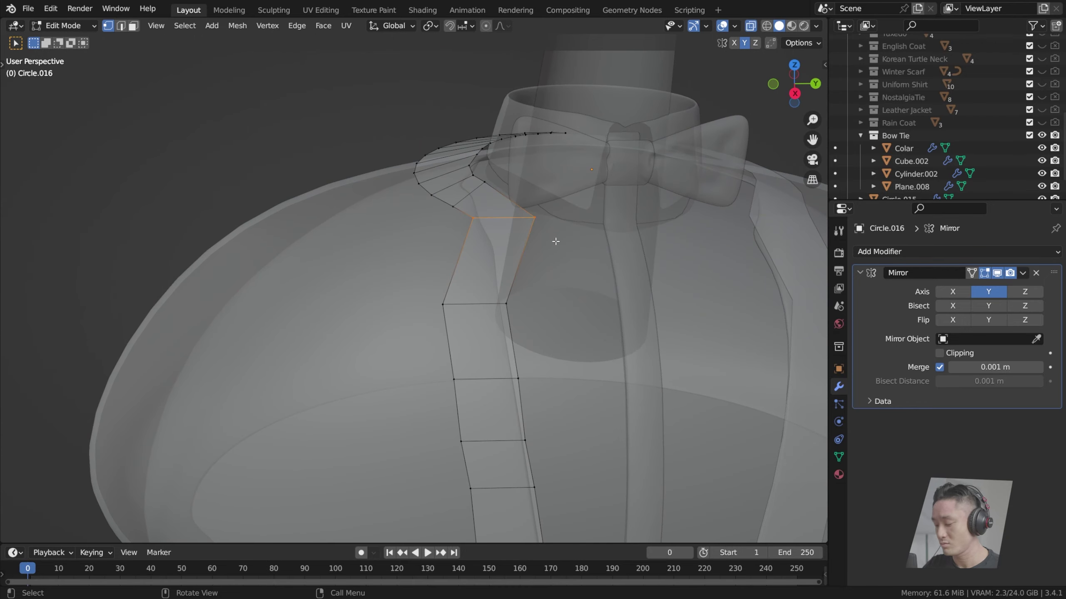
key("KP_3")
key("g")
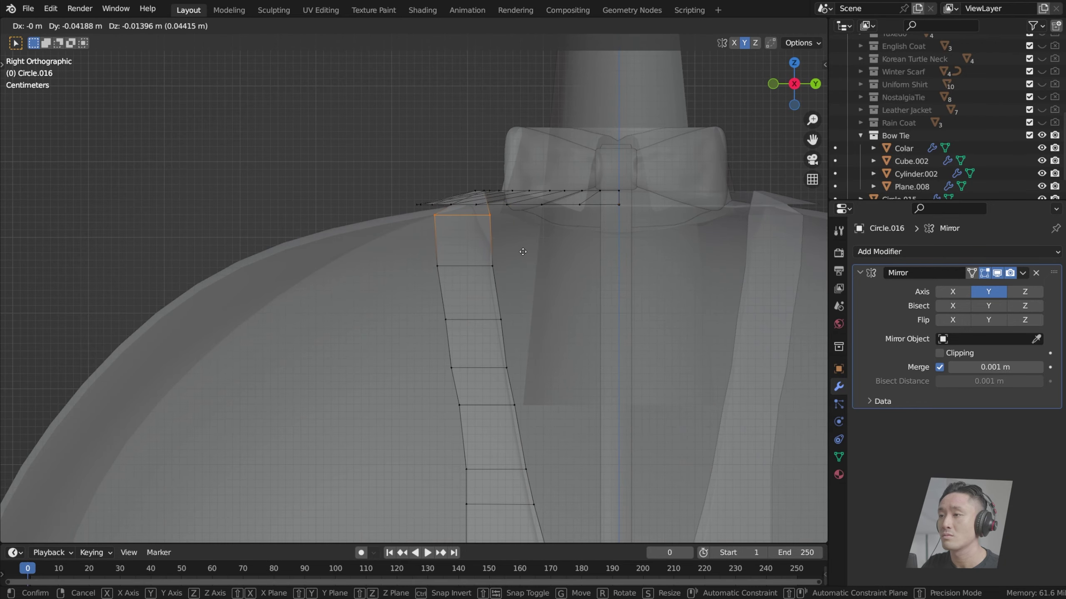
left_click(517, 251)
key("g")
left_click(523, 251)
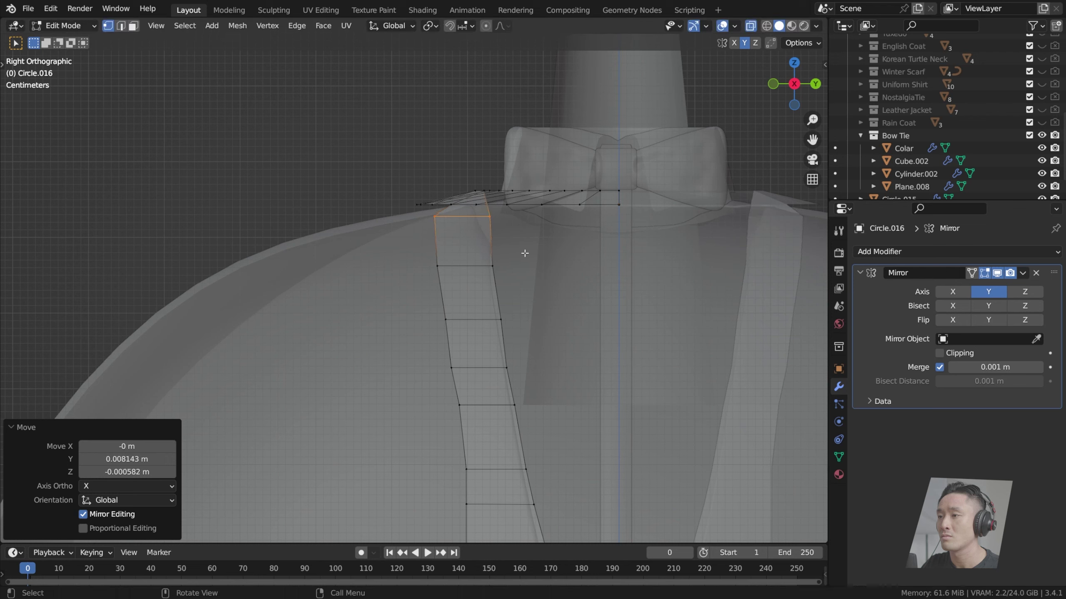
left_click_drag(419, 250, 487, 279)
key("g")
right_click(478, 273)
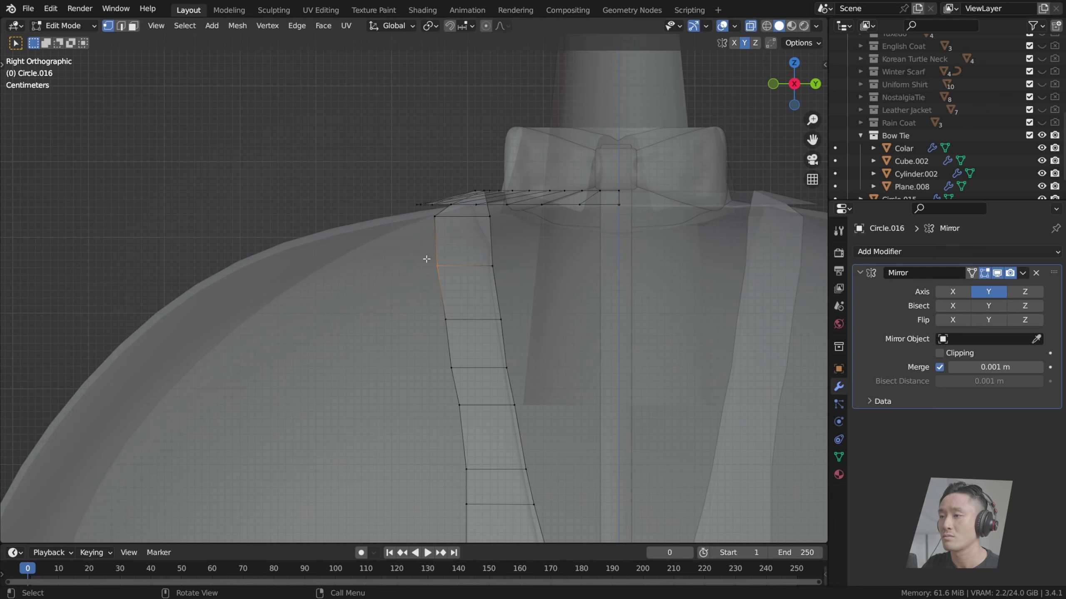
Step: Shift the first row below the collar joint slightly toward the opening and pull its outer vertex outward in -Y to widen the lapel
left_click_drag(421, 257, 515, 288)
key("g")
left_click(516, 288)
key("g")
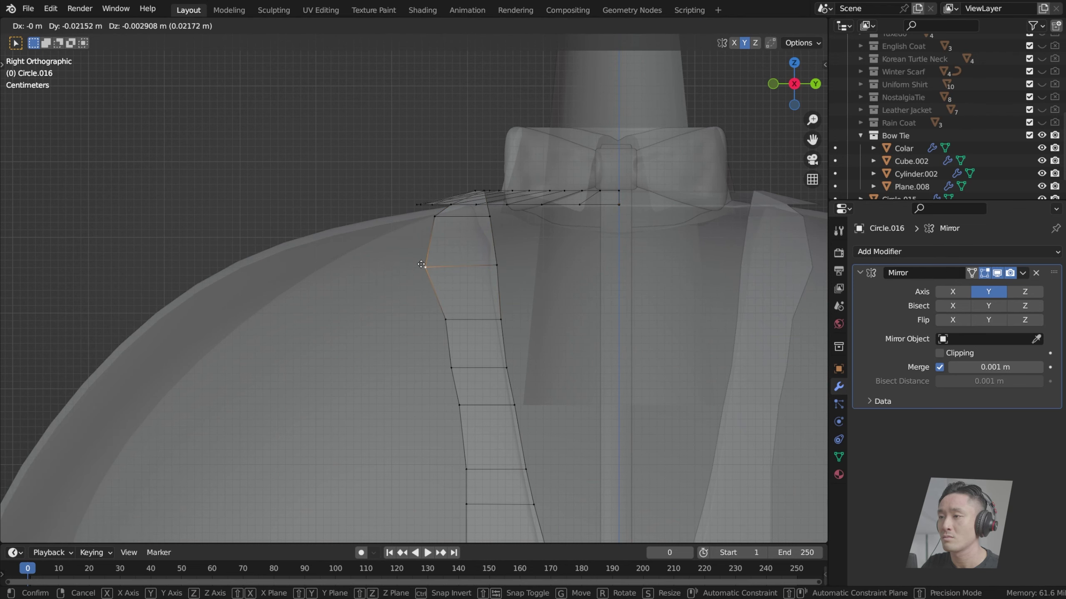
left_click(410, 263)
Step: Move the next two outer lapel vertices outward, about -0.014 m in Y and -0.006 m in Z, and about -0.008 m in Y and -0.002 m in Z
middle_click_drag(457, 264, 449, 223, "shift")
left_click(441, 279)
key("g")
left_click(431, 283)
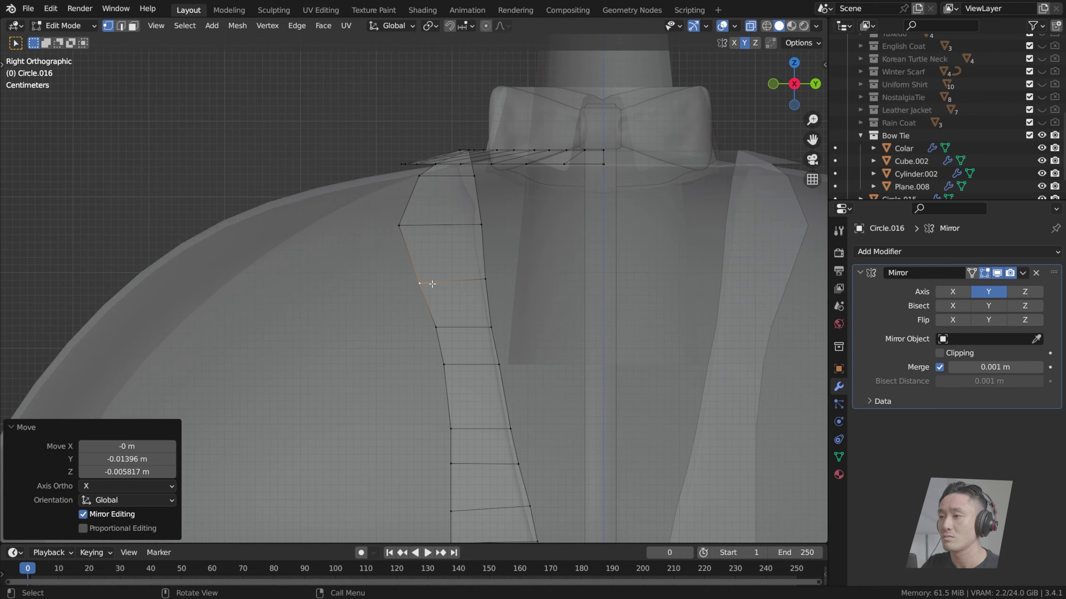
middle_click_drag(468, 317, 463, 272, "shift")
left_click(440, 284)
key("g")
left_click(434, 286)
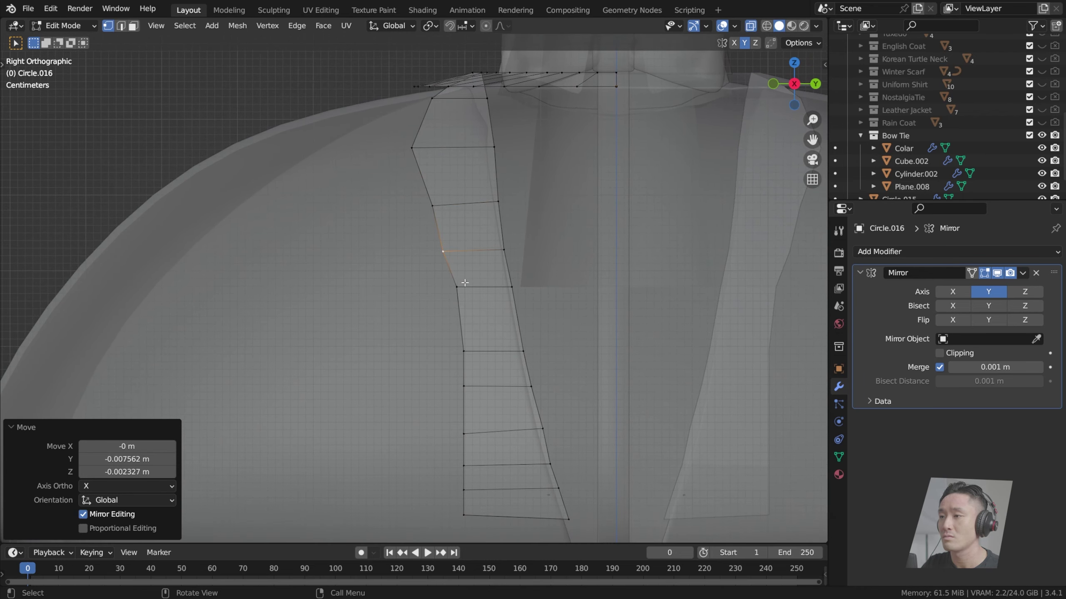
Step: Adjust the next three outer lapel vertices inward to taper the strip, moving the middle one about 0.011 m in Y and 0.002 m in Z
left_click(462, 284)
key("g")
left_click(465, 290)
left_click(461, 341)
key("g")
left_click(497, 363)
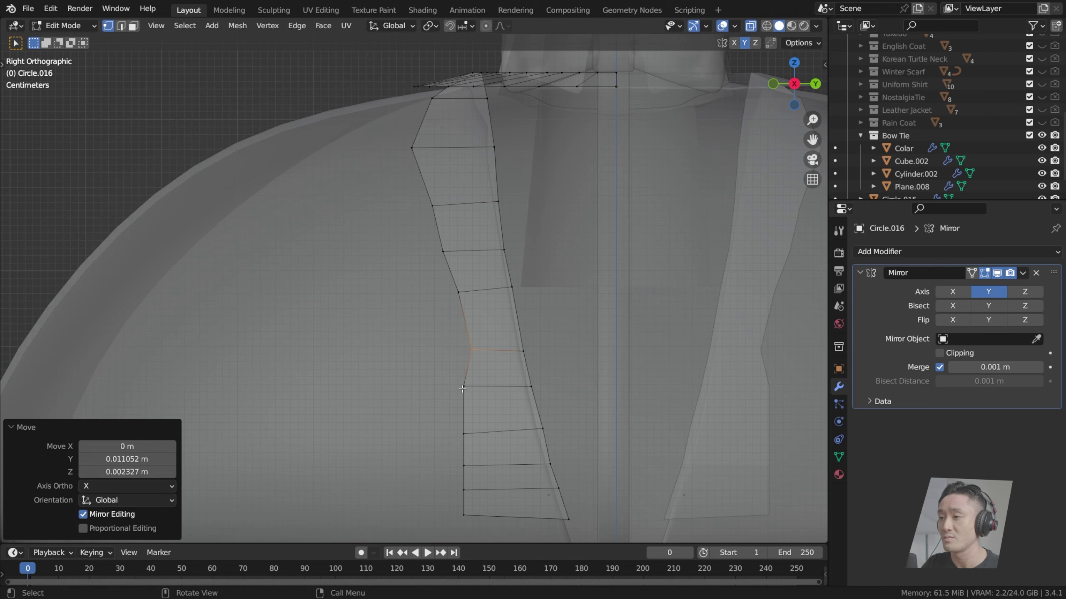
left_click(462, 389)
key("g")
left_click(504, 412)
Step: Move the next two lower outer lapel vertices inward, about 0.035 m and 0.051 m in Y, to continue the taper
middle_click_drag(506, 411, 494, 363, "shift")
left_click(474, 403)
key("g")
left_click(516, 410)
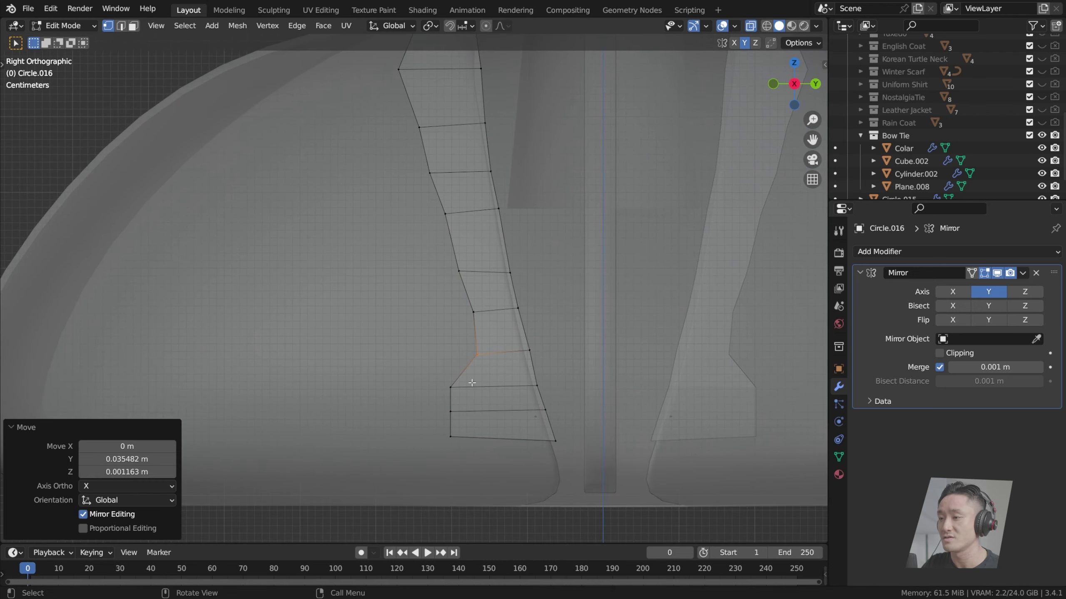
left_click(455, 389)
key("g")
left_click(526, 400)
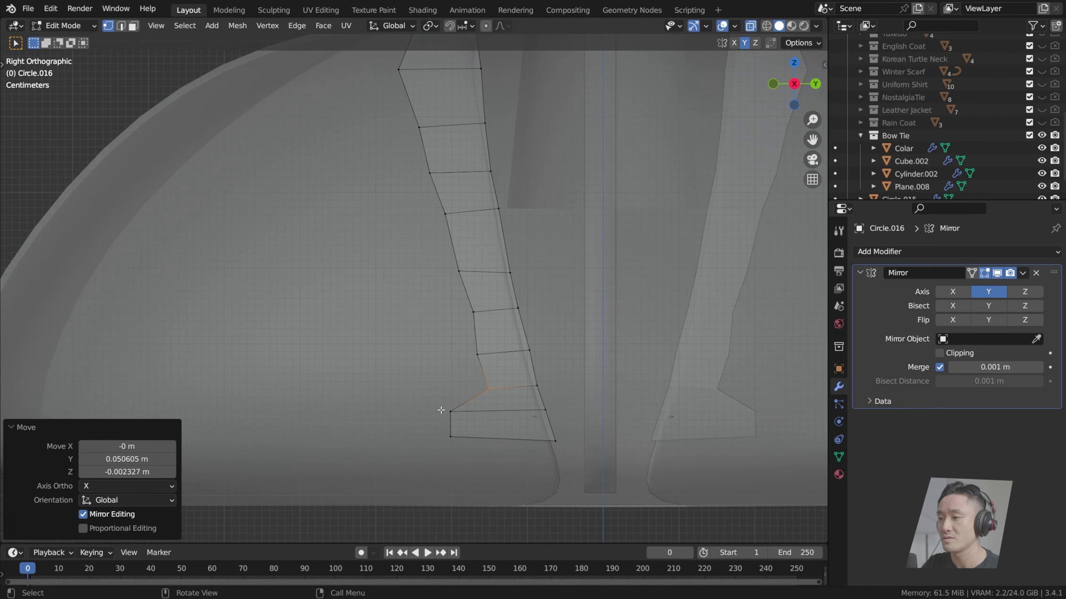
Step: Move the lapel's two lowest outer vertices inward to narrow its end and rotate them by -16.3°
left_click_drag(441, 410, 491, 461)
key("g")
left_click(539, 467)
key("r")
left_click(546, 448)
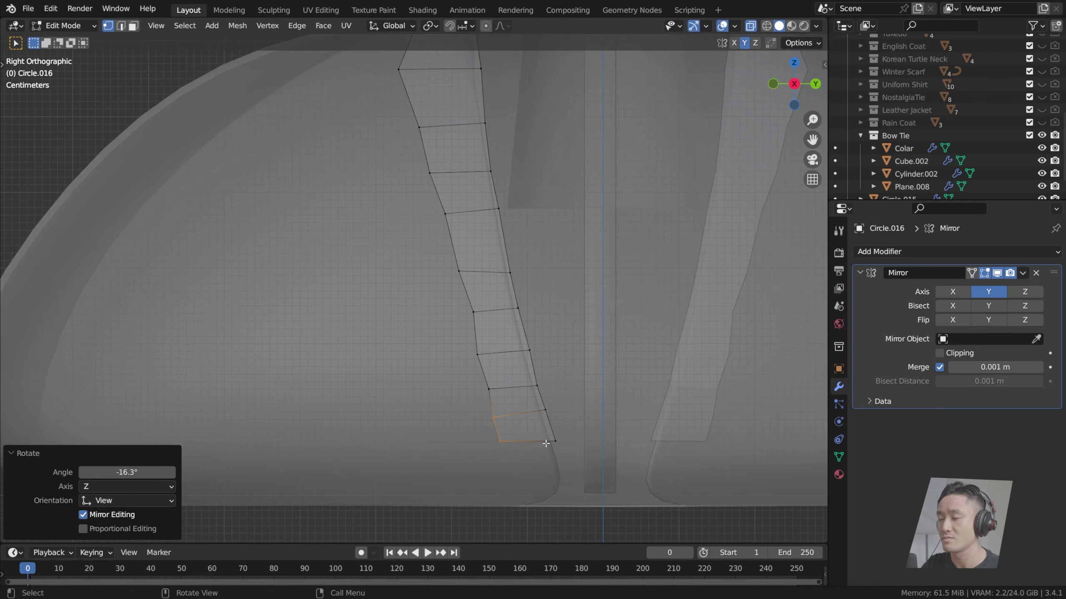
Step: Move the lapel's two lowest outer vertices inward and its lowest inner vertex about 0.008 m in Y and -0.034 m in Z
key("g")
left_click(550, 438)
key("g")
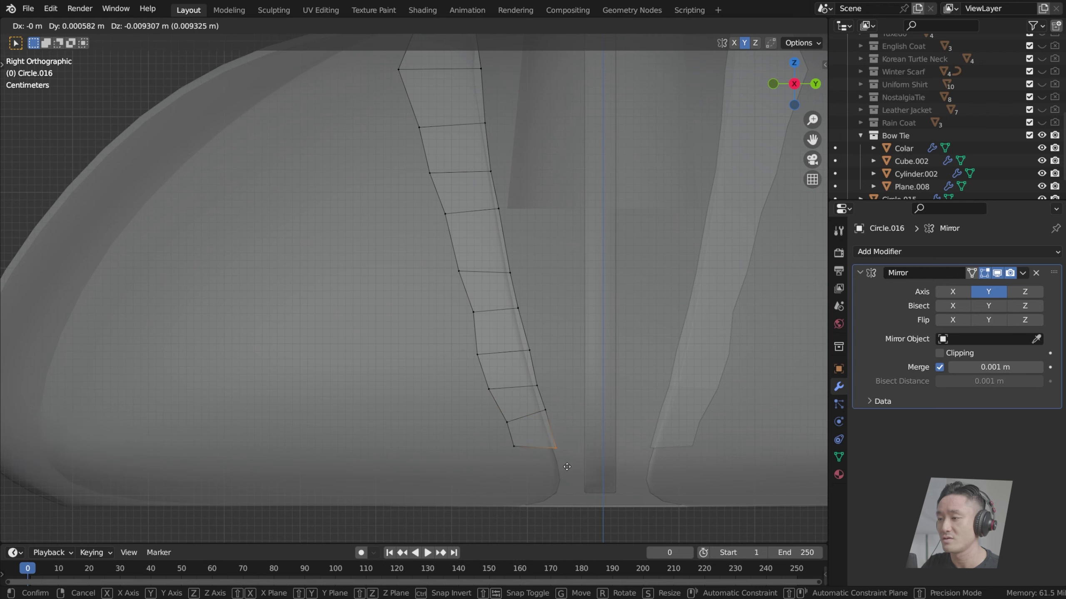
left_click(578, 468)
Step: Add a Subdivision Surface modifier to the lapel strip below its Mirror modifier
scroll(579, 465, "down", 3)
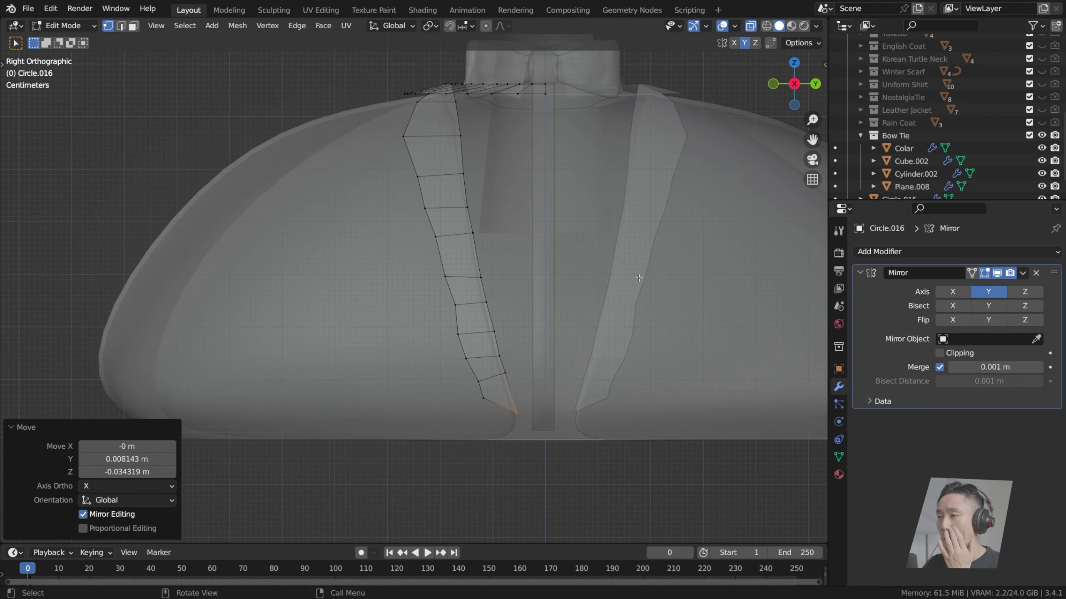
left_click(916, 253)
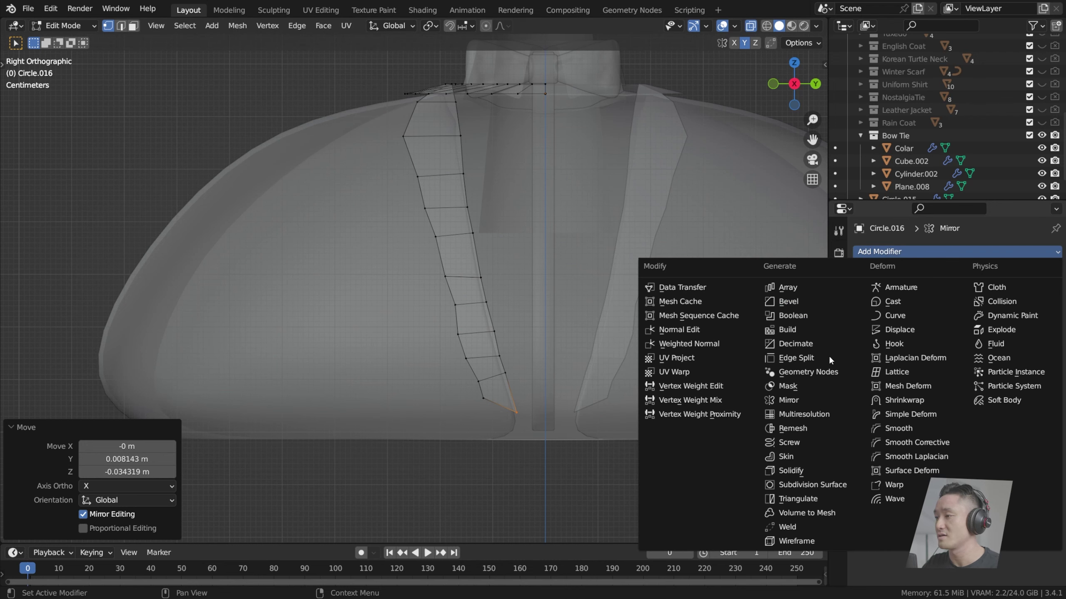
left_click(812, 485)
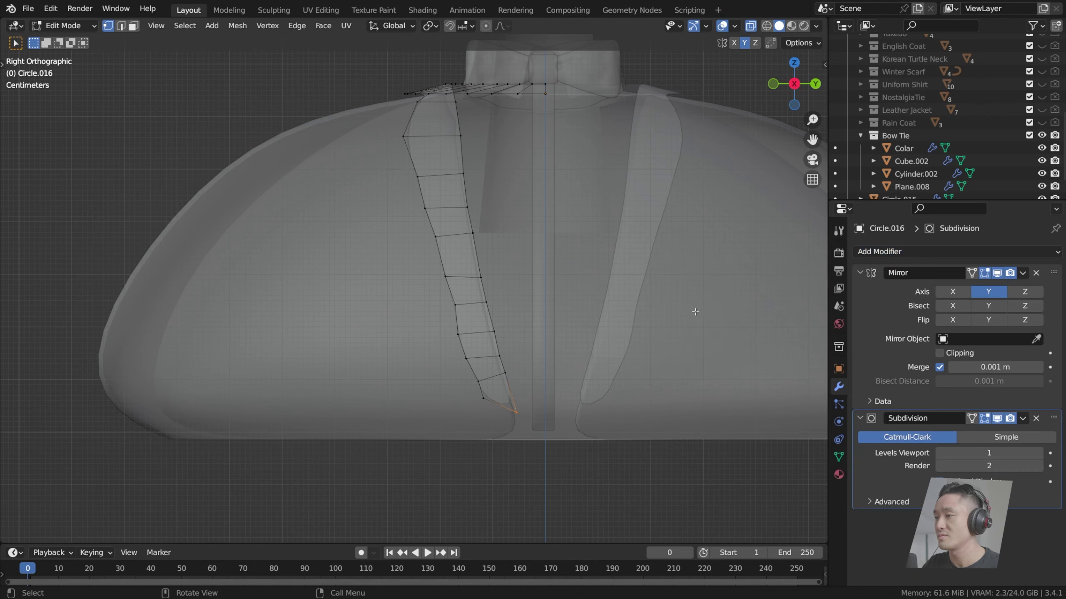
Step: Nudge three middle outer lapel vertices outward, including moves of about -0.003 m and -0.008 m in Y, to smooth the edge
left_click(455, 305)
key("g")
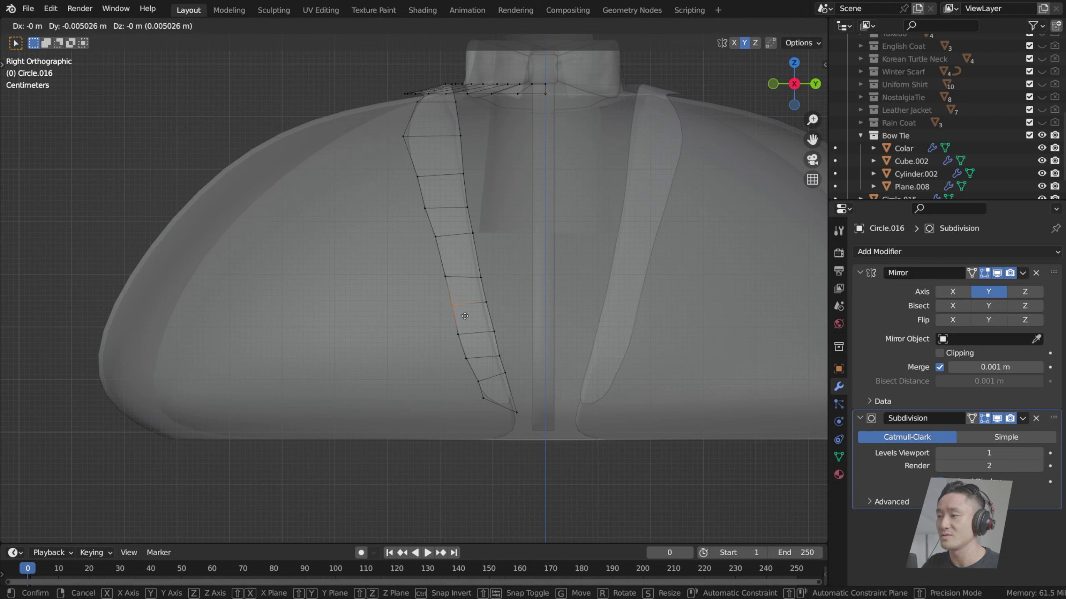
left_click(462, 316)
left_click(455, 259)
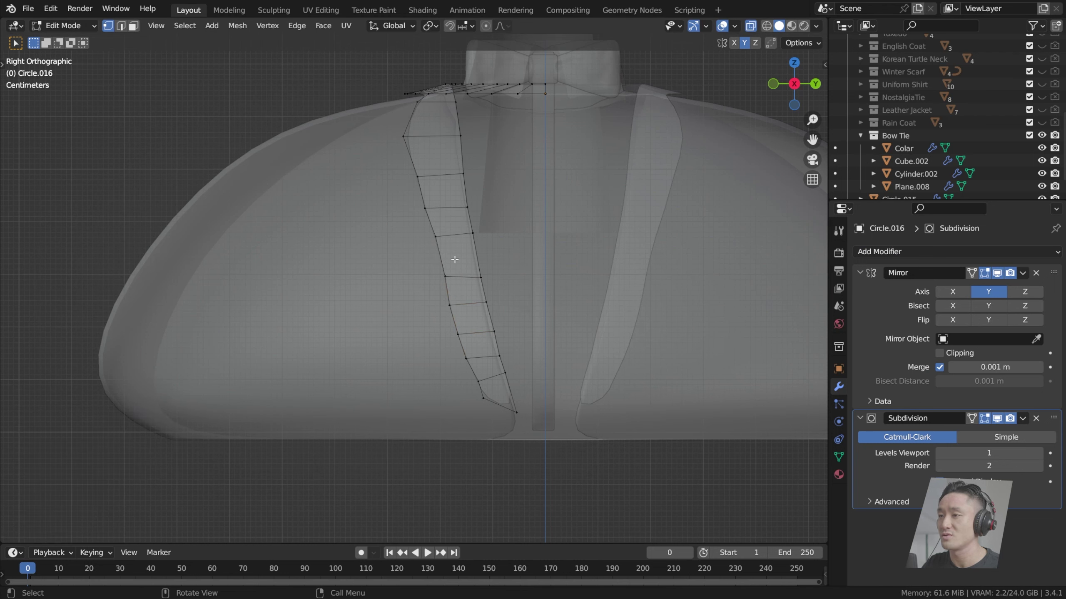
left_click(427, 235)
key("g")
left_click(424, 239)
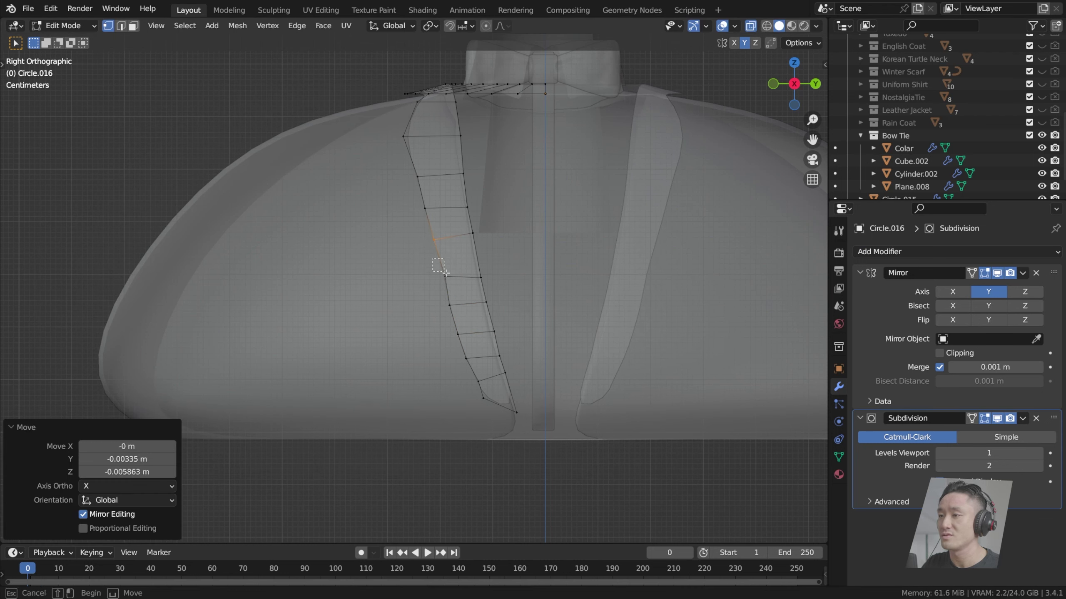
left_click(445, 277)
key("g")
left_click(451, 282)
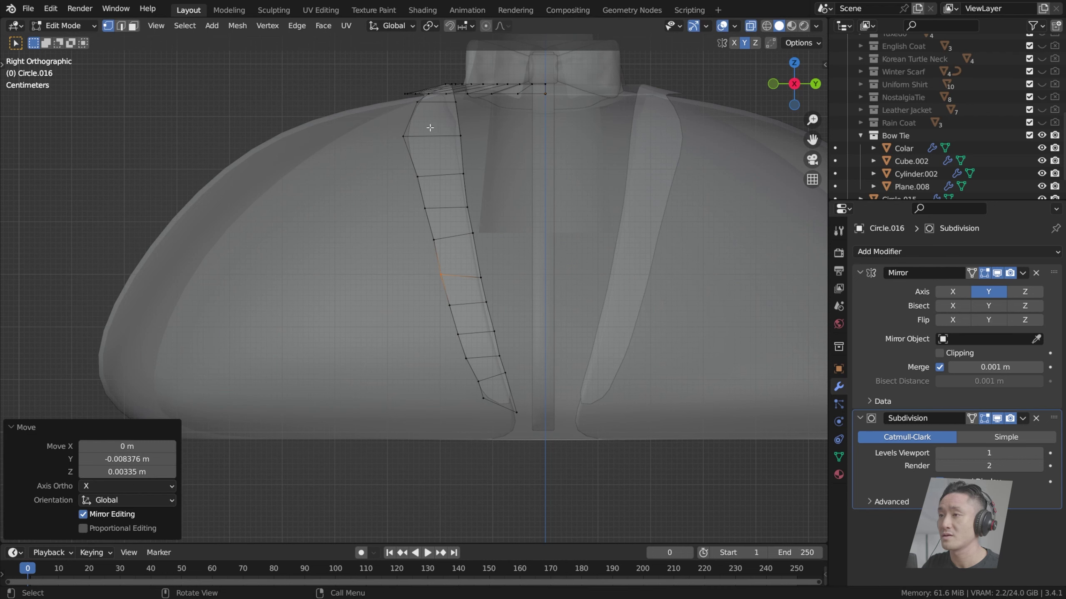
left_click(401, 133, "alt")
key("s")
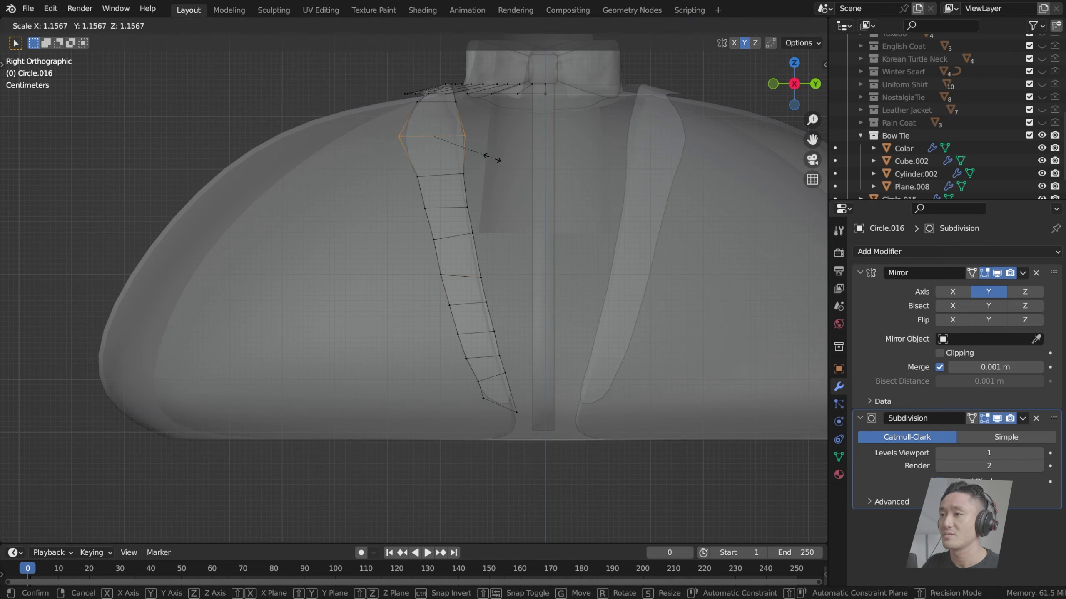
right_click(483, 157)
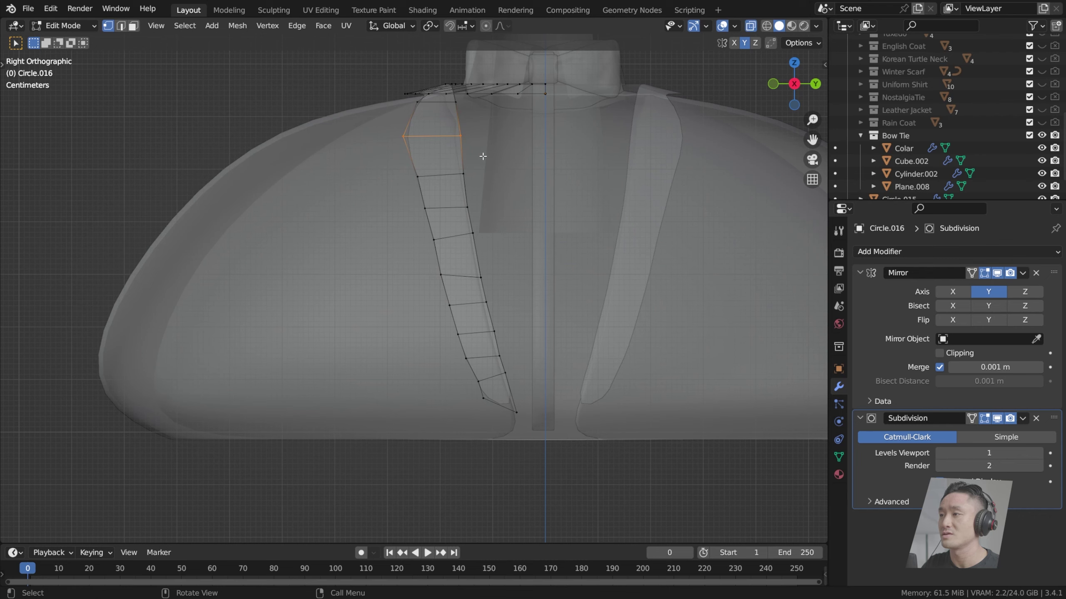
Step: Widen the upper lapel by moving its five upper outer vertices together about -0.042 m in Y
middle_click_drag(484, 164, 492, 181, "shift")
left_click(490, 181)
left_click_drag(394, 143, 460, 269)
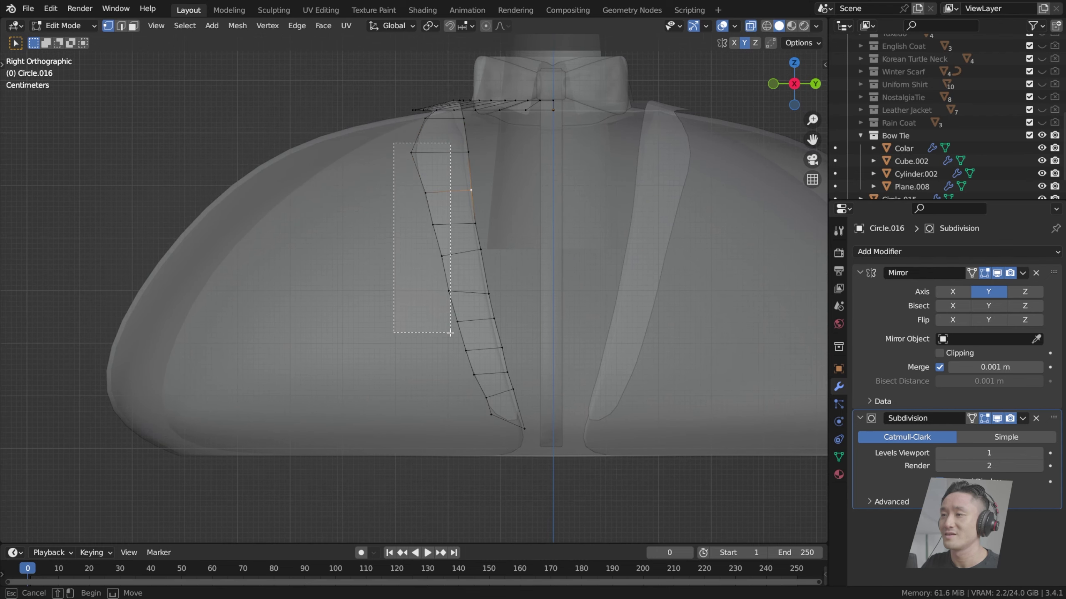
left_click_drag(450, 333, 450, 333)
key("g")
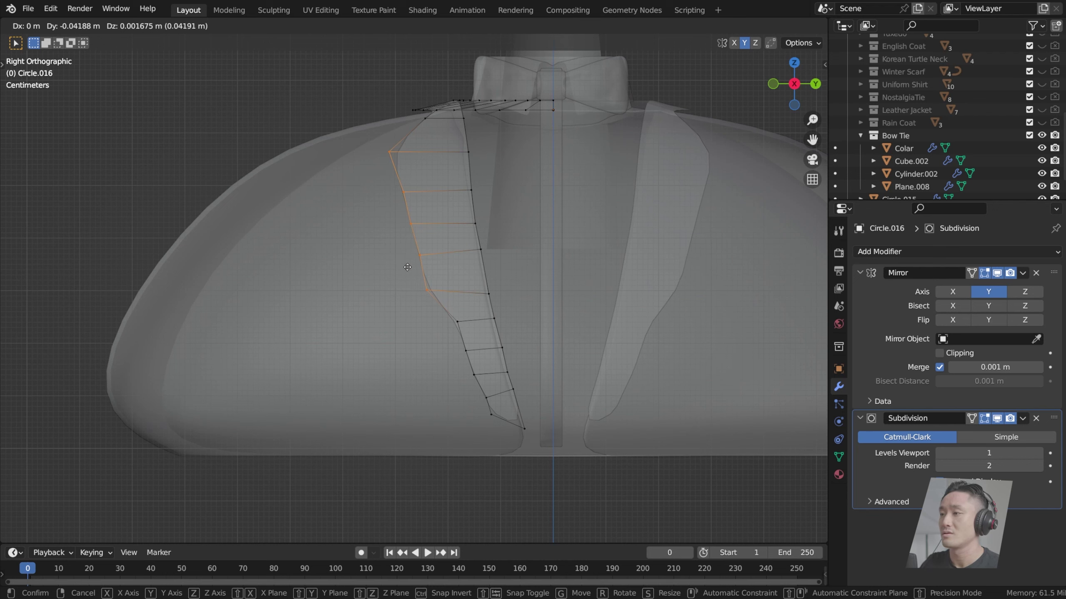
left_click(406, 267)
Step: Move the next two outer lapel vertices outward to blend the widened section, the lower one about -0.010 m in Y and -0.013 m in Z
left_click(458, 321)
key("g")
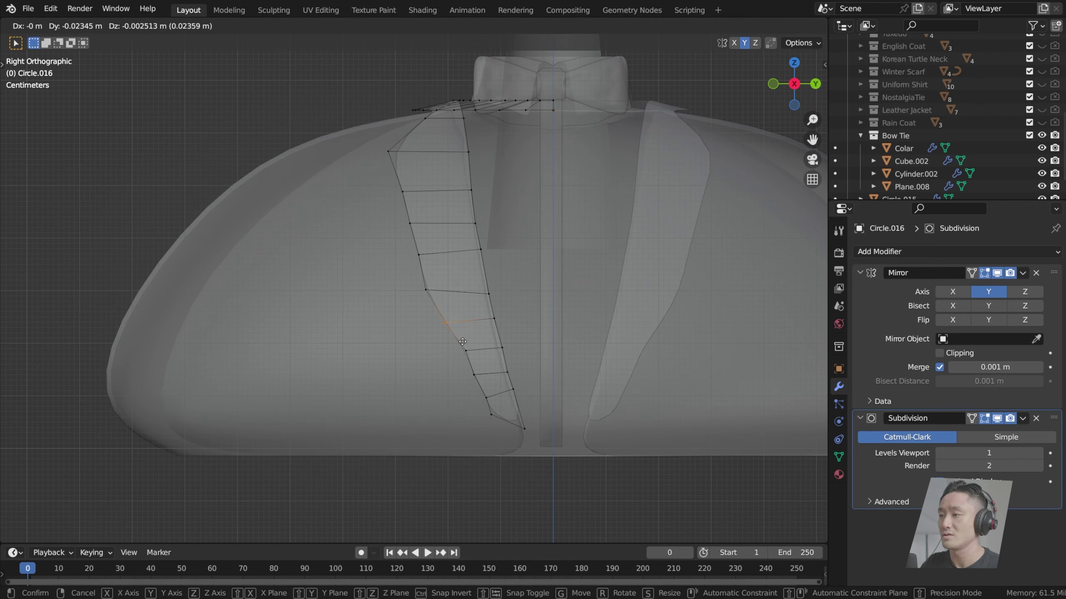
left_click(460, 346)
left_click(461, 350)
key("g")
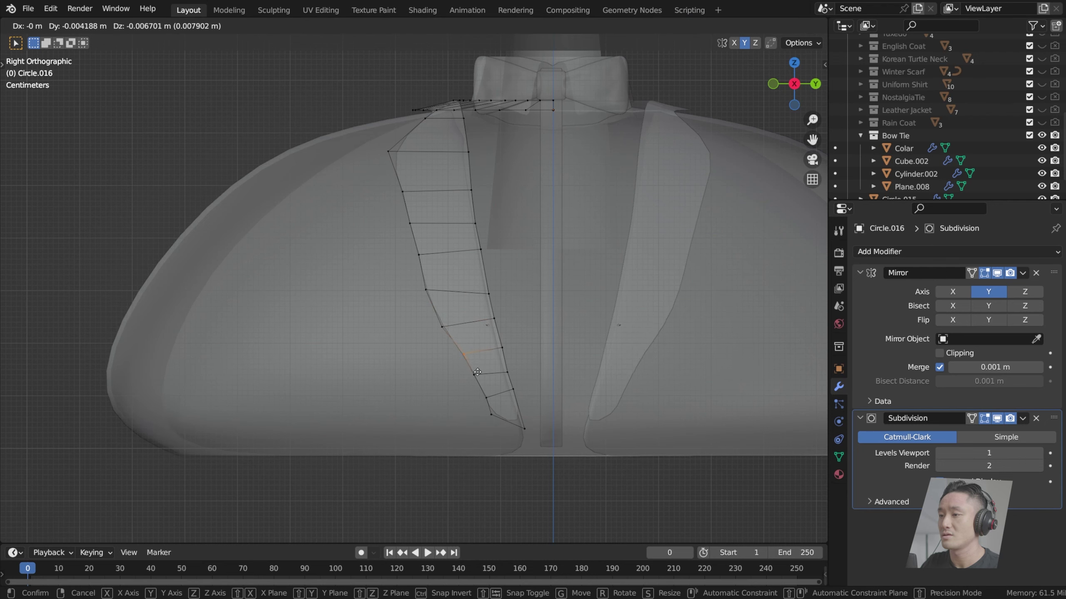
left_click(474, 376)
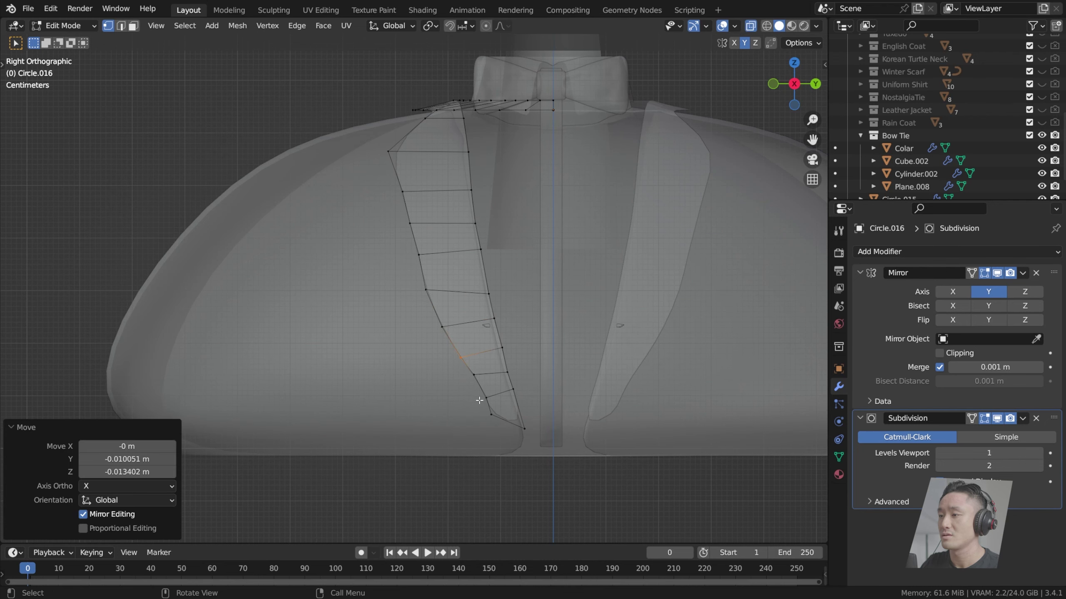
Step: Move the edge at the lapel's lower tip about 0.005 m in Y and -0.015 m in Z
left_click_drag(478, 402, 530, 444)
key("g")
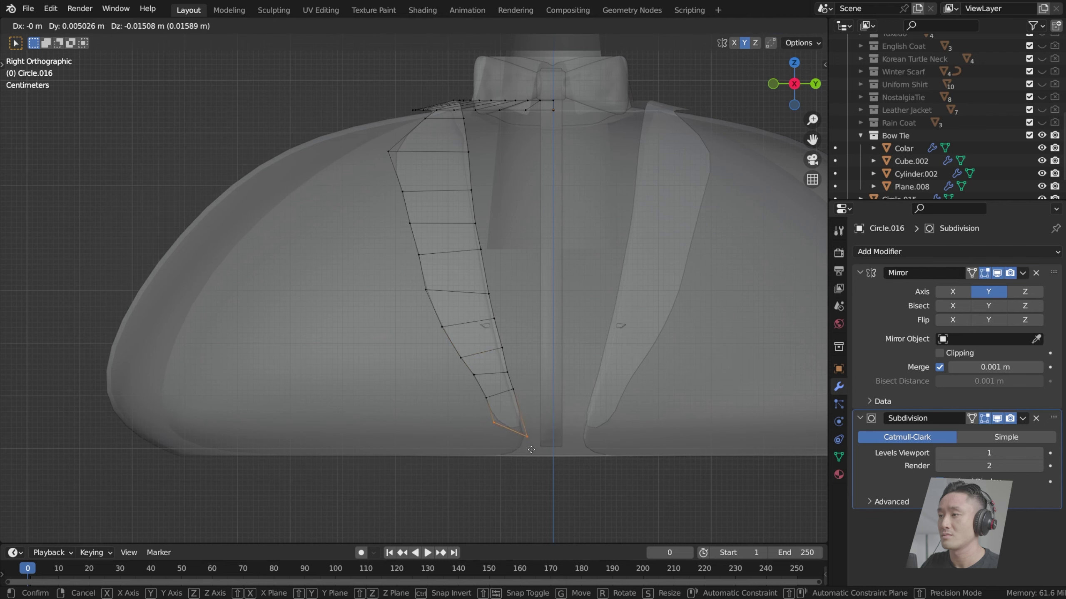
left_click(532, 450)
Step: Pull three lower outer lapel vertices outward into a smooth curve, moving the highest of them about -0.008 m in Y and 0.001 m in Z
left_click(472, 377)
key("g")
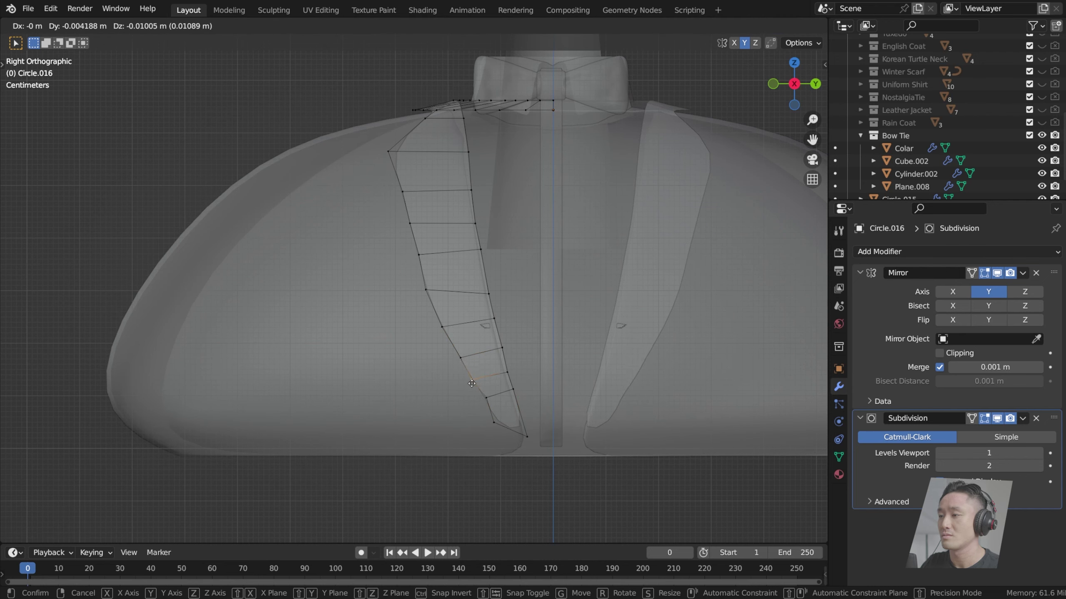
left_click(469, 381)
left_click(485, 397)
key("g")
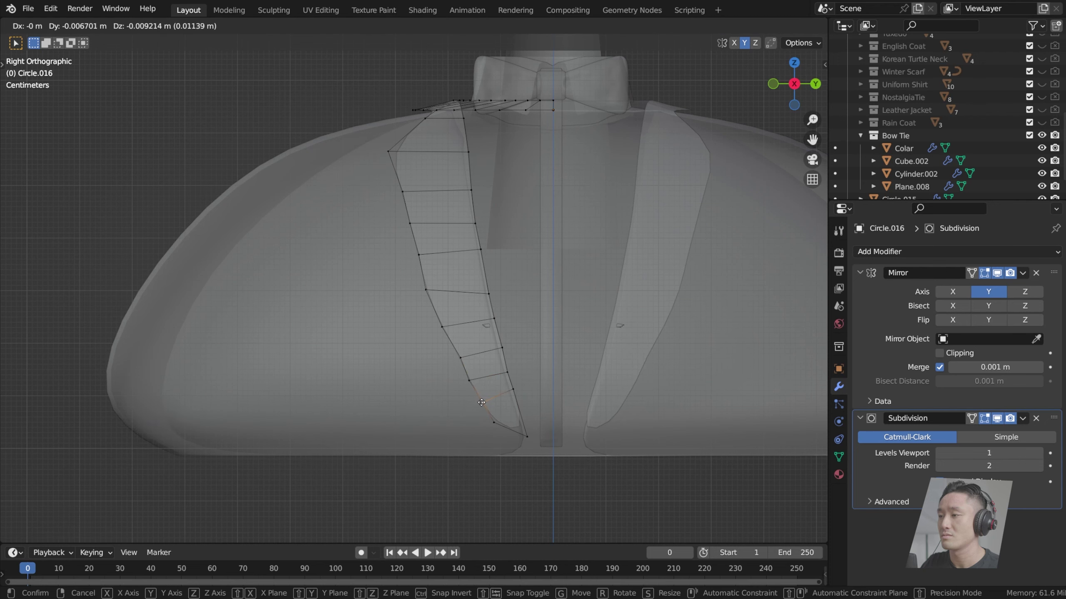
left_click(480, 402)
left_click(460, 359)
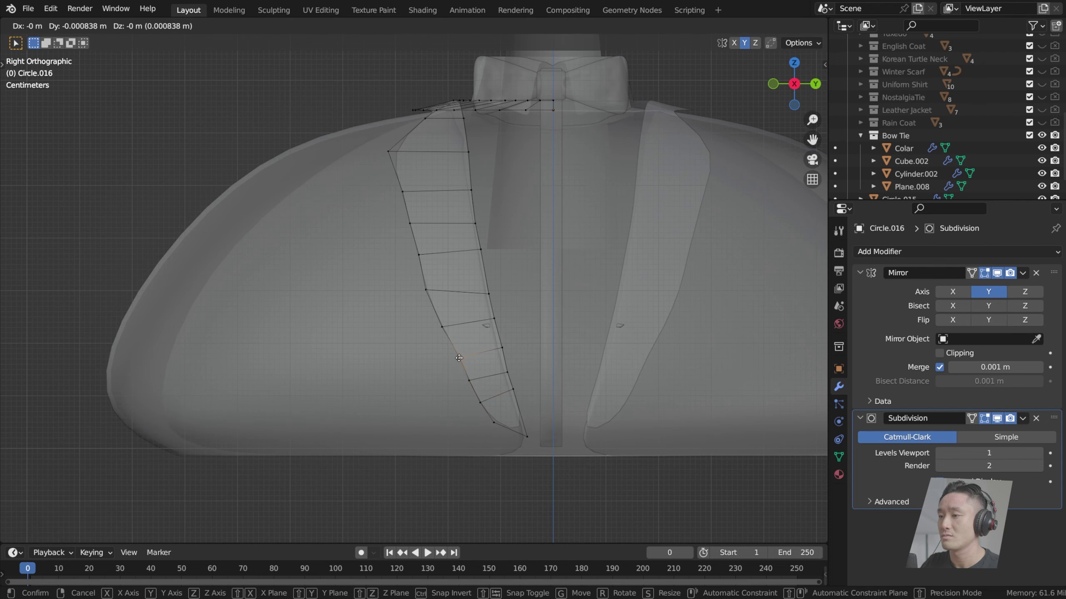
key("g")
left_click(467, 352)
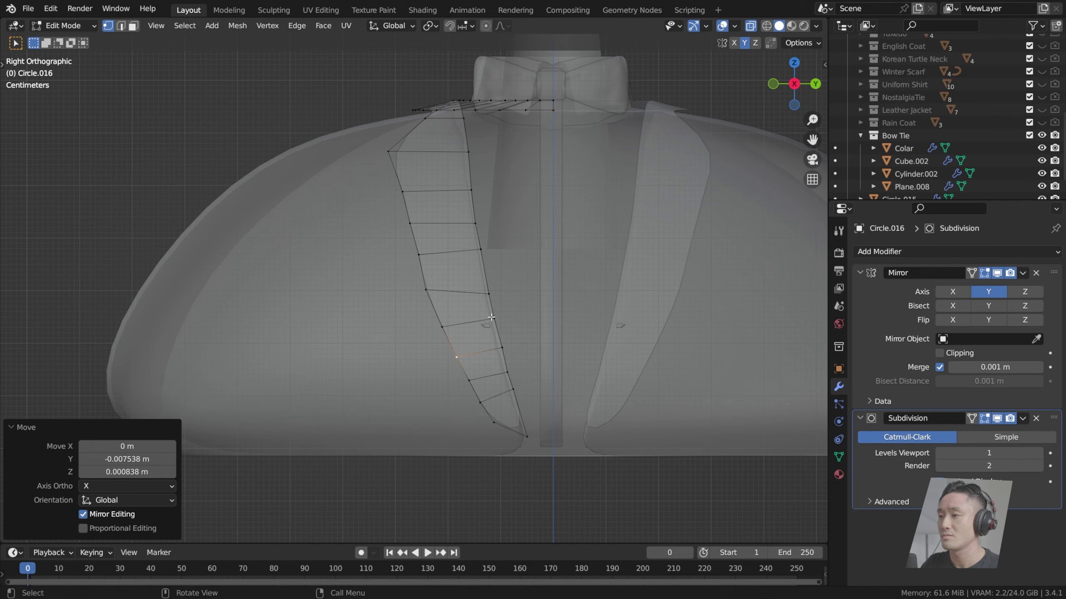
Step: In front view, move a lower inner lapel vertex away from the body about 0.004 m in X
left_click(492, 317)
key("KP_1")
scroll(564, 329, "up", 3)
middle_click_drag(602, 321, 501, 124, "shift")
scroll(574, 310, "down", 2)
key("g")
left_click(543, 287)
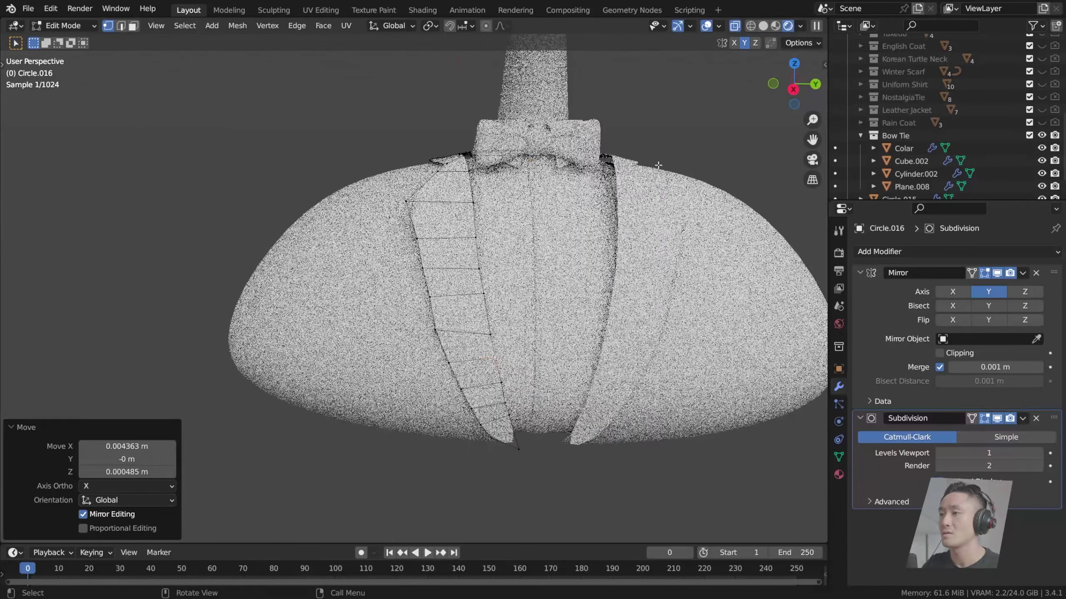
Step: Leave mesh editing, apply Shade Smooth to the lapels, and inspect them from the side in rendered shading
key("Tab")
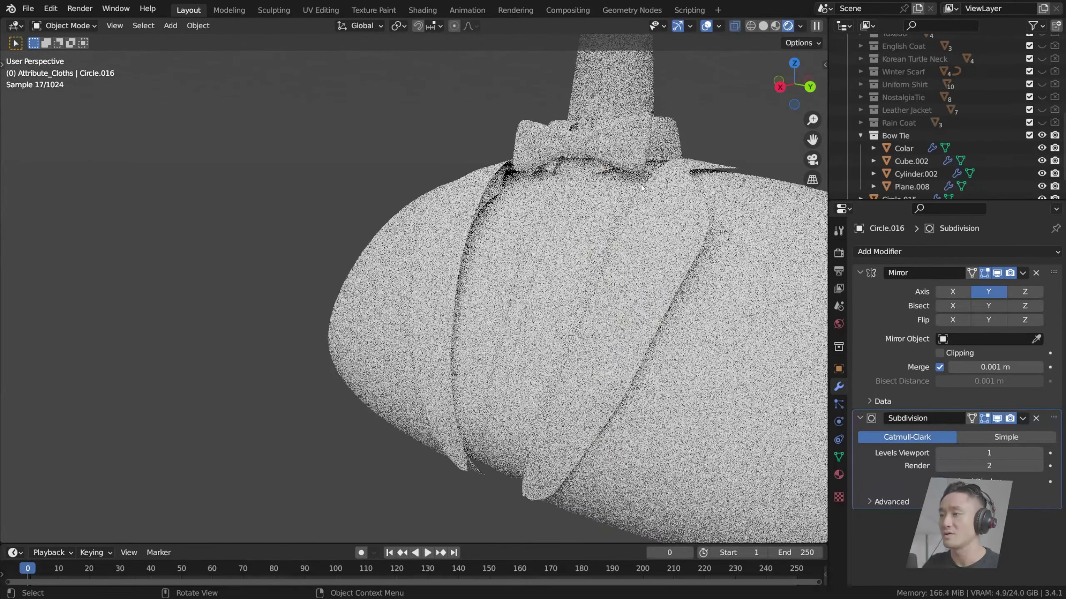
right_click(638, 240)
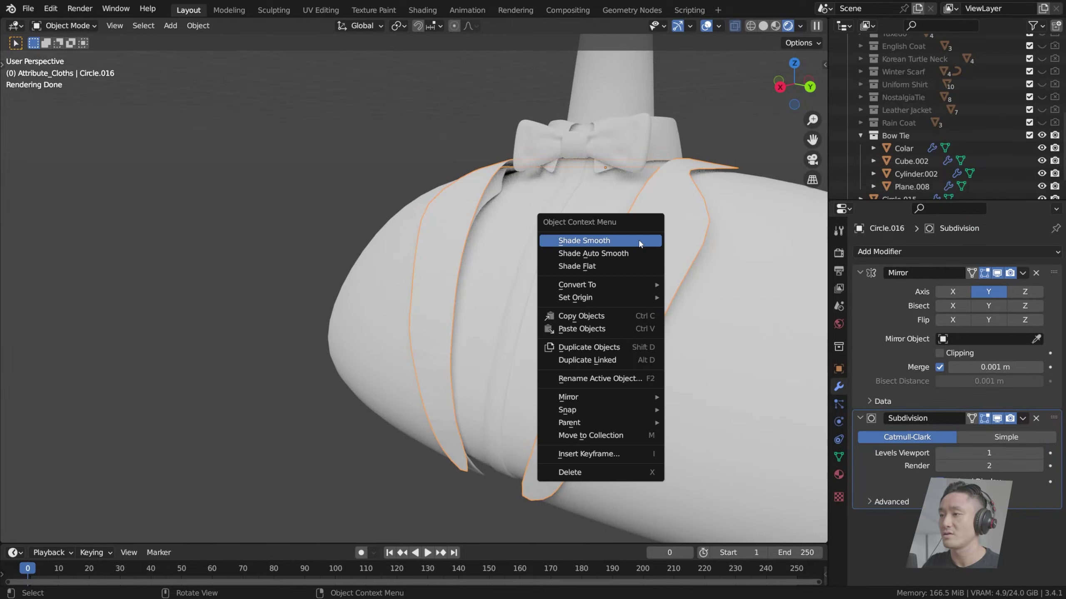
left_click(639, 240)
middle_click_drag(639, 243, 574, 239)
scroll(574, 240, "up", 2)
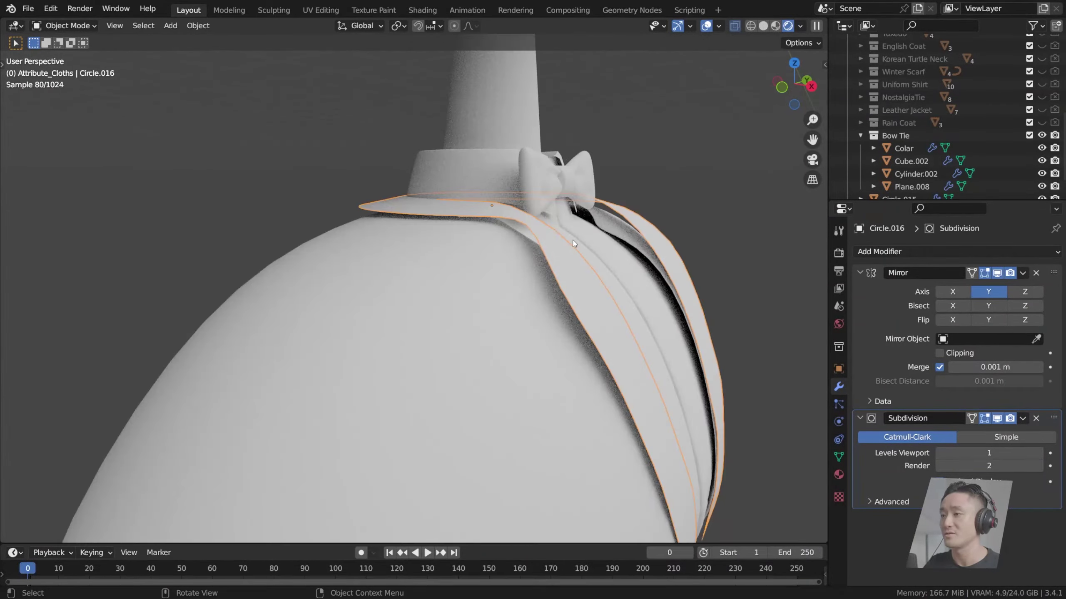
Step: Return to editing the lapel mesh in front view with solid shading
key("KP_1")
key("Tab")
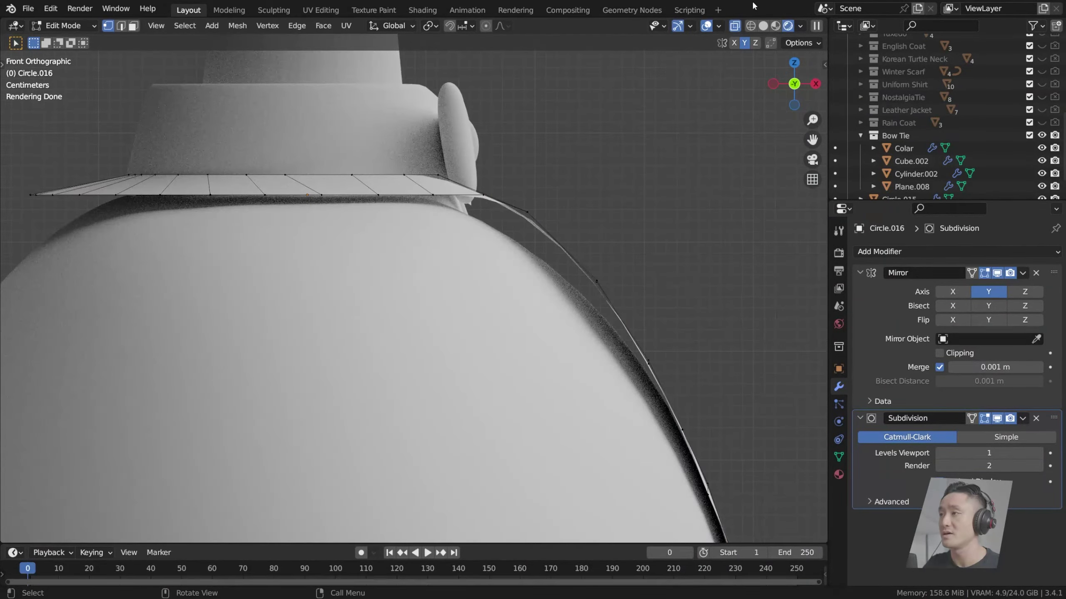
left_click(754, 26)
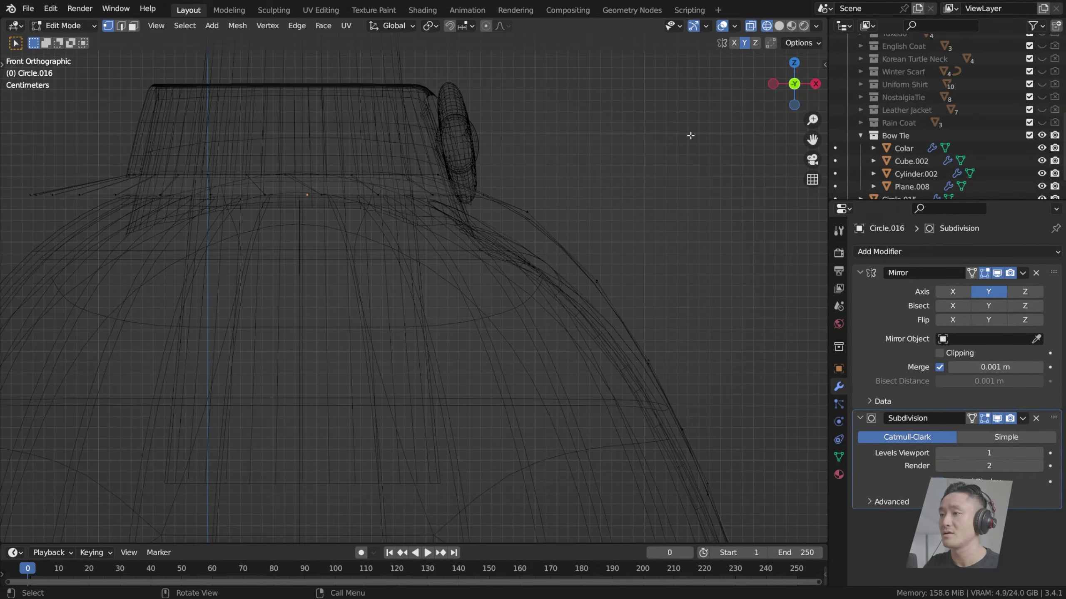
left_click(778, 26)
left_click(749, 26)
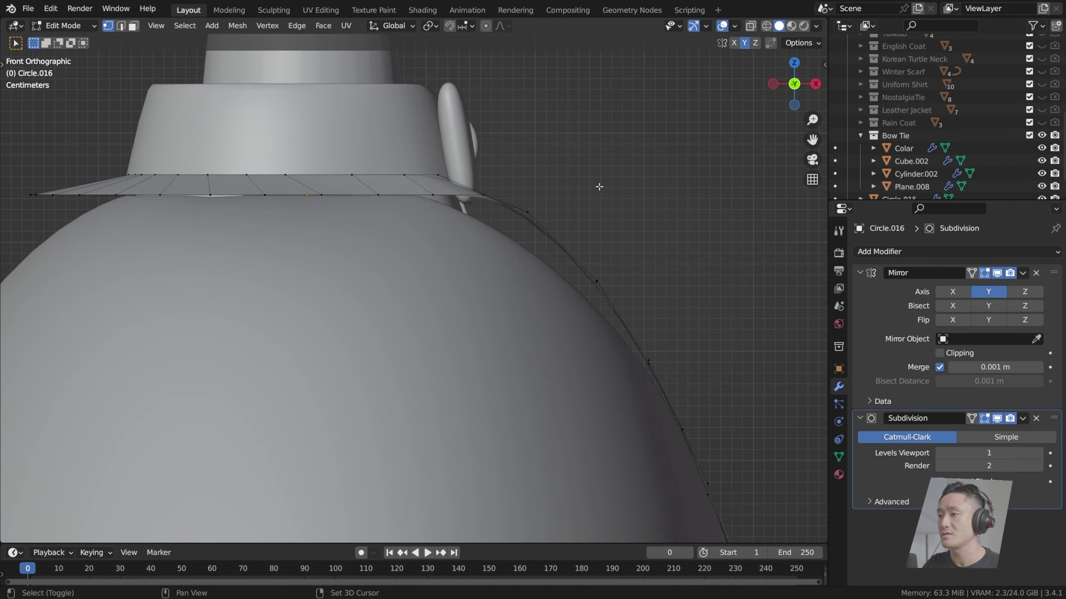
left_click_drag(522, 192, 617, 282)
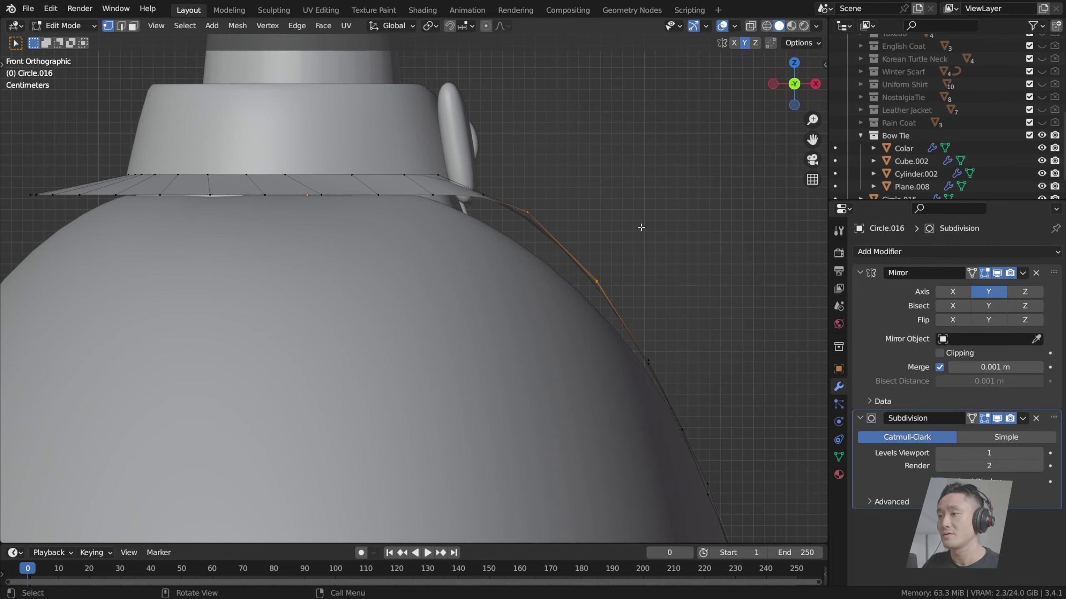
middle_click_drag(652, 209, 633, 227, "shift")
key("g")
right_click(626, 231)
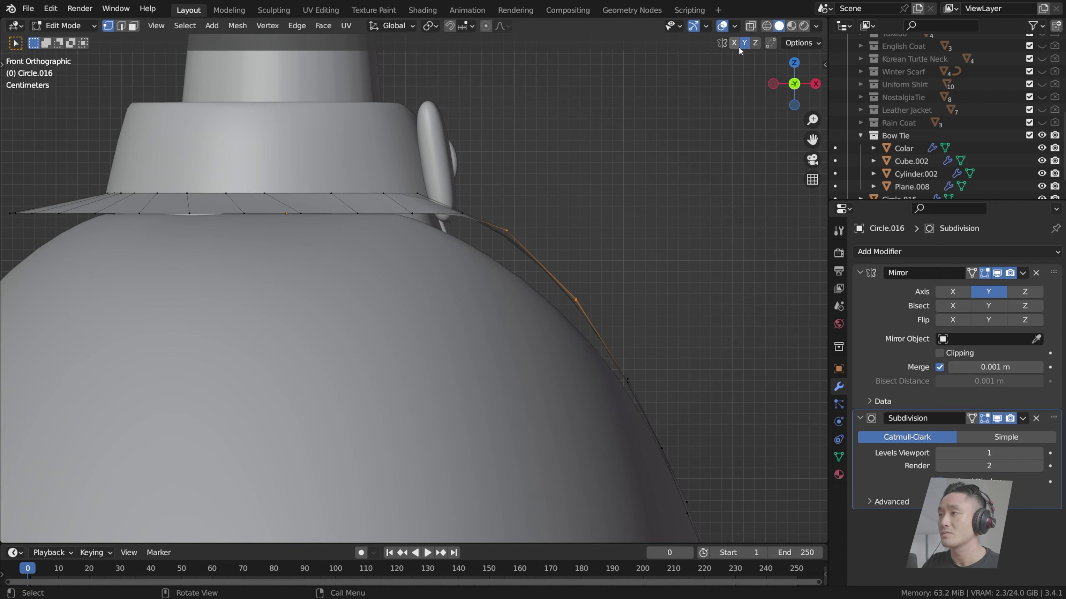
Step: With X-ray on, move the lapel's upper vertices toward the body, then the topmost ones about -0.008 m in X and -0.006 m in Z
left_click(751, 26)
left_click_drag(483, 207, 656, 327)
key("g")
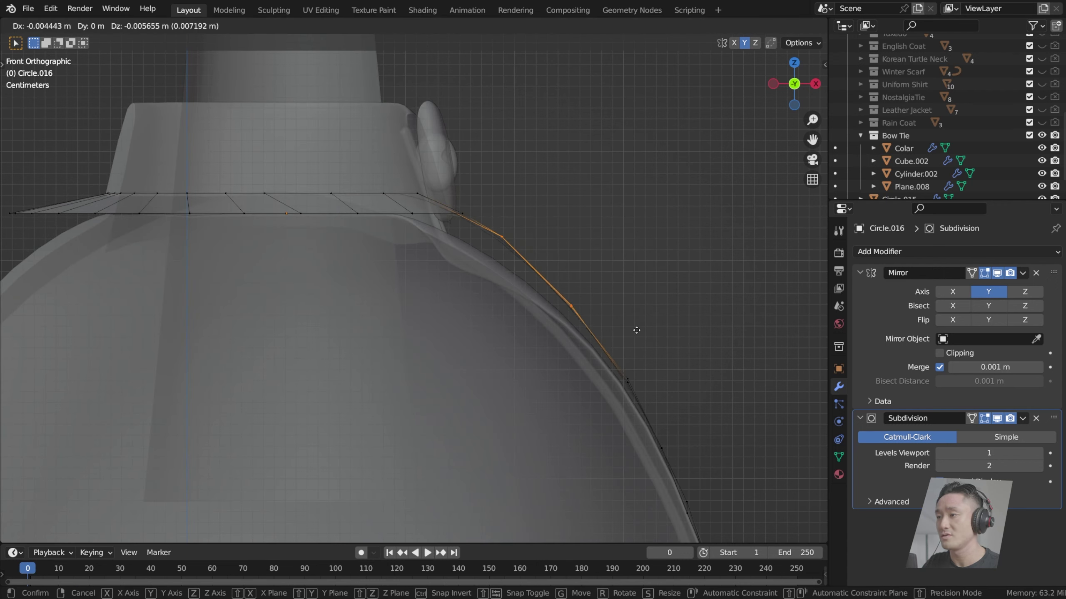
left_click(635, 333)
key("g")
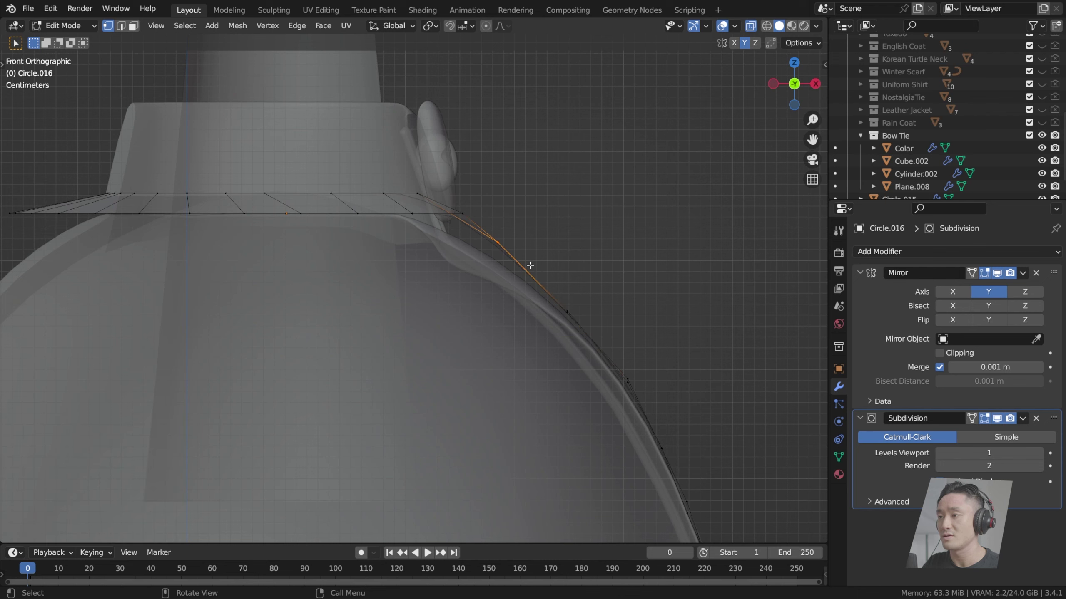
left_click(495, 234)
Step: Lower the collar strip's front outer vertex toward the body, then lower the inner vertex beside it to follow the shoulder slope
middle_click_drag(510, 210, 533, 253, "shift")
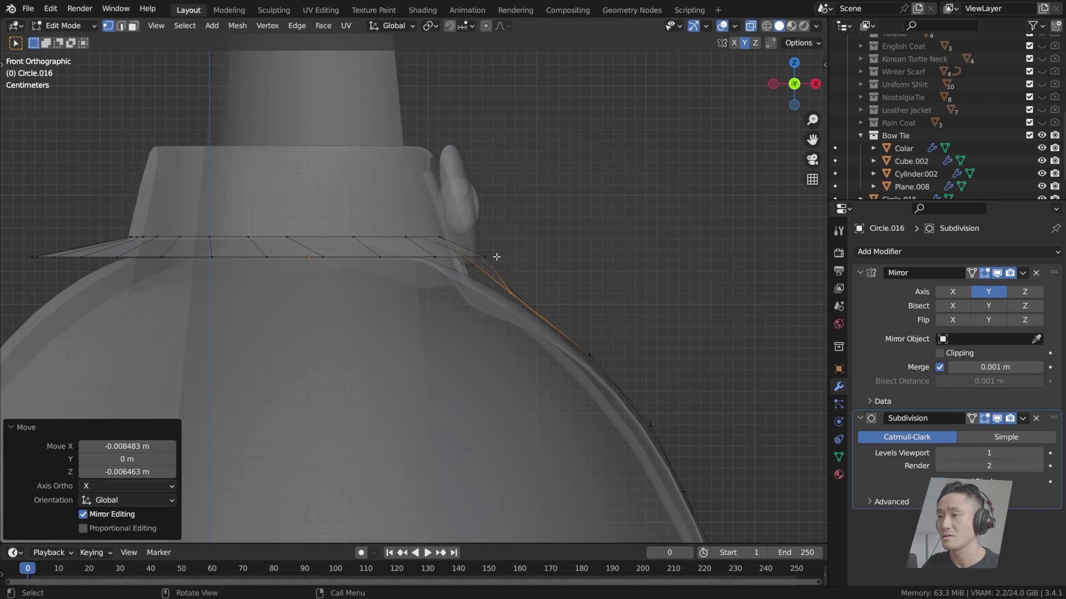
left_click_drag(496, 244, 469, 277)
left_click_drag(441, 223, 493, 273)
scroll(521, 233, "up", 3)
key("g")
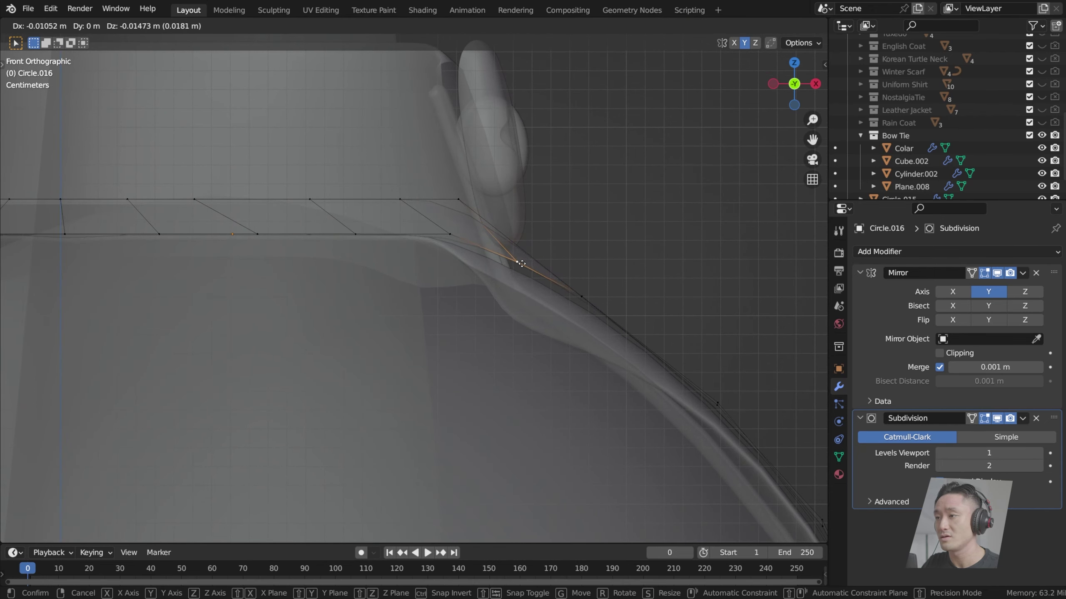
left_click(520, 267)
left_click(467, 210)
key("g")
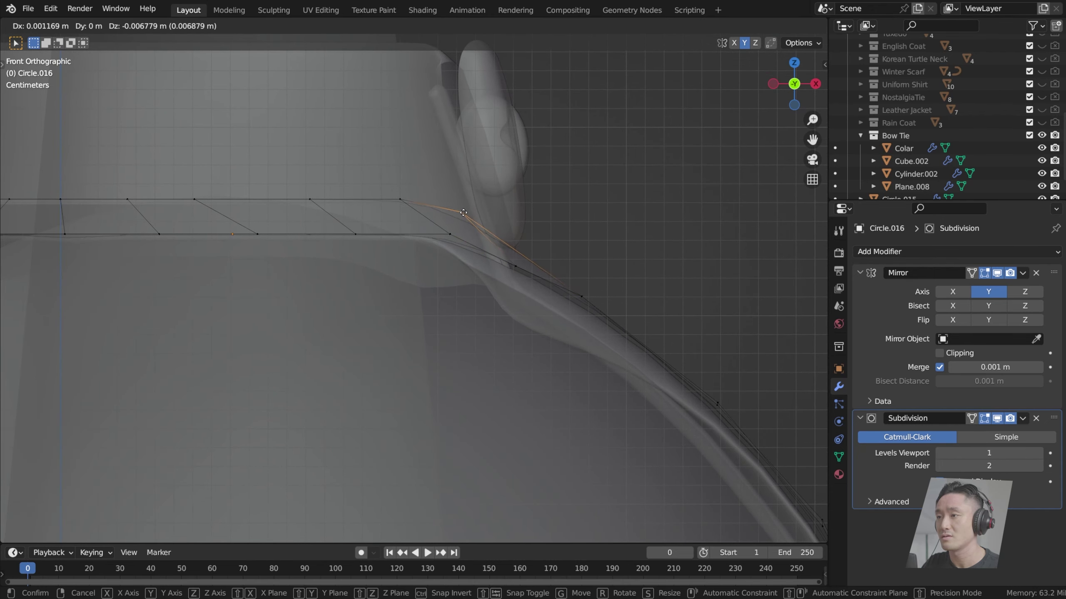
left_click(450, 227)
Step: Move the collar strip's front group of vertices outward and down along the shoulder slope
left_click_drag(392, 173, 543, 282)
key("g")
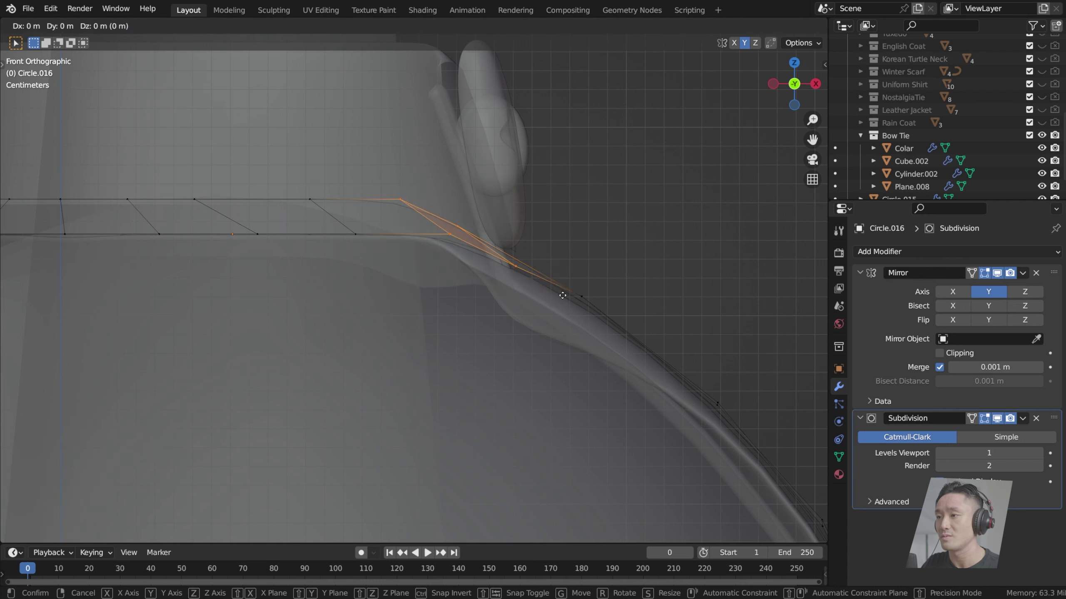
left_click(571, 305)
Step: Lower the two upper-edge collar vertices behind that group about 0.002 m in Z to even out the curve
left_click(411, 200)
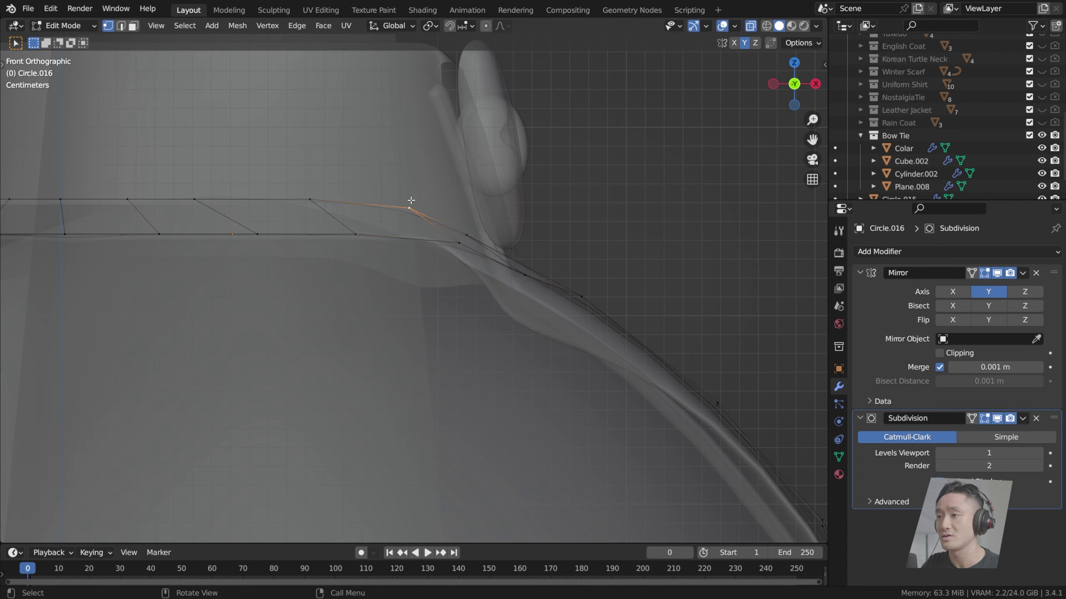
left_click_drag(296, 174, 454, 231)
key("g")
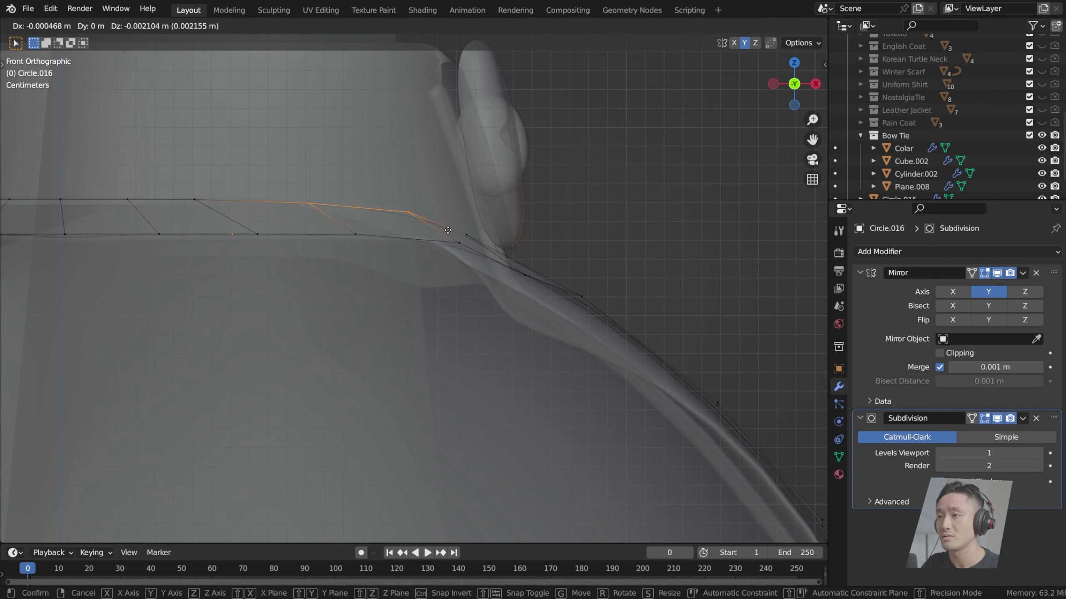
left_click(453, 235)
Step: Lower the next upper-edge collar vertex toward the front about 0.003 m in Z, and turn X-ray off
left_click(473, 231)
key("g")
left_click(472, 243)
middle_click_drag(472, 243, 733, 33)
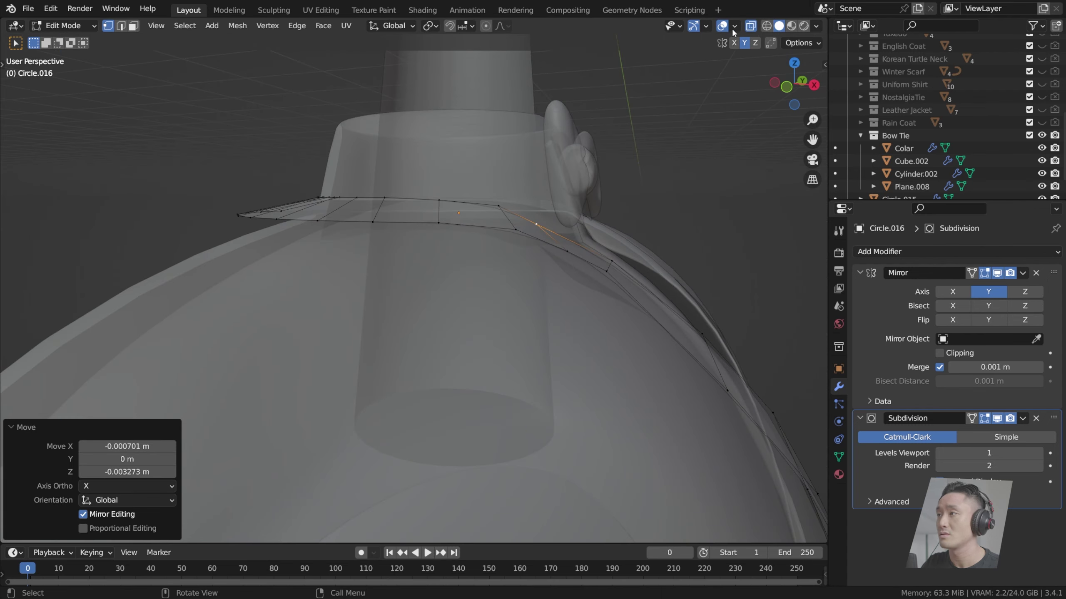
left_click(751, 26)
Step: Switch mesh editing to the jacket body and raise its protruding front edge vertex beside the bow tie about 0.033 m in Z
middle_click_drag(675, 137, 492, 311)
scroll(461, 305, "up", 10)
scroll(492, 310, "down", 8)
key("alt+q")
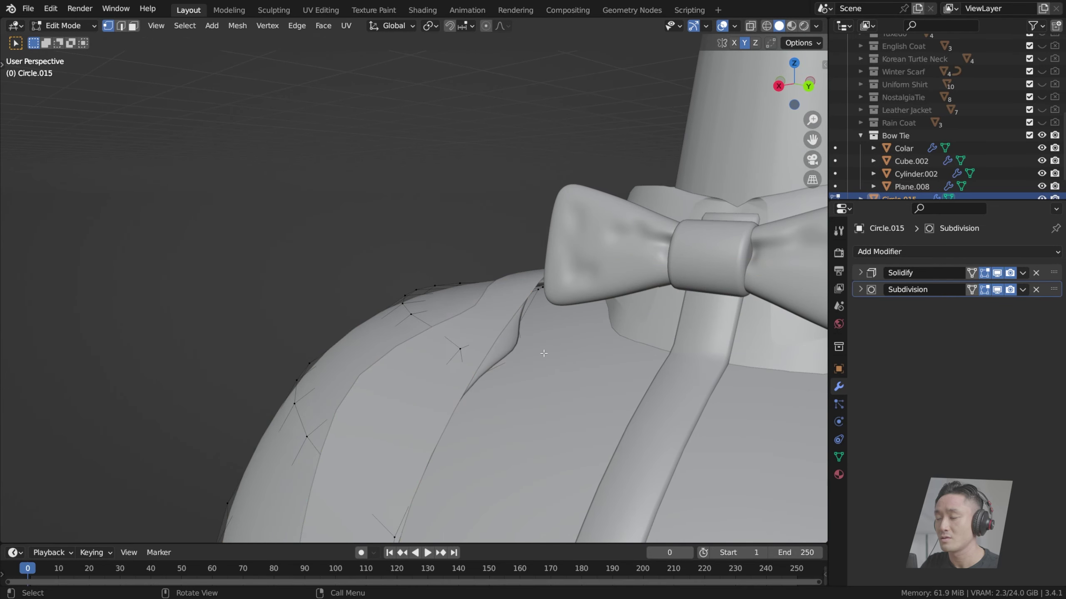
key("g")
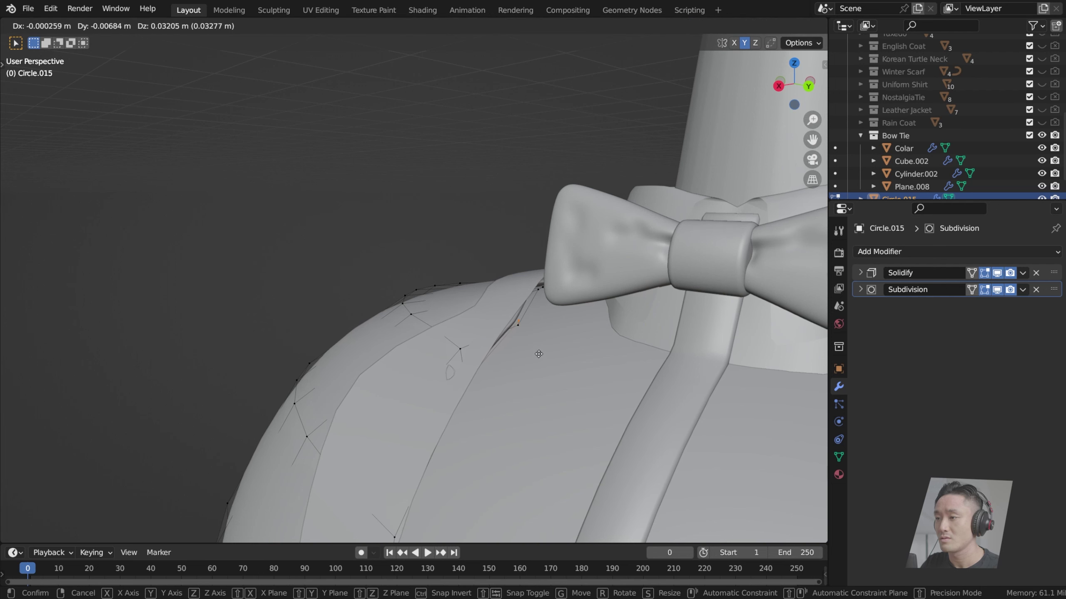
left_click(527, 342)
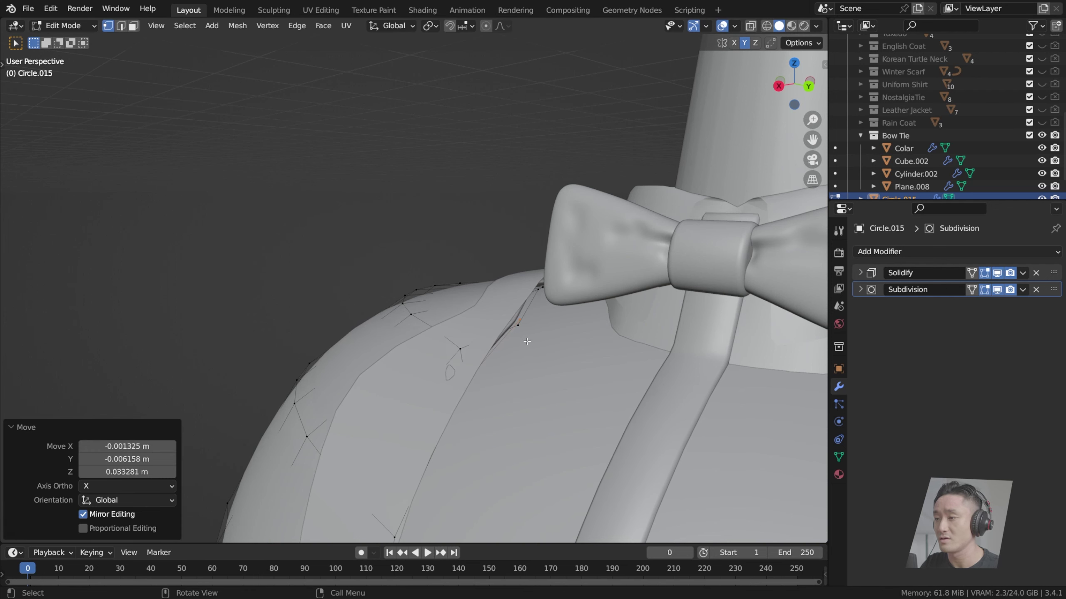
Step: Nudge the jacket body's front edge vertices beside the bow tie until the edge tucks under the lapel
key("g")
left_click(525, 326)
key("g")
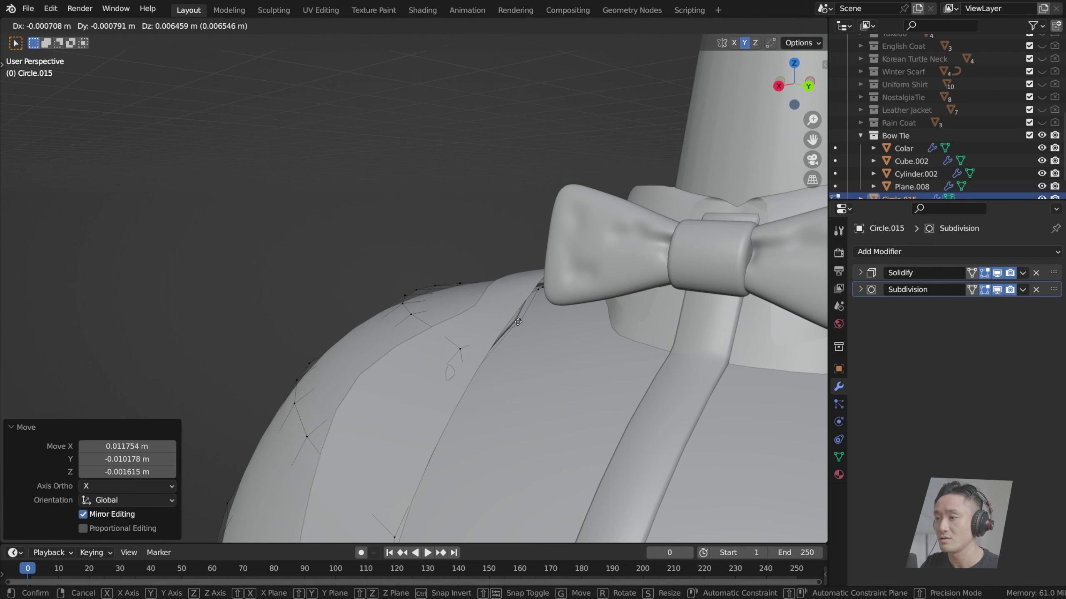
left_click(520, 326)
key("g")
left_click(519, 324)
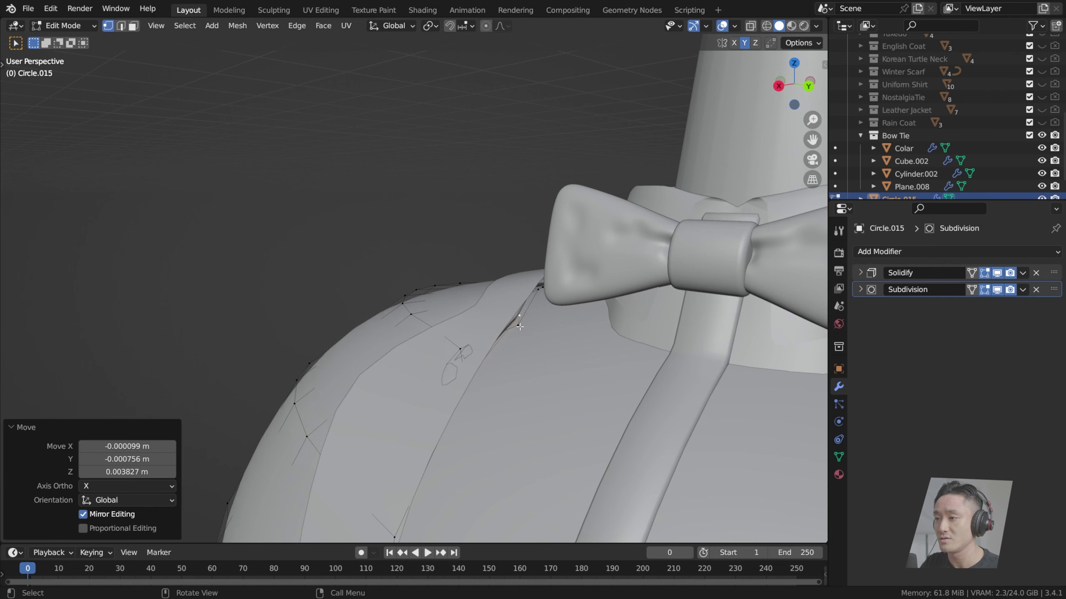
key("g")
left_click(520, 323)
key("g")
key("z")
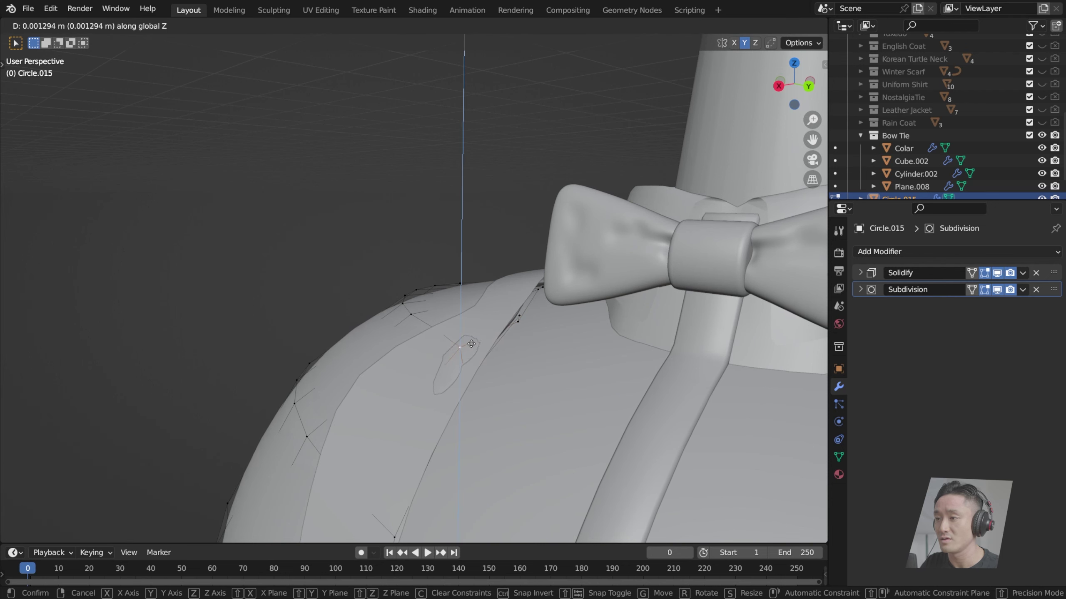
right_click(464, 335)
Step: Switch mesh editing to the lapels and raise an inner-edge vertex below the bow tie about 0.005 m in Z
key("Tab")
left_click(464, 335)
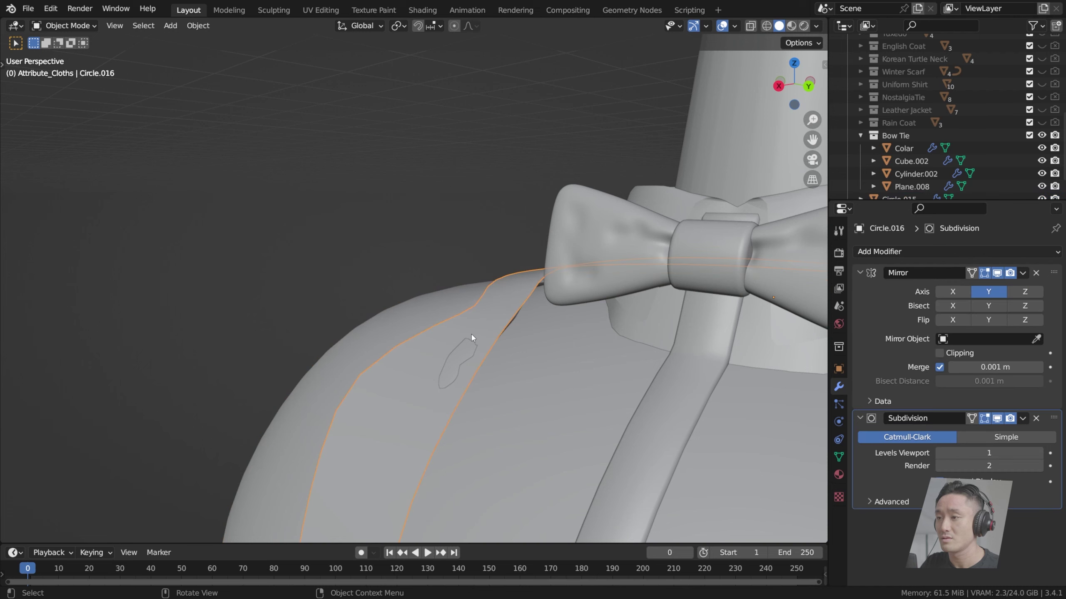
key("Tab")
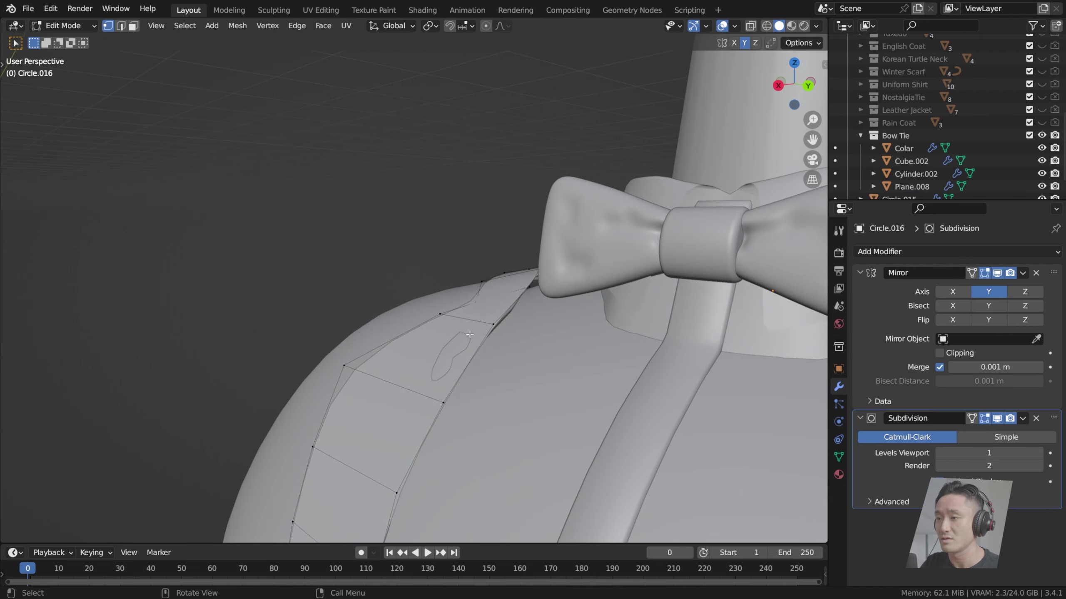
key("g")
key("z")
left_click(447, 388)
Step: Save the file and leave mesh editing to view the lapels from the front
middle_click_drag(446, 389, 574, 369)
scroll(574, 361, "down", 5)
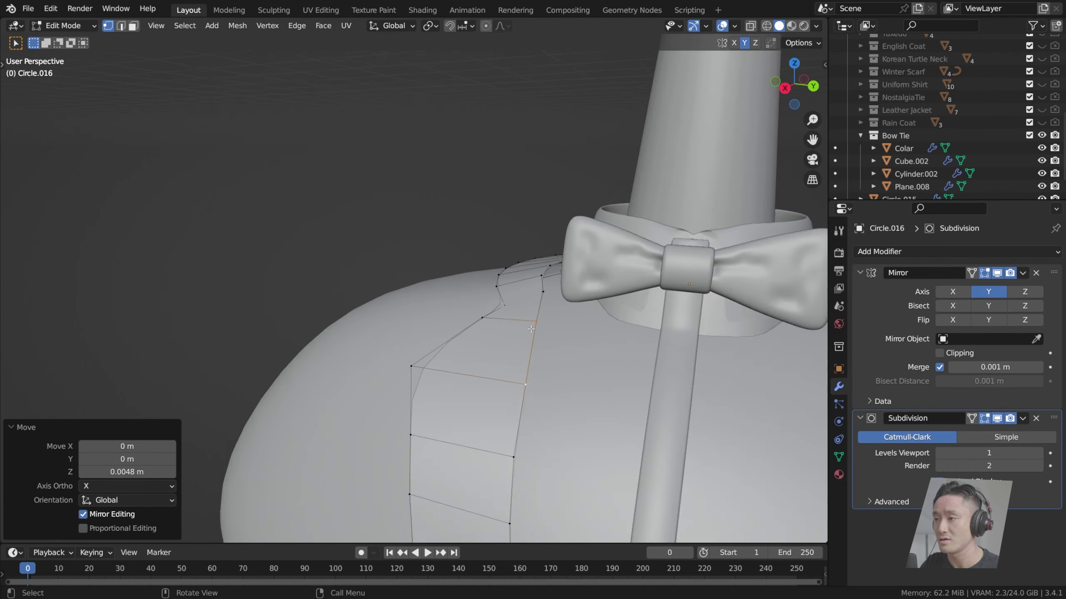
middle_click_drag(575, 332, 612, 323)
key("ctrl+s")
scroll(620, 289, "down", 1)
key("Tab")
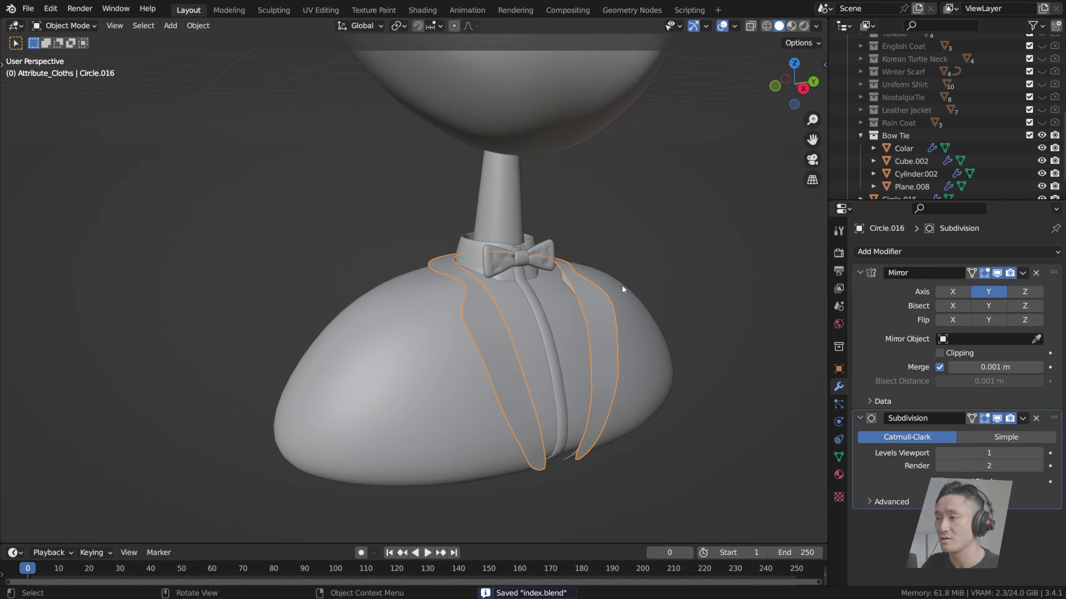
middle_click_drag(621, 285, 482, 318)
Step: On the jacket body's opposite front edge, raise the protruding vertex about 0.028 m in Z and the one beside it about 0.006 m
left_click(623, 289)
key("Tab")
right_click(479, 320)
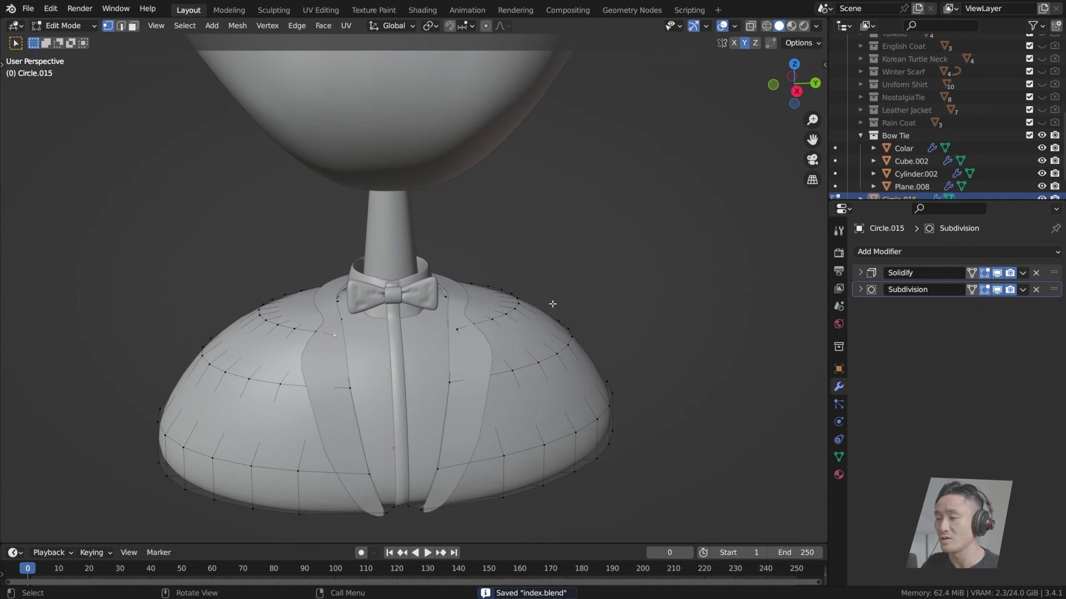
middle_click_drag(553, 304, 556, 367)
scroll(567, 302, "up", 8)
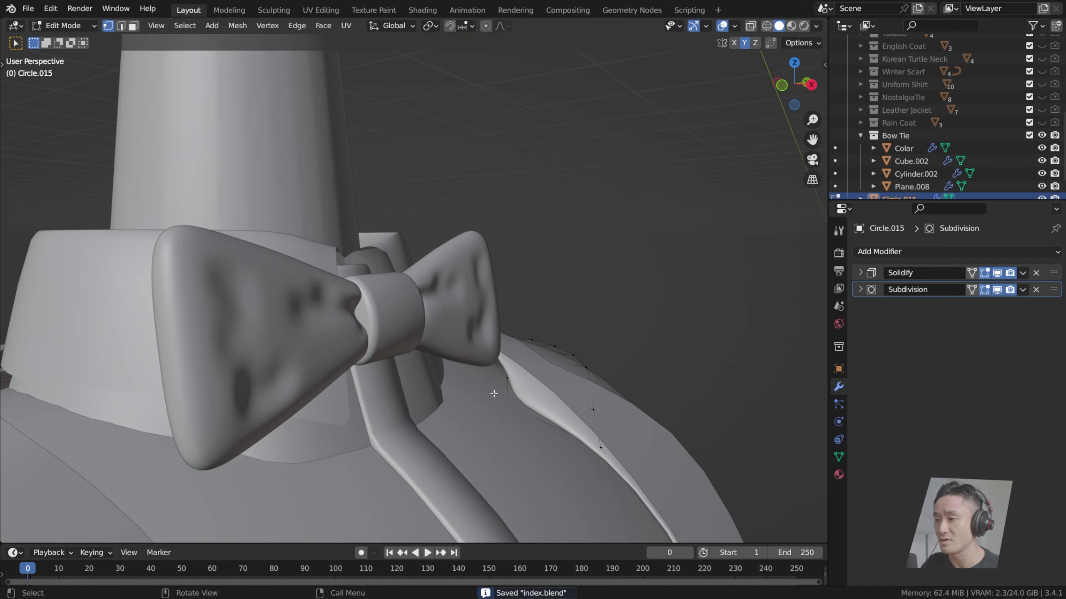
left_click(508, 384)
key("g")
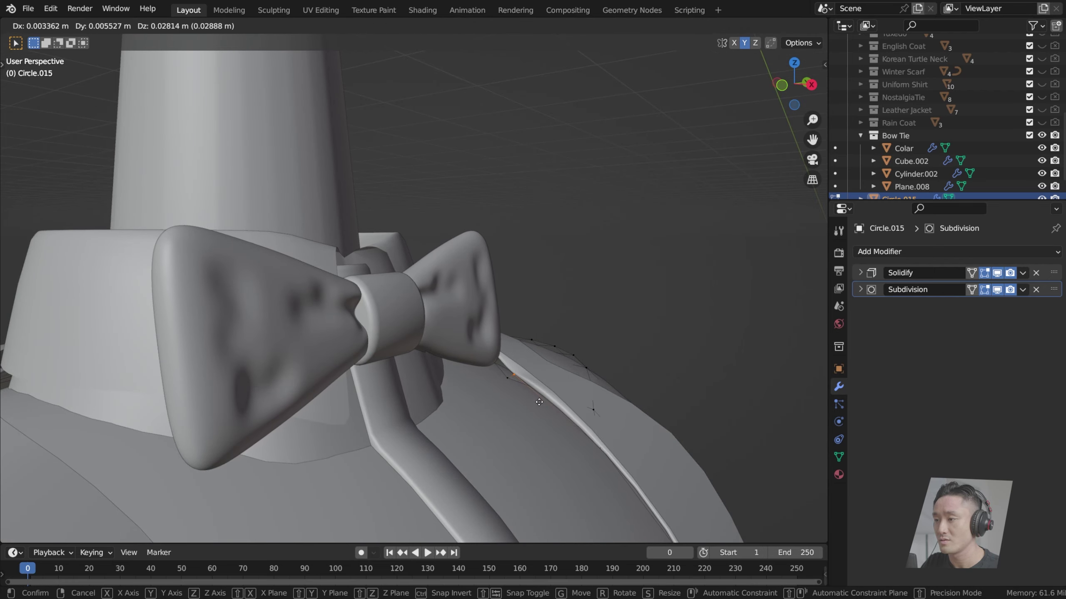
left_click(539, 402)
key("g")
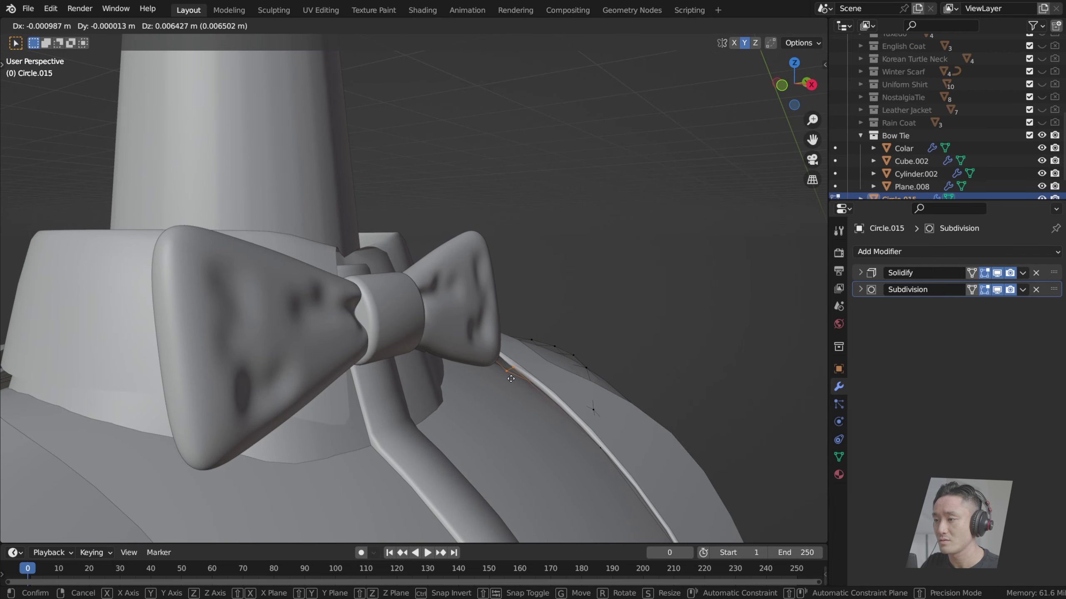
left_click(510, 379)
Step: Return to editing the lapel mesh, check its side profile, and save the file
left_click(601, 414)
key("Tab")
left_click(614, 413)
key("Tab")
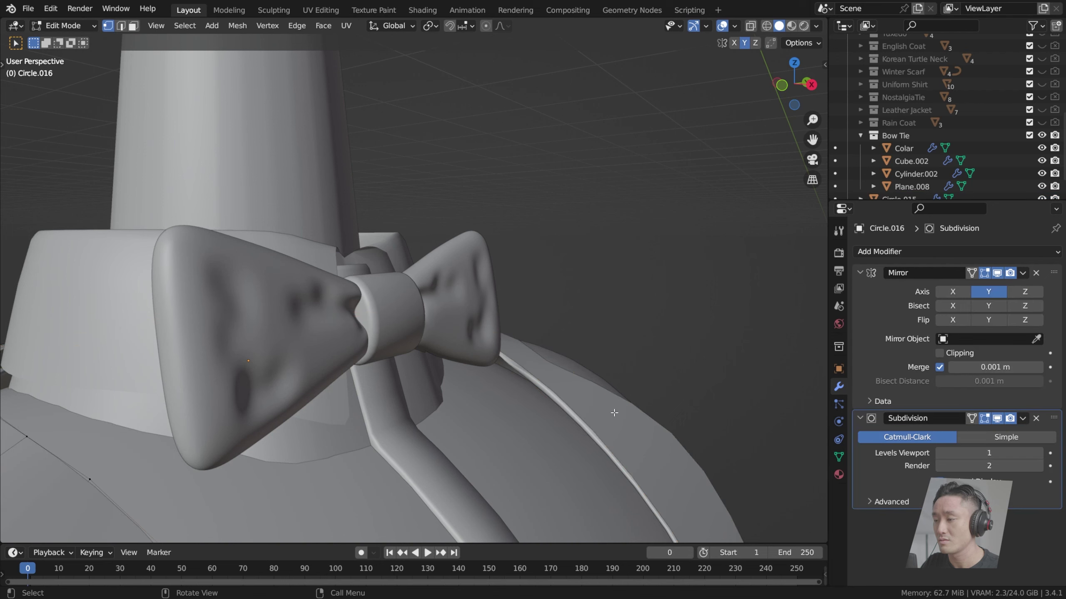
key("Tab")
key("Tab")
middle_click_drag(576, 389, 431, 327)
scroll(552, 390, "down", 5)
scroll(552, 391, "down", 2)
key("ctrl+s")
Step: Move the collar vertex near the bow tie about -0.004 m in X and 0.004 m in Z, and leave mesh editing
scroll(420, 346, "up", 3)
key("g")
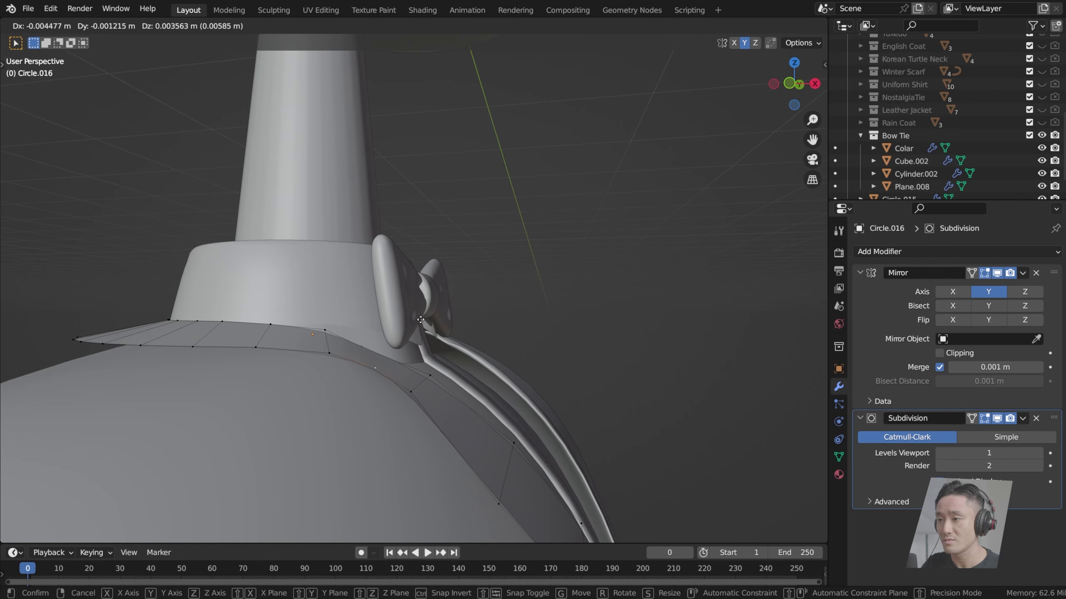
left_click(421, 318)
scroll(422, 318, "down", 4)
key("Tab")
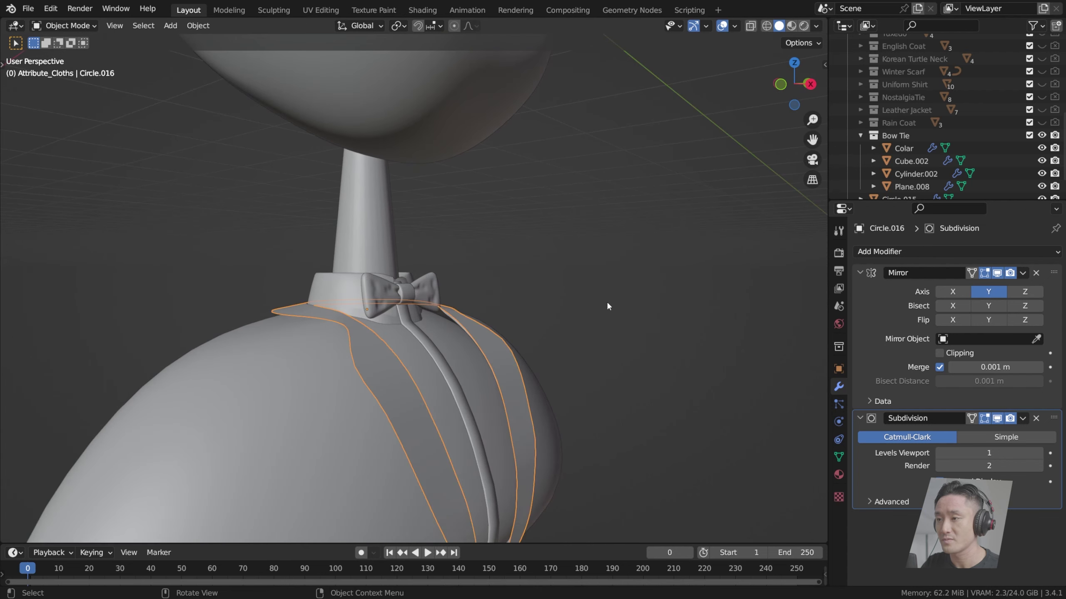
Step: Add a Solidify modifier to the lapels
left_click(859, 273)
left_click(879, 253)
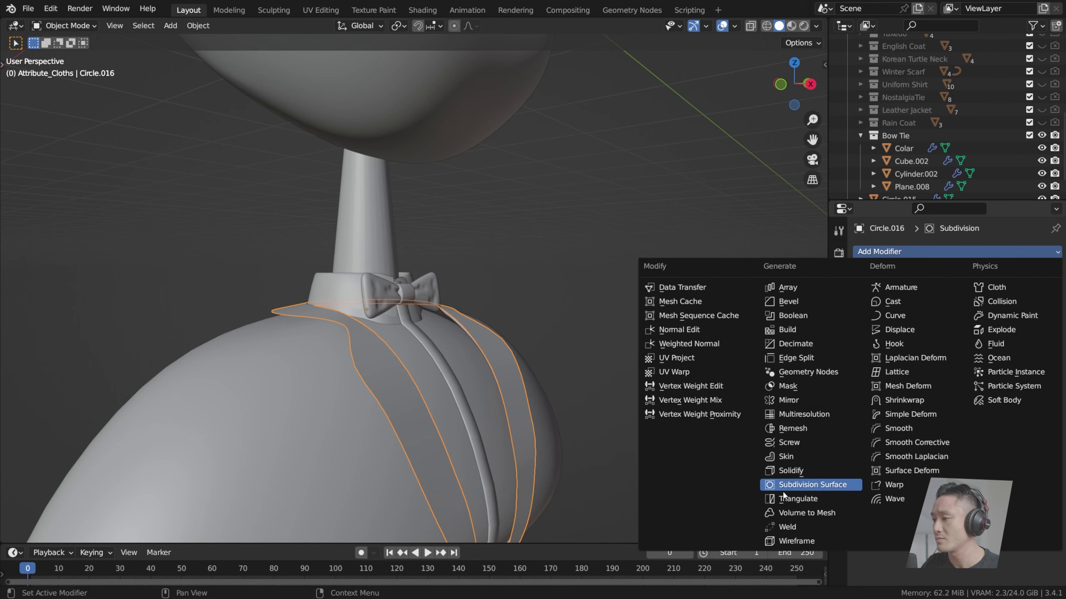
left_click(786, 472)
Step: Place the Solidify modifier before Mirror and Subdivision and inspect the lapels' edges
middle_click_drag(616, 385, 873, 327)
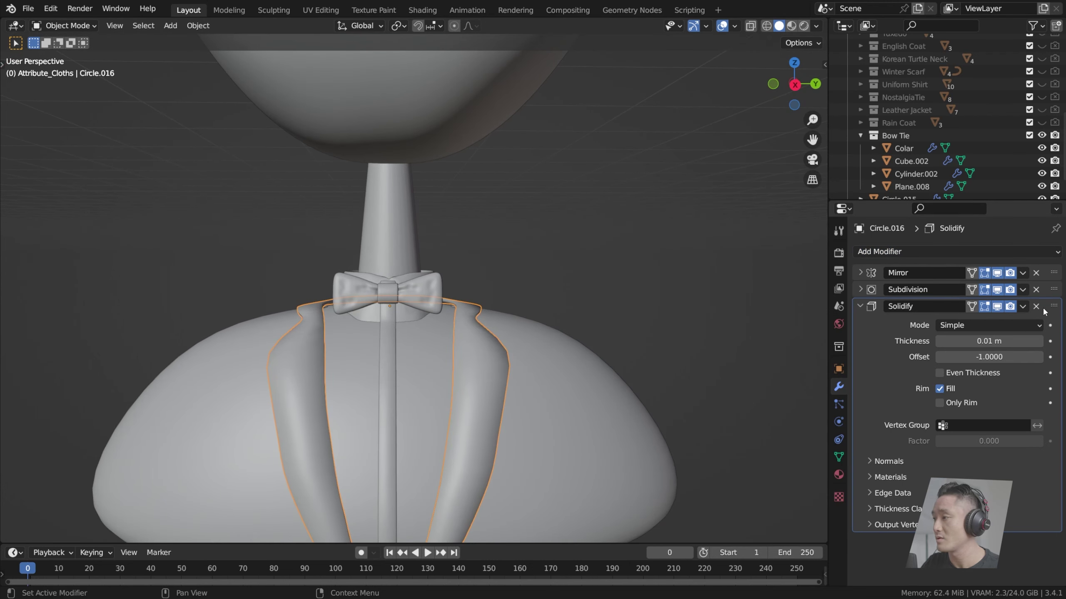
left_click_drag(1053, 306, 988, 272)
middle_click_drag(596, 335, 631, 342)
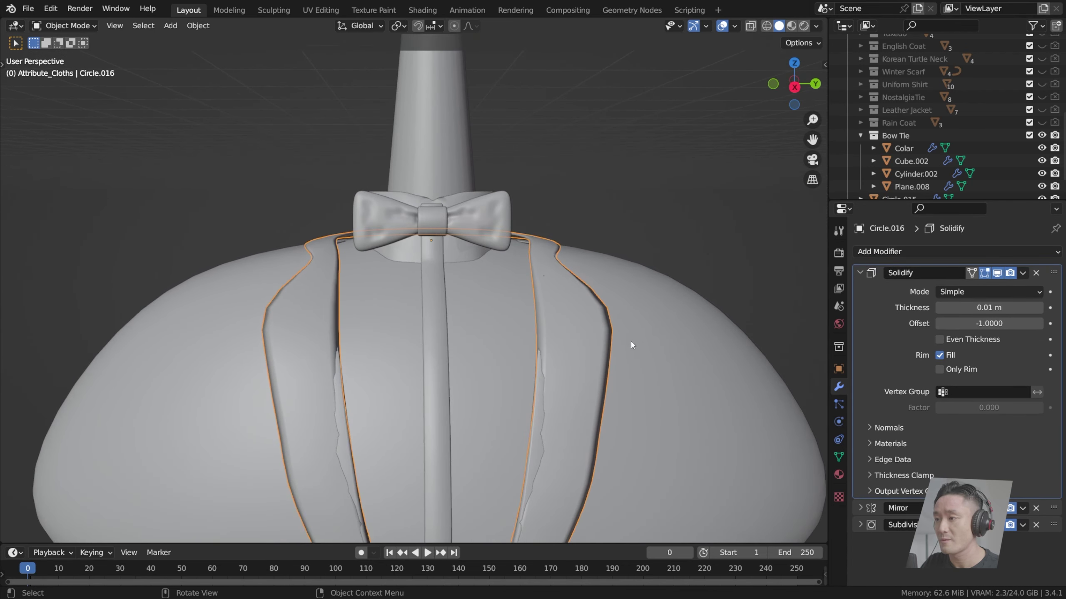
scroll(595, 342, "down", 3)
middle_click_drag(554, 340, 403, 299)
scroll(484, 318, "up", 3)
Step: Set the lapels' Solidify thickness to 0.03 m and view the result around the body
left_click(1040, 308)
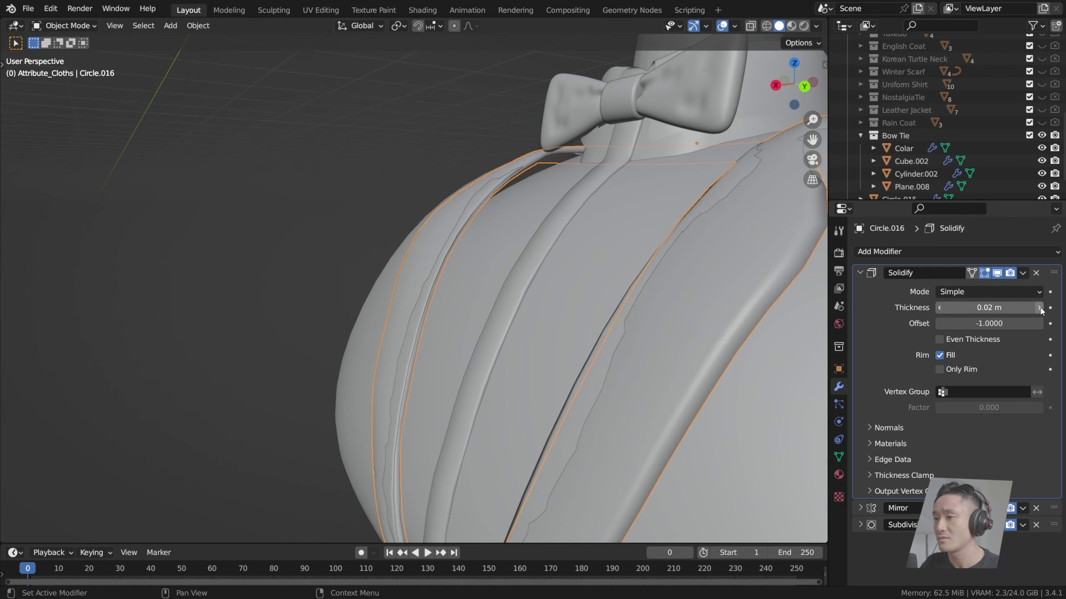
left_click(1039, 308)
middle_click_drag(545, 260, 659, 273)
scroll(530, 254, "down", 4)
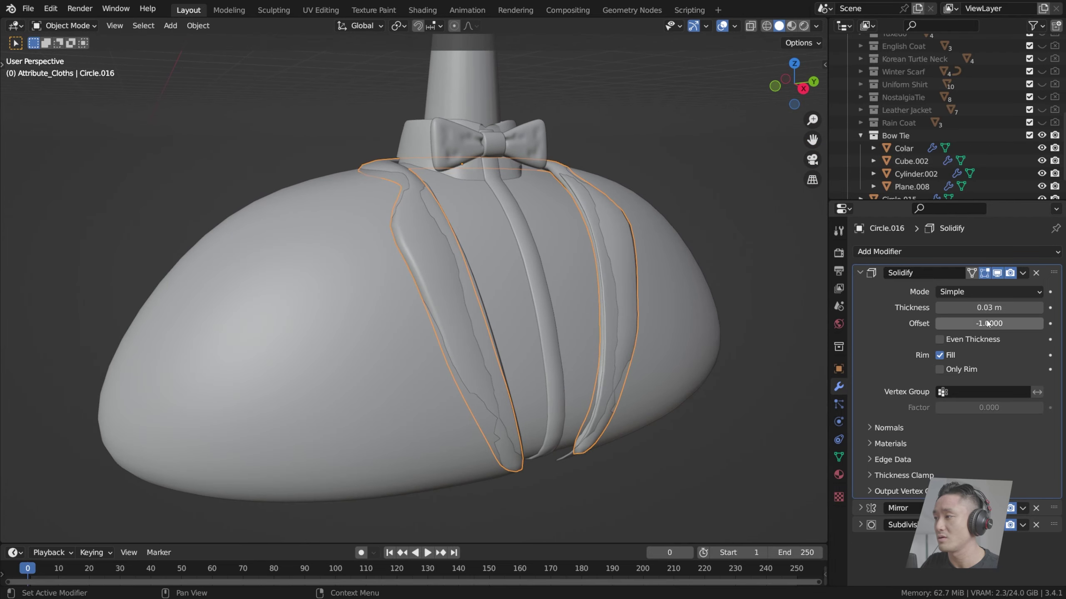
Step: Set the Solidify thickness to -0.01 m so the lapels thicken outward from the body
left_click(939, 308)
left_click(939, 308)
left_click(939, 308)
left_click(939, 308)
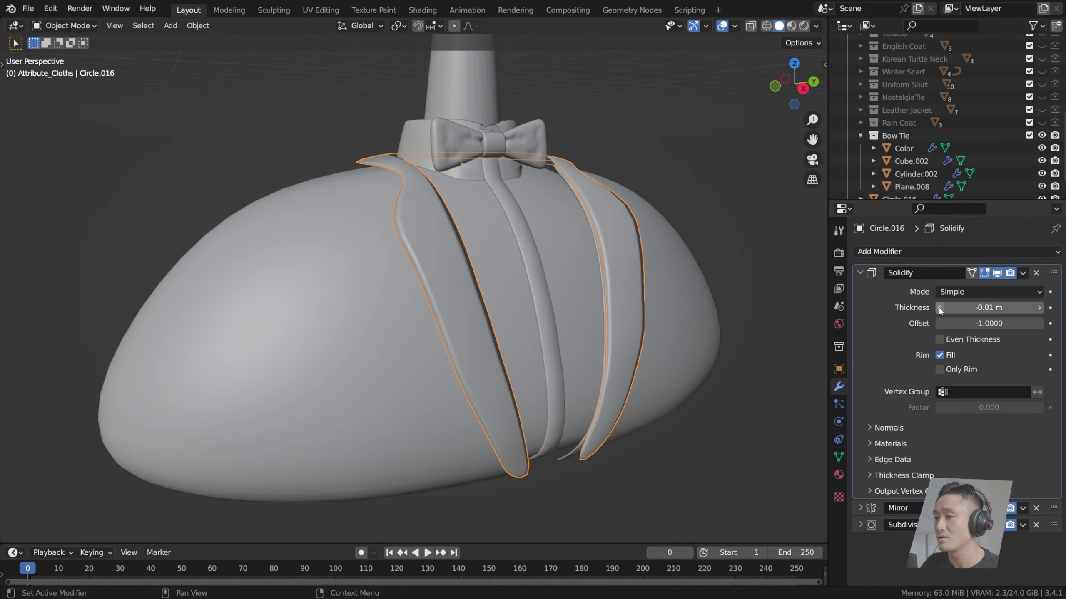
scroll(564, 267, "up", 3)
mouse_move(546, 260)
middle_mouse_down()
mouse_move(564, 267)
mouse_move(674, 245)
mouse_move(711, 274)
mouse_move(671, 249)
mouse_move(604, 264)
mouse_move(538, 256)
middle_mouse_up()
scroll(564, 267, "down", 5)
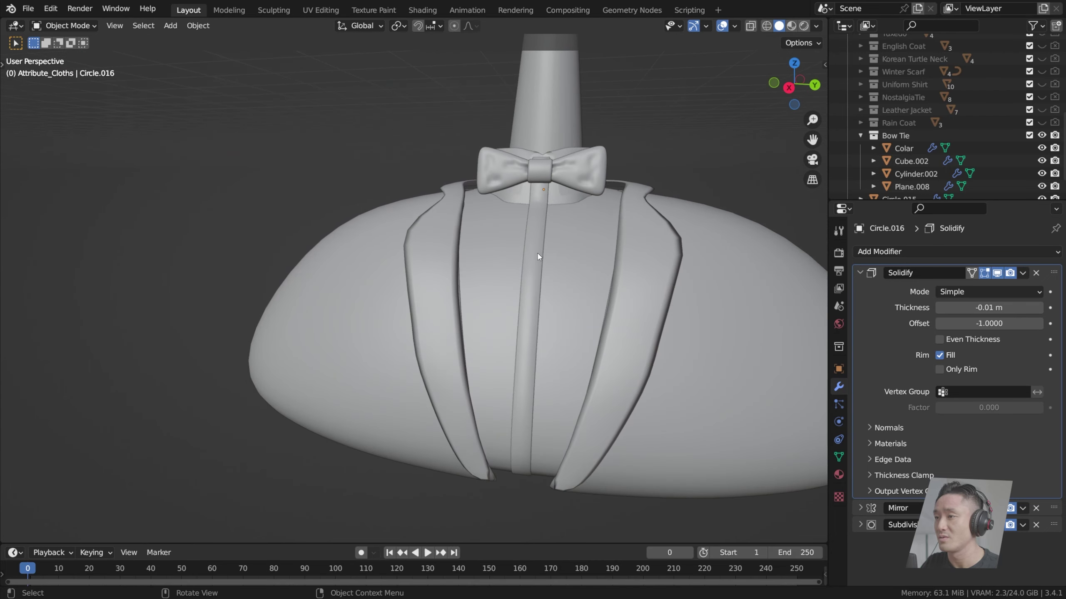
Step: Try a larger negative Solidify thickness on the lapels and restore it to -0.01 m
left_click(939, 307)
middle_click_drag(642, 268, 660, 271)
left_click(1042, 308)
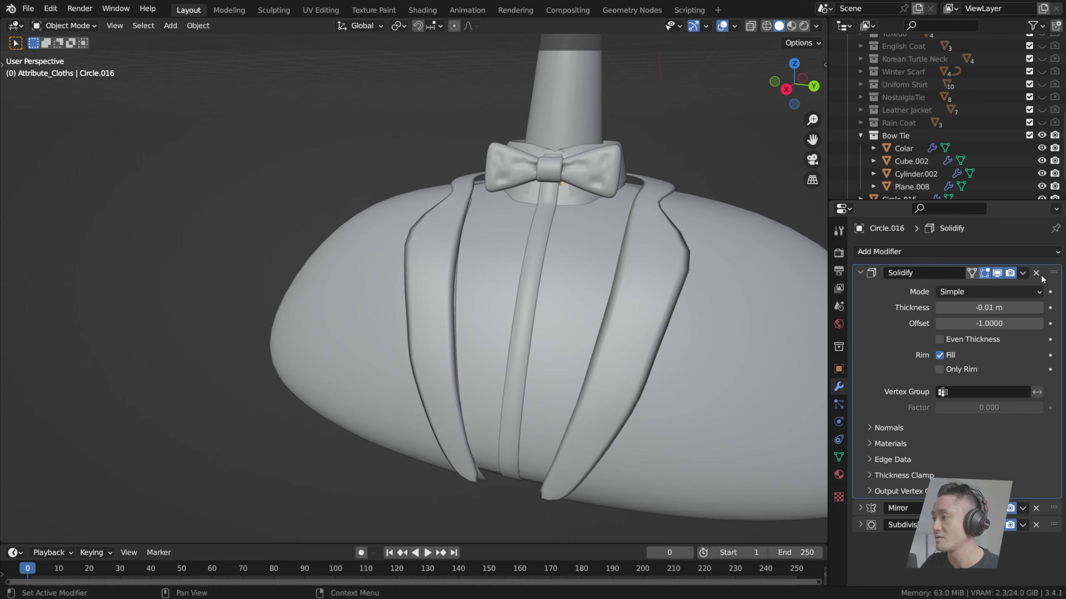
Step: Place the Solidify modifier after Mirror and Subdivision in the lapels' modifier stack
left_click(860, 273)
left_click_drag(1054, 272, 1055, 308)
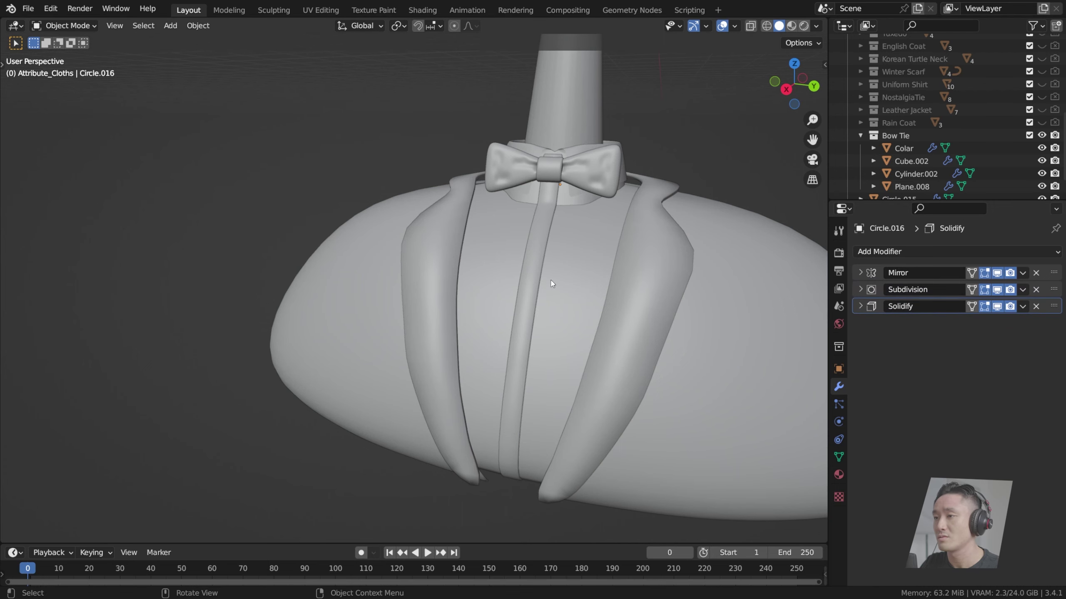
middle_click_drag(551, 286, 829, 246)
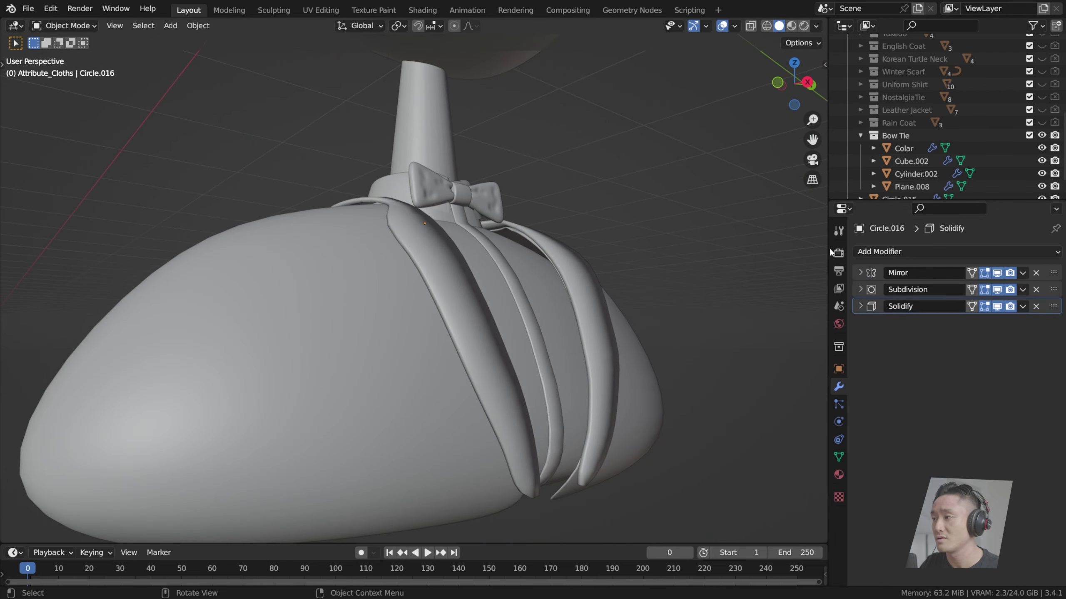
Step: Add a Bevel modifier to the lapels after Solidify and save the file
left_click(917, 250)
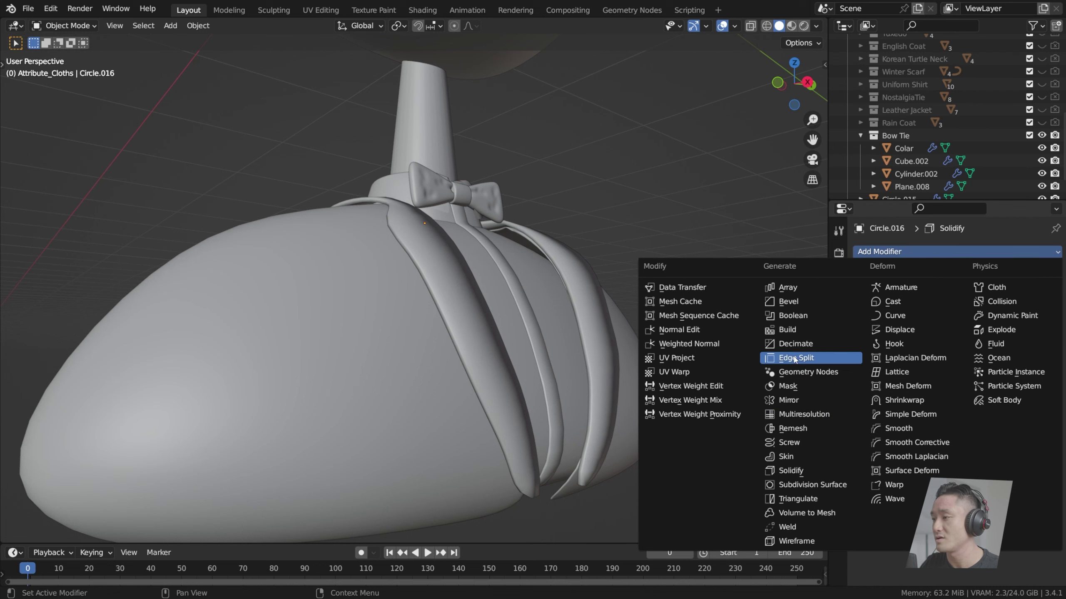
left_click(788, 302)
middle_click_drag(791, 303, 421, 250)
scroll(603, 332, "down", 3)
key("ctrl+s")
scroll(421, 249, "up", 5)
middle_click_drag(312, 236, 487, 273)
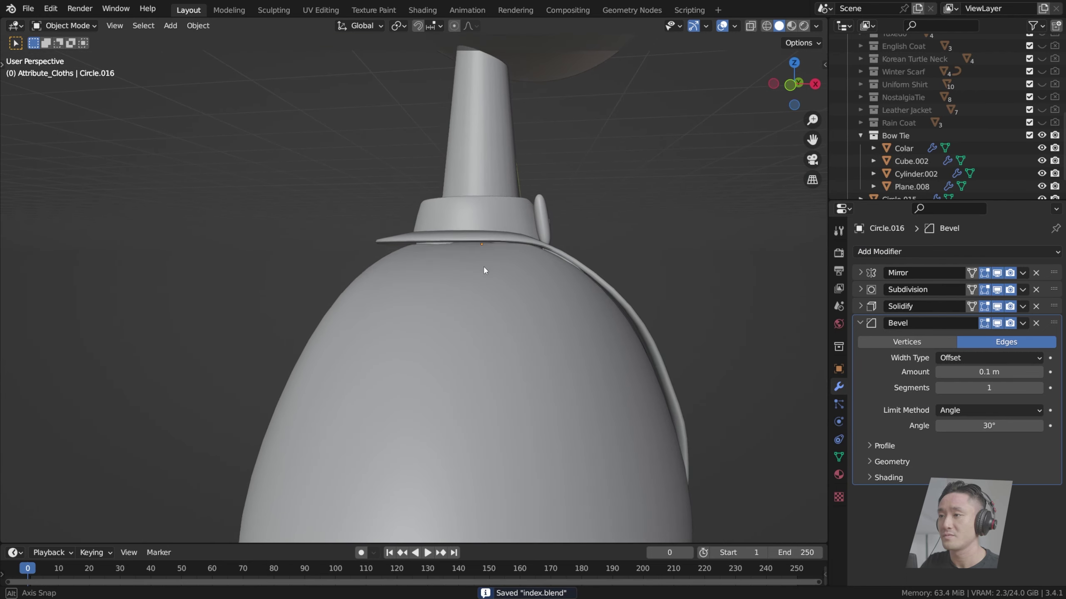
Step: With X-ray and smooth proportional editing enabled, scale down the outer vertices at the back end of the lapel collar in front view
left_click(464, 236)
key("Tab")
middle_click_drag(402, 240, 527, 270, "shift")
scroll(527, 270, "up", 3)
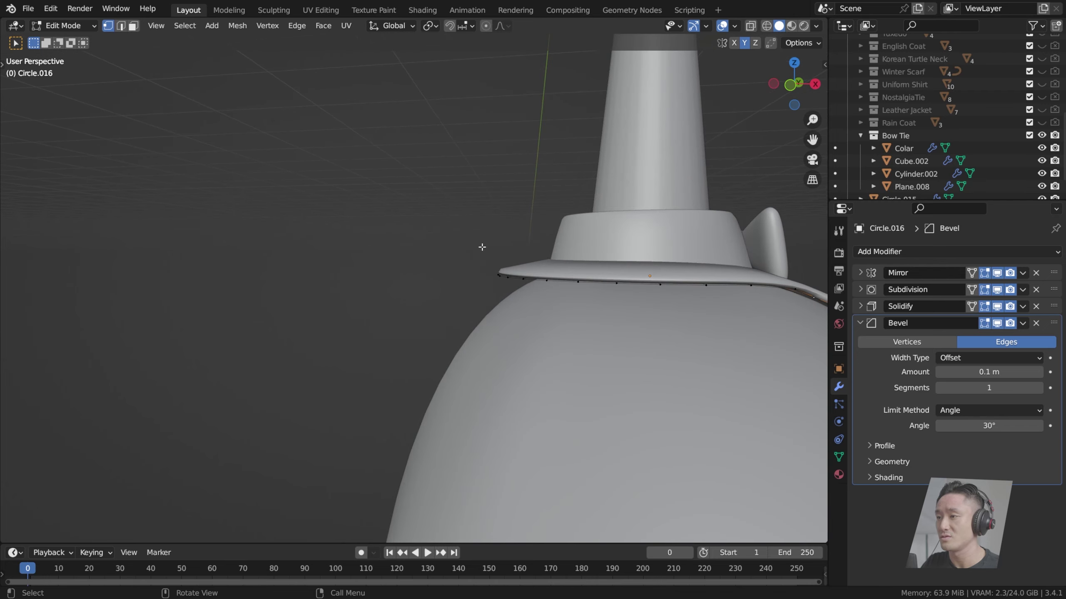
left_click_drag(482, 247, 513, 286)
key("KP_3")
key("KP_1")
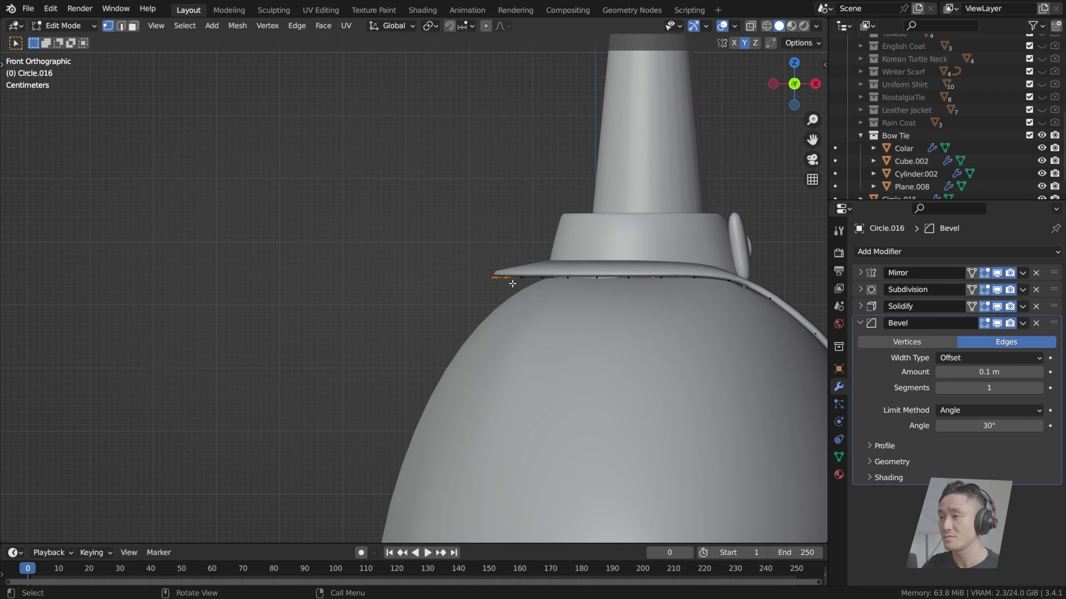
scroll(513, 284, "up", 4)
left_click_drag(395, 257, 455, 307)
left_click(750, 26)
left_click_drag(363, 243, 454, 308)
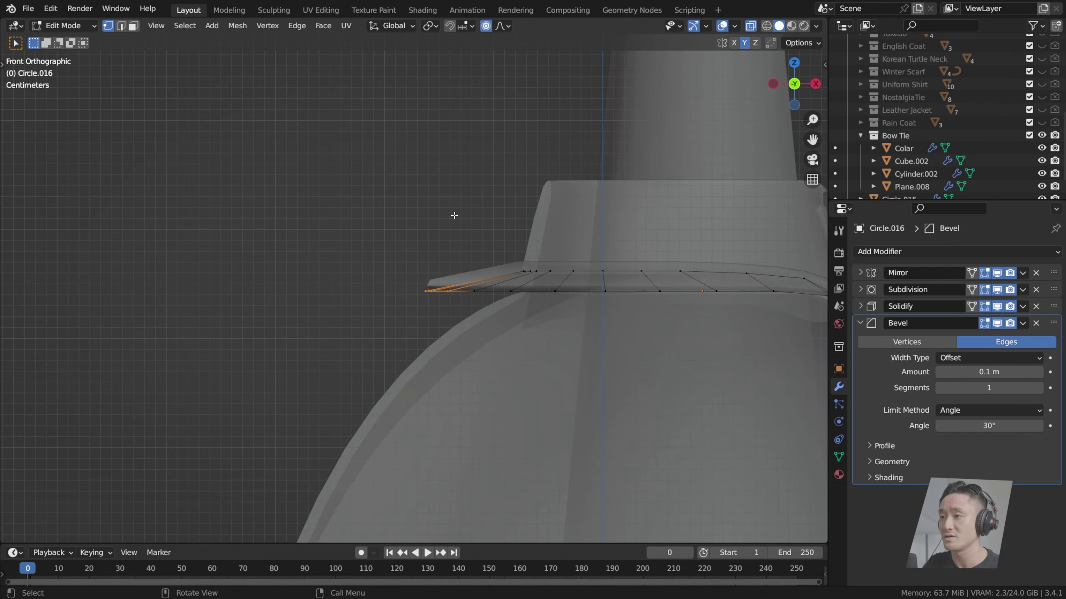
key("g")
scroll(454, 215, "down", 4)
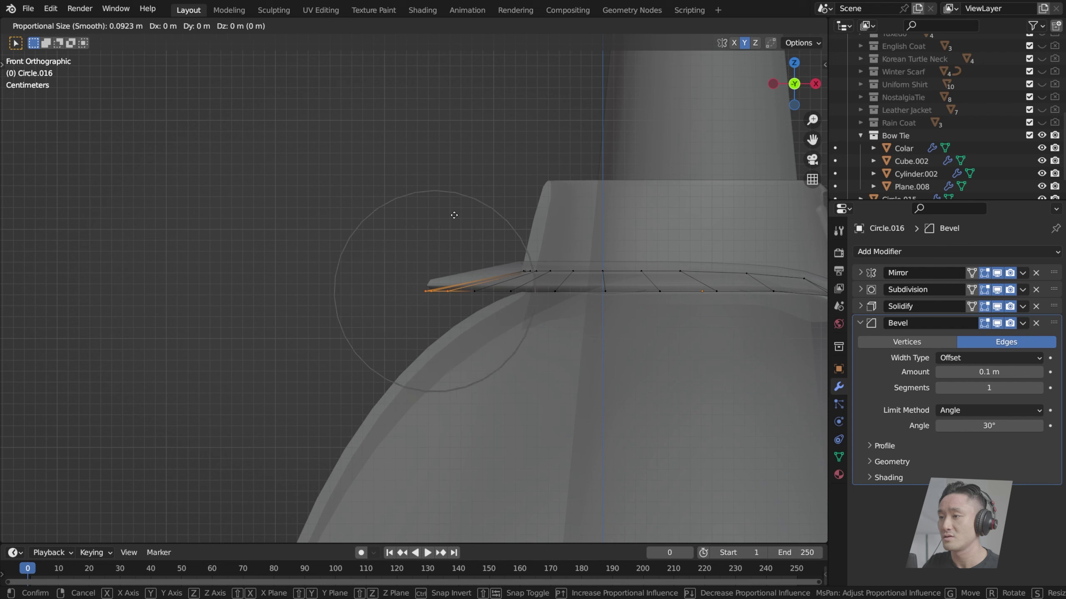
key("s")
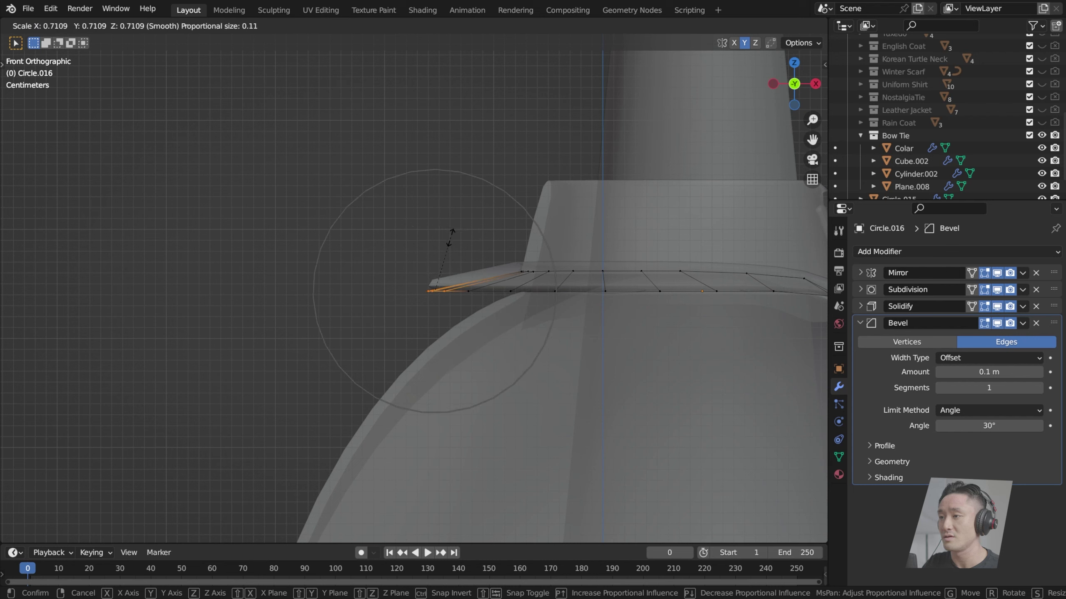
left_click(460, 227)
Step: Lower the collar's back outer end along Z, and lower an outer-edge vertex nearer the neck by about 0.019 m
key("g")
key("z")
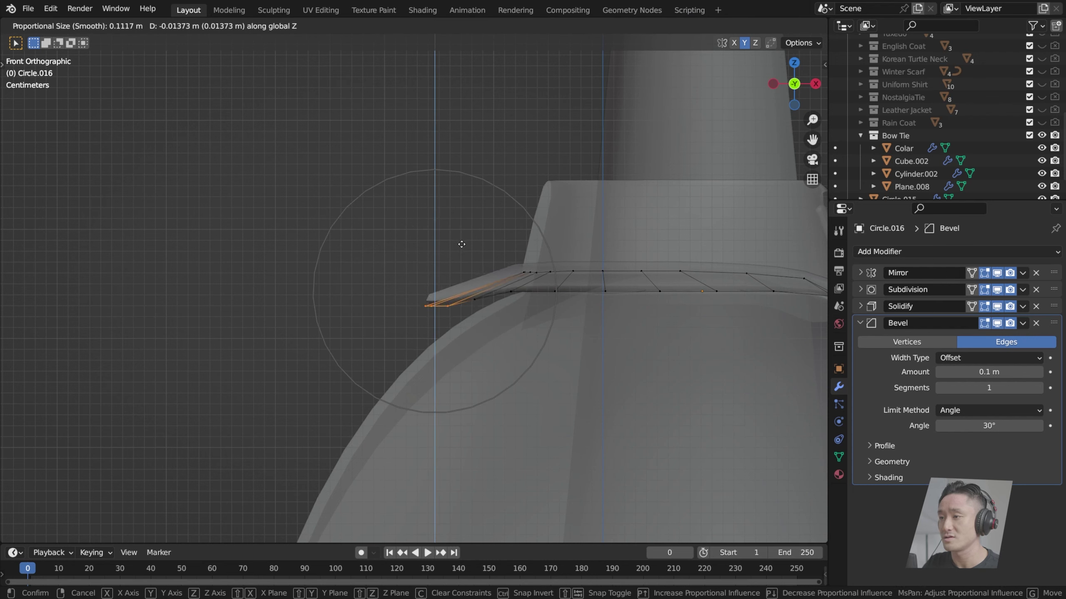
left_click(494, 299)
left_click(520, 303)
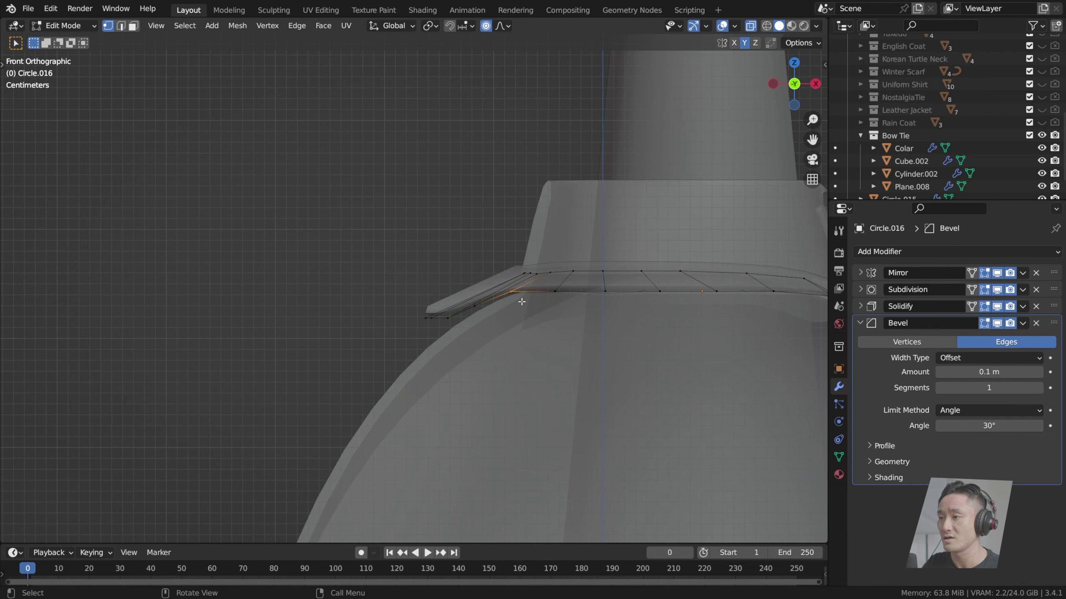
key("g")
key("z")
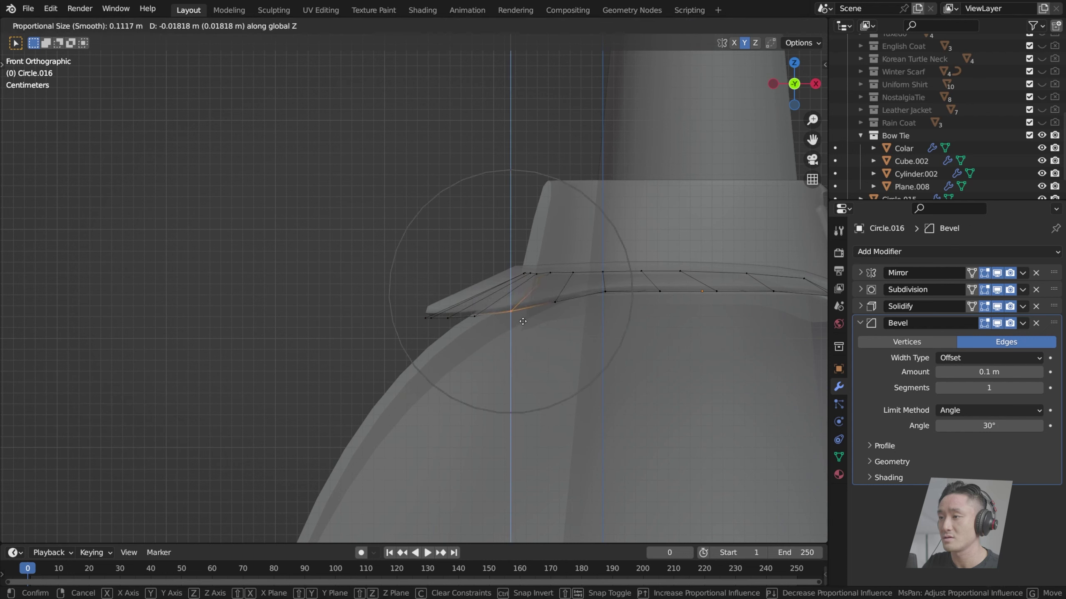
left_click(500, 313)
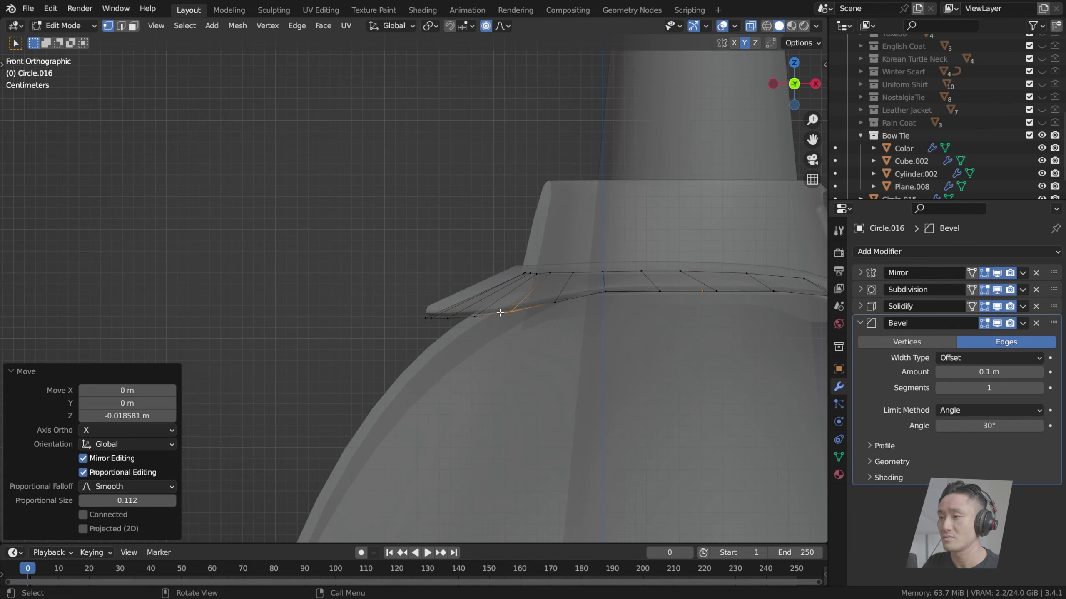
Step: Move the collar's back outer end down onto the shoulder and rotate it about 22° to follow the body's slope
left_click_drag(420, 289, 463, 338)
key("g")
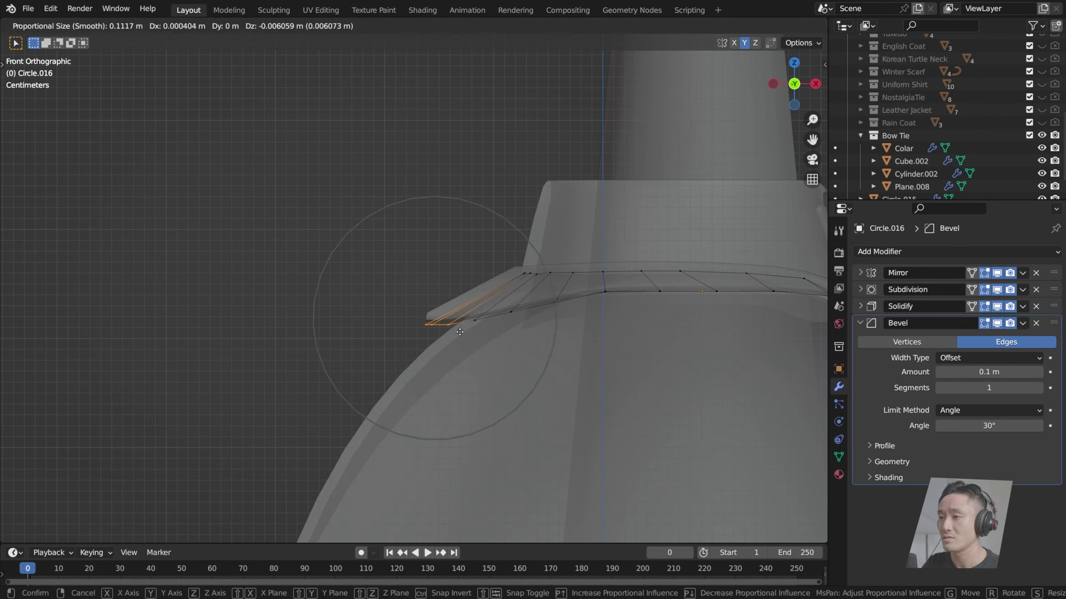
left_click(461, 333)
key("r")
left_click(465, 316)
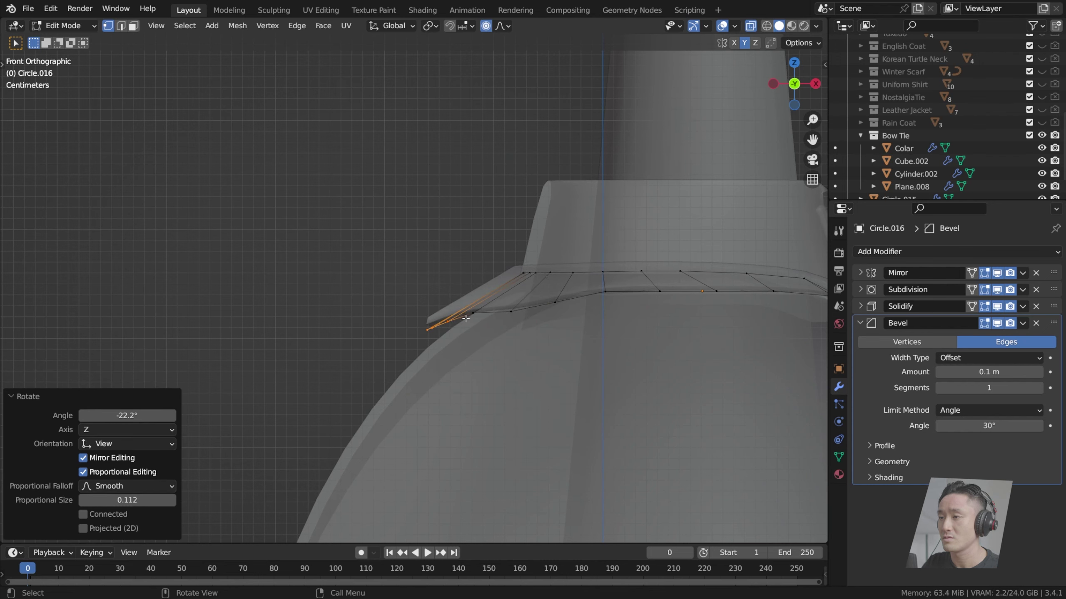
key("g")
left_click(468, 325)
Step: Nudge the adjacent outer-edge vertex down about 0.005 m, and tilt the collar's back end another 14° while lowering it onto the body
key("g")
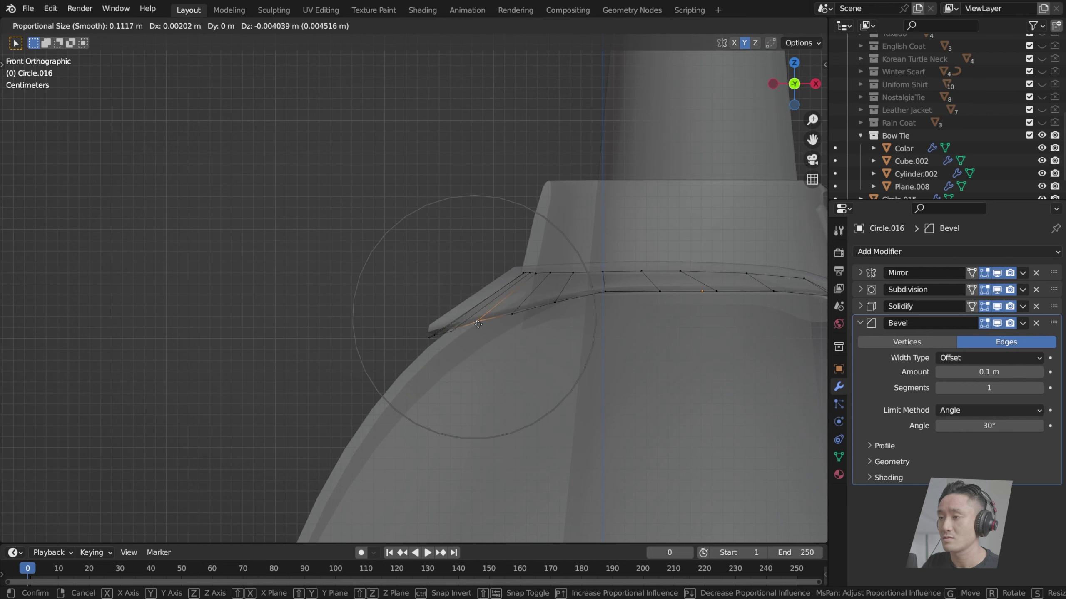
left_click(479, 326)
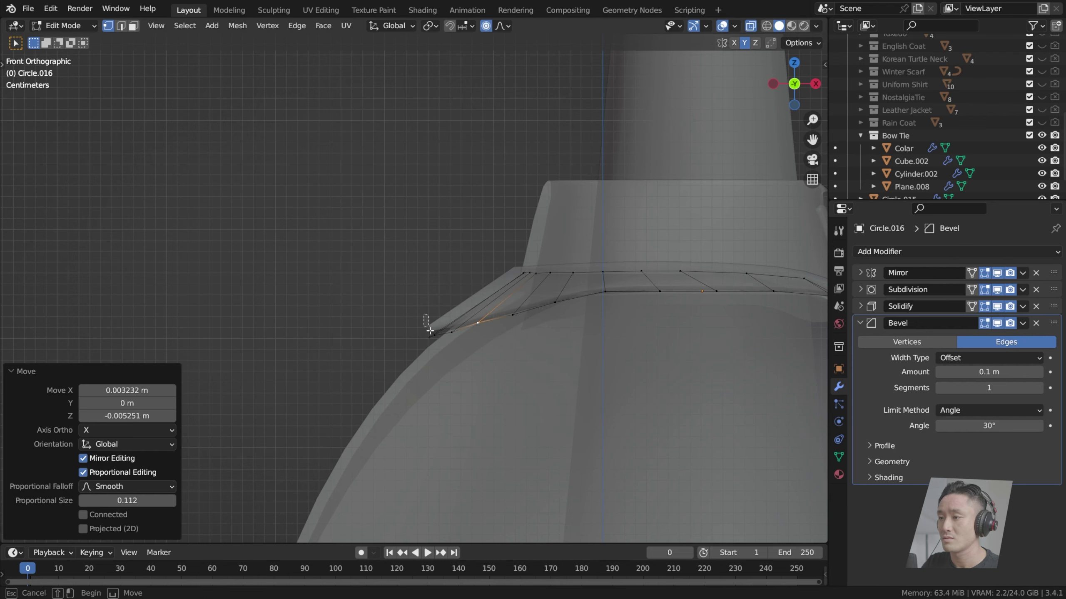
key("g")
left_click(475, 307)
key("r")
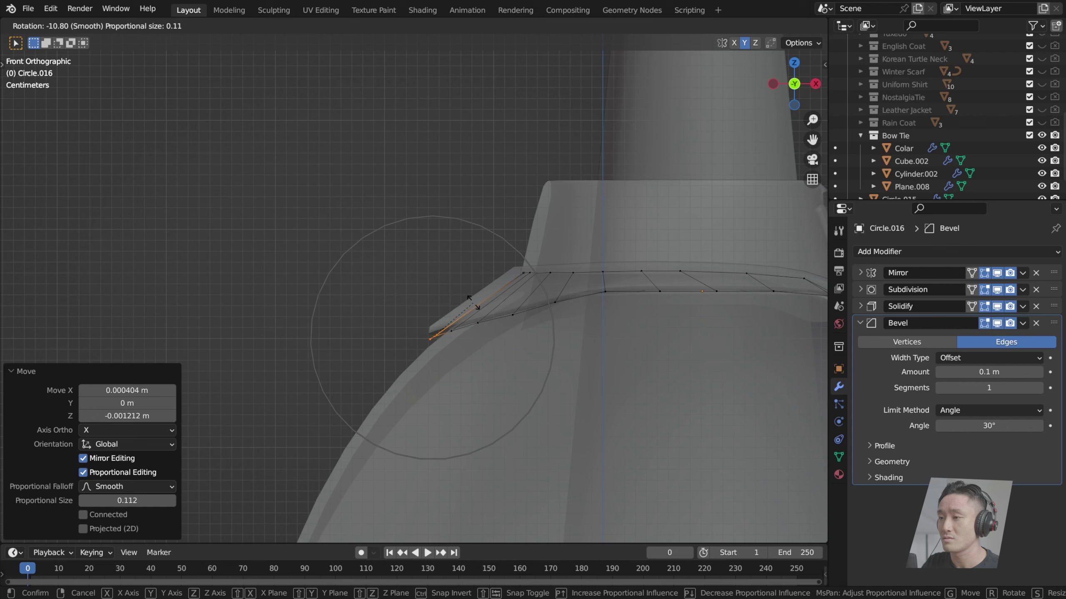
left_click(472, 307)
key("g")
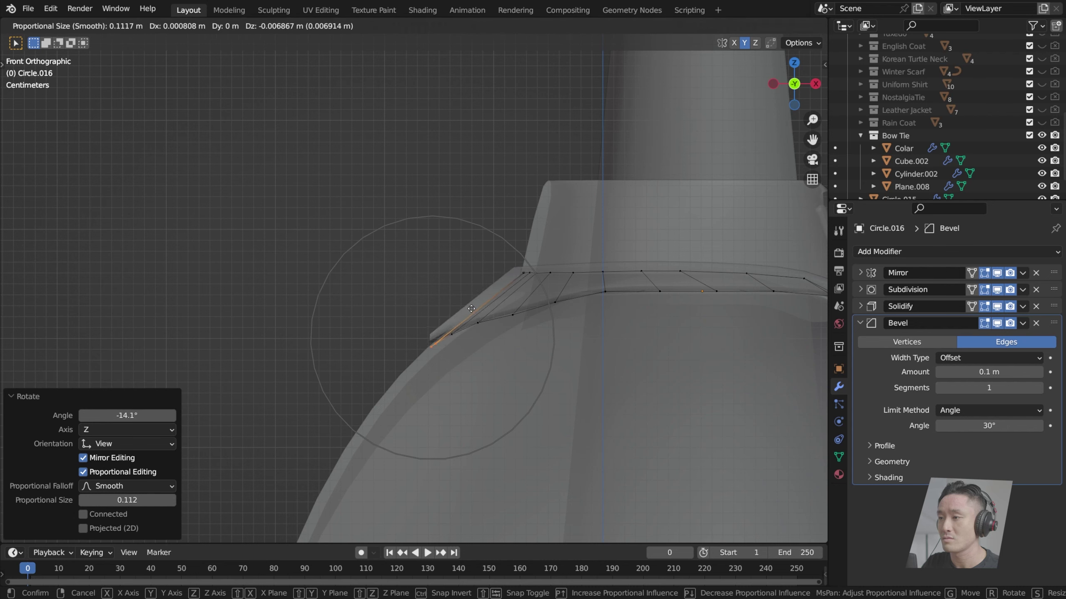
left_click(472, 309)
Step: Lower three more outer-edge vertices of the collar below the neck by about 0.002 to 0.004 m toward the body
left_click(605, 295)
key("g")
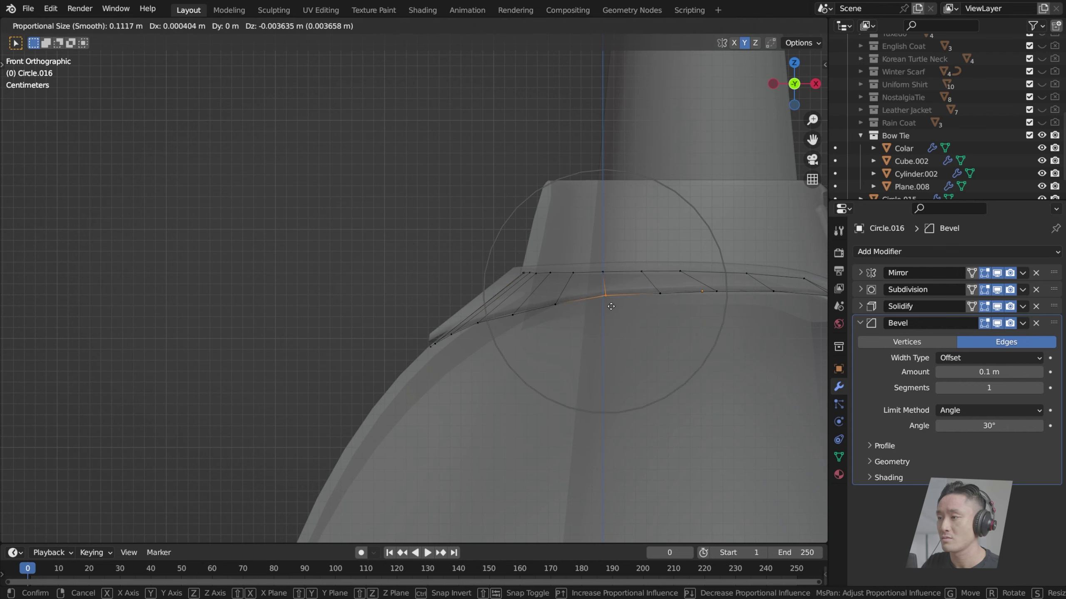
left_click(610, 306)
left_click(660, 297)
key("g")
left_click(667, 307)
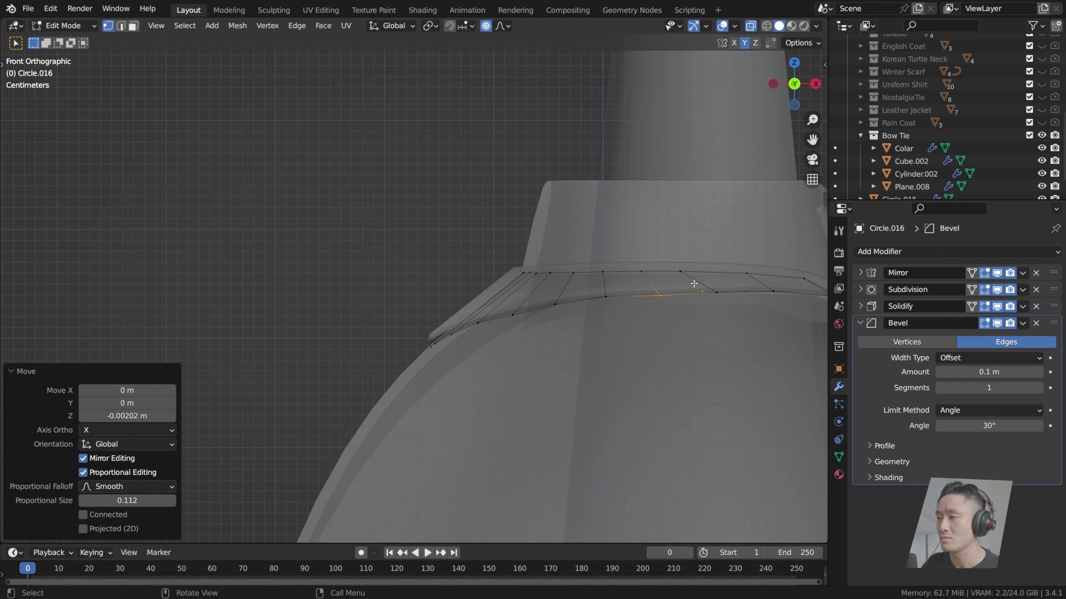
left_click(718, 299)
key("g")
middle_click_drag(721, 302, 734, 94, "shift")
left_click(623, 298)
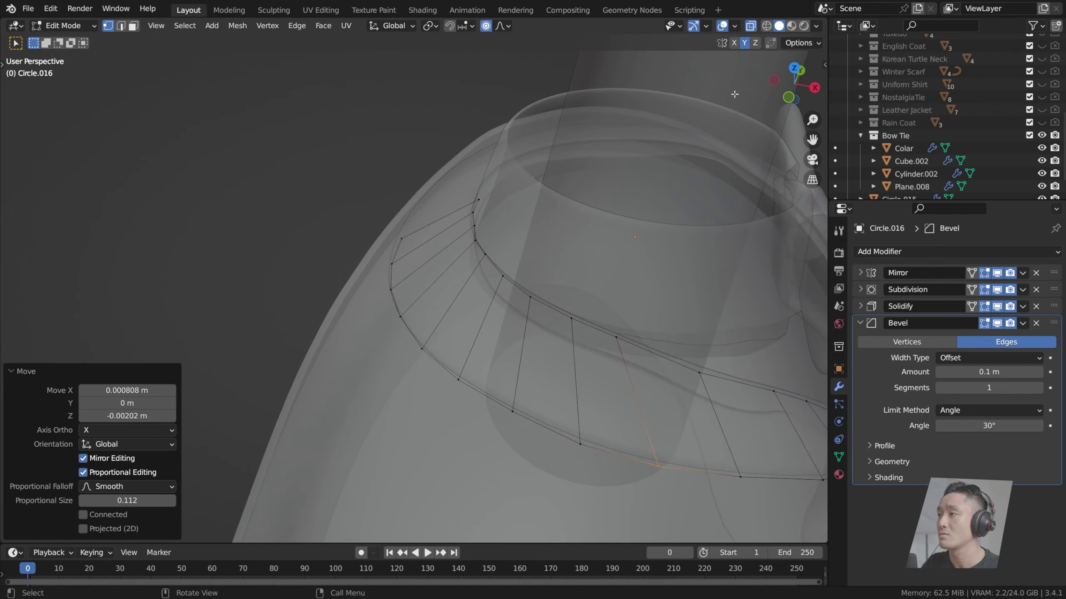
Step: Return to Object Mode with rendered viewport shading, check the lapels on the character from the front, and save the file
left_click(802, 26)
key("Tab")
key("Tab")
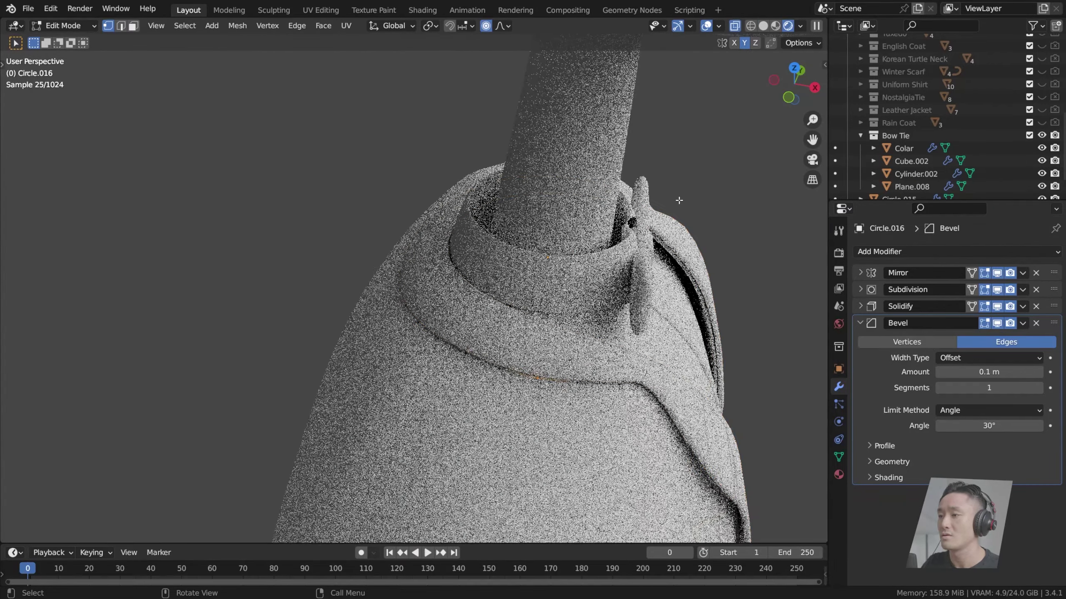
key("Tab")
middle_click_drag(707, 233, 569, 329)
scroll(561, 317, "down", 2)
key("ctrl+s")
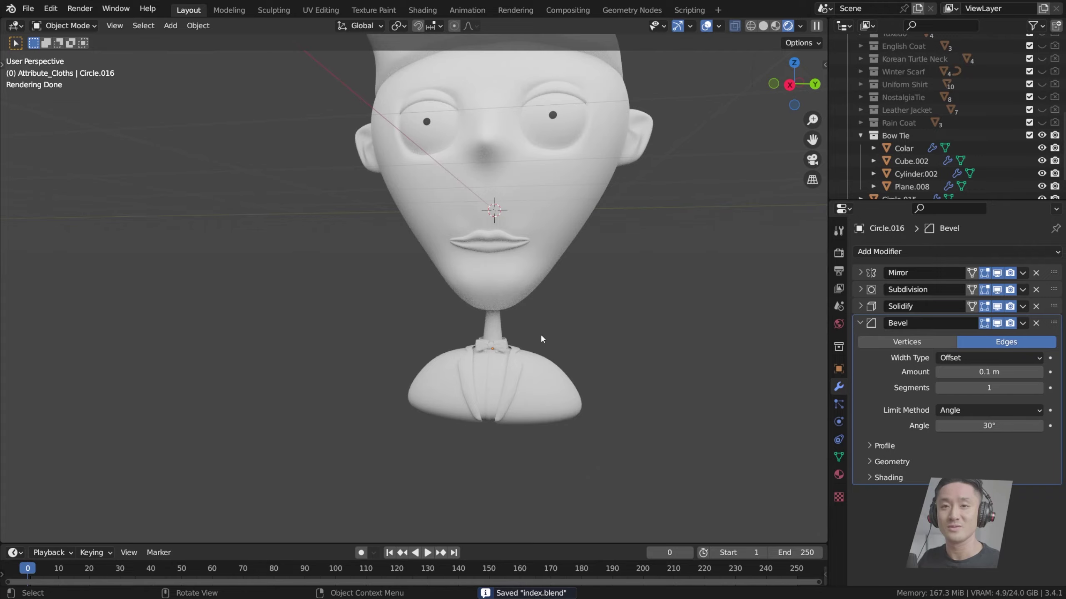
scroll(541, 336, "up", 2)
key("ctrl+s")
middle_click_drag(569, 360, 524, 259)
scroll(557, 345, "up", 1)
scroll(527, 270, "up", 2)
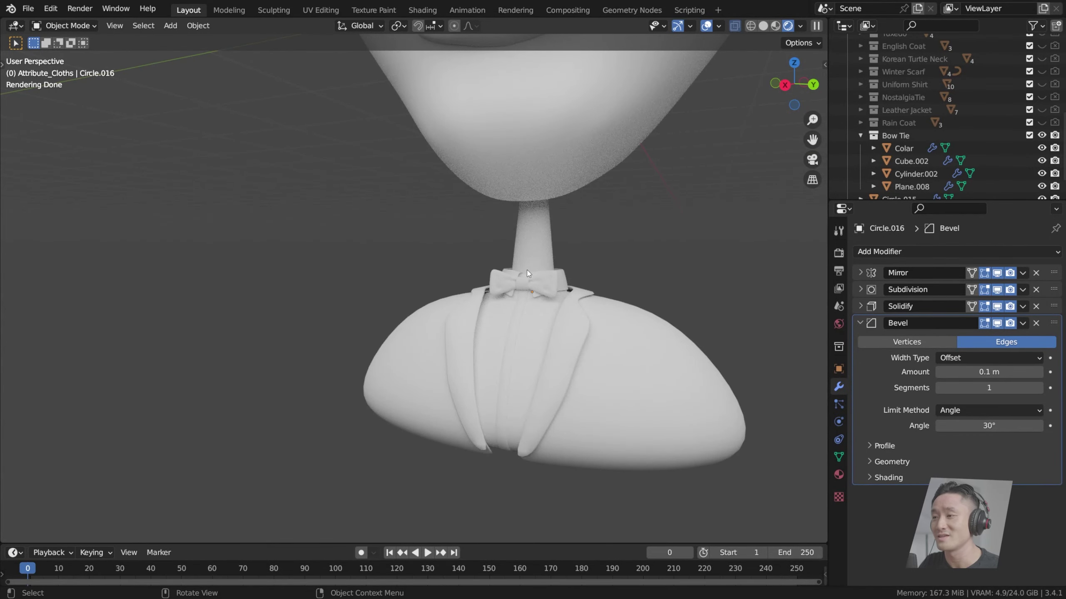